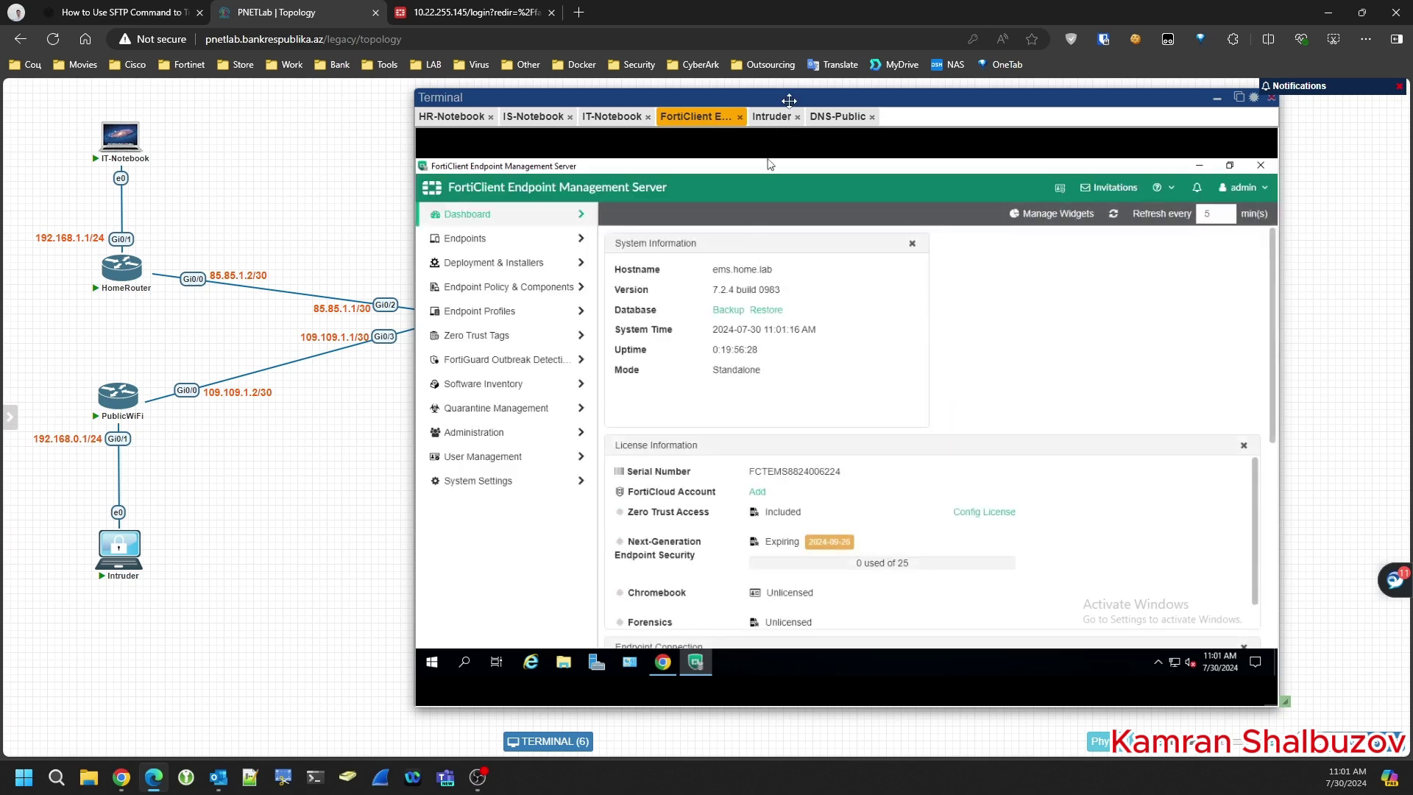
- Review FortiClient EMS Settings under System Settings, checking listen port 8013 and the download URL
left_click_drag(791, 98, 676, 98)
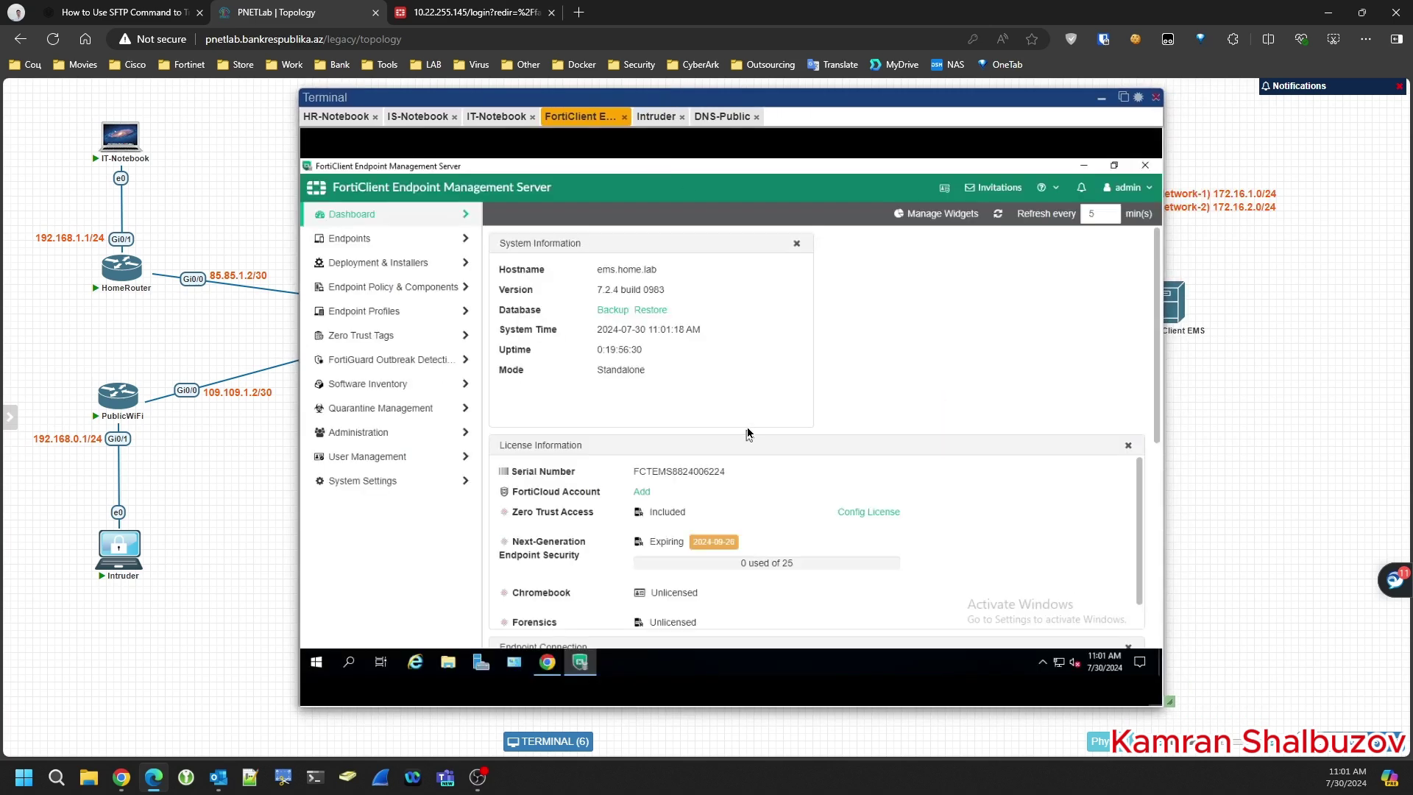
left_click(358, 483)
scroll(359, 490, "down", 1)
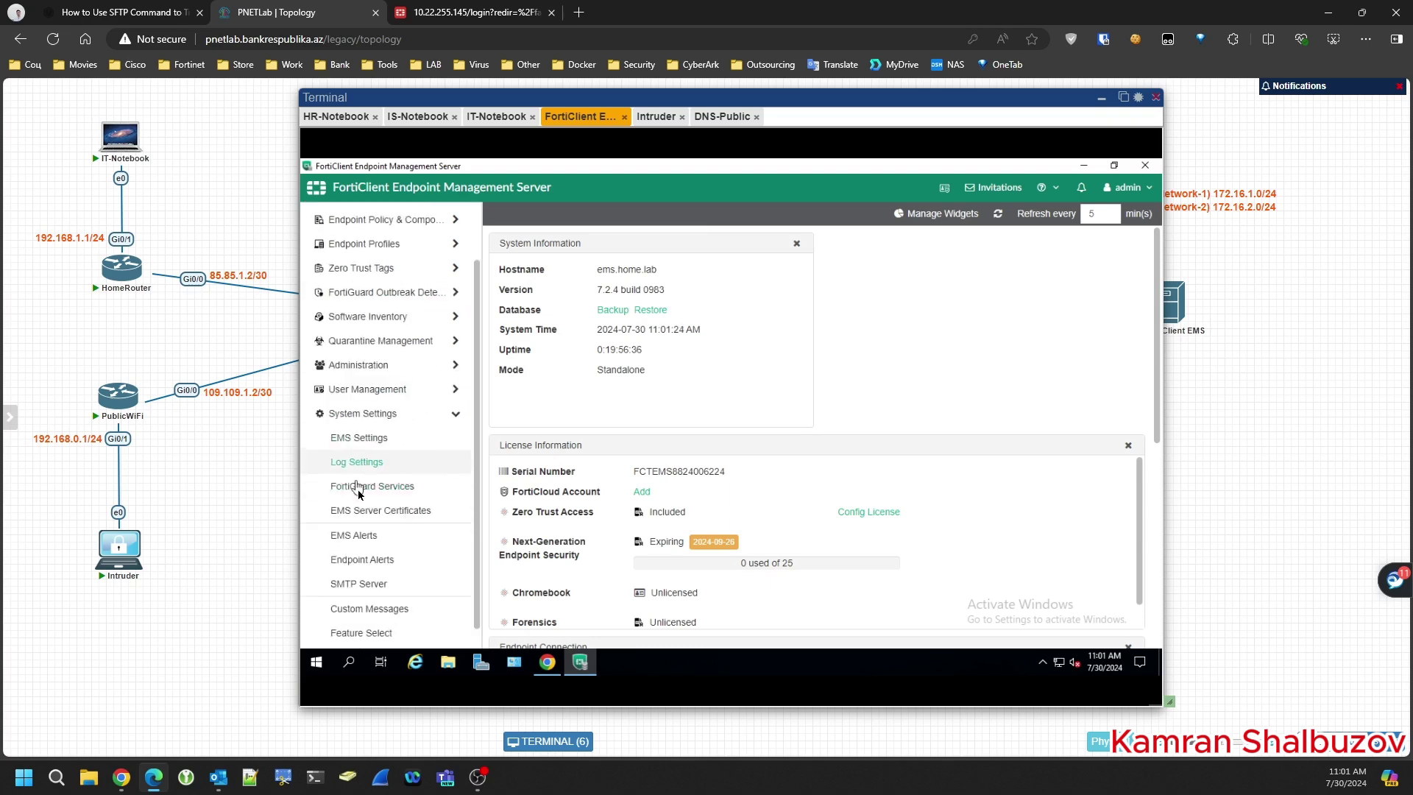
left_click(353, 438)
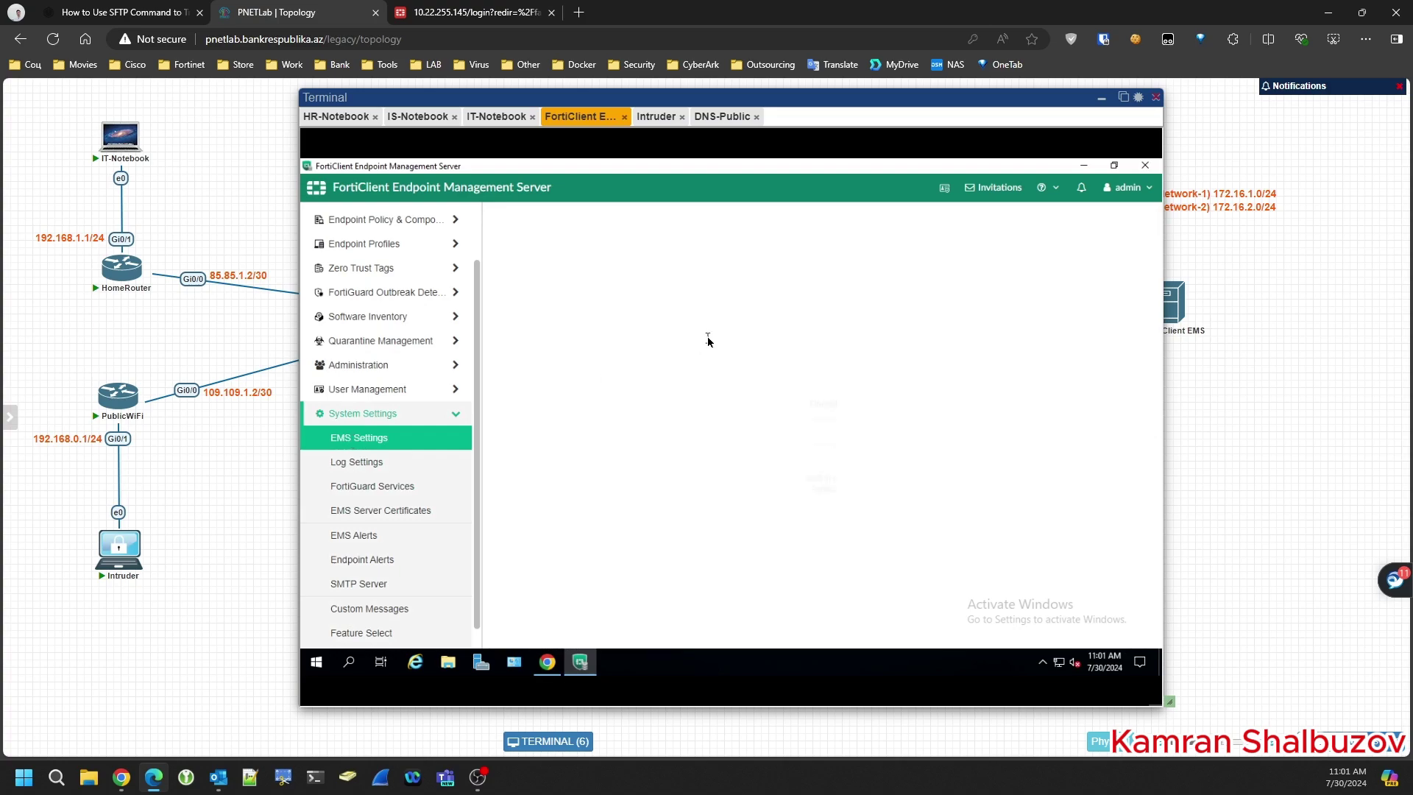
scroll(642, 354, "down", 5)
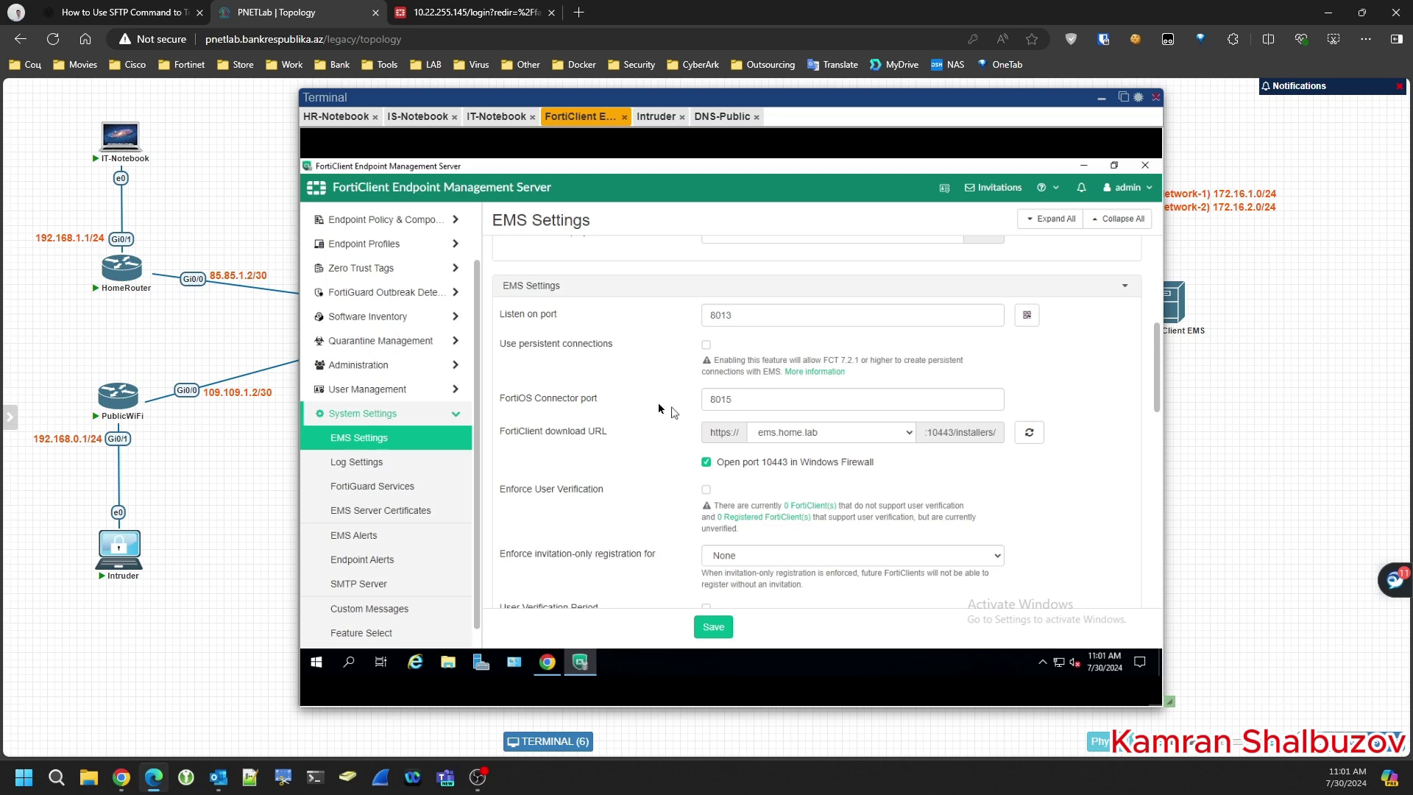
left_click(457, 13)
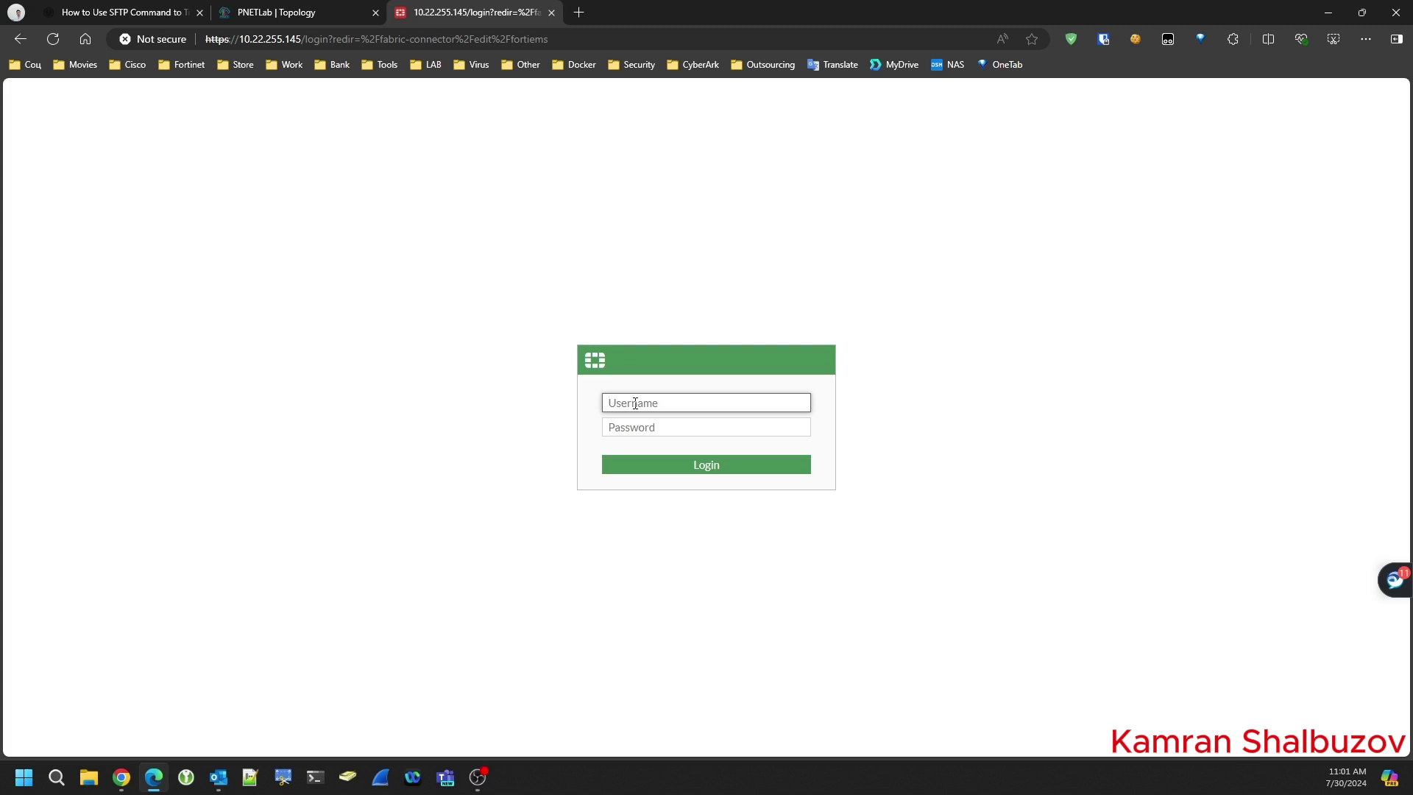
- Sign in to FortiGate as admin with the account password and dismiss the save-password prompt
type("admin")
key("Tab")
type("•")
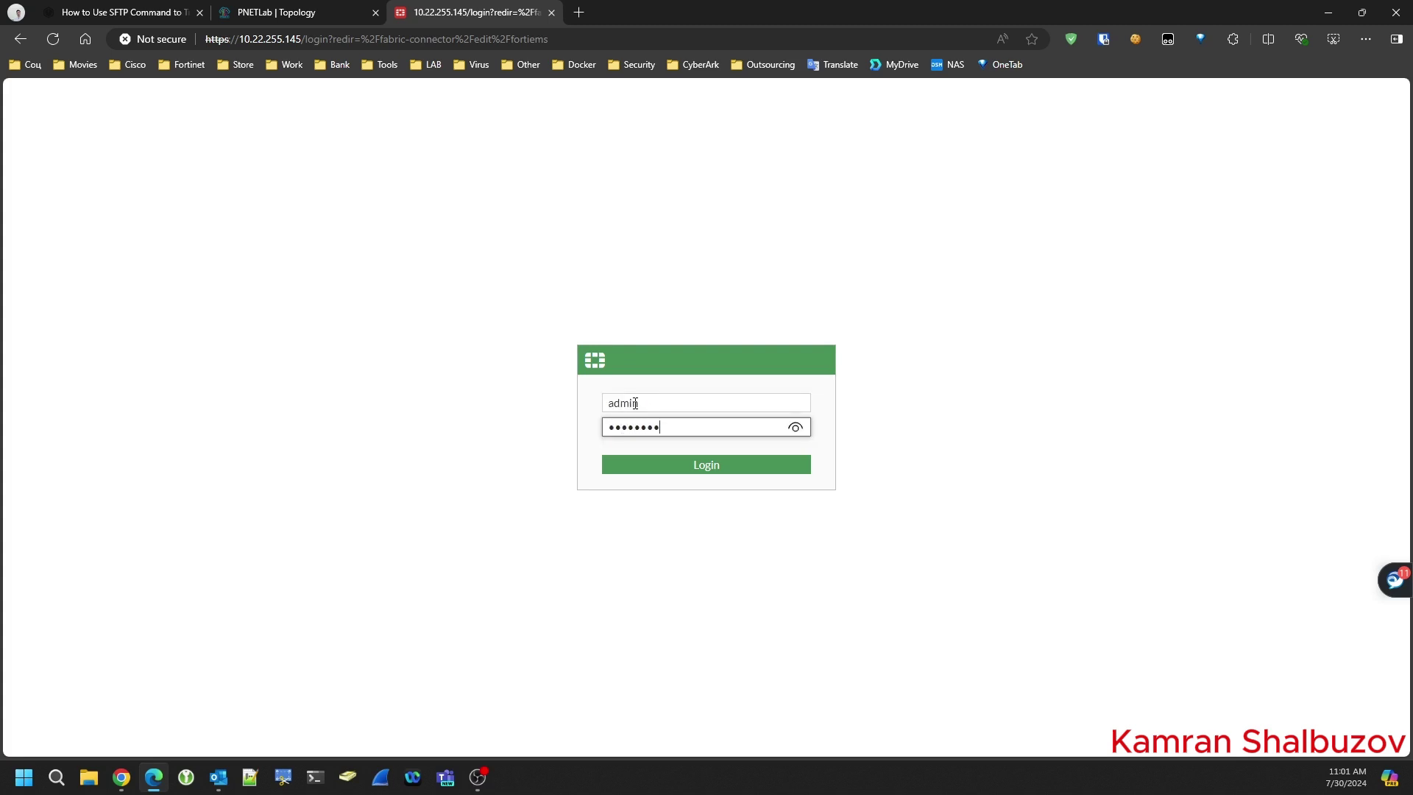
key("Return")
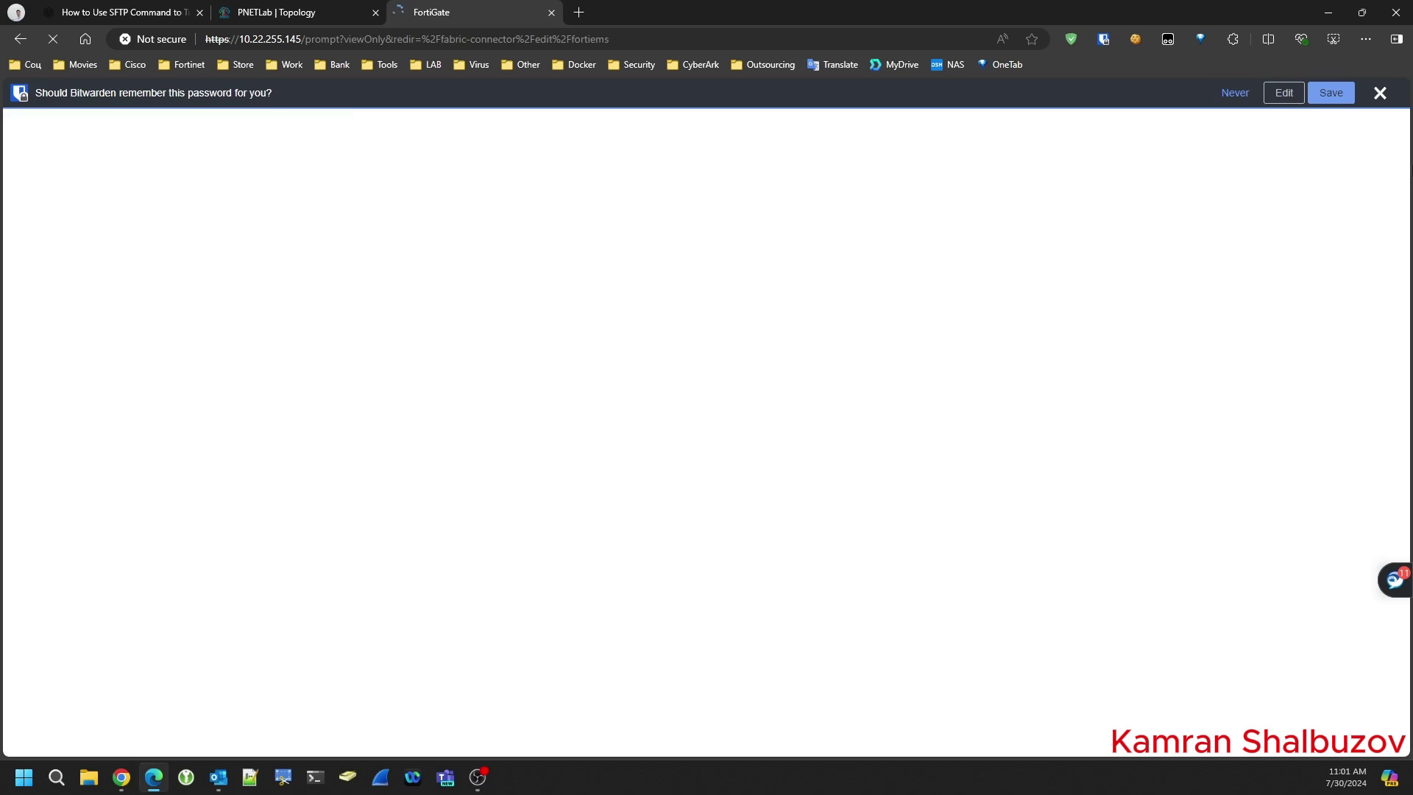
left_click(1380, 92)
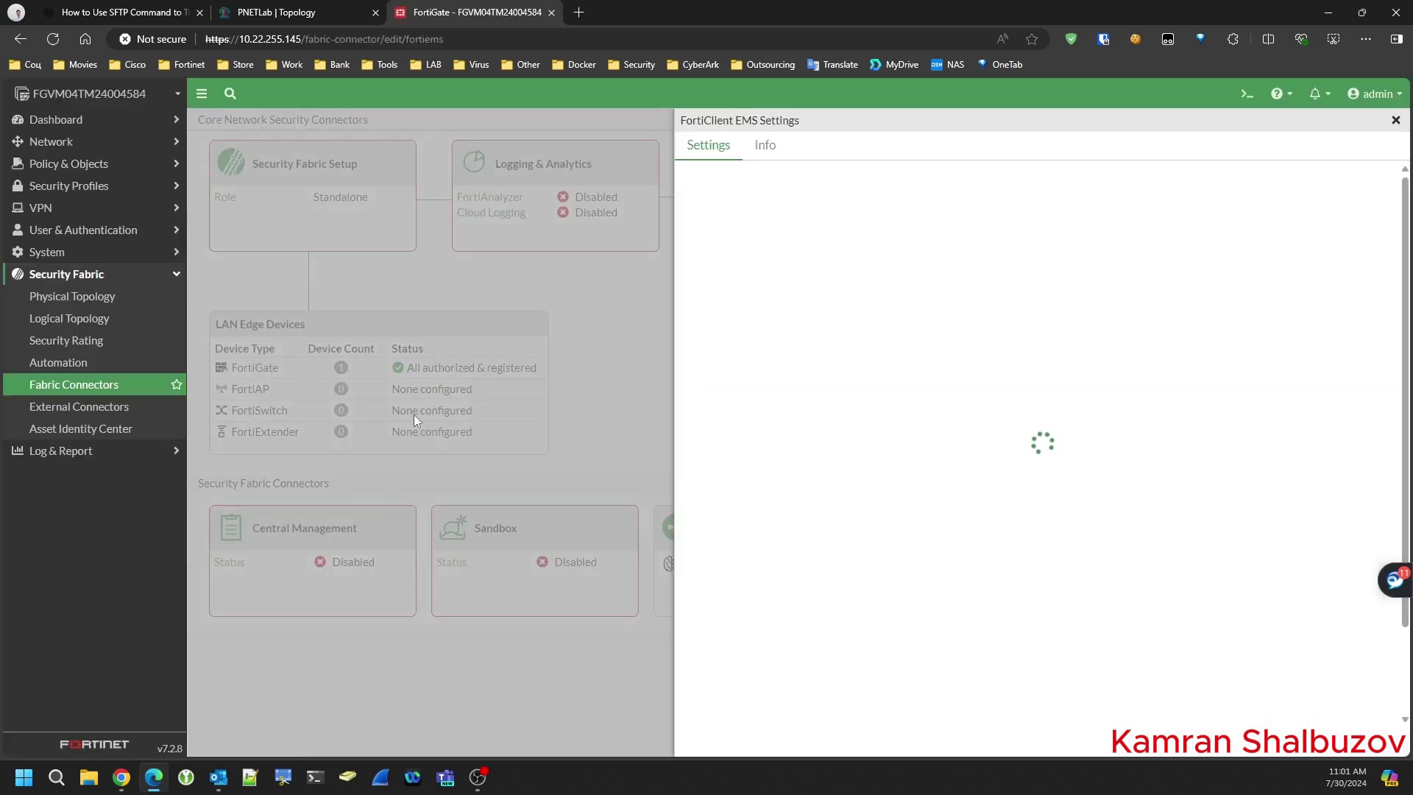
- Check the EMS-Server address (172.16.1.3/32) under Addresses, then go back to Firewall Policy
left_click(1395, 120)
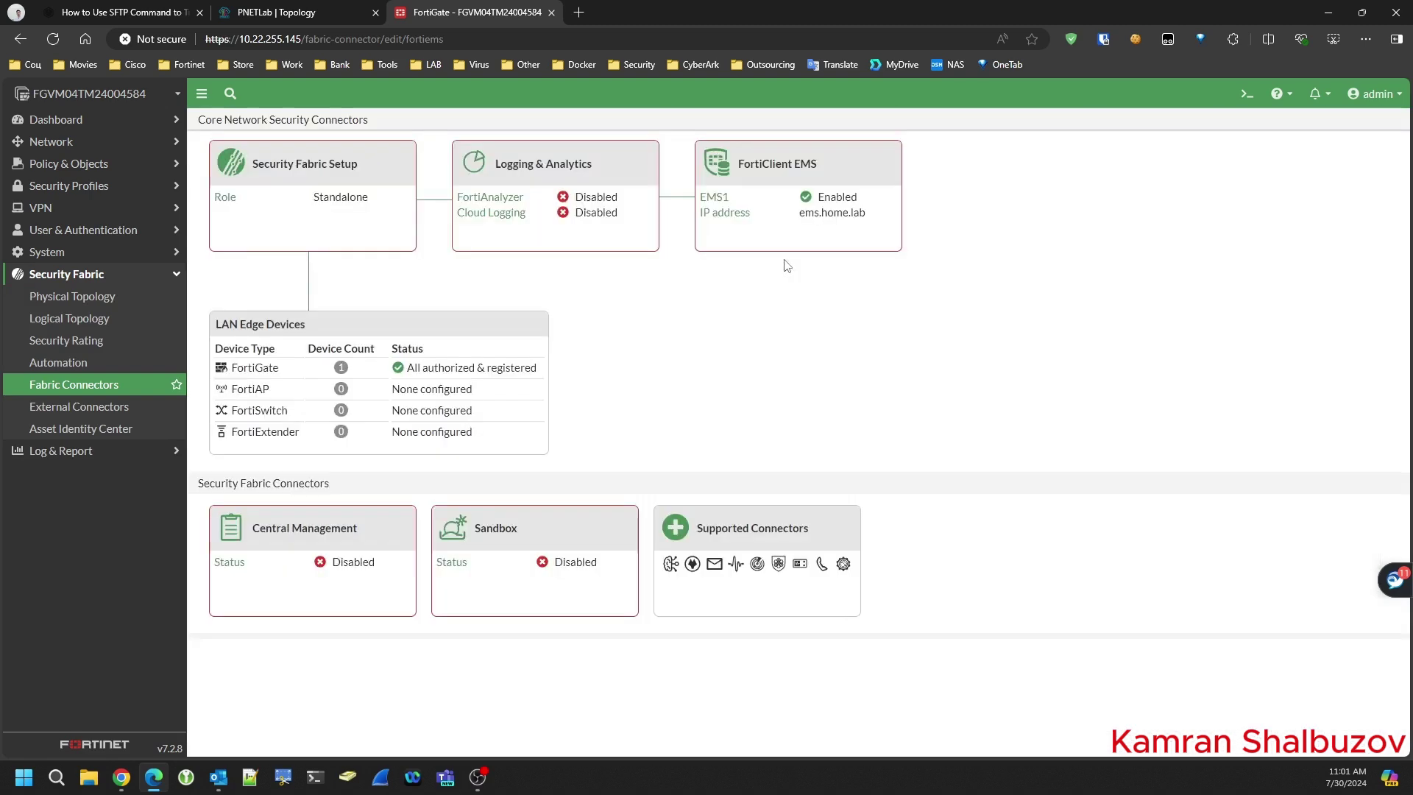
left_click(61, 165)
left_click(52, 184)
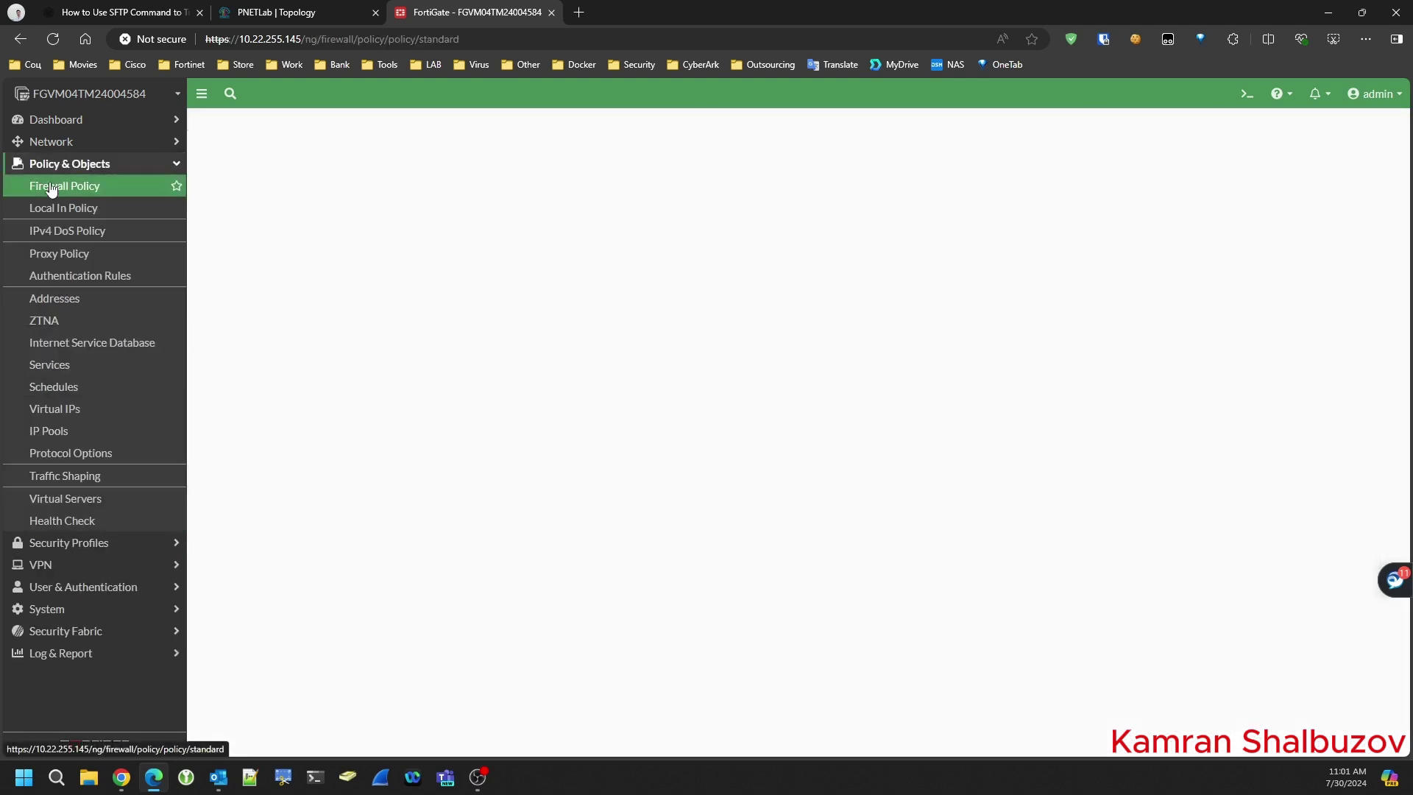
left_click(52, 301)
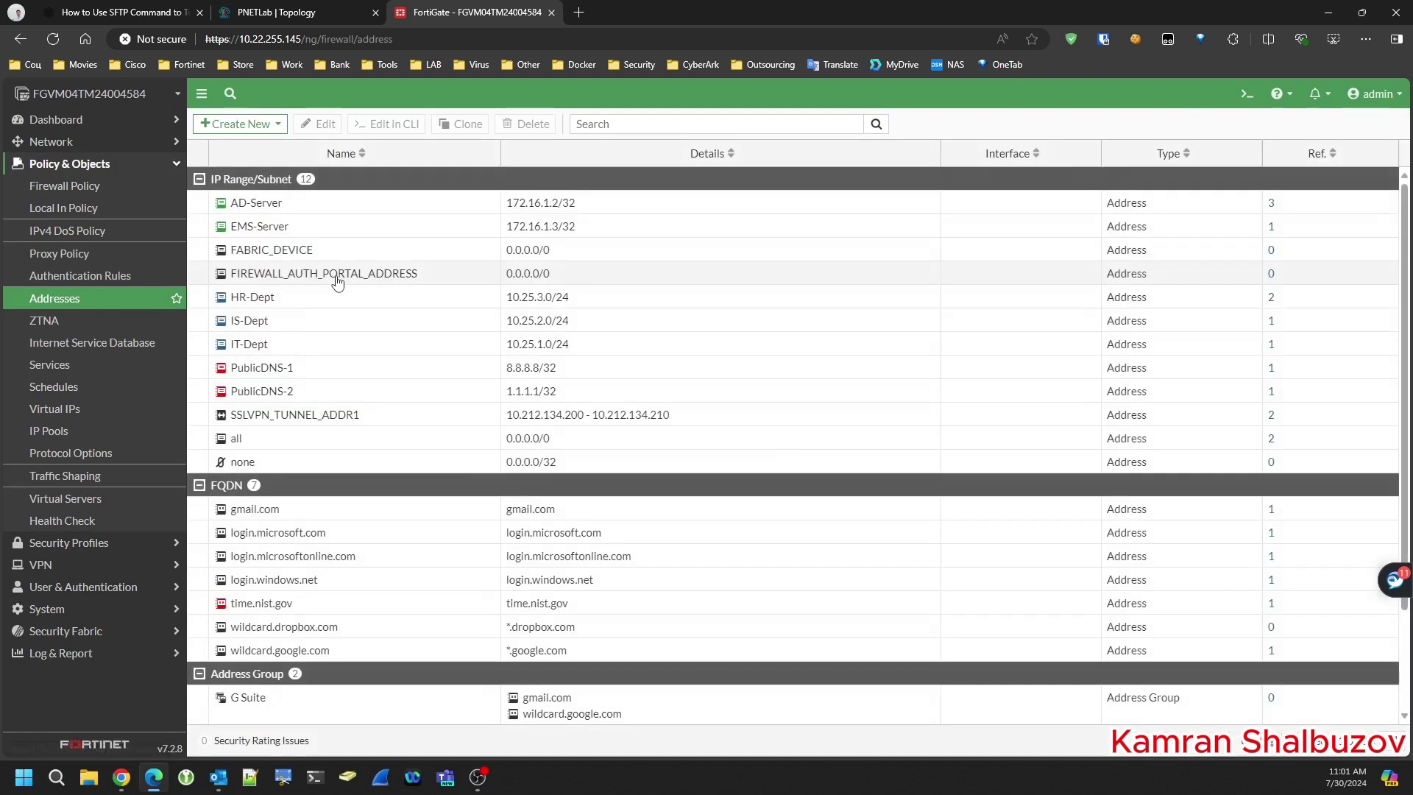
left_click(301, 234)
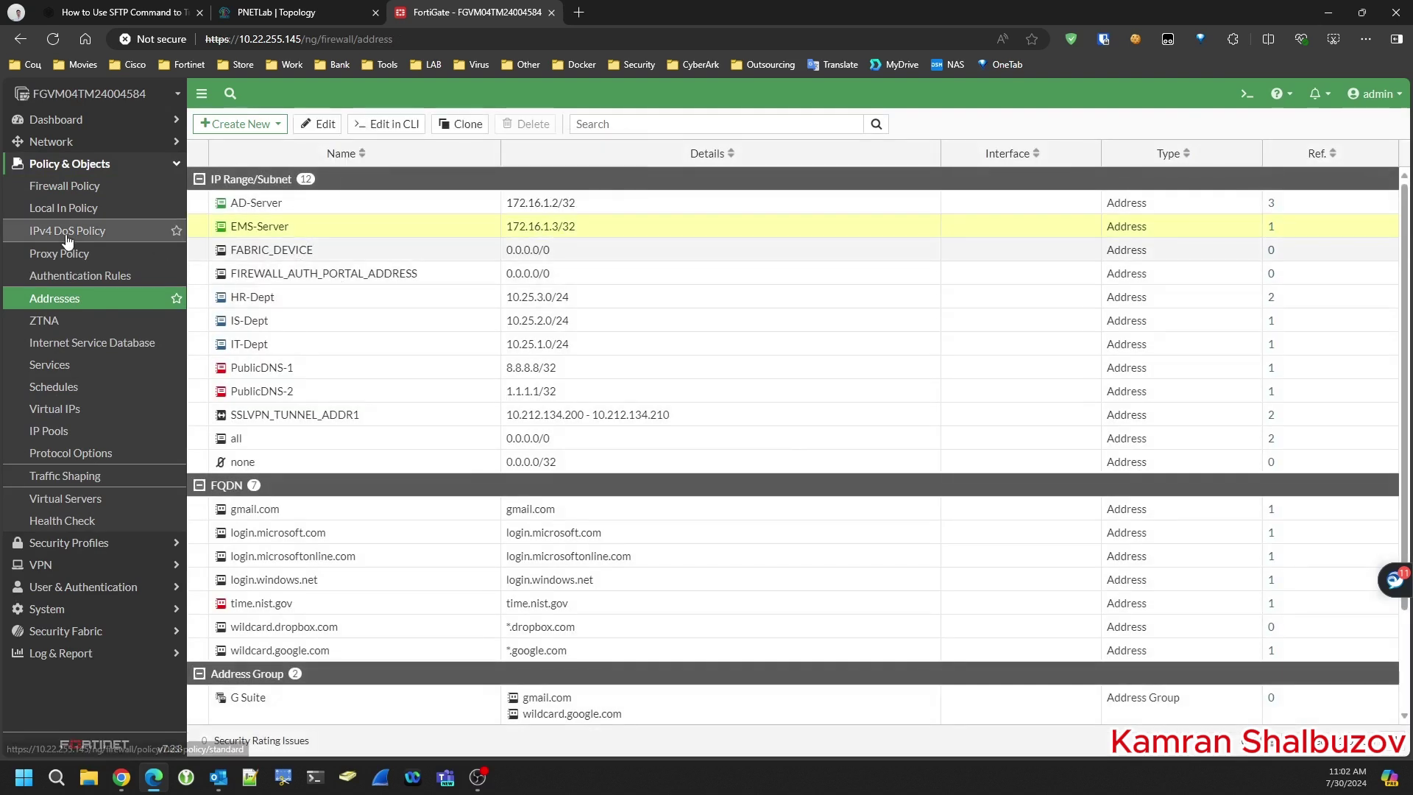
left_click(69, 188)
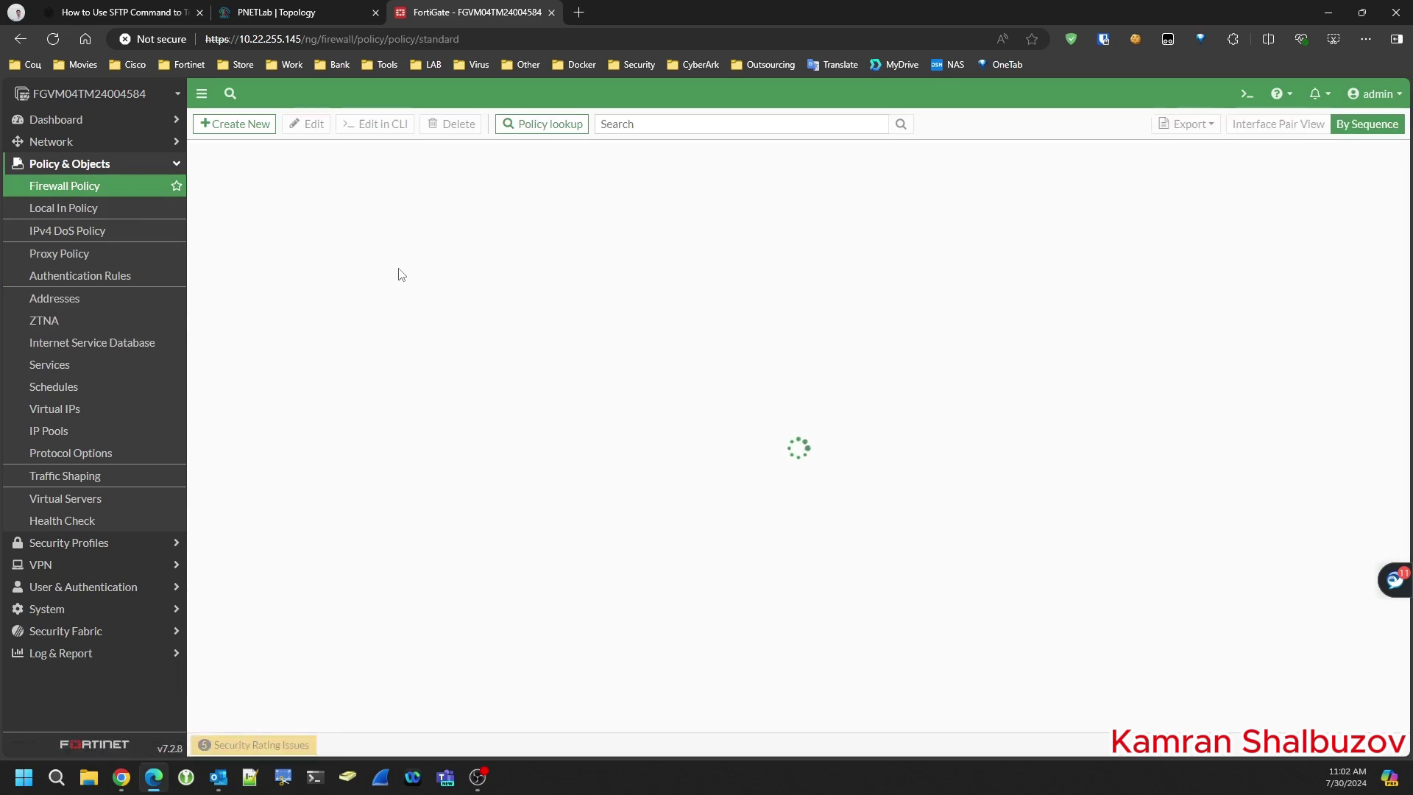
- Start a new firewall policy with ID 6, replacing duplicate 5, named Access Users To EMS Server
left_click(243, 124)
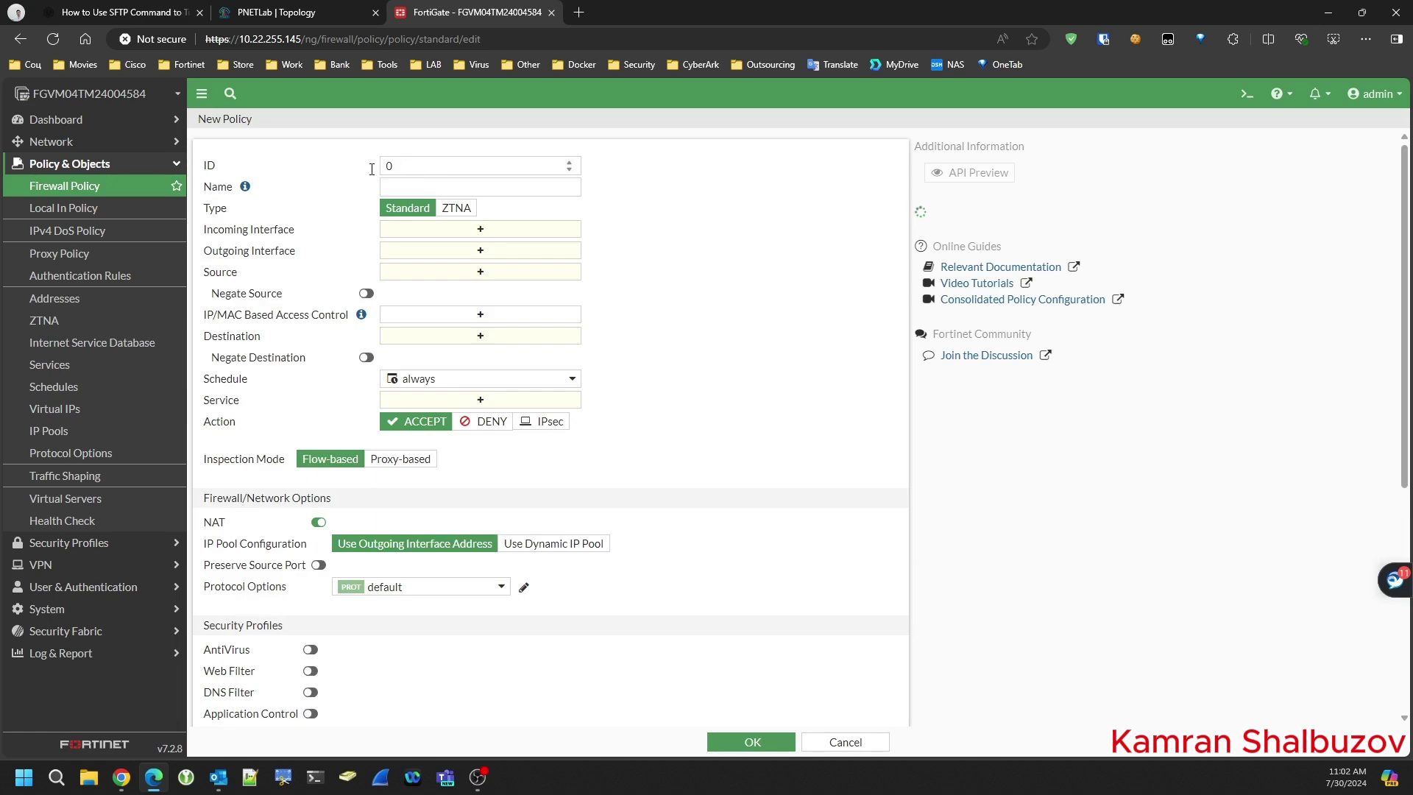
left_click(85, 185)
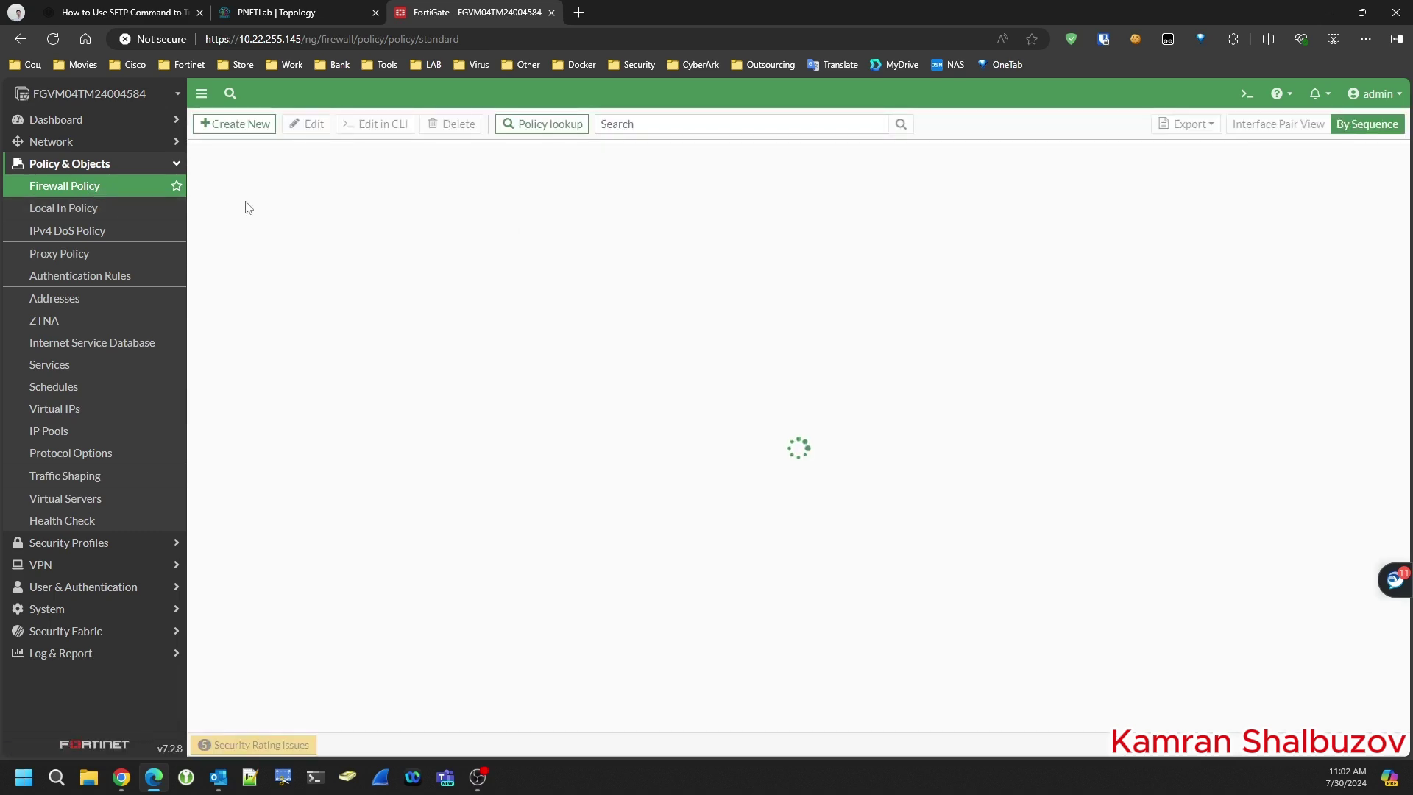
left_click(243, 124)
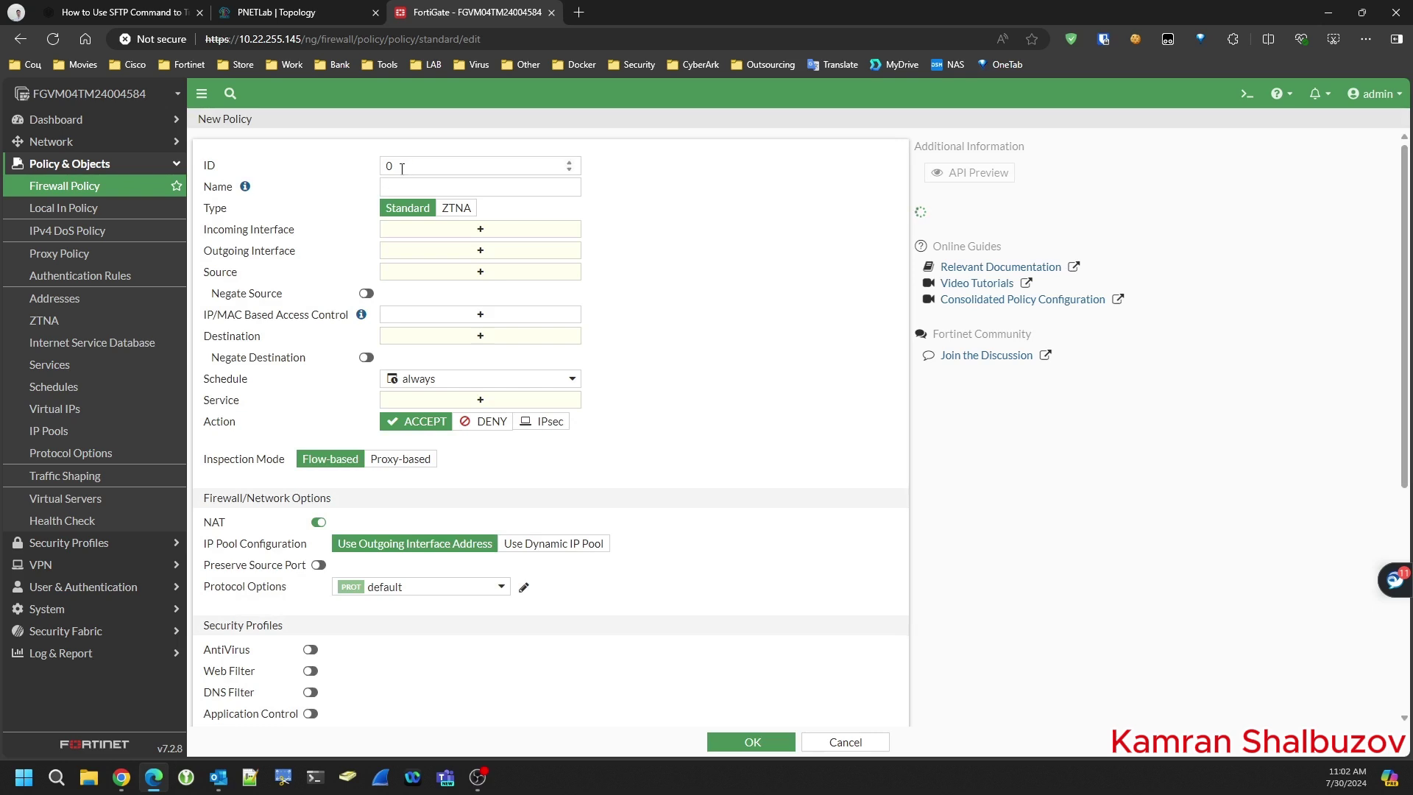
double_click(402, 168)
type("5")
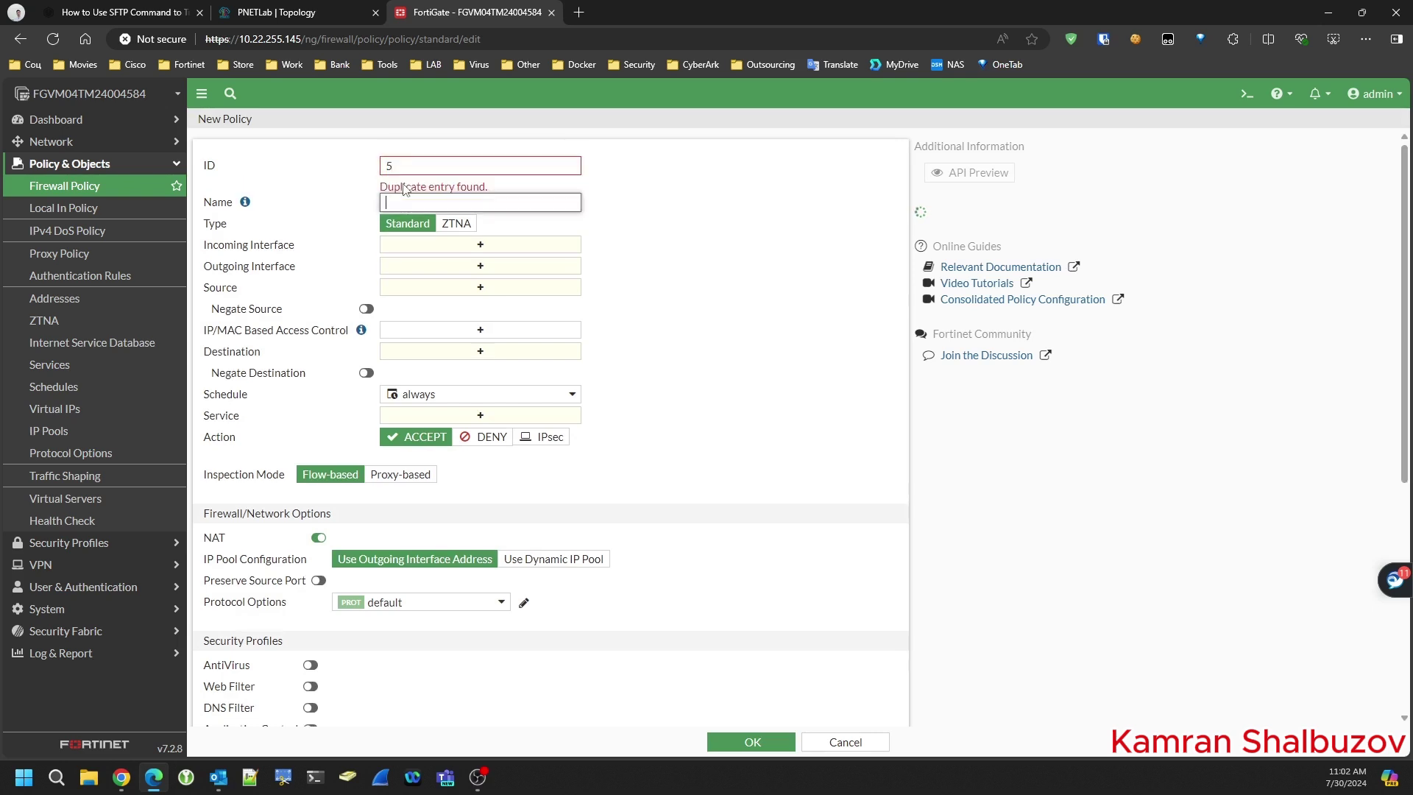
key("ctrl+a")
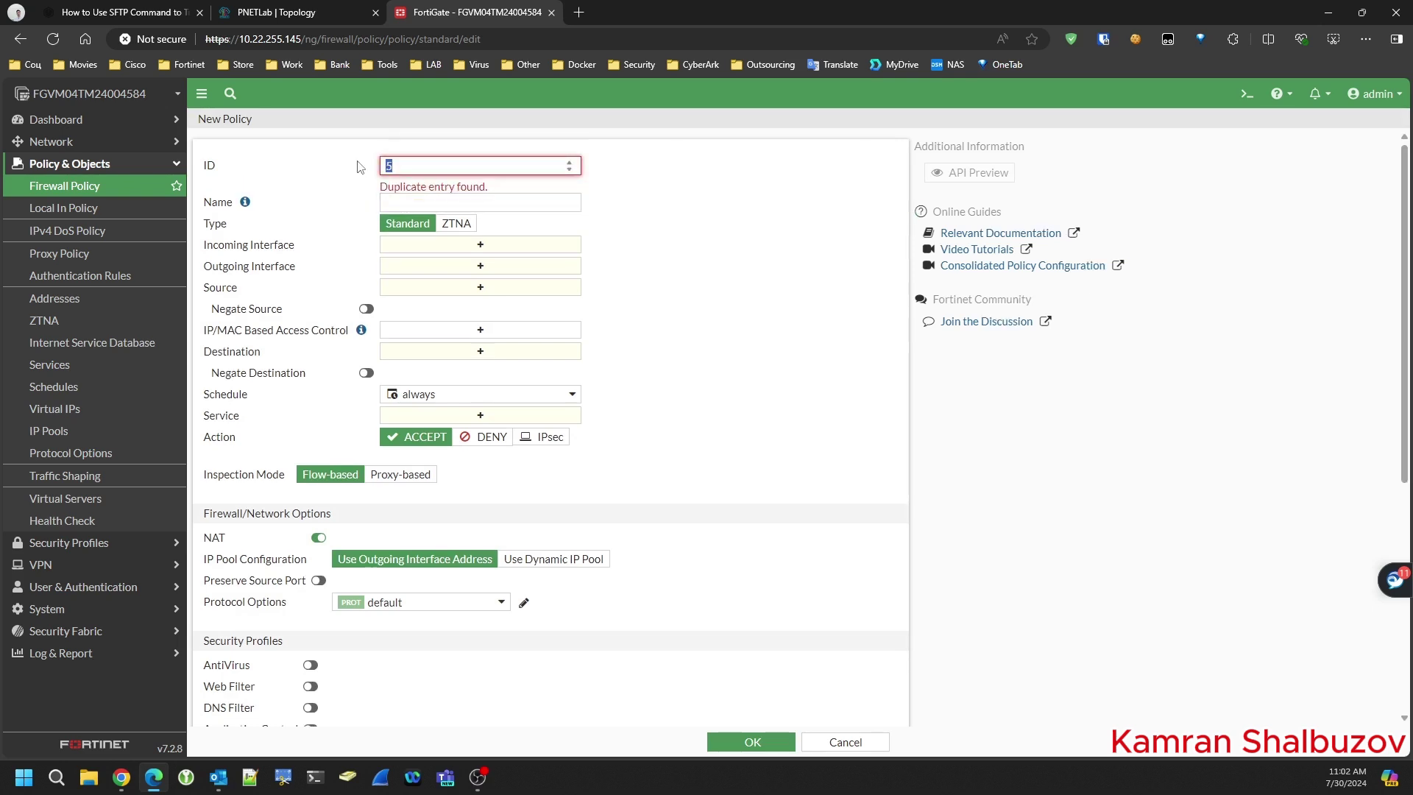
type("6")
left_click(468, 188)
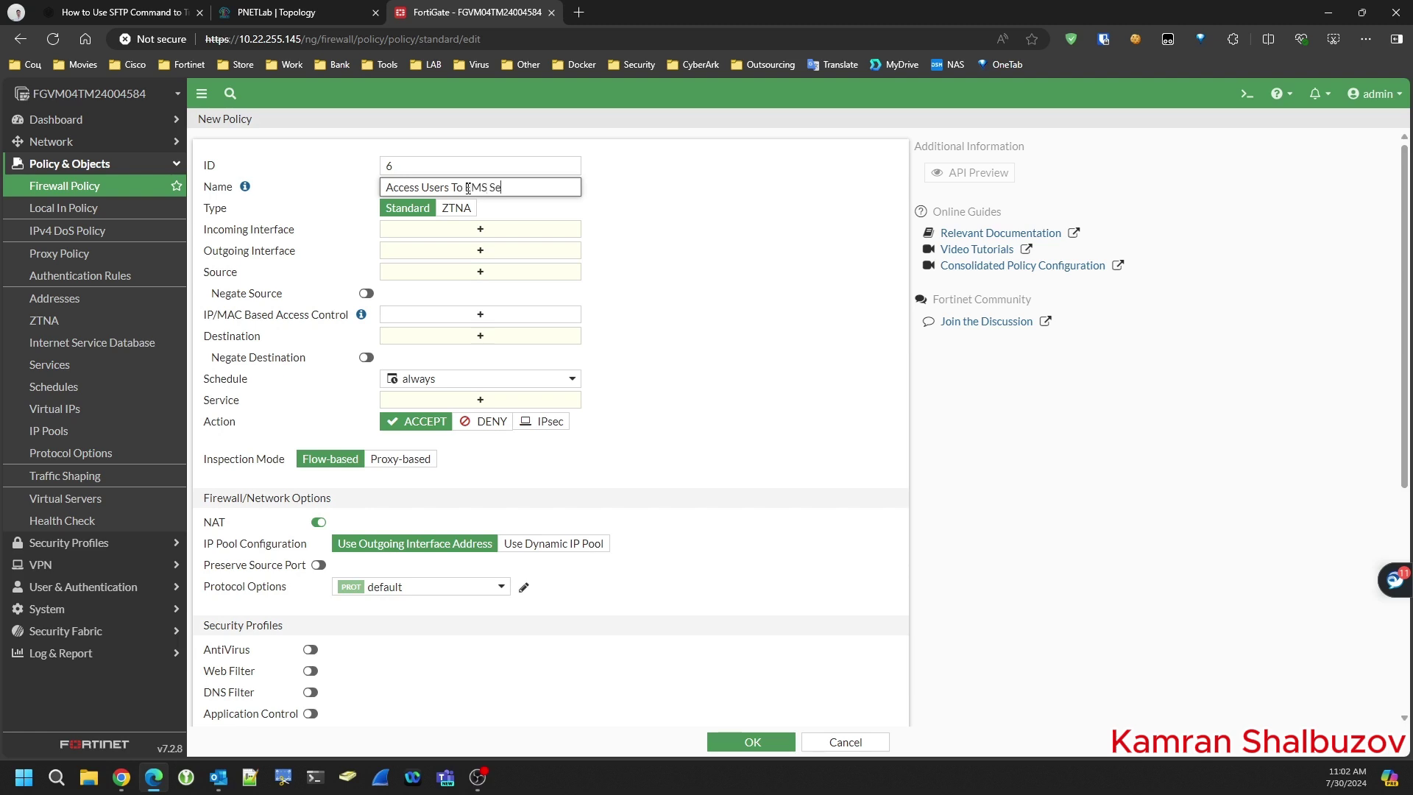
- Set incoming interfaces ITDept, ISDept and HRDept, and outgoing interface Server-Network1 (VLAN-10)
left_click(480, 231)
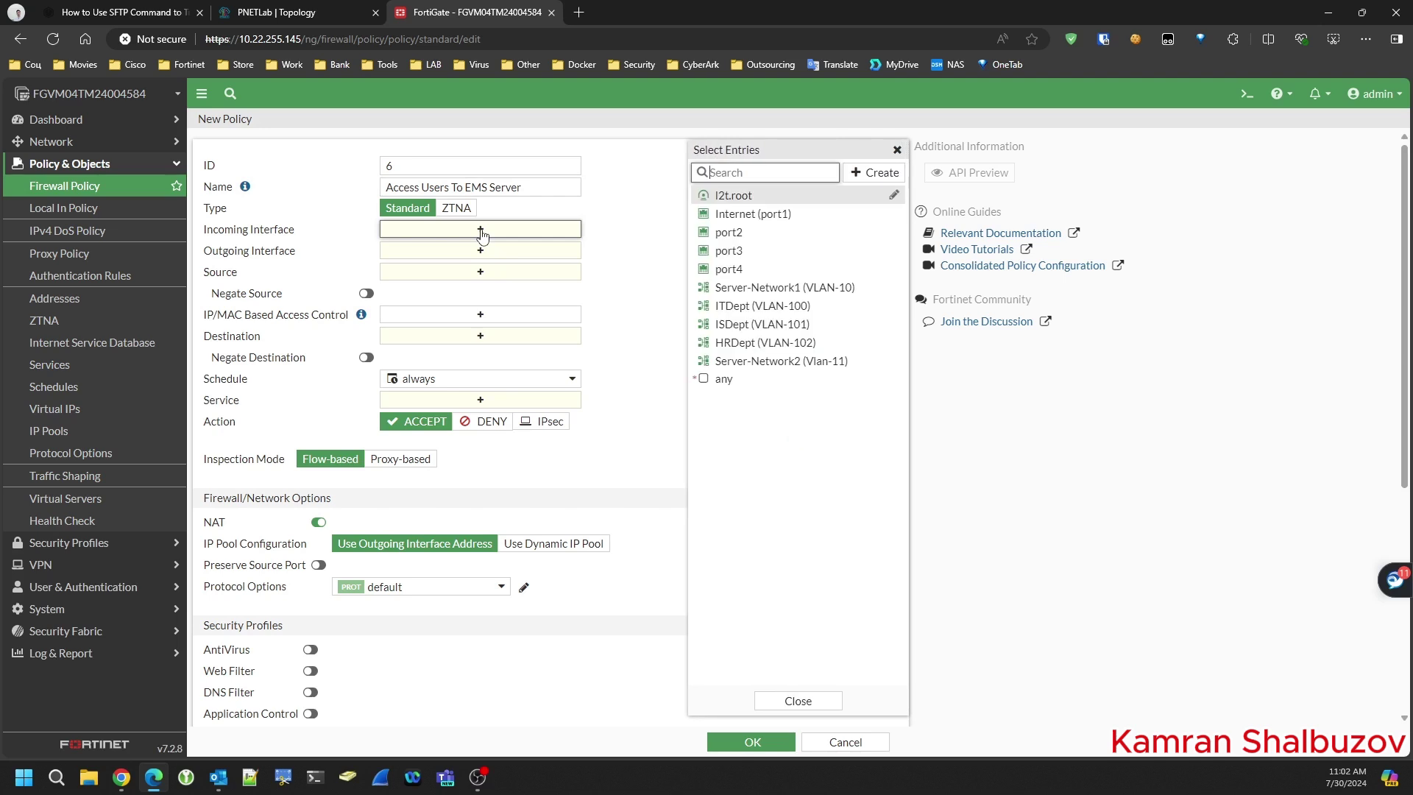
left_click(740, 326)
left_click(740, 307)
left_click(740, 344)
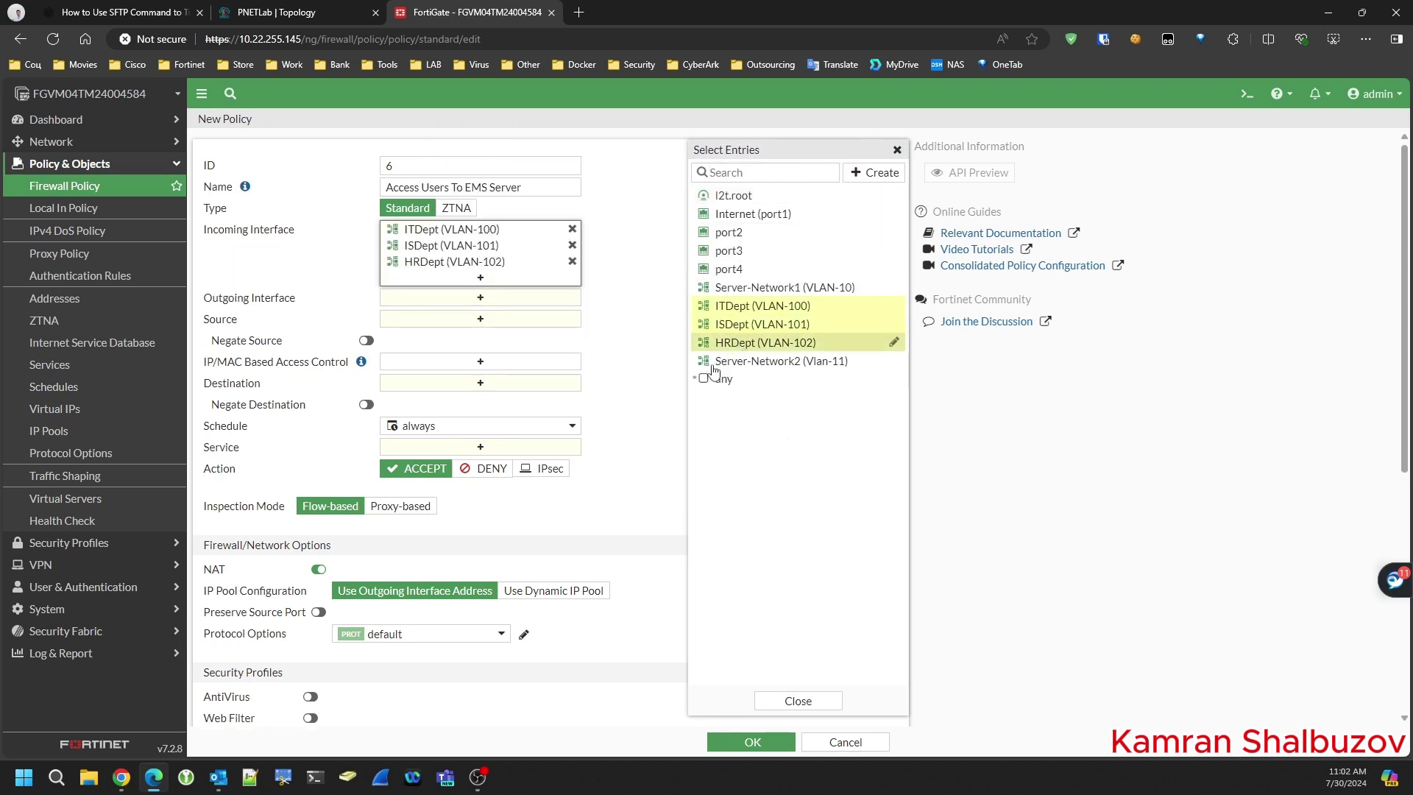
left_click(487, 300)
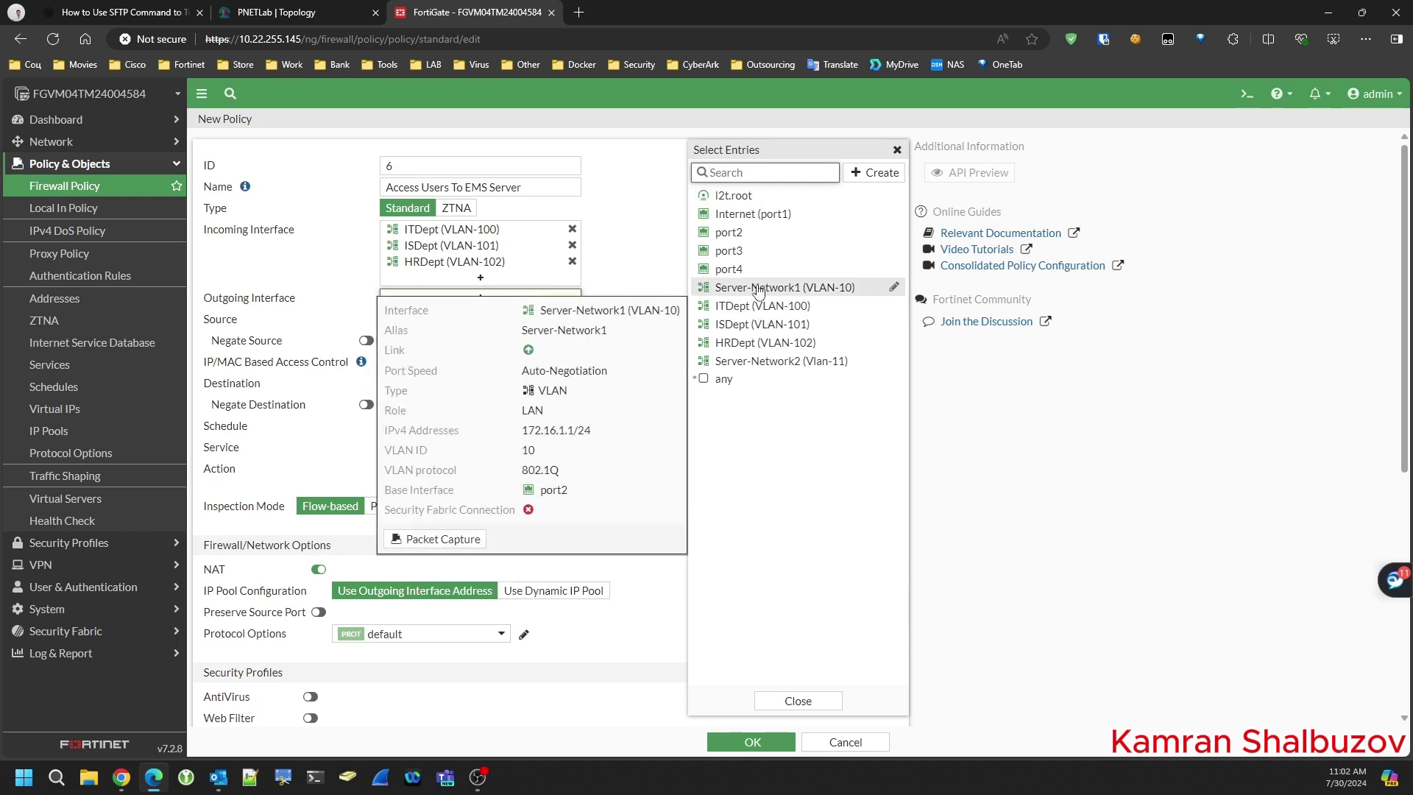
left_click(759, 288)
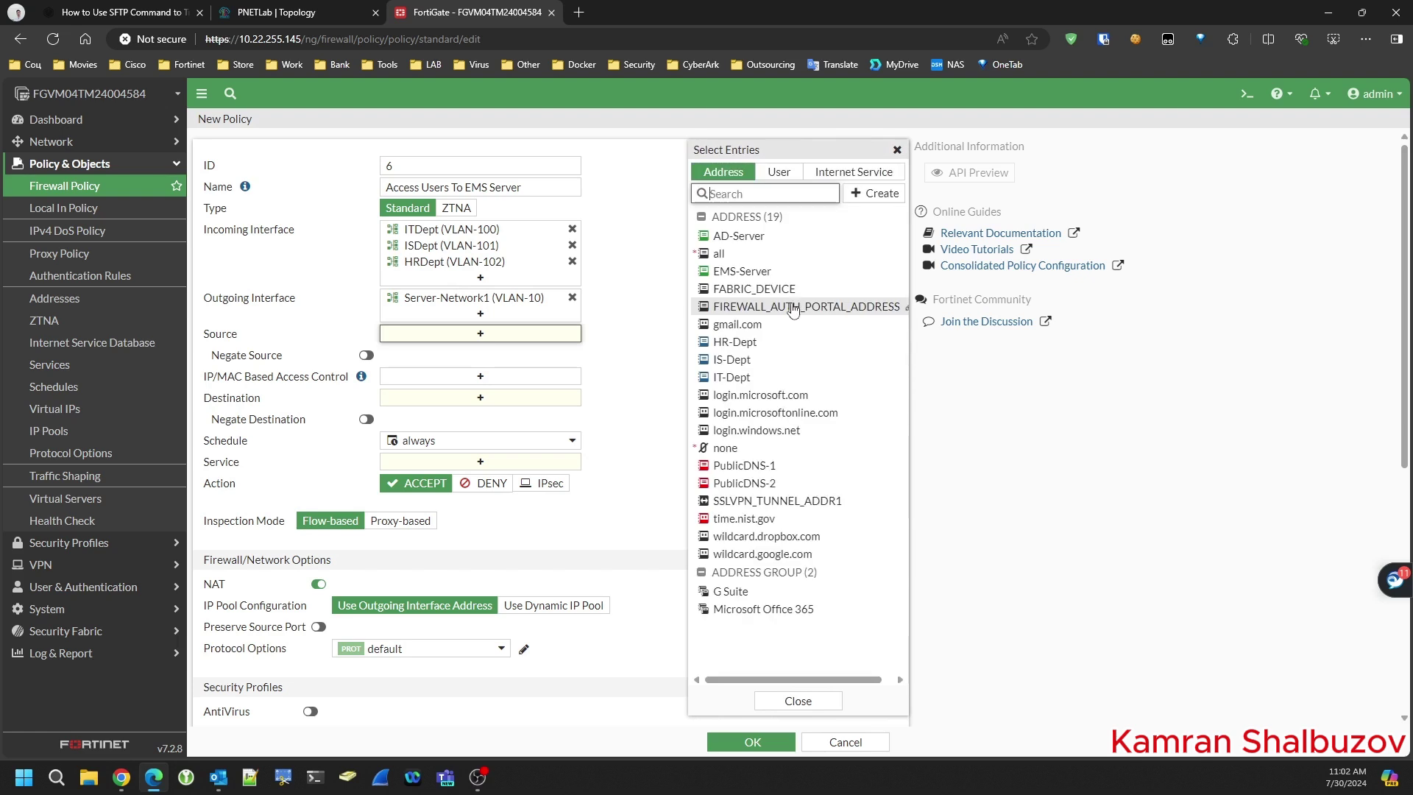
- Set source addresses HR-Dept, IS-Dept and IT-Dept, and destination EMS-Server
mouse_move(773, 417)
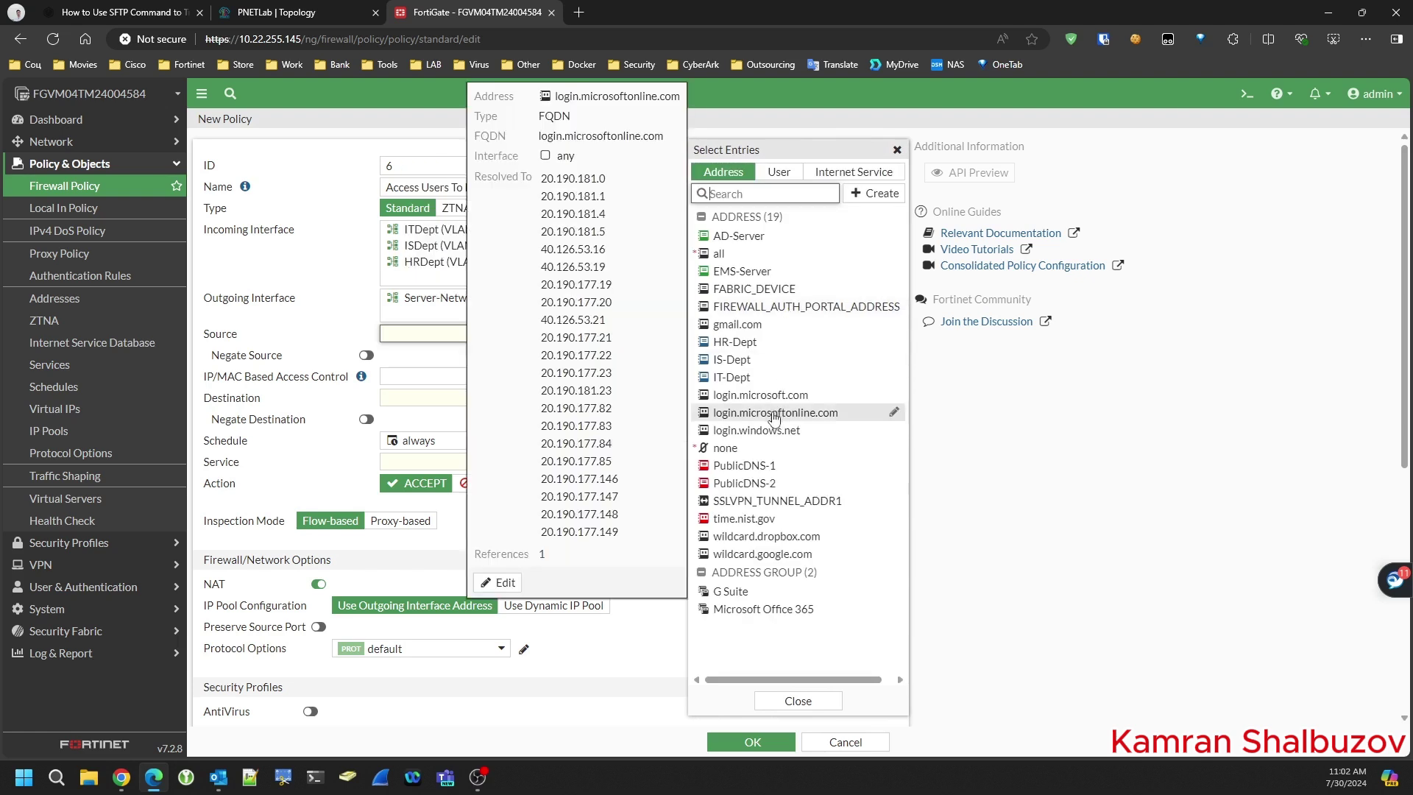
left_click(735, 341)
left_click(733, 360)
left_click(733, 377)
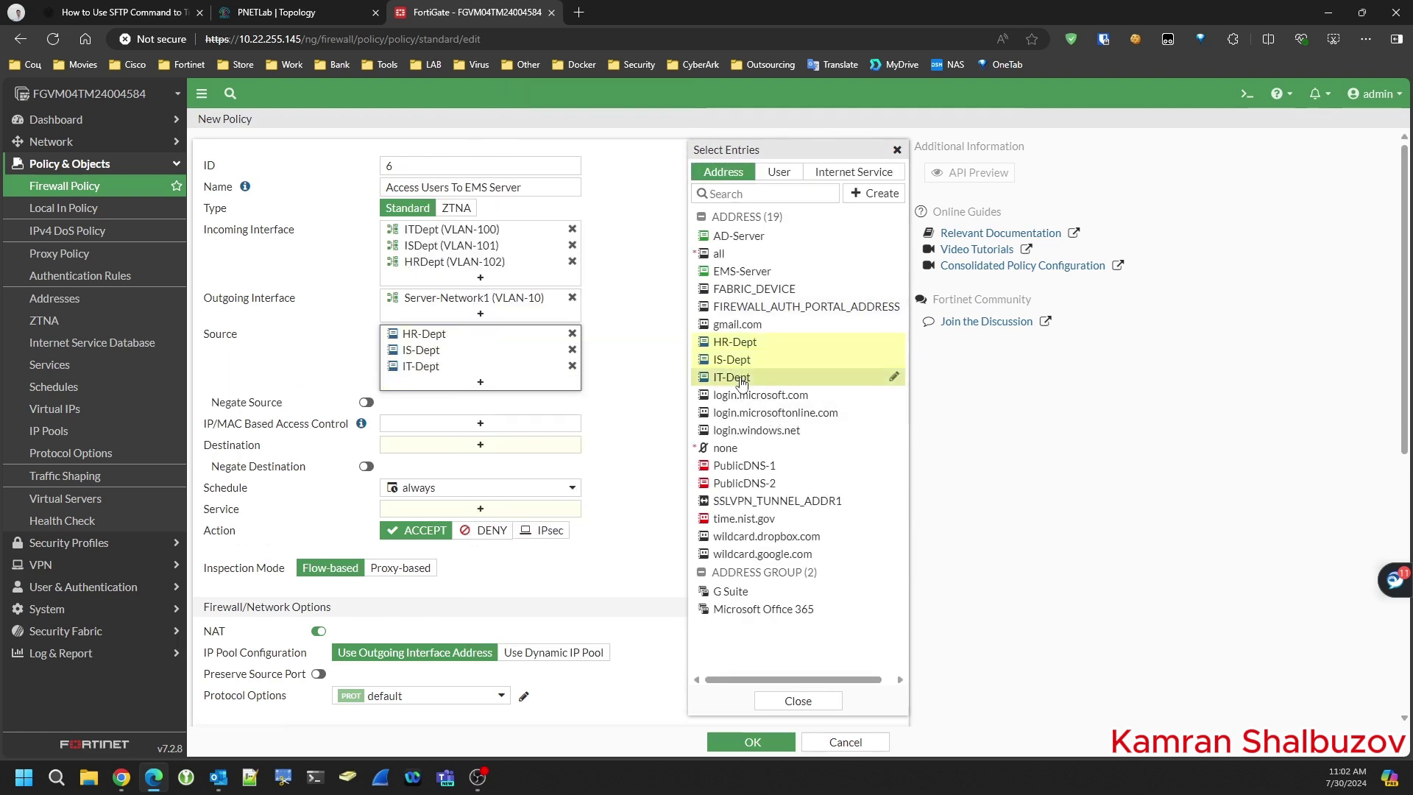
left_click(482, 444)
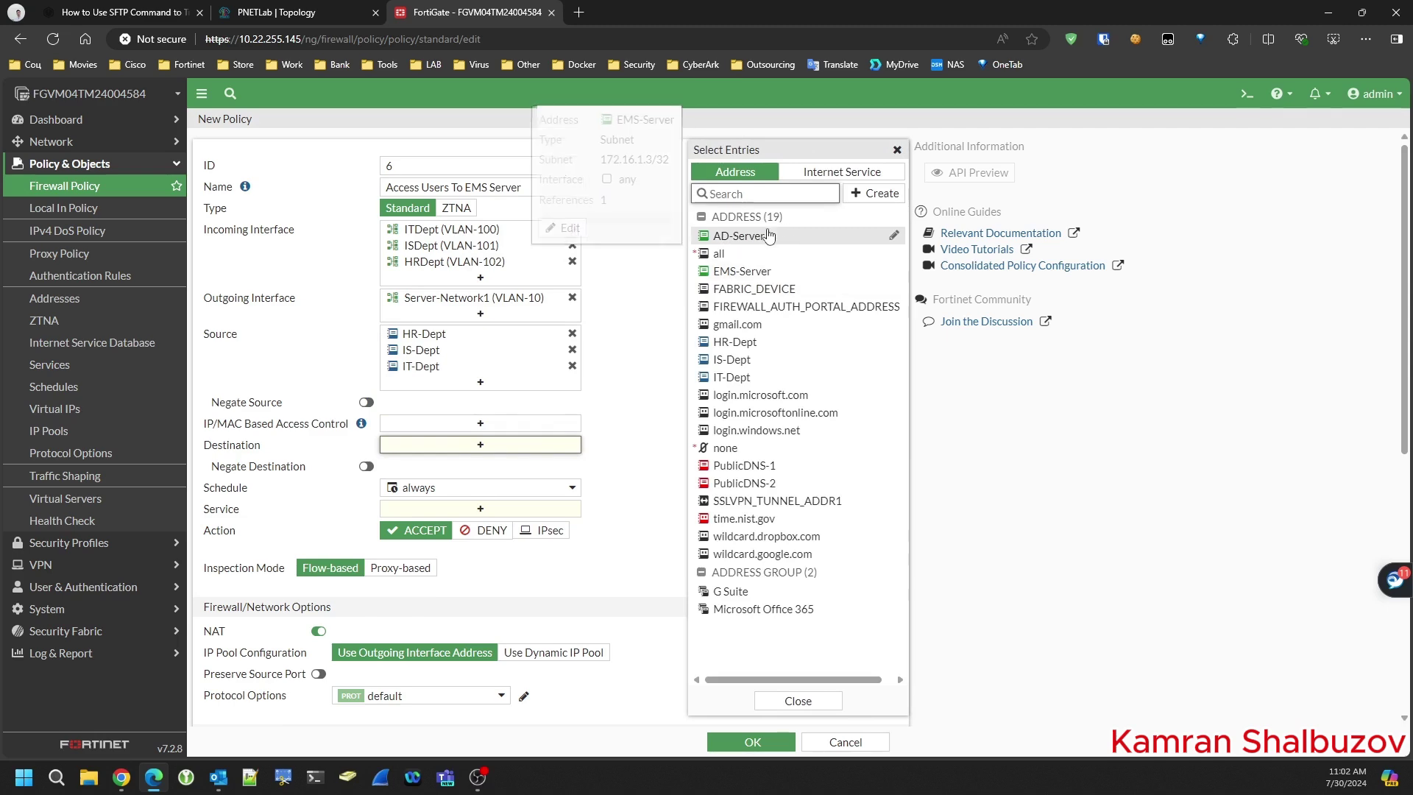
left_click(736, 271)
left_click(586, 112)
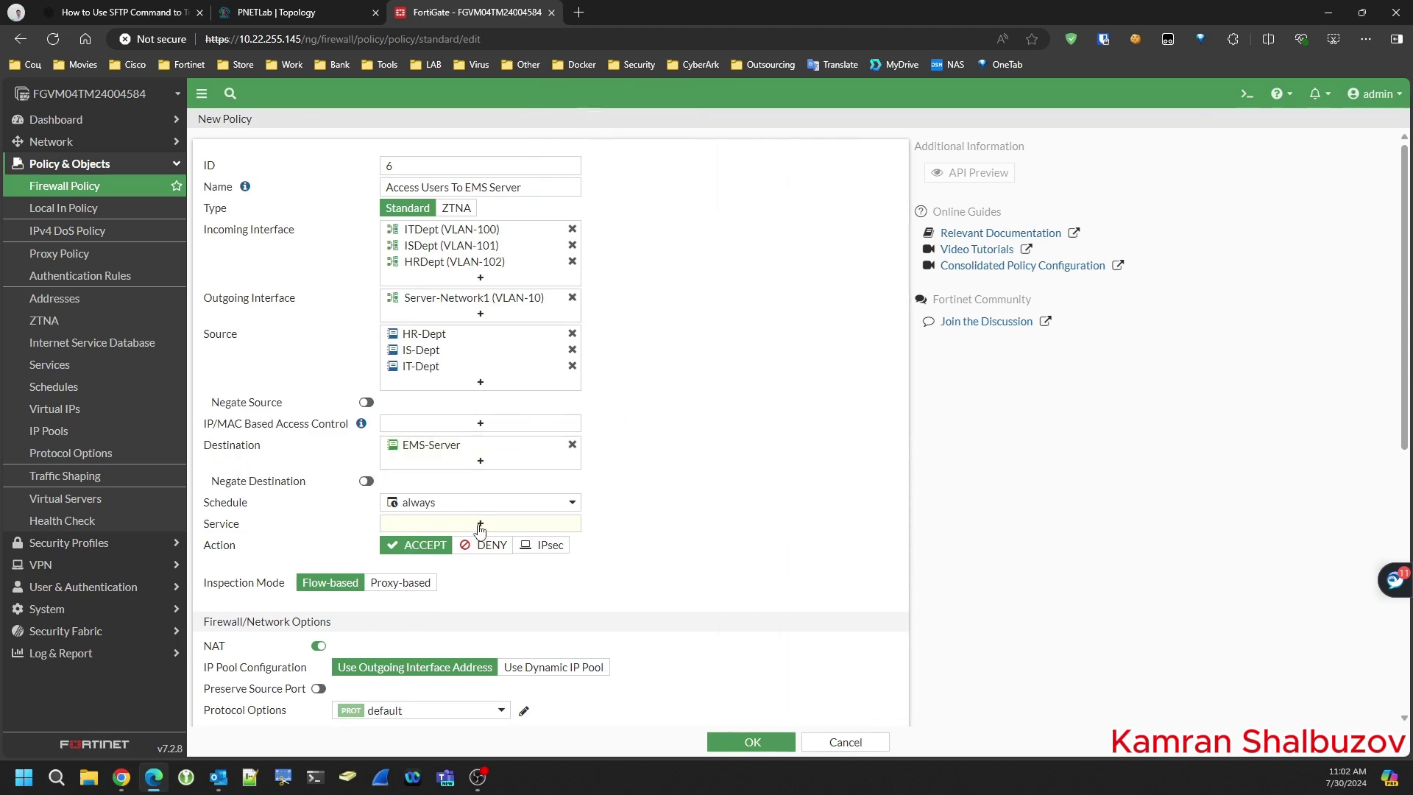
left_click(304, 21)
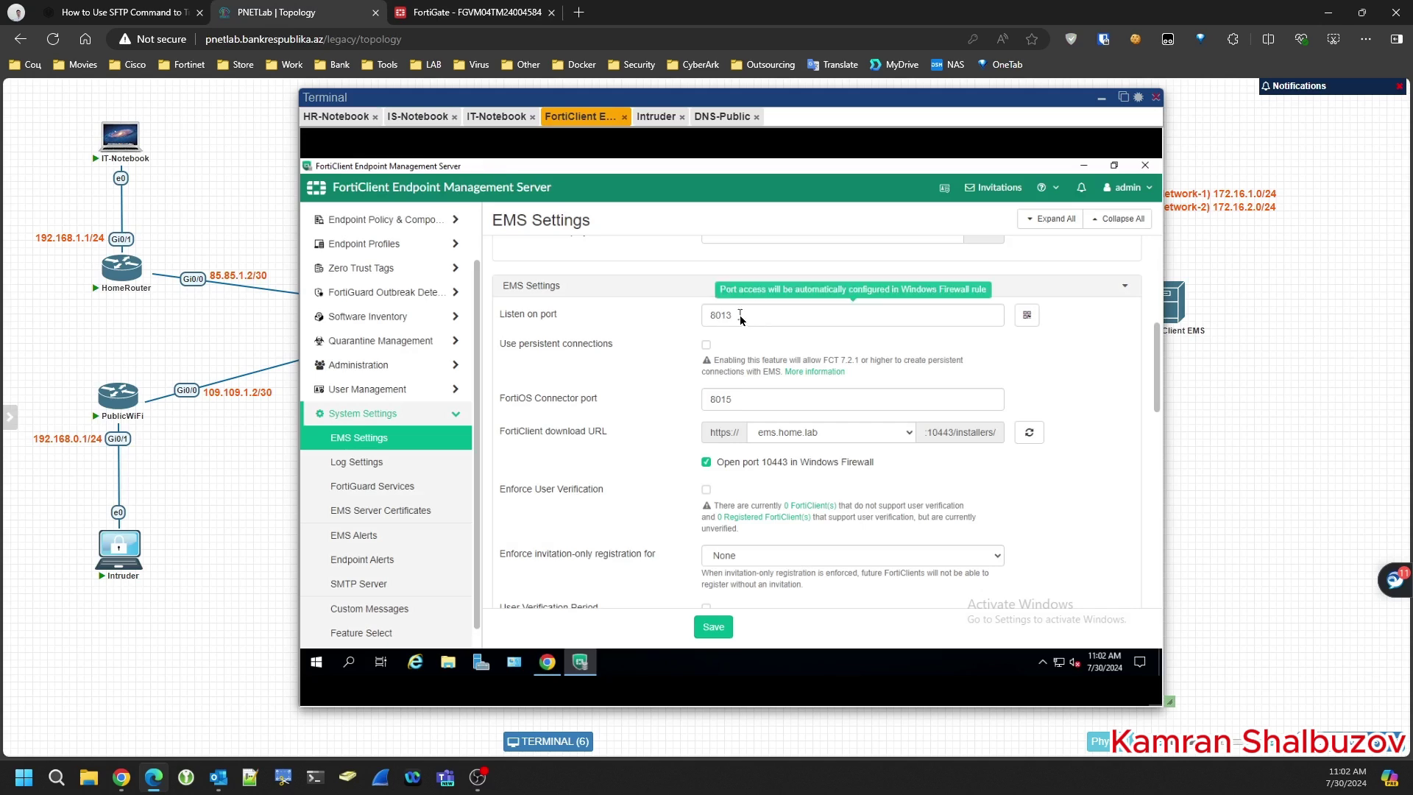
- Create a TCP-8013 service with destination port range 8013–8013 and use it in the policy
double_click(700, 318)
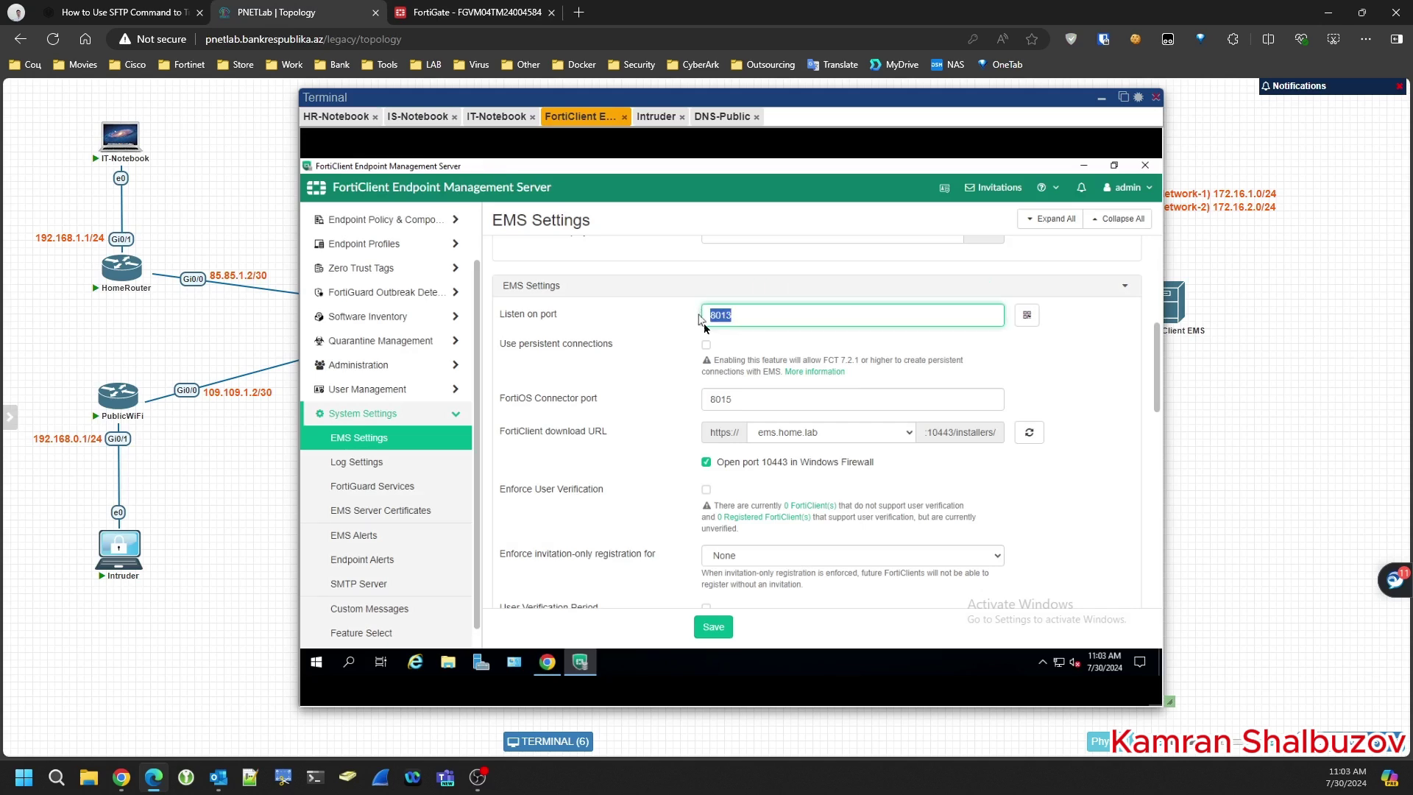
left_click(468, 15)
left_click(477, 525)
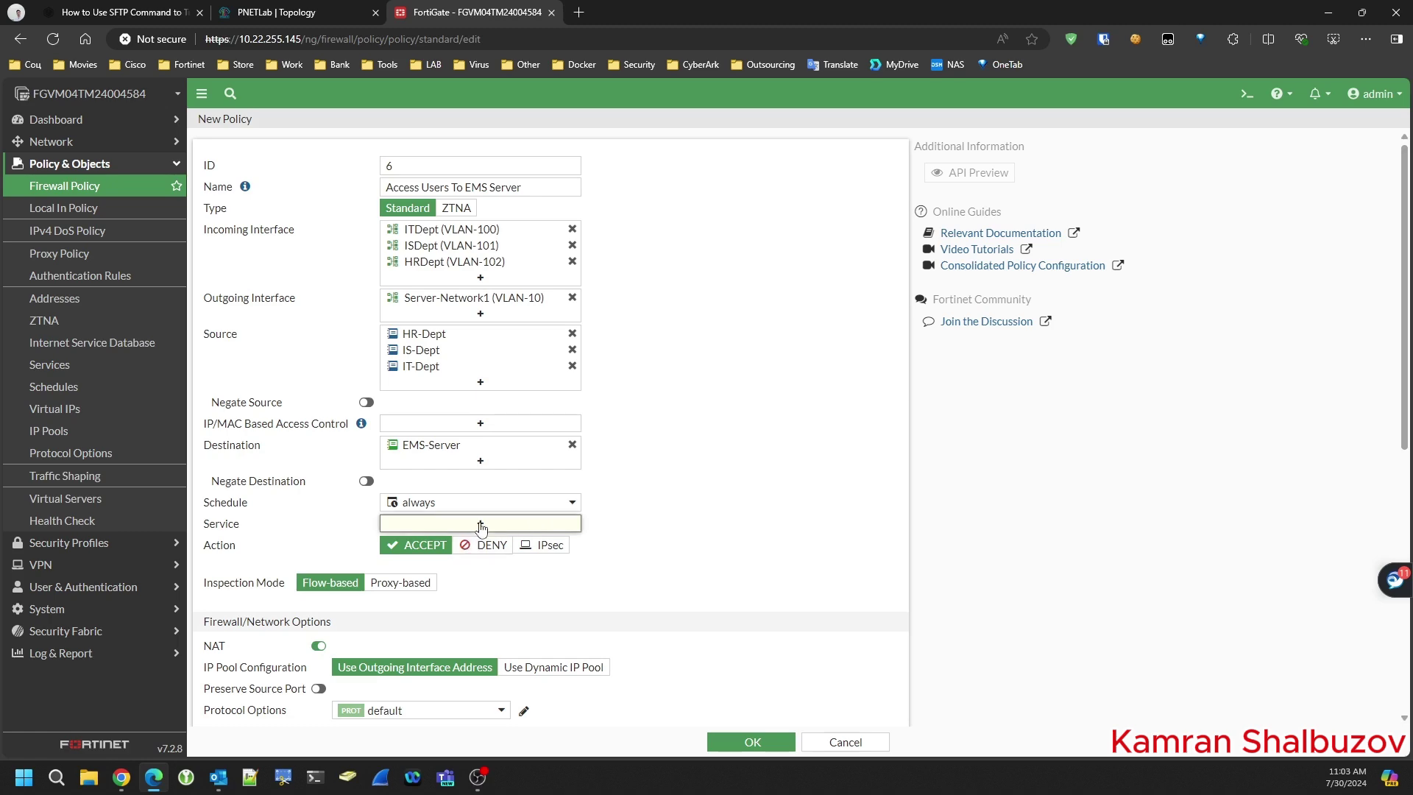
left_click(873, 172)
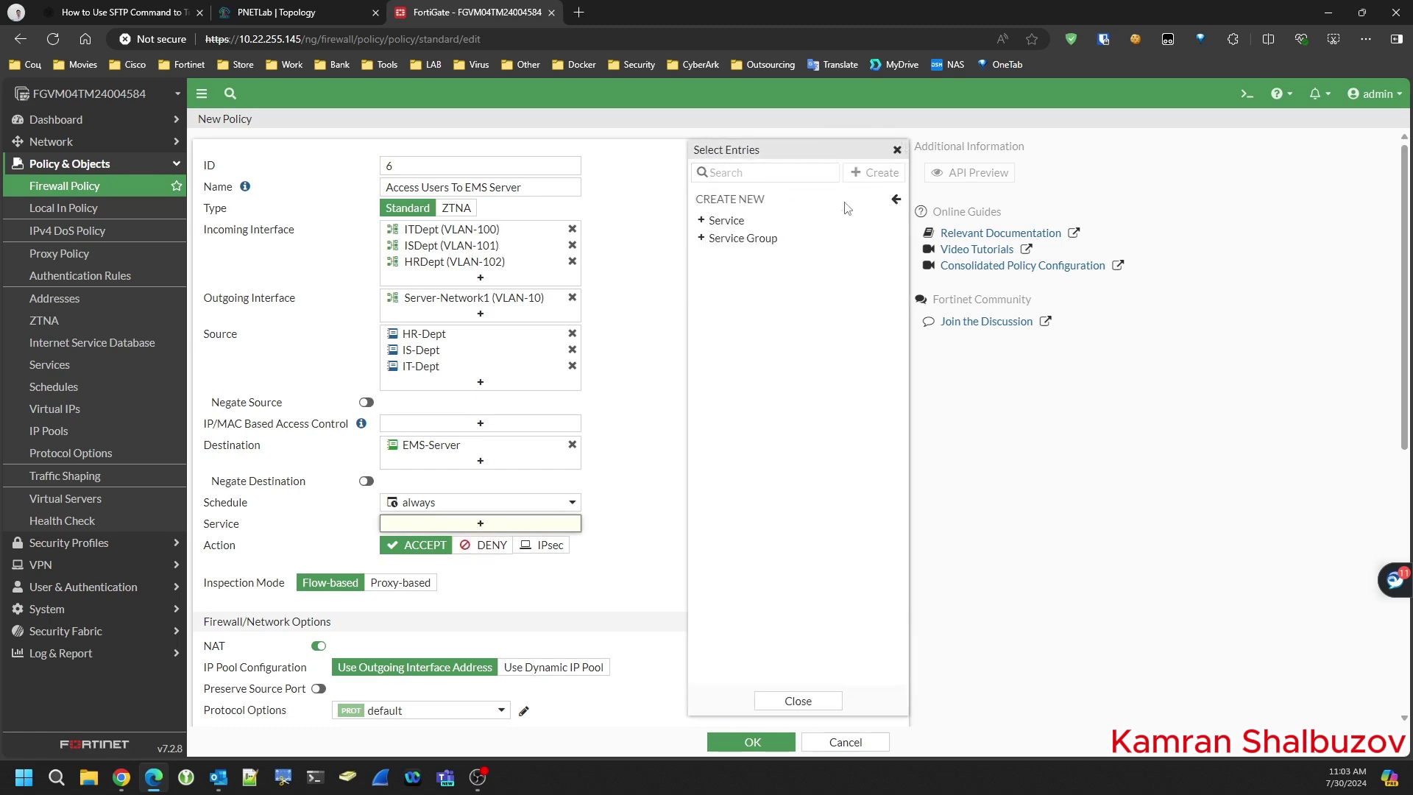
left_click(728, 221)
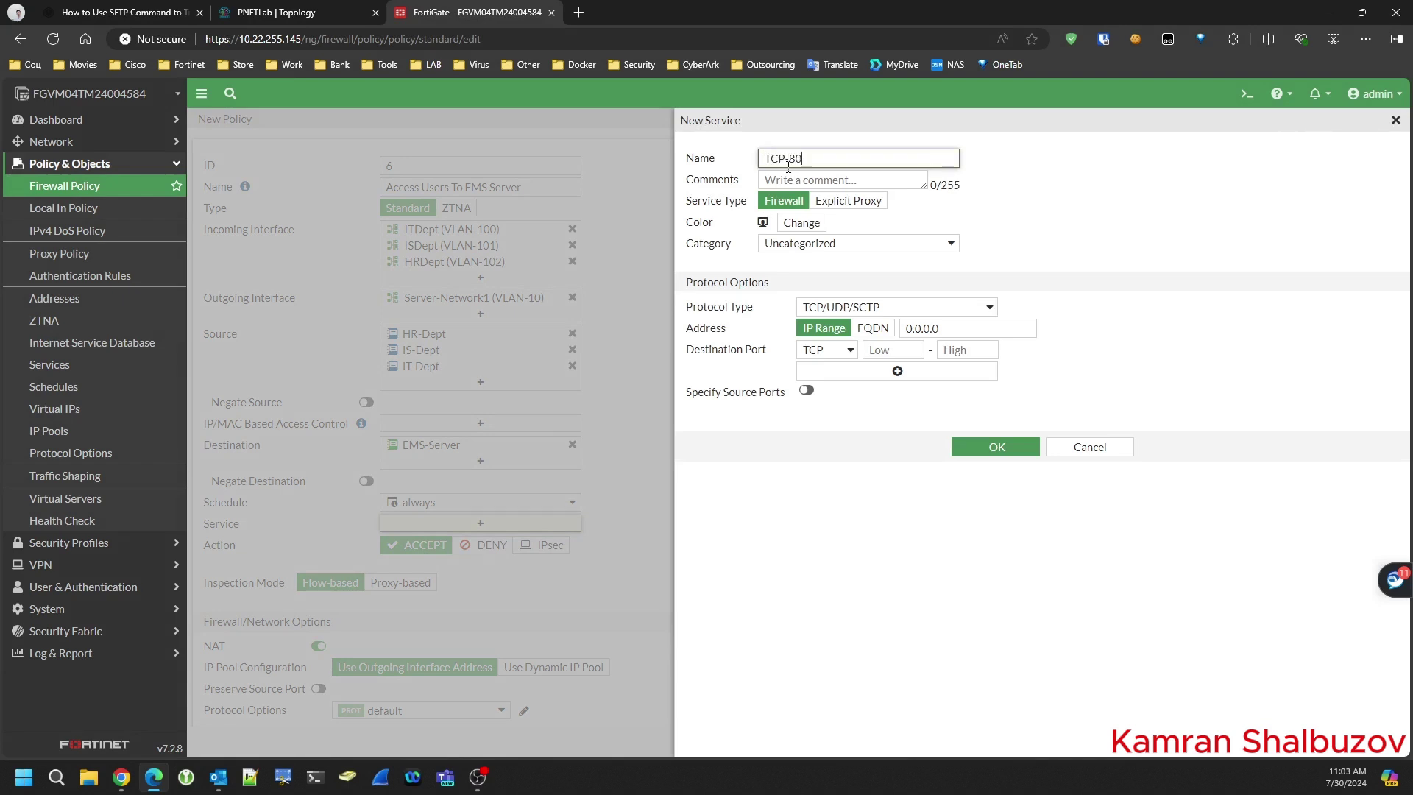
left_click(898, 351)
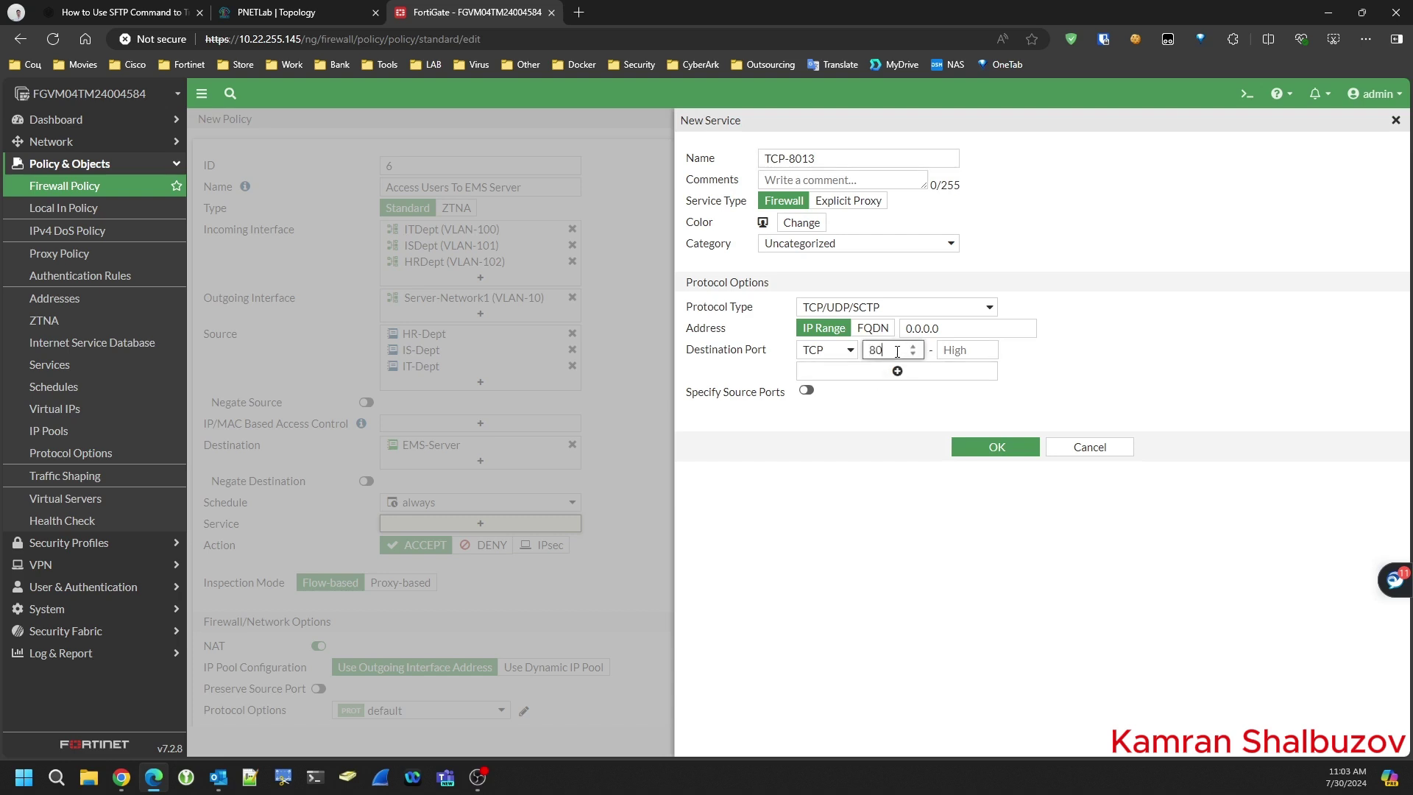
double_click(897, 351)
key("ctrl+c")
left_click(956, 350)
key("ctrl+v")
left_click(1002, 444)
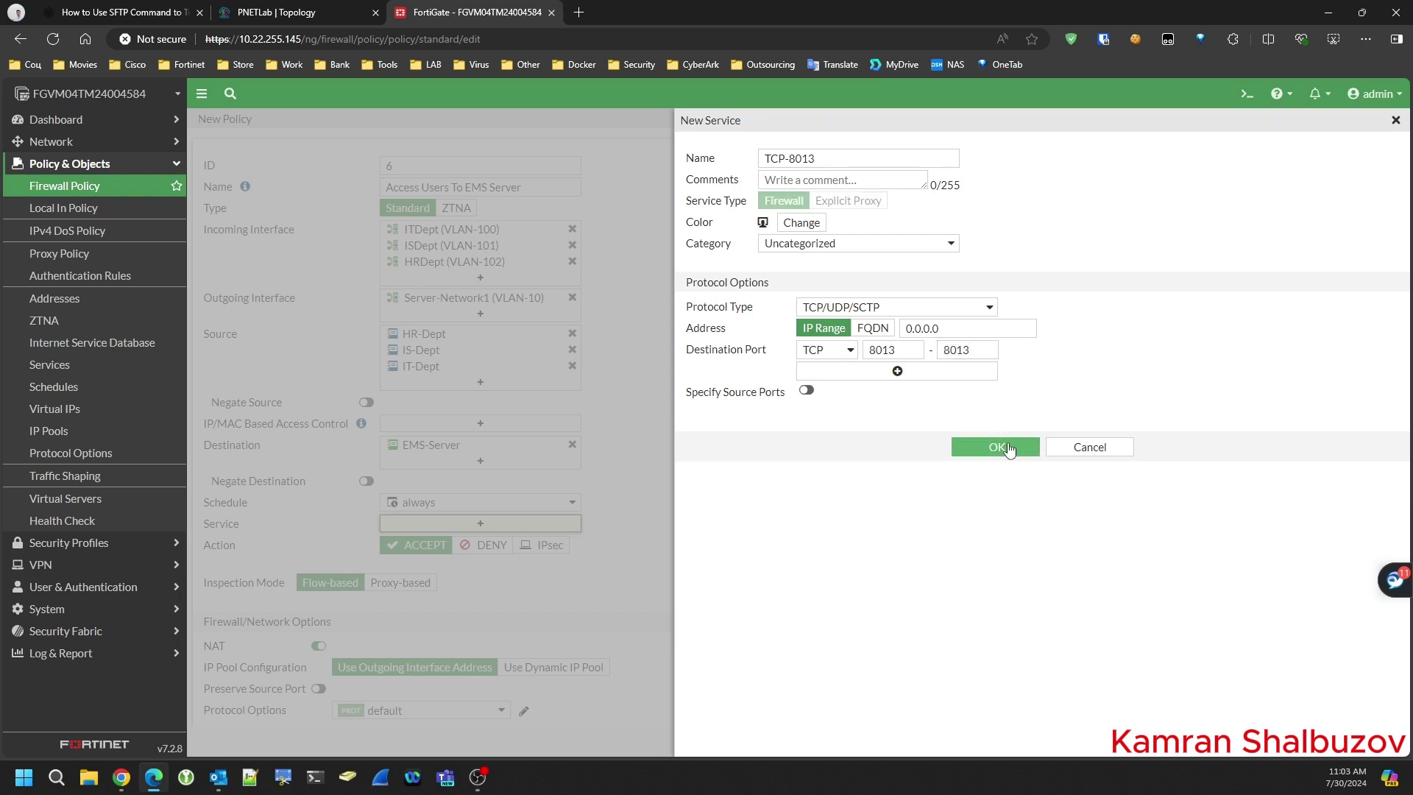
left_click(1008, 448)
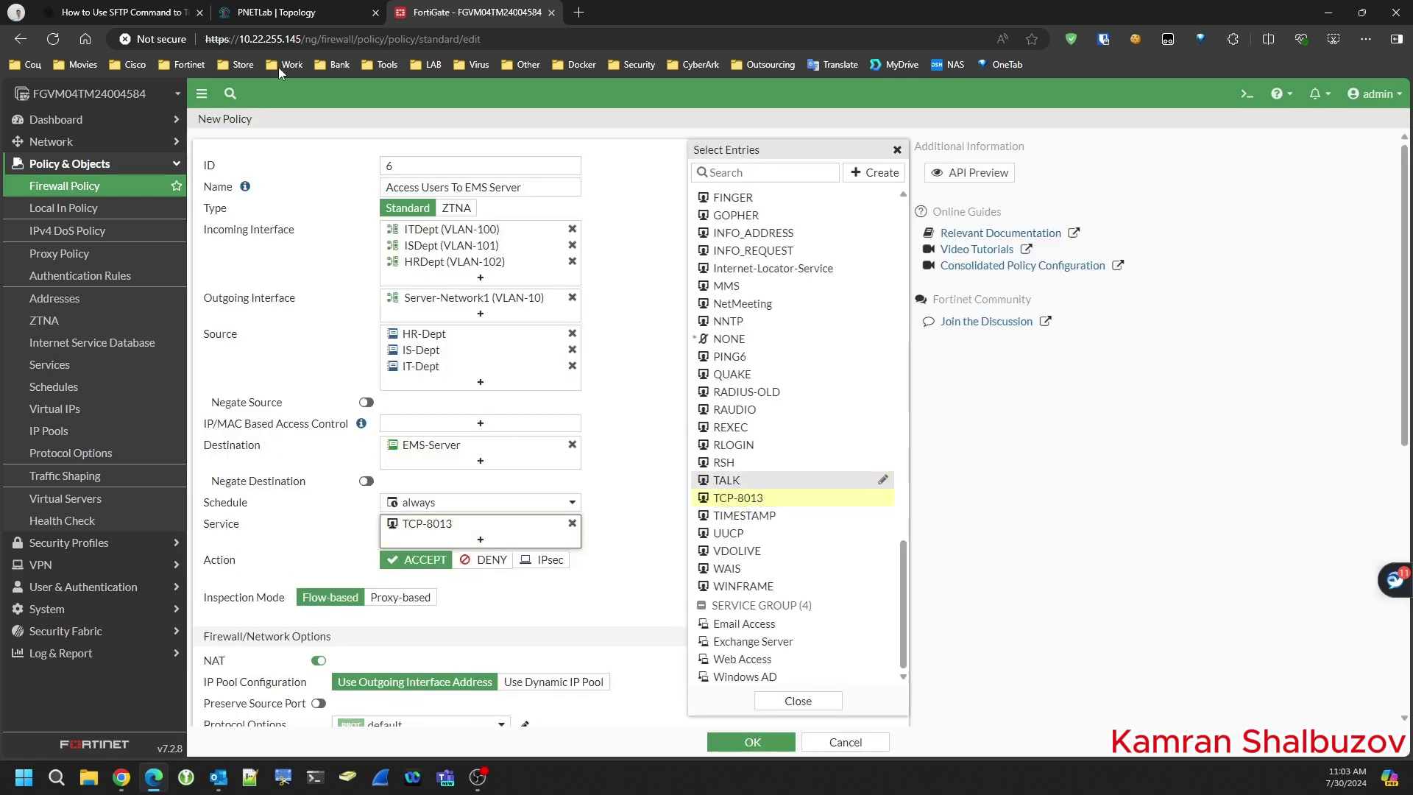
left_click(290, 14)
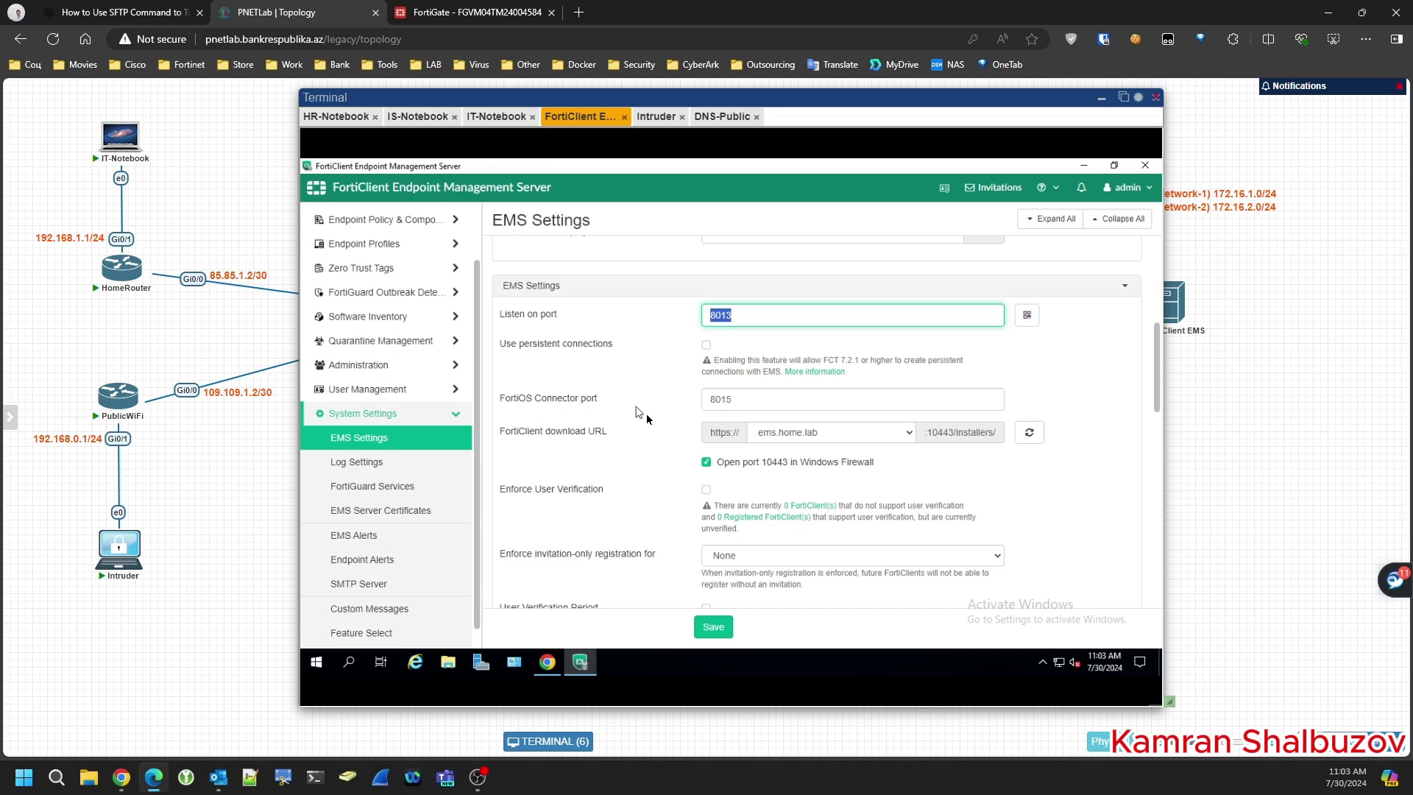
- Start another new firewall service named TCP-10443
scroll(638, 422, "down", 1)
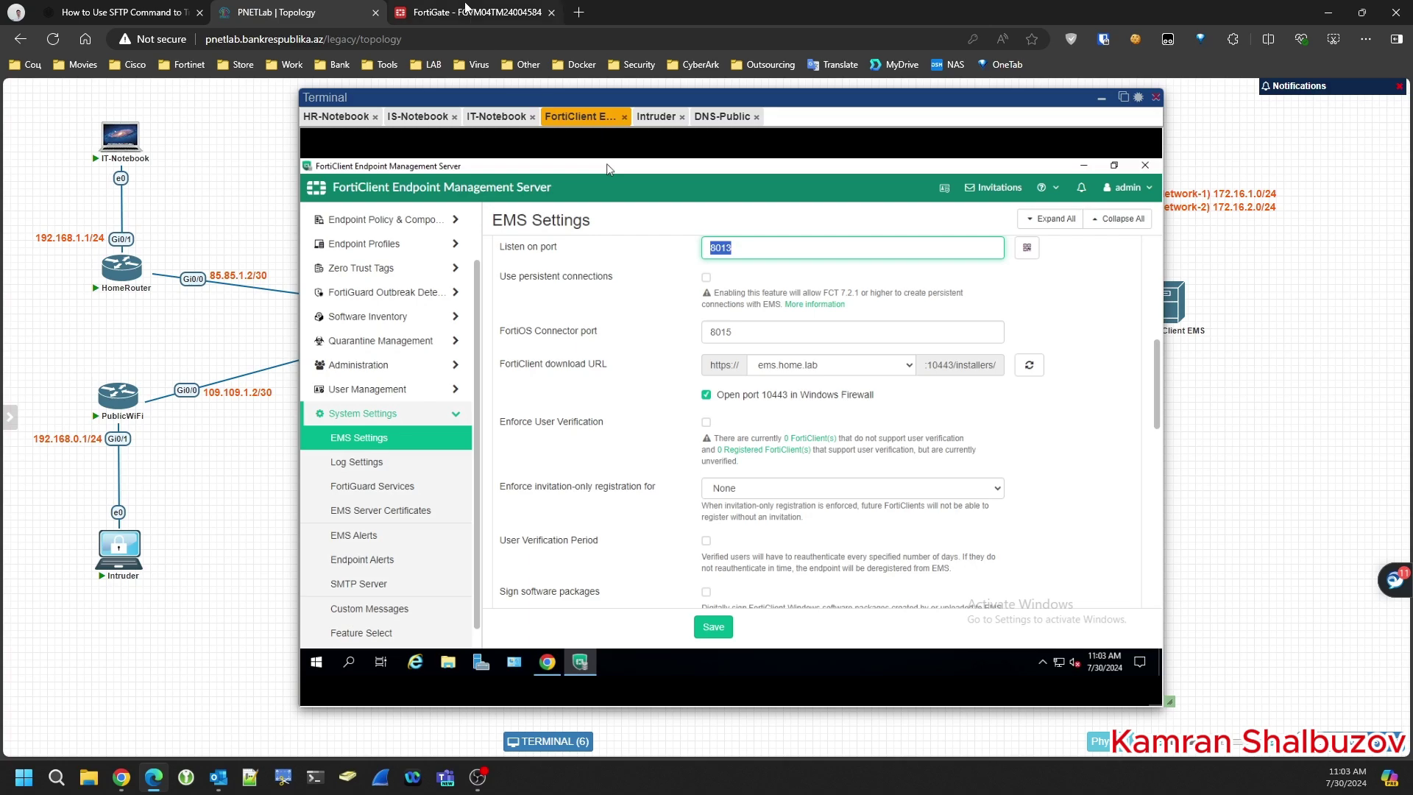
left_click(471, 12)
left_click(875, 172)
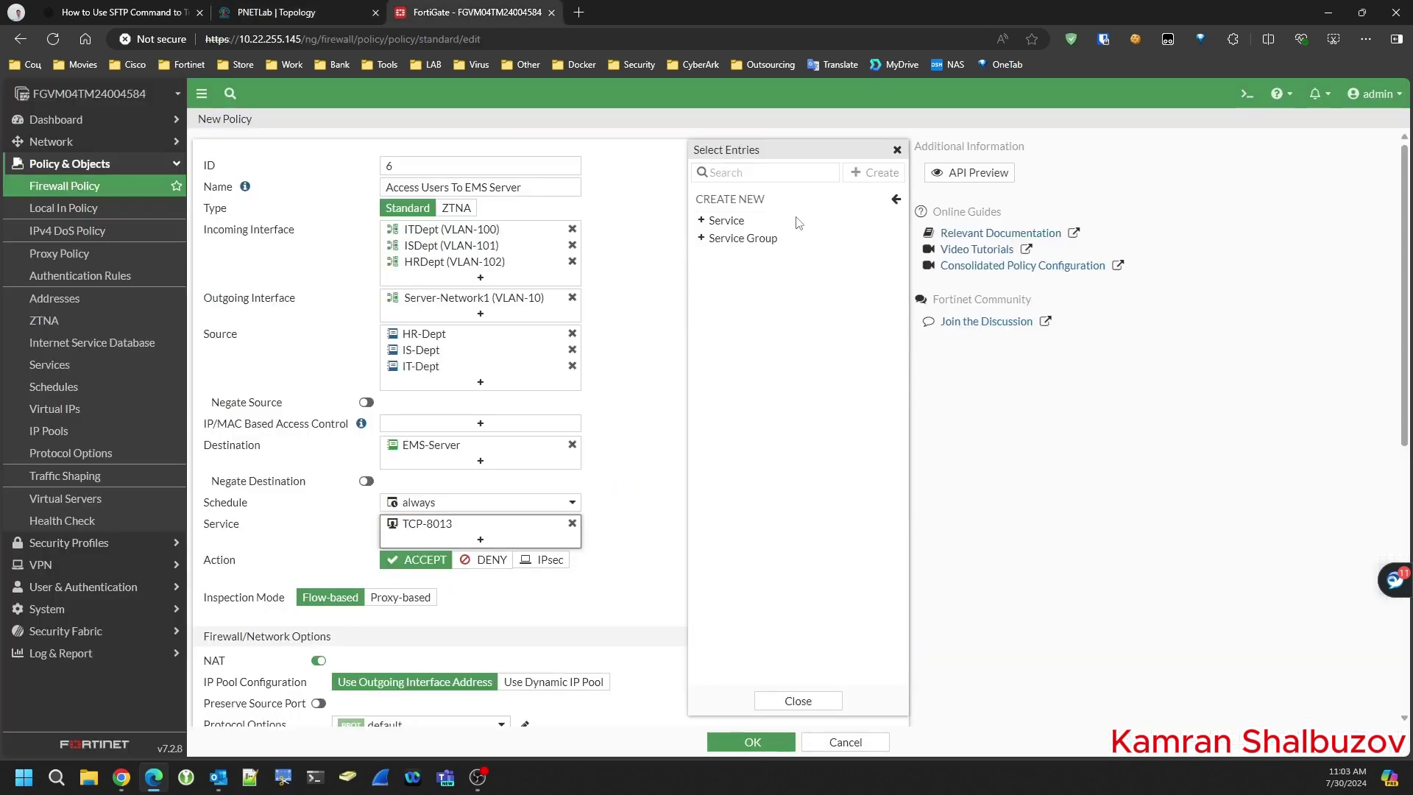
left_click(744, 221)
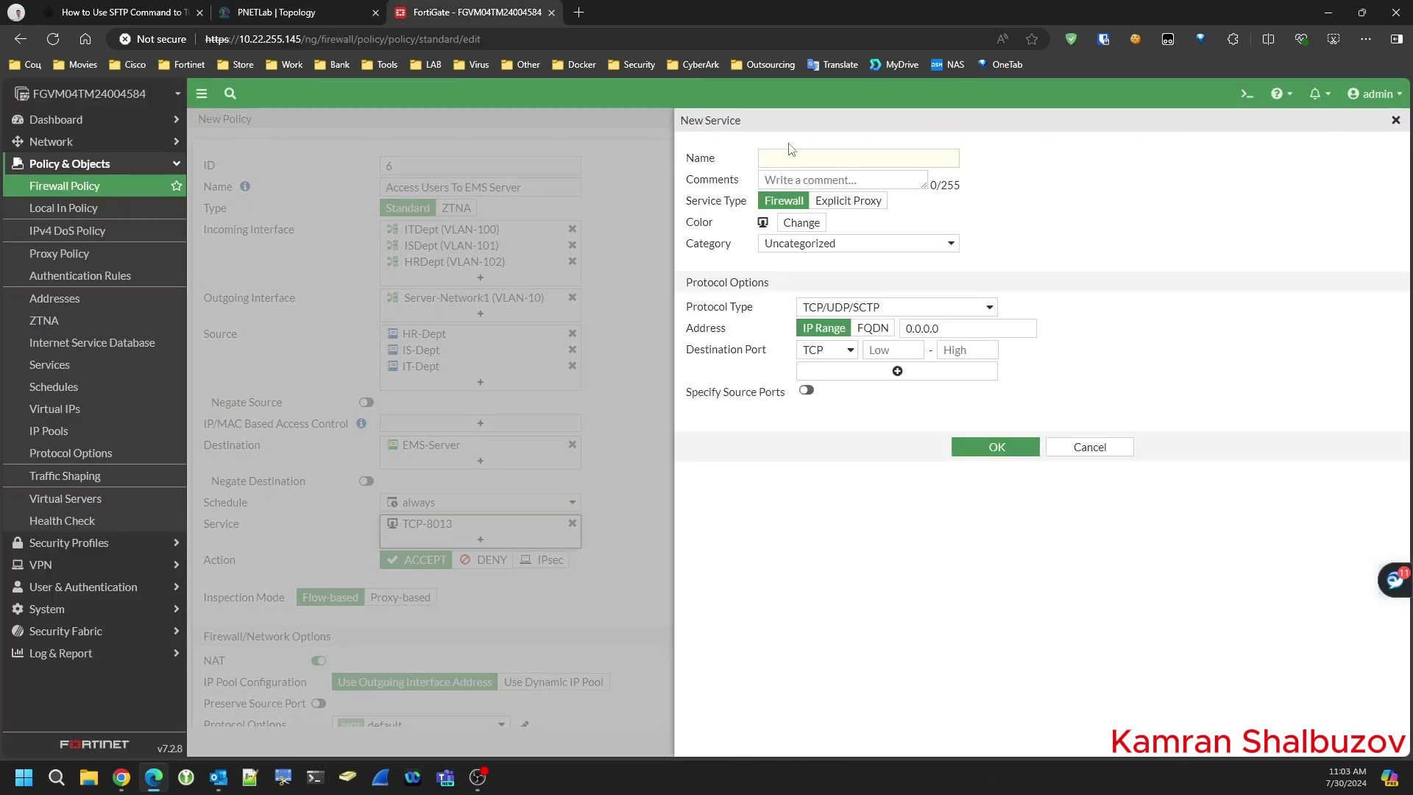
left_click(786, 156)
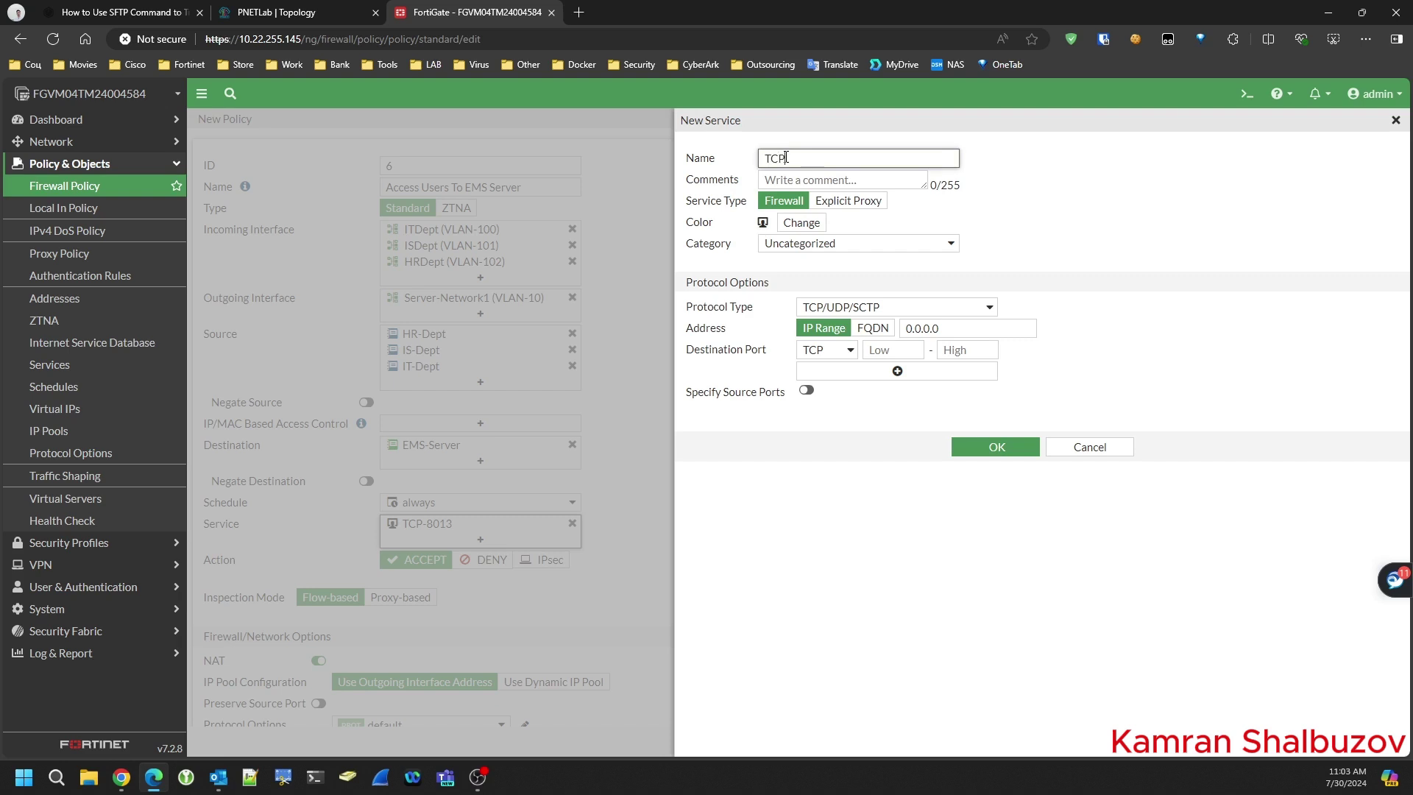
type("TCP-10443")
left_click_drag(832, 160, 793, 163)
key("ctrl+c")
- Give TCP-10443 destination ports 10443–10443, save it, and add it to the policy's services
left_click(887, 349)
key("ctrl+v")
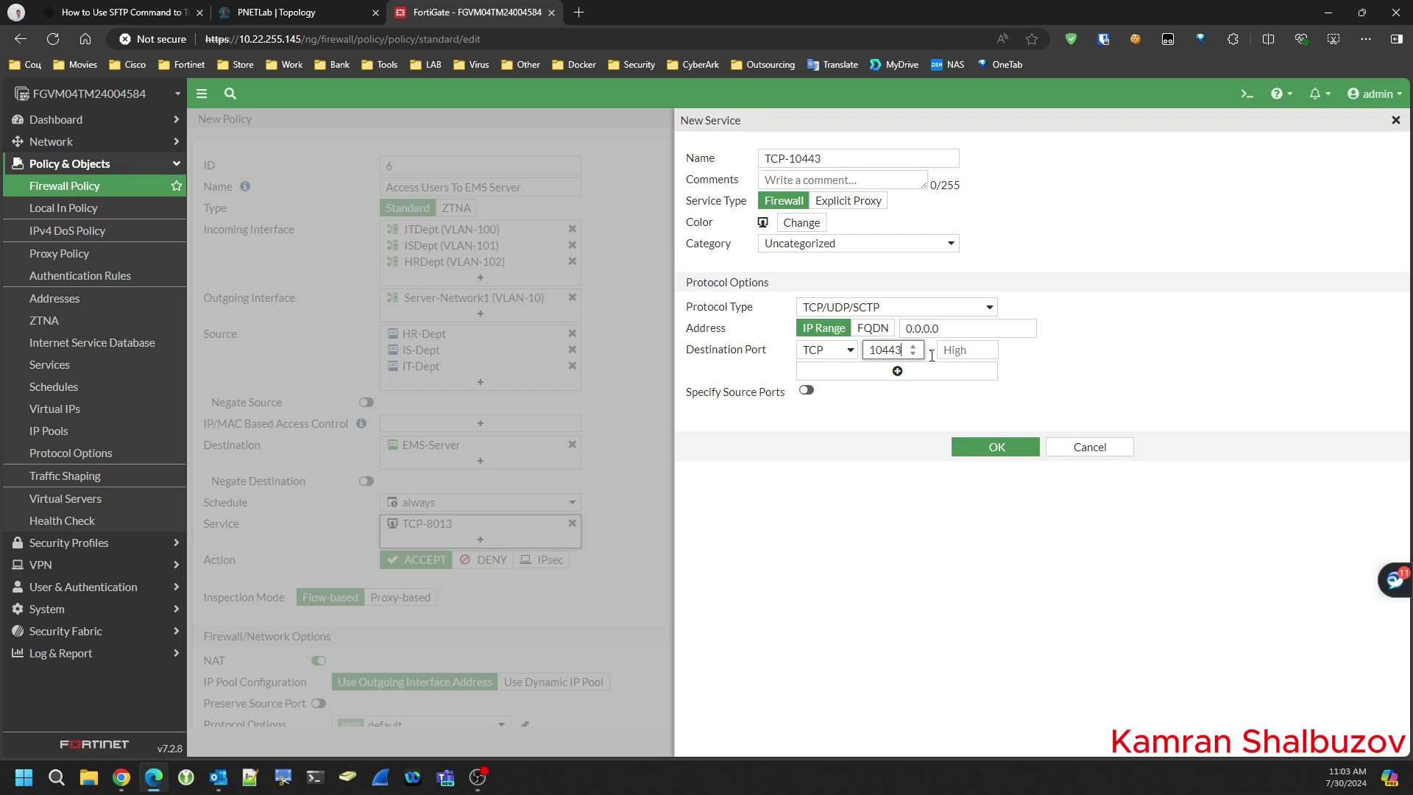
left_click(953, 350)
key("ctrl+v")
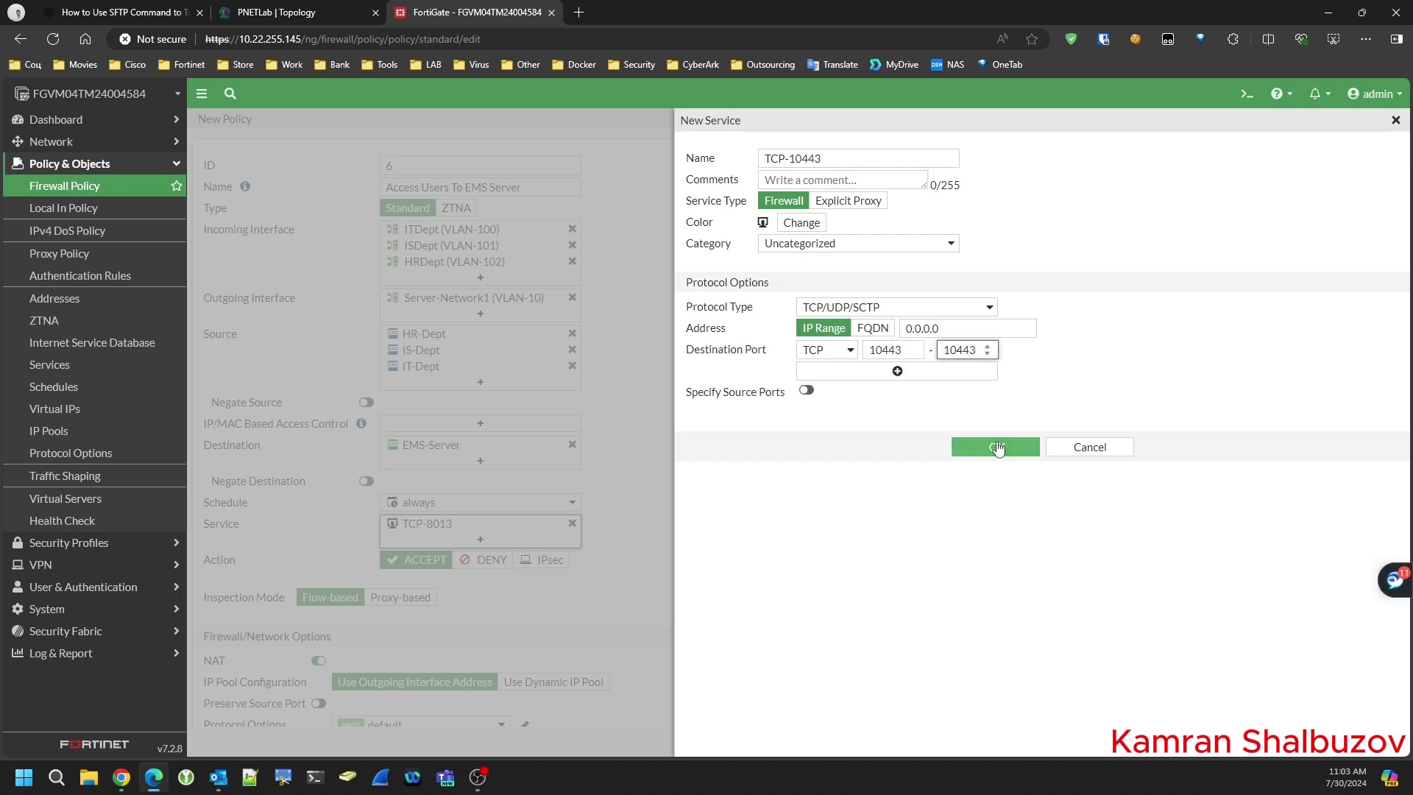
left_click(998, 447)
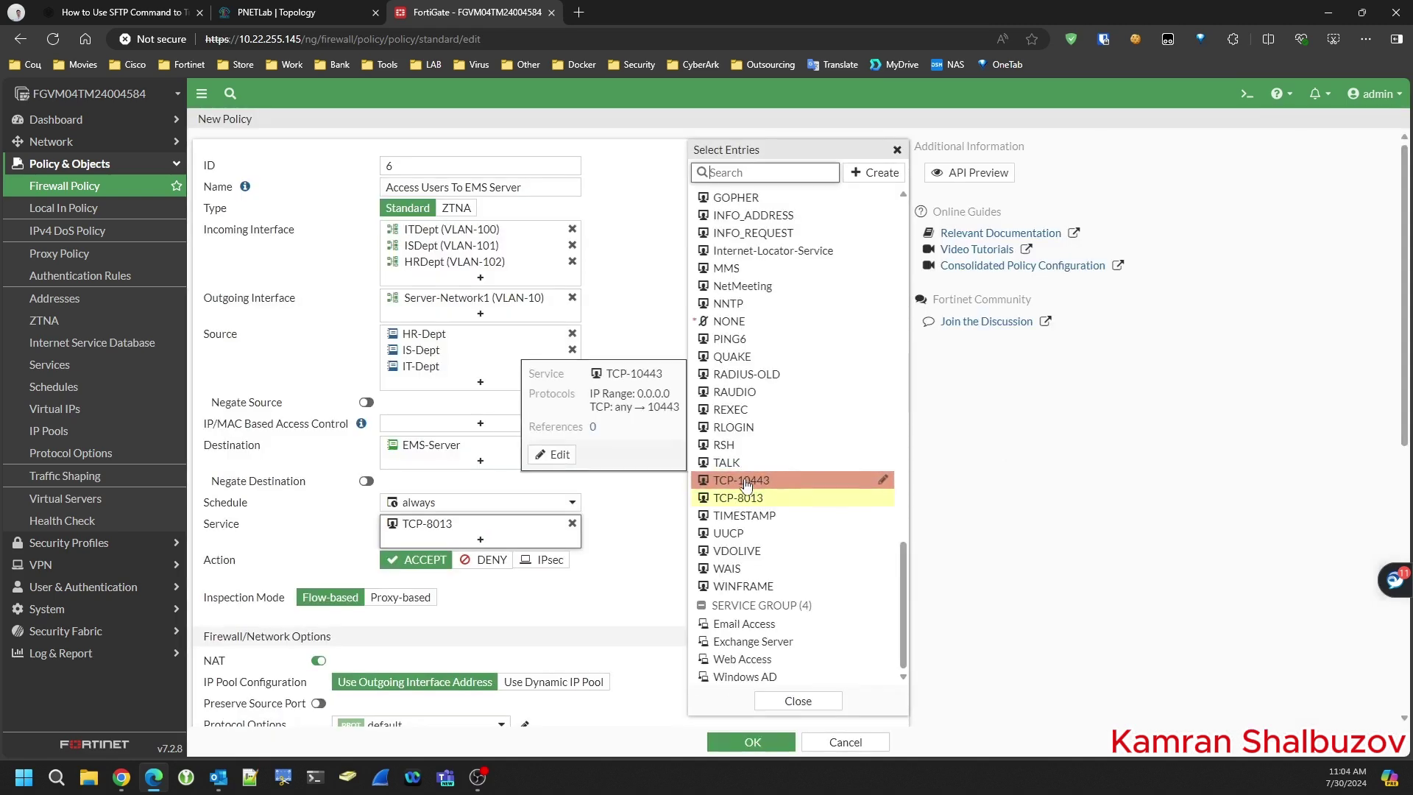
left_click(745, 484)
key("Escape")
- Disable NAT and select the SSL-Not-Inspection profile for the policy
scroll(726, 445, "down", 2)
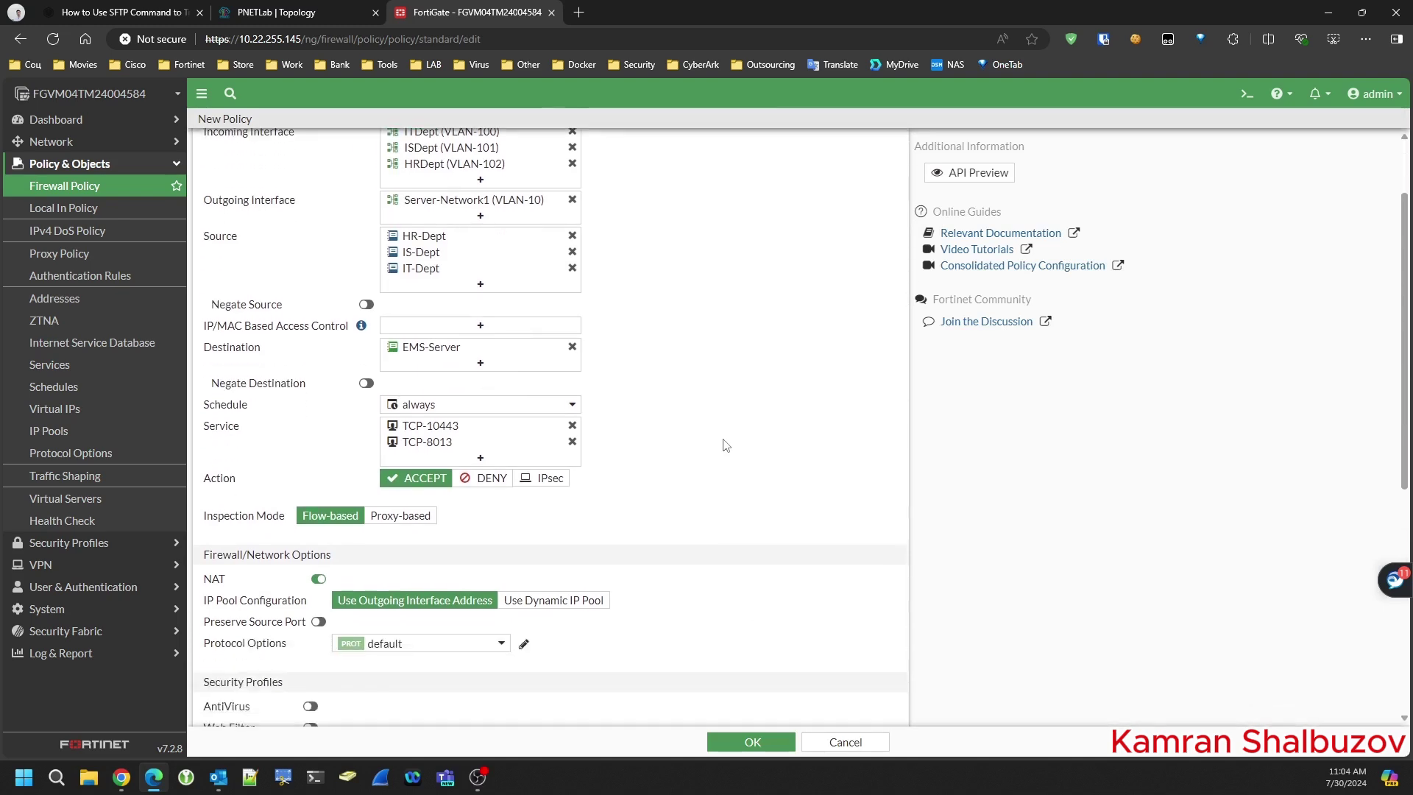
scroll(726, 445, "down", 2)
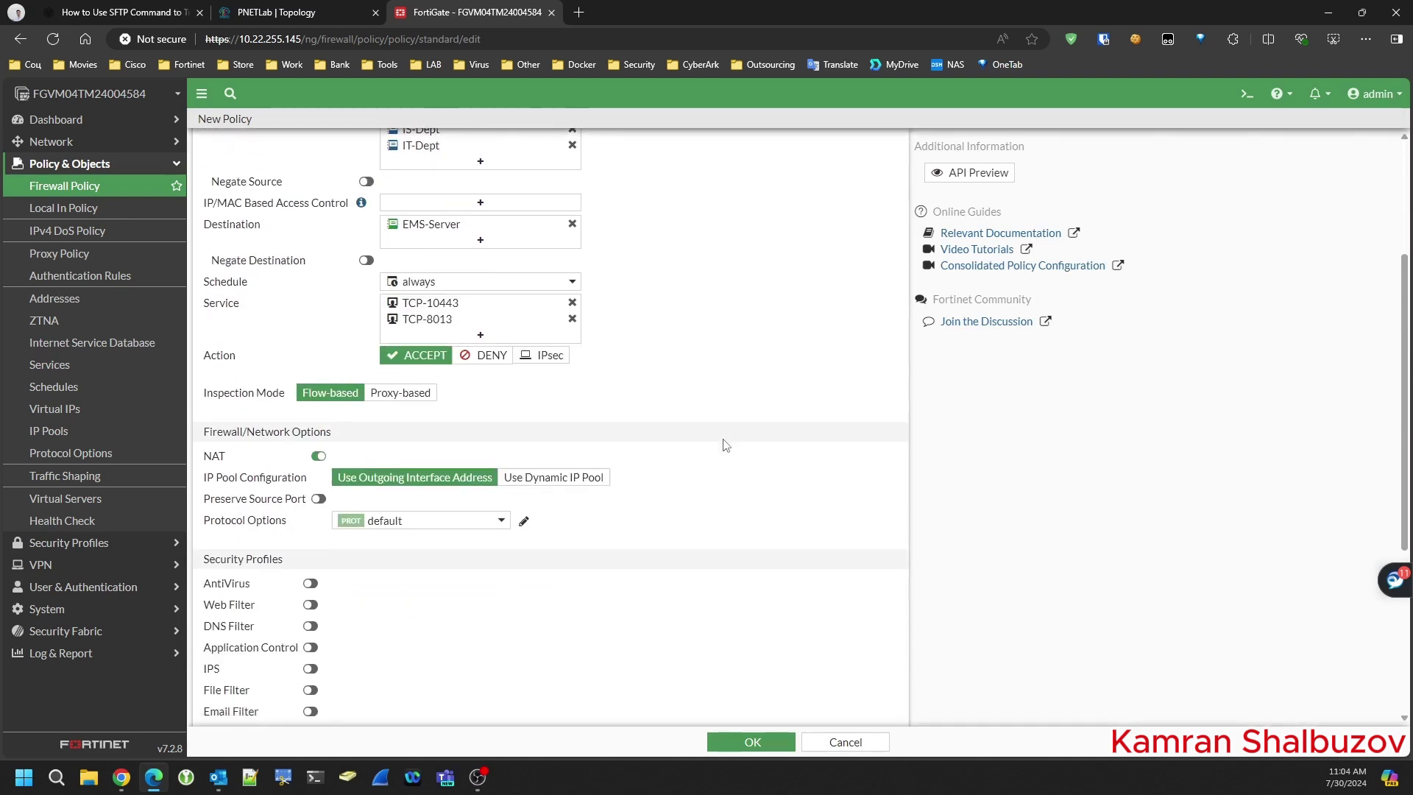
left_click(316, 457)
scroll(389, 566, "down", 4)
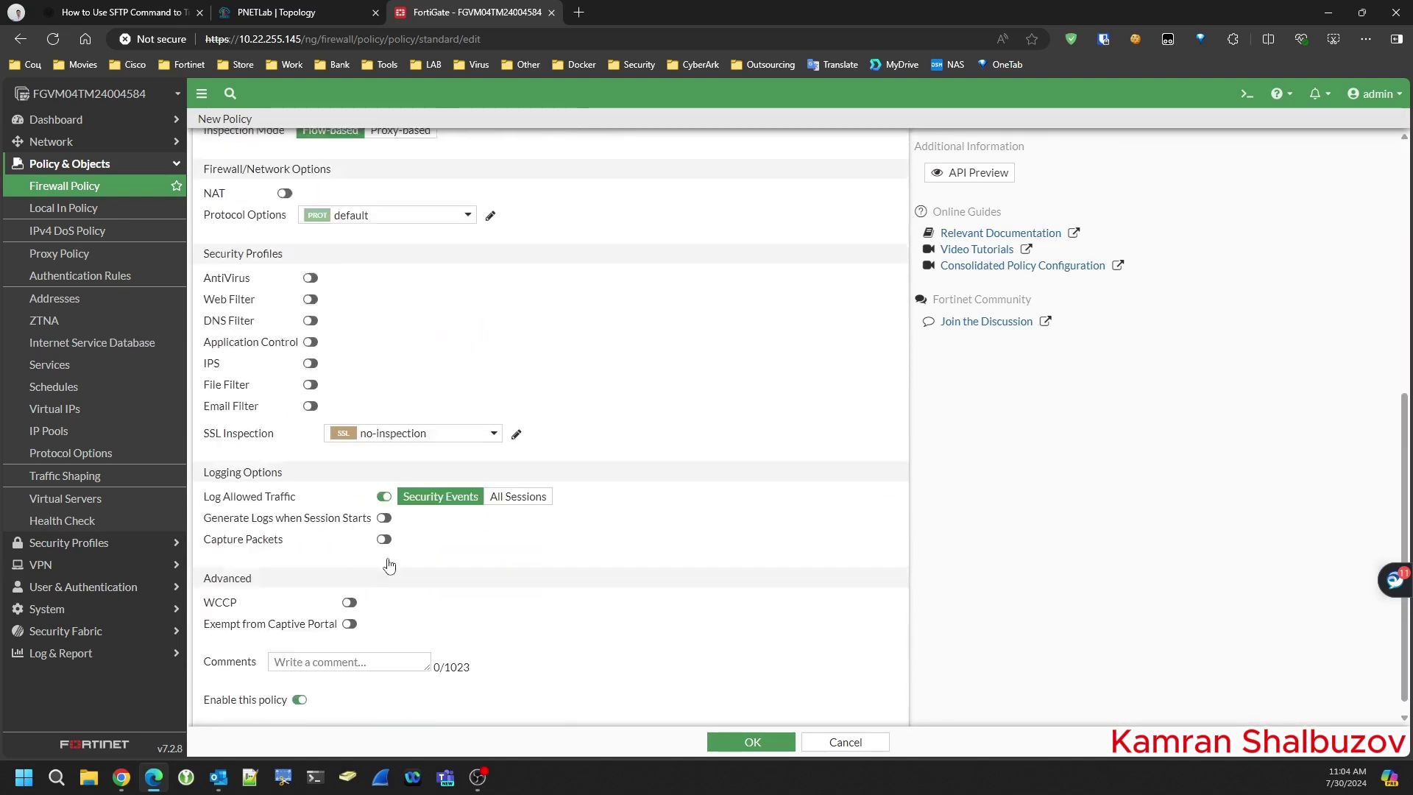
left_click(398, 421)
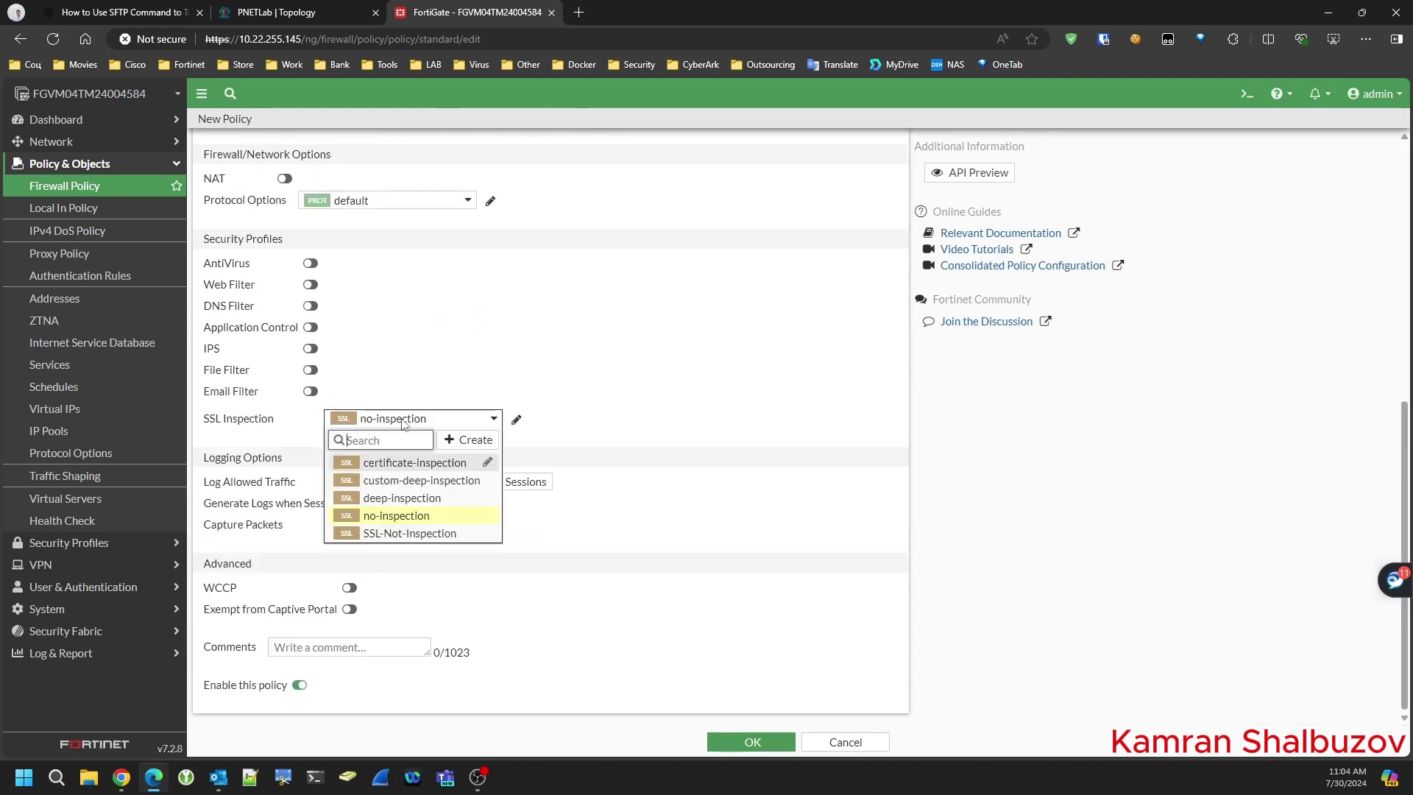
left_click(399, 533)
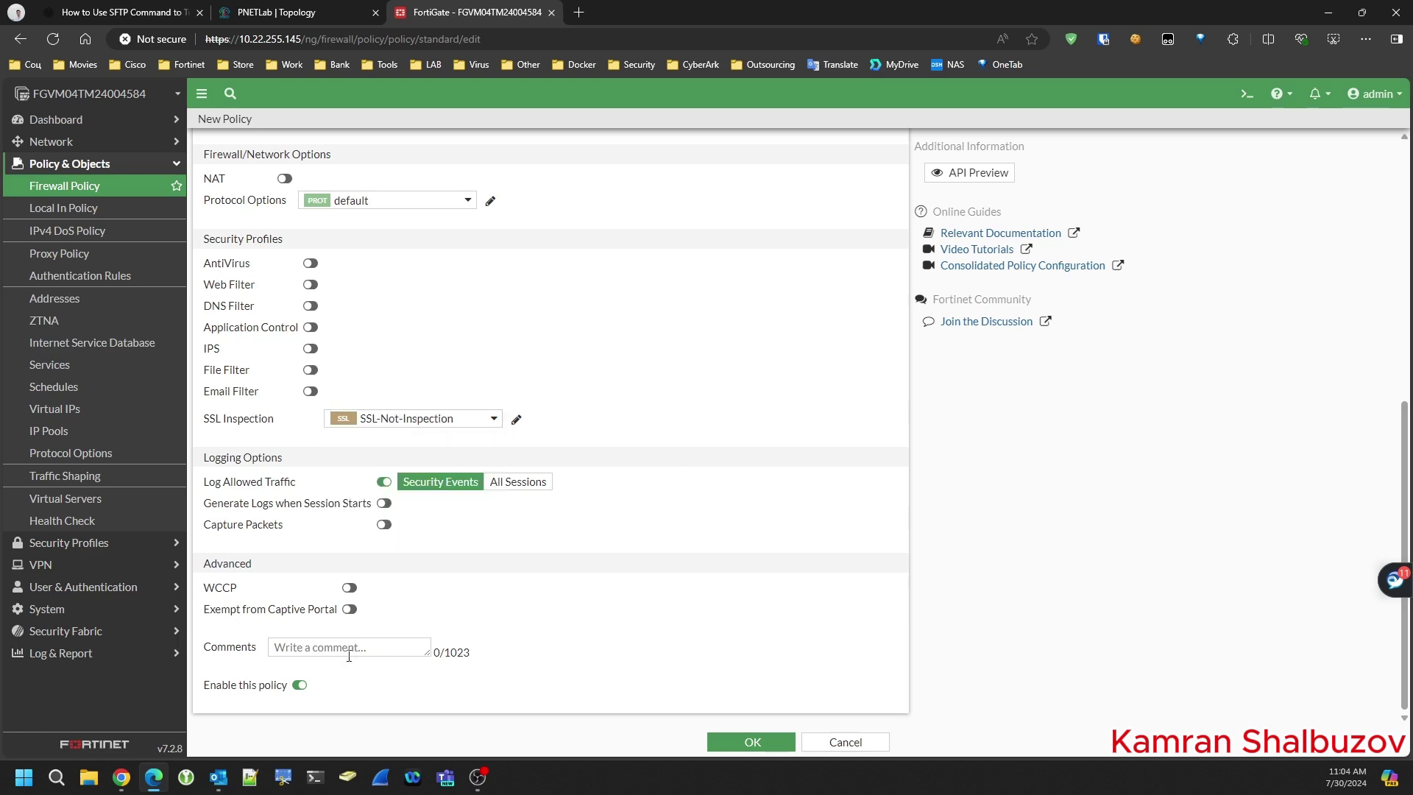
scroll(604, 486, "up", 7)
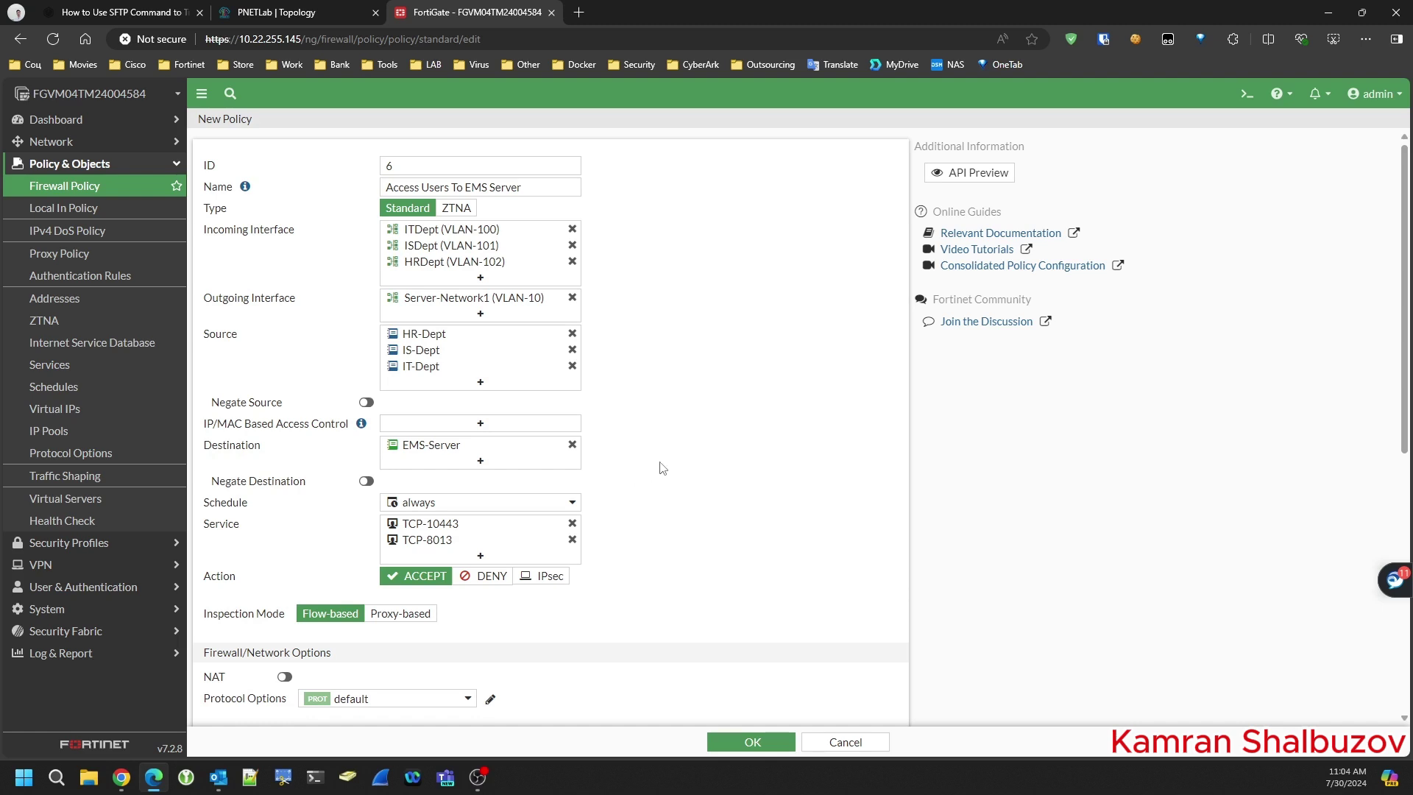
- Save the form so policy 6, Access Users To EMS Server, is listed
left_click(753, 744)
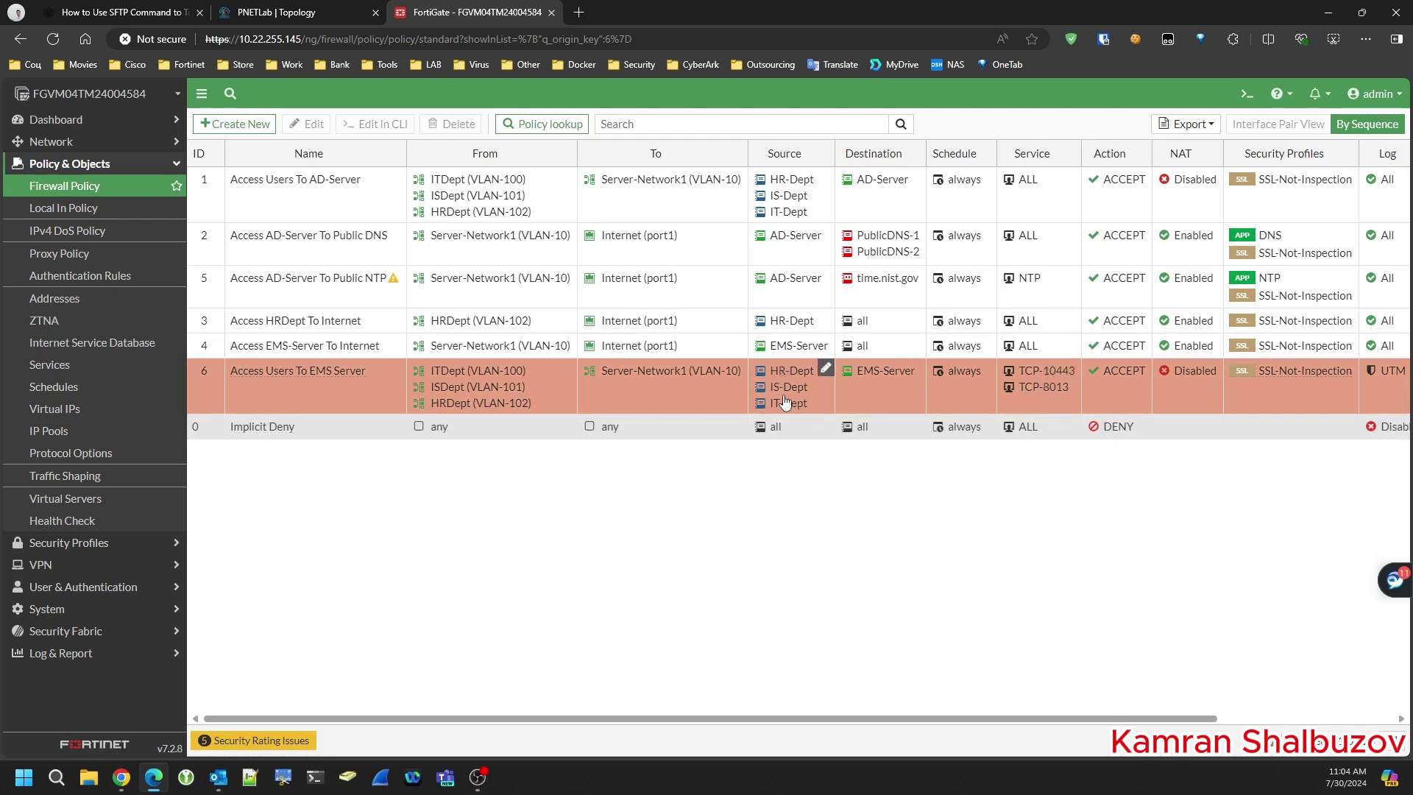
left_click(276, 12)
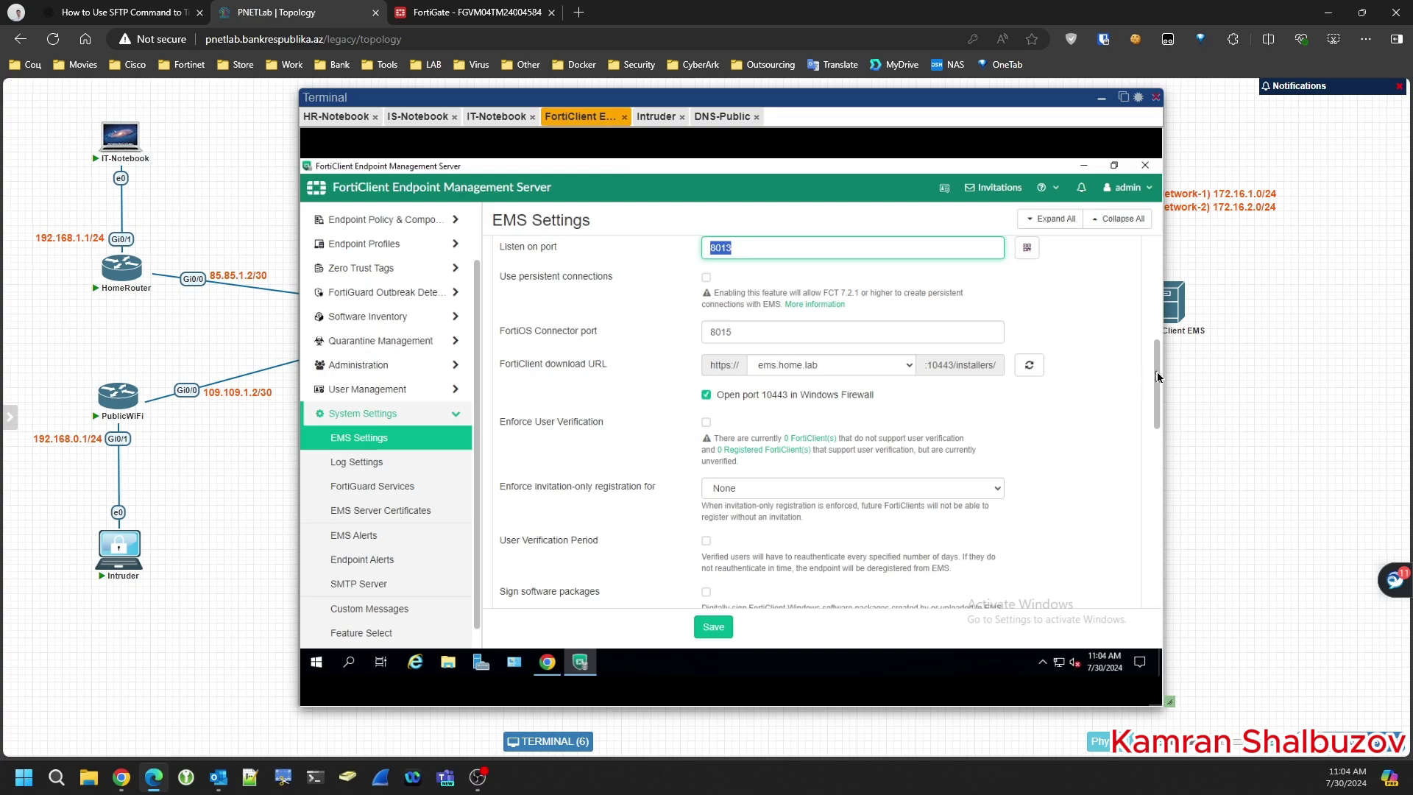
- Expand the Endpoint Profiles section in the FortiClient EMS navigation
left_click_drag(1156, 376, 1149, 233)
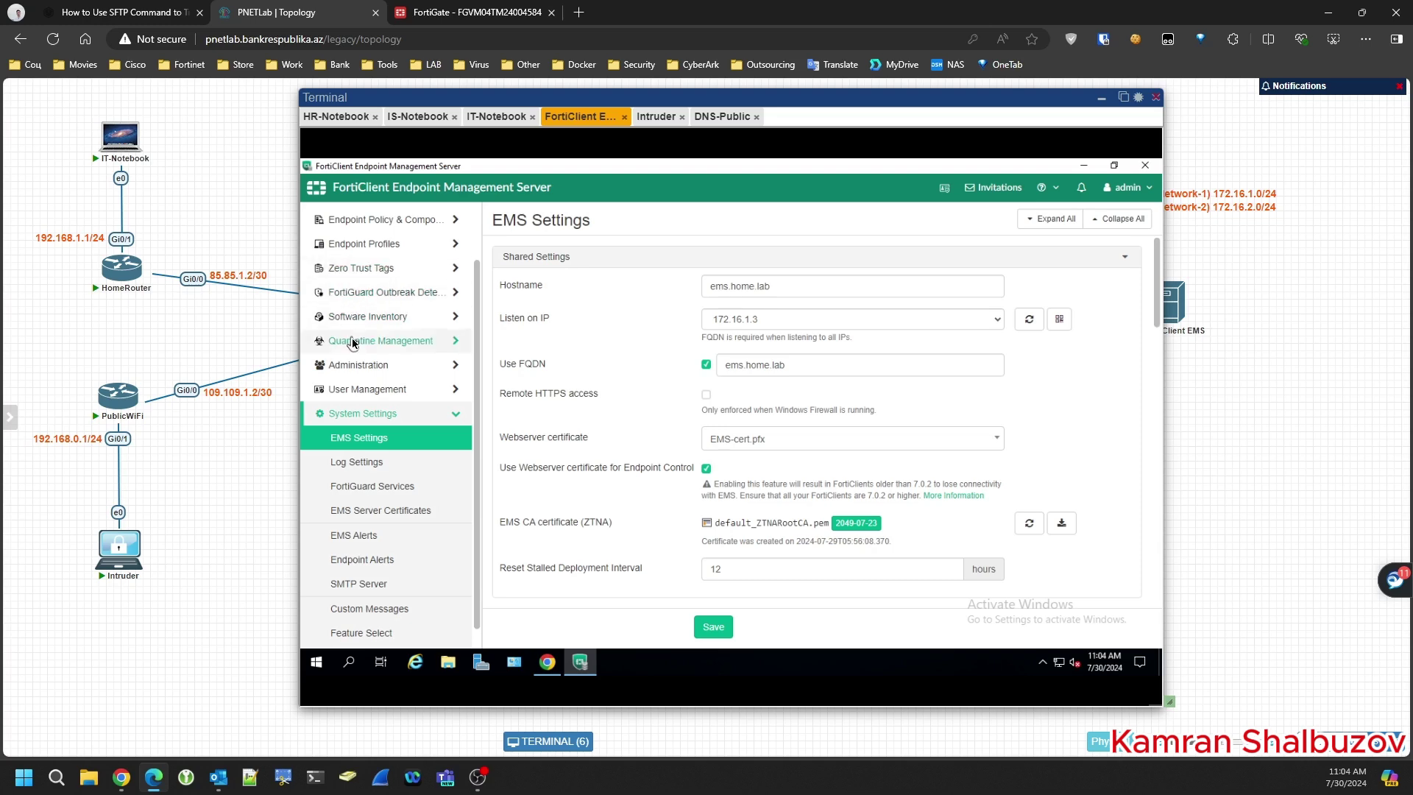
scroll(352, 338, "up", 2)
left_click(361, 309)
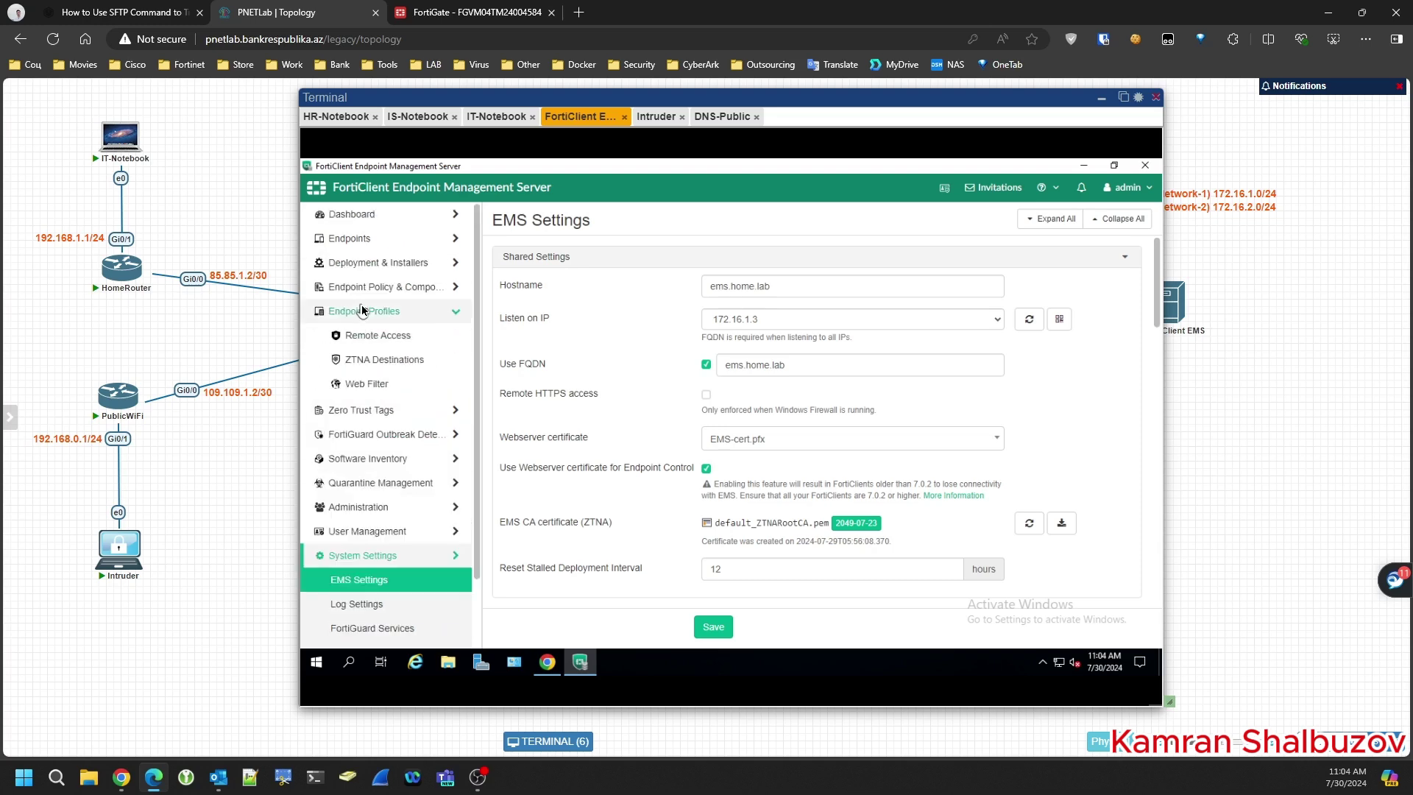
- Add System Settings profile SystemProfileHR in Advanced view, blocking configuration backup and showing the Zero Trust tag
left_click(361, 532)
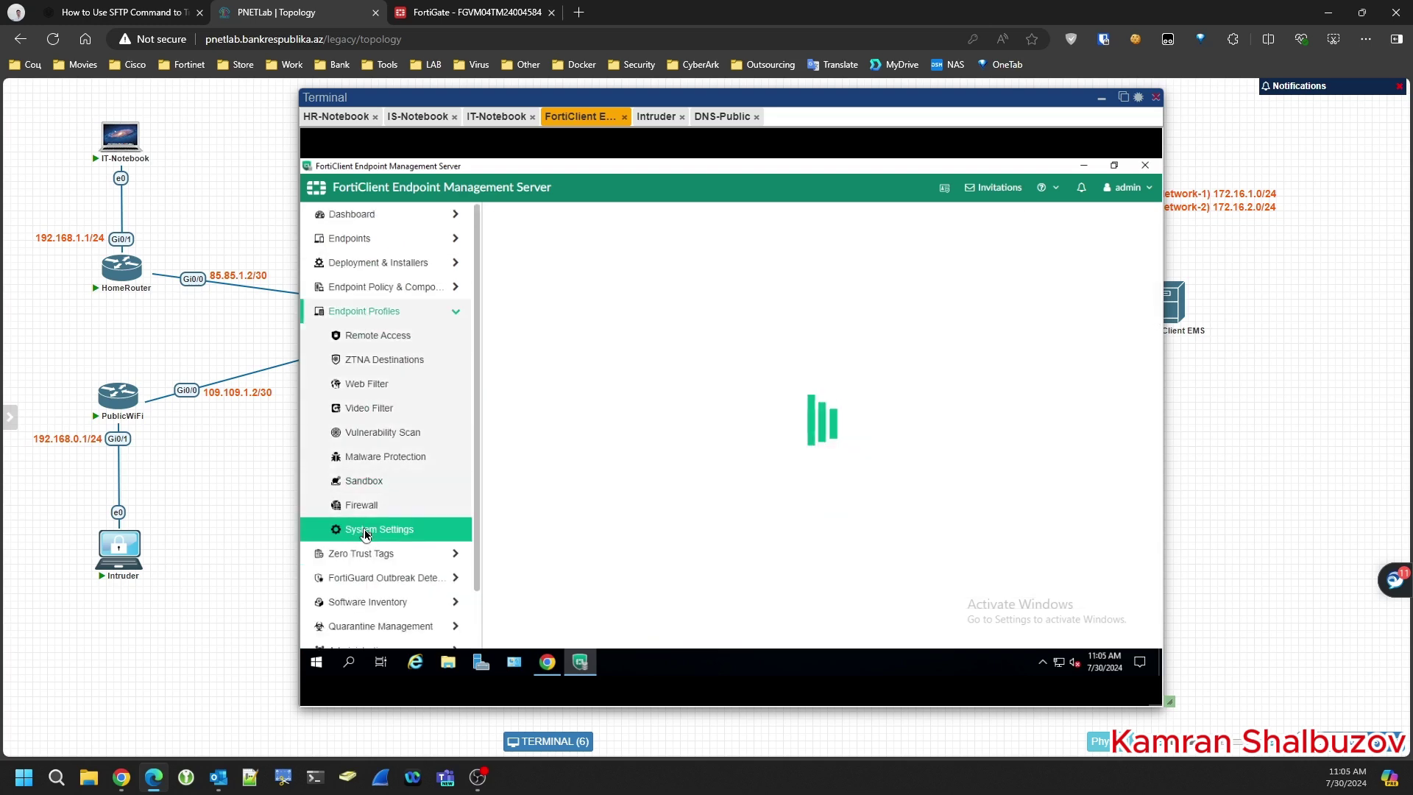
left_click(985, 215)
left_click(764, 278)
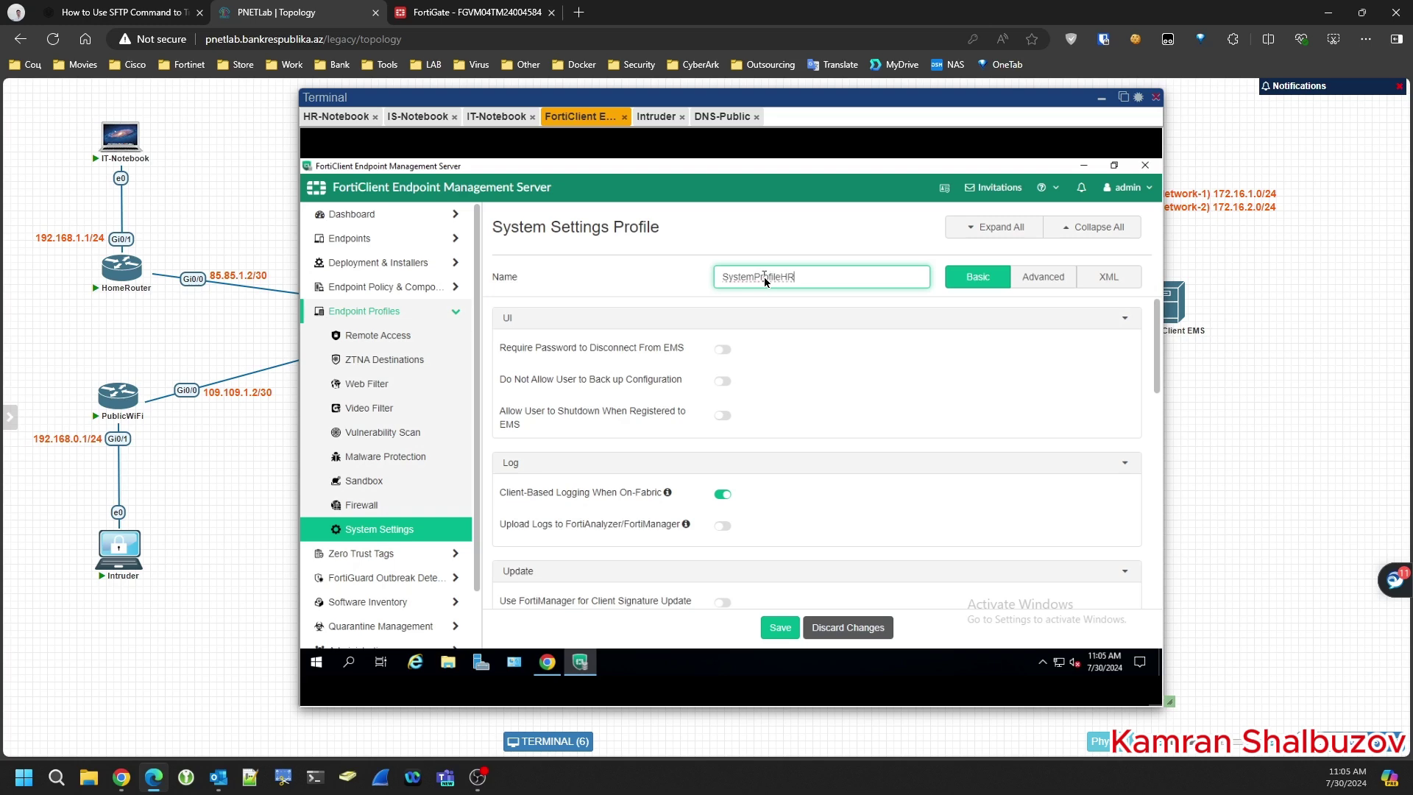
left_click(1044, 282)
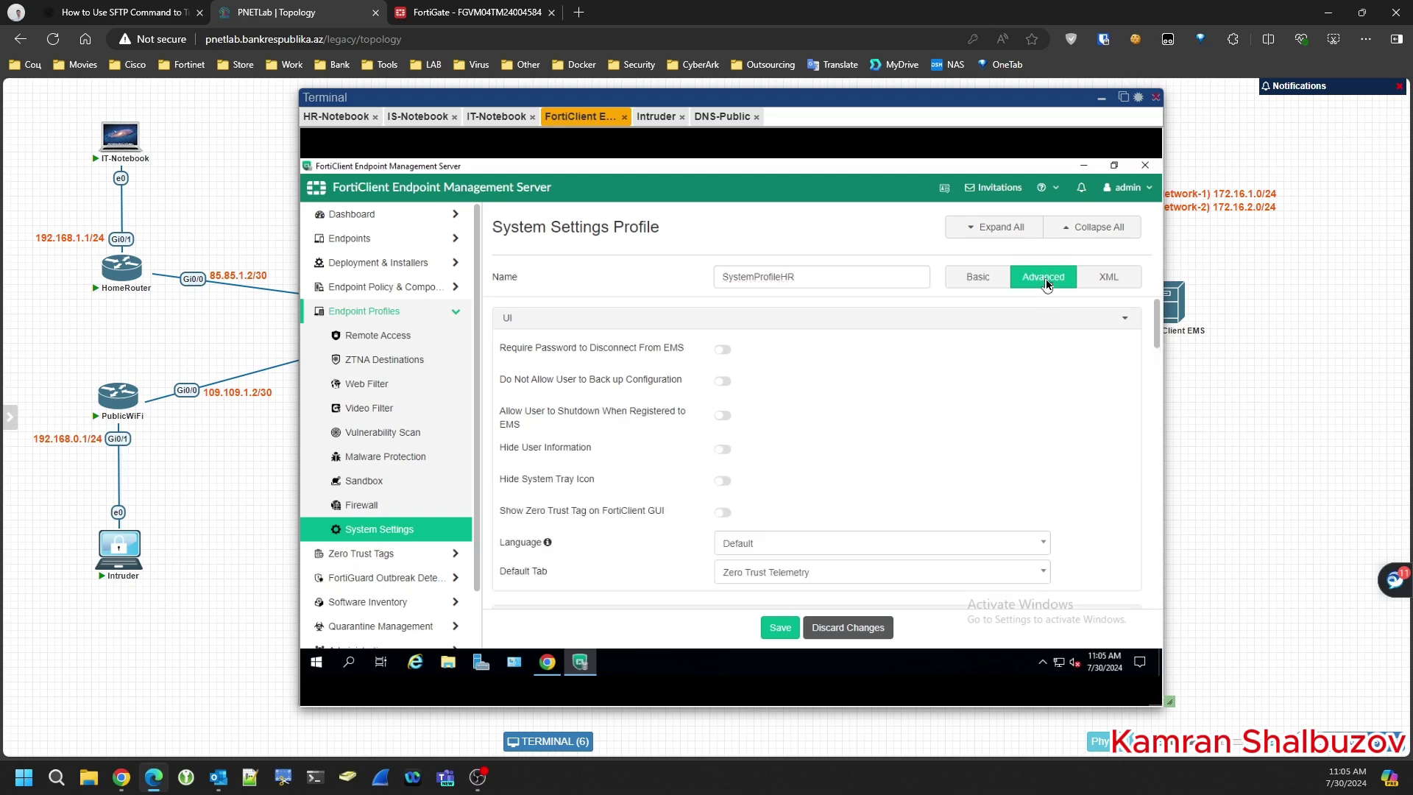
double_click(773, 275)
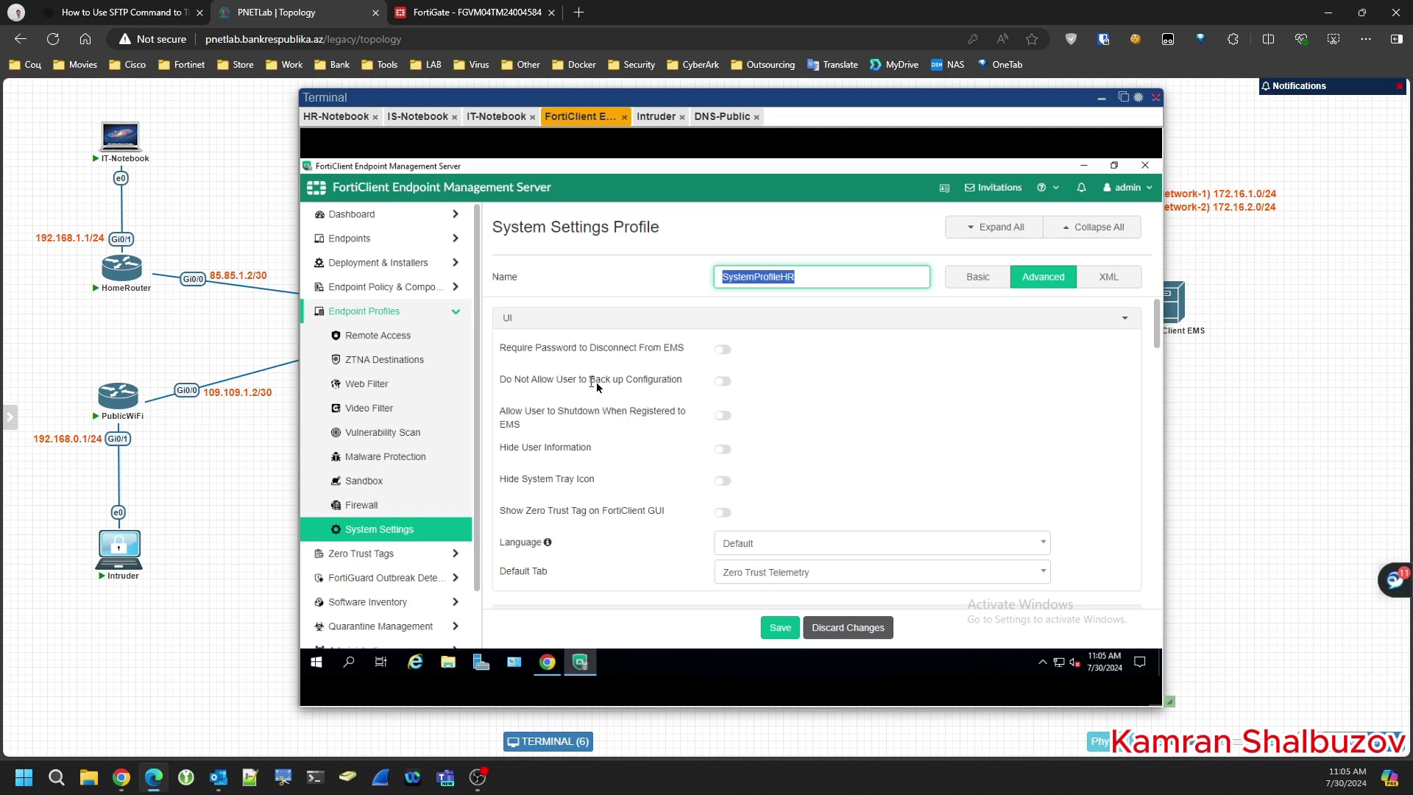
left_click(724, 382)
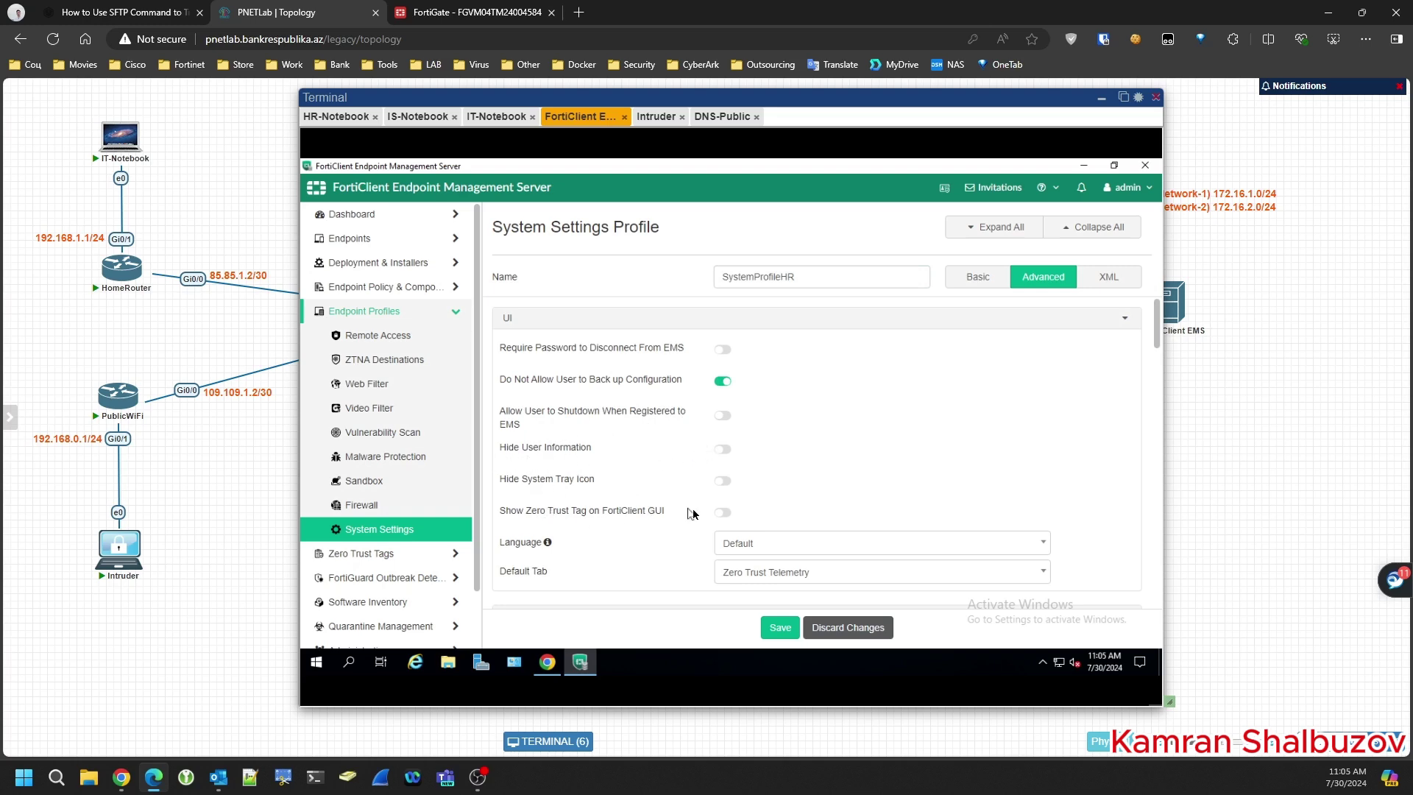
left_click(720, 515)
- Set the client language to English
scroll(832, 489, "down", 2)
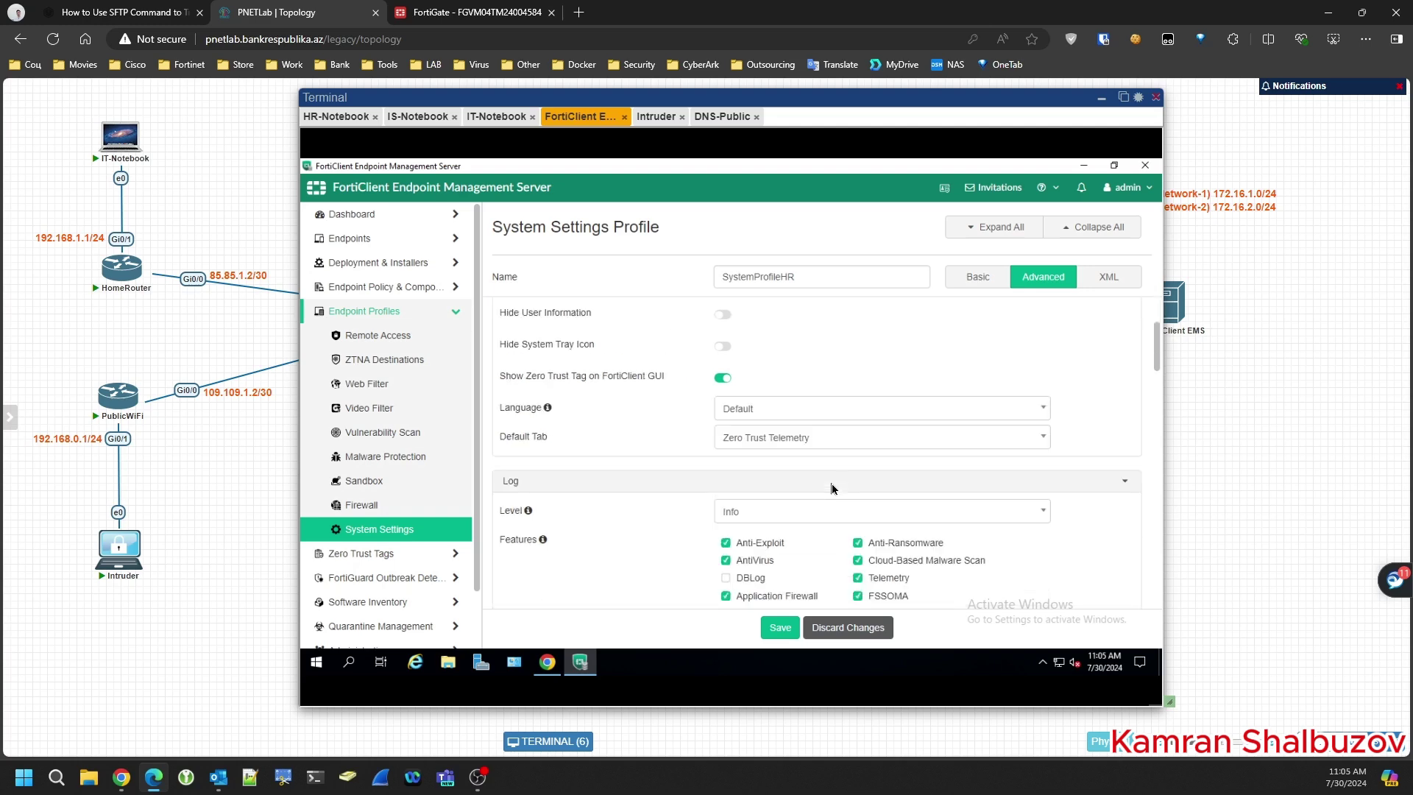
left_click(733, 411)
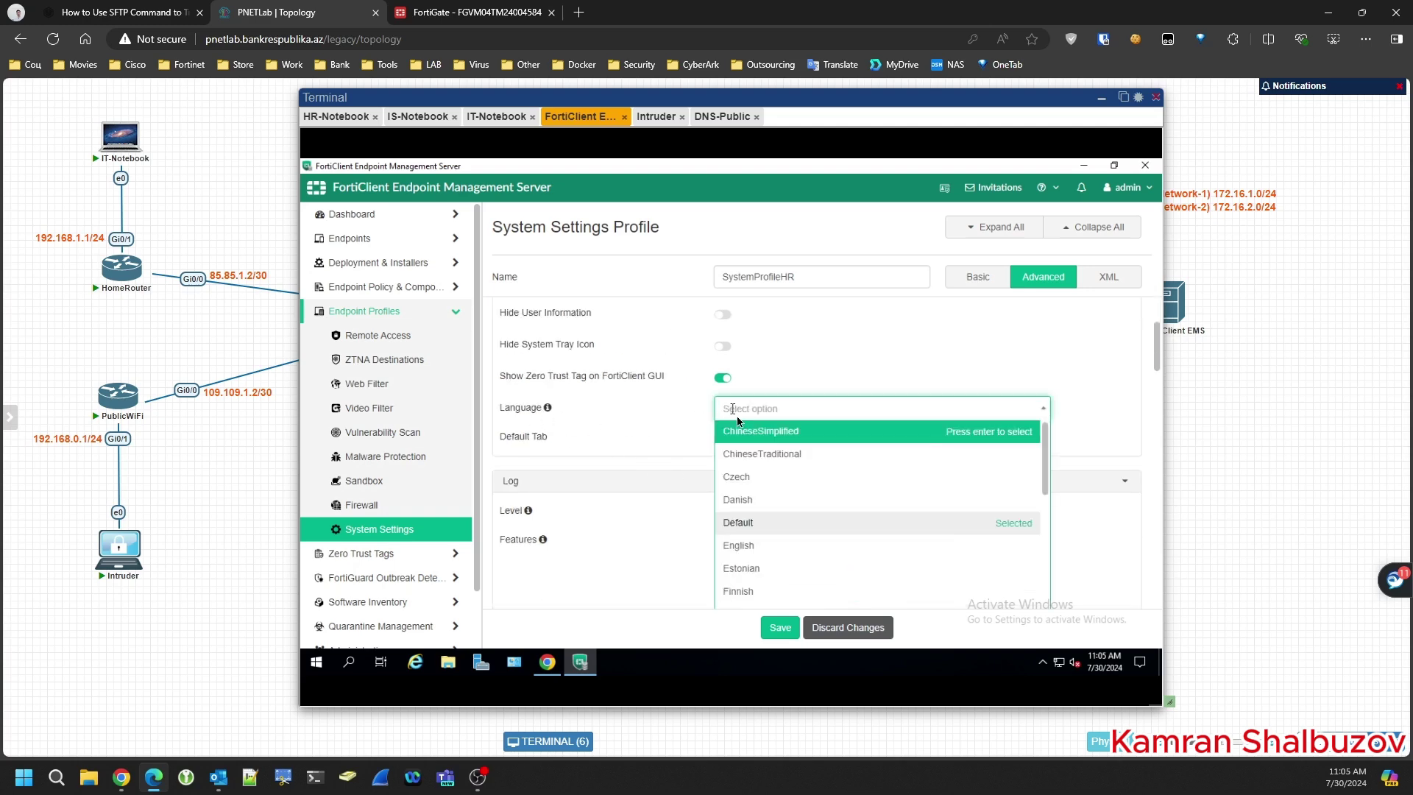
left_click(748, 545)
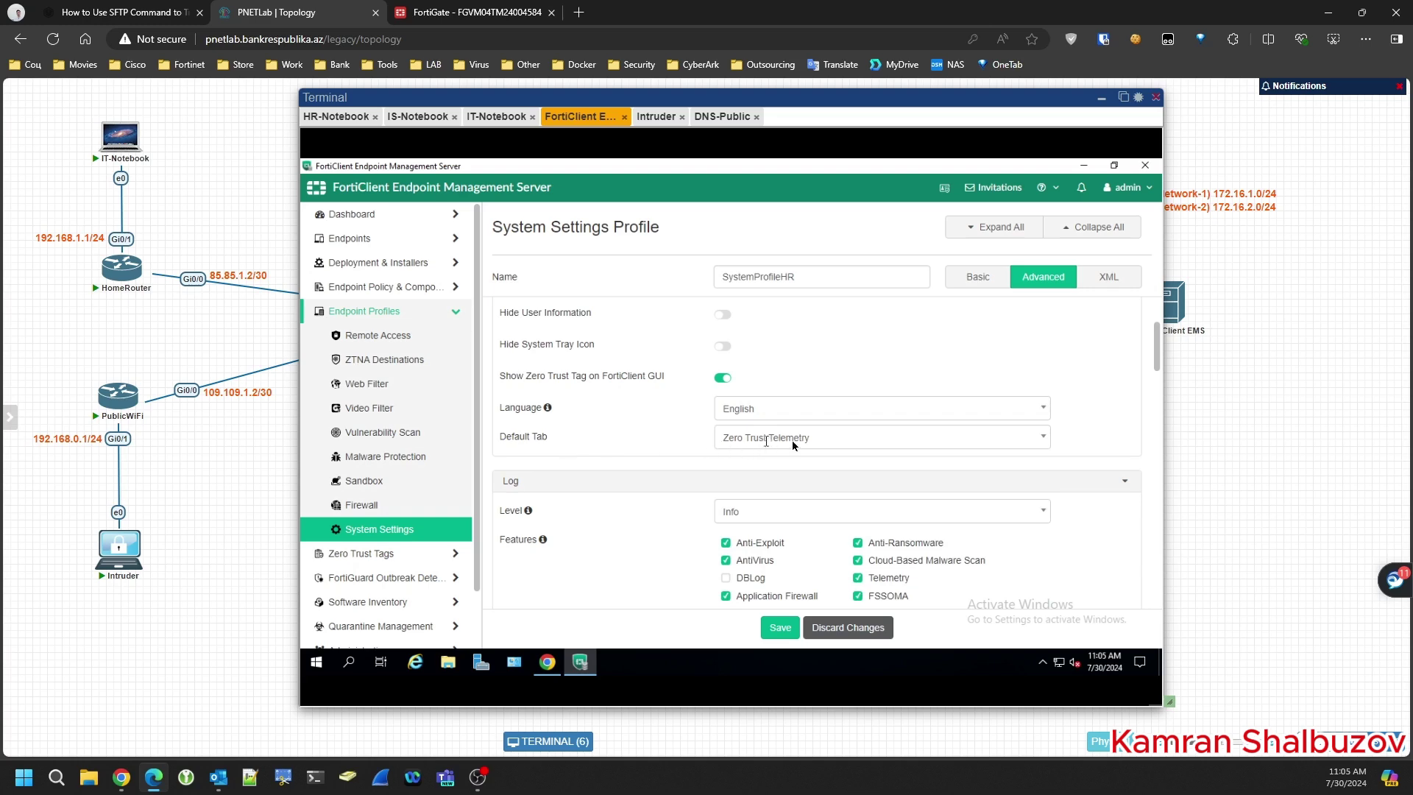
- Enable logging of USB and Video Filter events under Log features
scroll(793, 444, "down", 2)
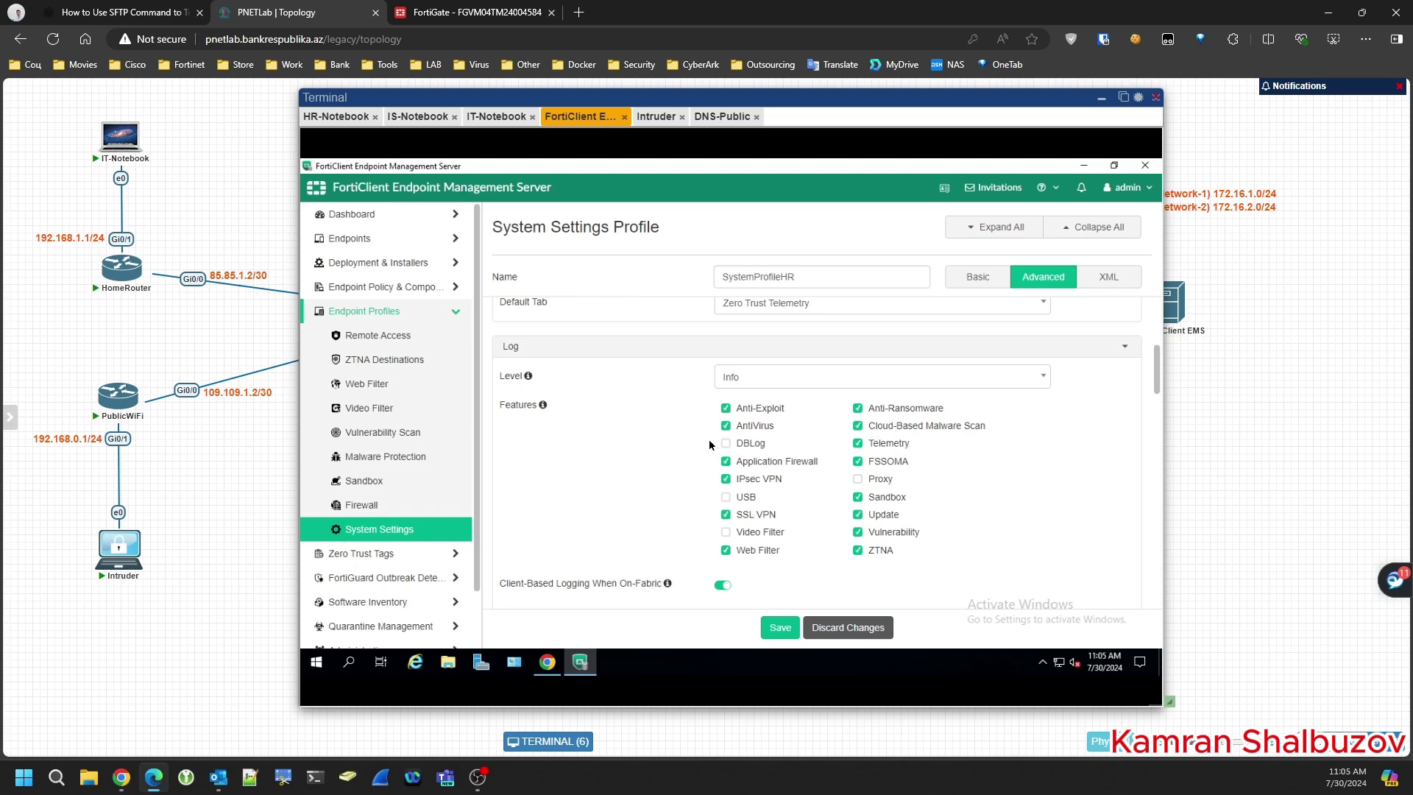
left_click(727, 498)
left_click(726, 533)
scroll(651, 453, "down", 1)
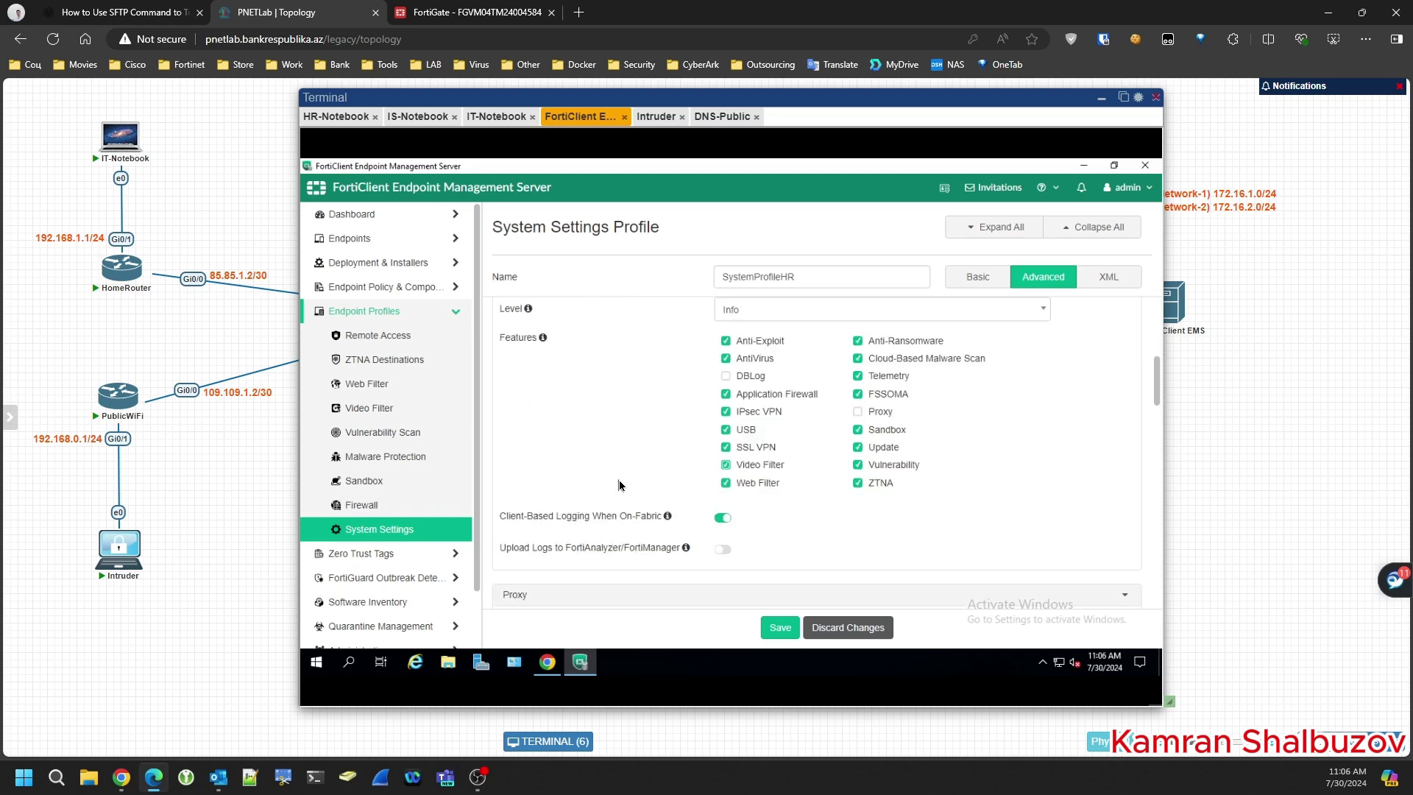
scroll(621, 486, "down", 3)
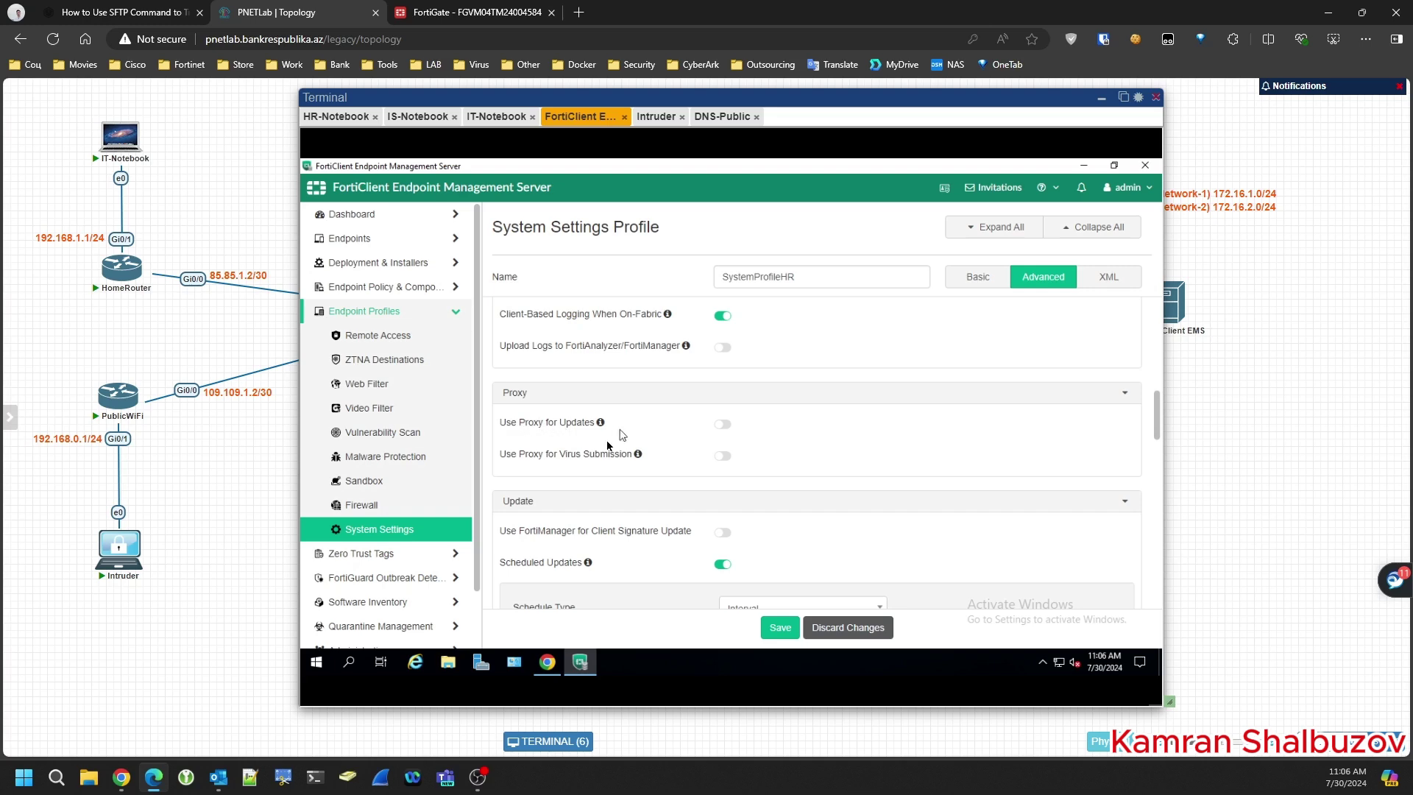
scroll(527, 481, "down", 1)
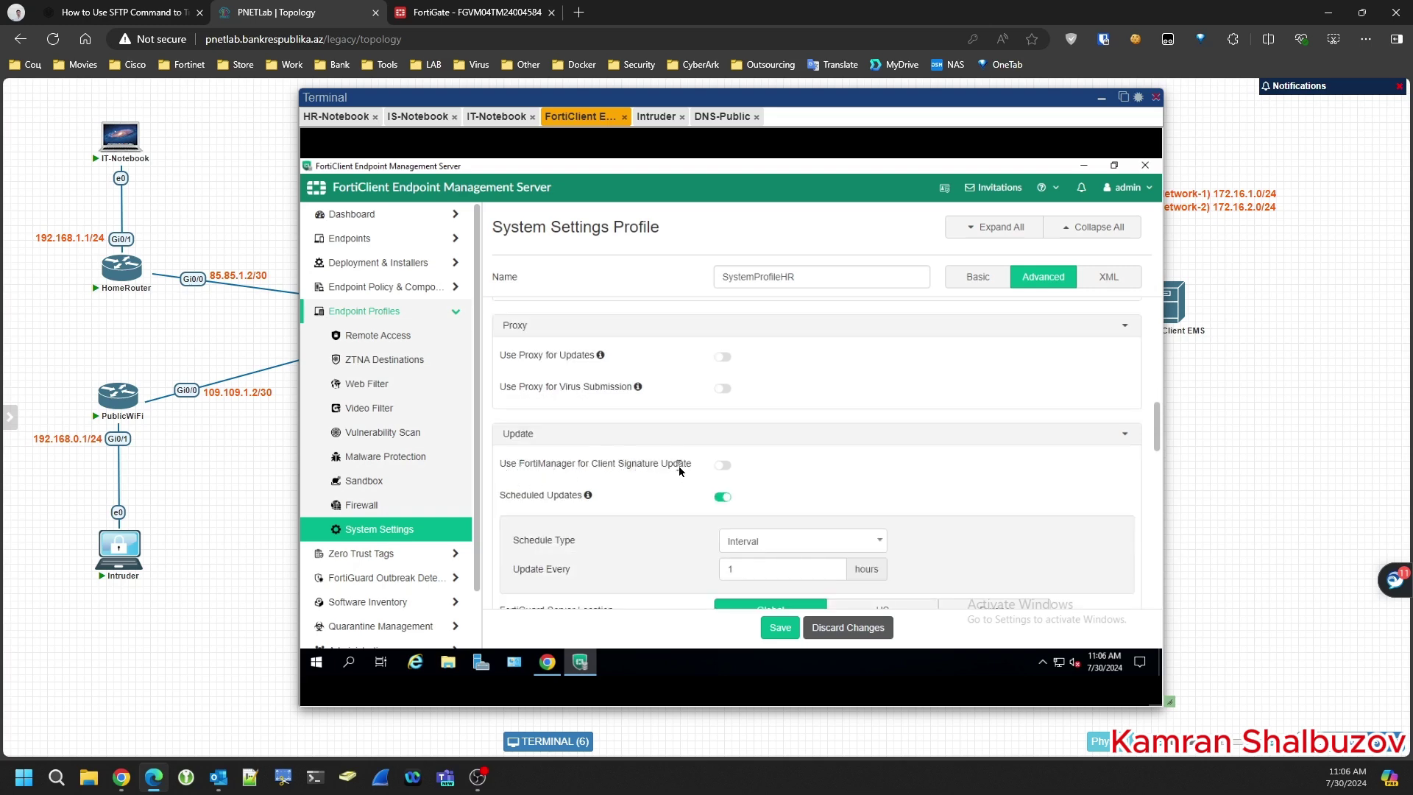
scroll(608, 479, "down", 2)
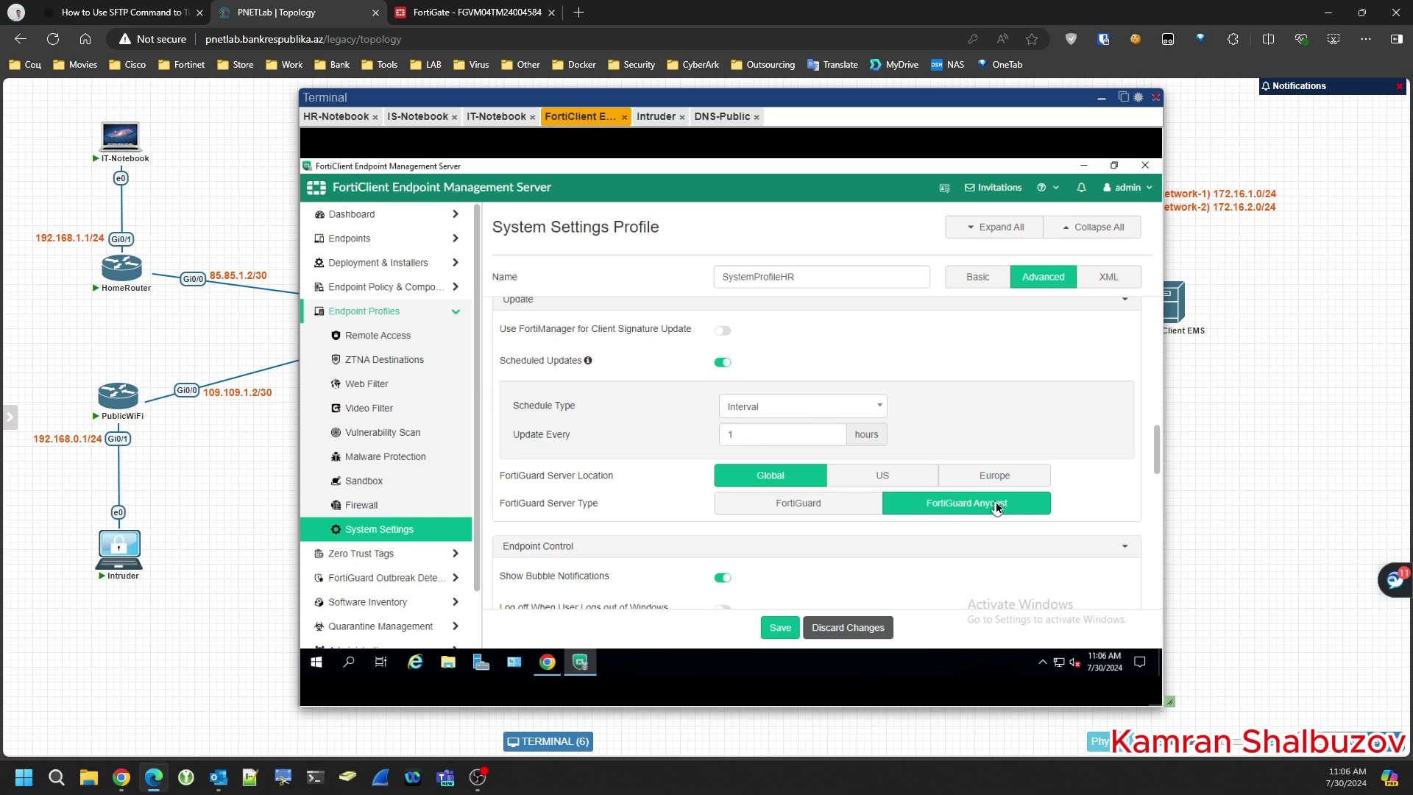
scroll(626, 494, "down", 1)
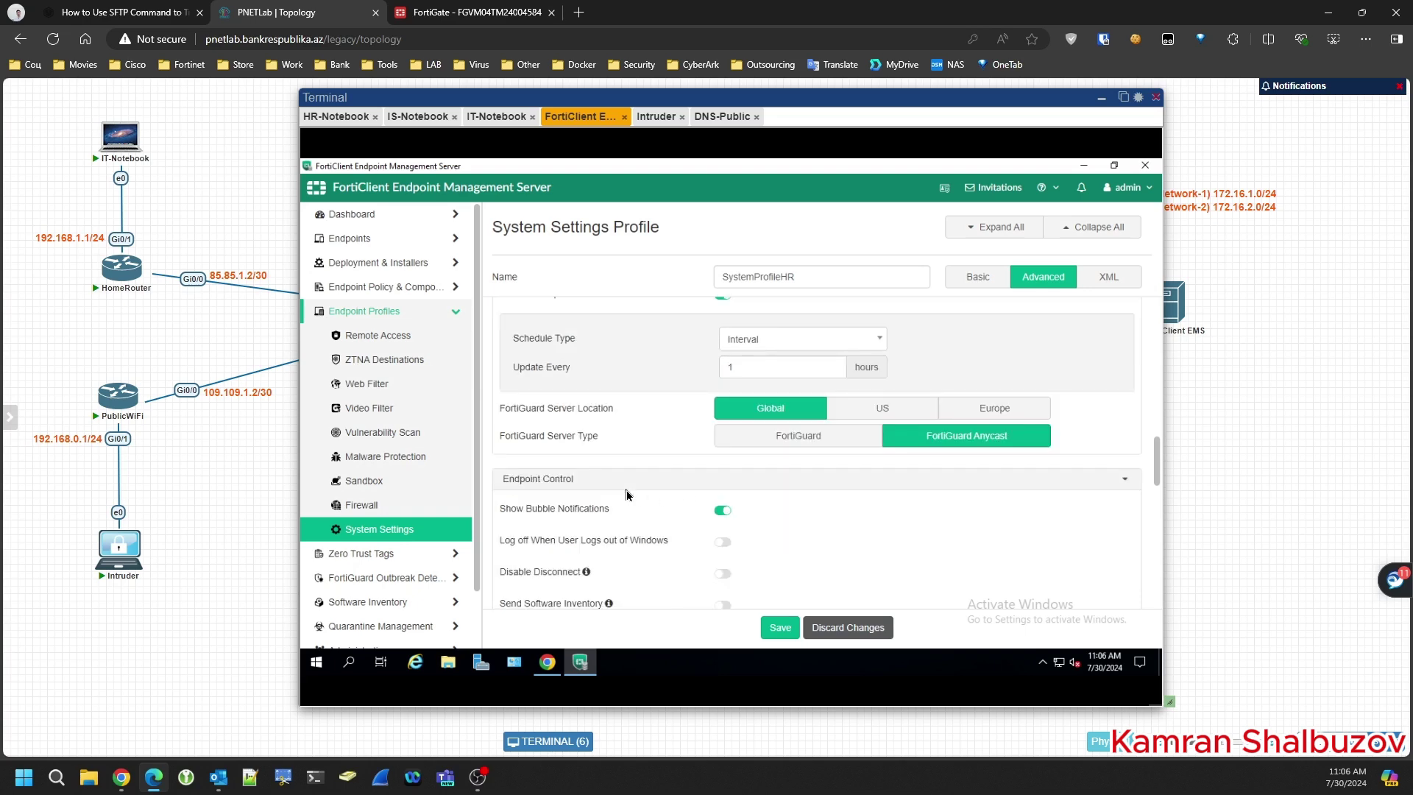
- Turn on Send Software Inventory and set Invalid Certificate Action to Allow
scroll(627, 494, "down", 1)
scroll(630, 492, "down", 1)
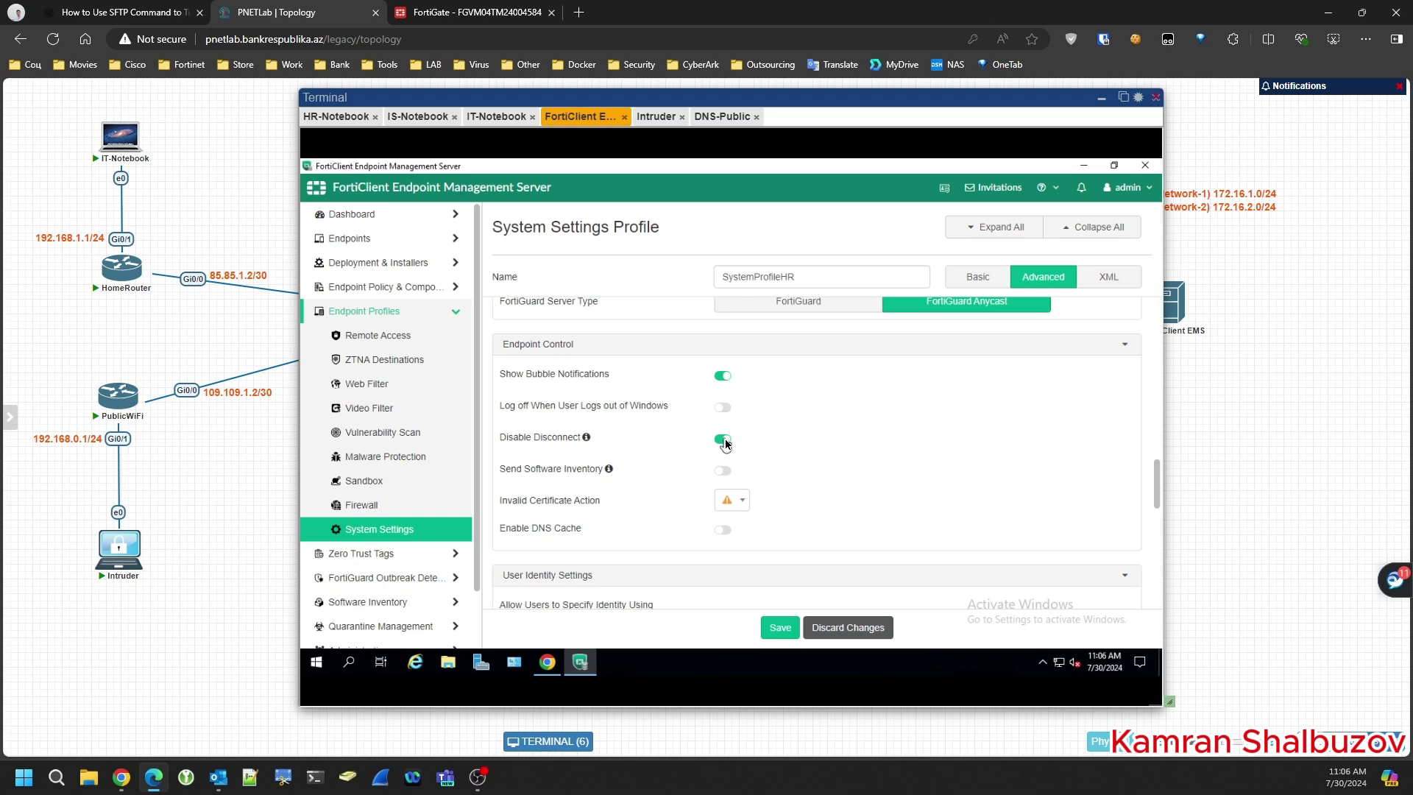
mouse_move(588, 440)
left_click(727, 476)
left_click(736, 501)
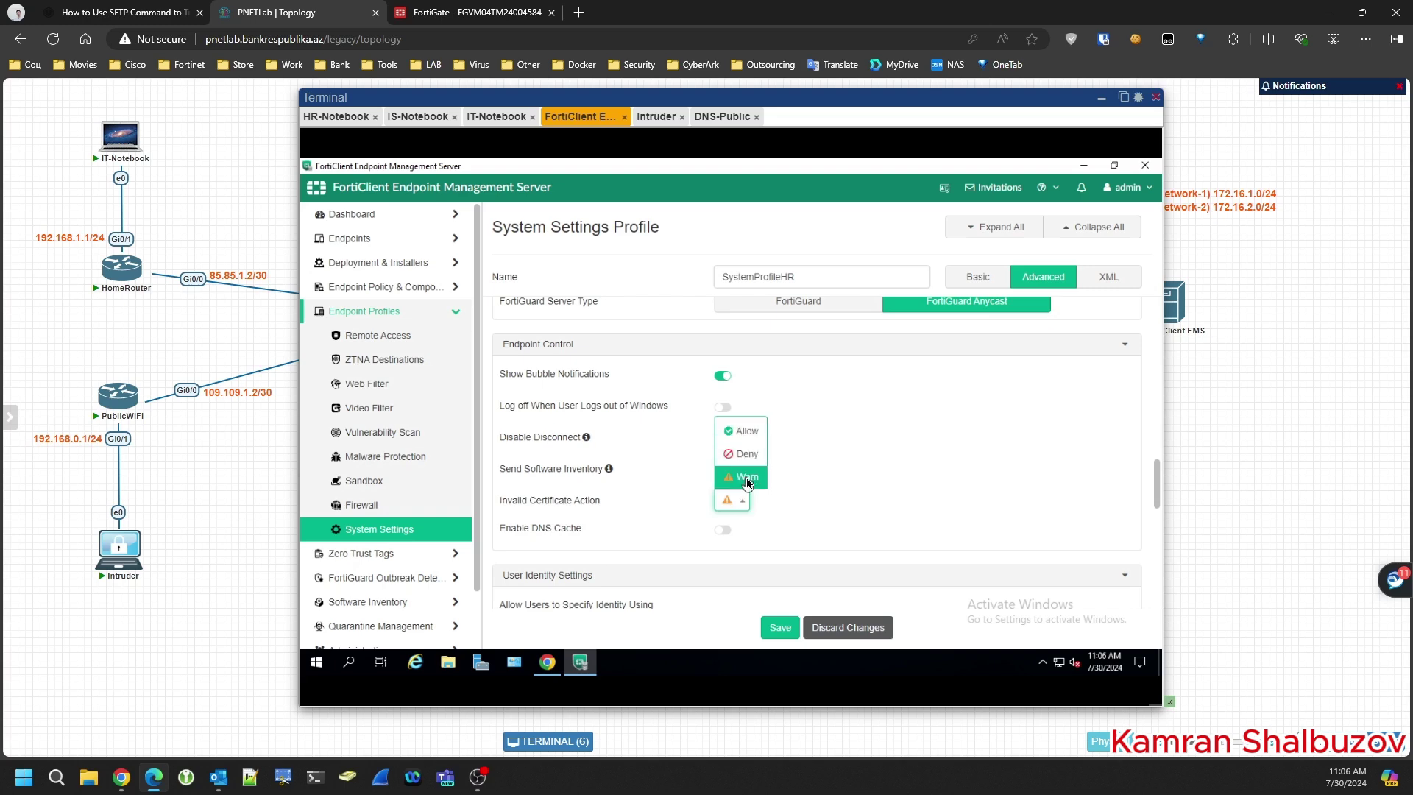
left_click(745, 431)
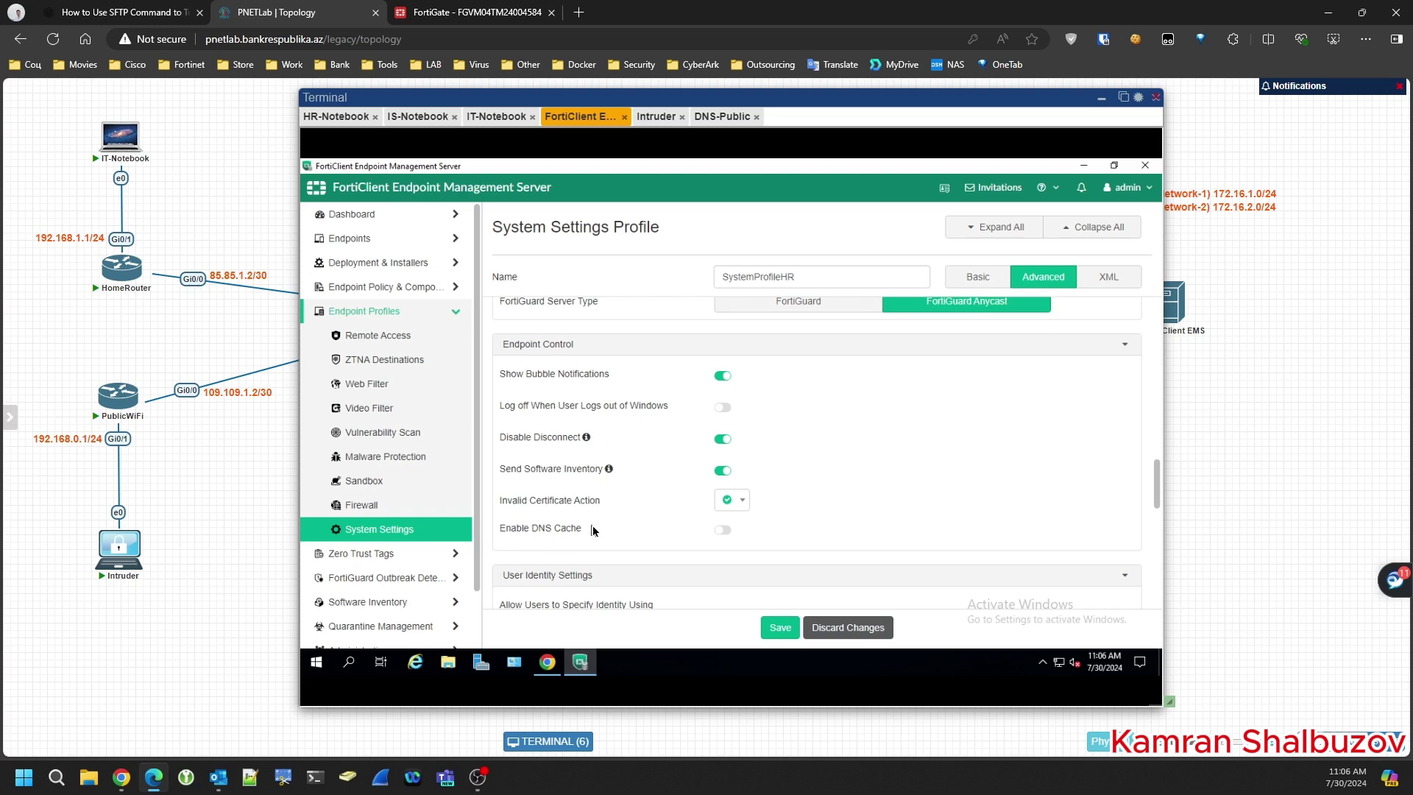
scroll(595, 532, "down", 1)
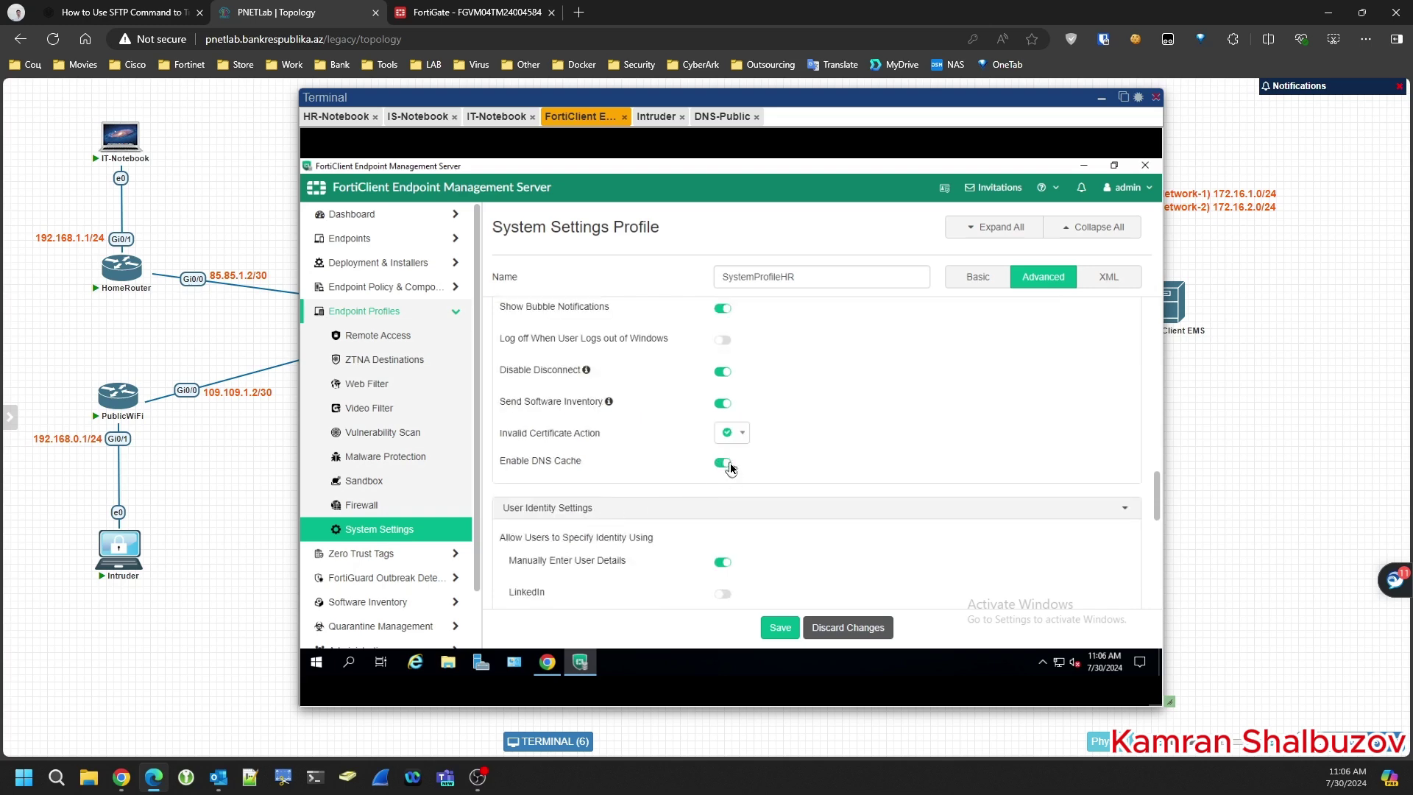
scroll(642, 467, "down", 3)
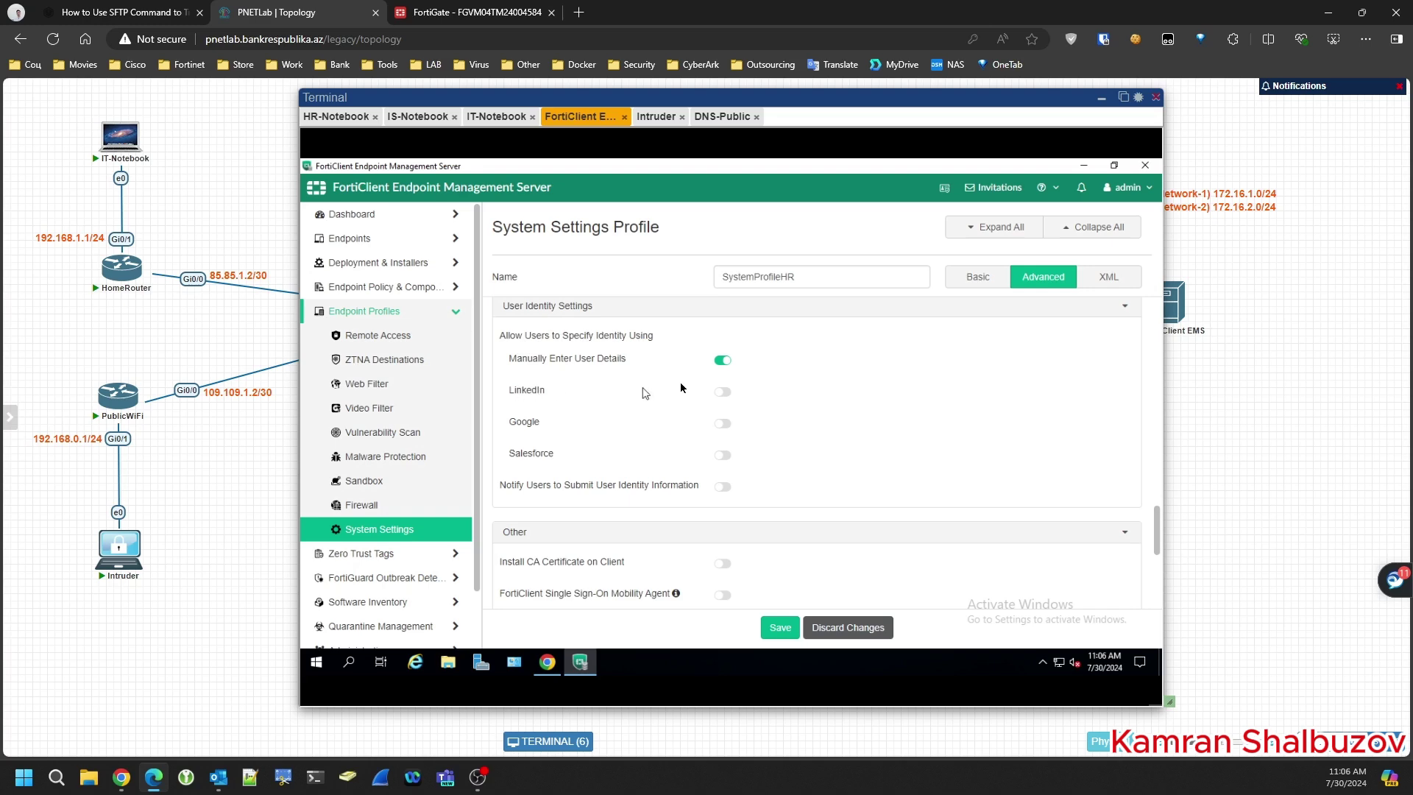
- Turn off manual user detail entry and install Fortinet_CA_SSL and Fortinet_CA_Untrusted certificates on clients
left_click(721, 361)
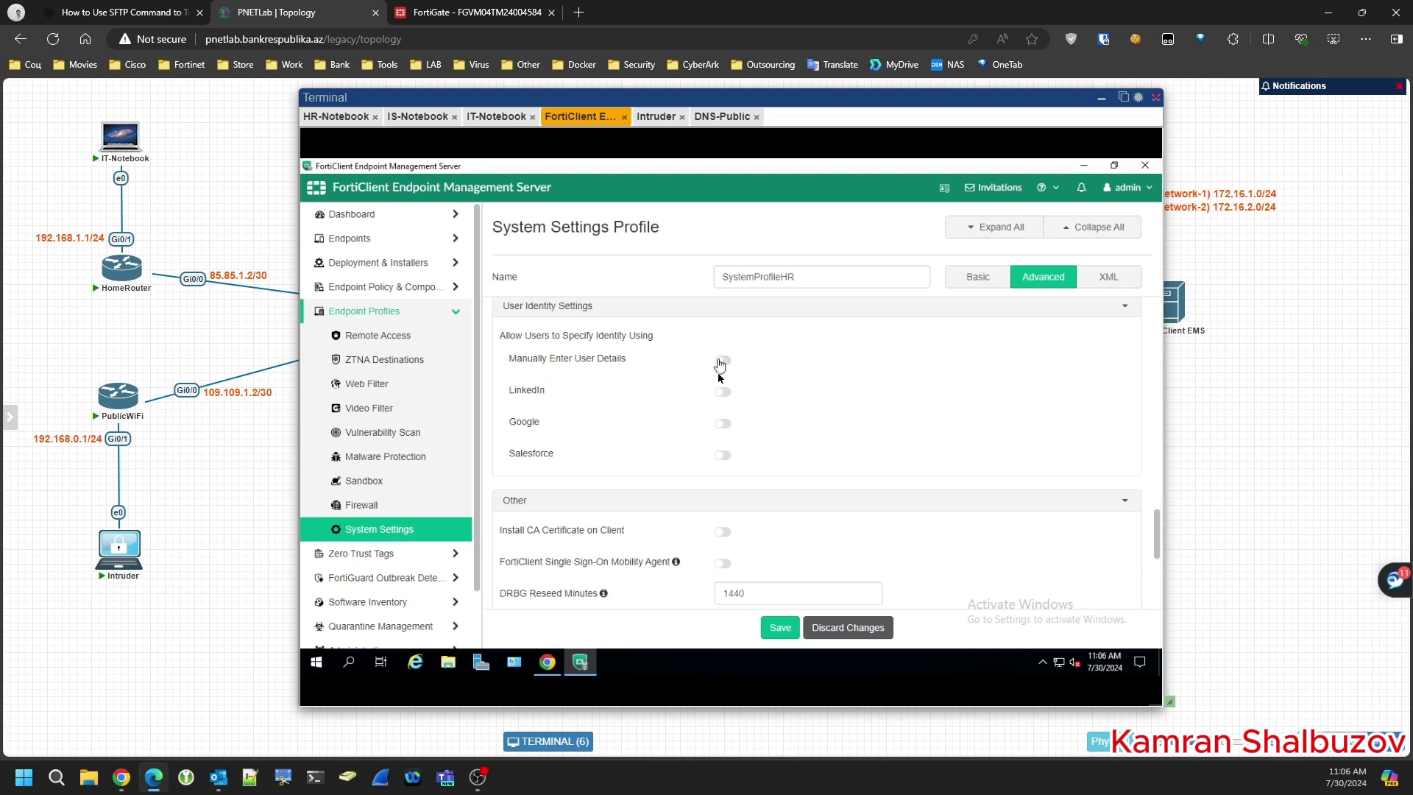
scroll(608, 435, "down", 2)
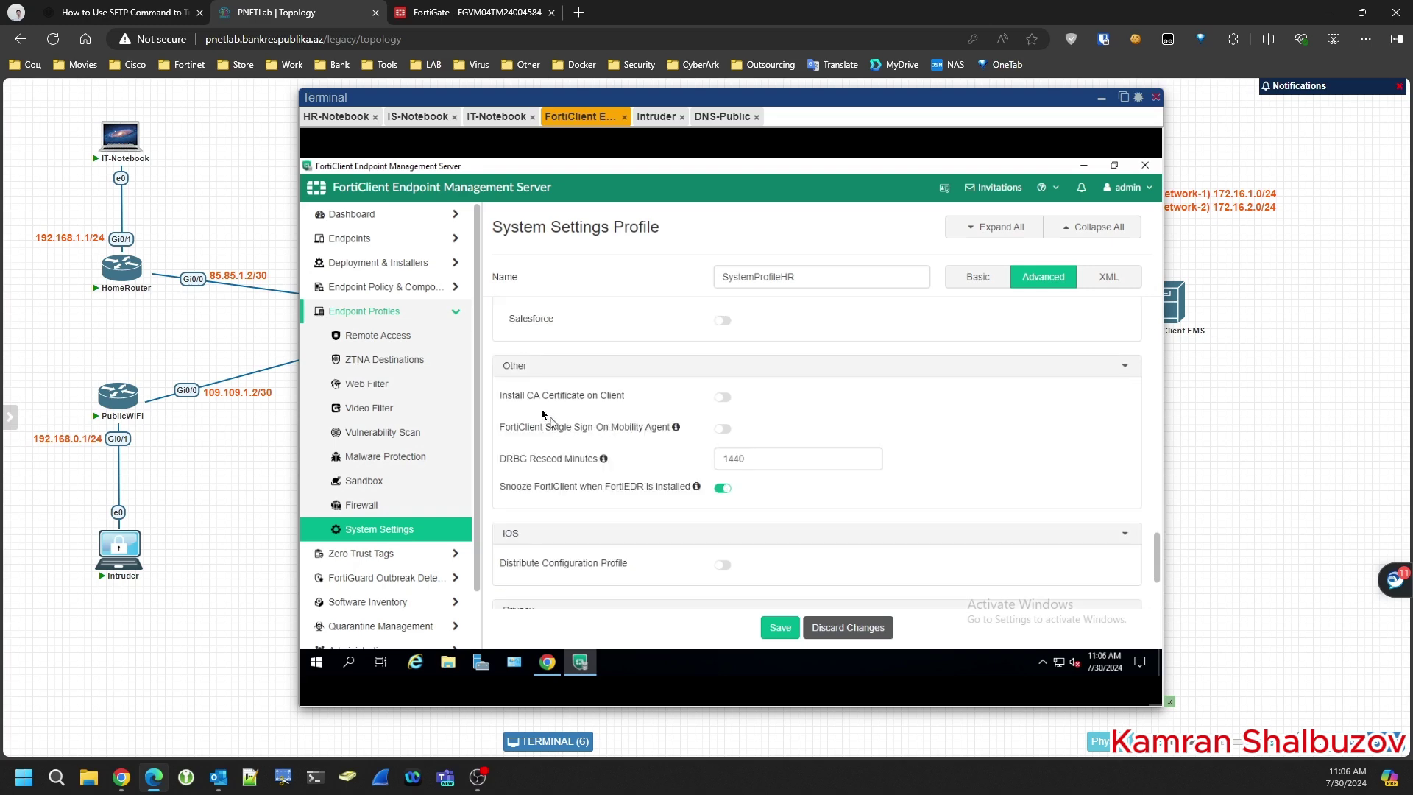
left_click(723, 398)
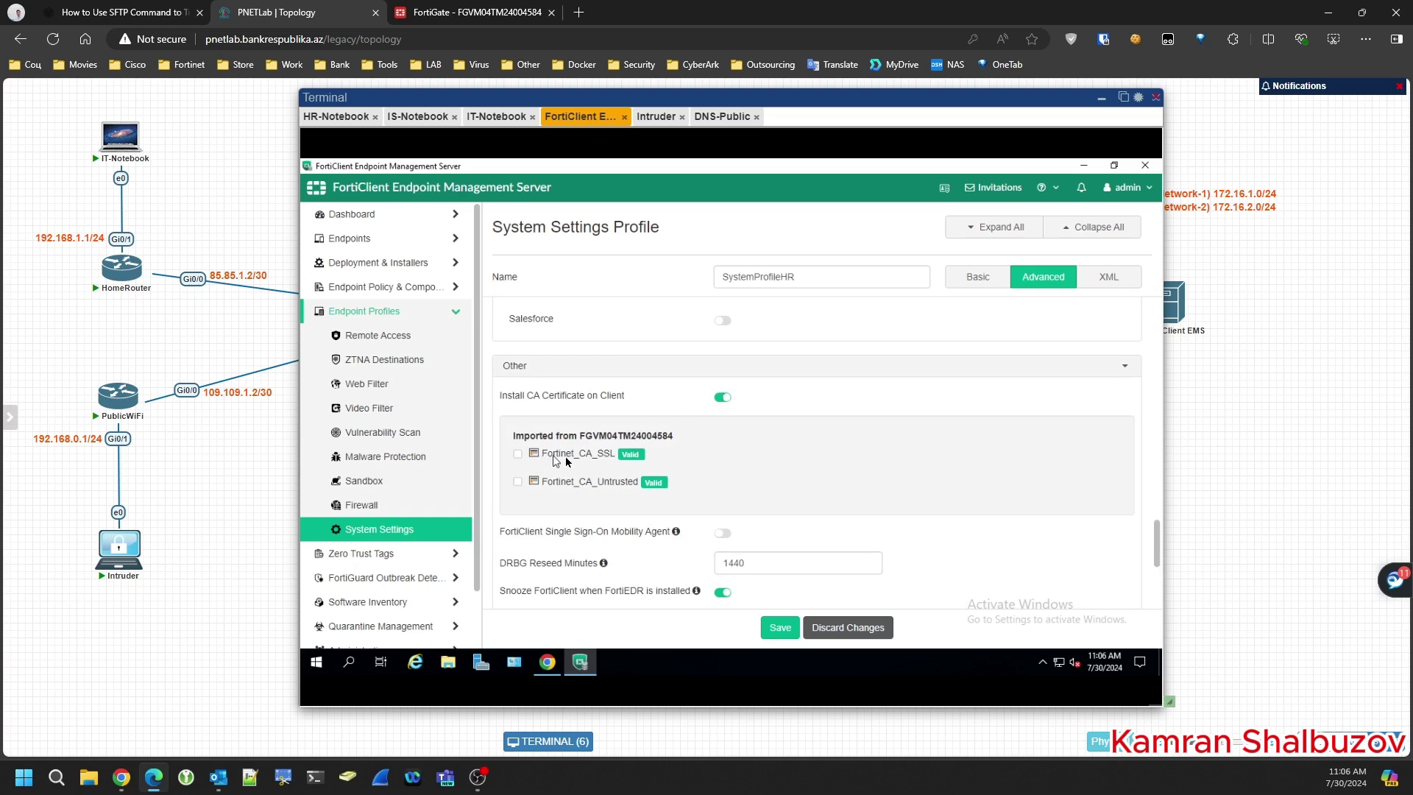
left_click(518, 454)
left_click(518, 483)
- Save the new SystemProfileHR system settings profile
scroll(608, 460, "down", 1)
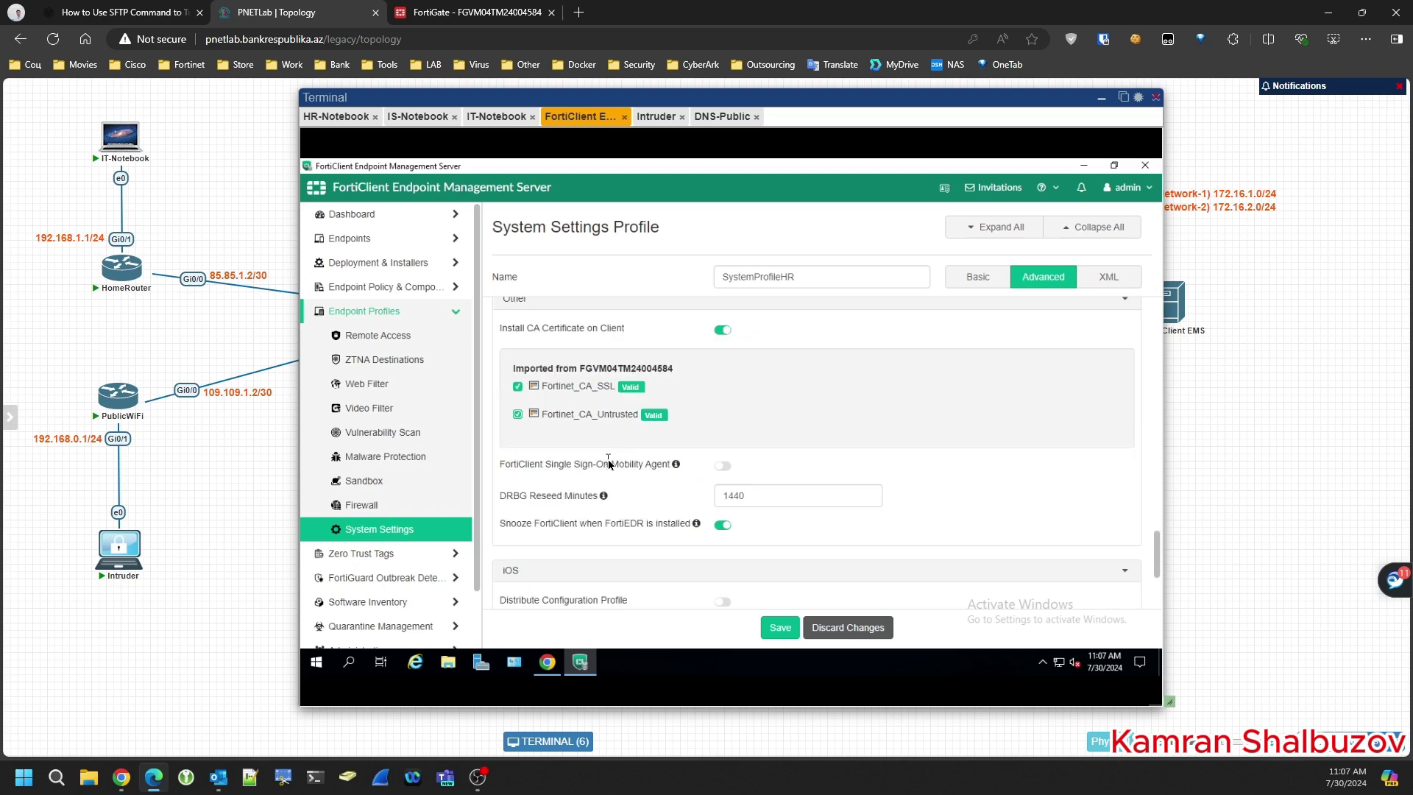
scroll(608, 460, "down", 1)
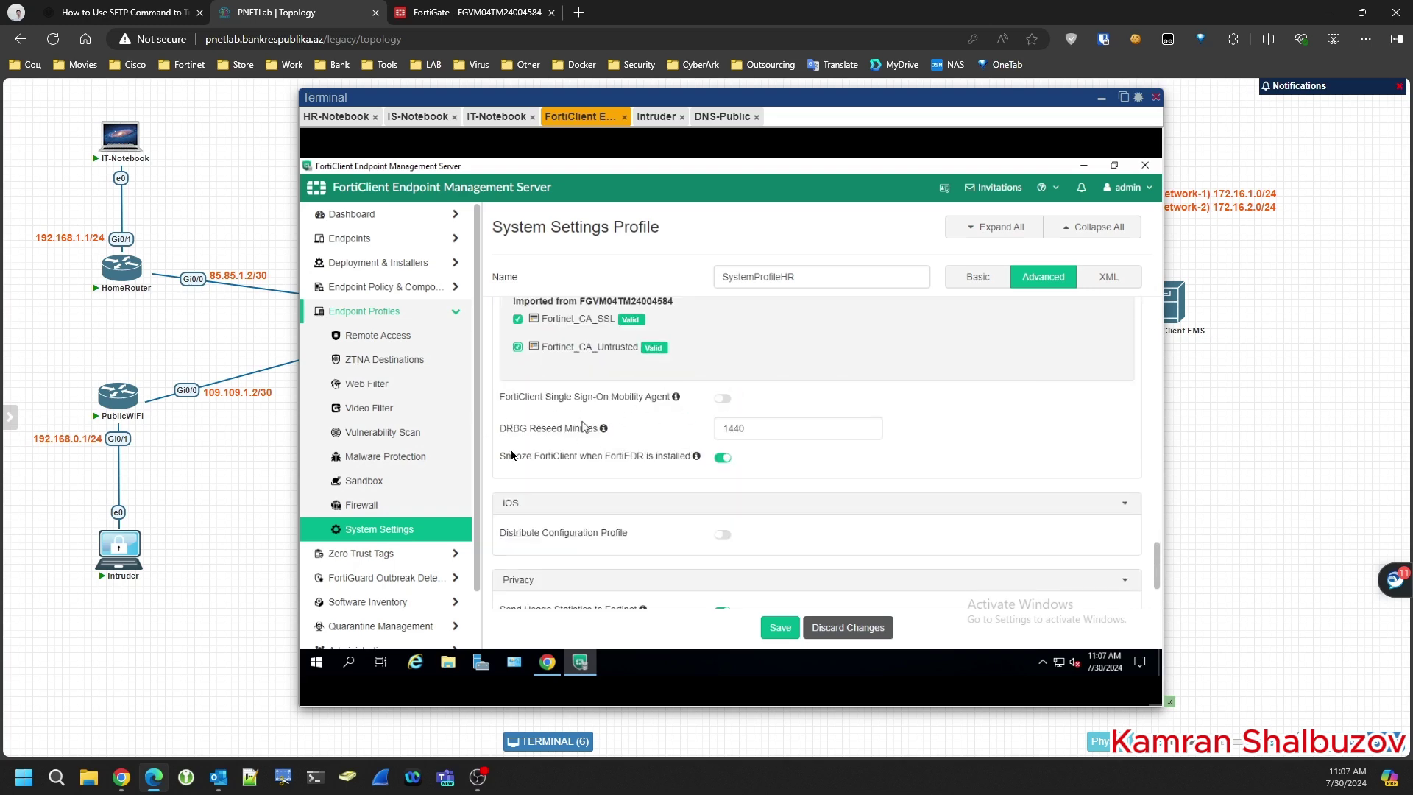
scroll(537, 507, "down", 2)
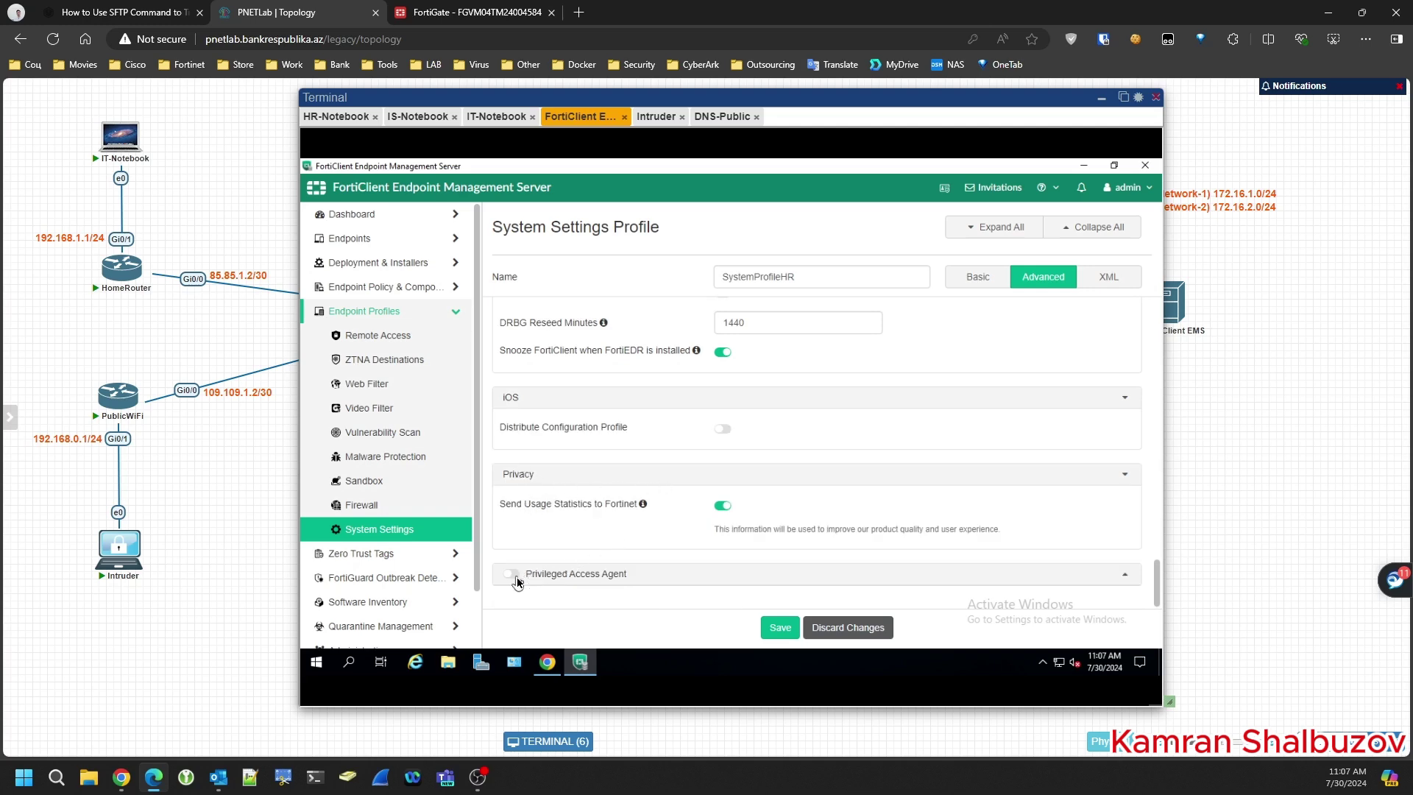
left_click(785, 632)
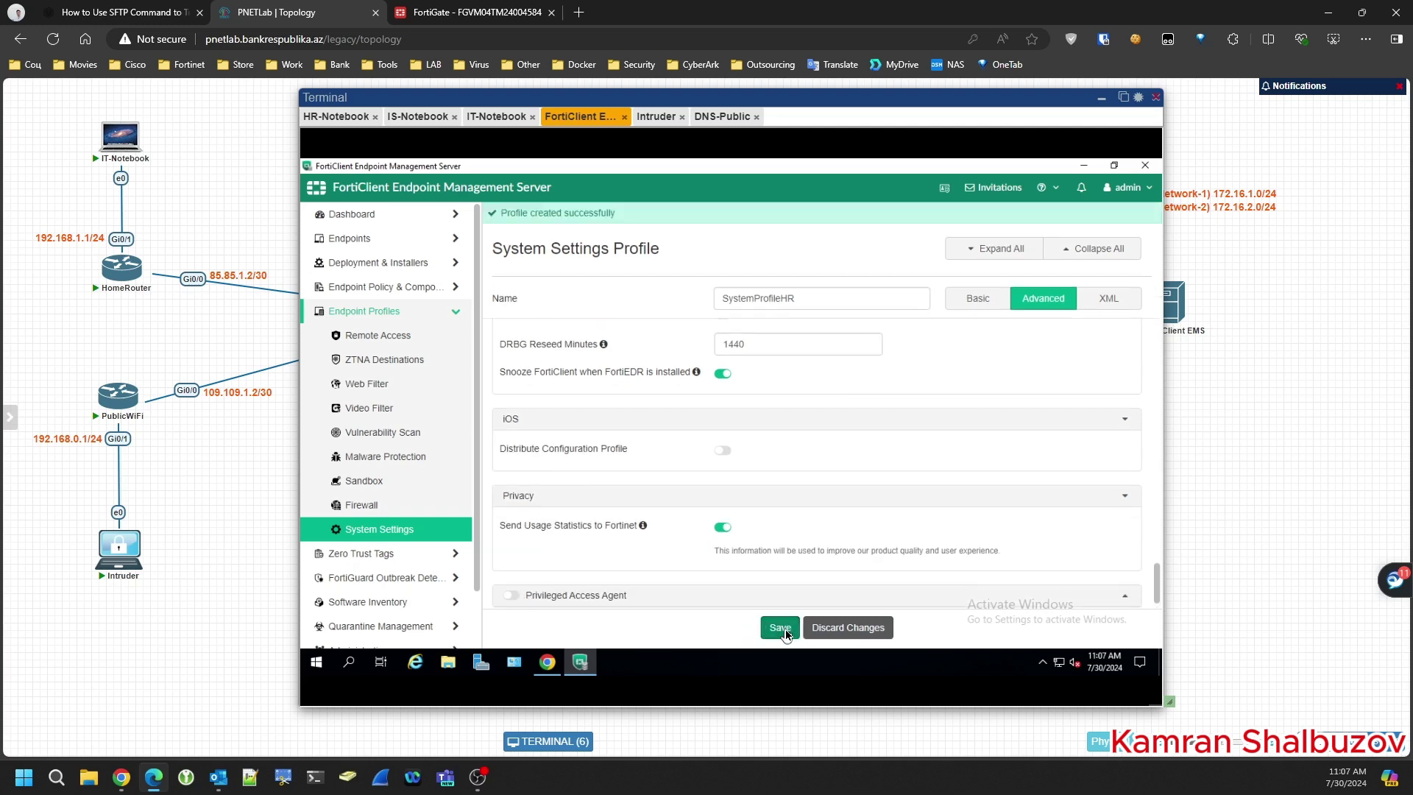
- Re-save the SystemProfileHR profile and review its settings
left_click(780, 628)
scroll(668, 462, "down", 1)
scroll(669, 462, "up", 15)
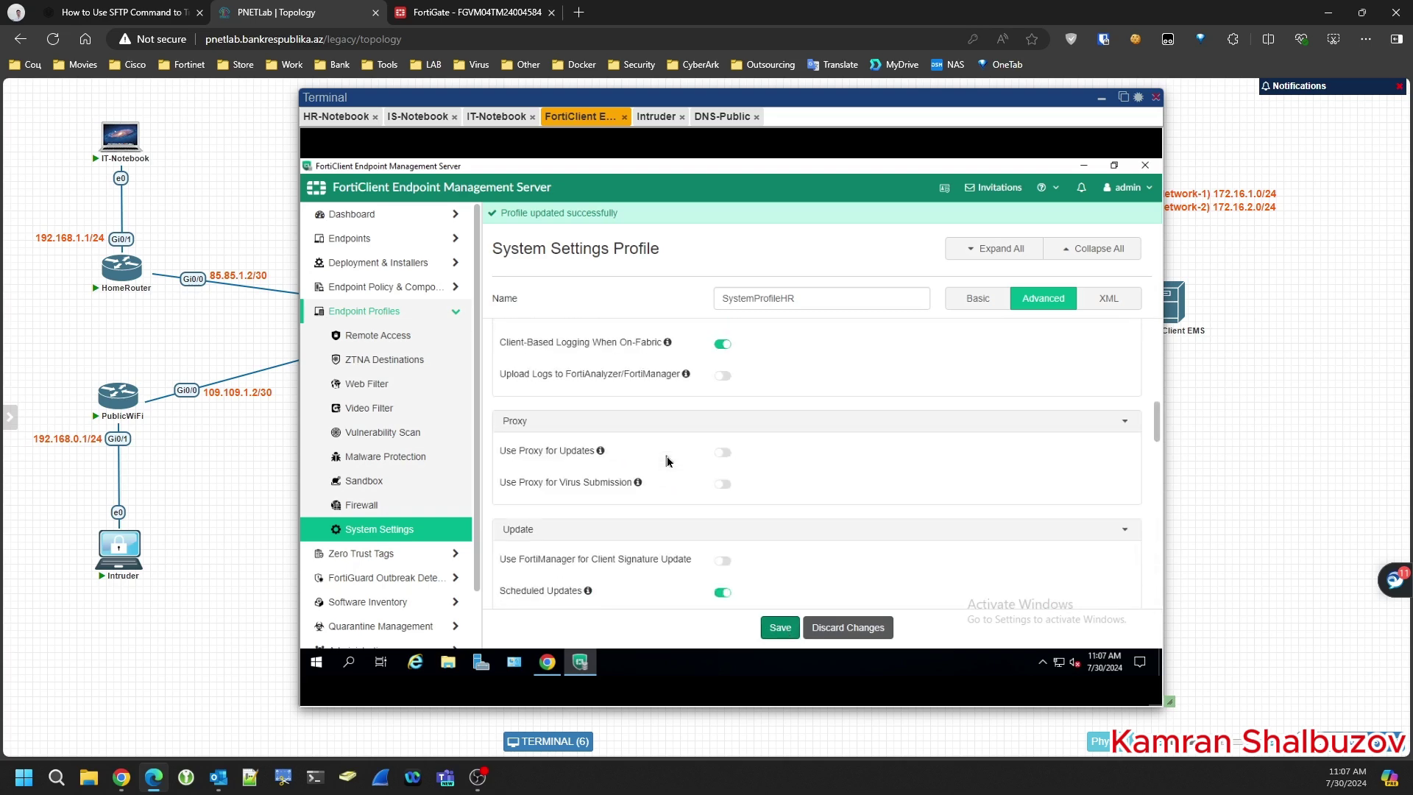
scroll(669, 461, "up", 3)
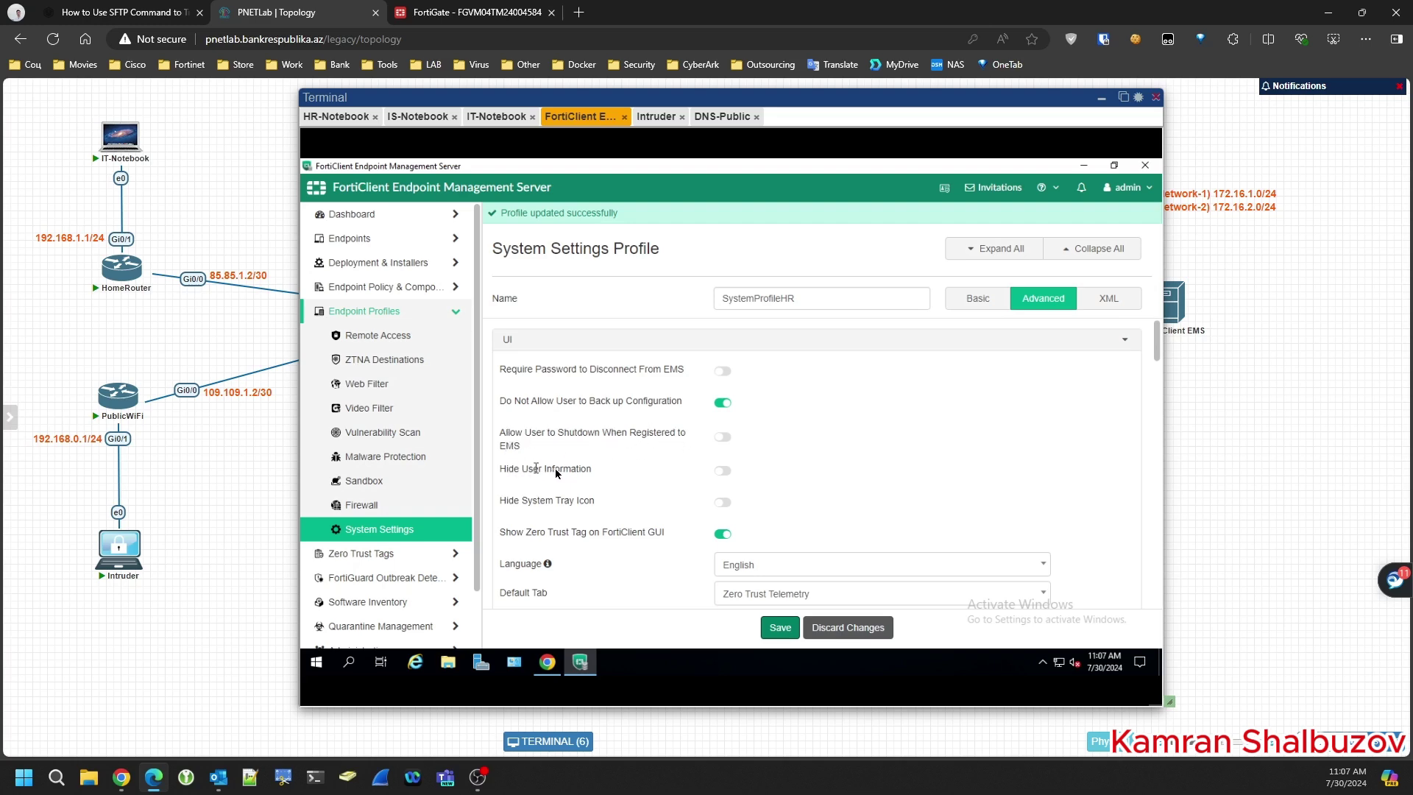
scroll(530, 508, "down", 1)
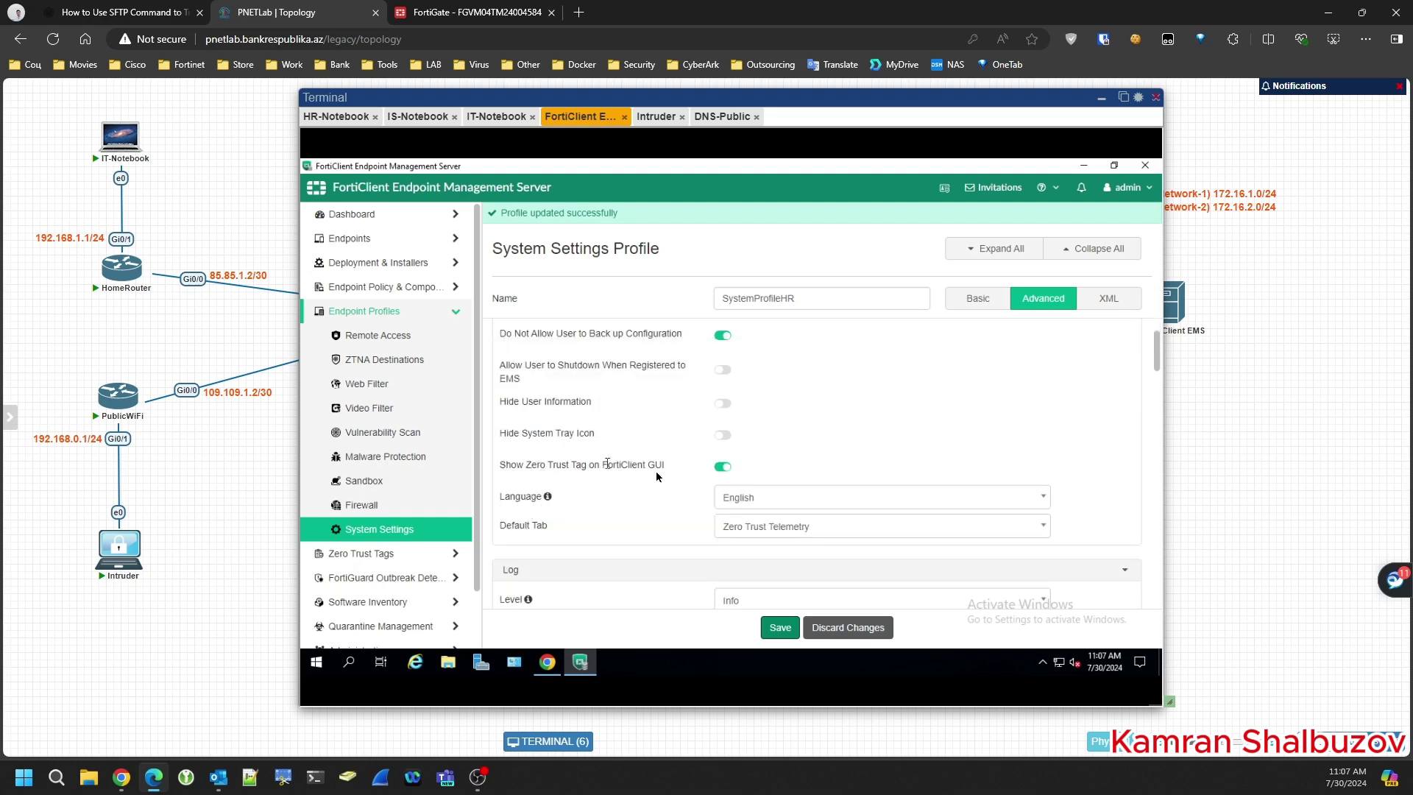
scroll(589, 526, "down", 2)
scroll(603, 445, "down", 2)
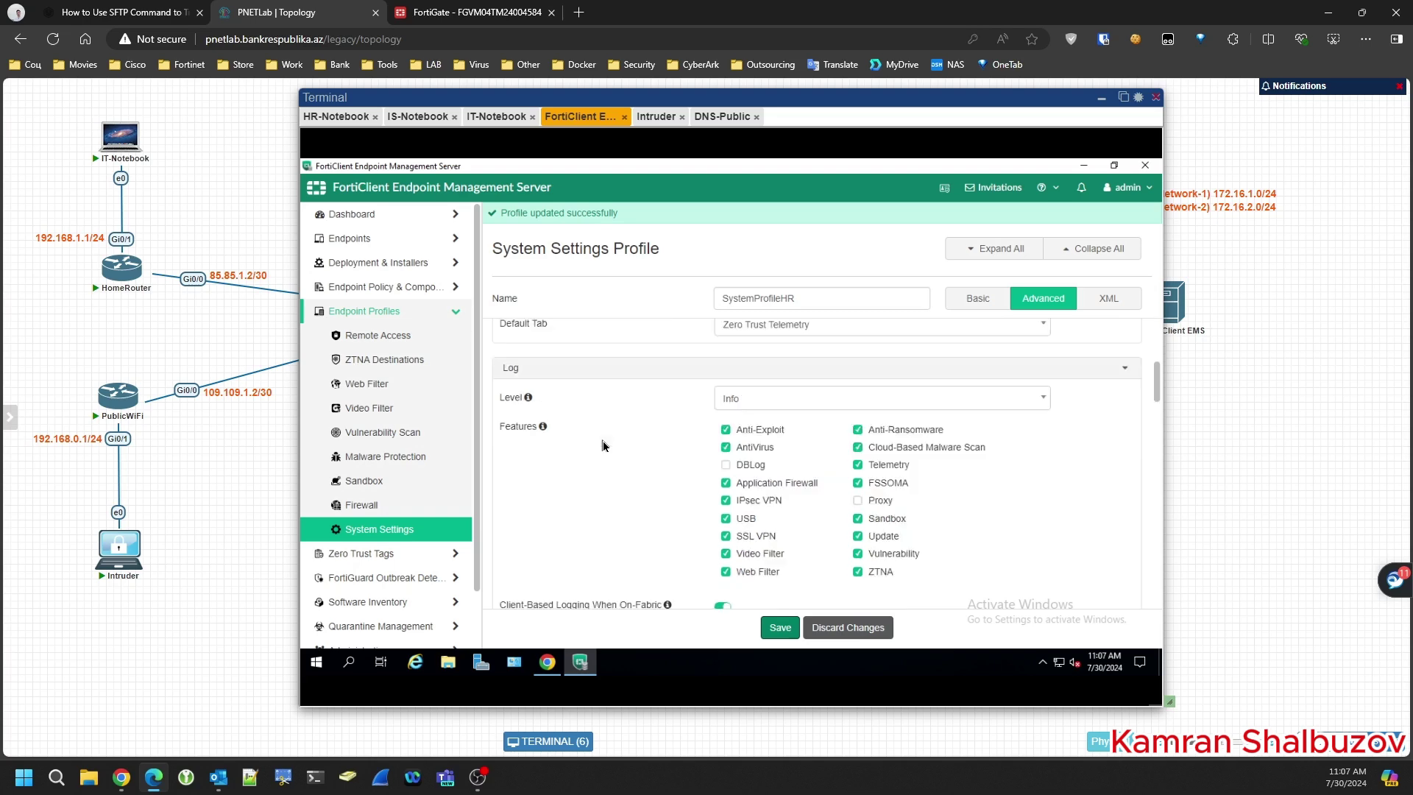
scroll(603, 445, "down", 1)
scroll(603, 446, "up", 1)
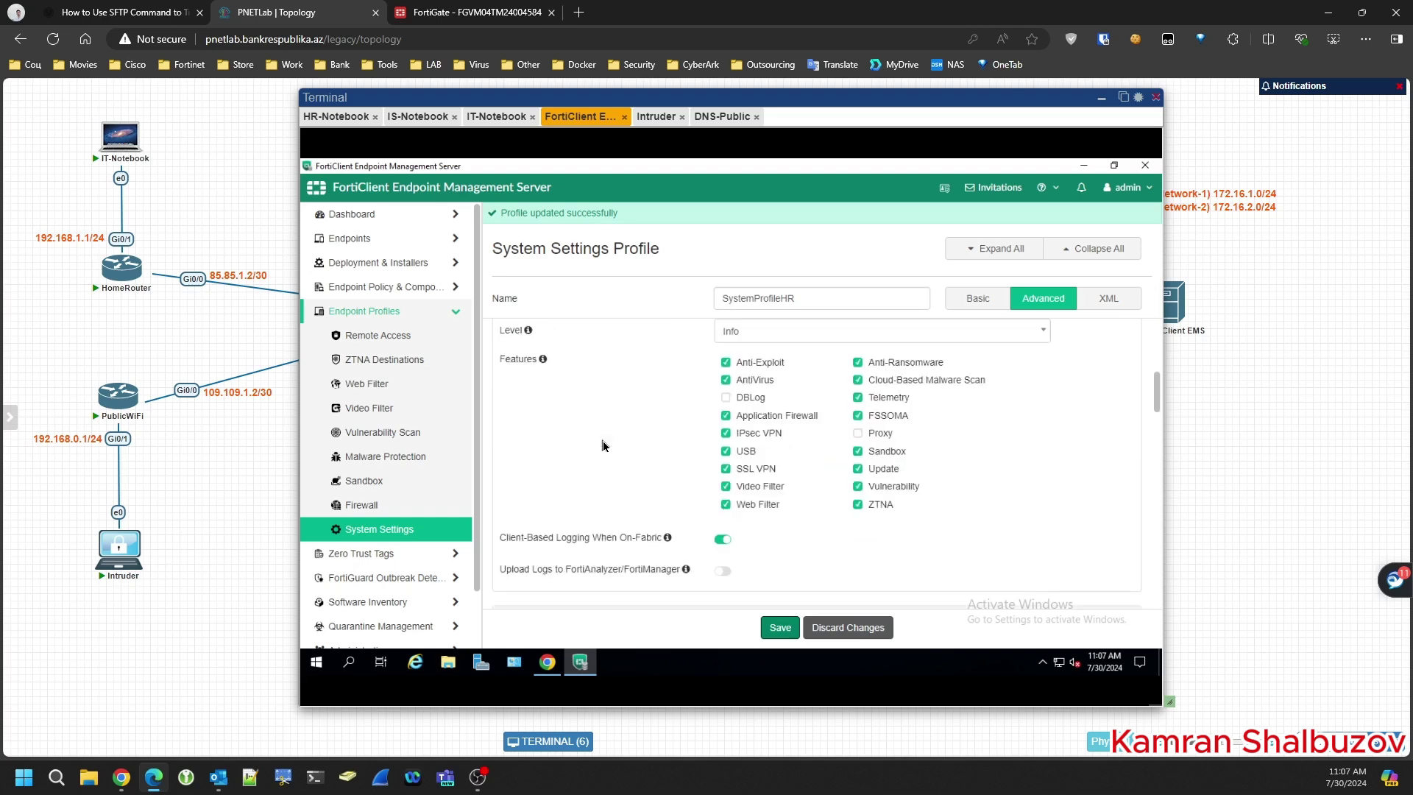
scroll(603, 446, "down", 1)
scroll(603, 445, "up", 1)
scroll(603, 445, "up", 1)
- Stop logging SSL VPN, USB and IPsec VPN events
left_click(726, 537)
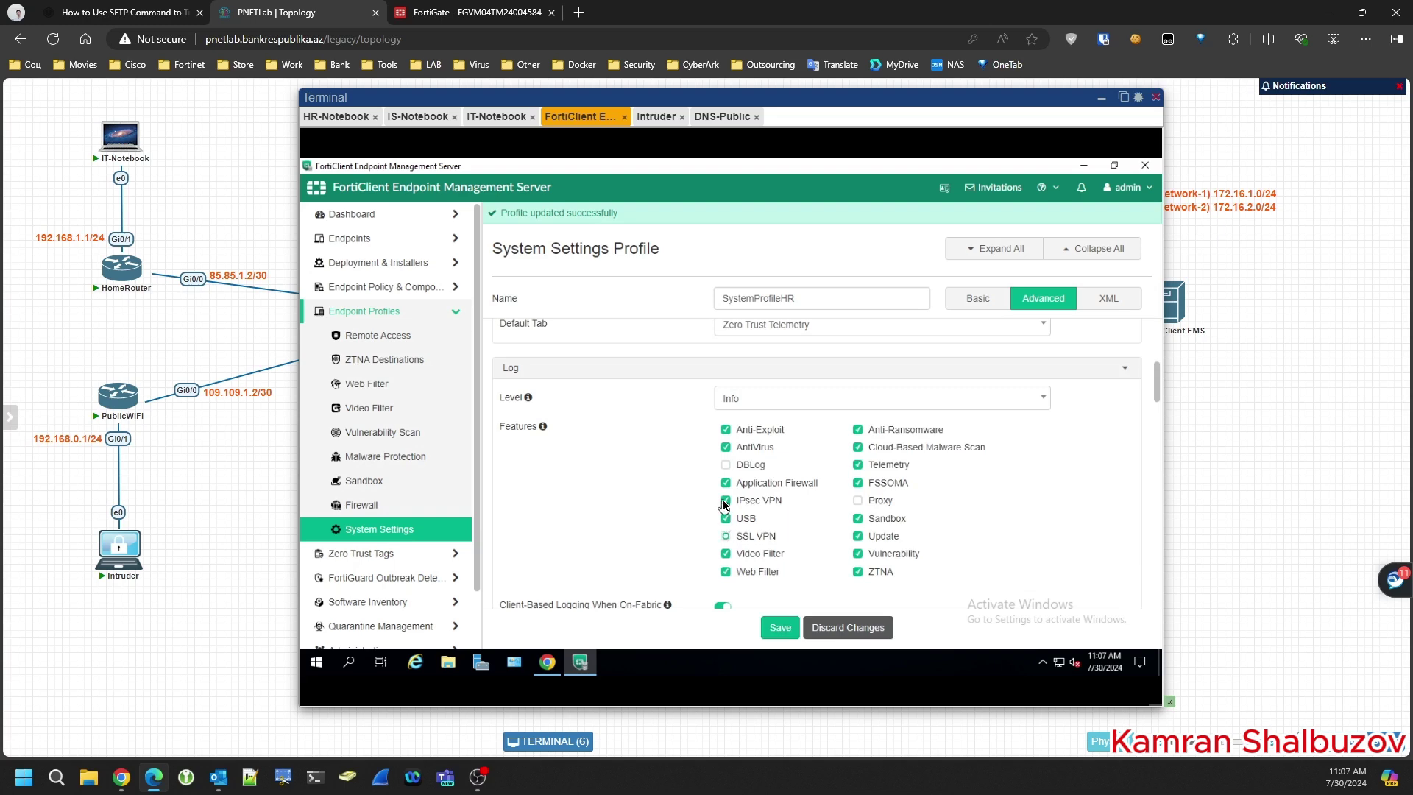
left_click(727, 520)
left_click(726, 502)
- Review the remaining settings down to the CA certificate options and save the profile
scroll(596, 474, "down", 2)
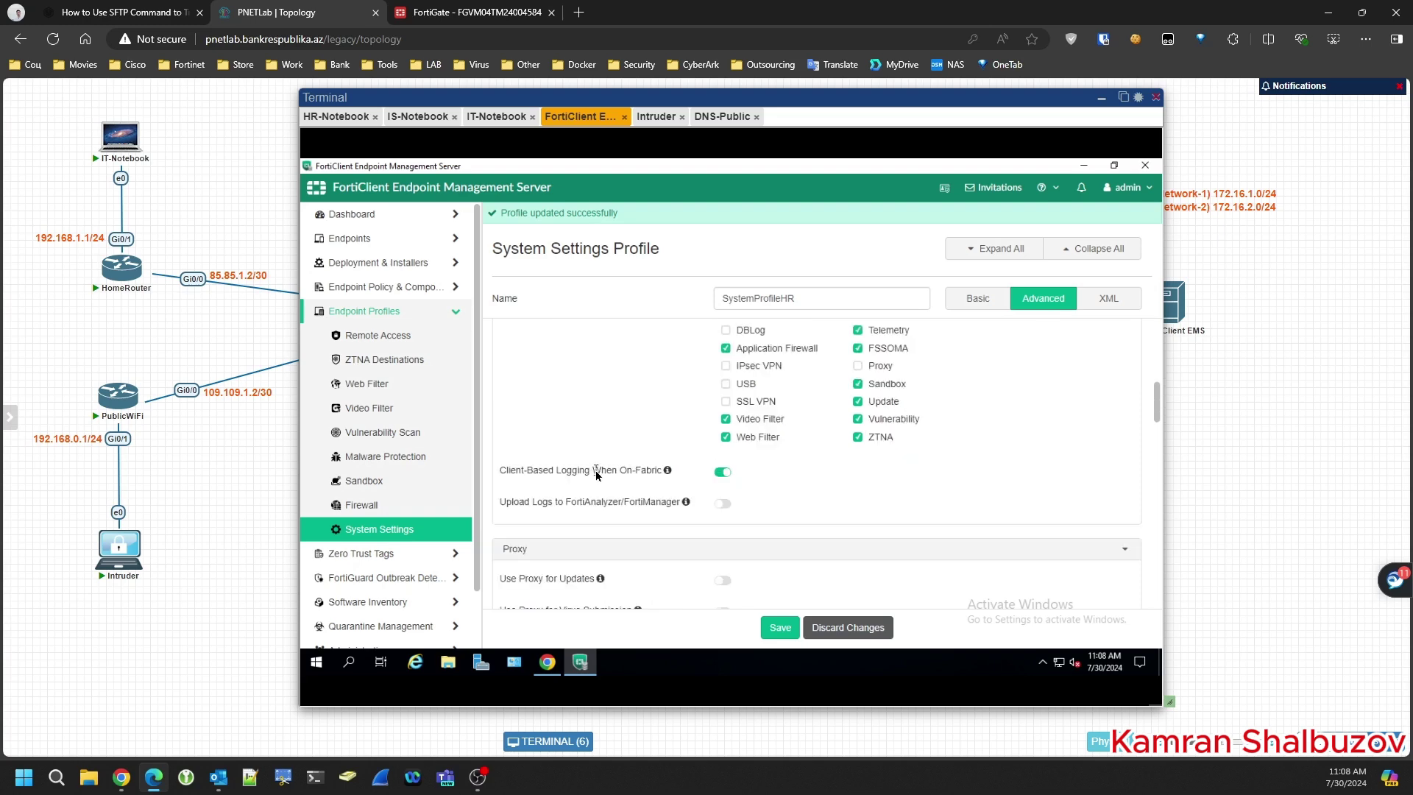
scroll(596, 474, "down", 2)
scroll(597, 475, "down", 4)
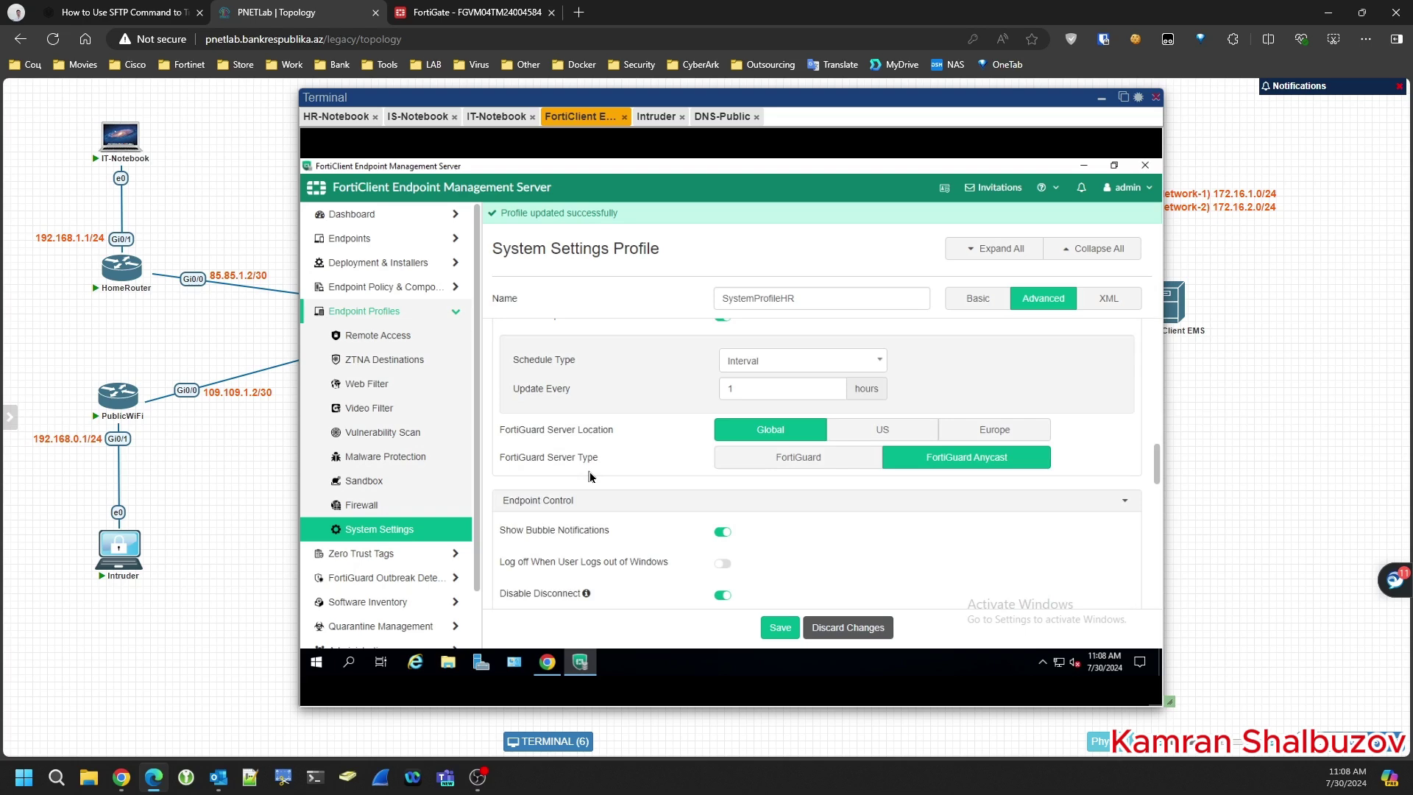
scroll(589, 477, "down", 1)
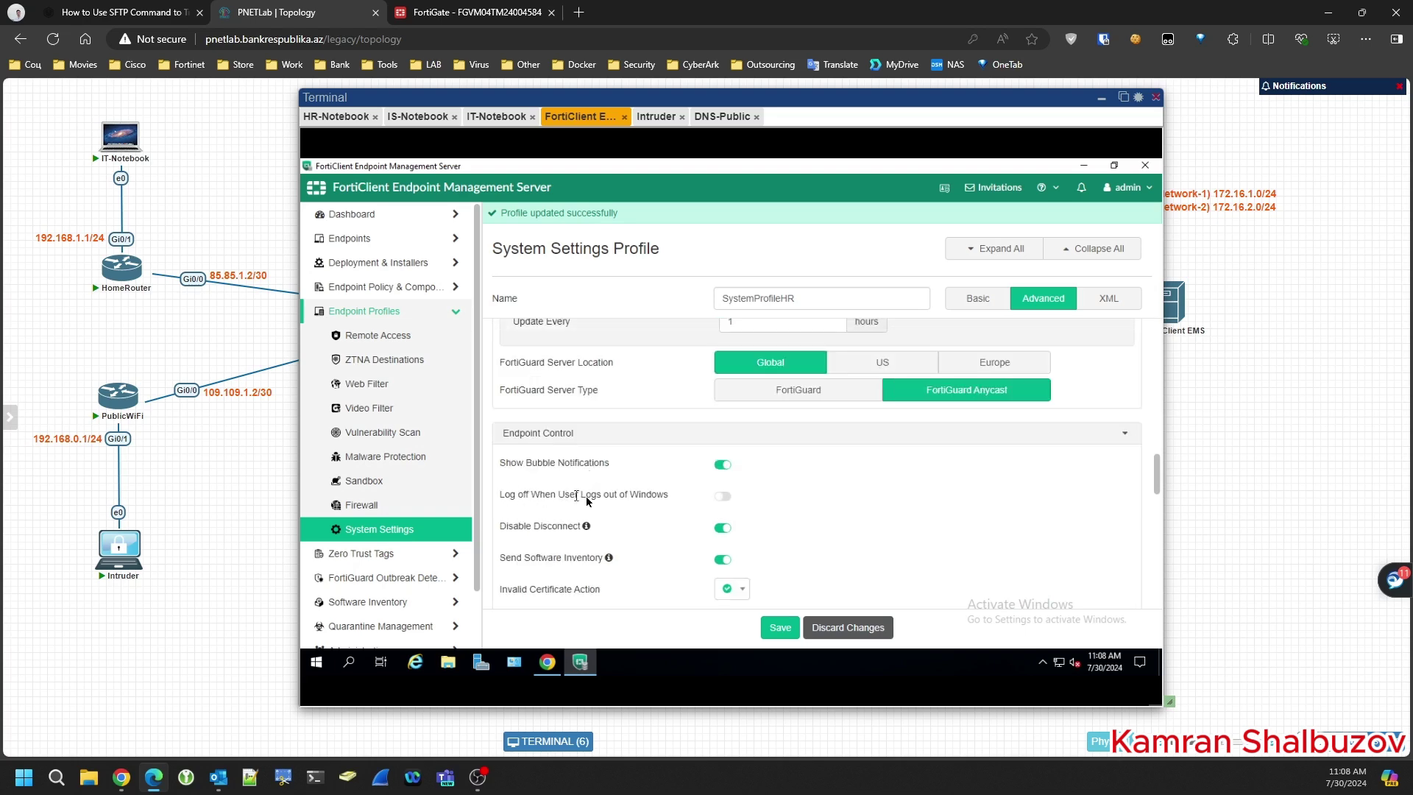
scroll(527, 501, "down", 1)
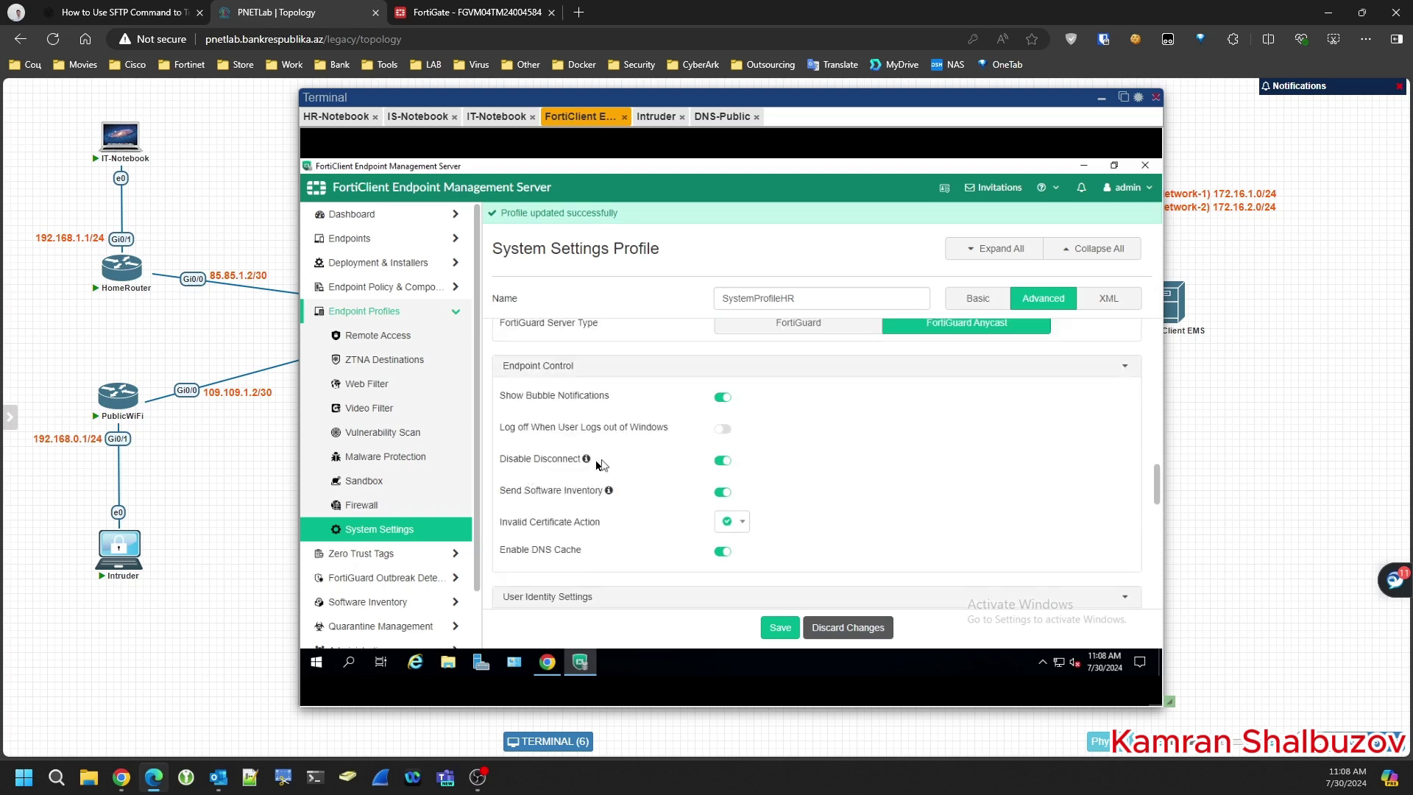
mouse_move(586, 462)
scroll(536, 509, "down", 1)
scroll(536, 509, "down", 5)
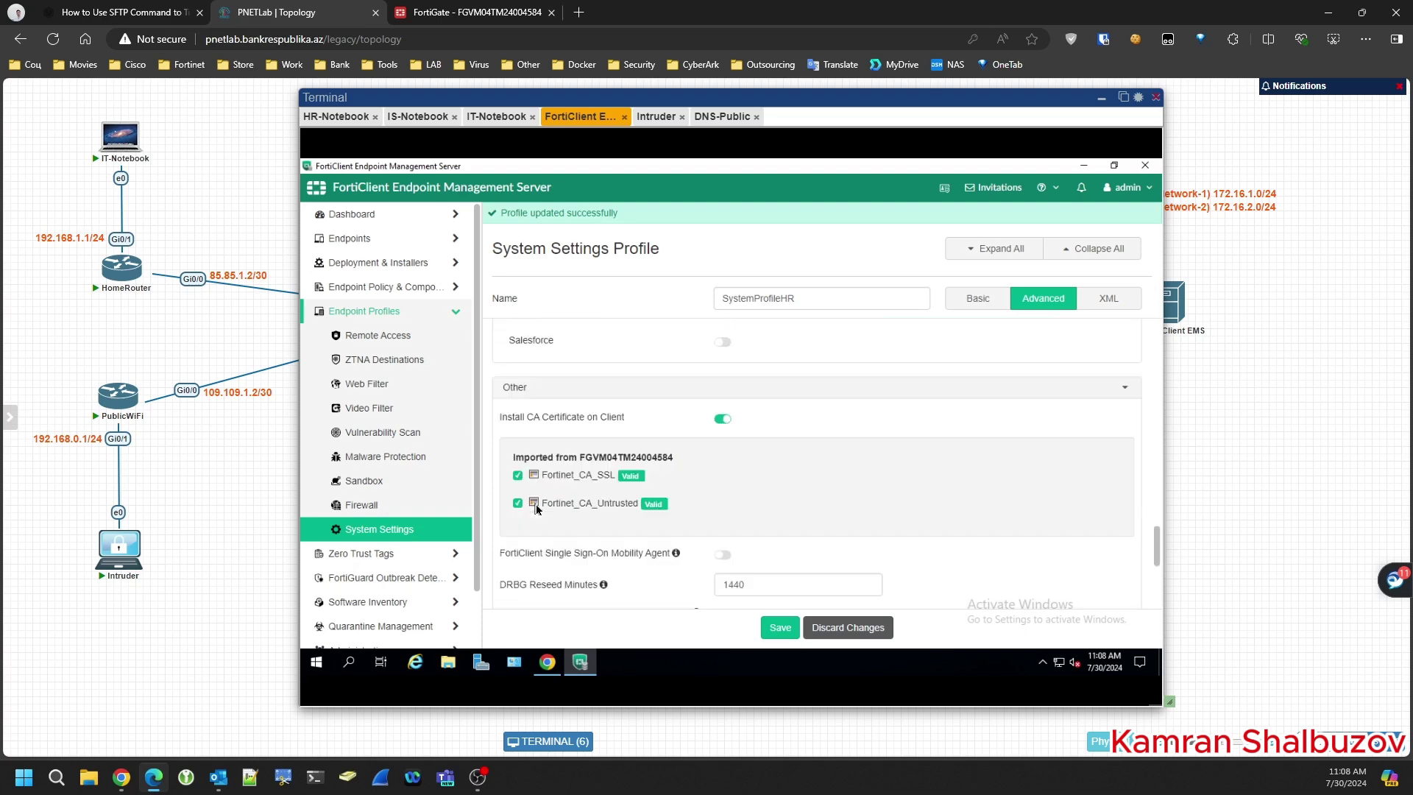
scroll(536, 509, "down", 1)
scroll(536, 510, "down", 3)
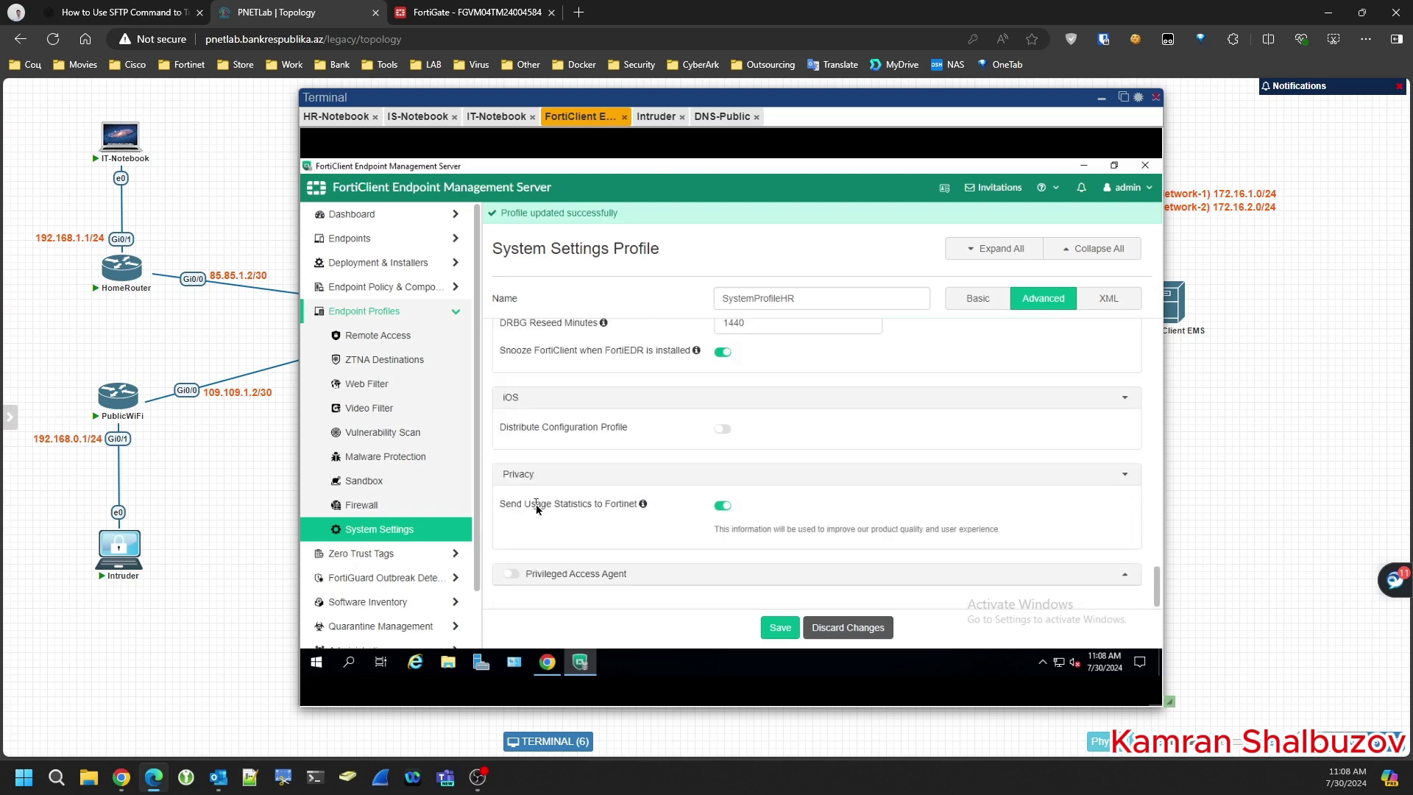
left_click(773, 638)
- Navigate the Endpoint Profiles sidebar to the Web Filter profiles list
left_click(375, 263)
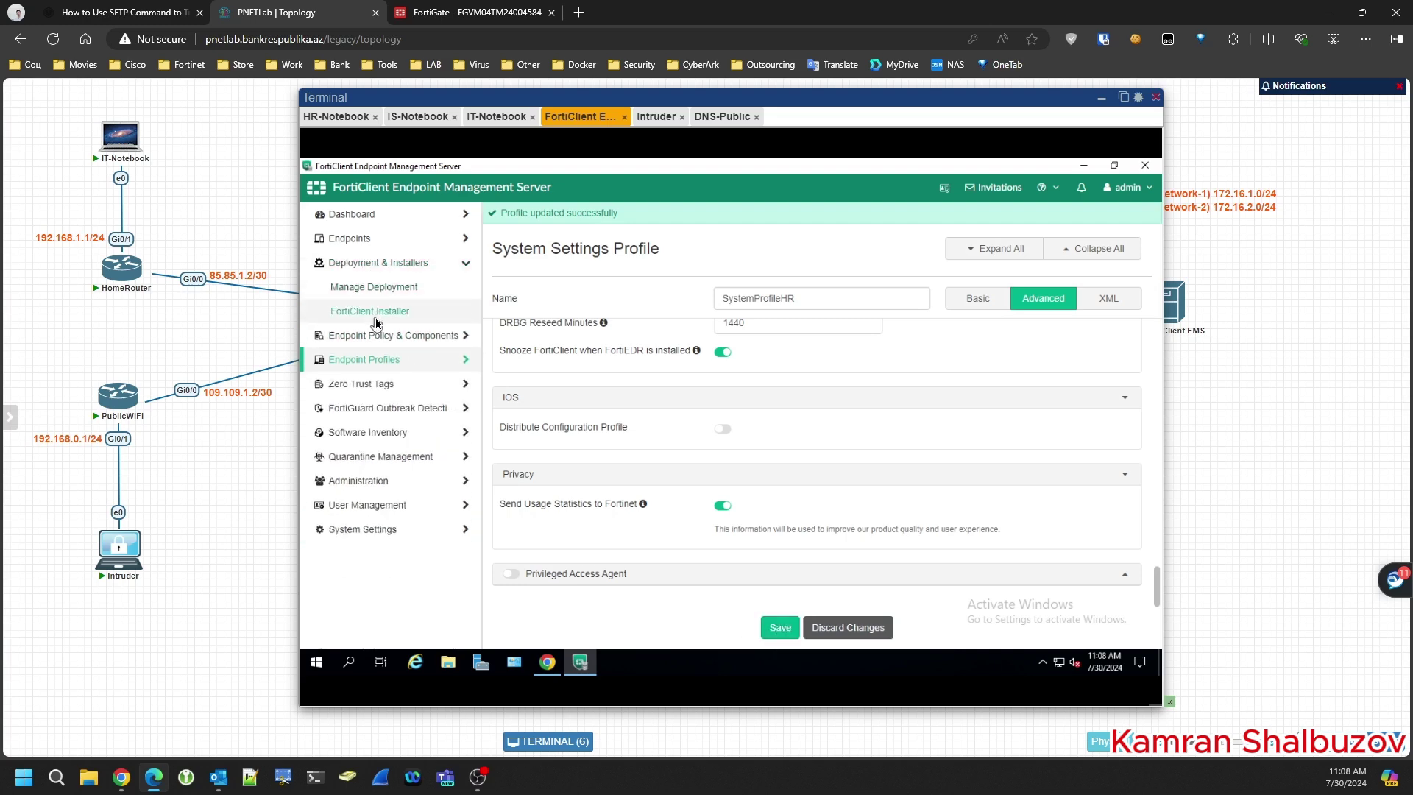
left_click(366, 360)
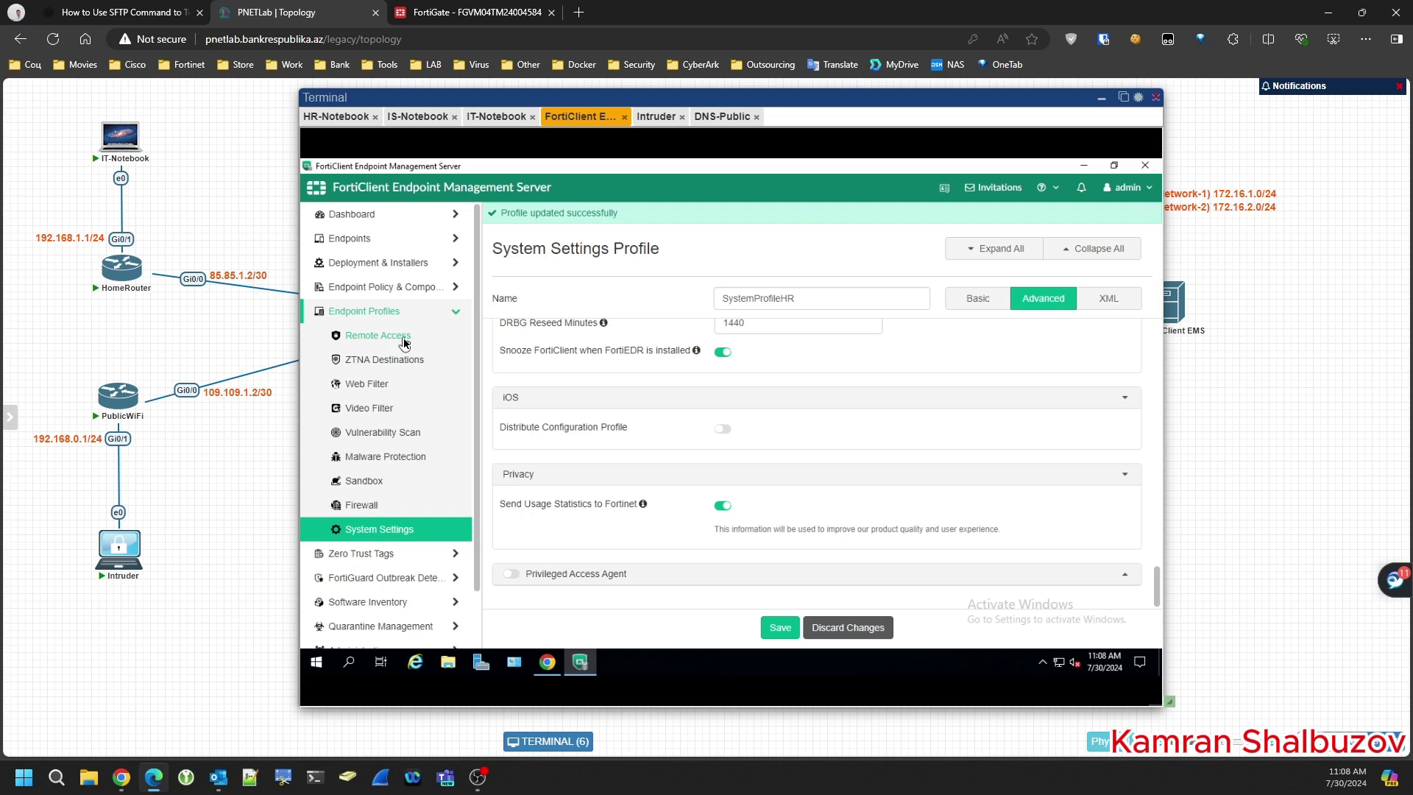
left_click(359, 346)
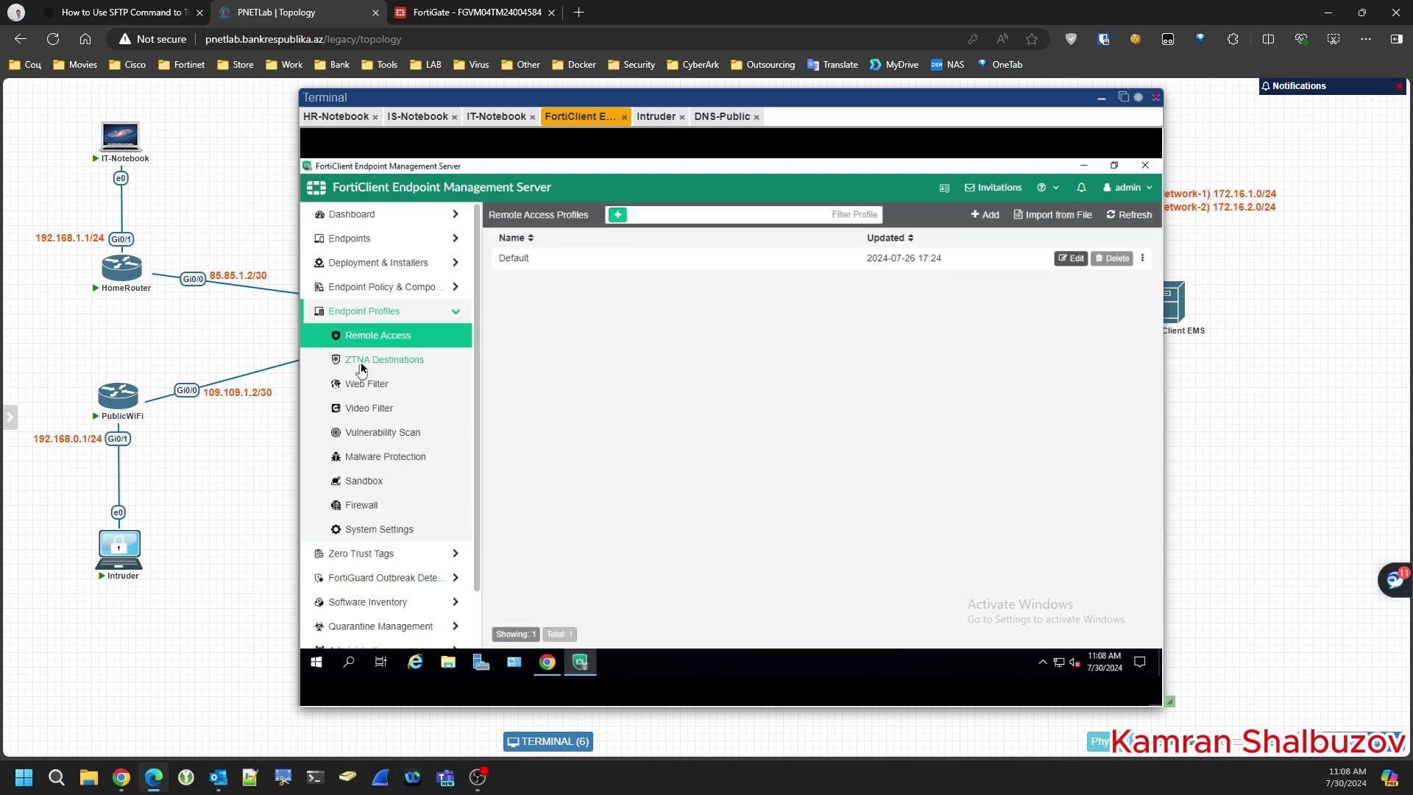
left_click(360, 363)
left_click(366, 386)
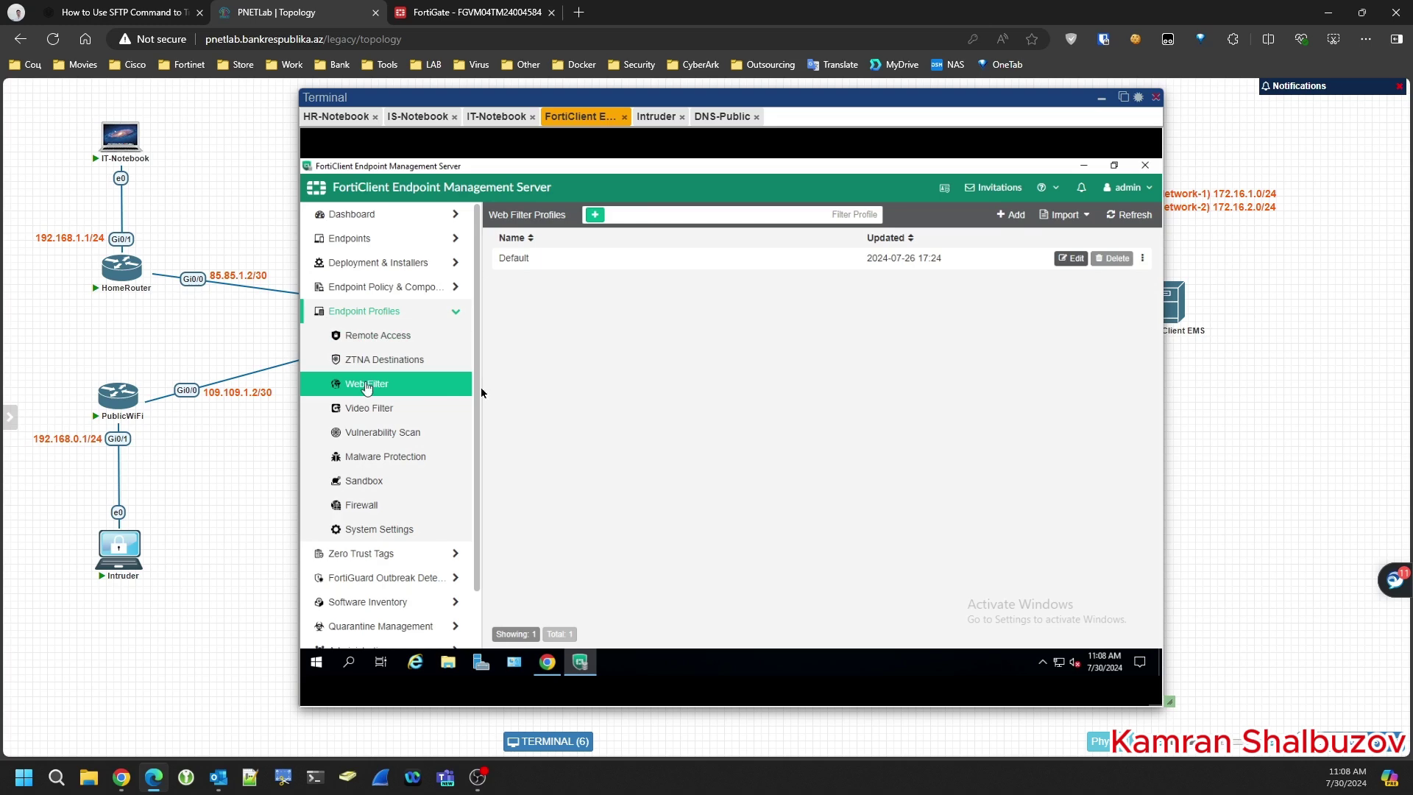
- Add a Web Filter profile named WebFilterForHR in Advanced view, leaving scheduling off
left_click(1013, 216)
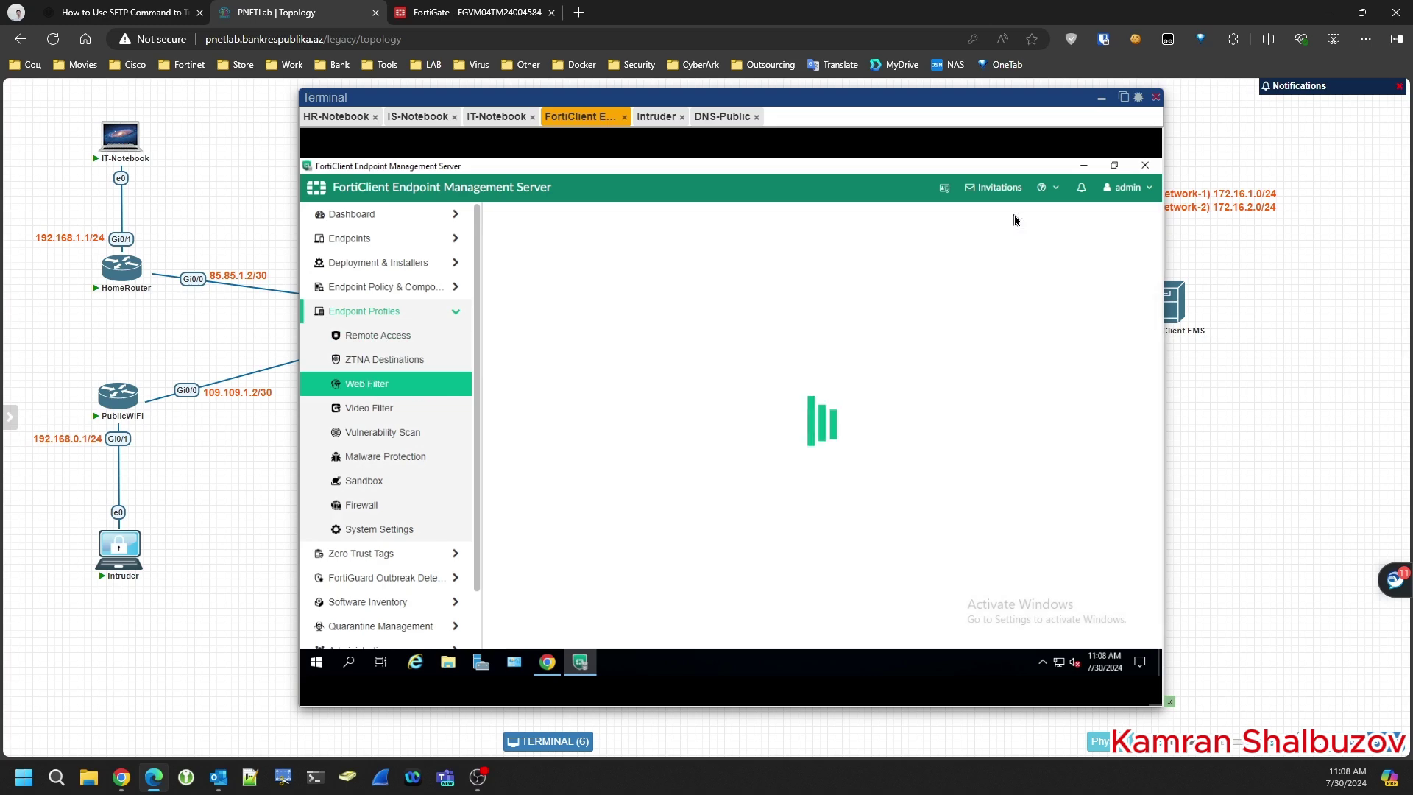
left_click(1038, 278)
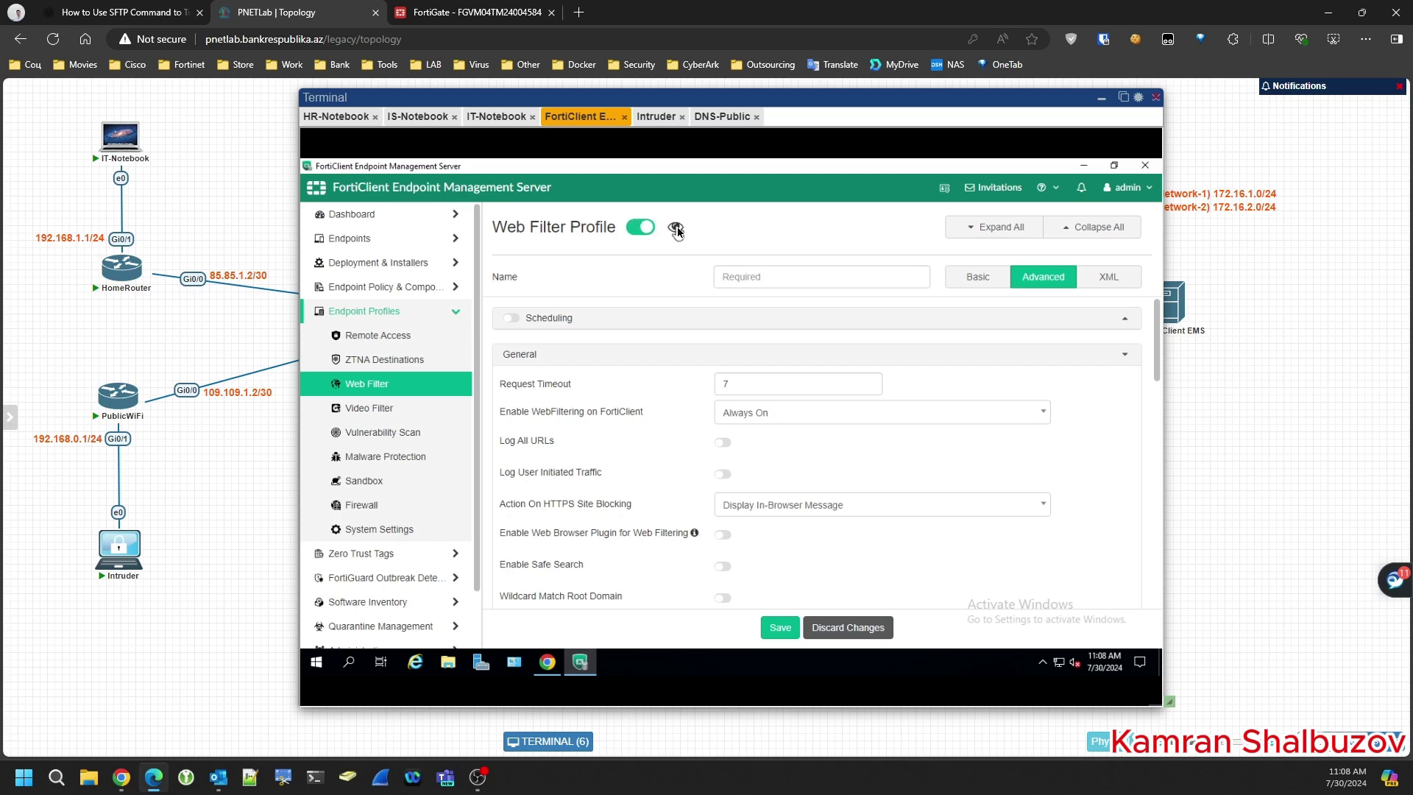
left_click(747, 283)
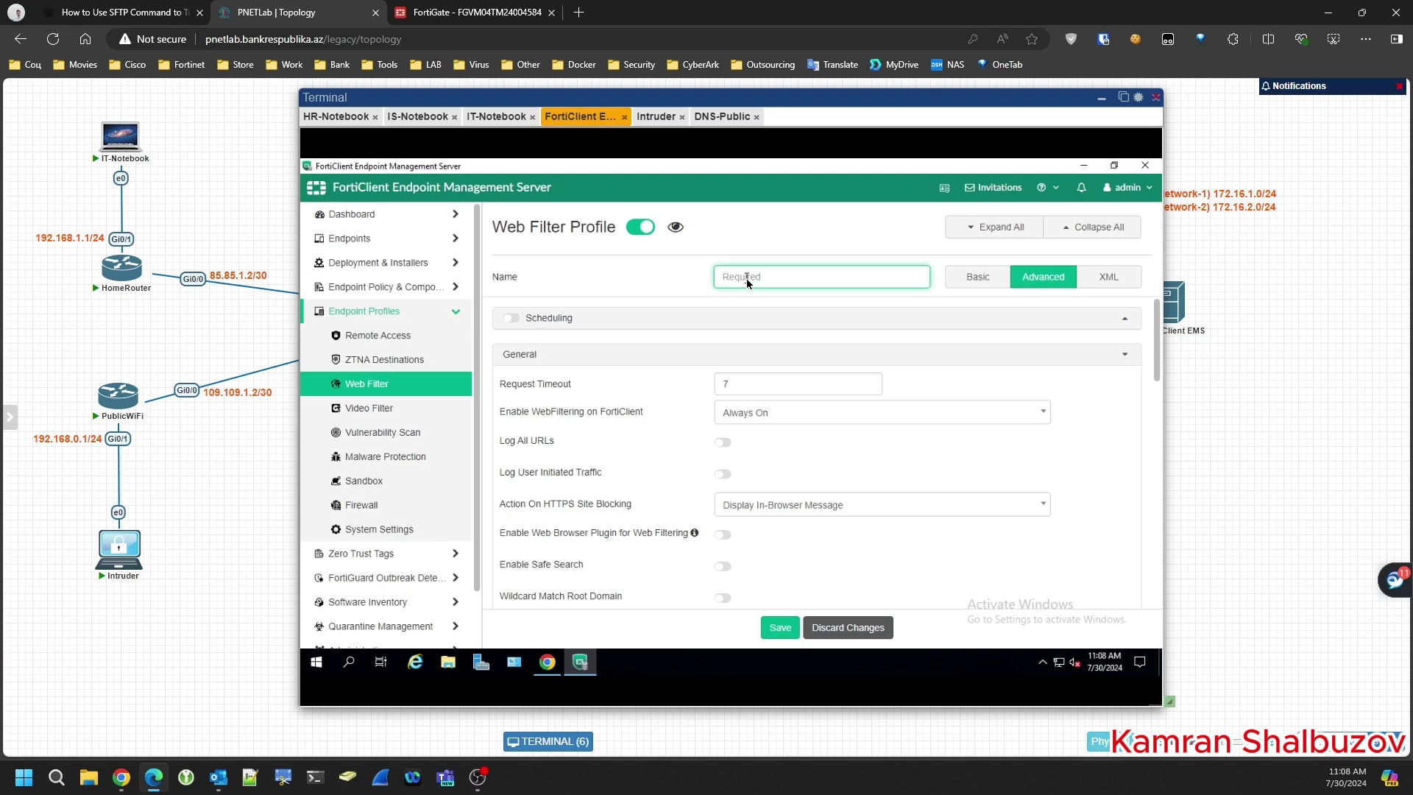
type("WebFilterForHR")
left_click(511, 318)
left_click(510, 318)
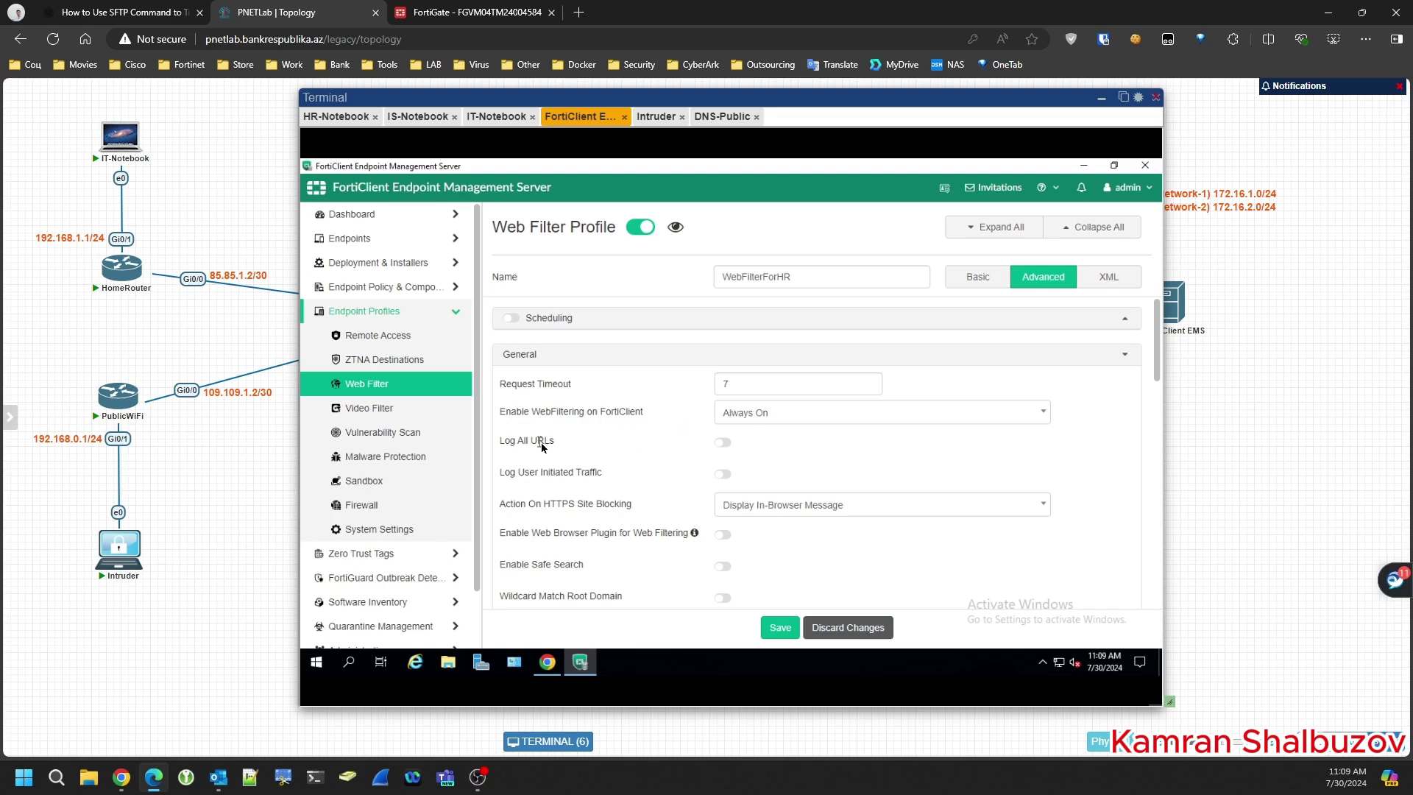
- Enable Log All URLs and Log User Initiated Traffic, leaving the browser plugin off
left_click(722, 443)
scroll(603, 443, "down", 1)
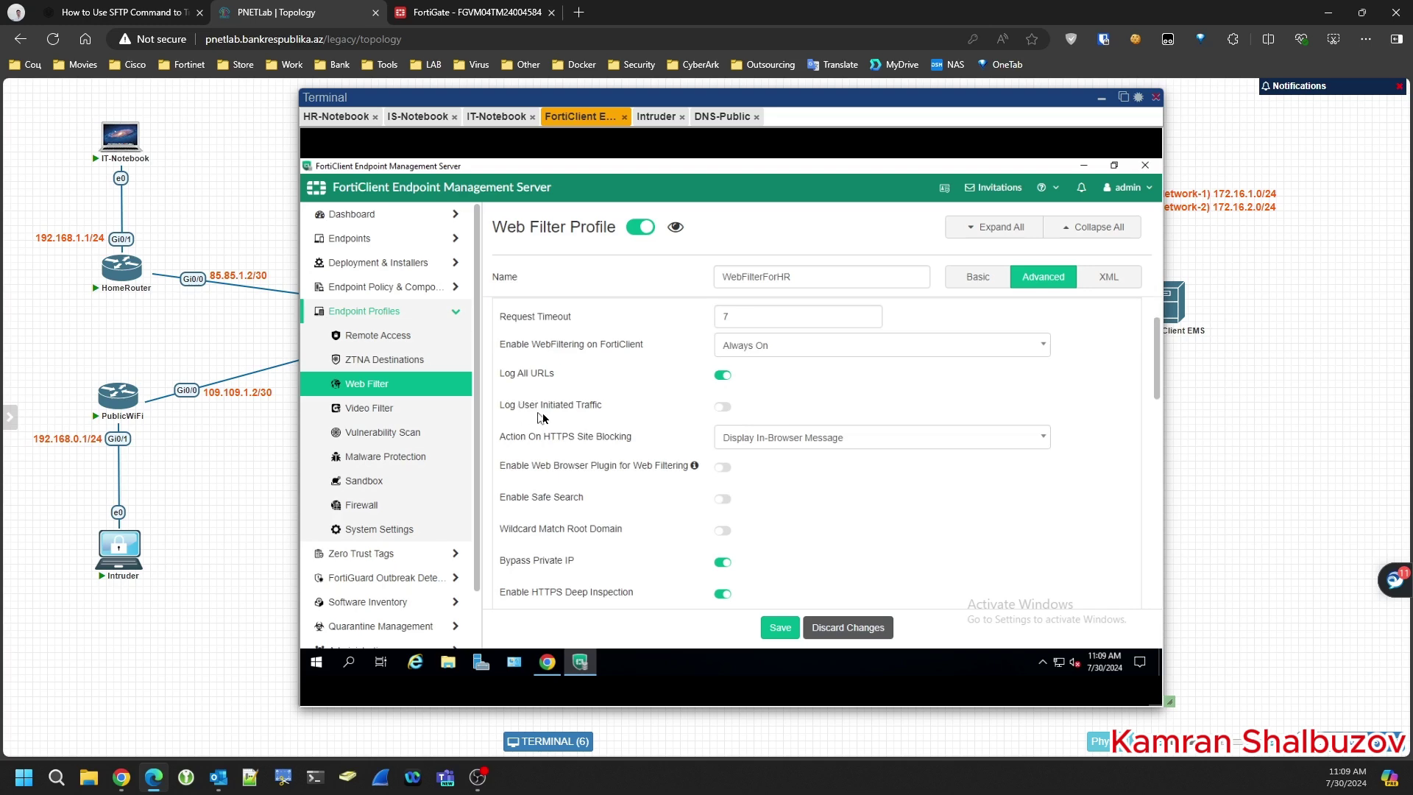
left_click(721, 407)
mouse_move(696, 469)
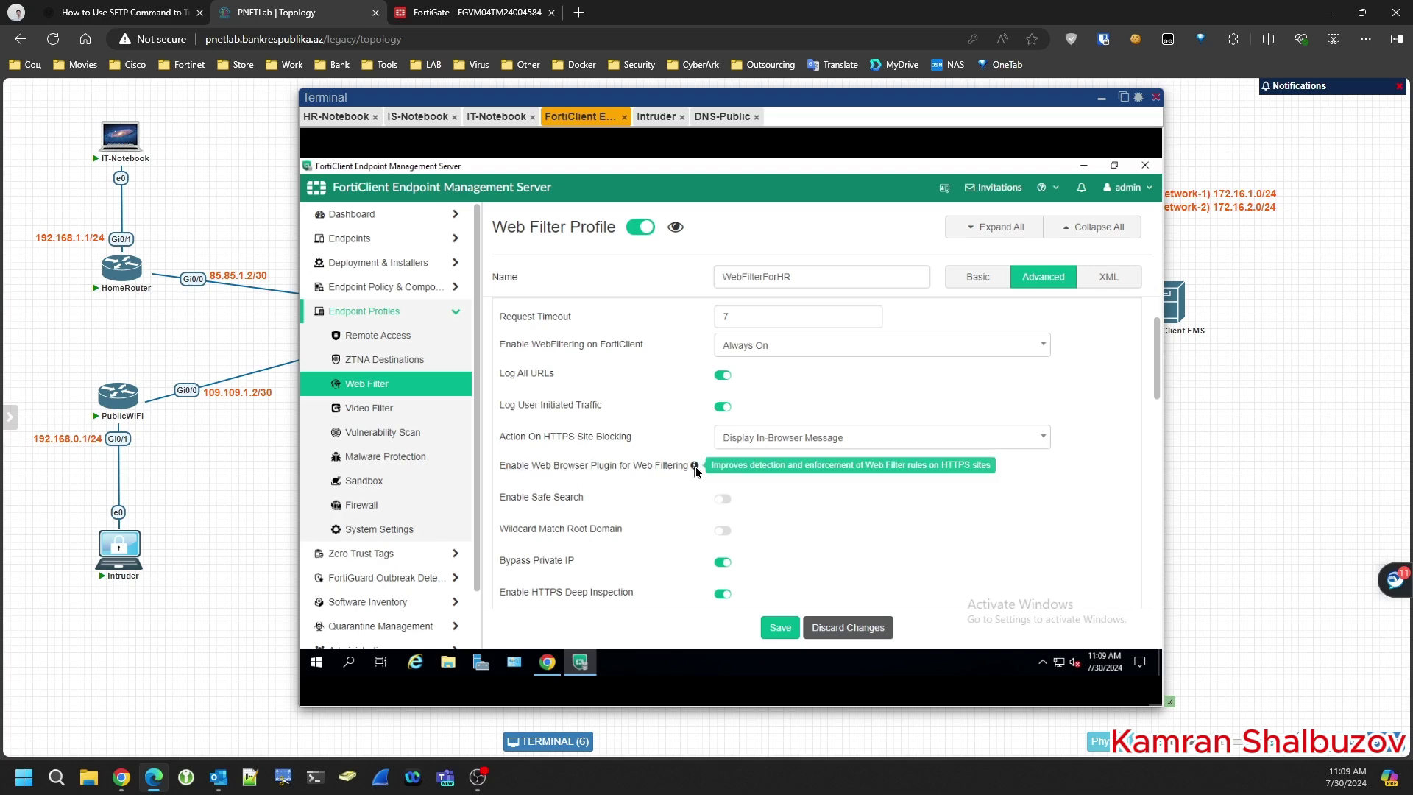
left_click(718, 468)
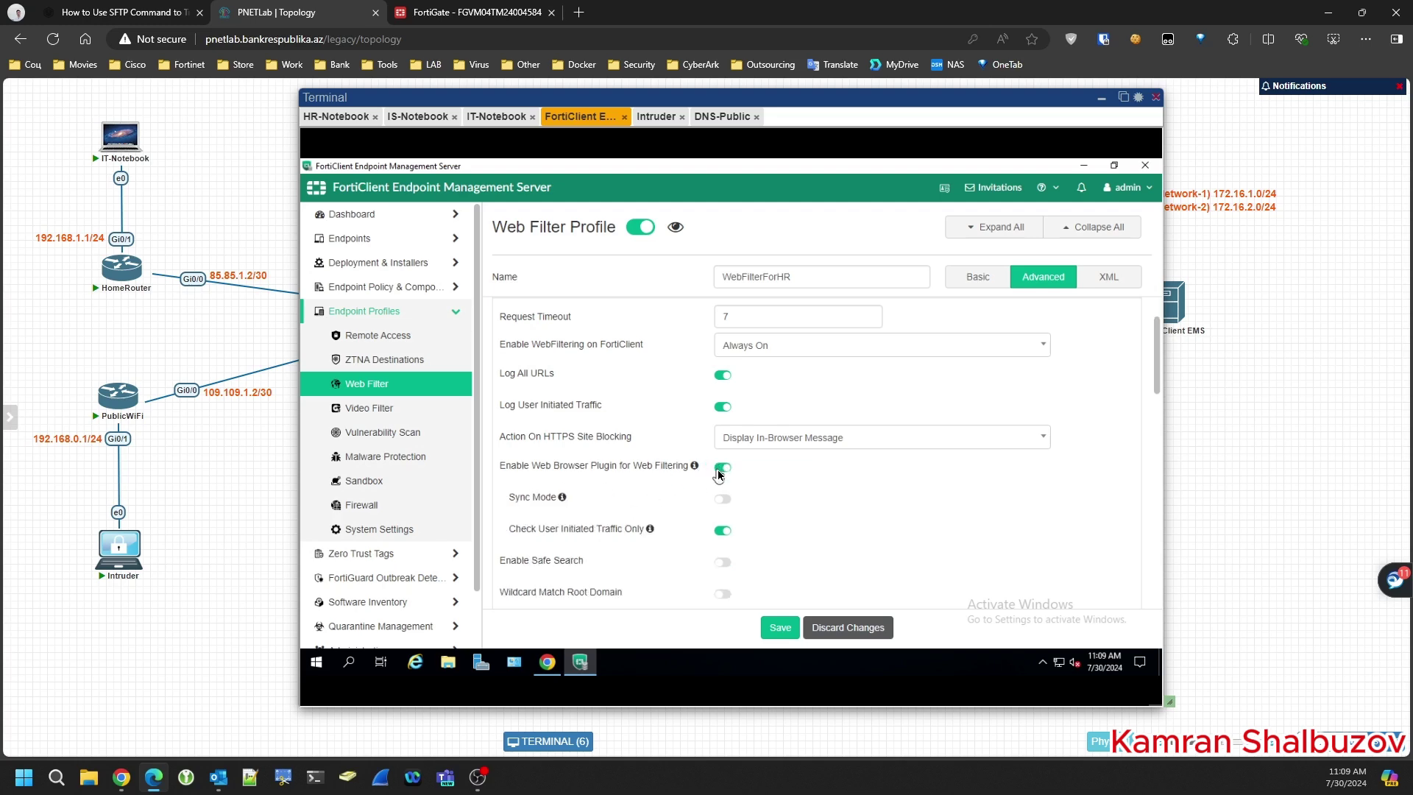
left_click(723, 469)
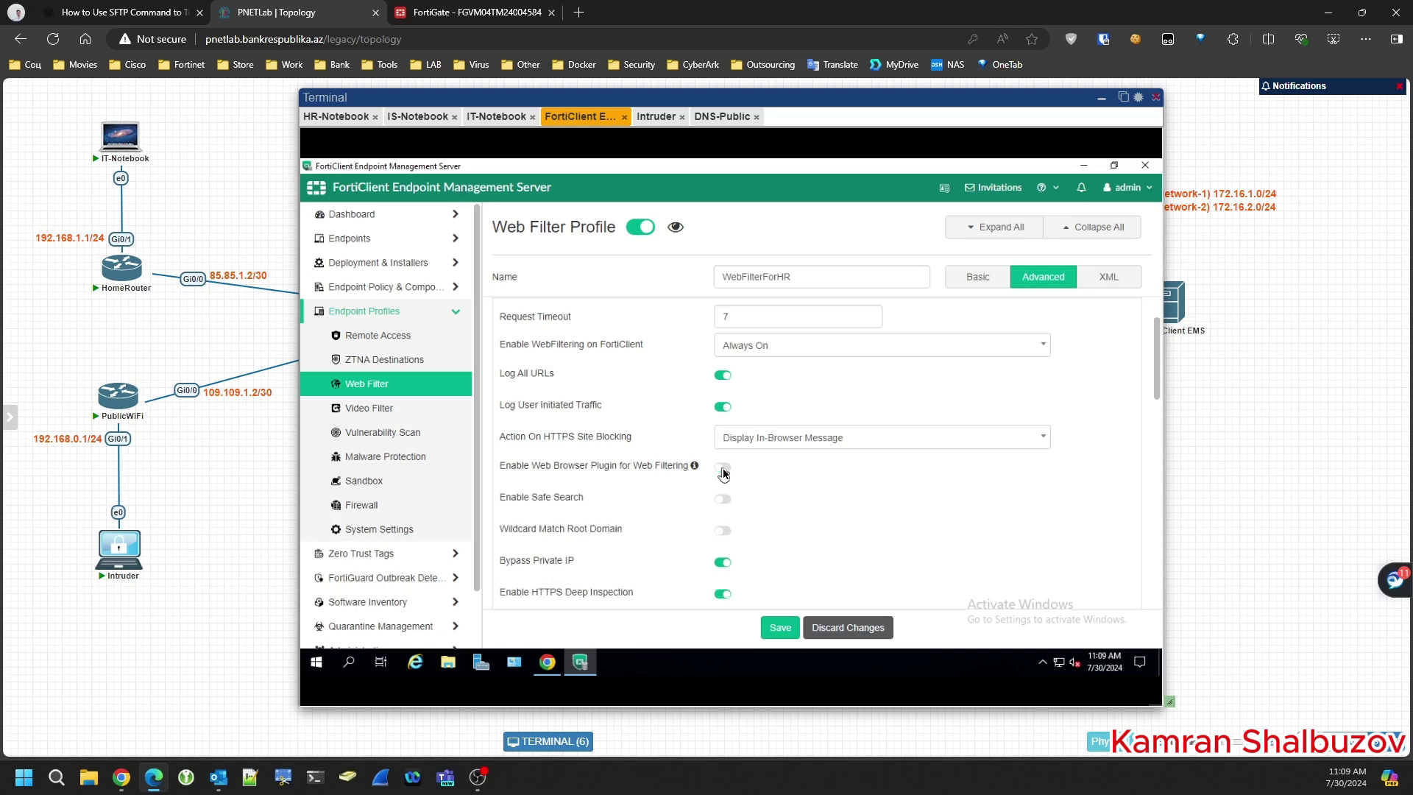
- Review the categories, keeping Potentially Liable on Block, and save the WebFilterForHR profile
scroll(662, 492, "down", 1)
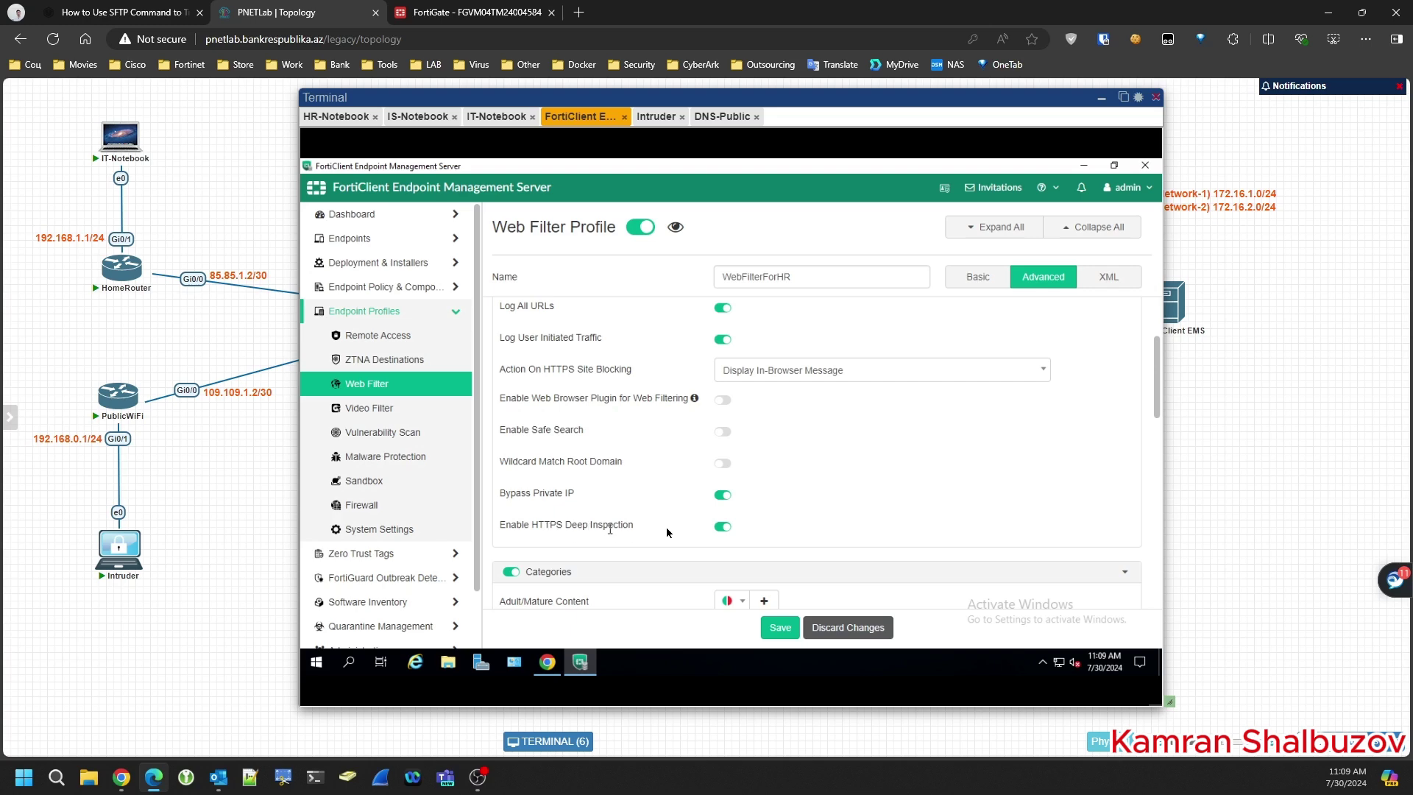
scroll(855, 479, "down", 2)
scroll(855, 480, "down", 1)
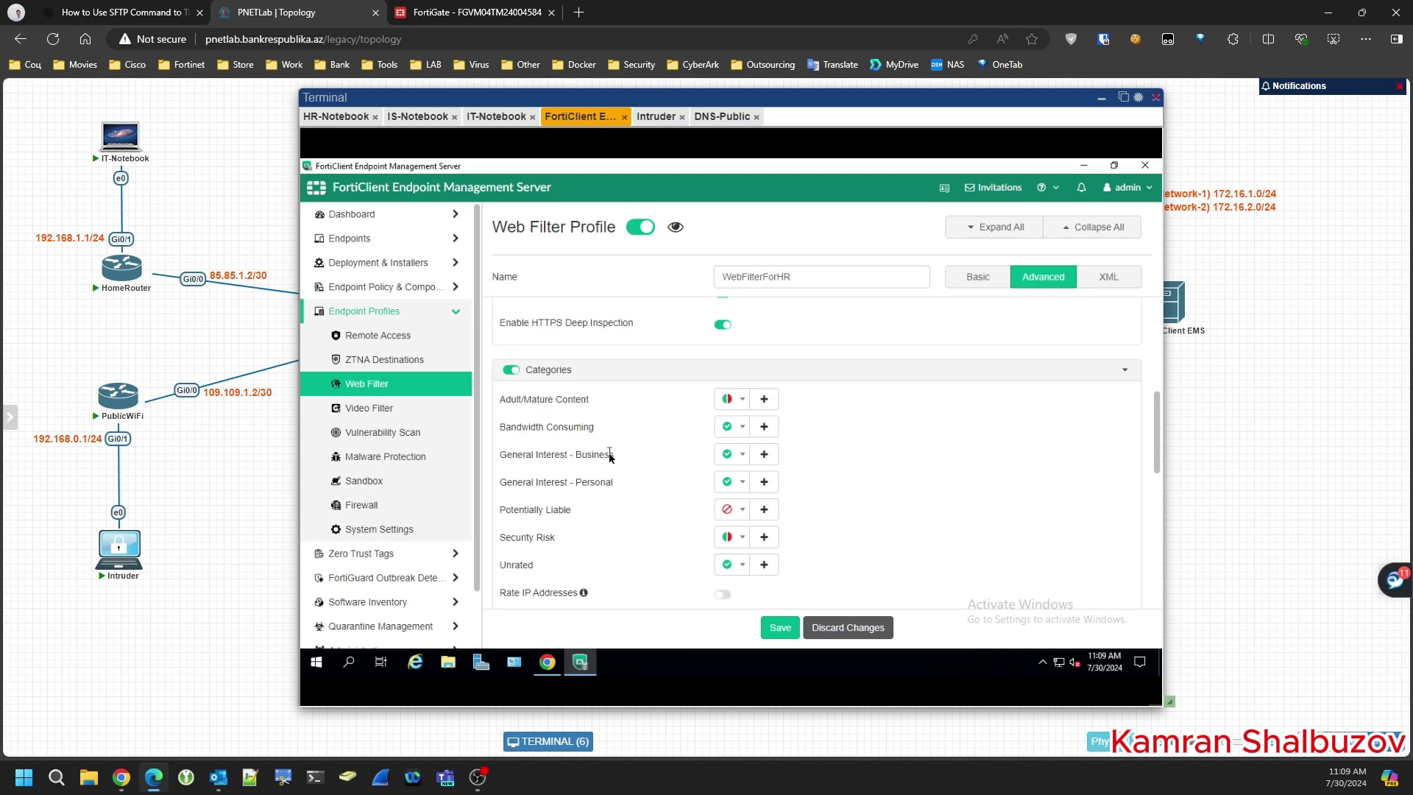
scroll(611, 457, "down", 1)
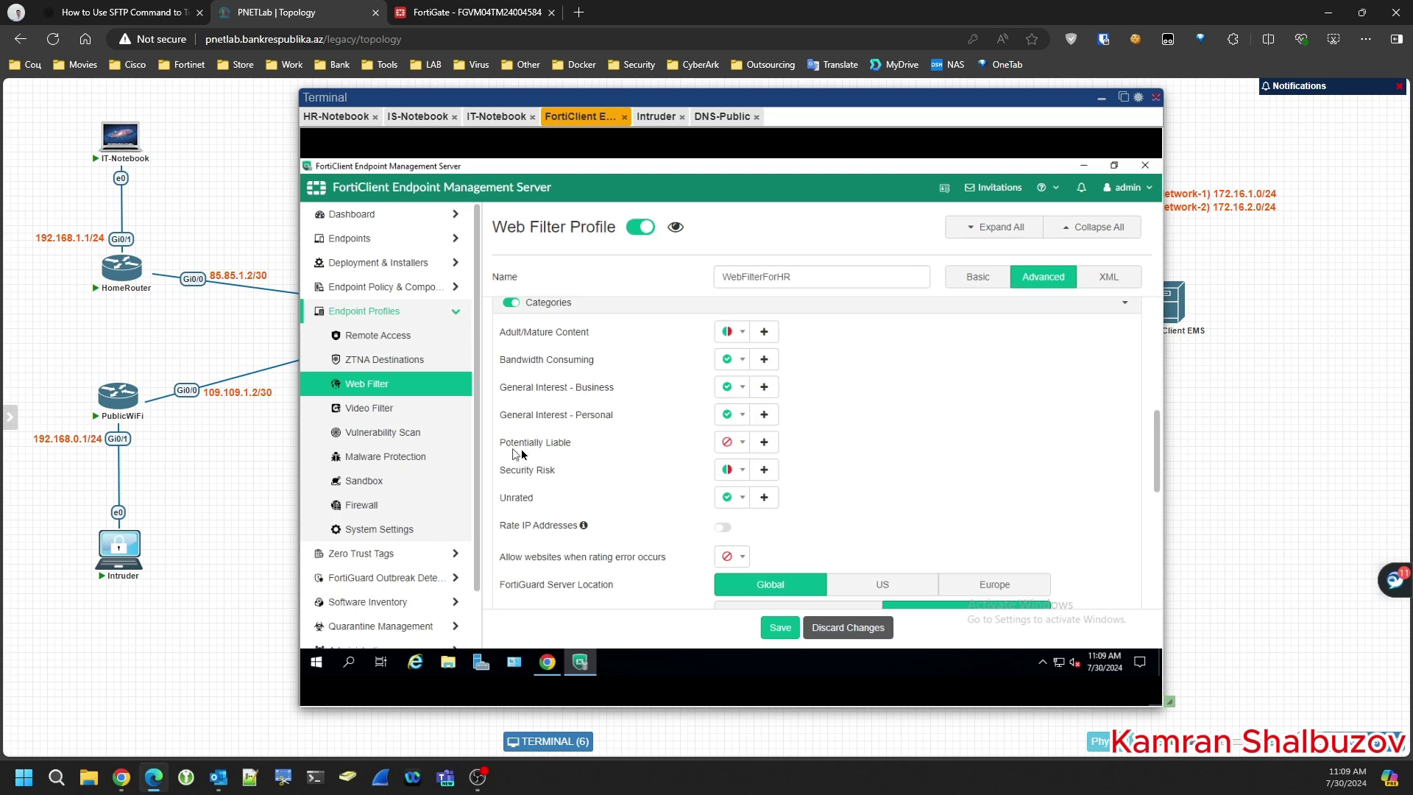
left_click(742, 443)
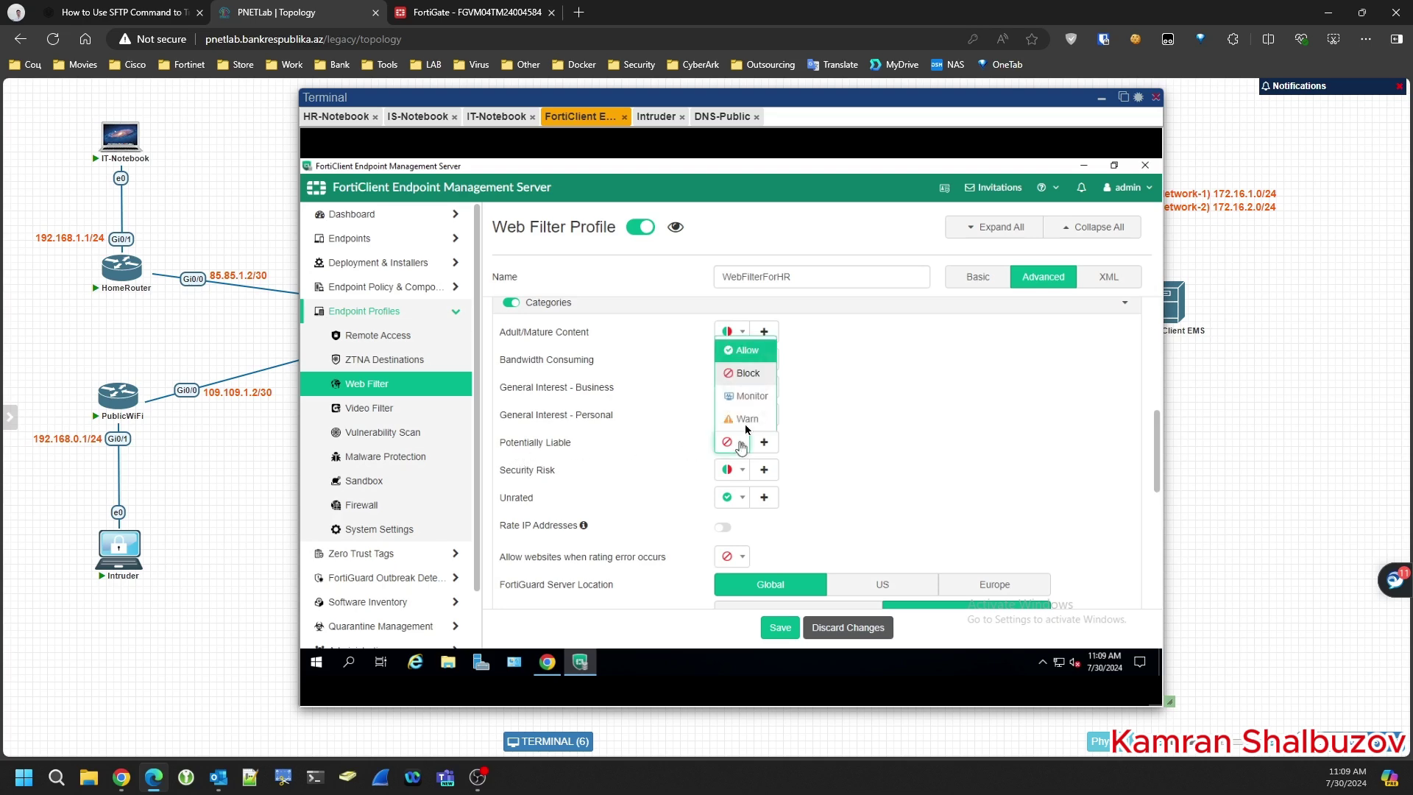
left_click(886, 396)
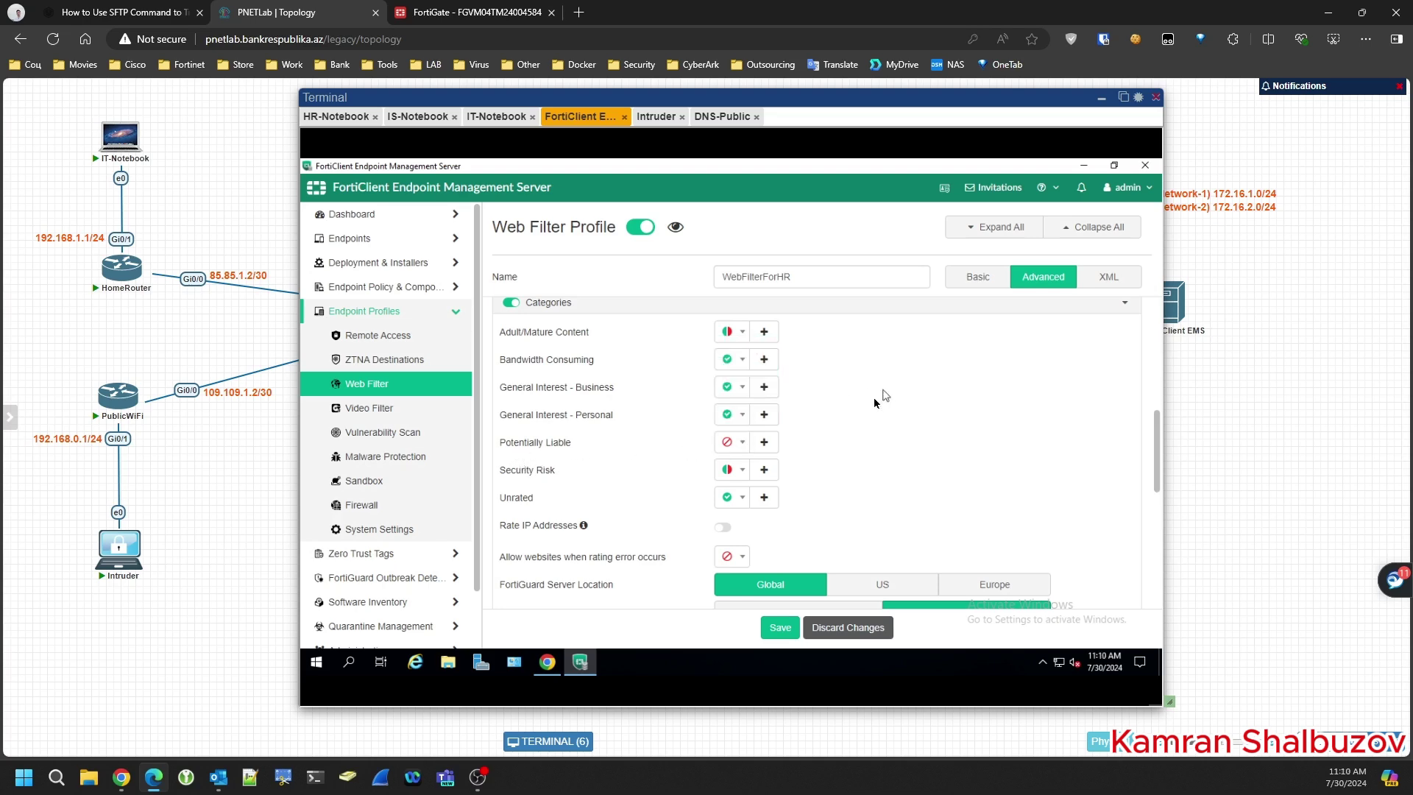
left_click(766, 388)
left_click(768, 389)
scroll(548, 475, "down", 2)
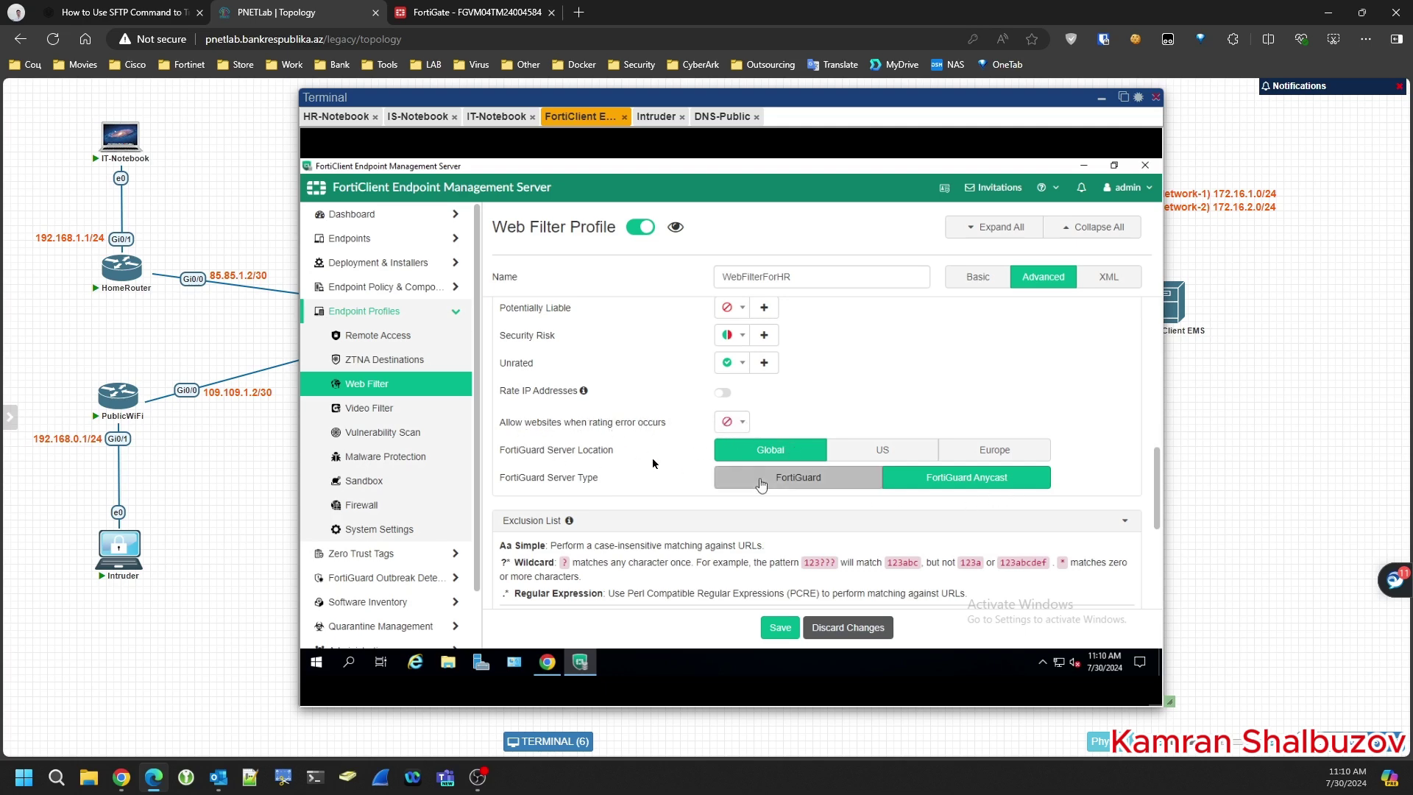
scroll(653, 462, "down", 2)
scroll(653, 460, "down", 2)
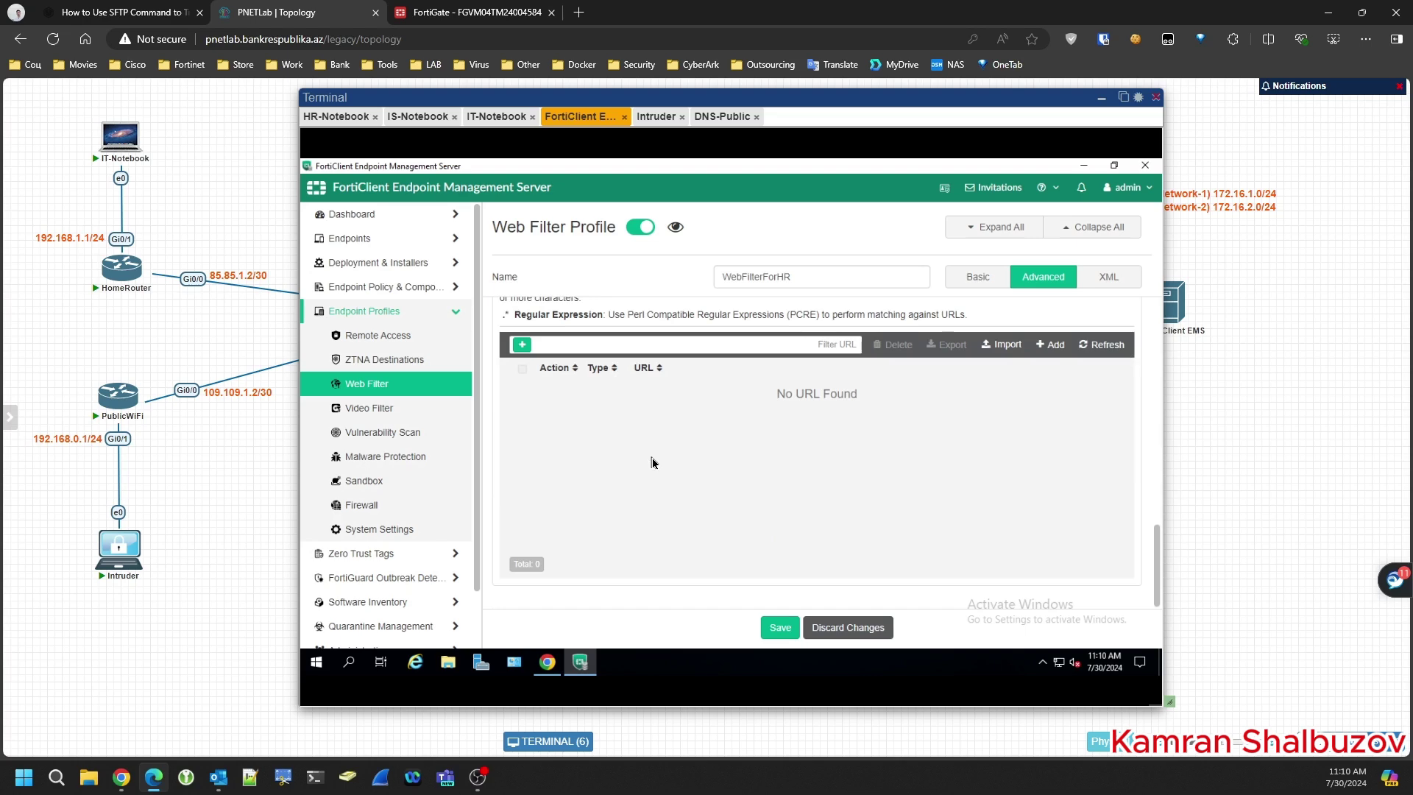
left_click(785, 630)
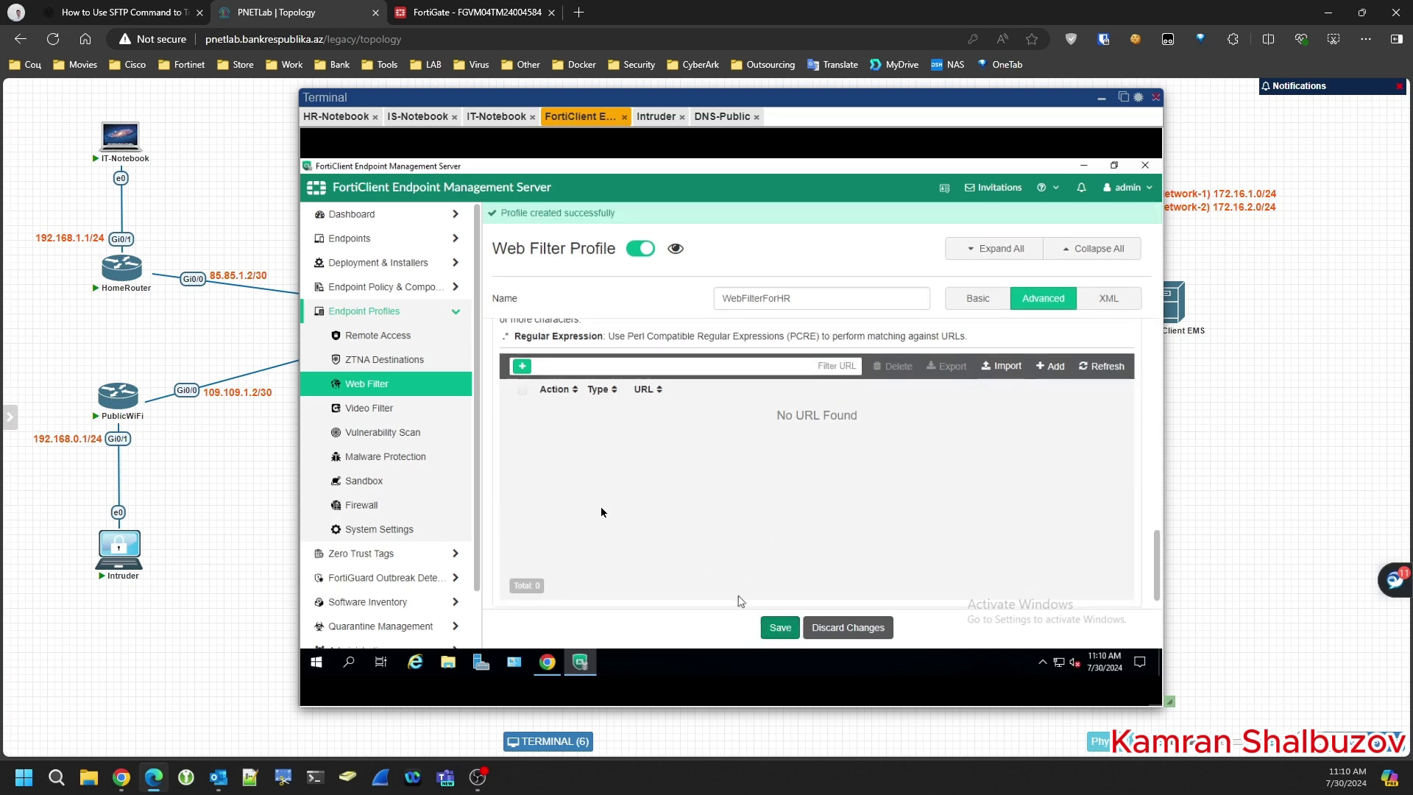
- Start a new endpoint policy named EPolicyForHR, keeping Default as the VPN profile
left_click(360, 286)
left_click(360, 315)
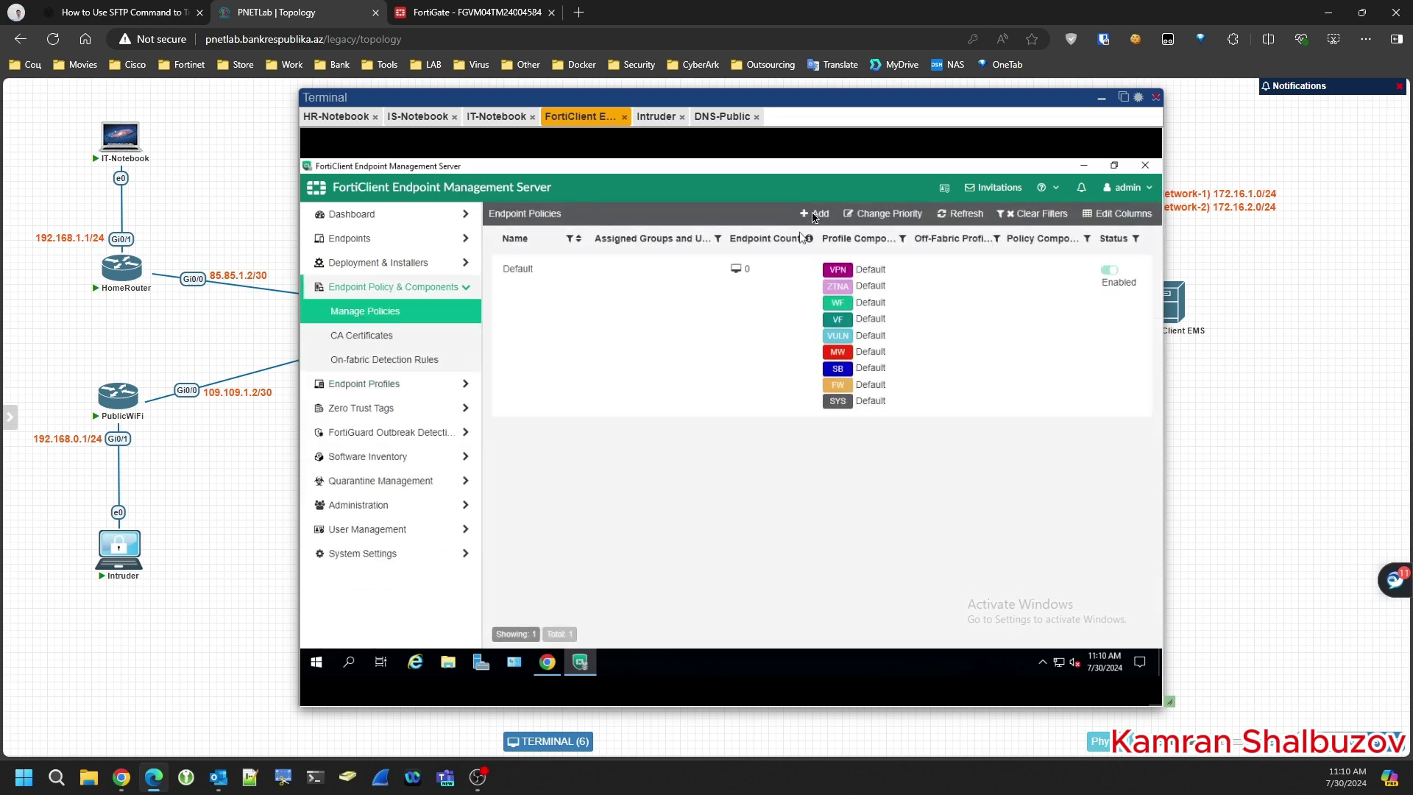
left_click(814, 214)
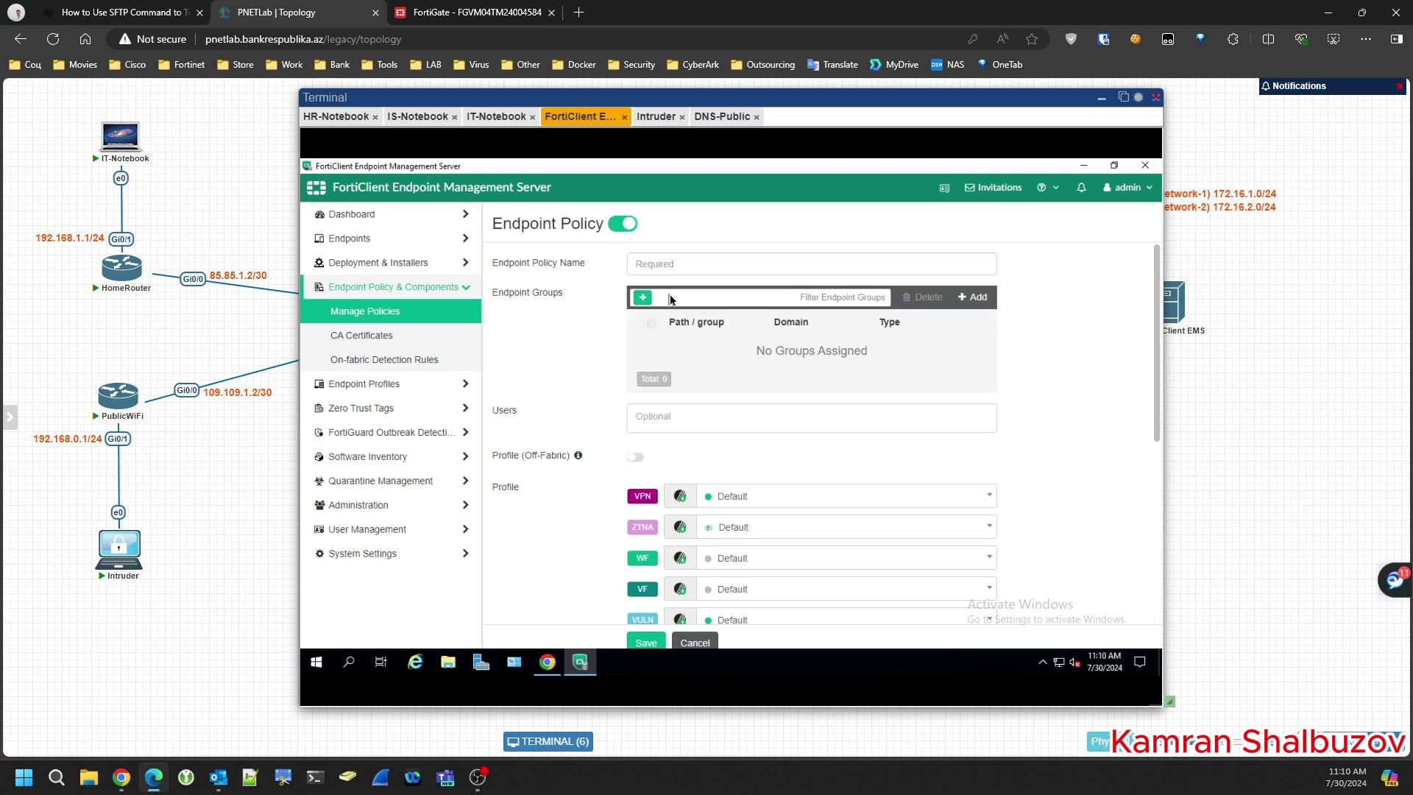
left_click(670, 265)
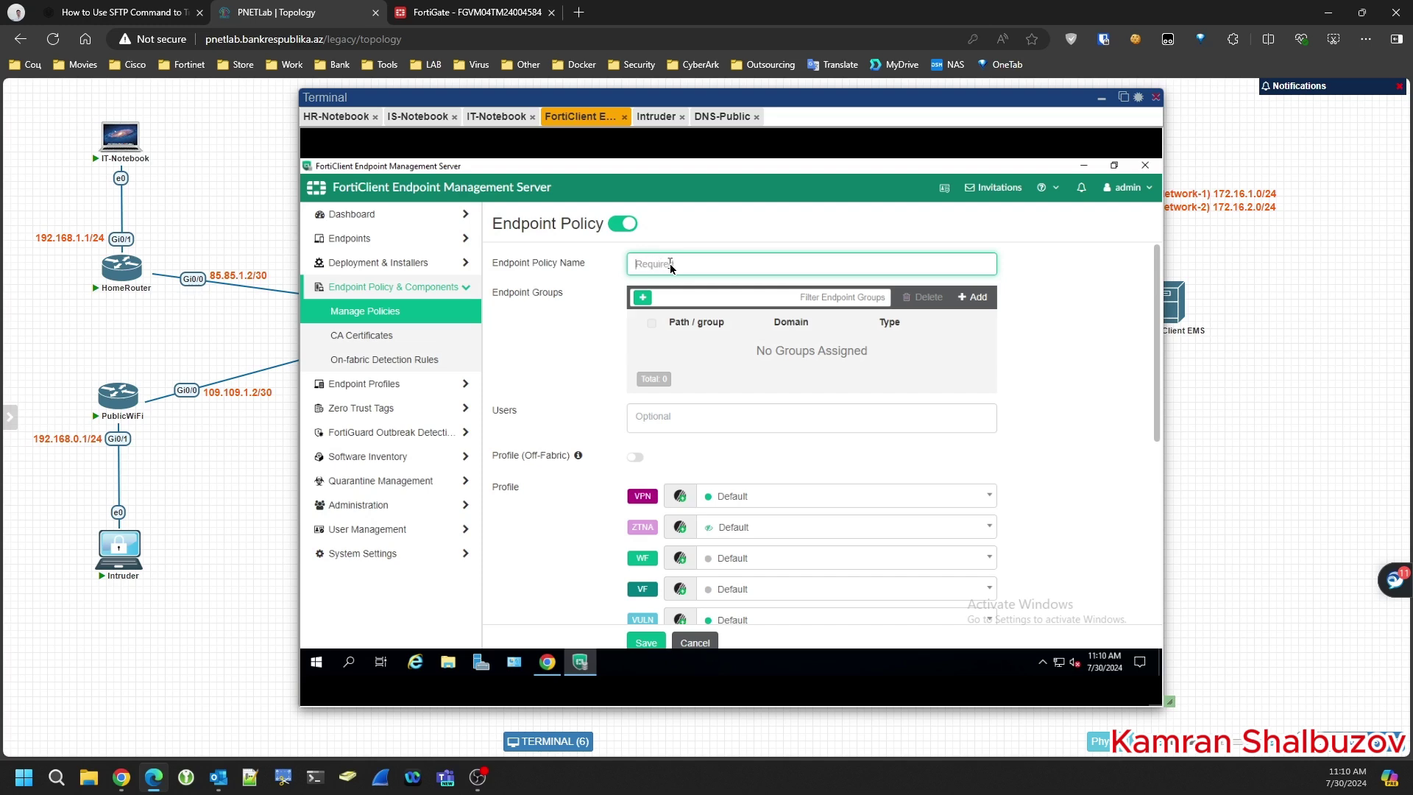
type("EPolicyForHR")
scroll(883, 456, "down", 1)
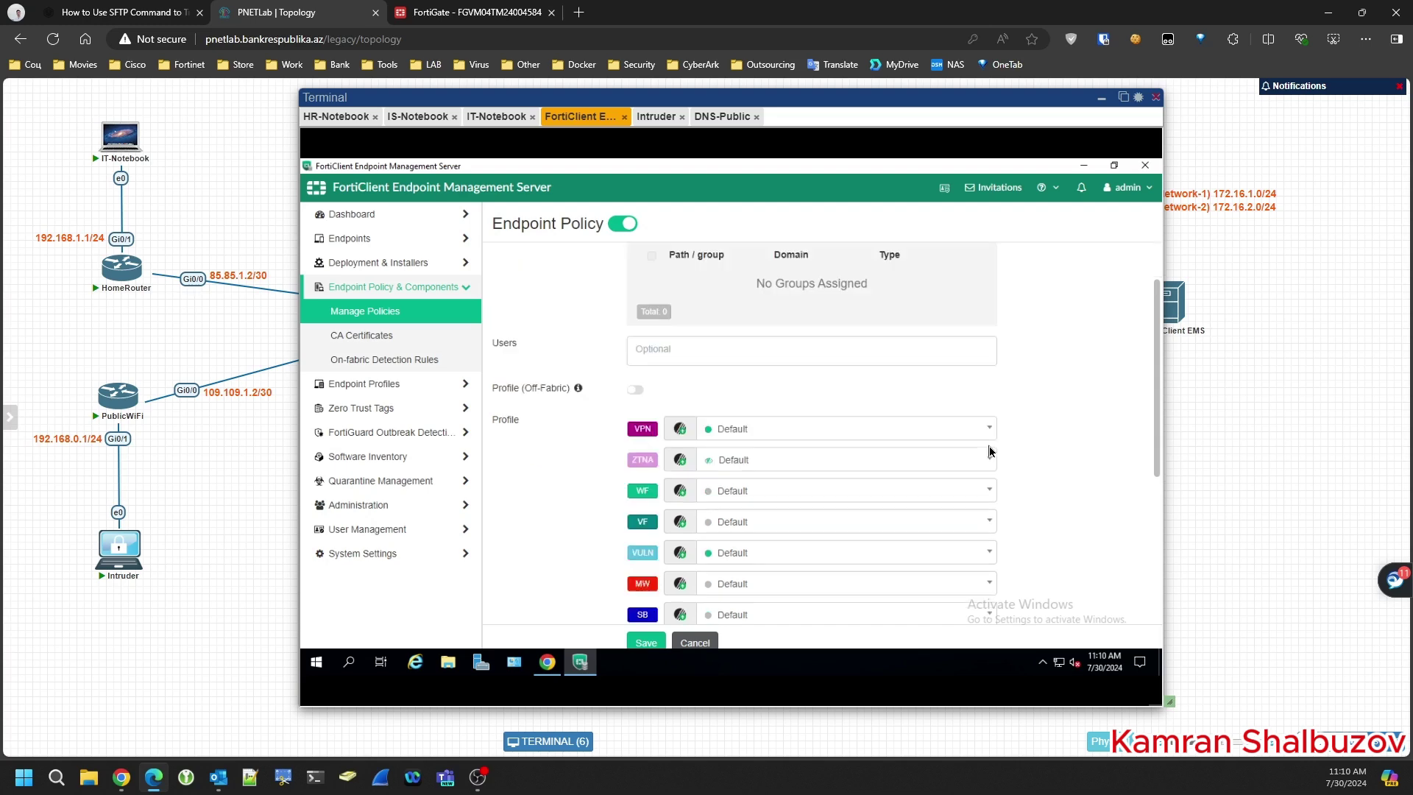
scroll(814, 457, "down", 2)
left_click(726, 298)
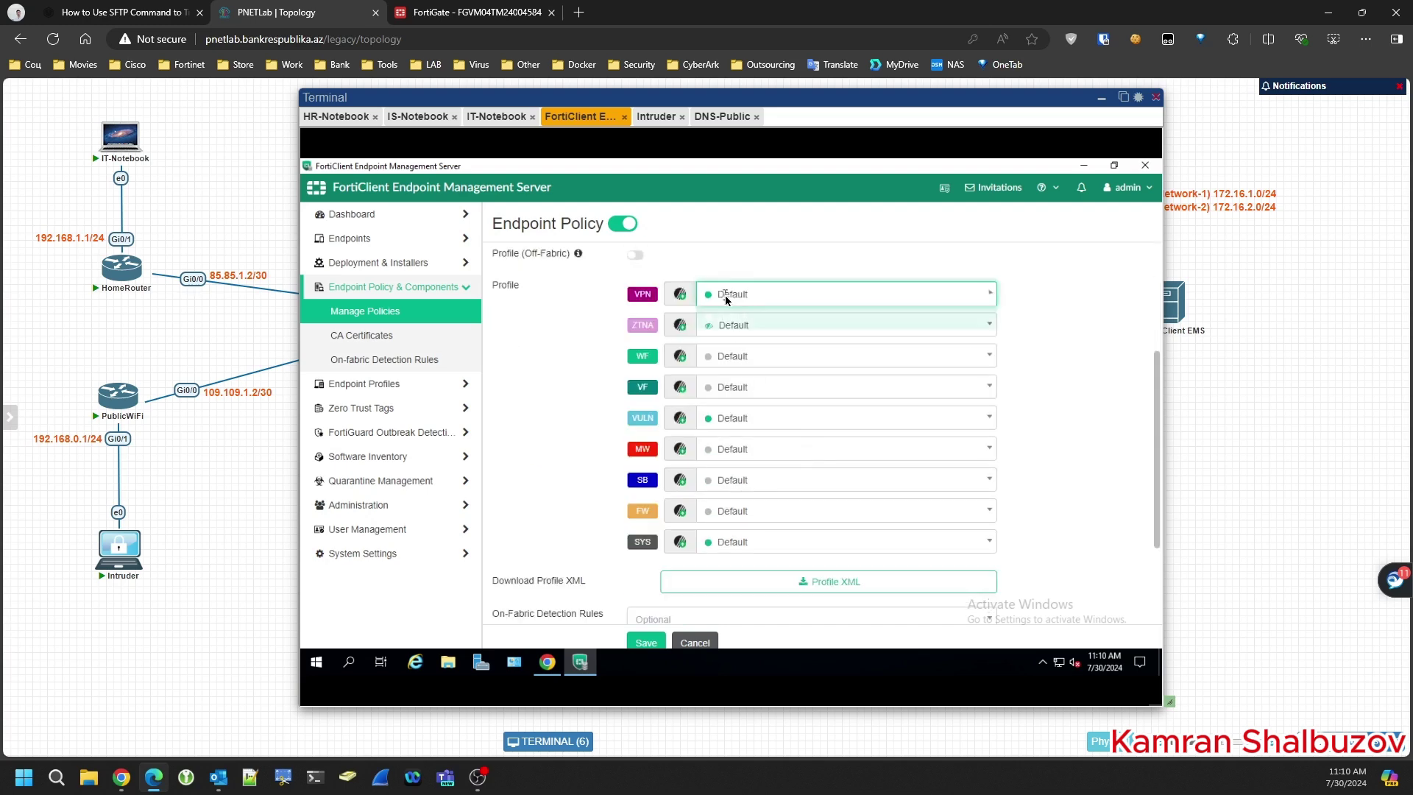
left_click(739, 319)
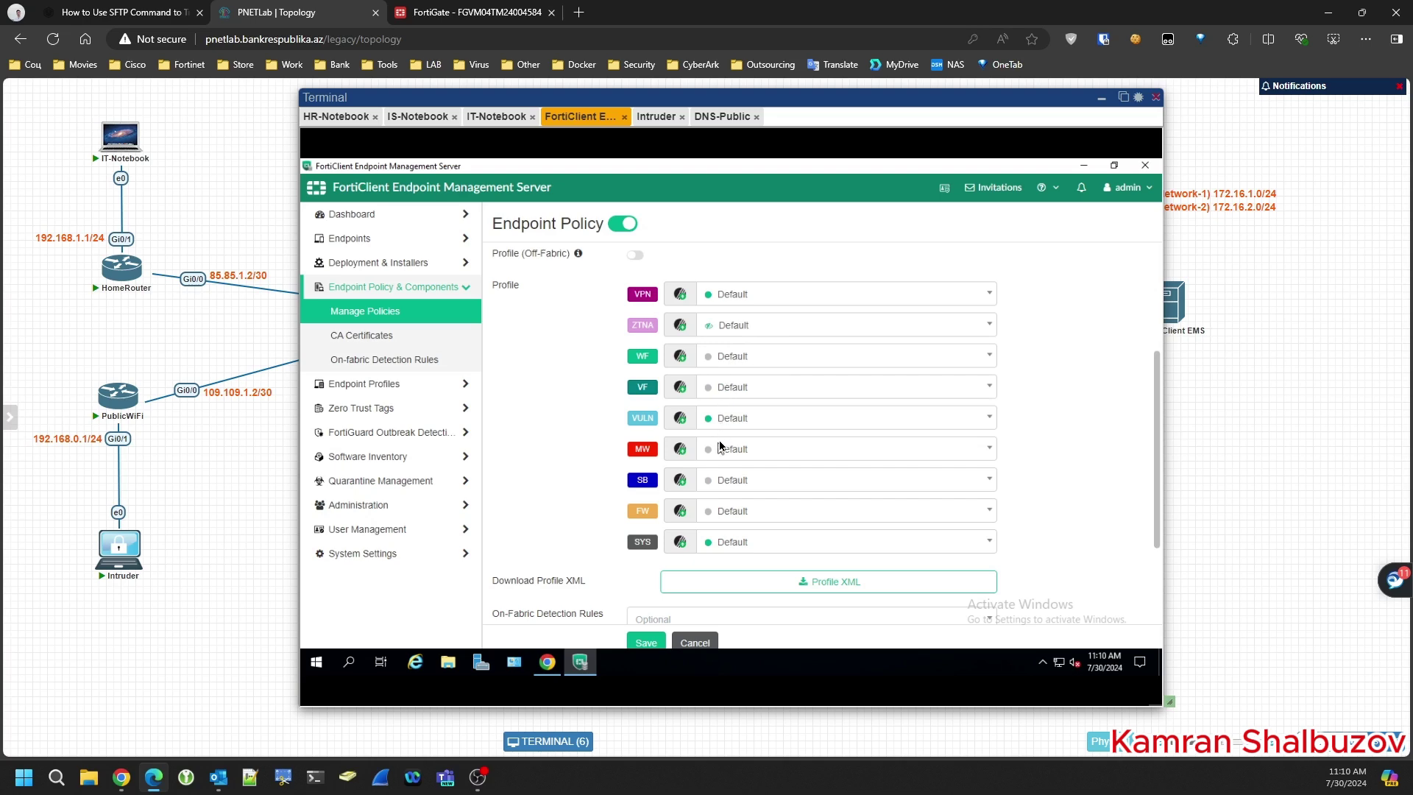
- Assign WebFilterForHR and SystemProfileHR as the web filter and system profiles, then save the policy
left_click(731, 358)
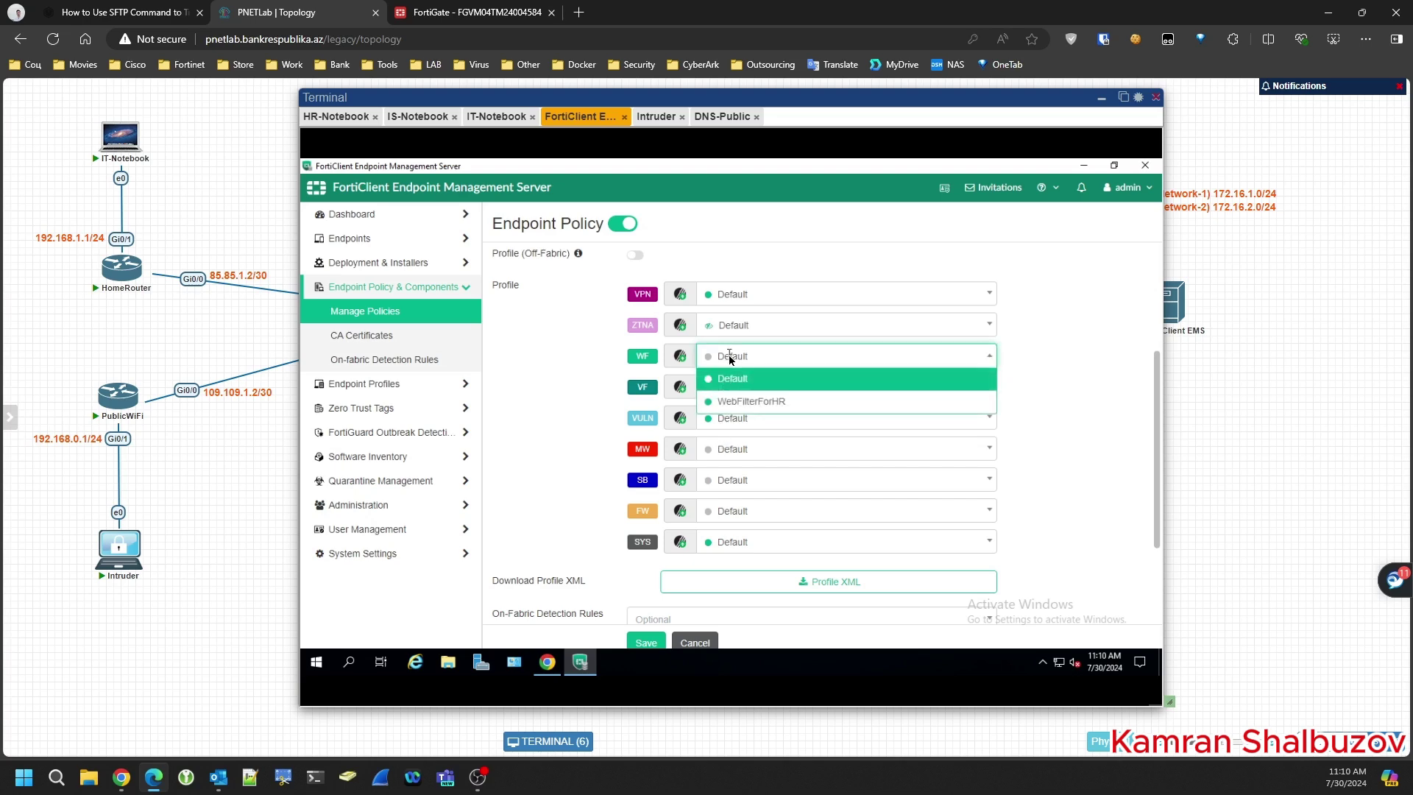
left_click(757, 402)
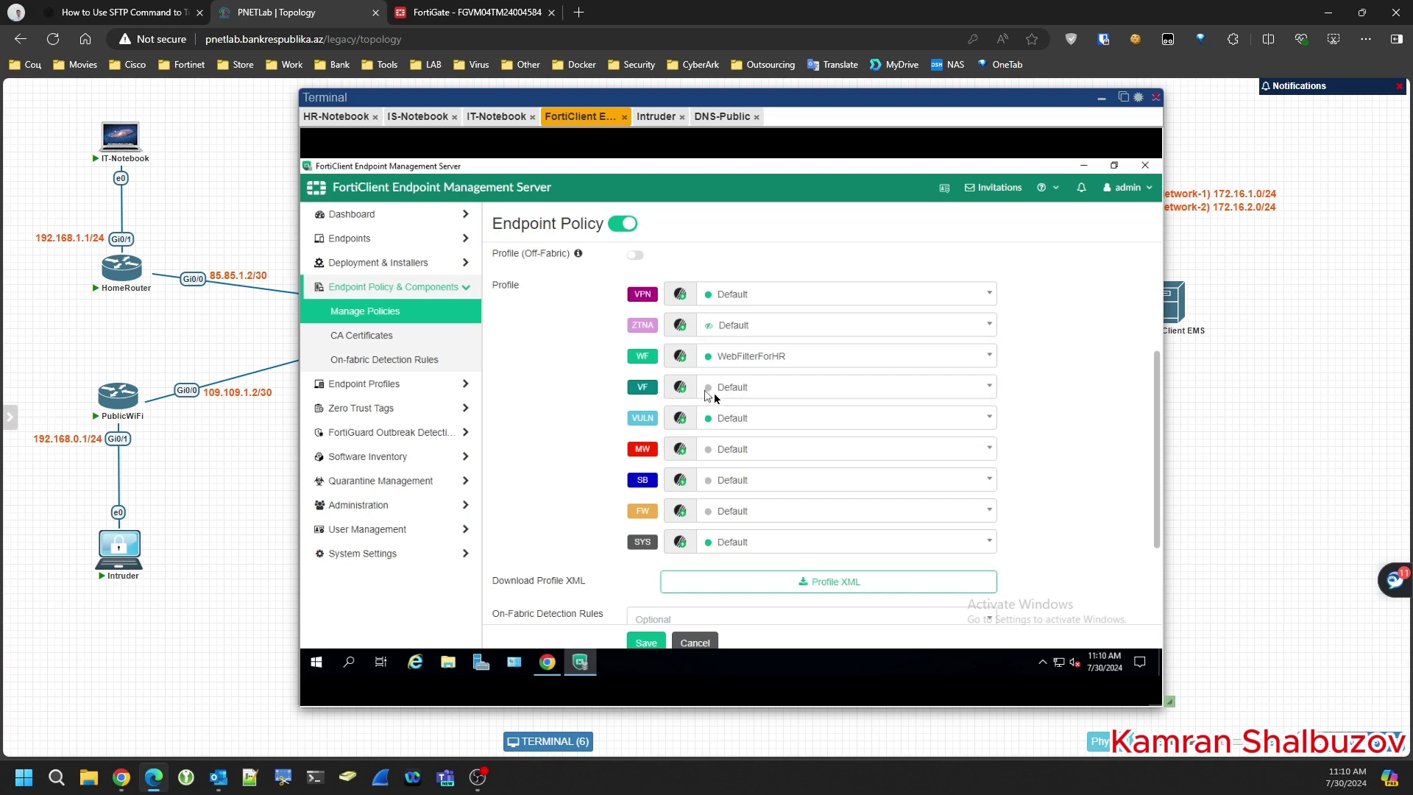
left_click(749, 449)
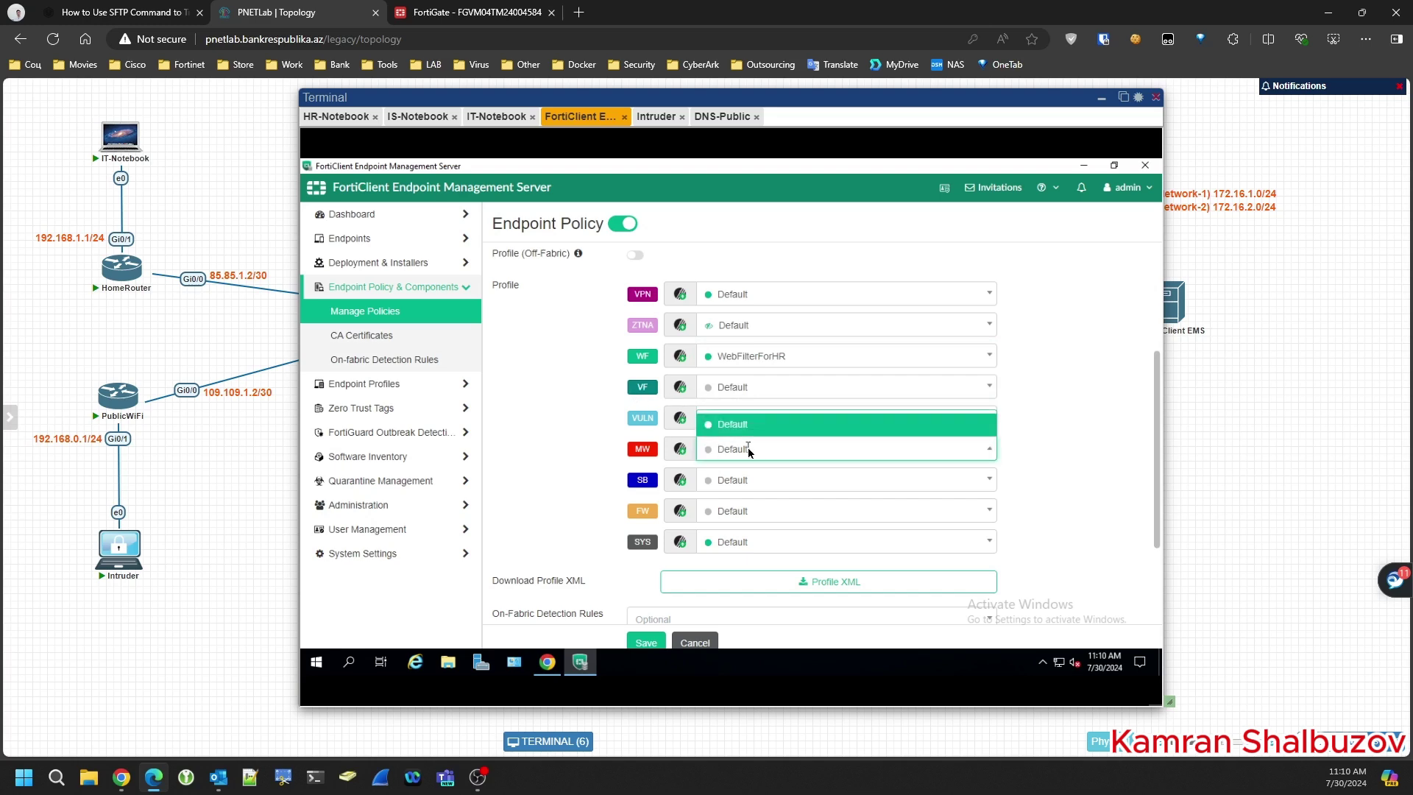
left_click(749, 449)
left_click(741, 543)
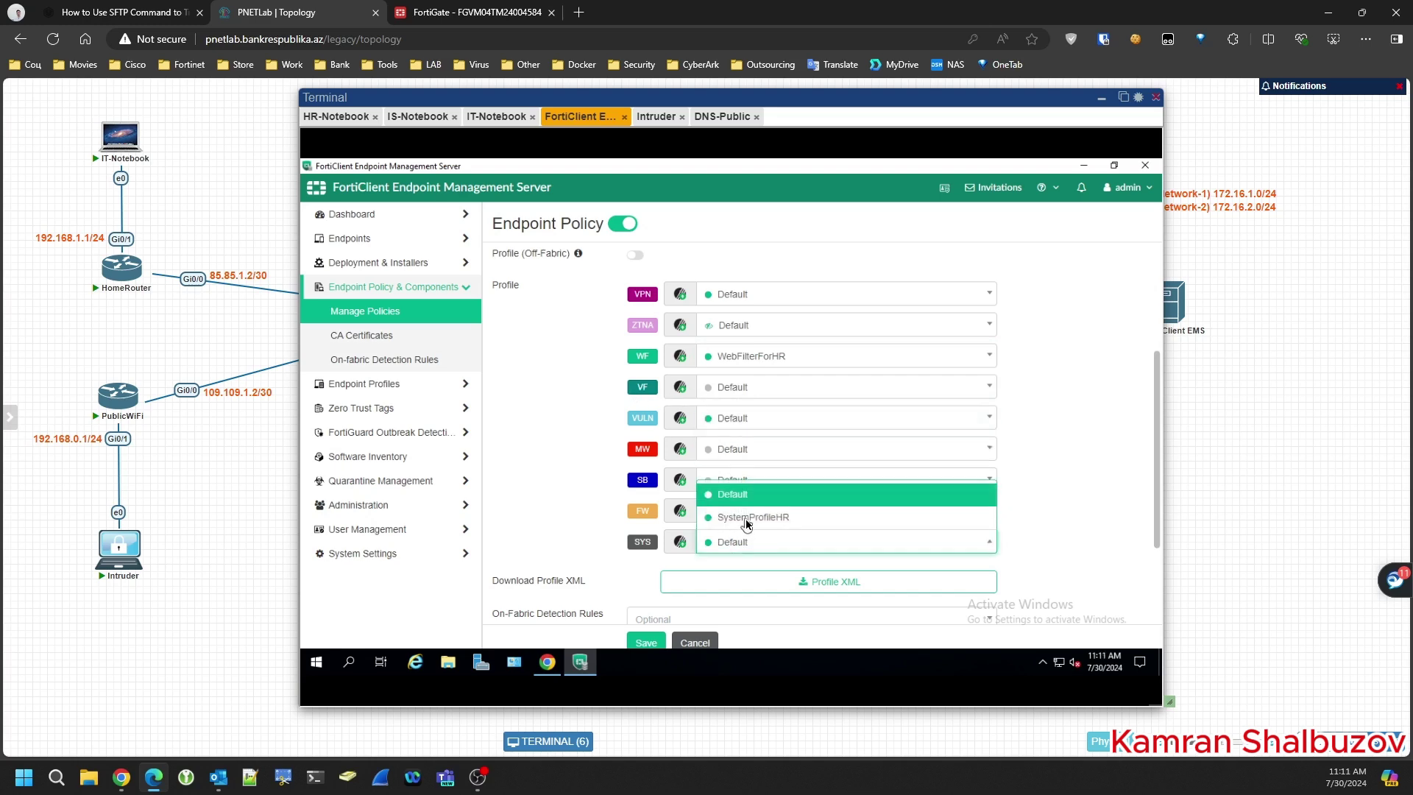
left_click(746, 518)
scroll(589, 448, "down", 2)
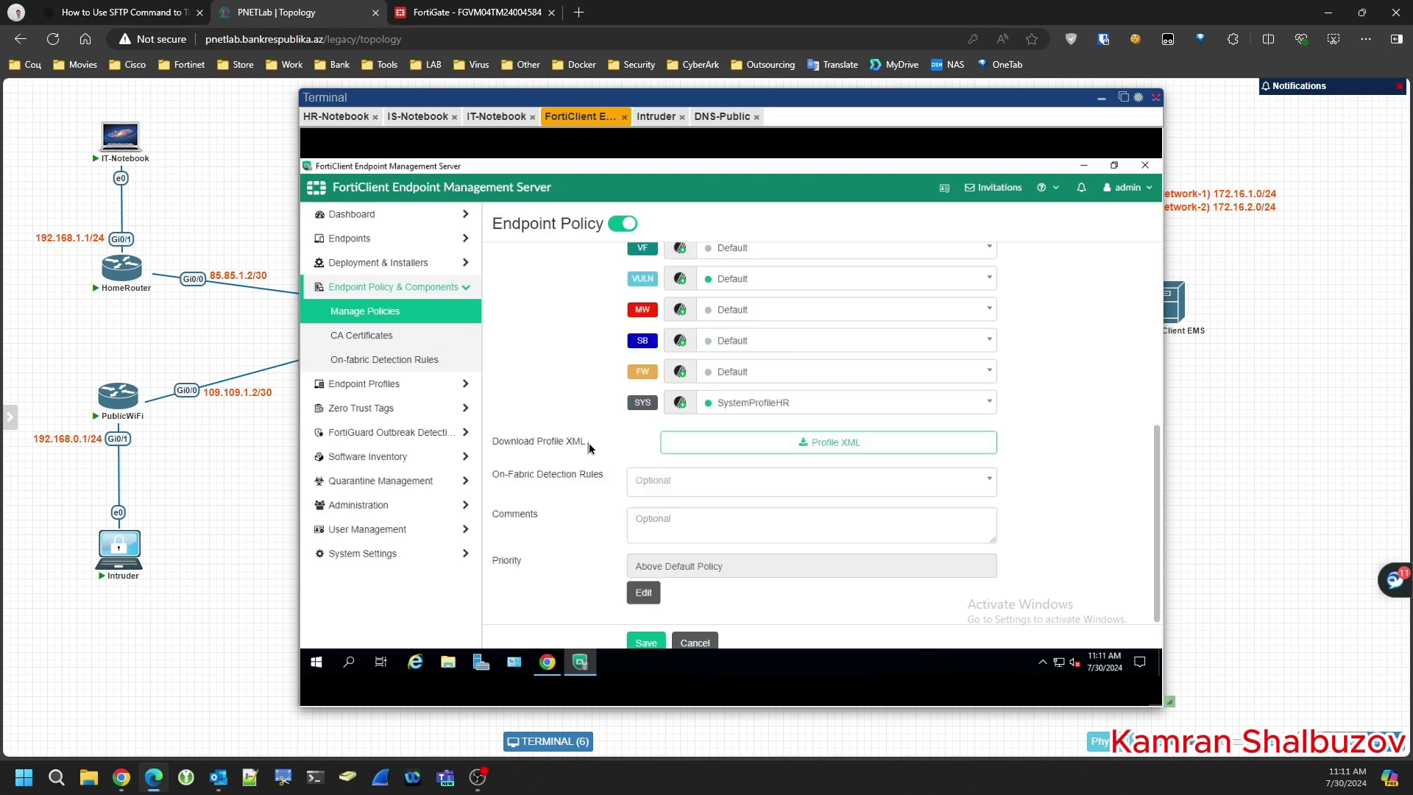
left_click(646, 643)
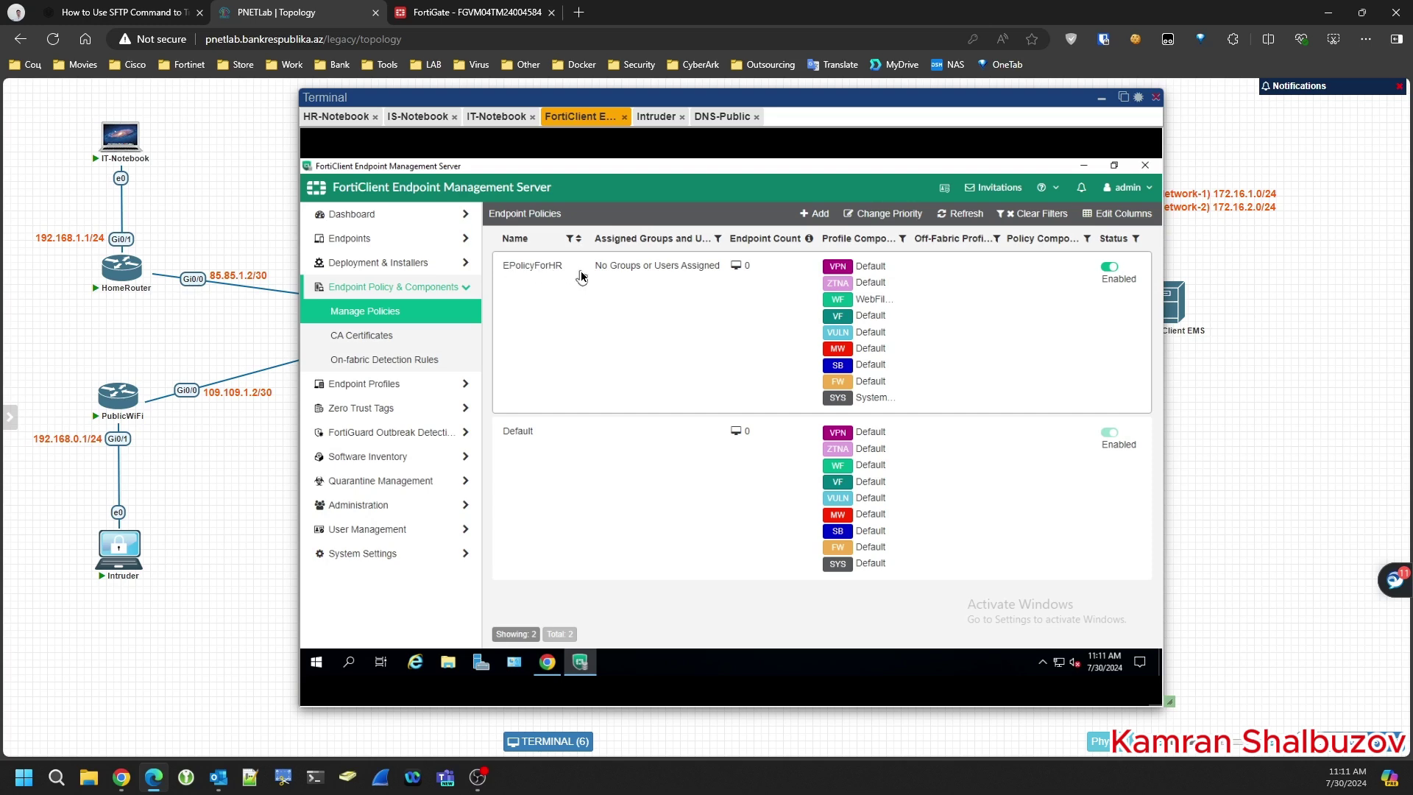
left_click(375, 505)
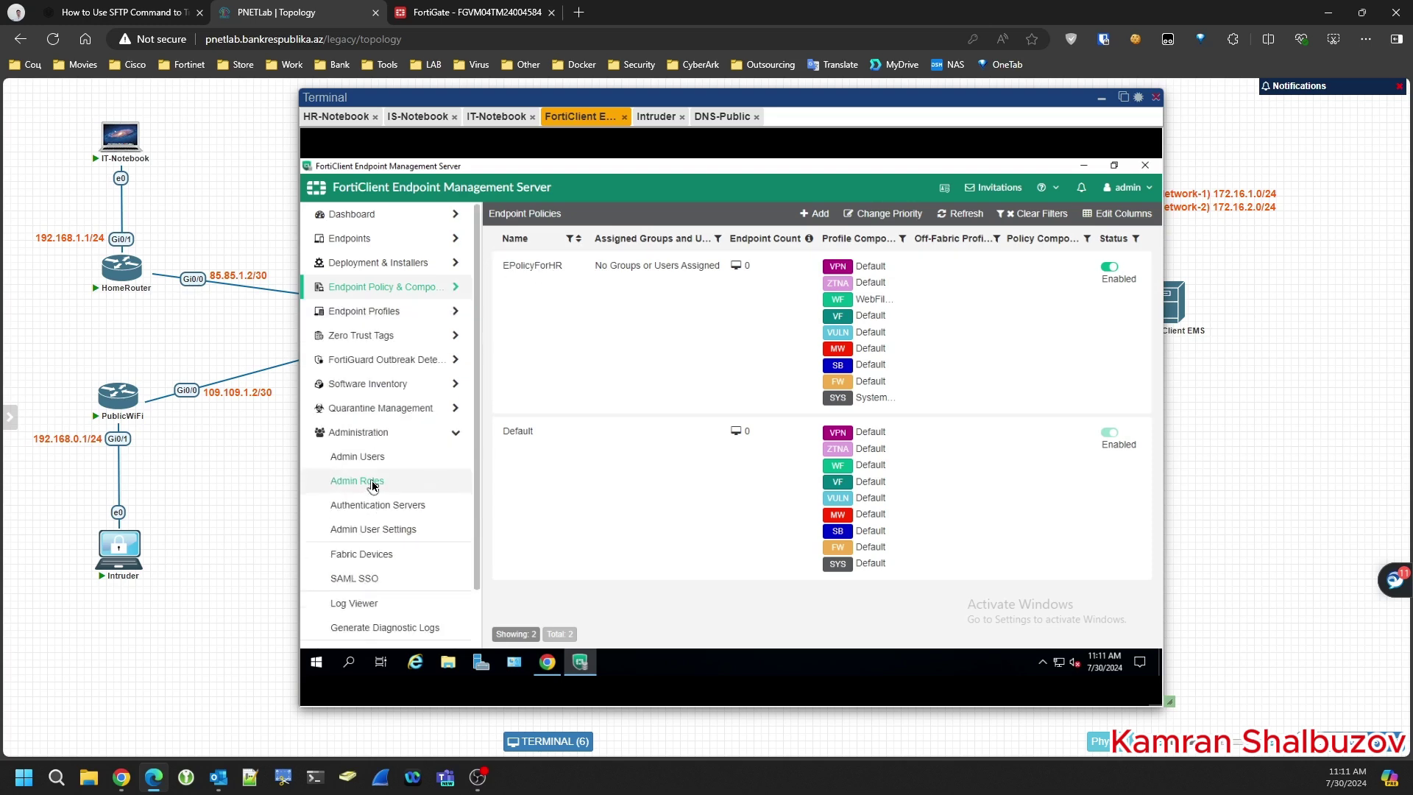
- Add a new Active Directory server with LDAPS turned off and hostname LDAP
left_click(379, 506)
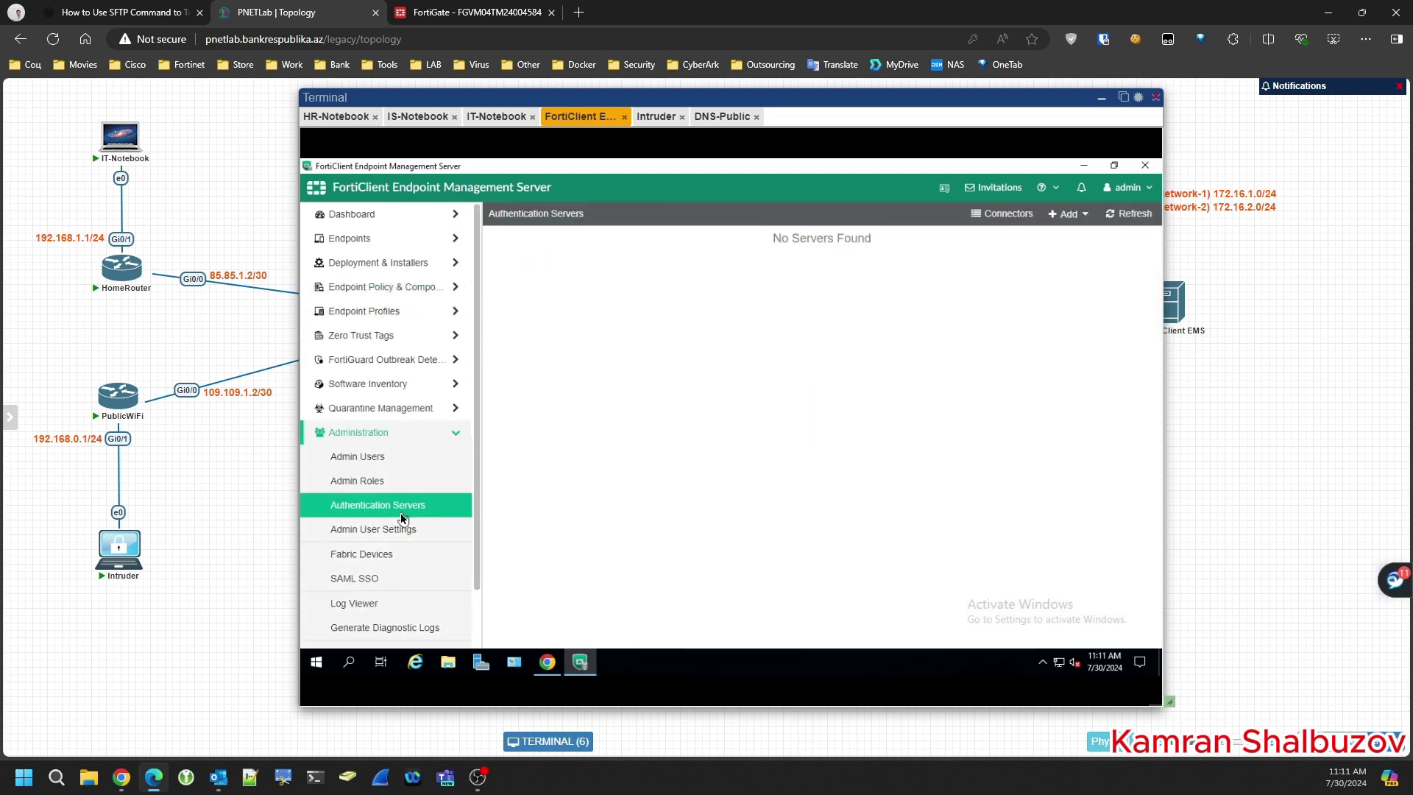
left_click(1065, 216)
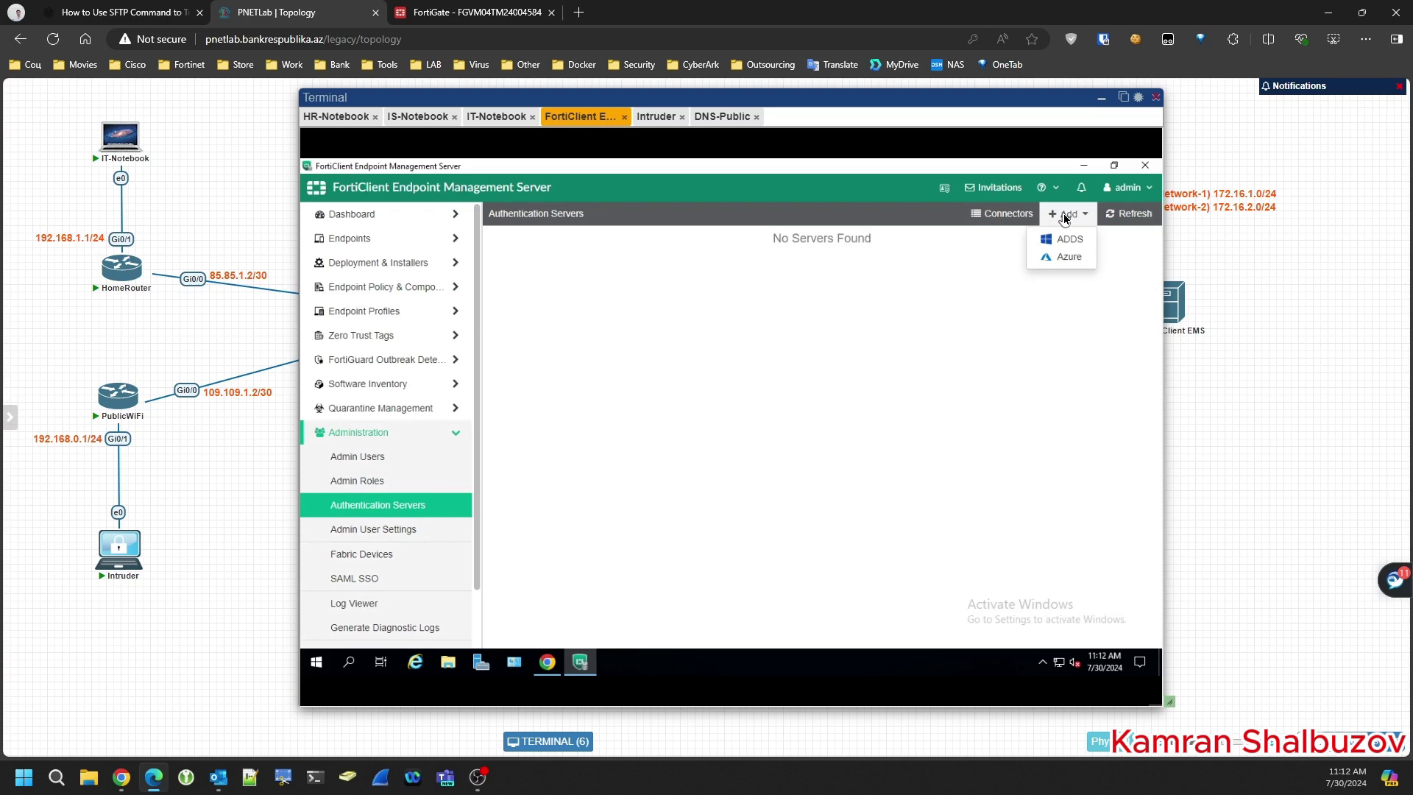
left_click(1067, 240)
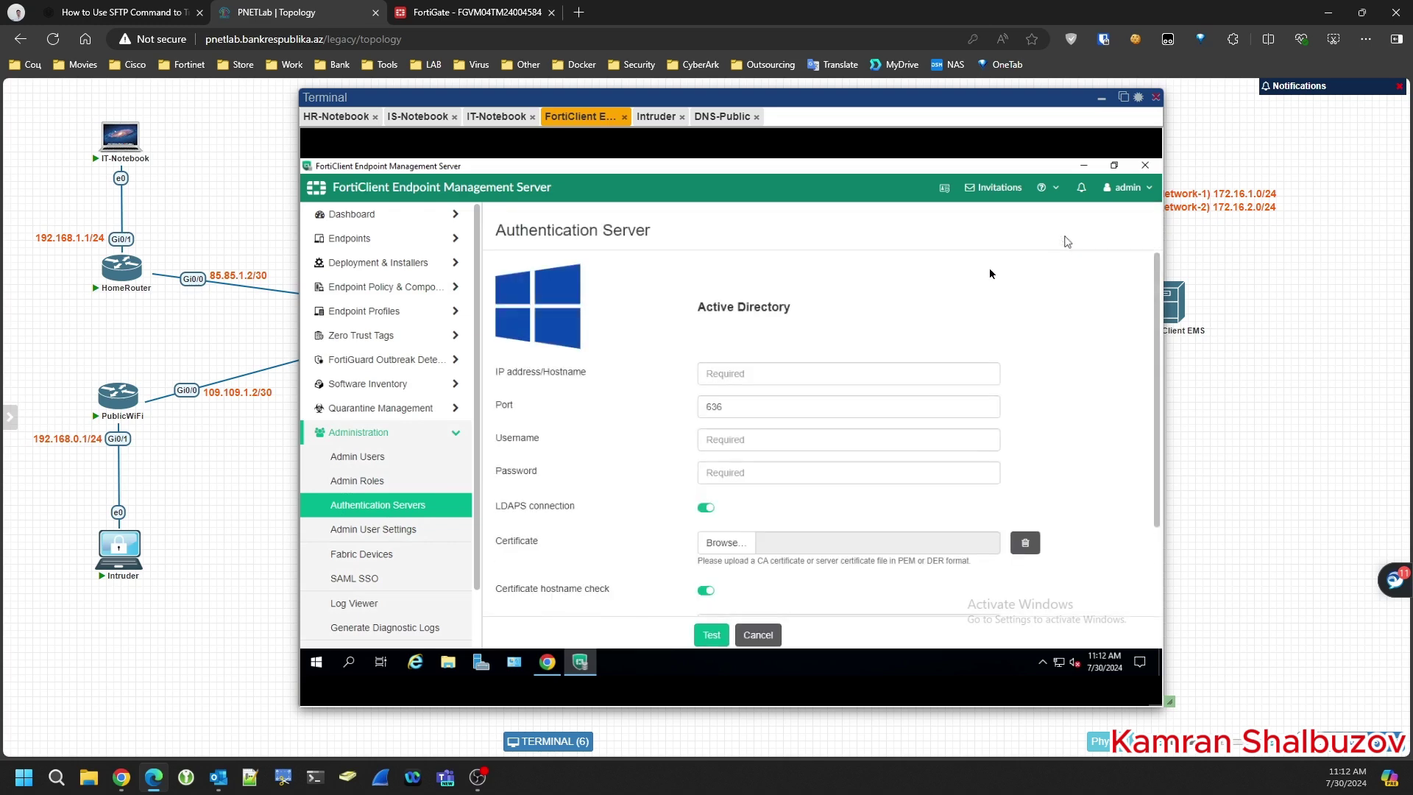
left_click(747, 379)
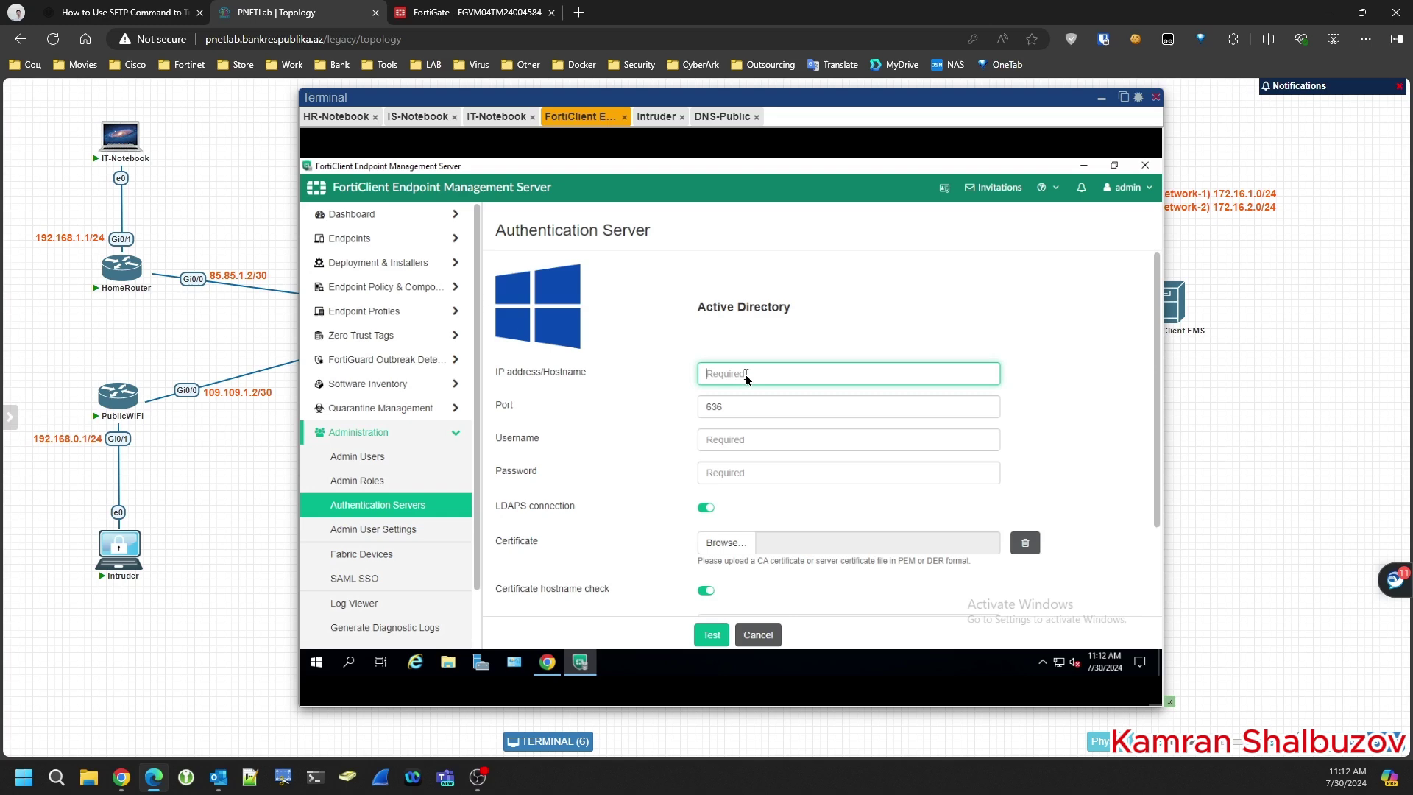
left_click(706, 507)
left_click(719, 384)
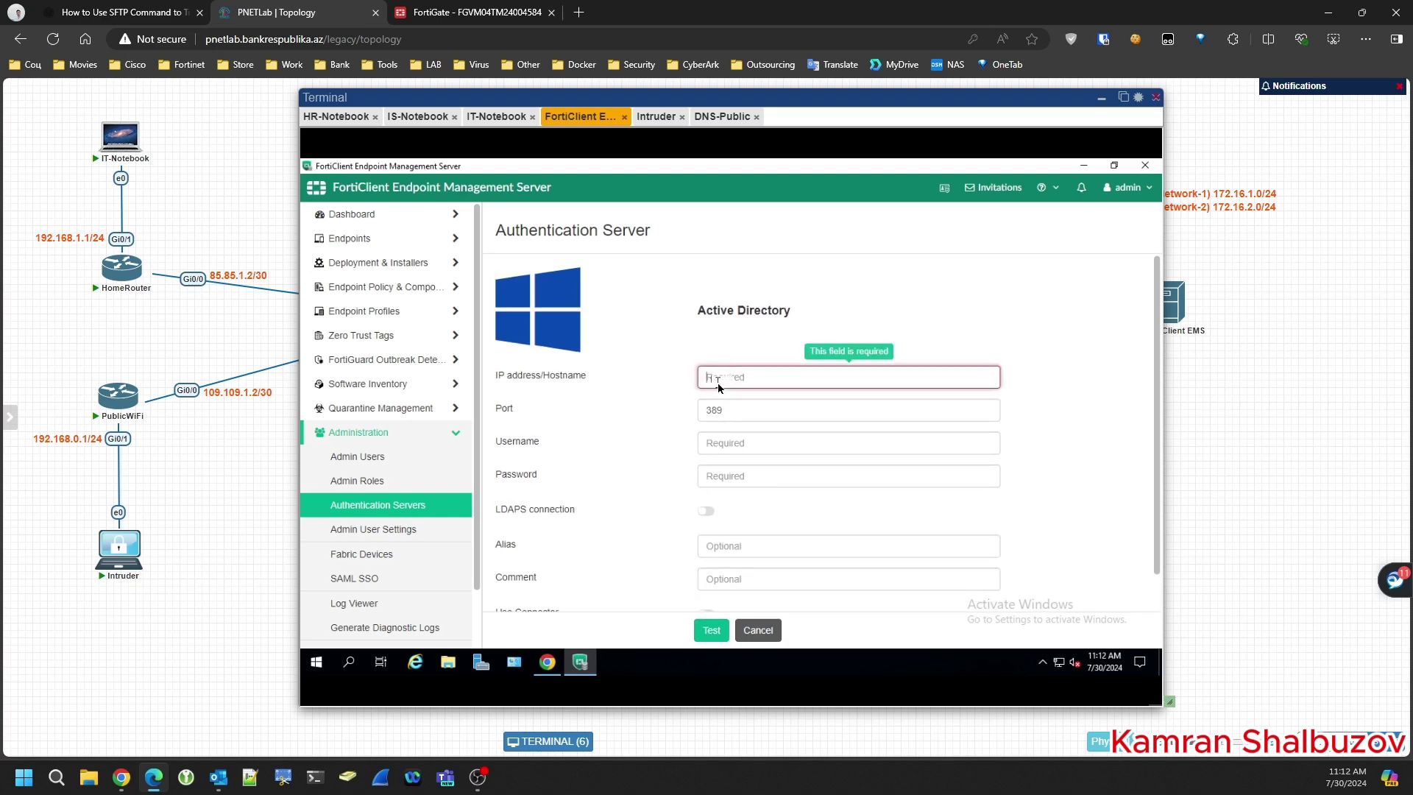
type("LDAP")
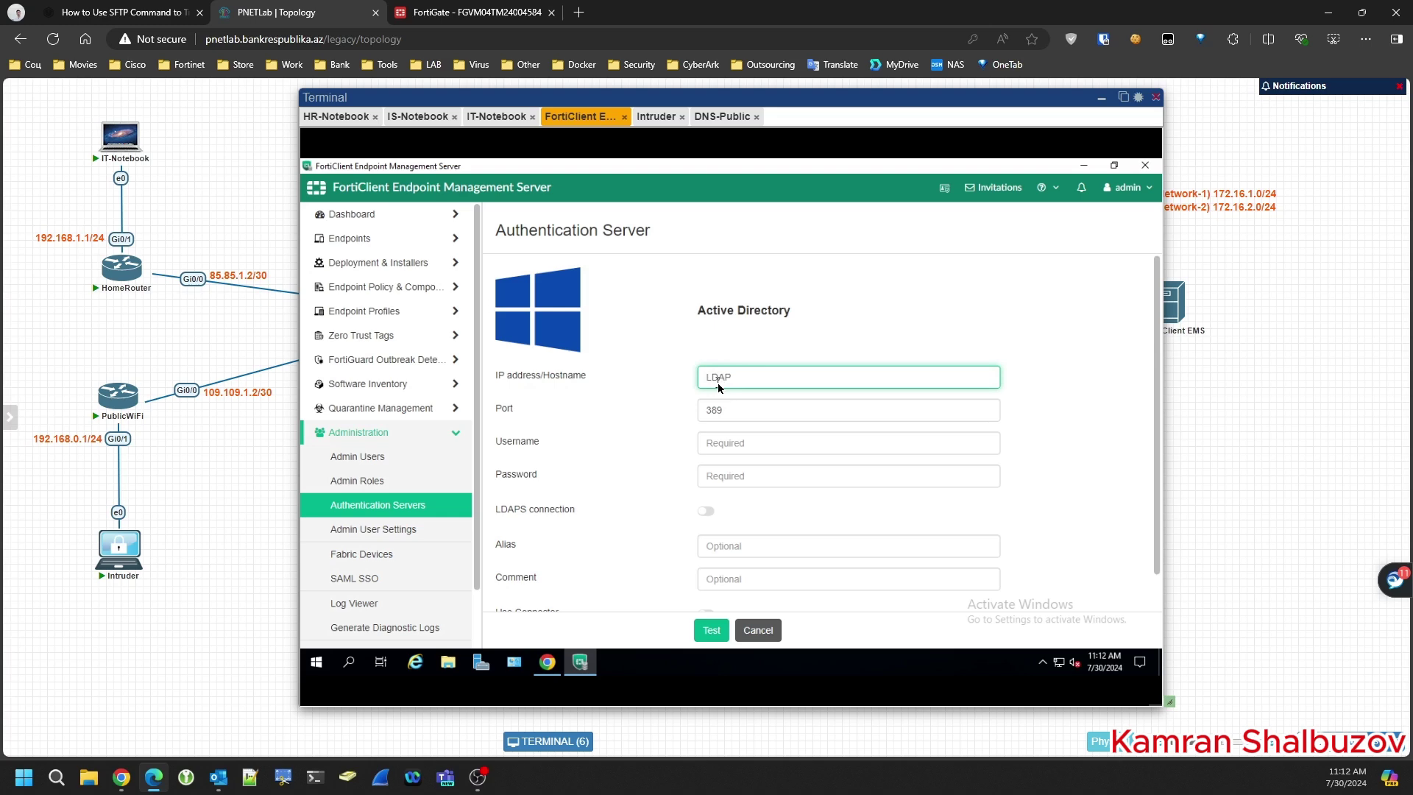
- Enter the administrator username and password for the server
left_click(733, 444)
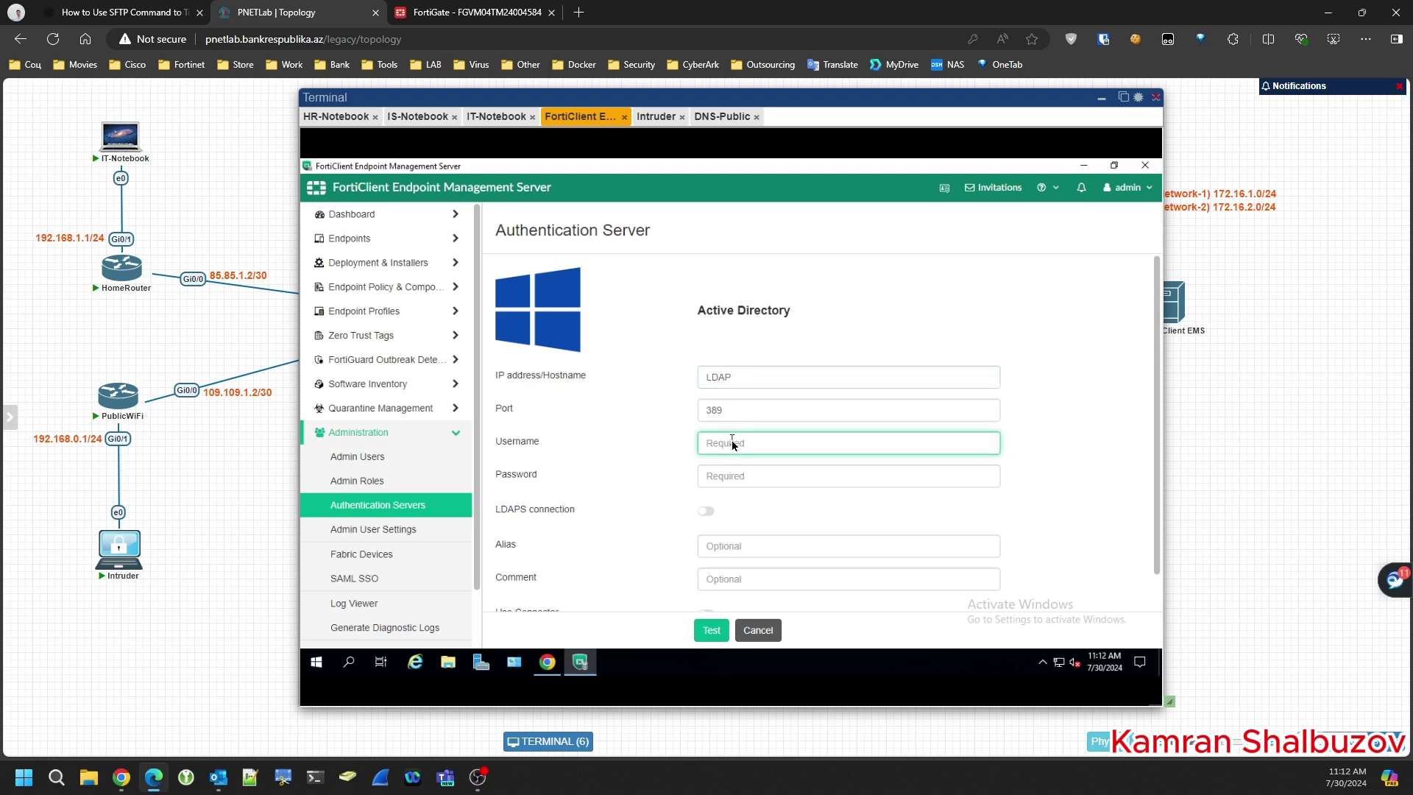
type("administrator")
key("Tab")
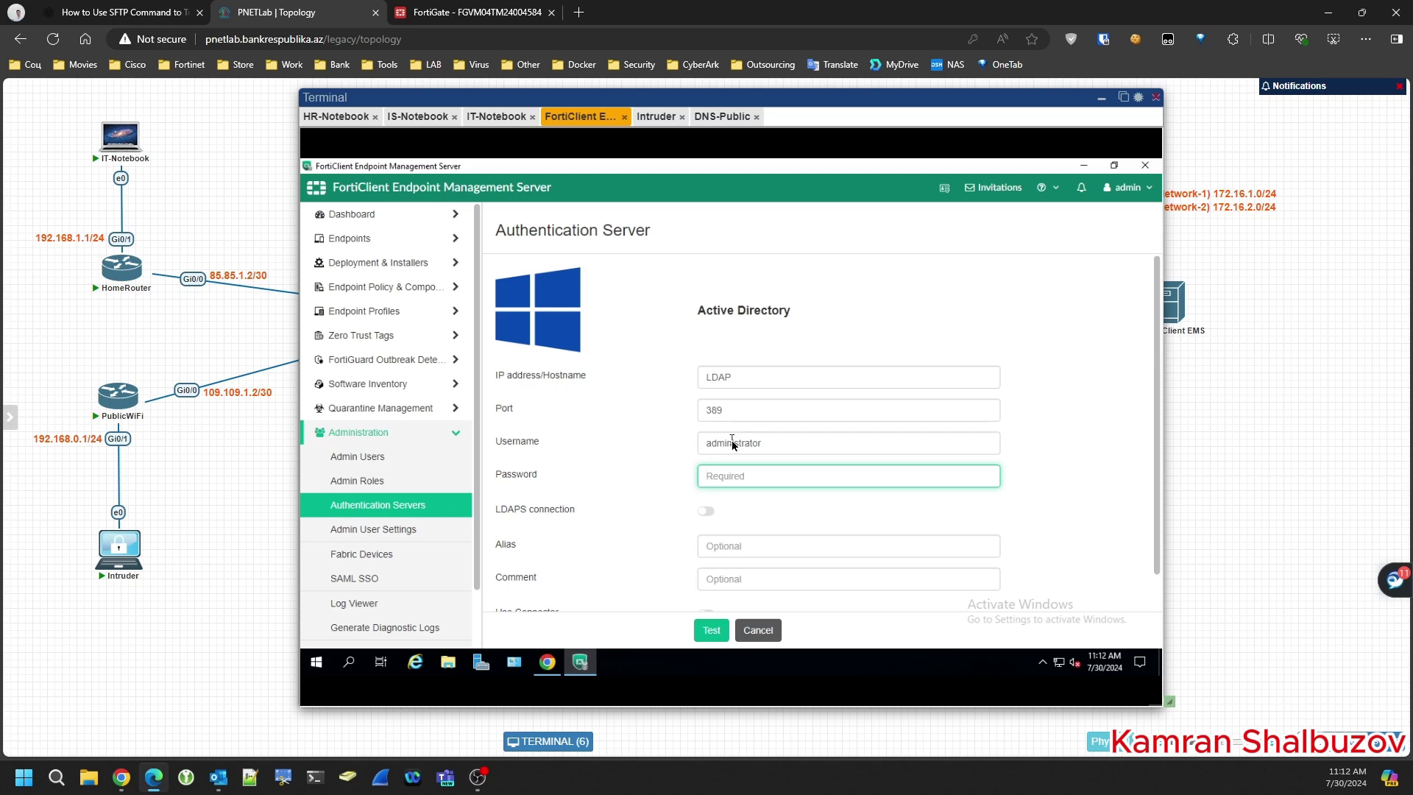
type("P")
scroll(653, 489, "down", 1)
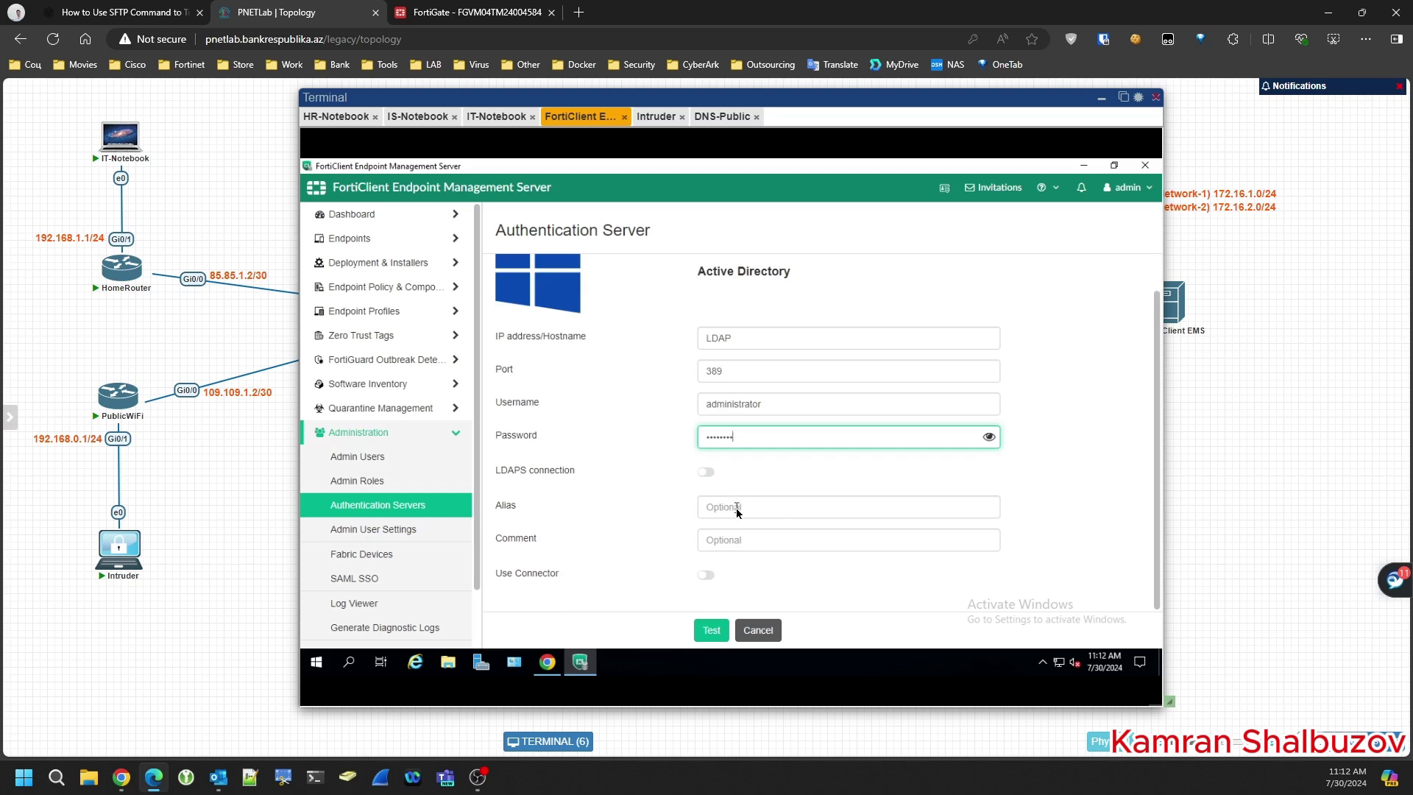
- Replace the placeholder Active Directory host name with 172.16.1.2
double_click(756, 340)
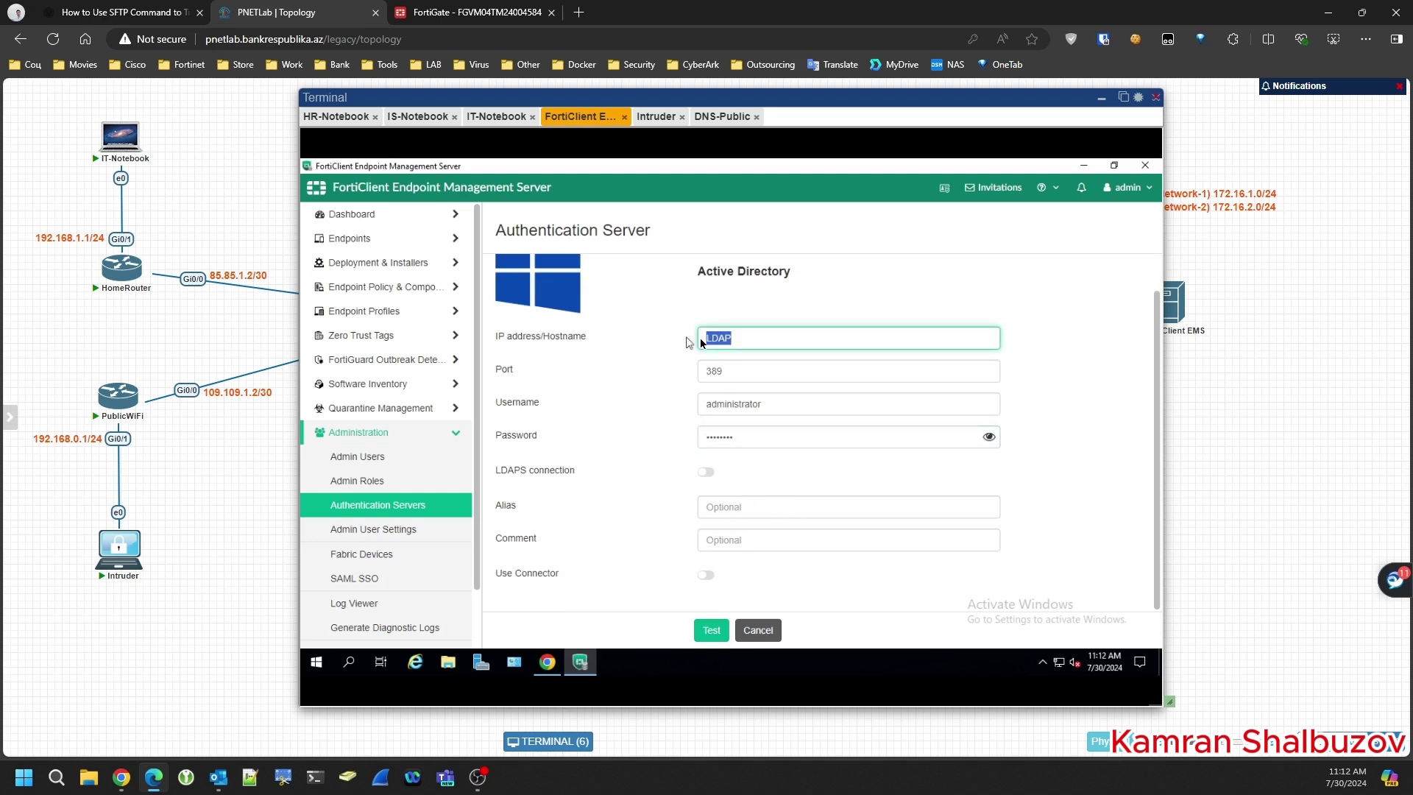
type("10")
key("BackSpace")
key("BackSpace")
type("17")
left_click_drag(908, 99, 603, 118)
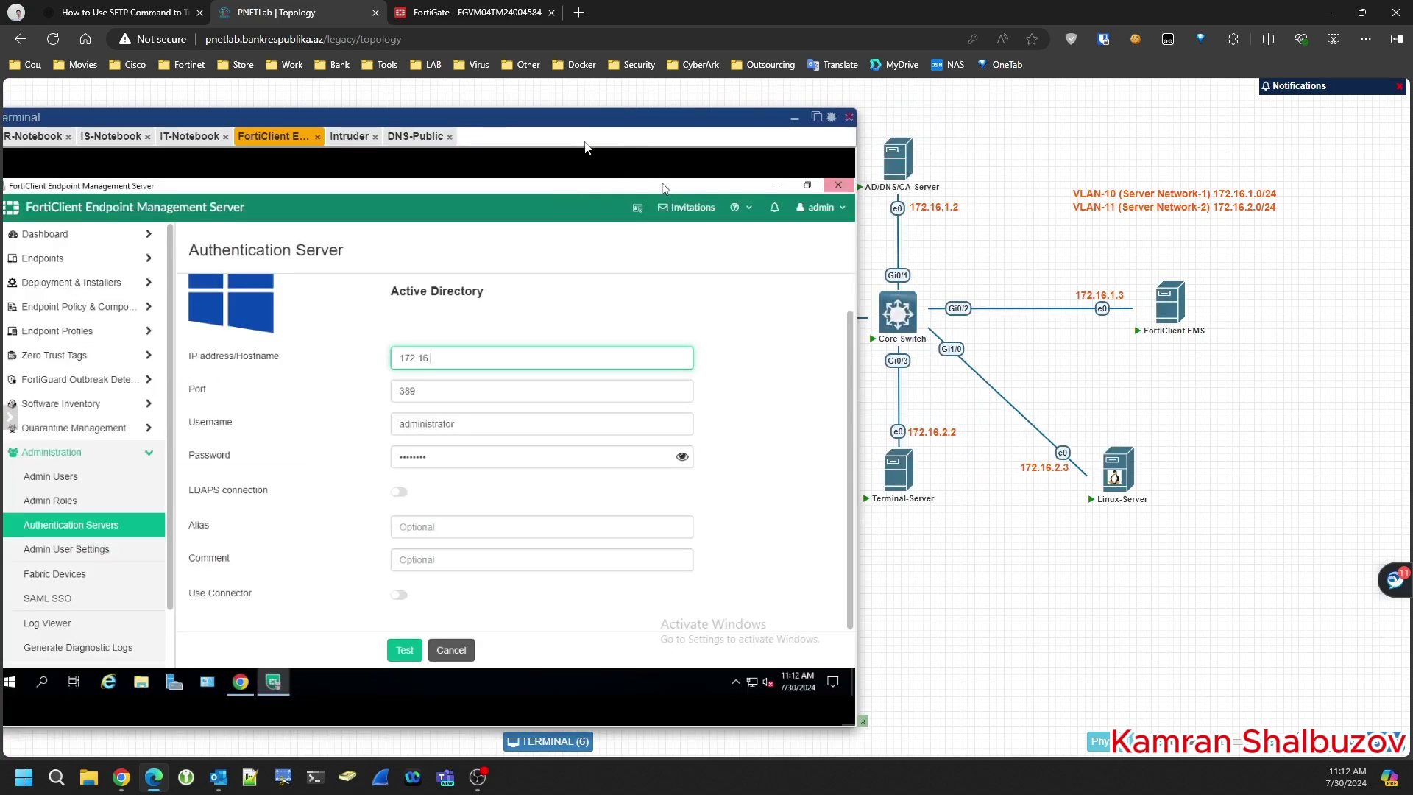
left_click_drag(567, 116, 694, 102)
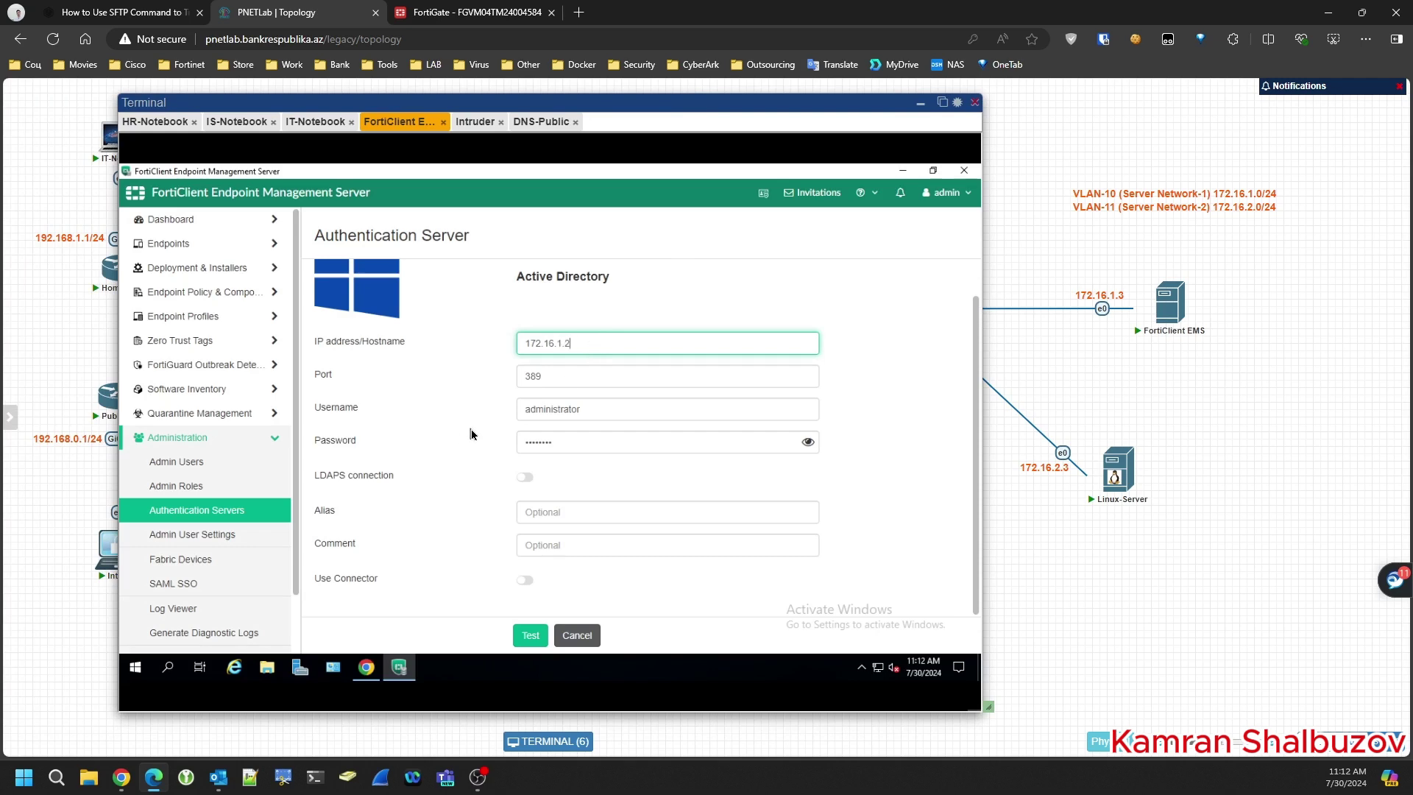
- Give the server the alias HOME-LDAP, test the connection and save it
left_click(548, 513)
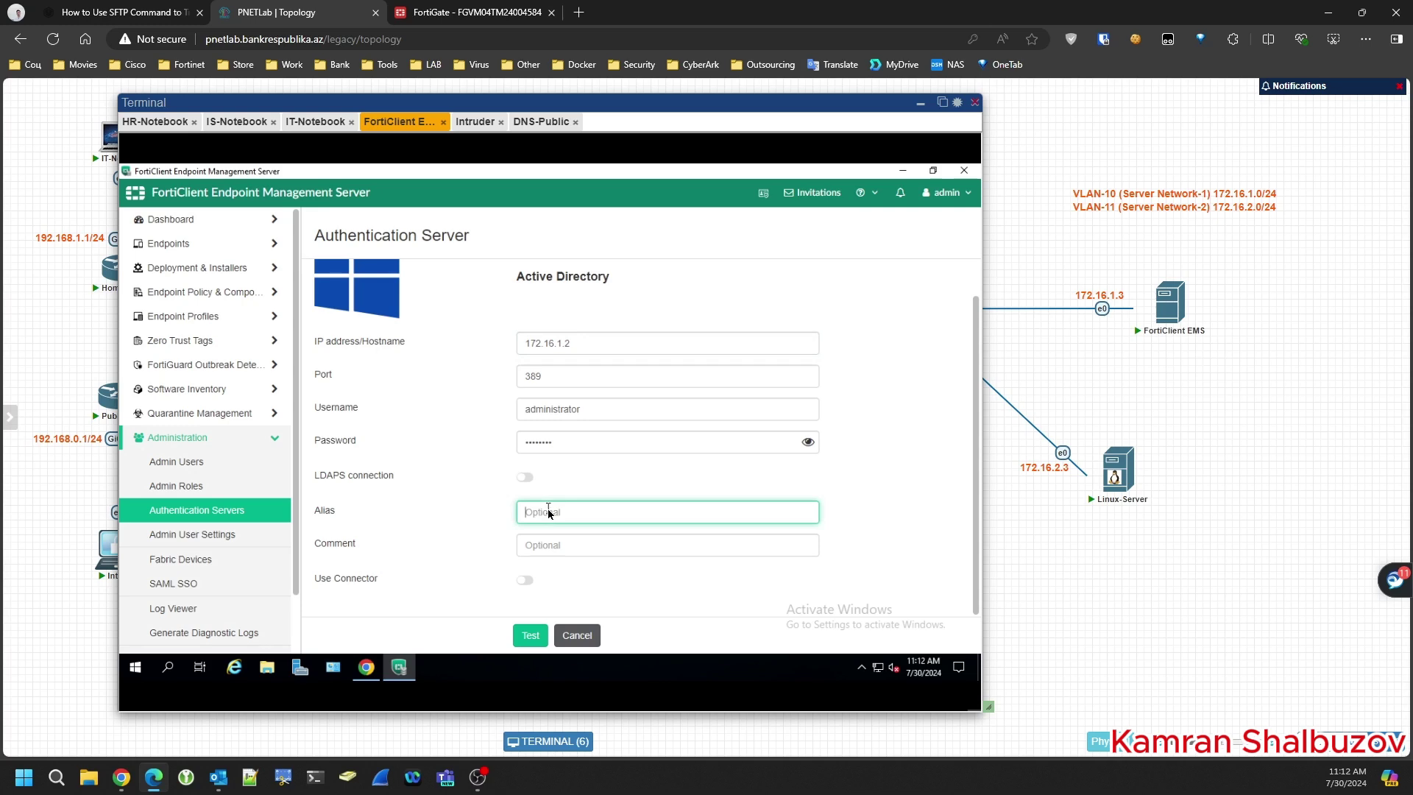
type("HOME-LDAP")
left_click(530, 636)
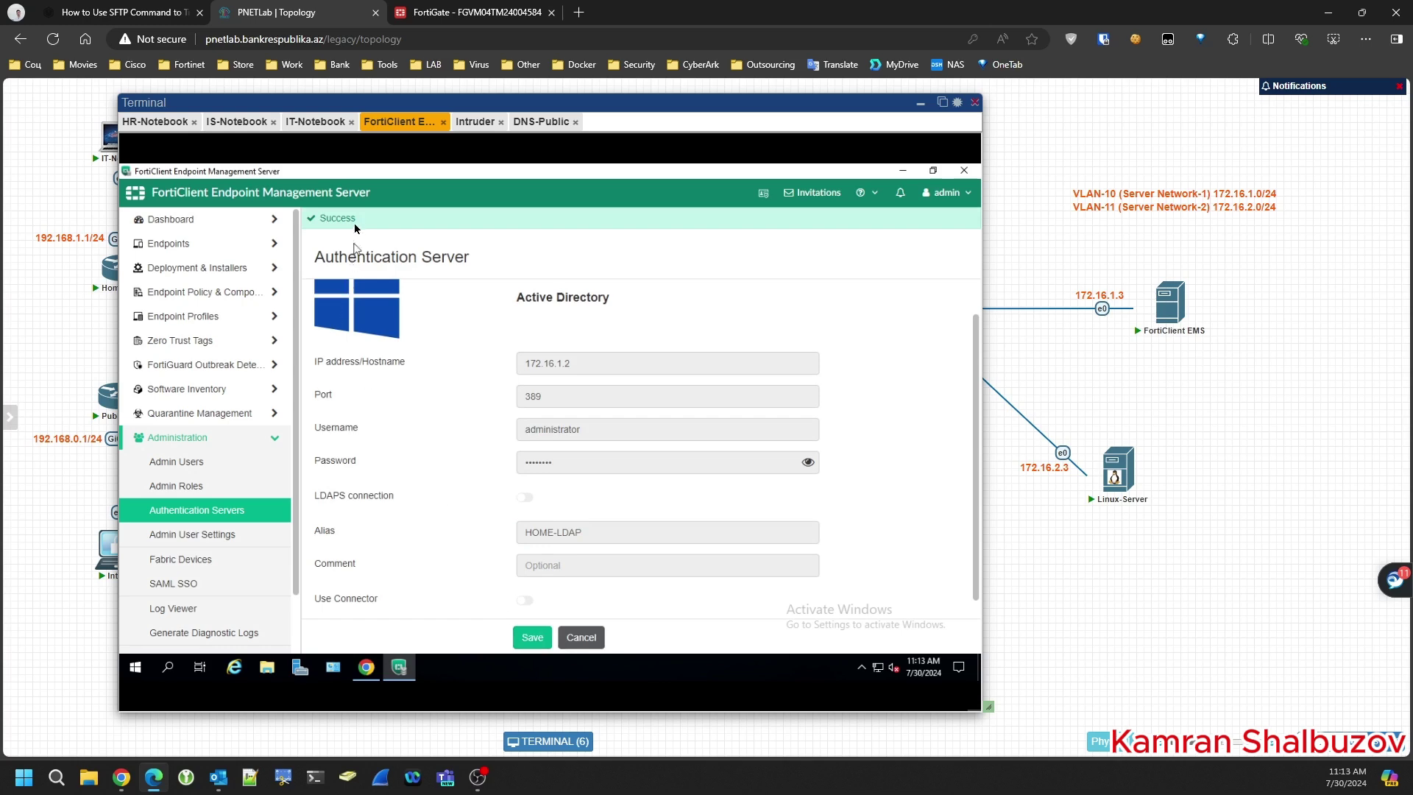
left_click(532, 637)
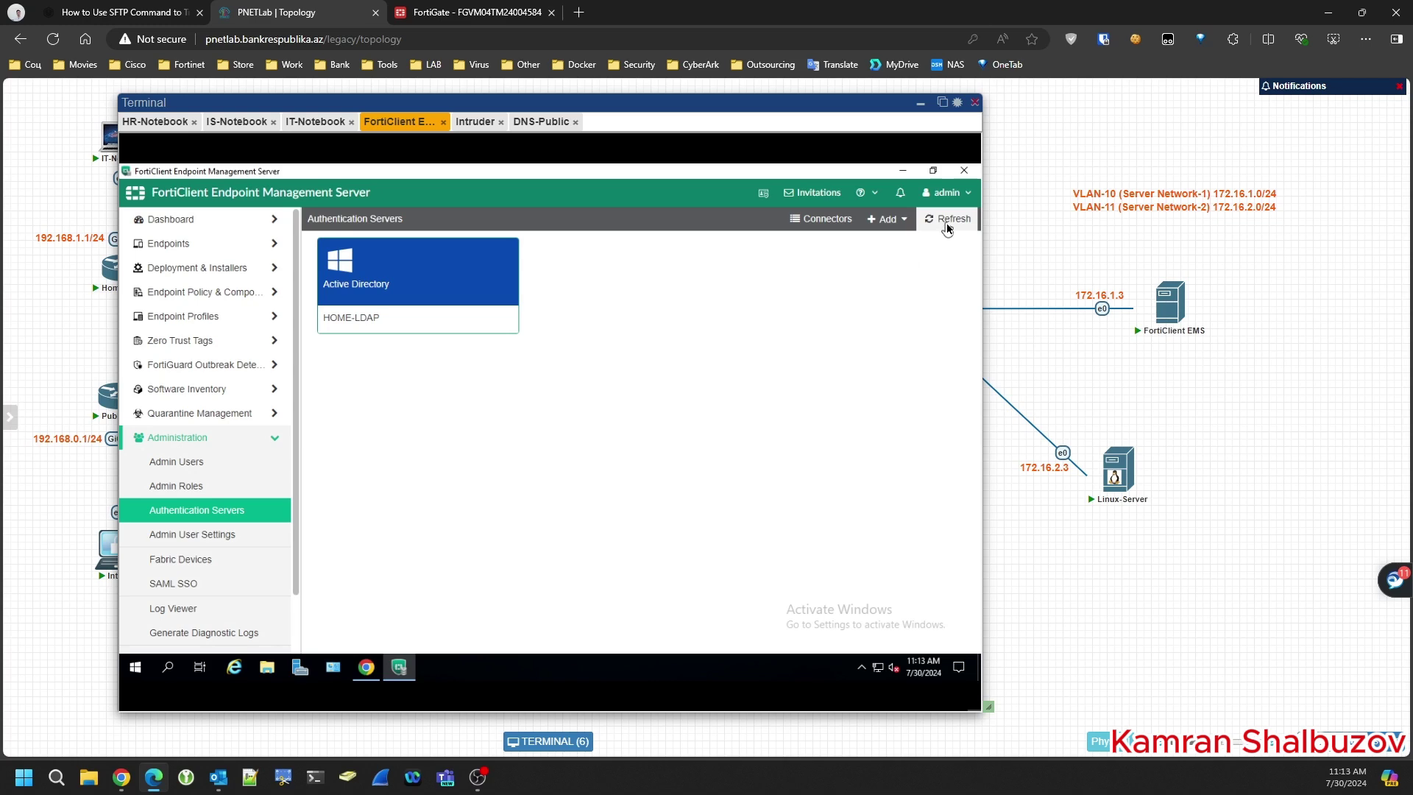
- Start a new Active Directory domain import from the HOME-LDAP server
left_click(417, 287)
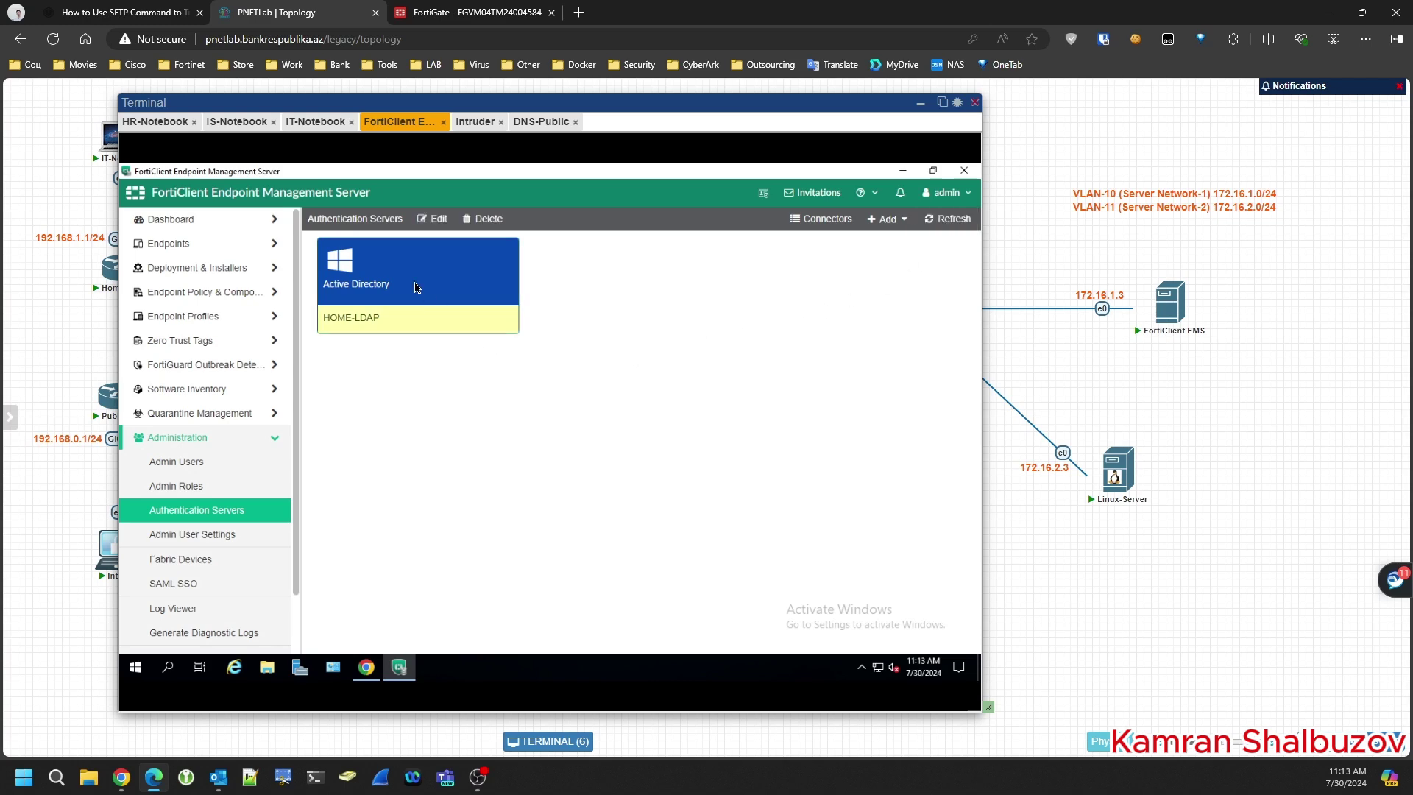
left_click(417, 287)
left_click(414, 281)
left_click(185, 249)
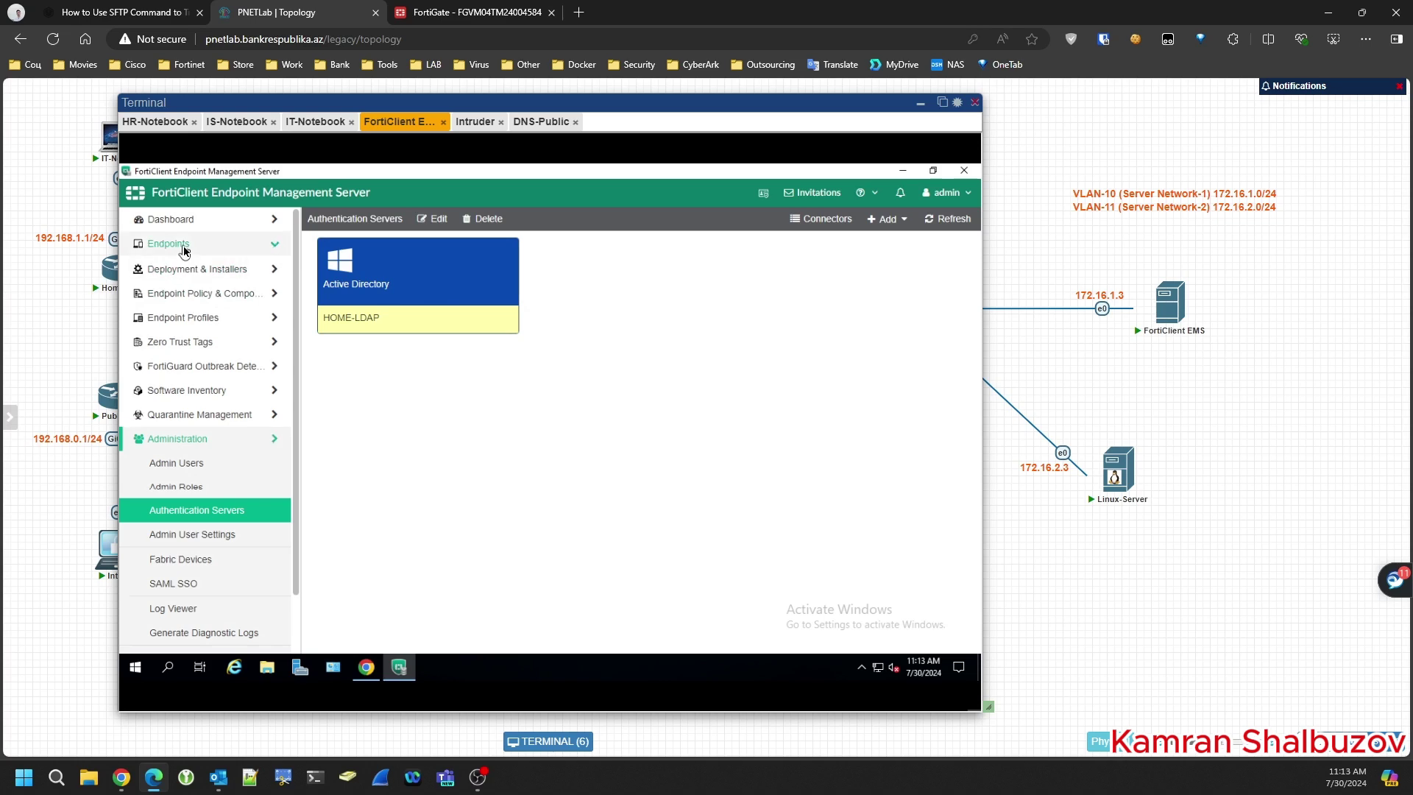
left_click(187, 292)
left_click(888, 220)
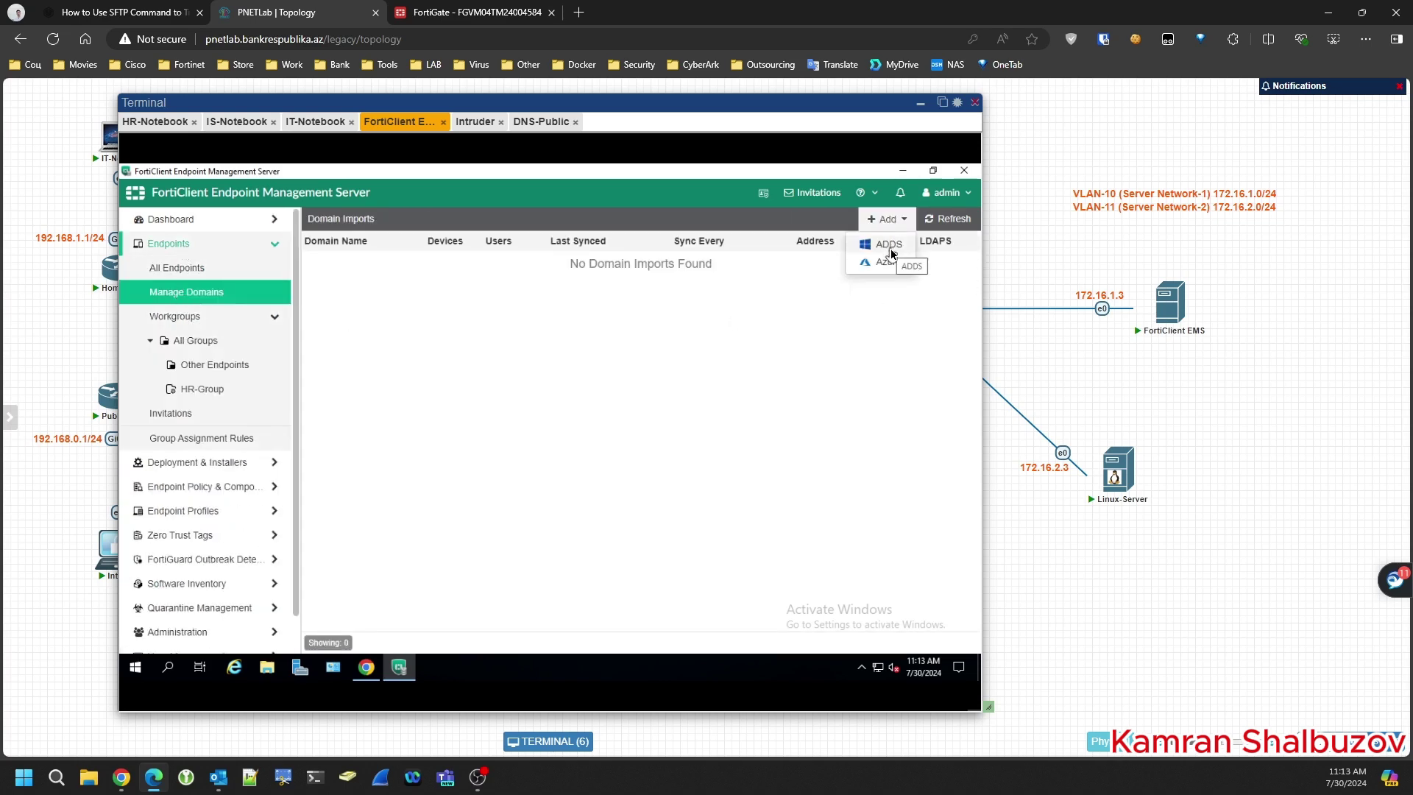
left_click(888, 244)
left_click(519, 274)
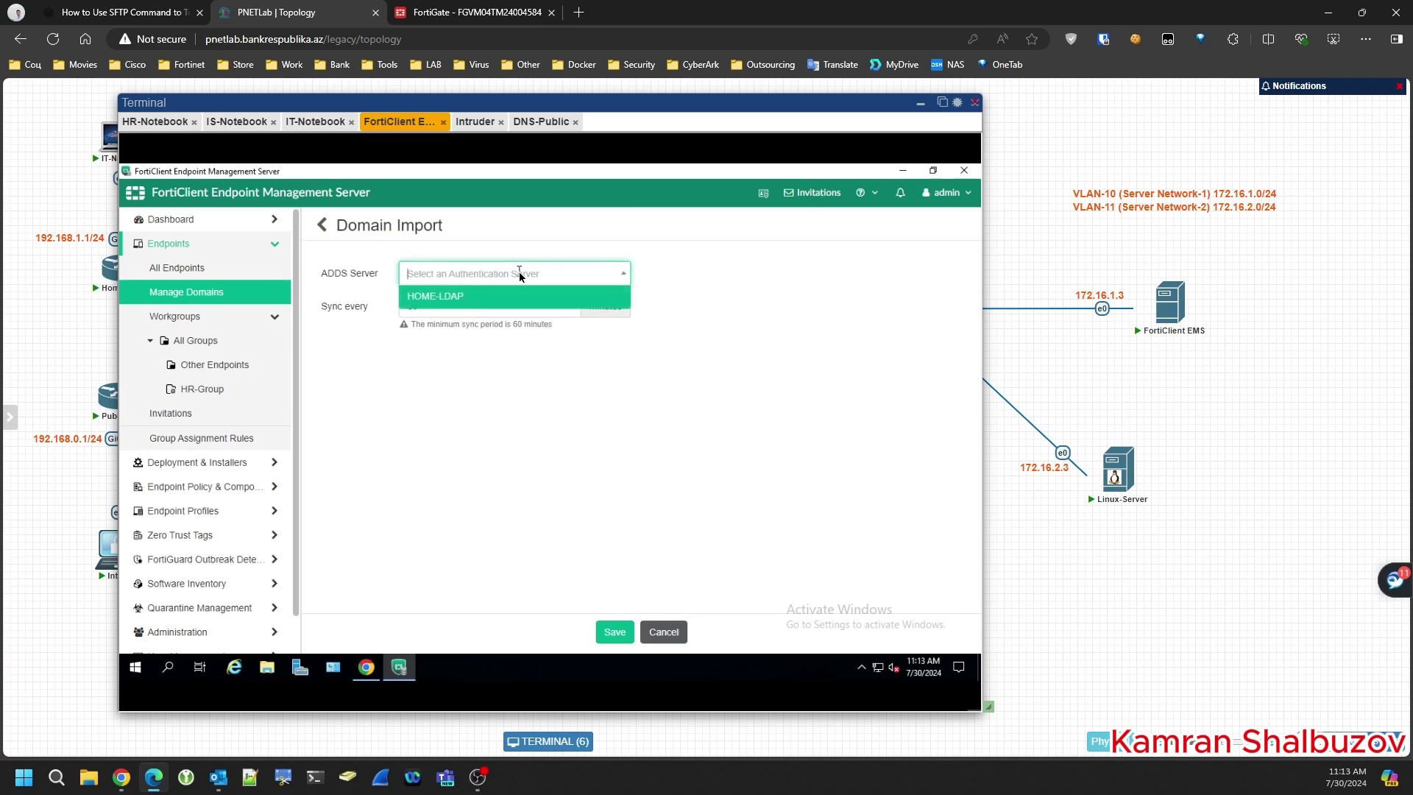
left_click(463, 297)
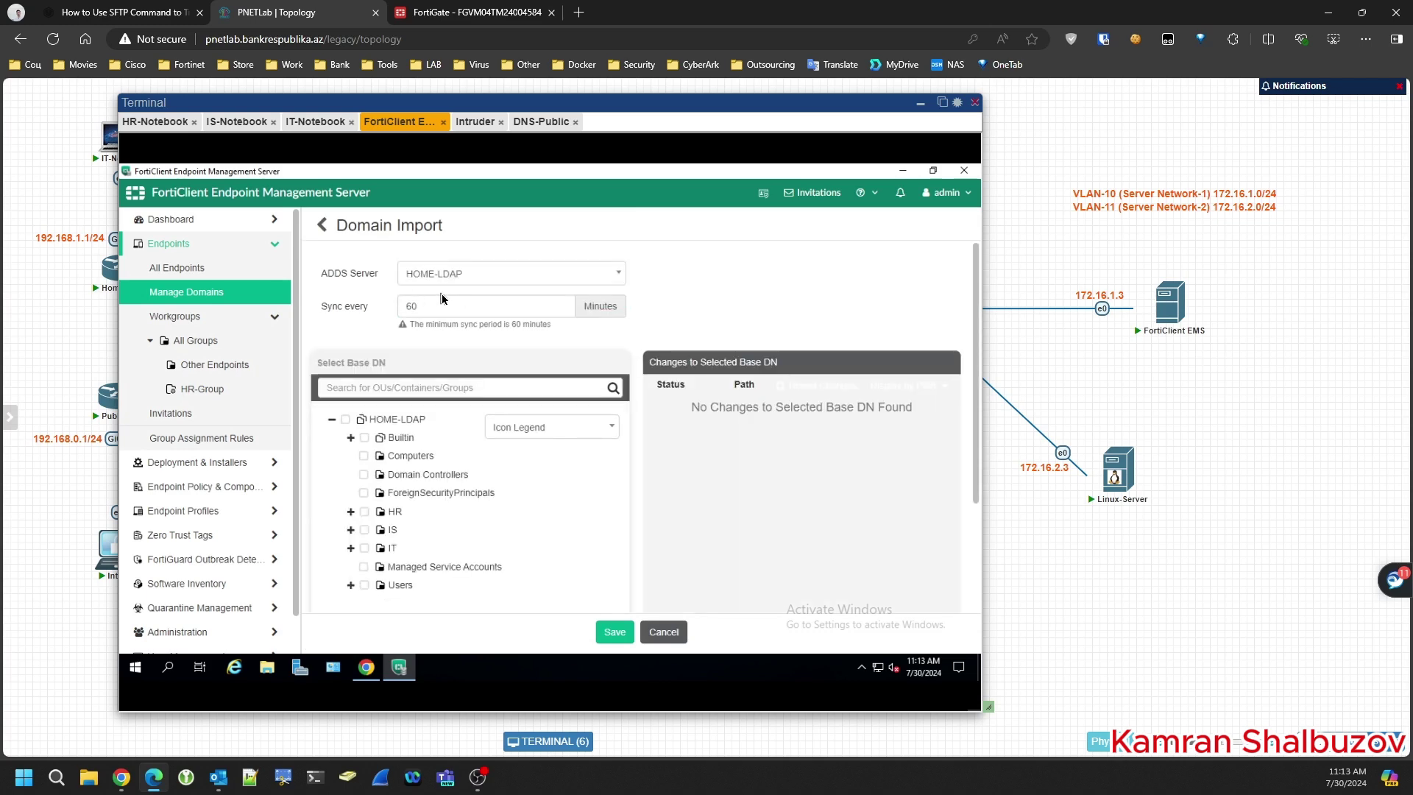
- Include the HR, IS and IT units and save the import, which shows 3 users
left_click(365, 512)
left_click(365, 530)
left_click(364, 548)
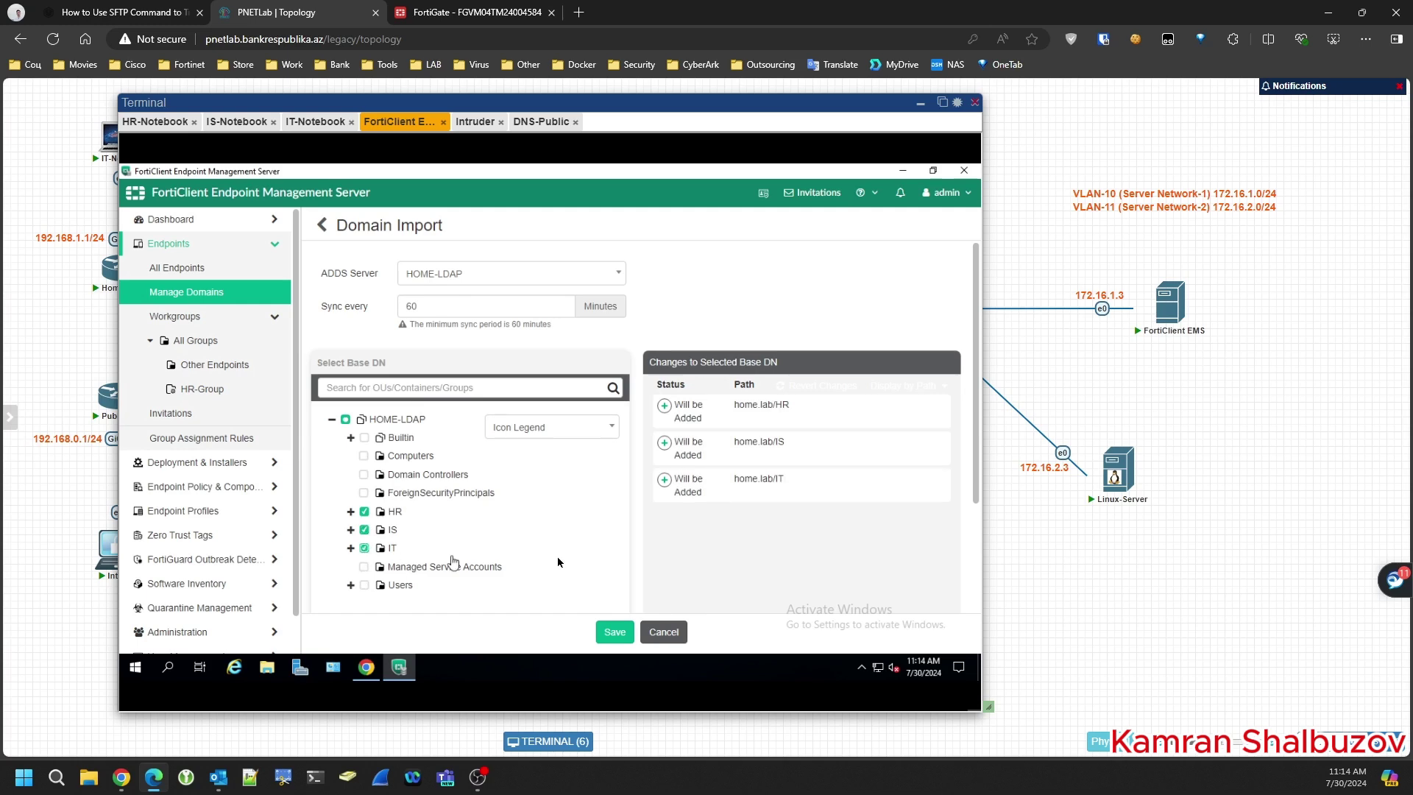
left_click(615, 633)
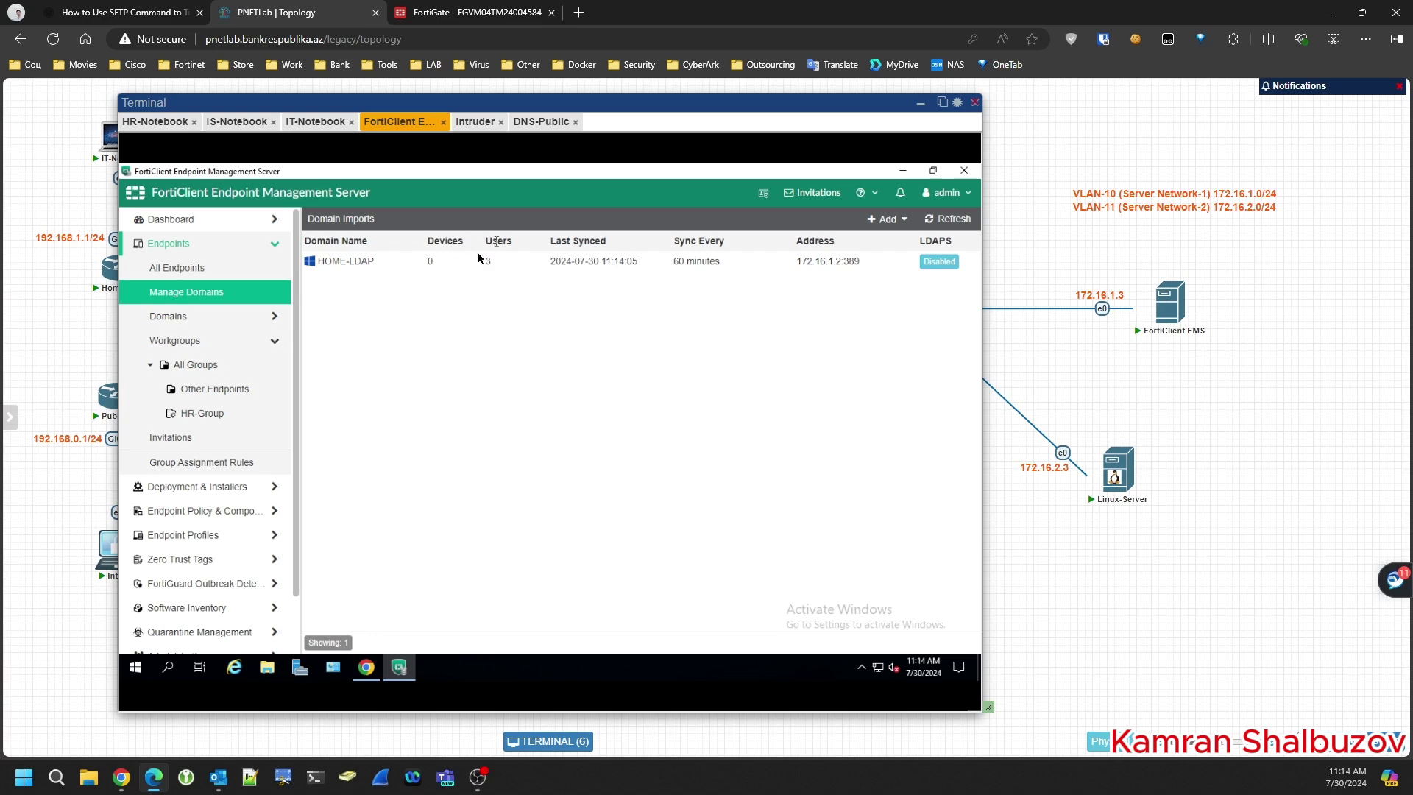
left_click_drag(480, 262, 500, 268)
left_click(485, 267)
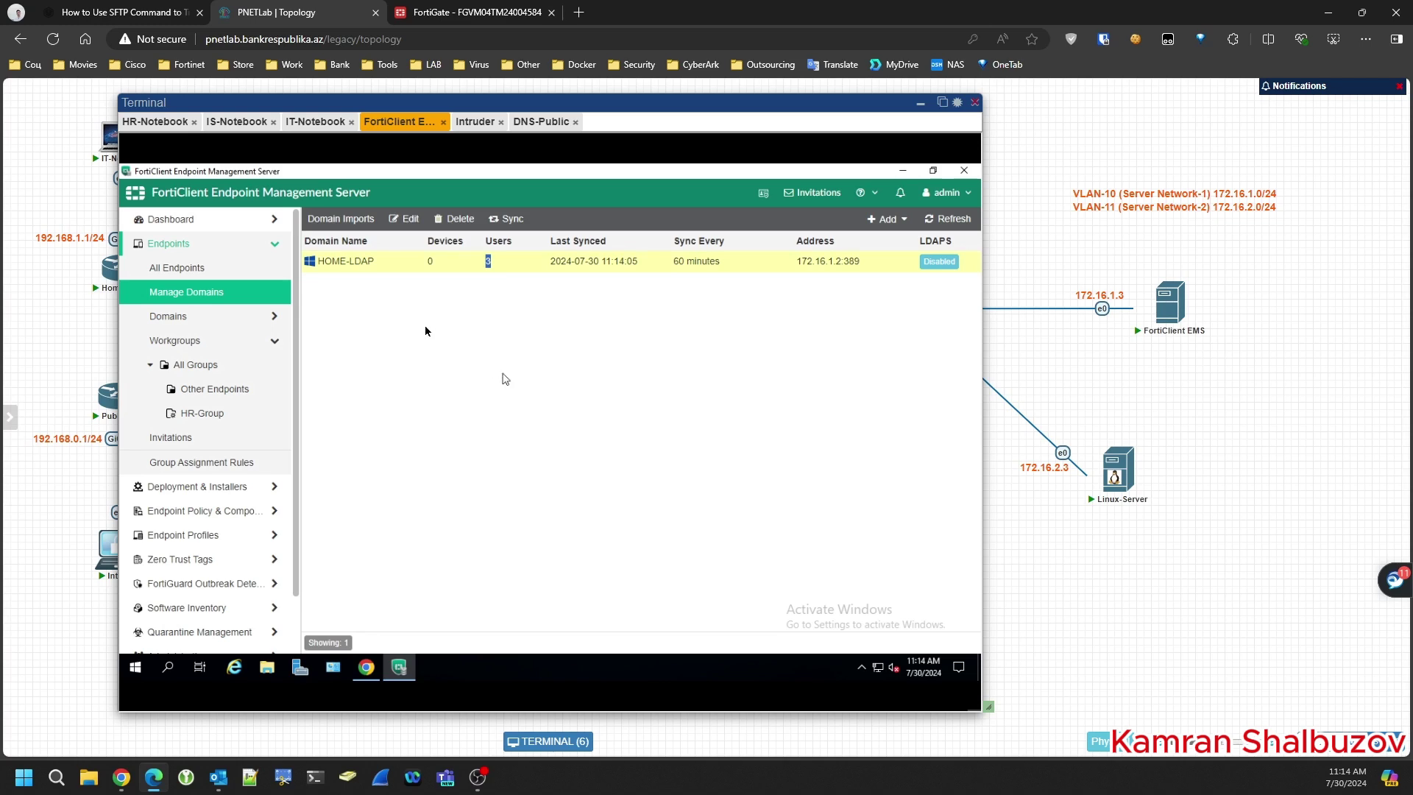
left_click(402, 262)
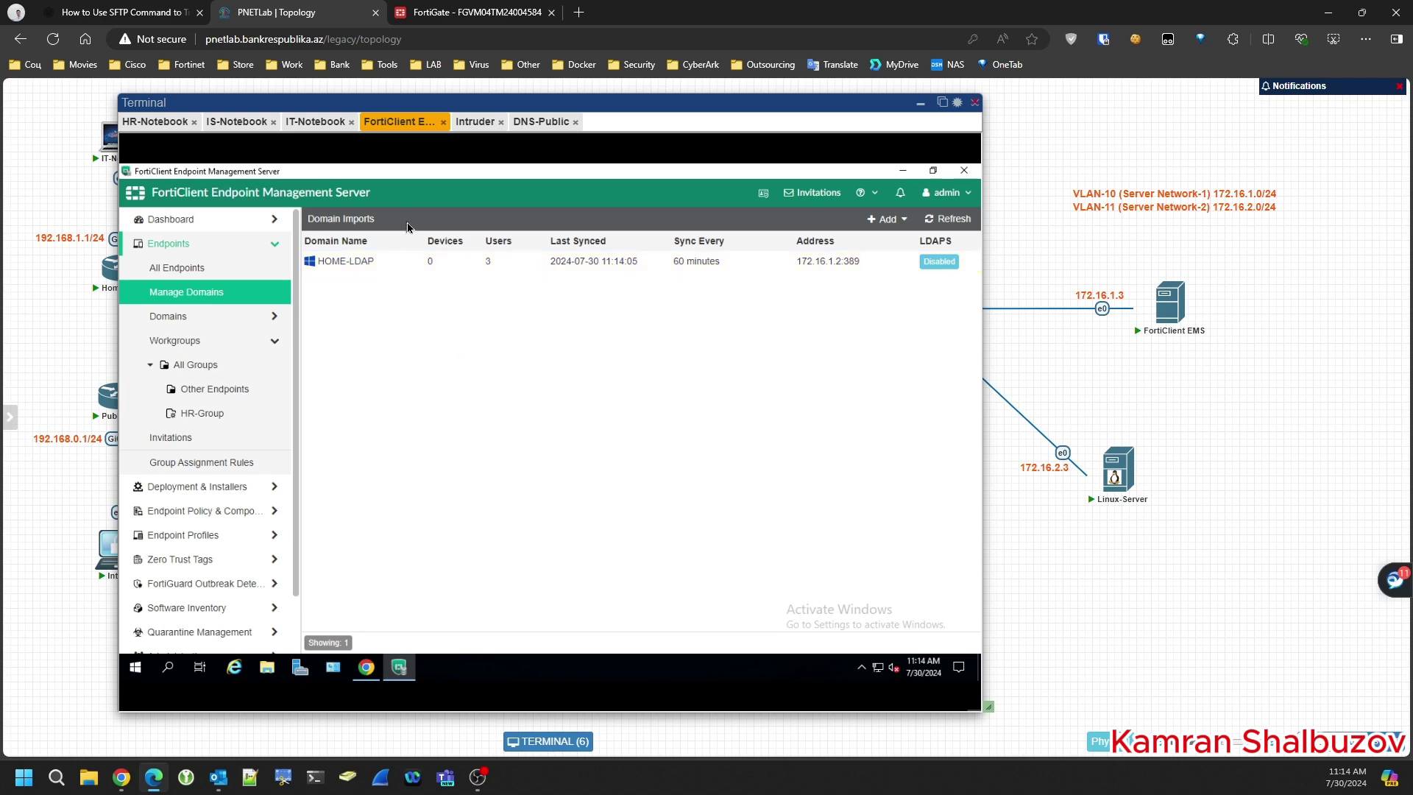
- Reopen the HOME-LDAP import, add the Computers container and save it
left_click(406, 220)
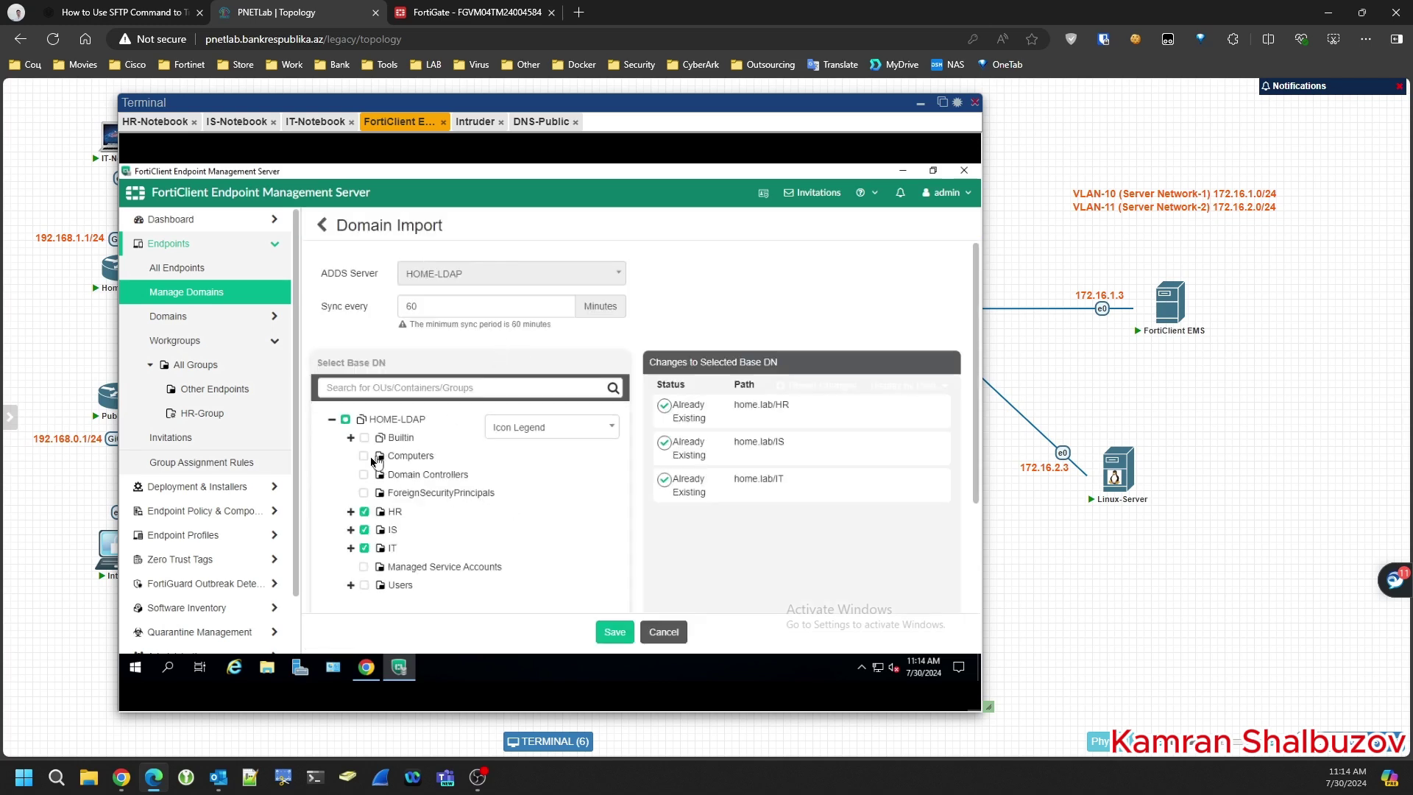
left_click(364, 457)
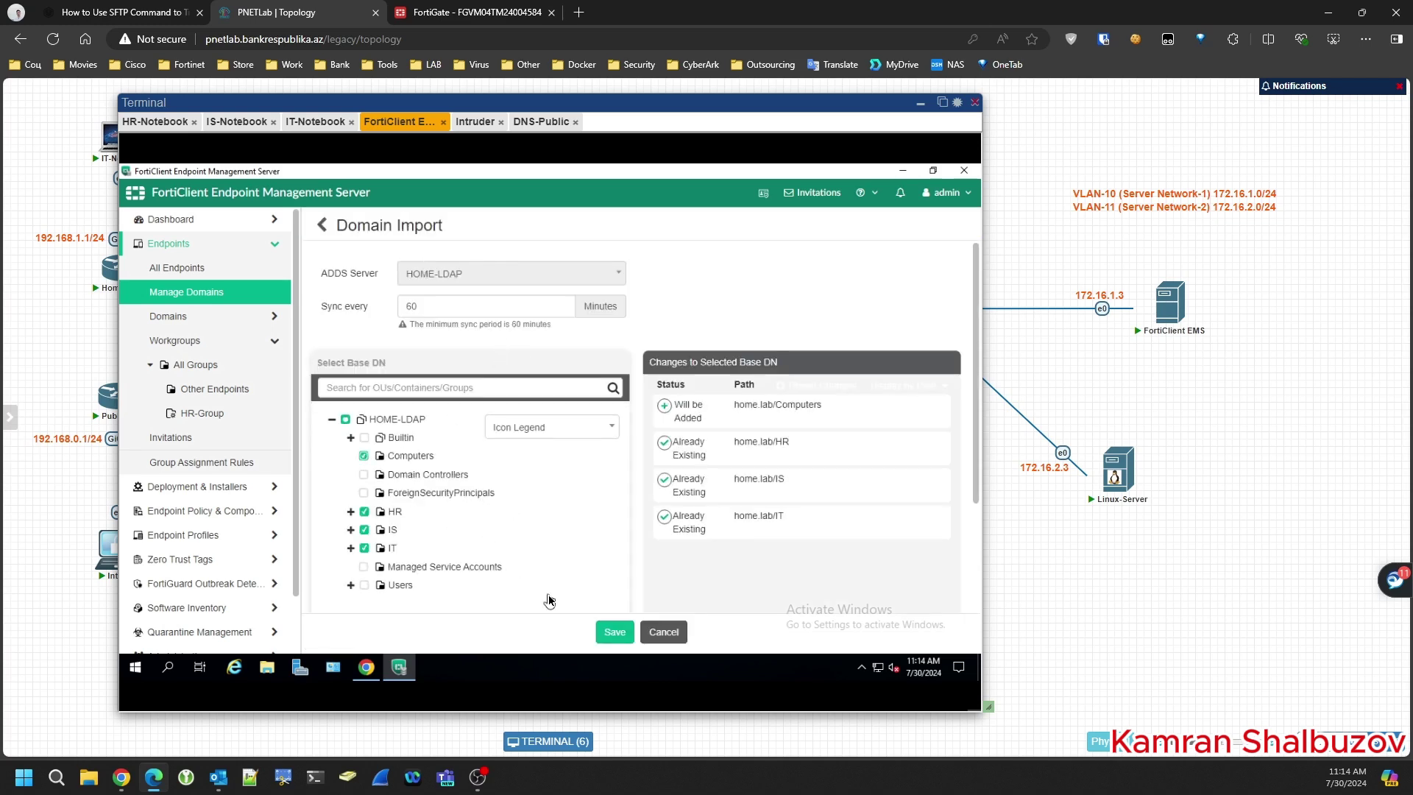
left_click(615, 633)
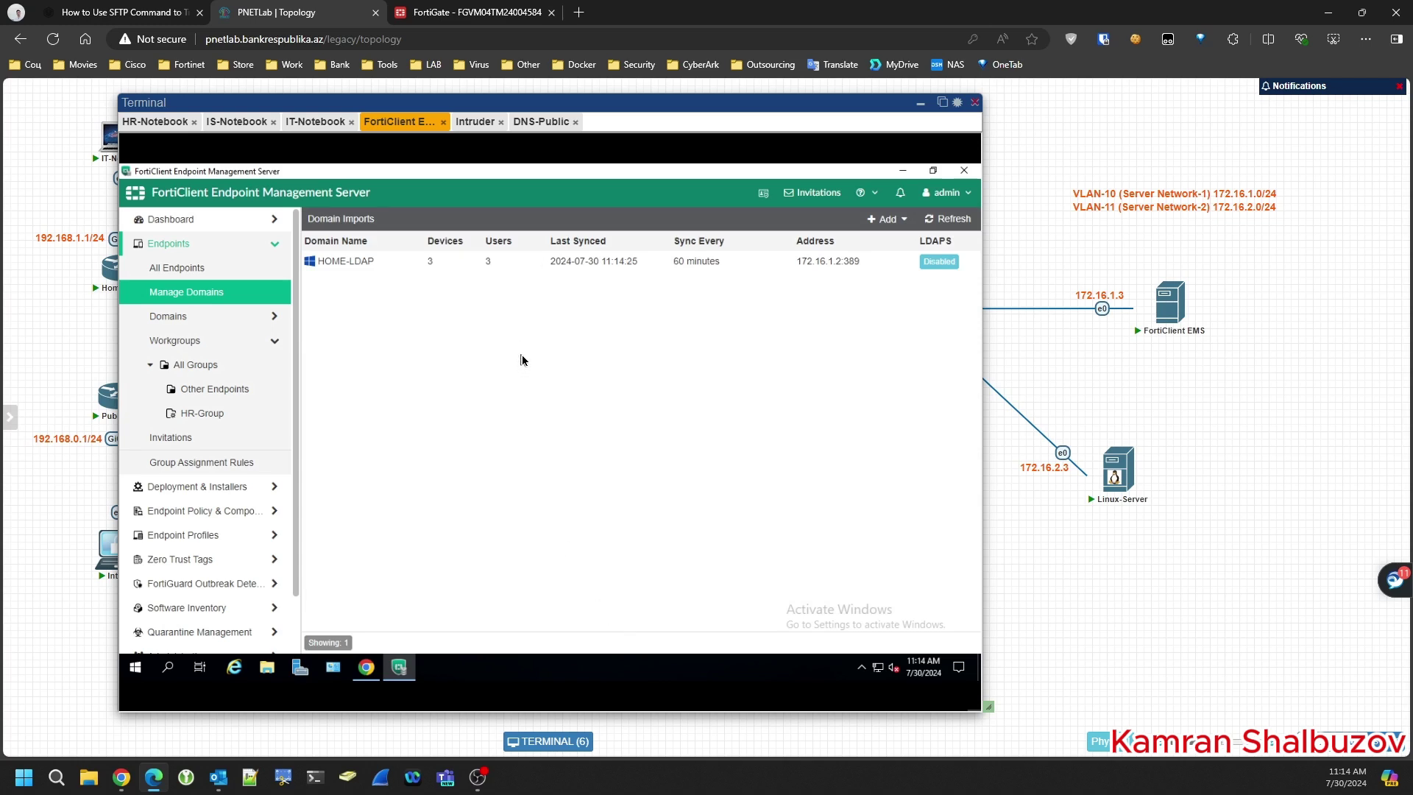
left_click_drag(435, 262, 424, 265)
- Open the EPolicyForHR endpoint policy for editing
left_click(424, 265)
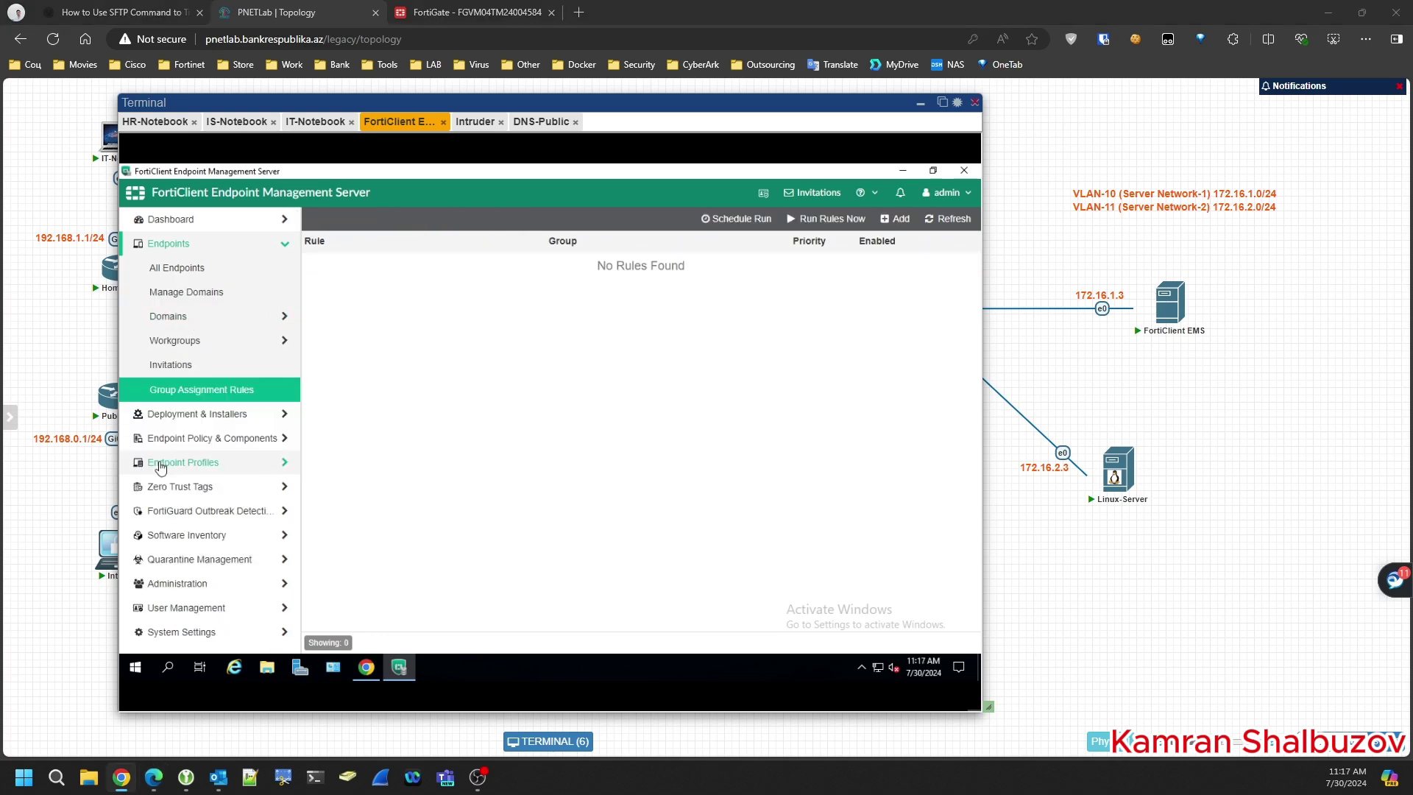
left_click(243, 442)
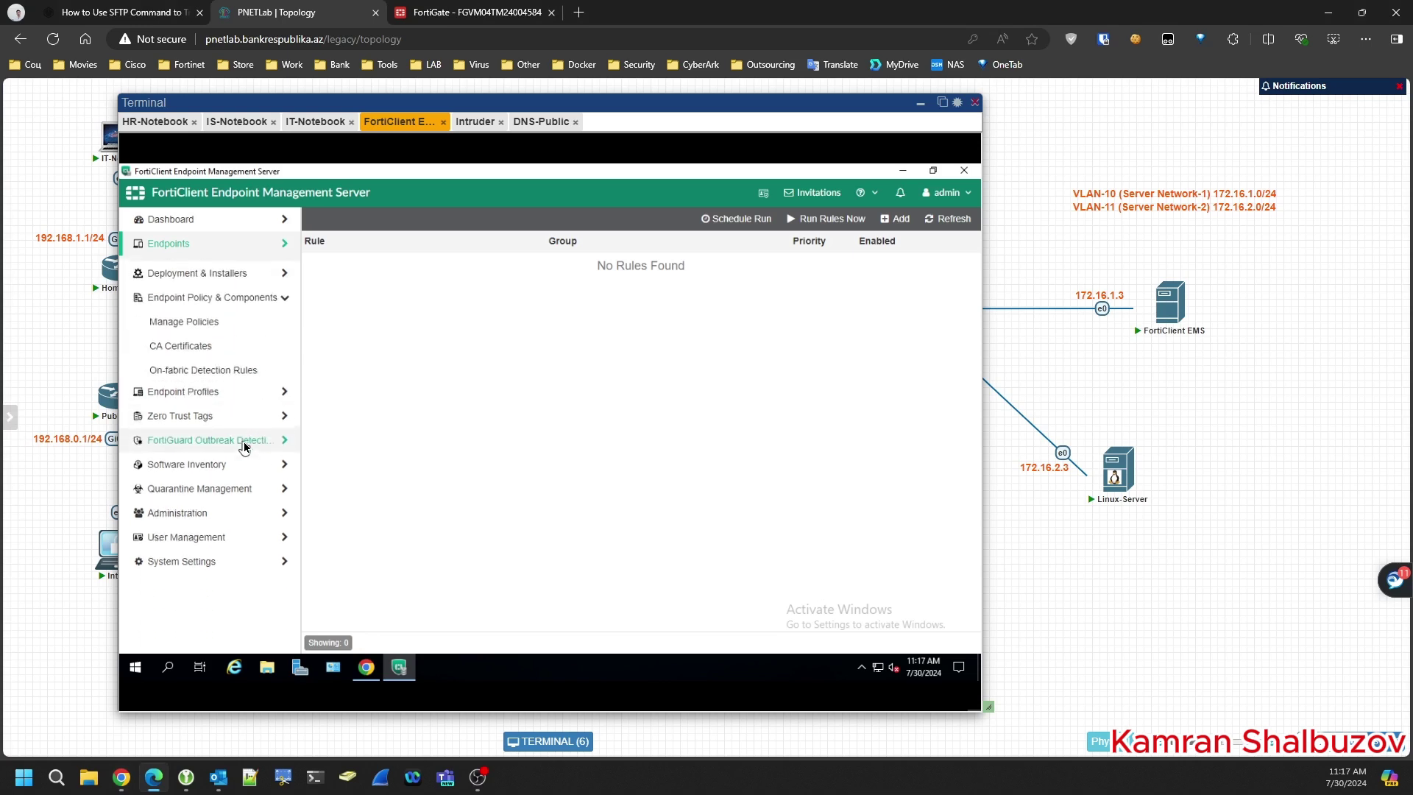
left_click(184, 321)
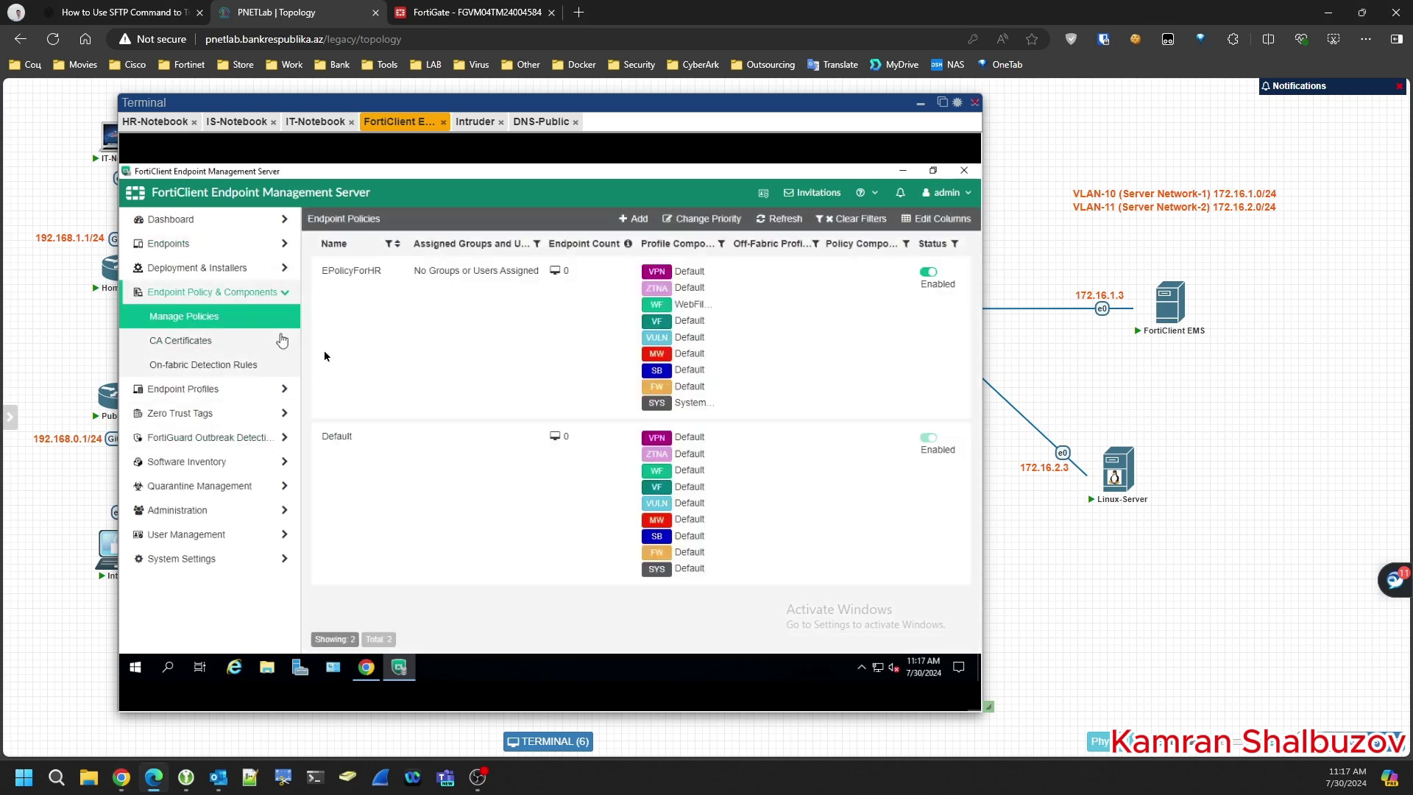
left_click(427, 353)
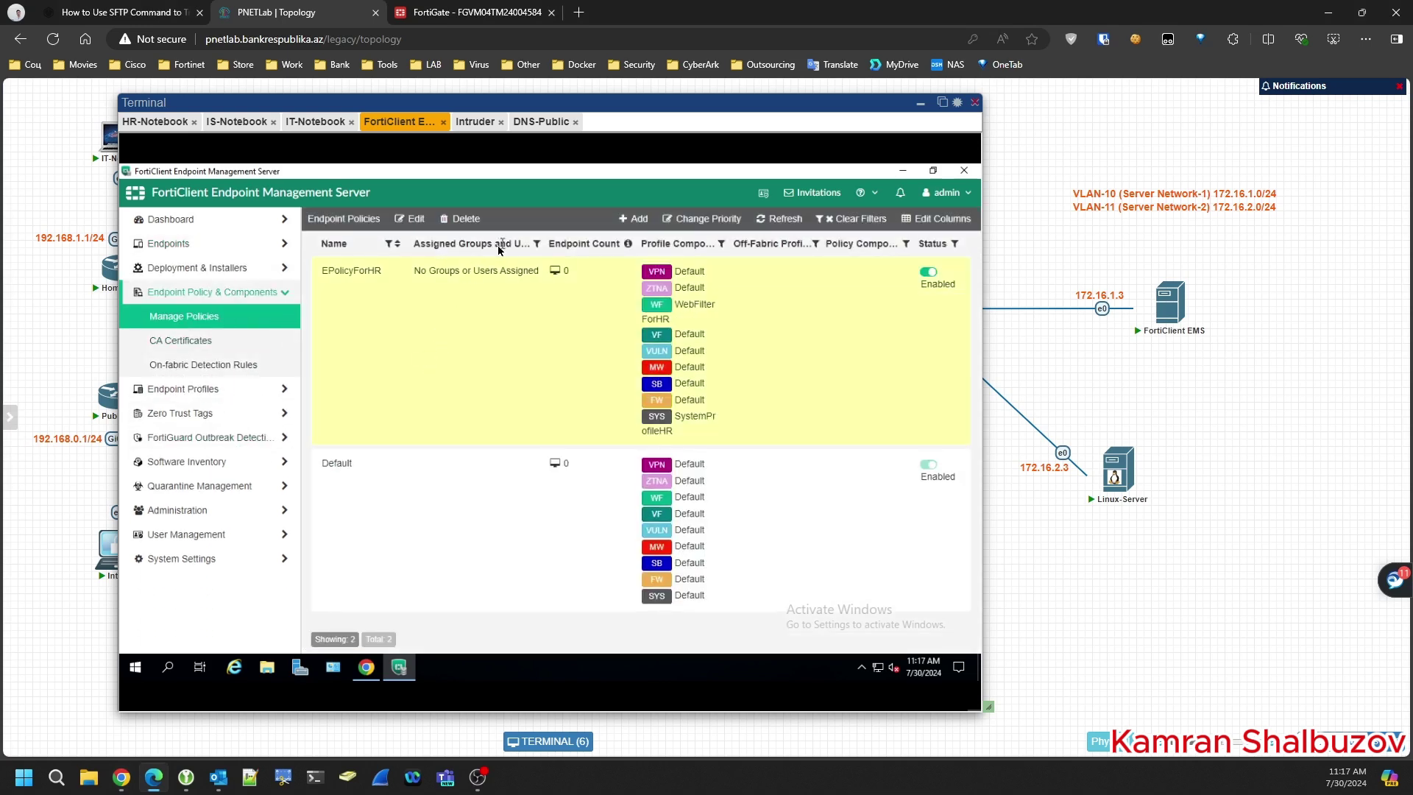
left_click(414, 220)
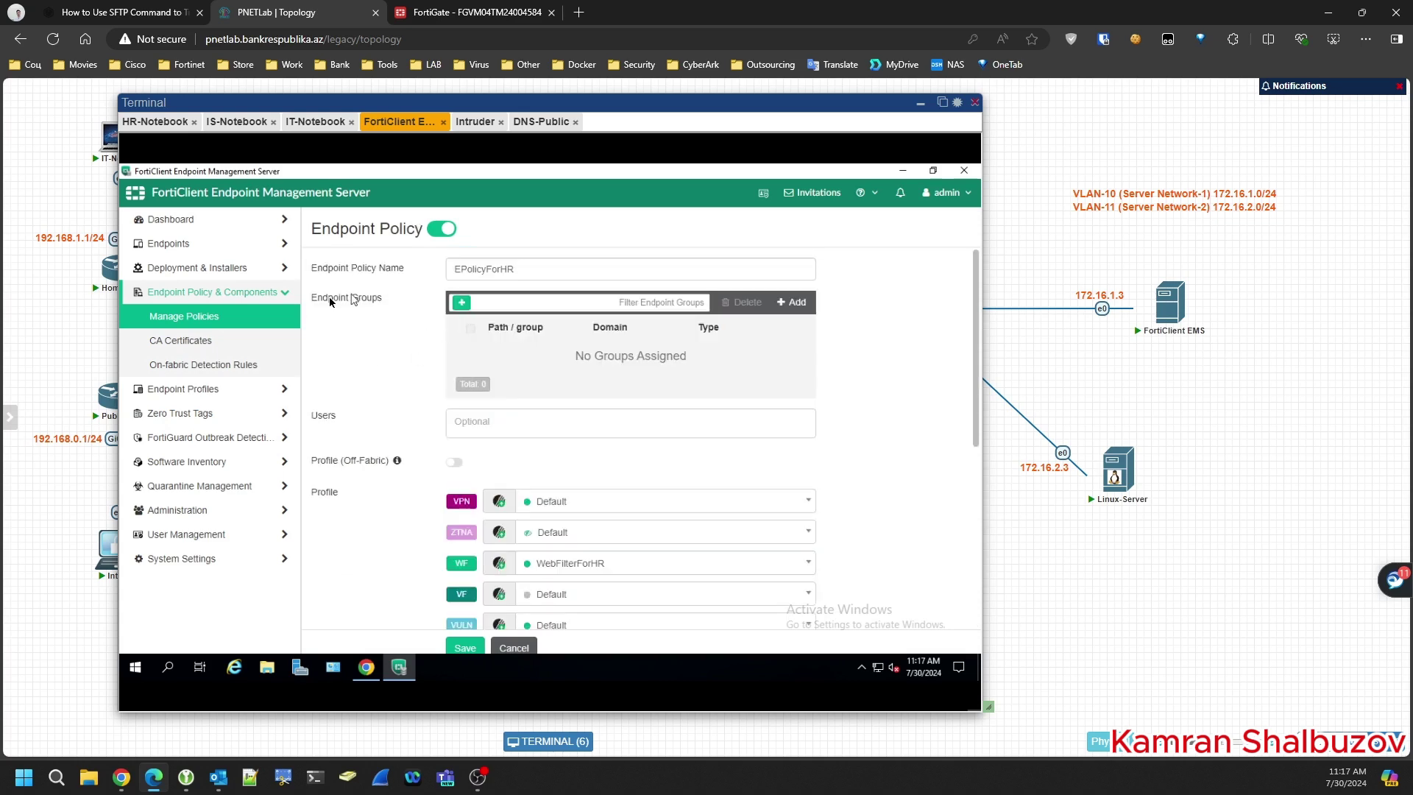
left_click(462, 303)
left_click(487, 338)
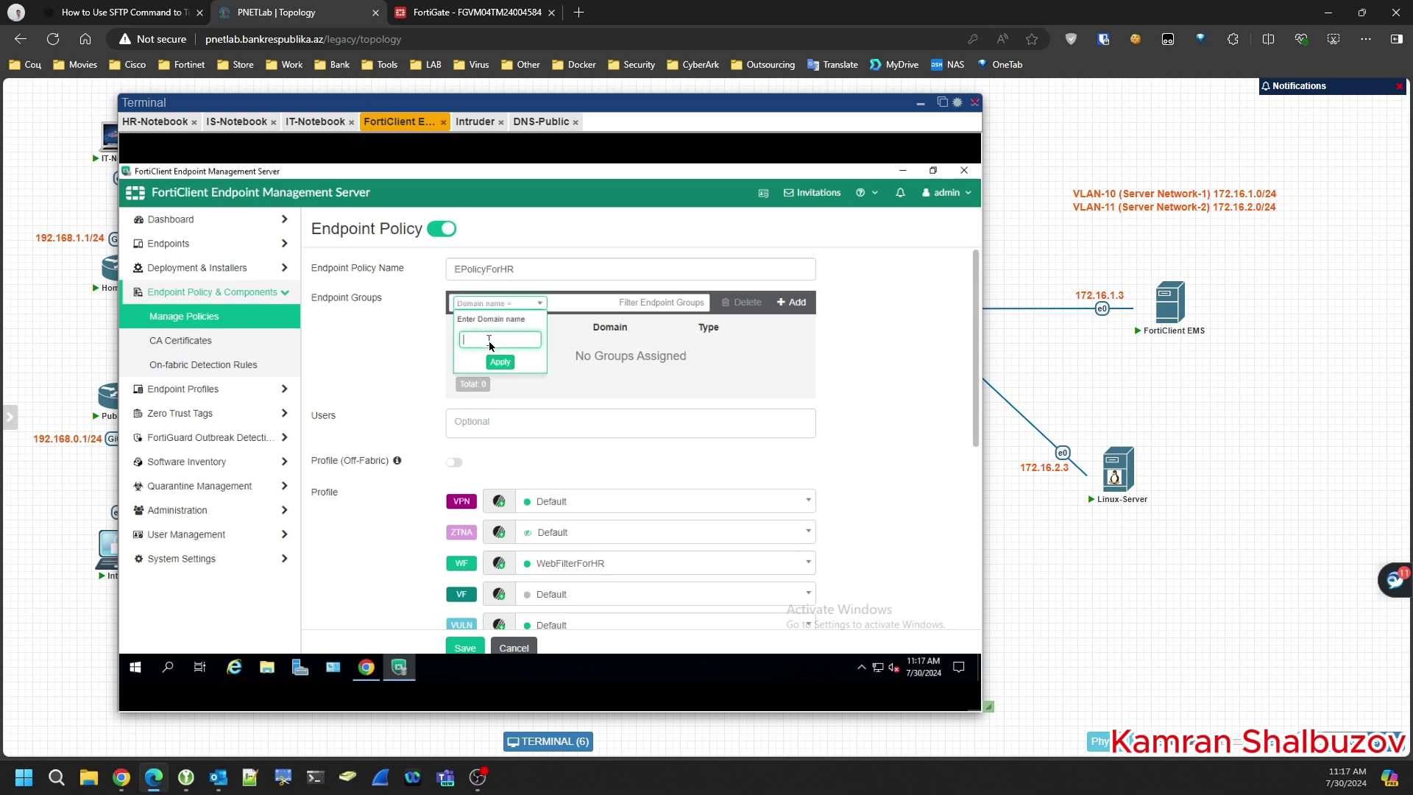
key("Escape")
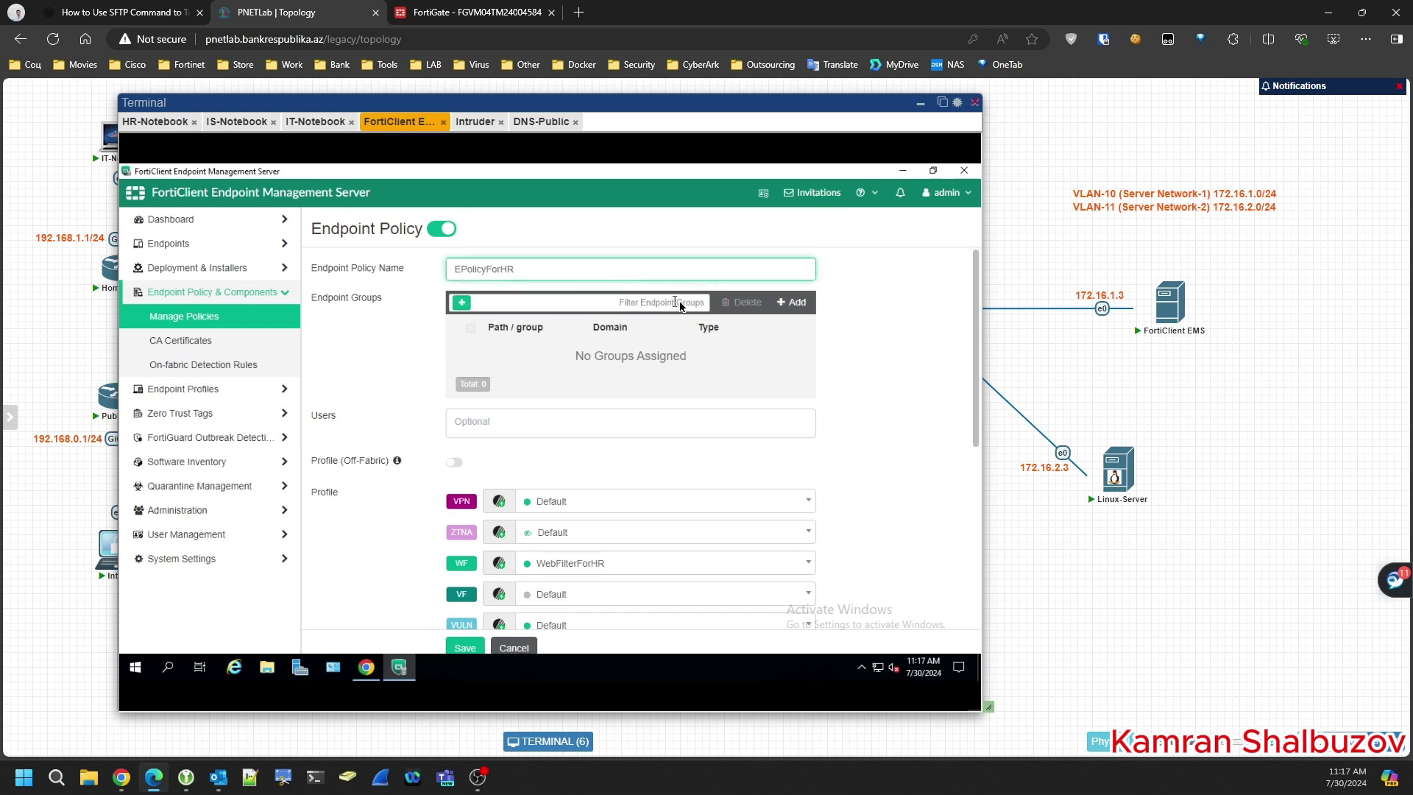
- Assign the HRDept group under HR from Active Directory to the policy
left_click(792, 305)
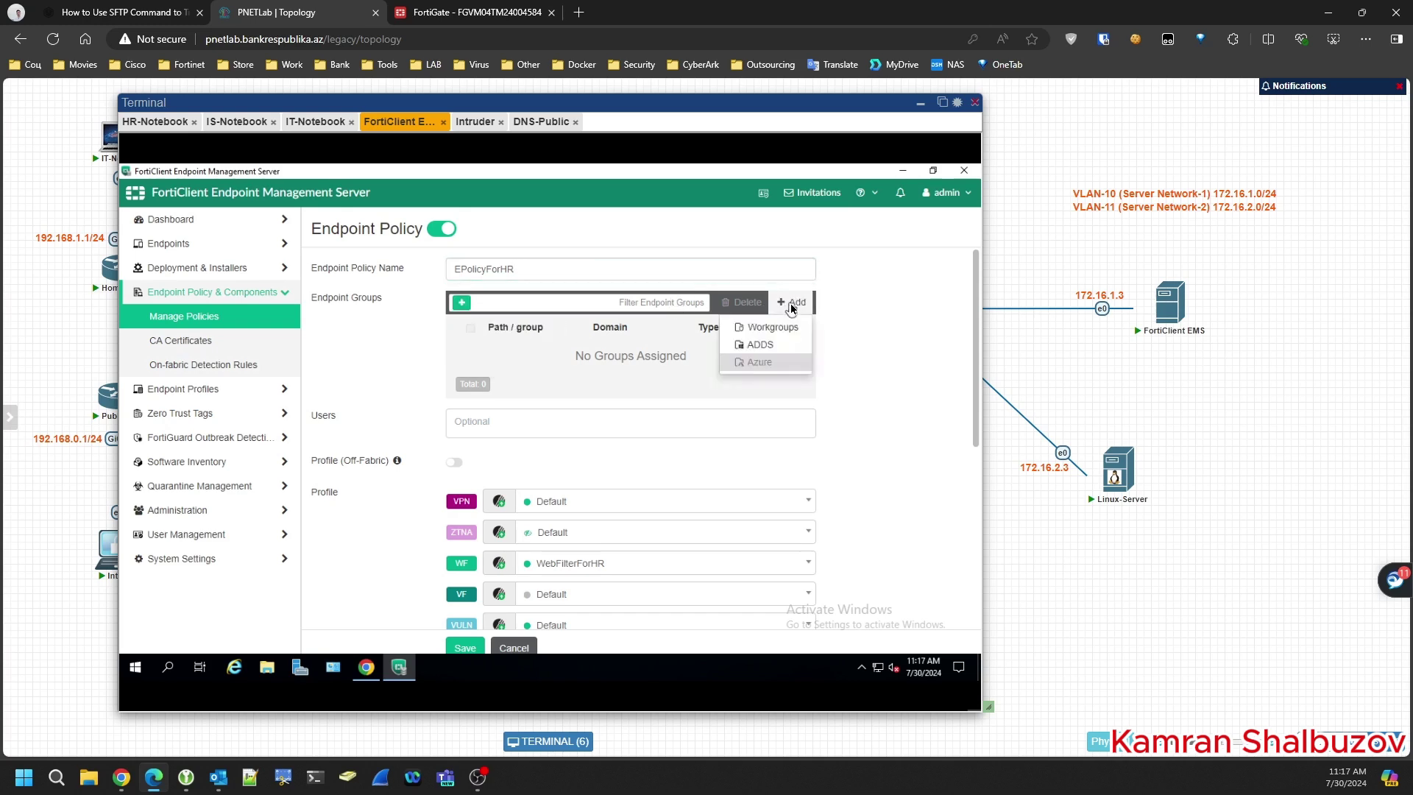
left_click(761, 351)
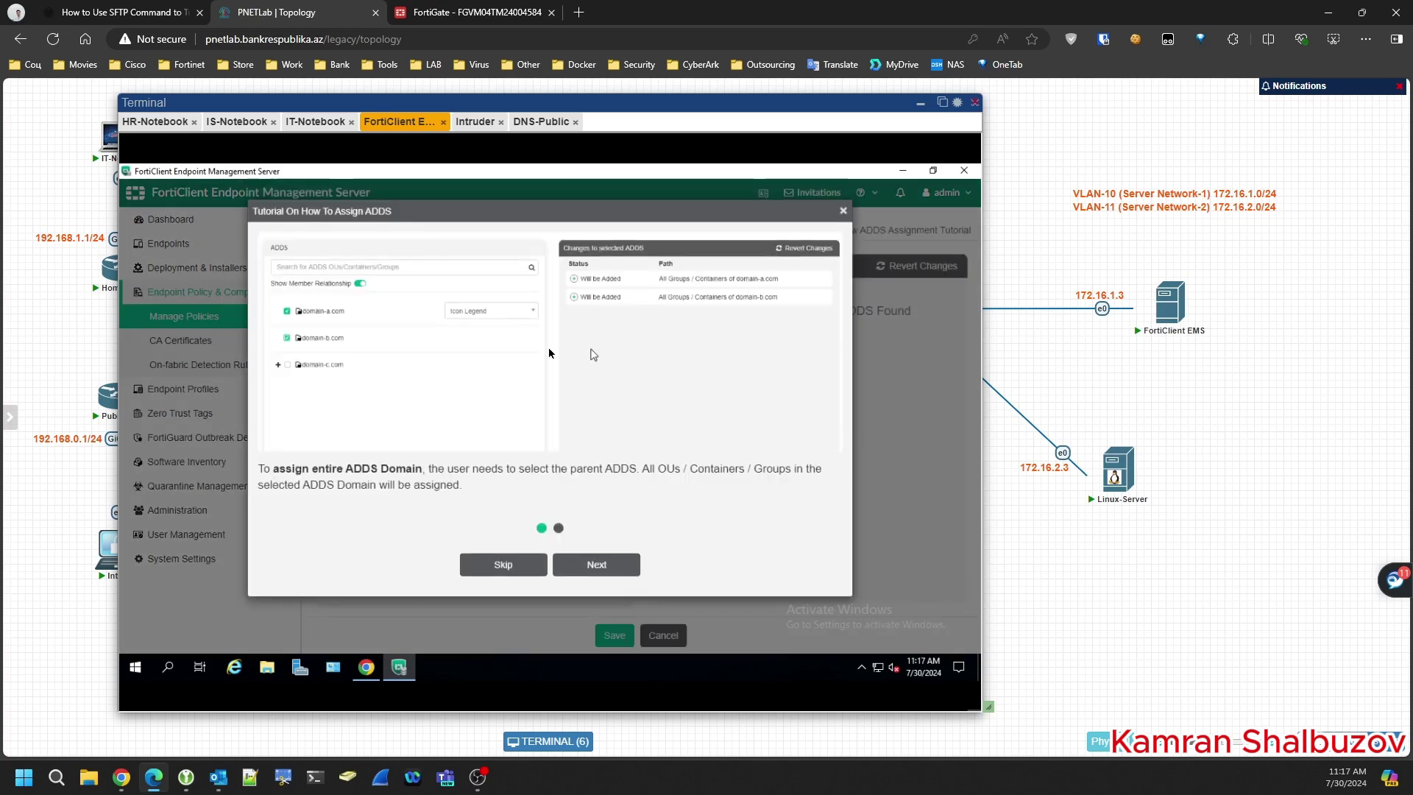
left_click(608, 566)
left_click(610, 568)
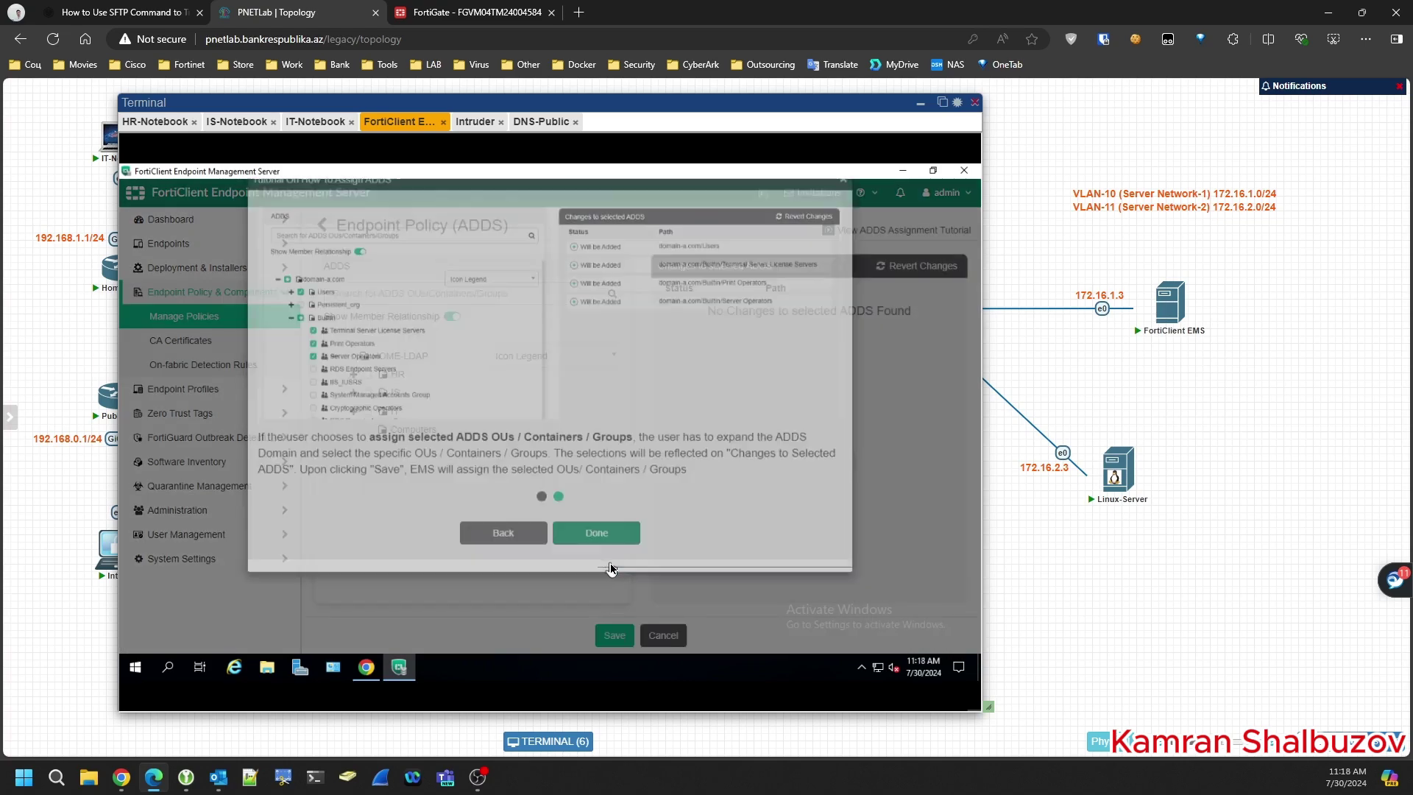
left_click(354, 376)
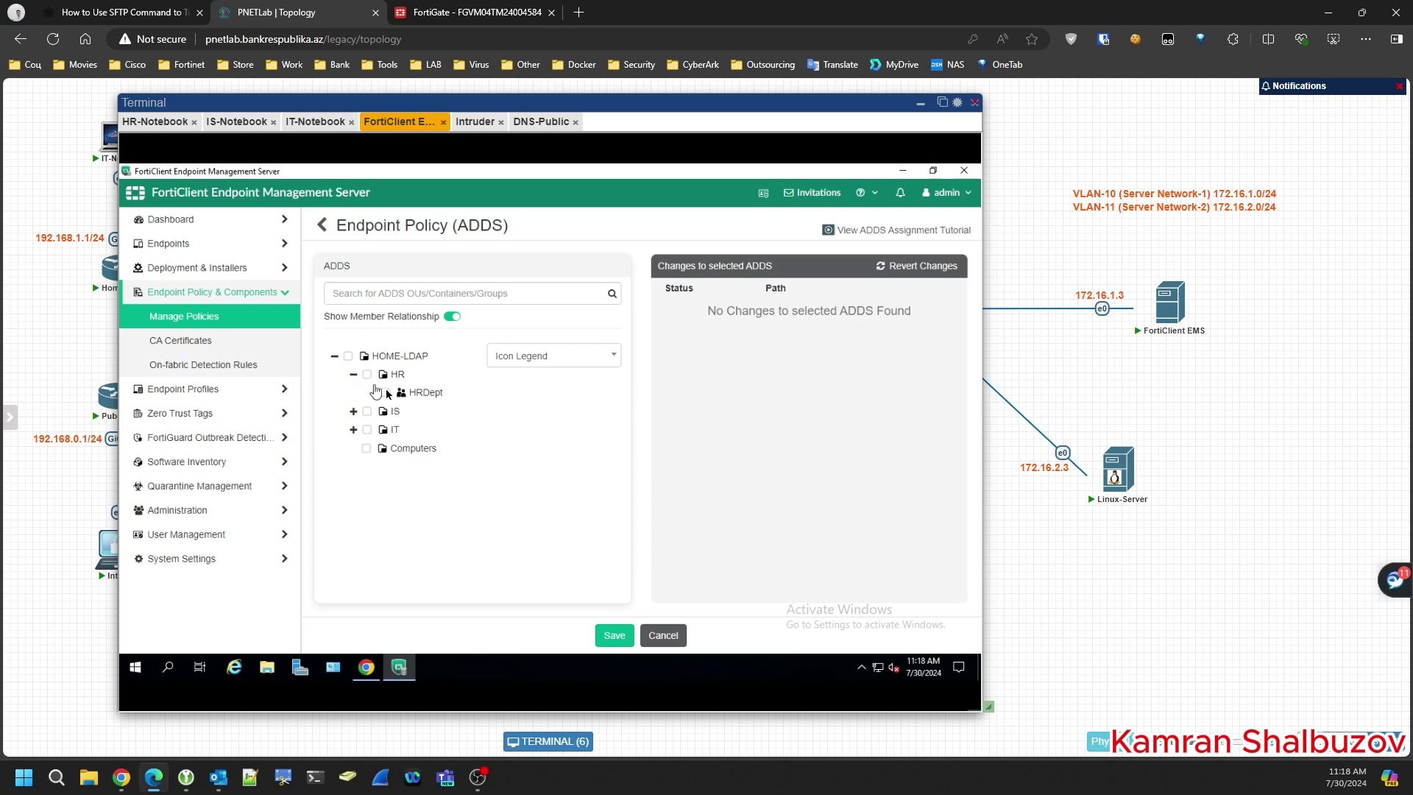
left_click(385, 393)
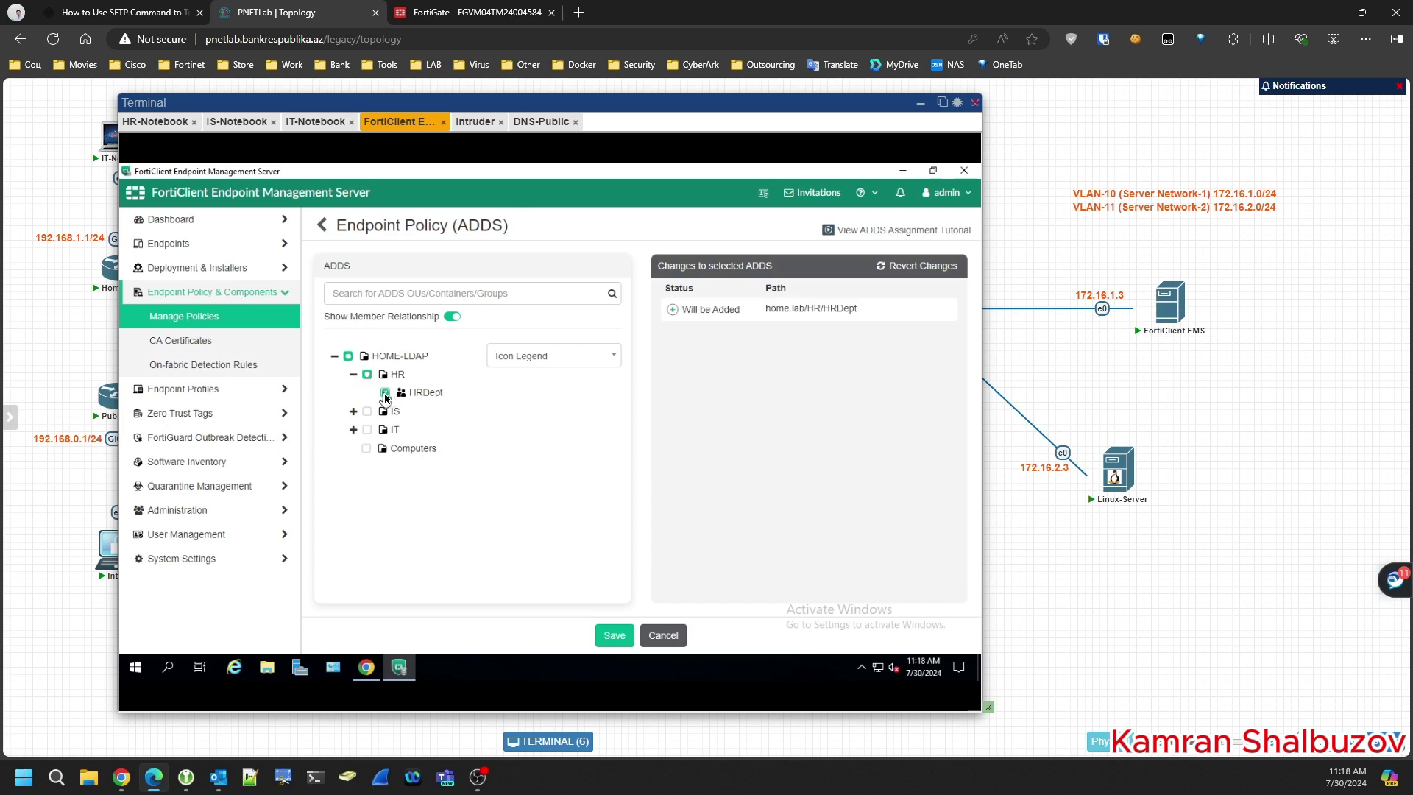
left_click(614, 635)
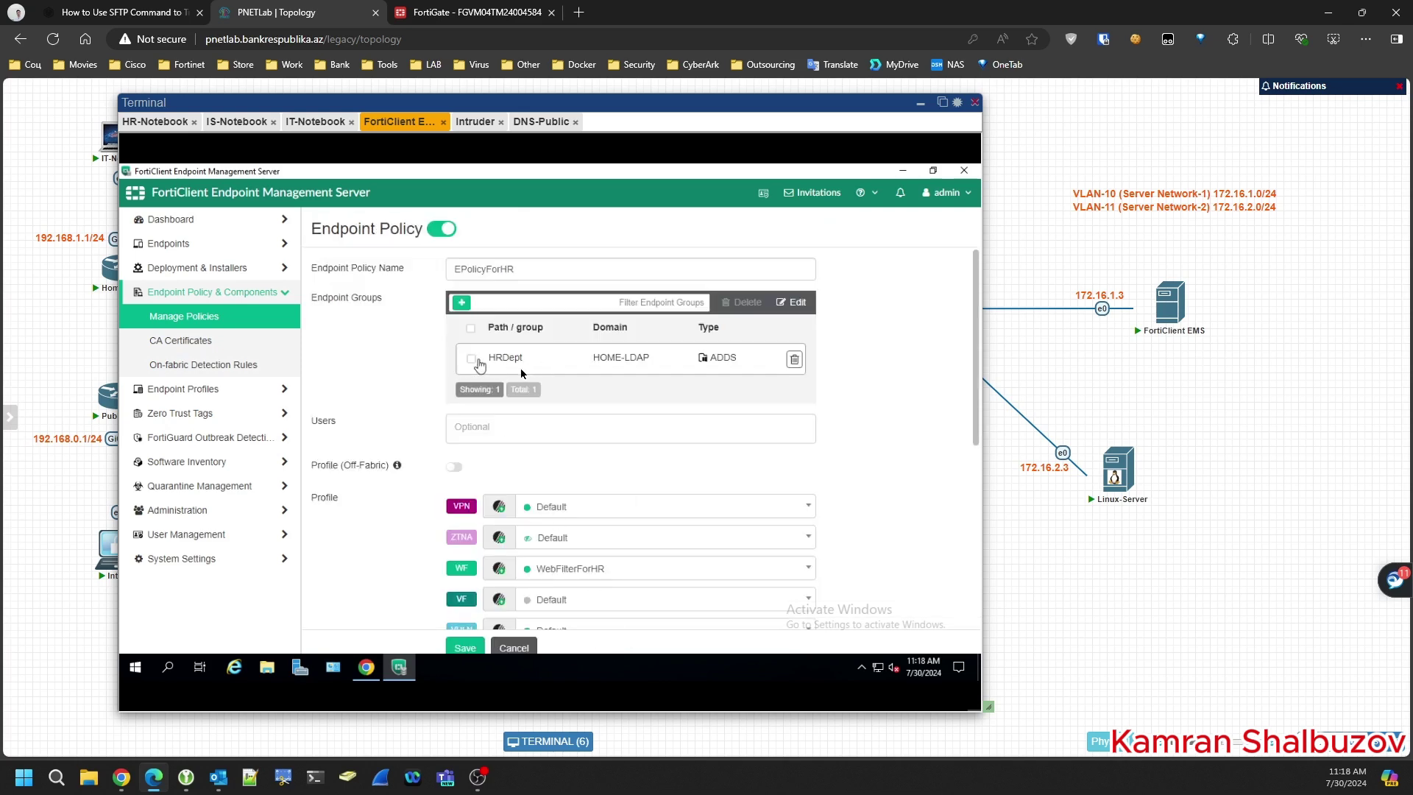
- Save the EPolicyForHR policy changes
scroll(416, 420, "down", 5)
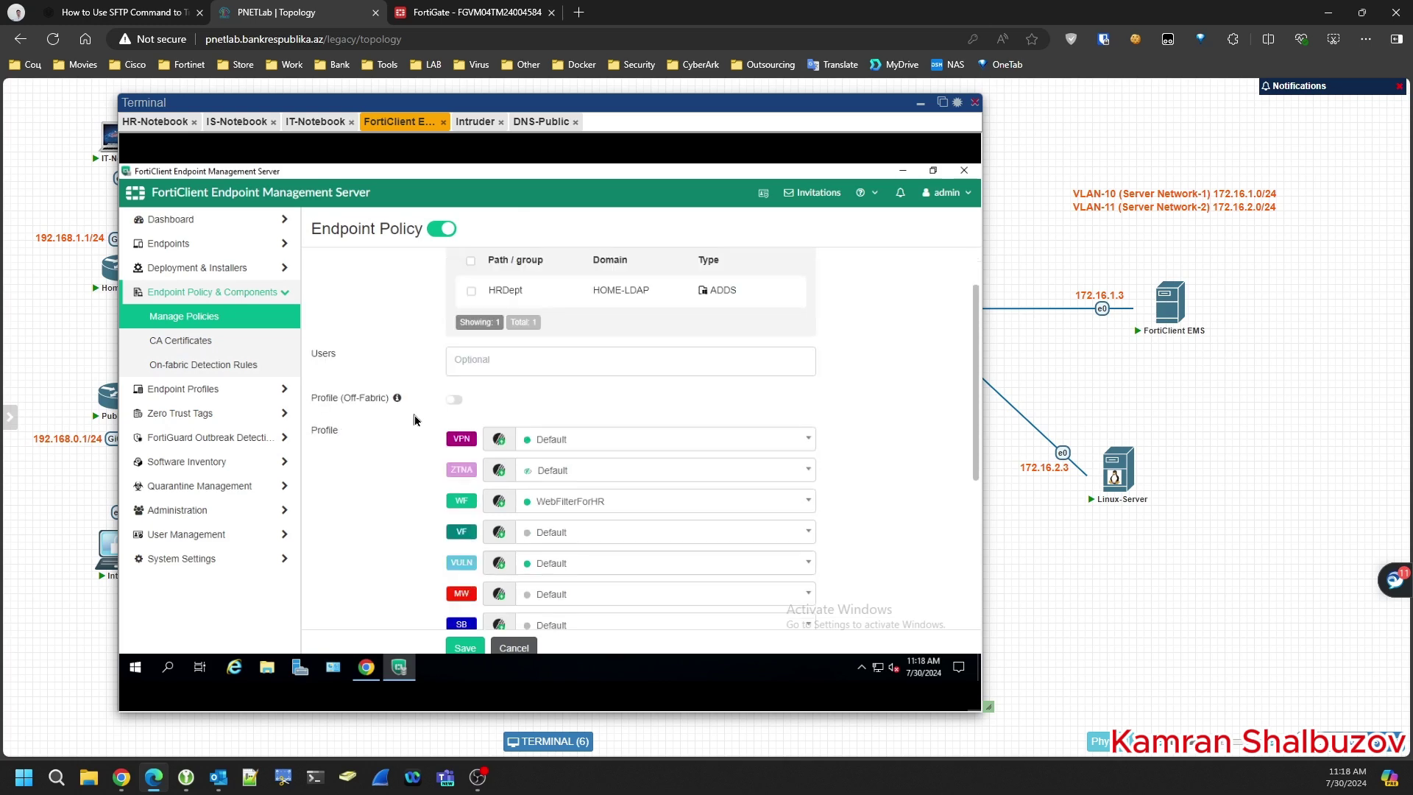
left_click(465, 647)
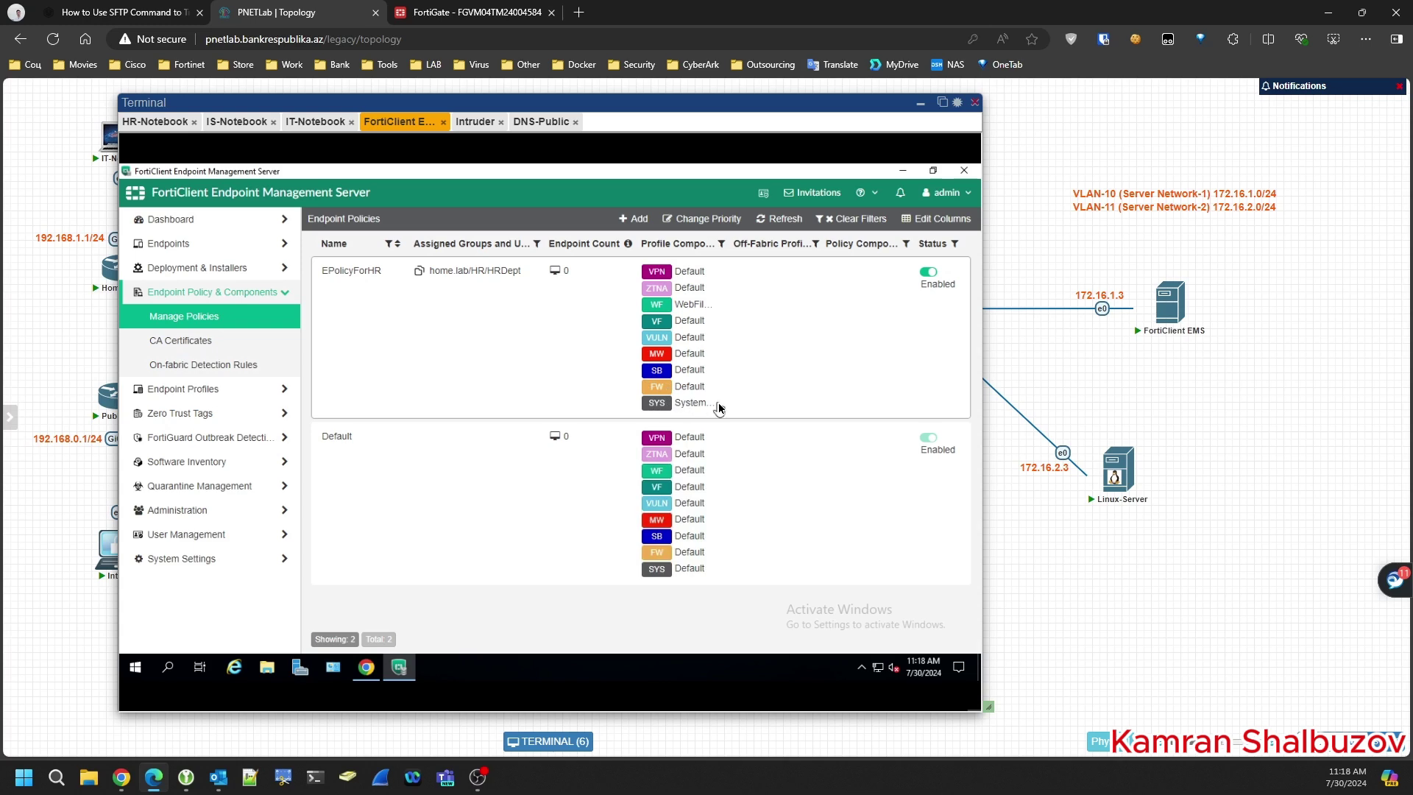
left_click(186, 270)
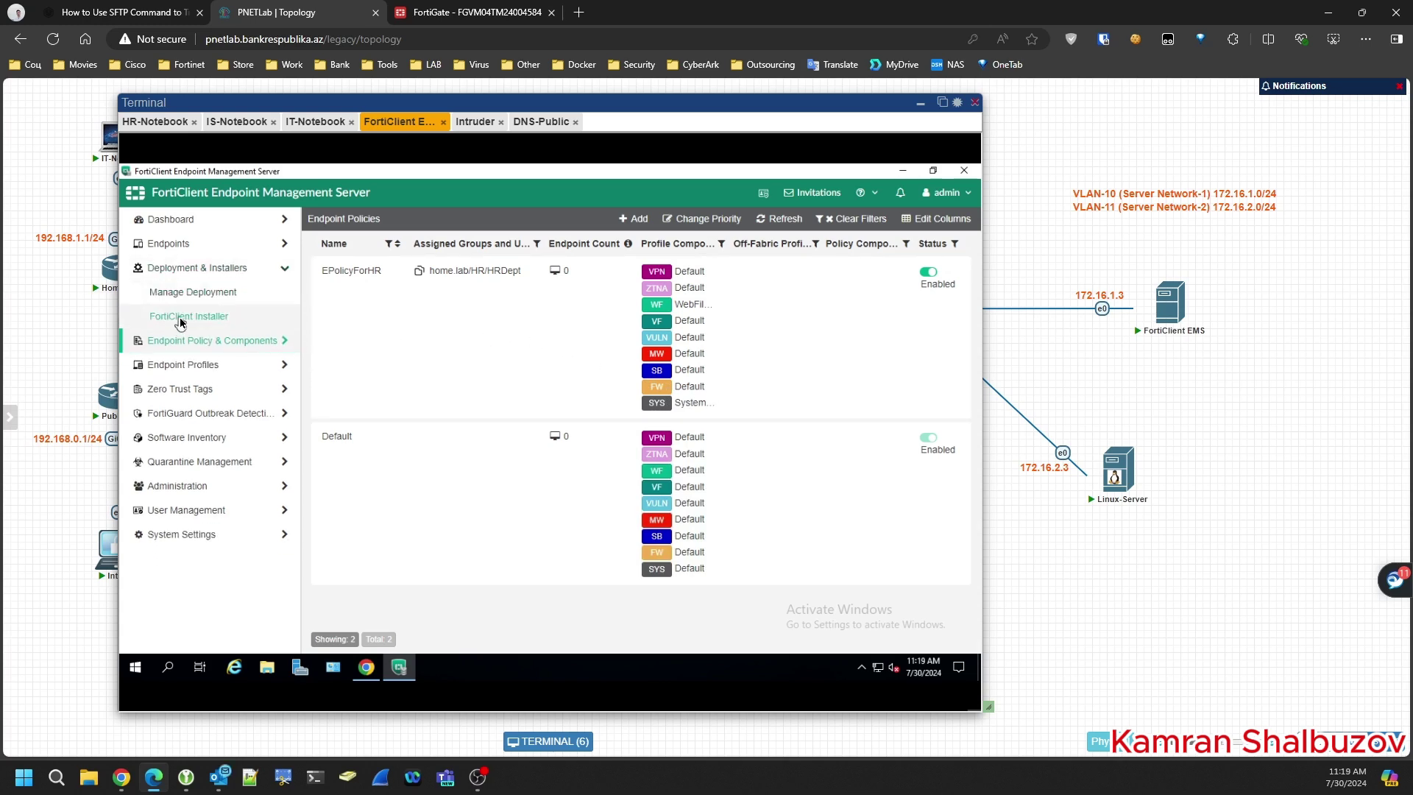
- Add a 7.2.4 official-release FortiClient installer package named FortiEMS7 and continue to Features
left_click(183, 318)
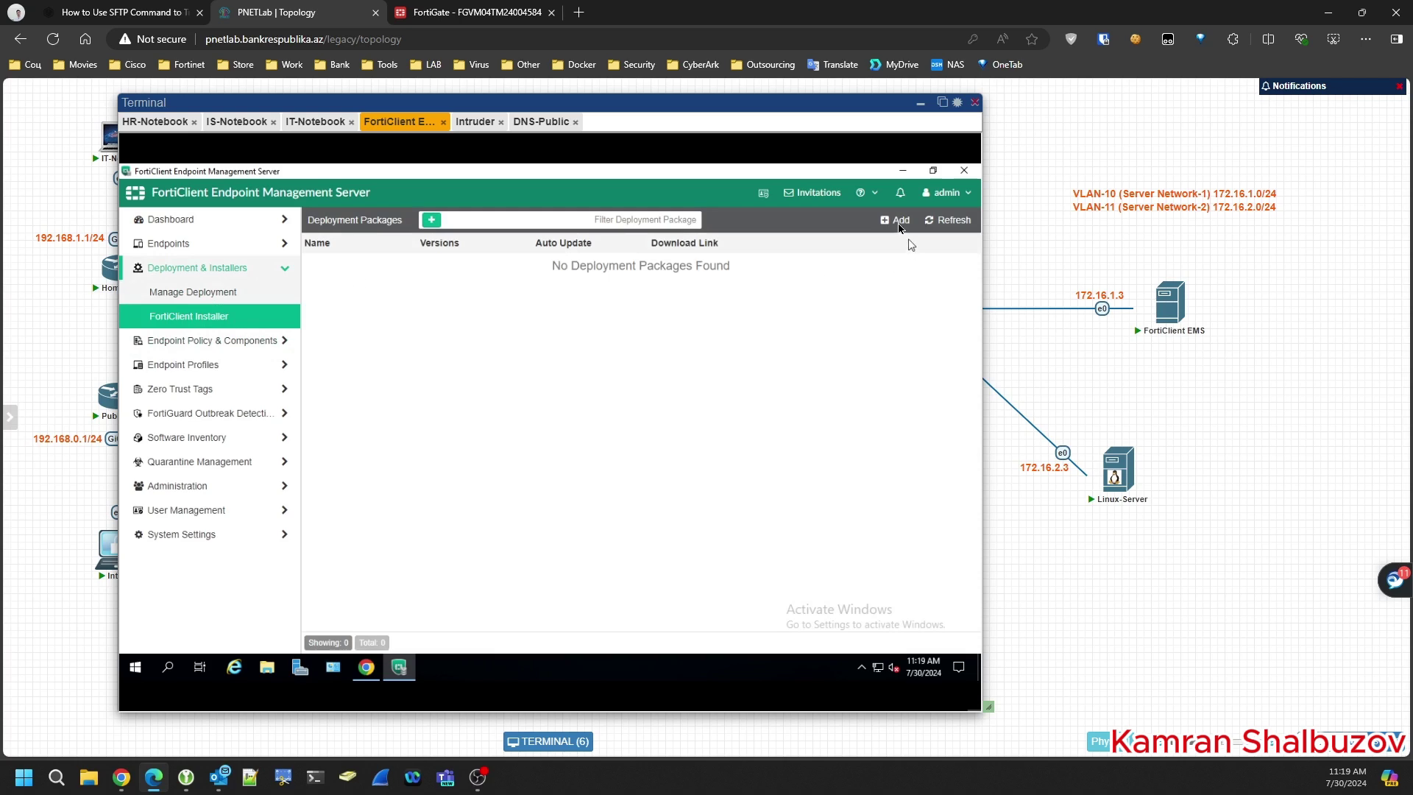
left_click(898, 223)
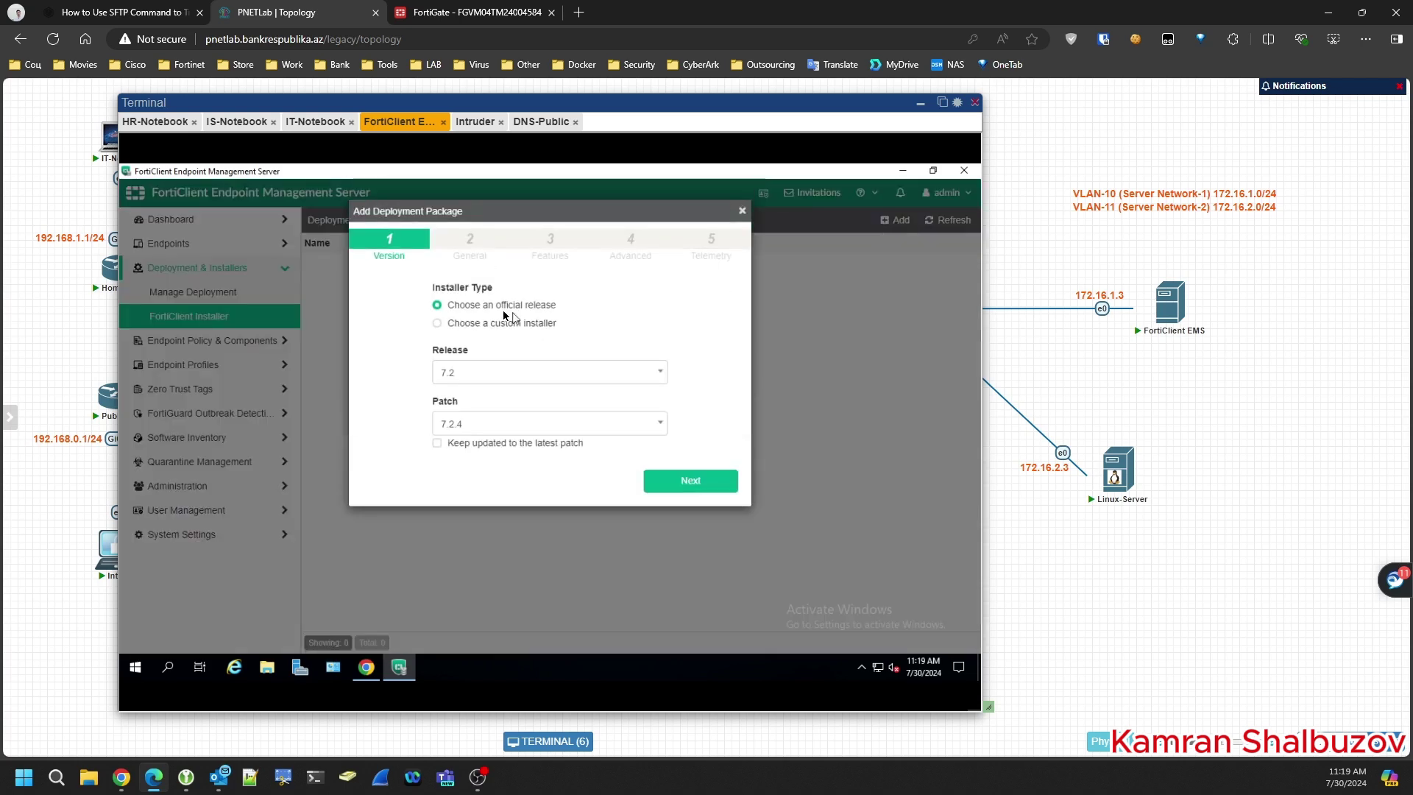
left_click_drag(495, 305, 580, 306)
left_click(692, 481)
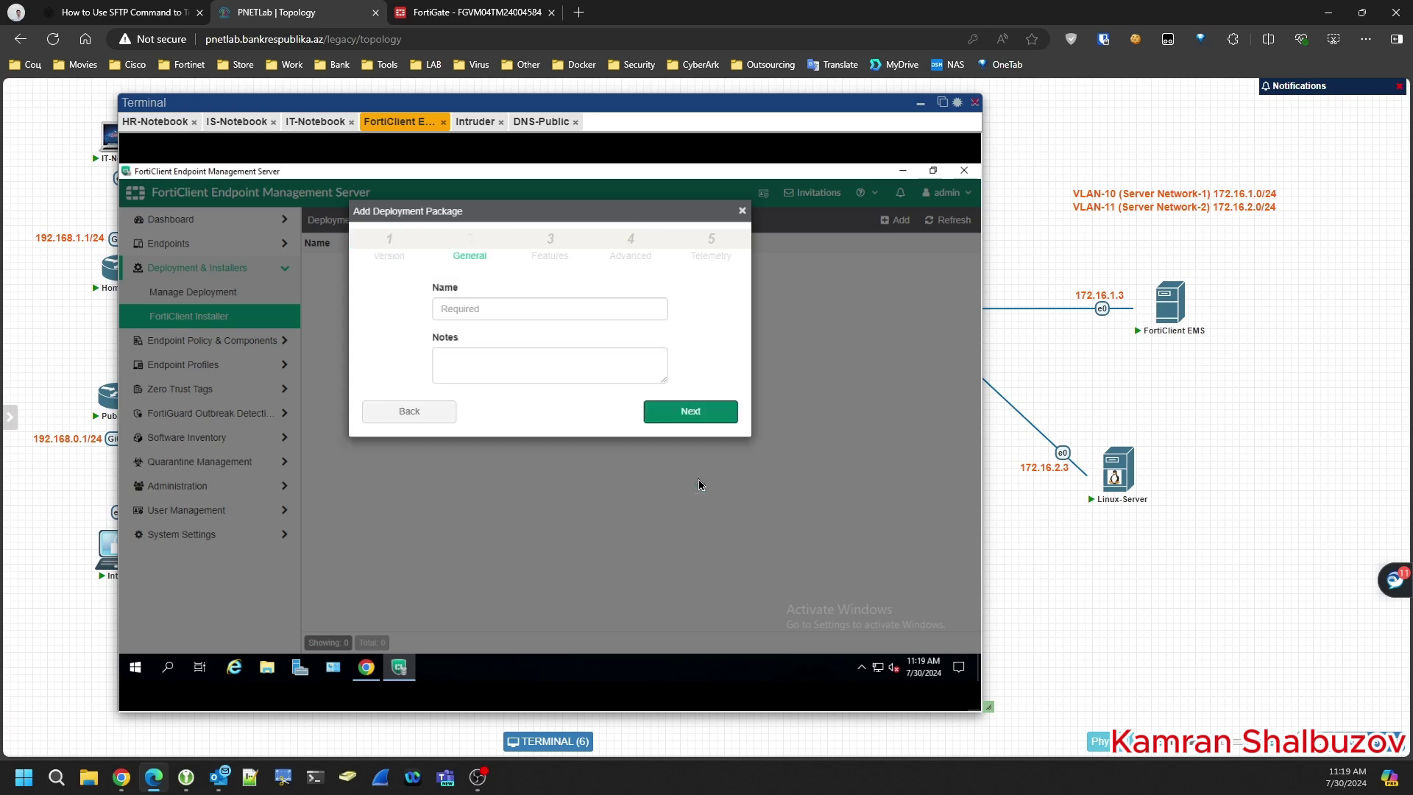
left_click(479, 312)
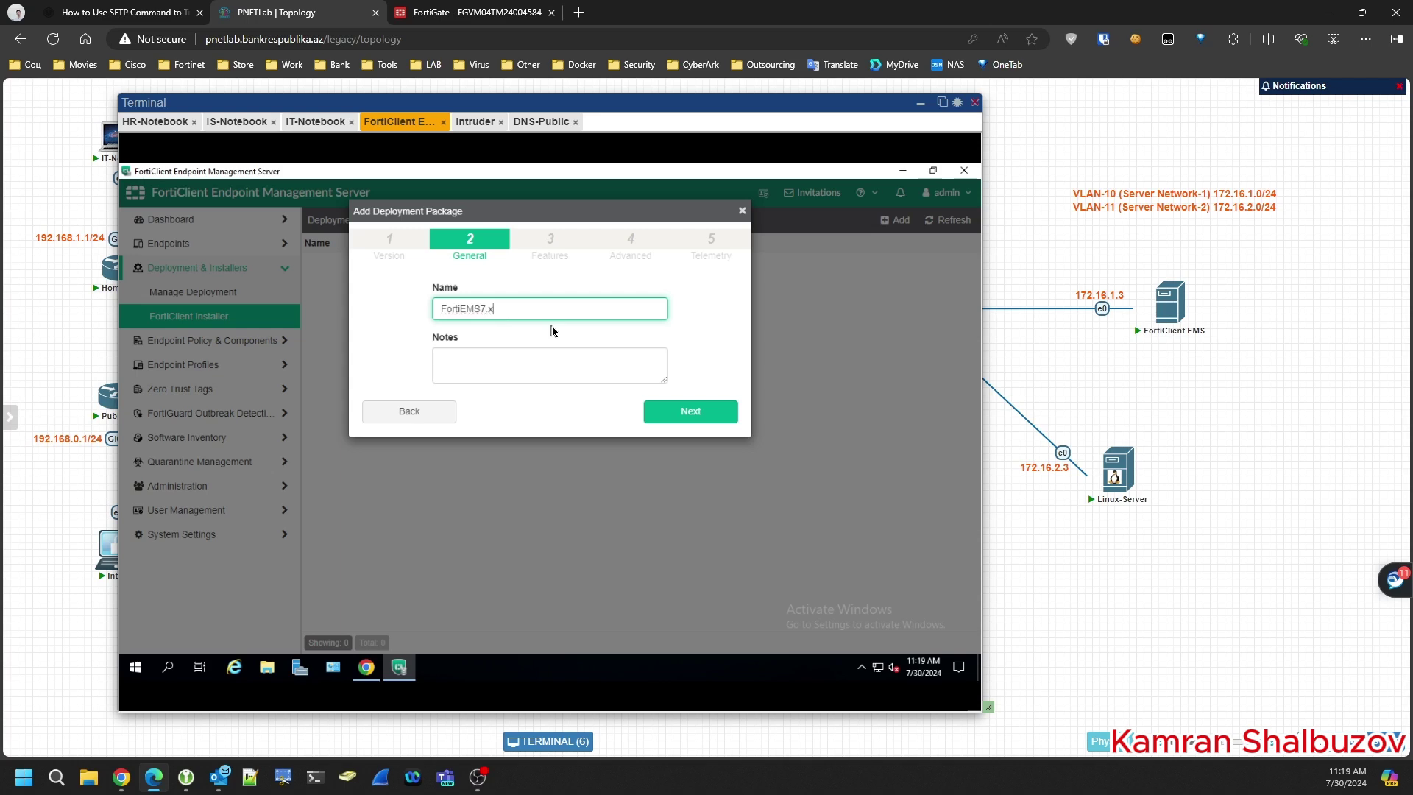
key("BackSpace")
key("BackSpace")
left_click(696, 422)
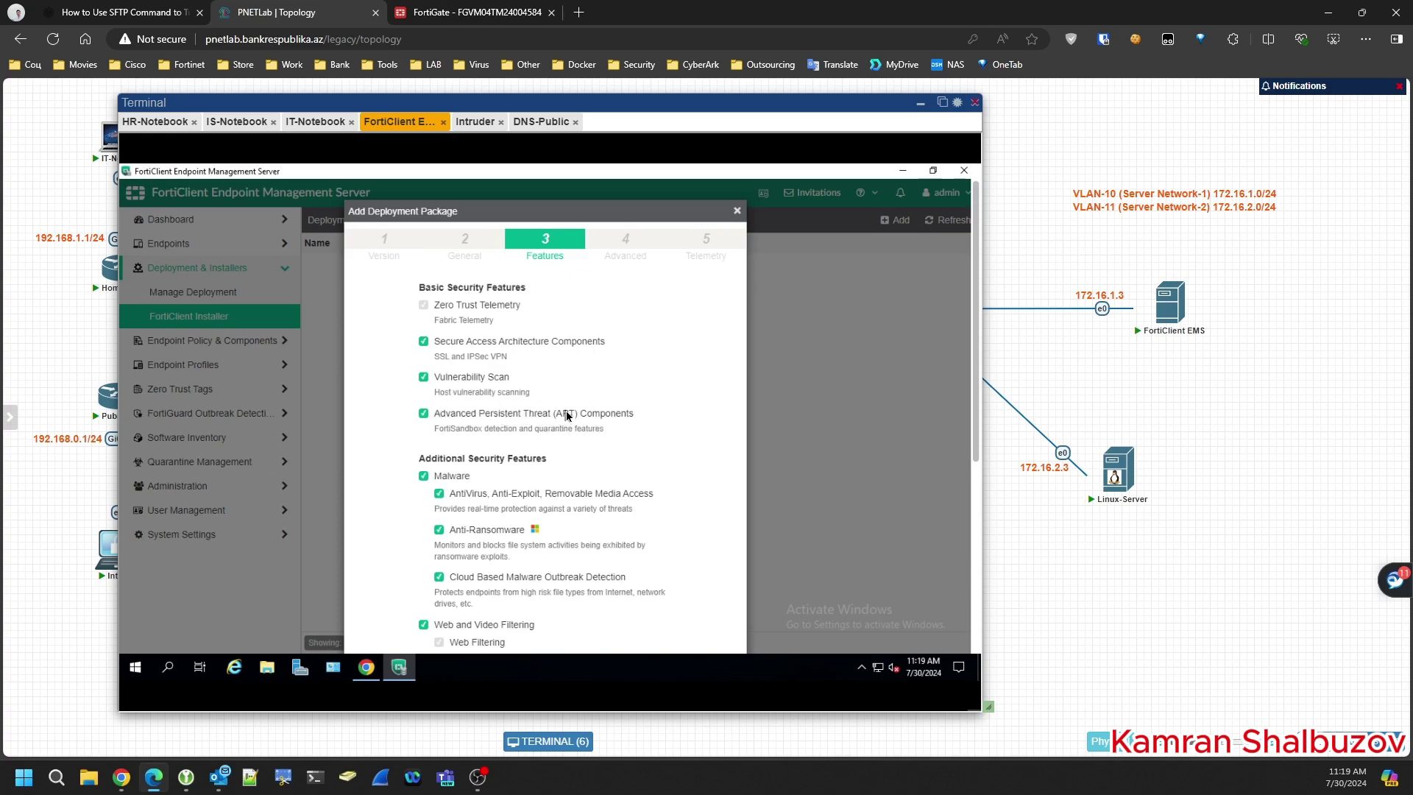
- Exclude the Single Sign-On Mobility Agent feature from the package and continue
scroll(567, 416, "down", 2)
scroll(567, 416, "down", 2)
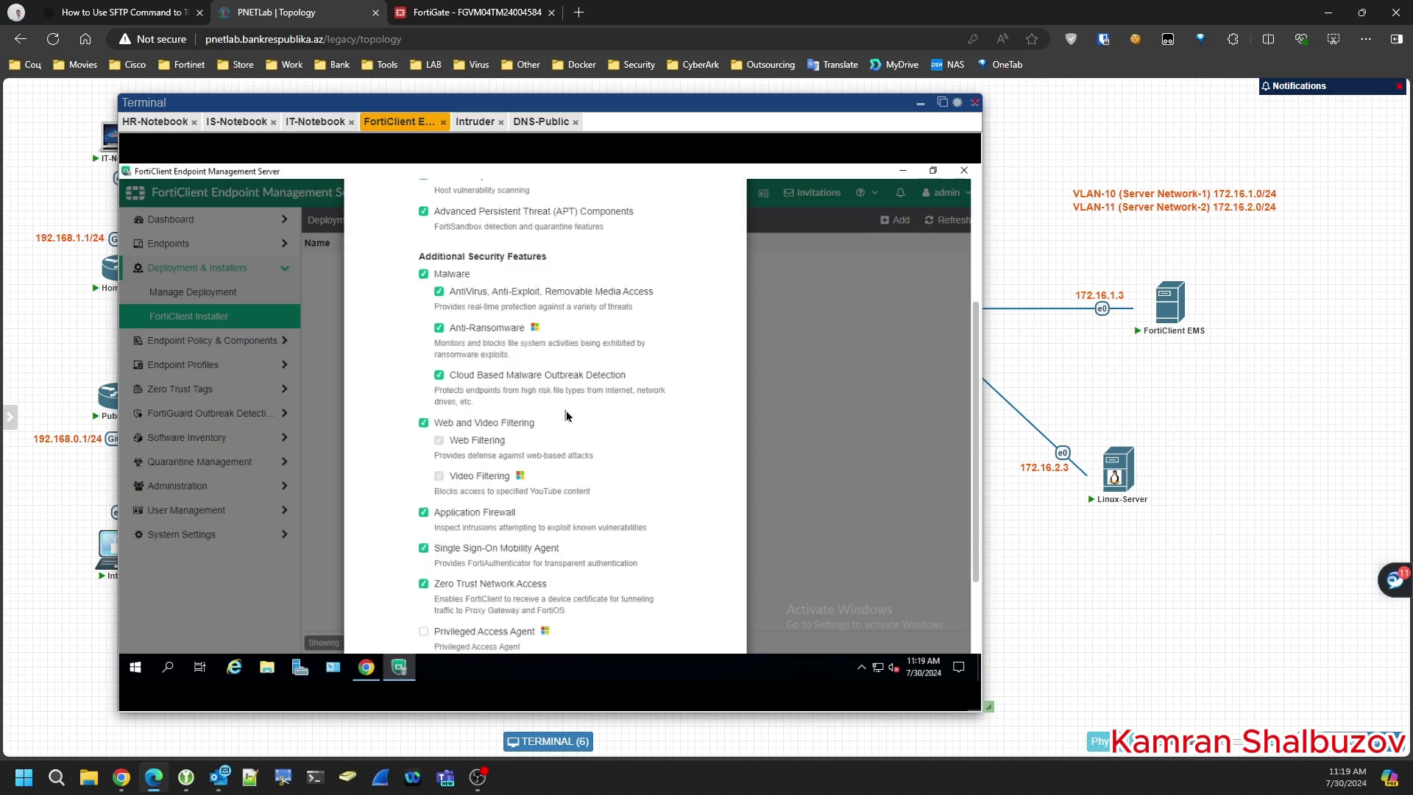
scroll(514, 486, "down", 1)
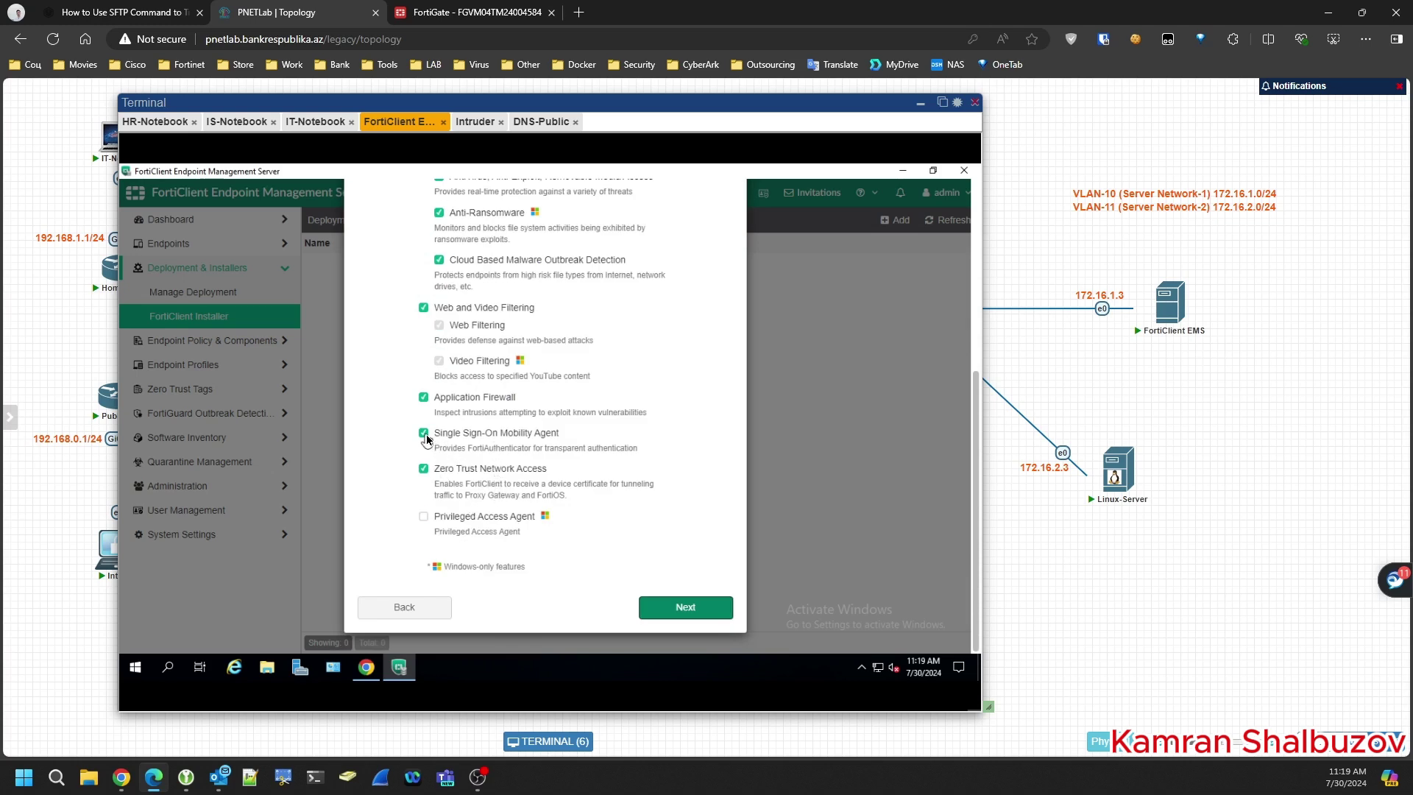
left_click(425, 435)
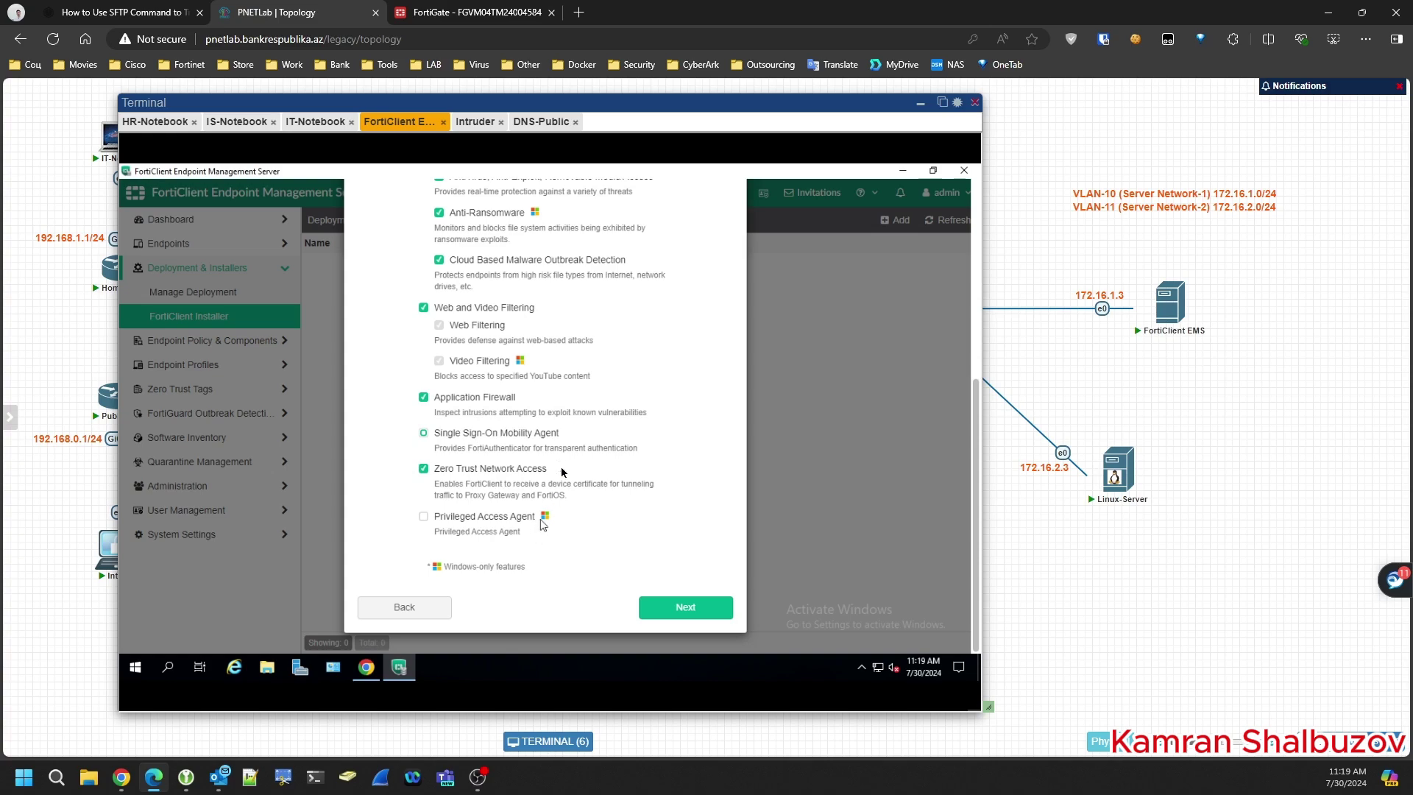
scroll(561, 471, "up", 1)
scroll(561, 471, "up", 5)
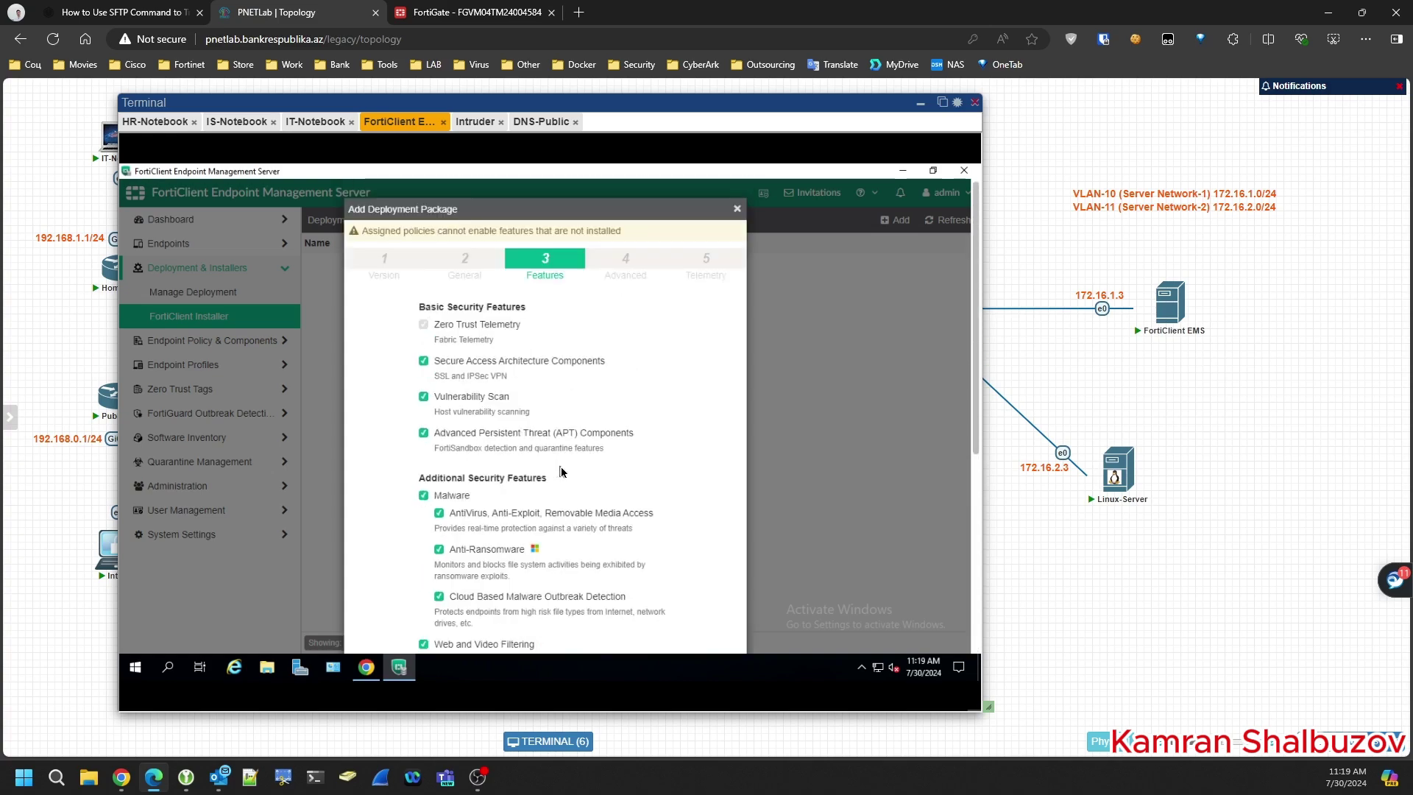
scroll(561, 472, "down", 6)
left_click(686, 608)
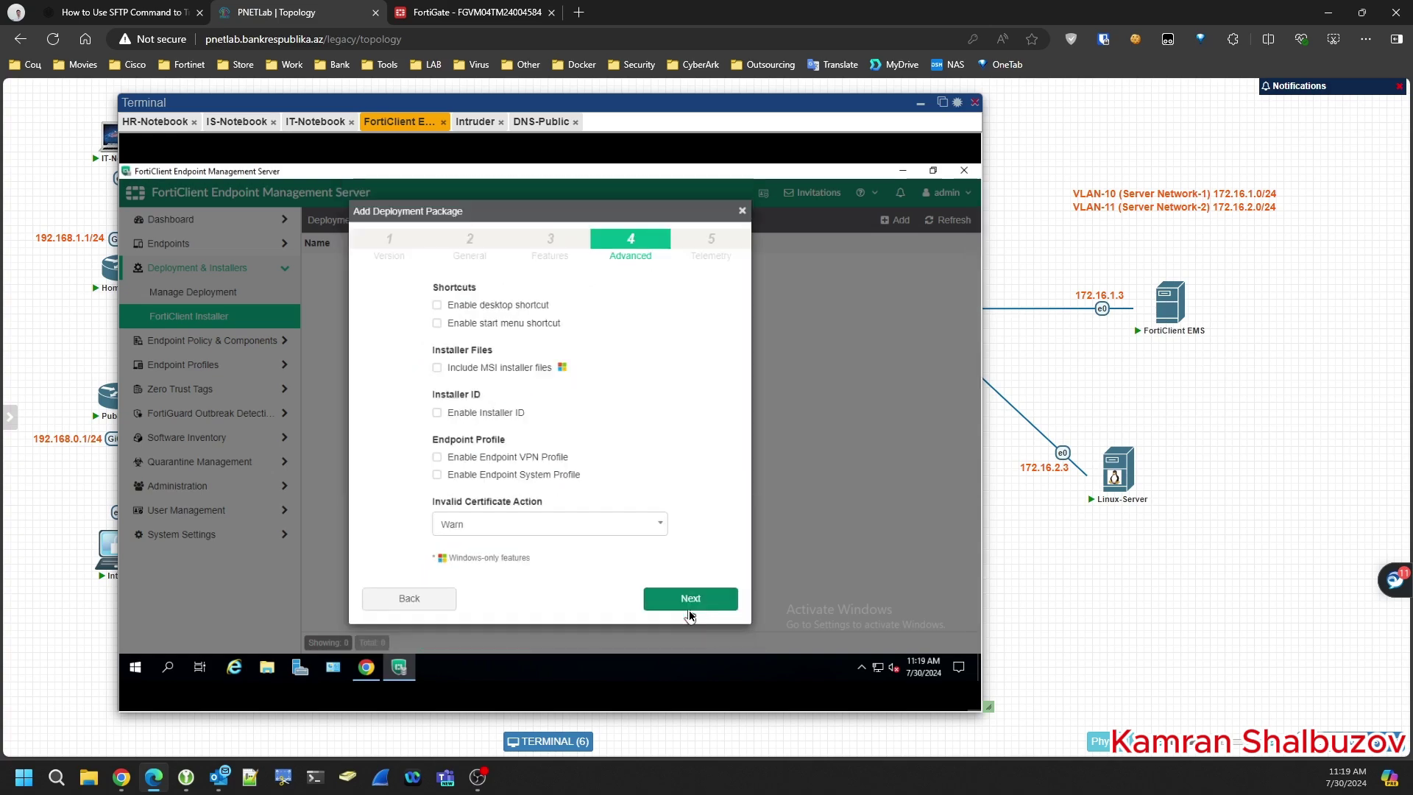
- Enable desktop and start menu shortcuts, leave Installer ID off, and keep the certificate action at Warn
left_click(442, 306)
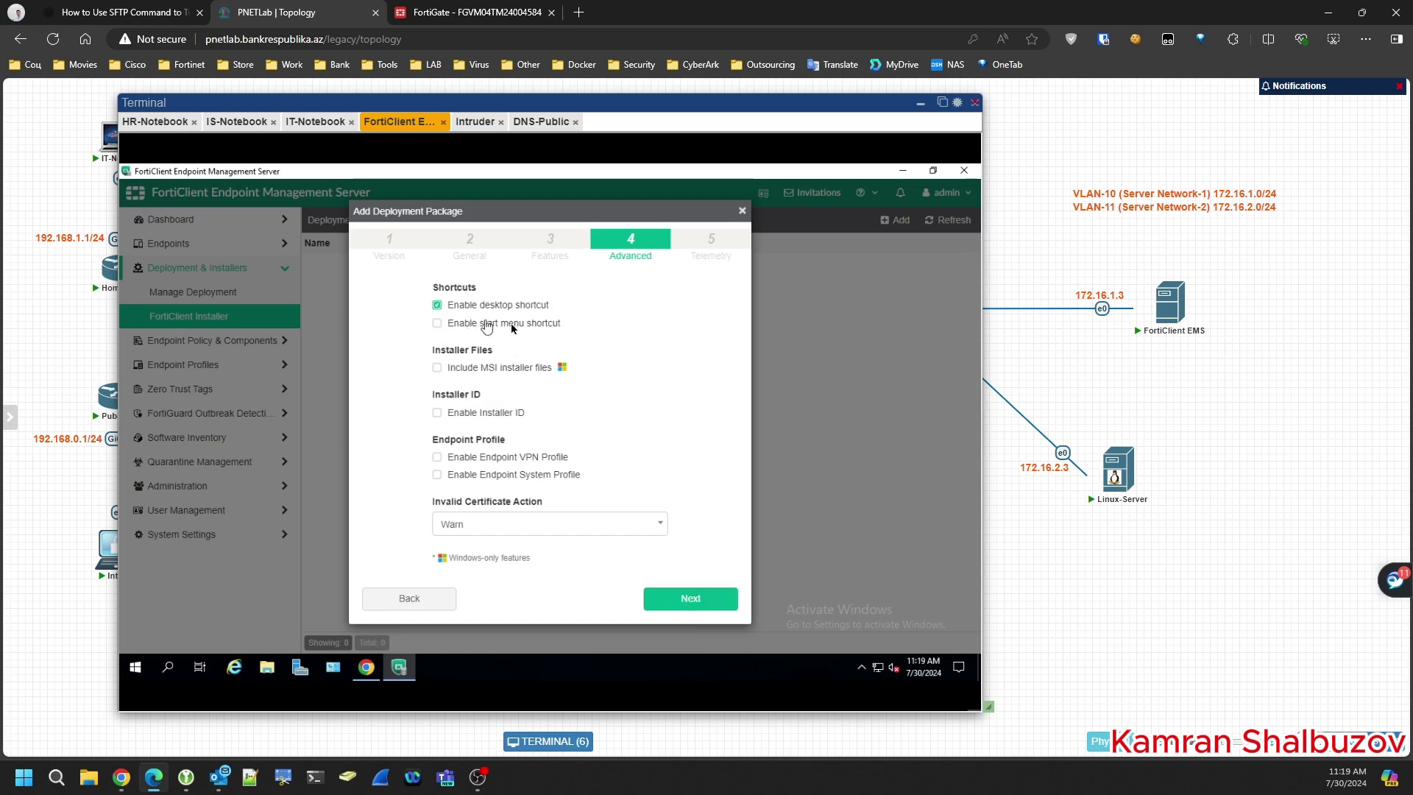
left_click(439, 324)
left_click(438, 415)
left_click(456, 434)
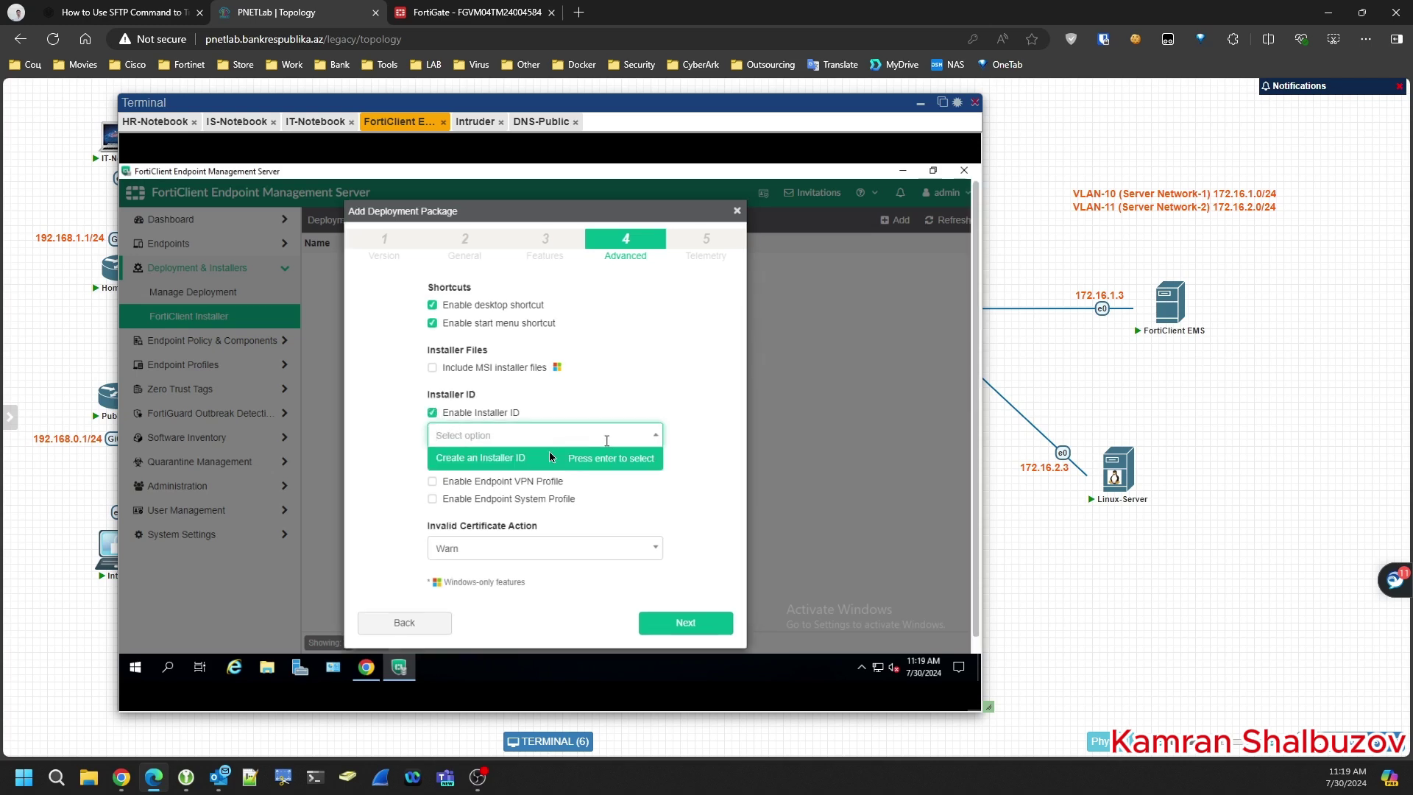
left_click(431, 413)
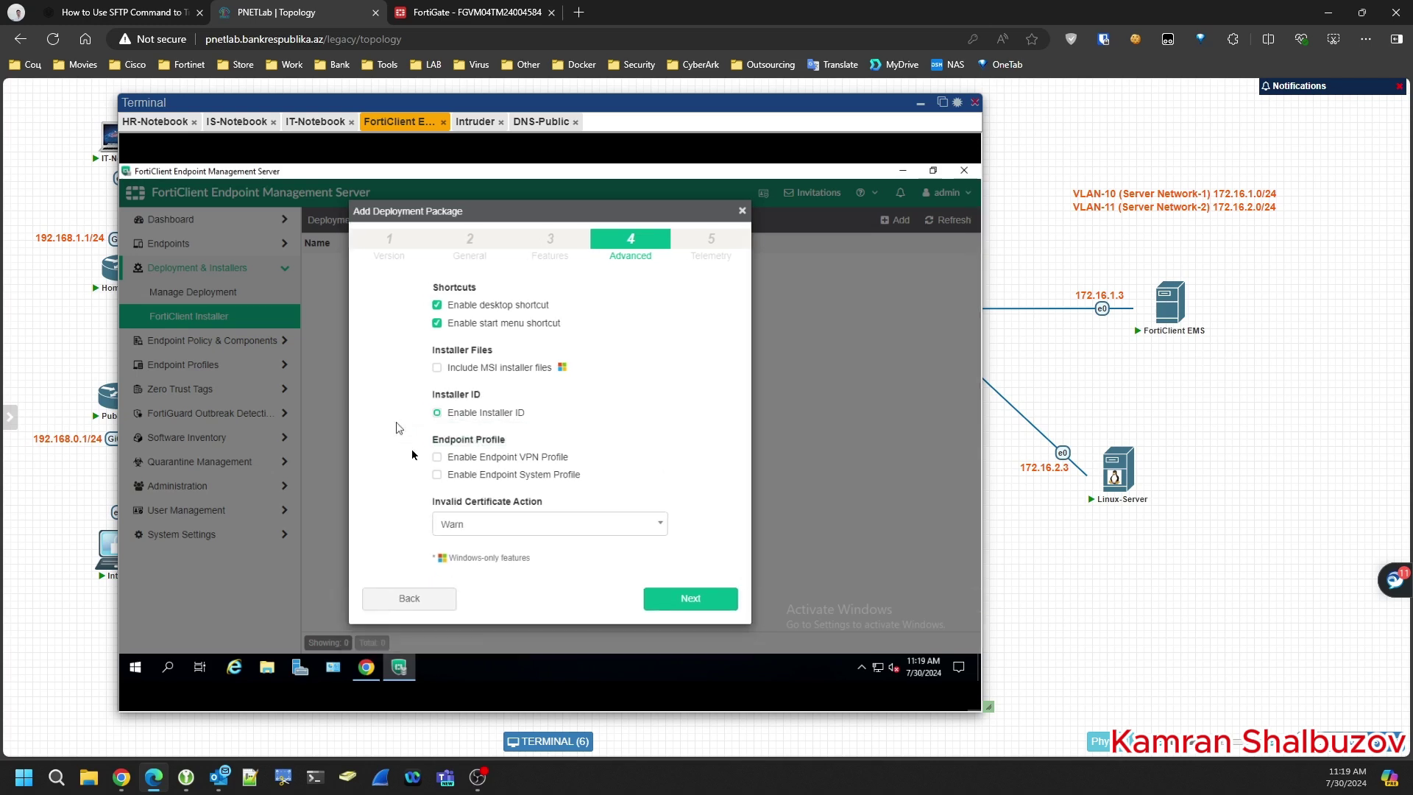
left_click(486, 528)
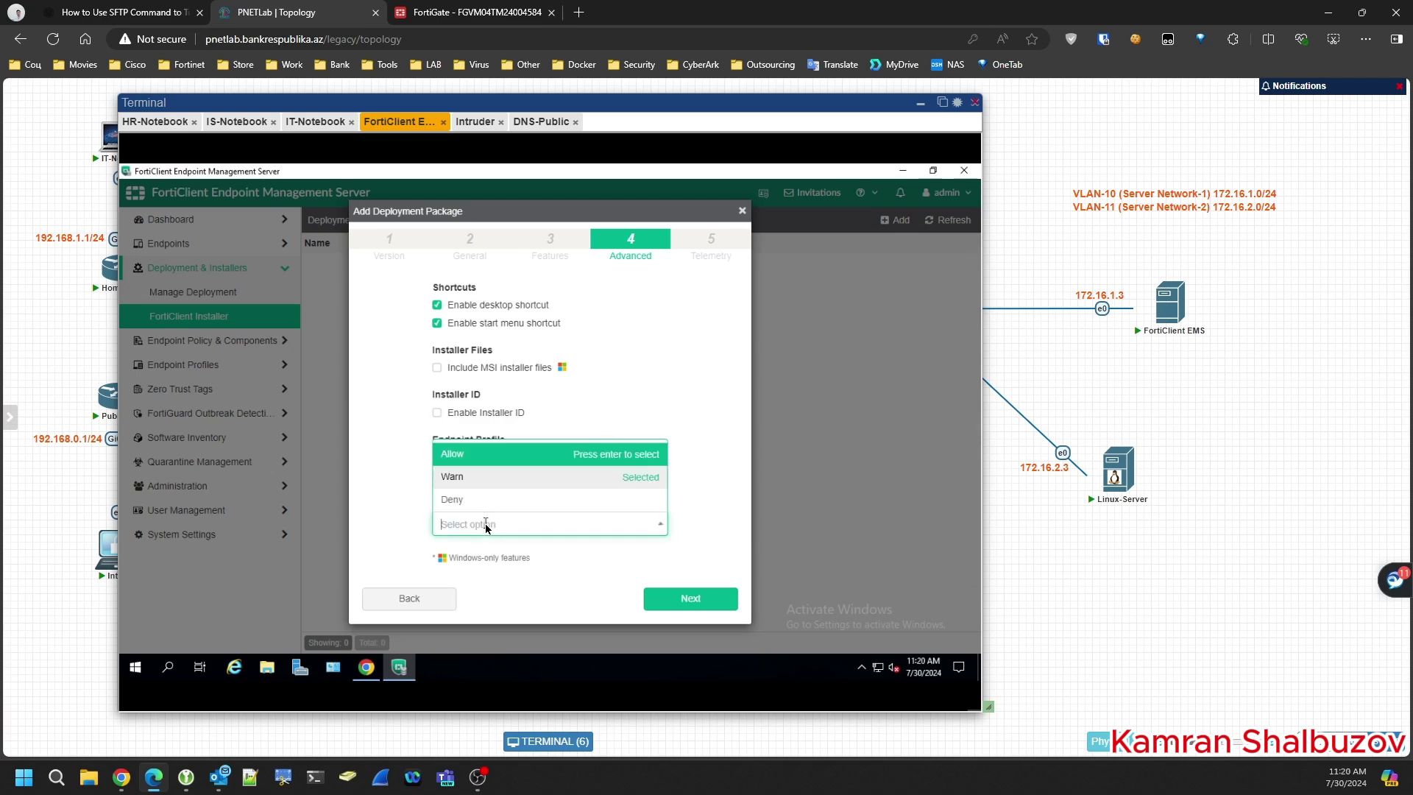
left_click(454, 480)
- Finish the FortiEMS7 package, capture the package list, and switch to the HR-Notebook session
left_click(691, 601)
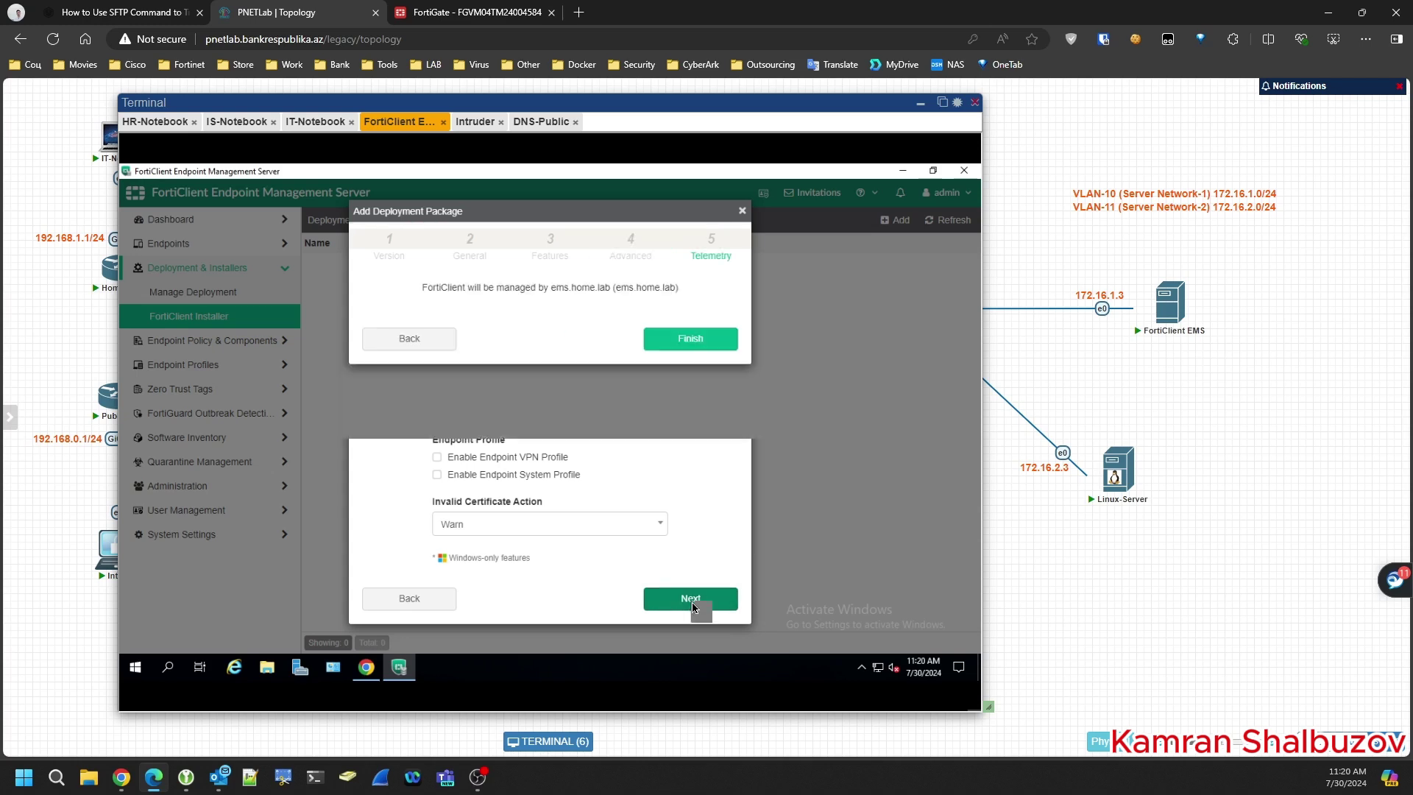
left_click(686, 341)
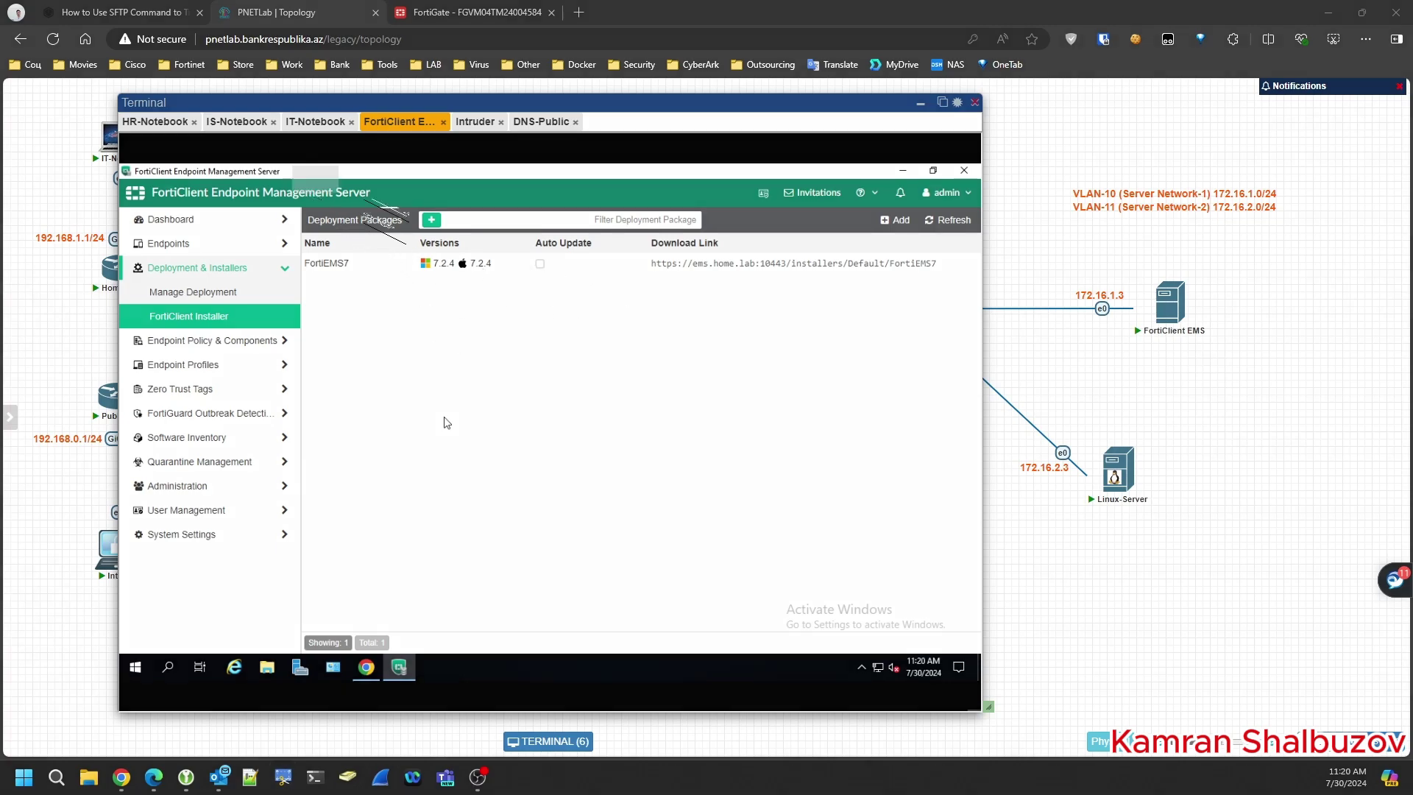
left_click_drag(292, 166, 973, 395)
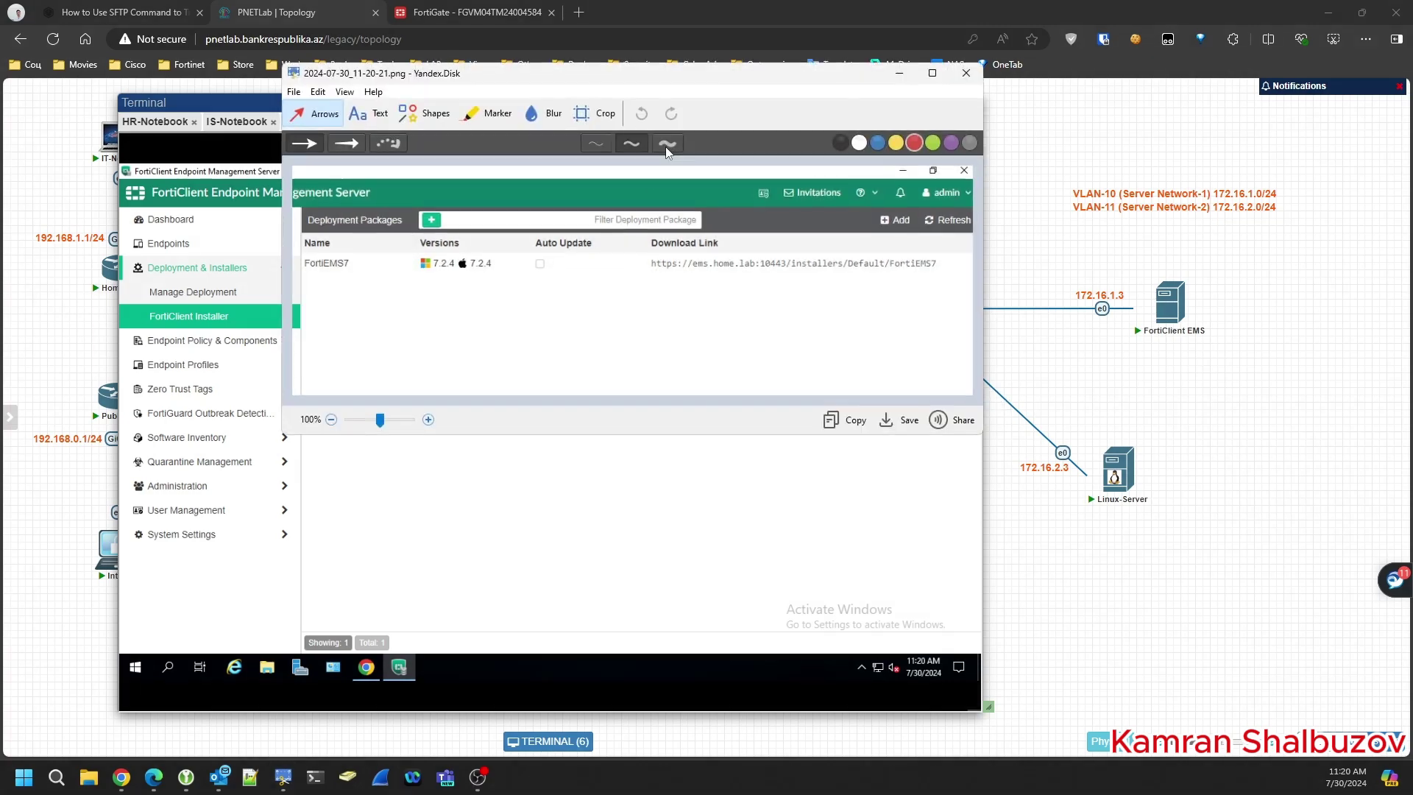
key("Escape")
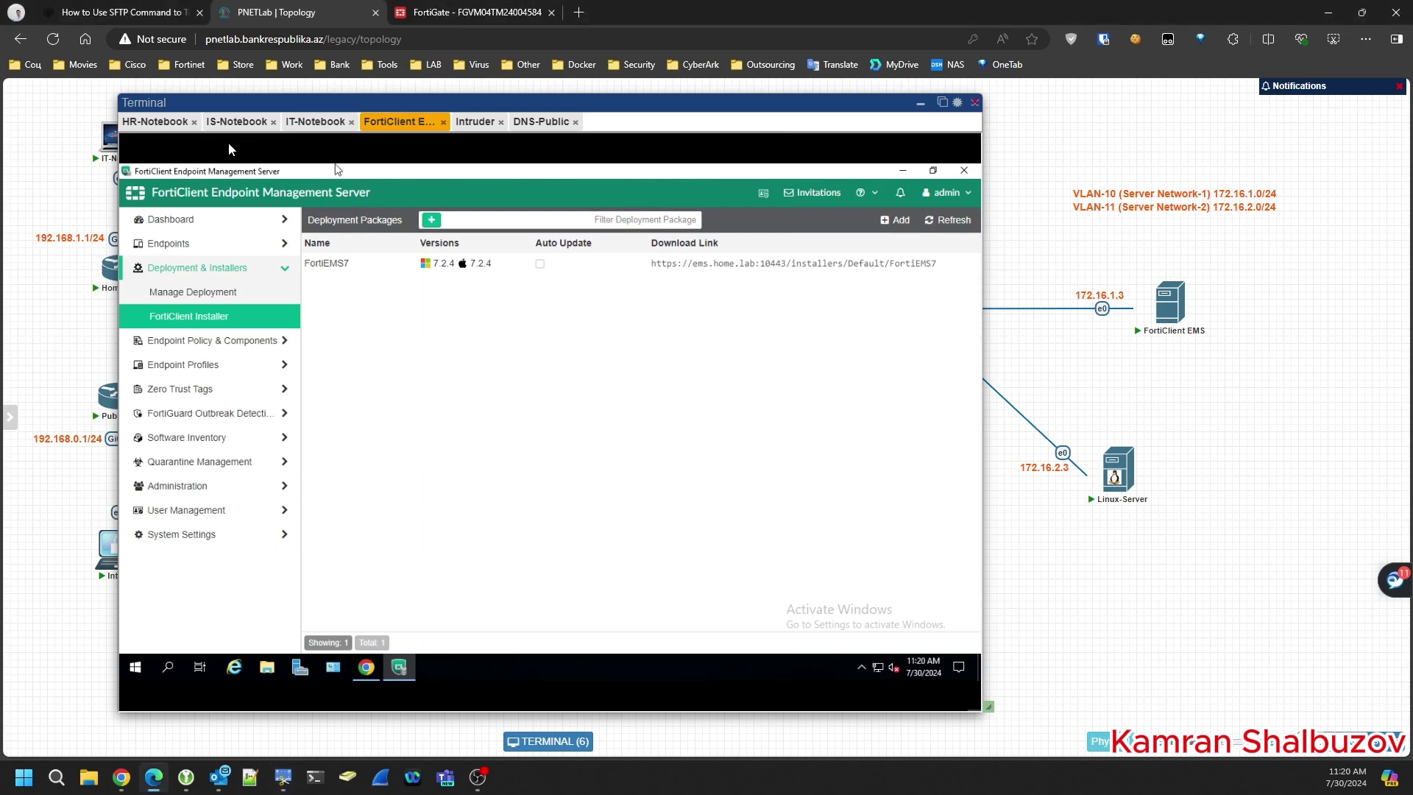
left_click(166, 122)
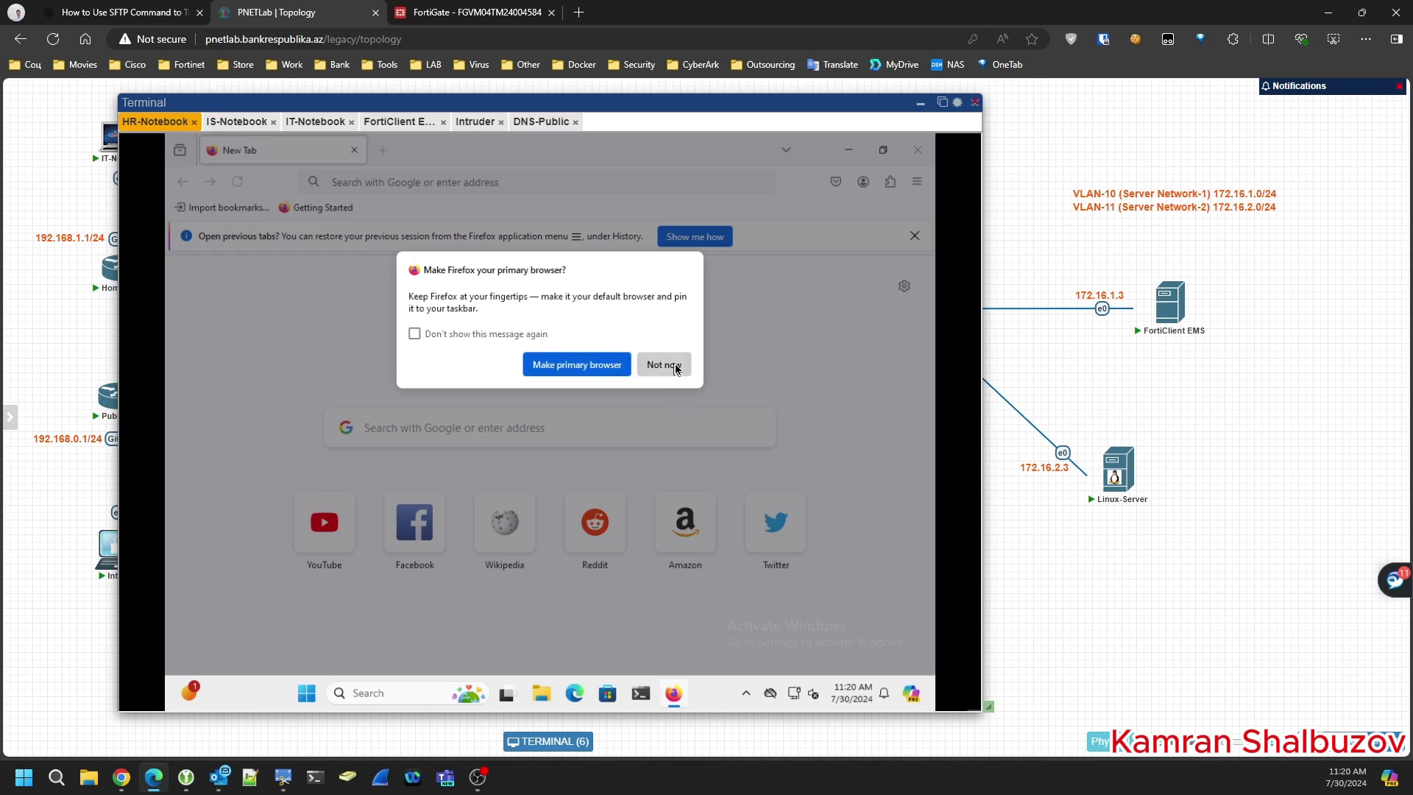
left_click(664, 364)
left_click(391, 182)
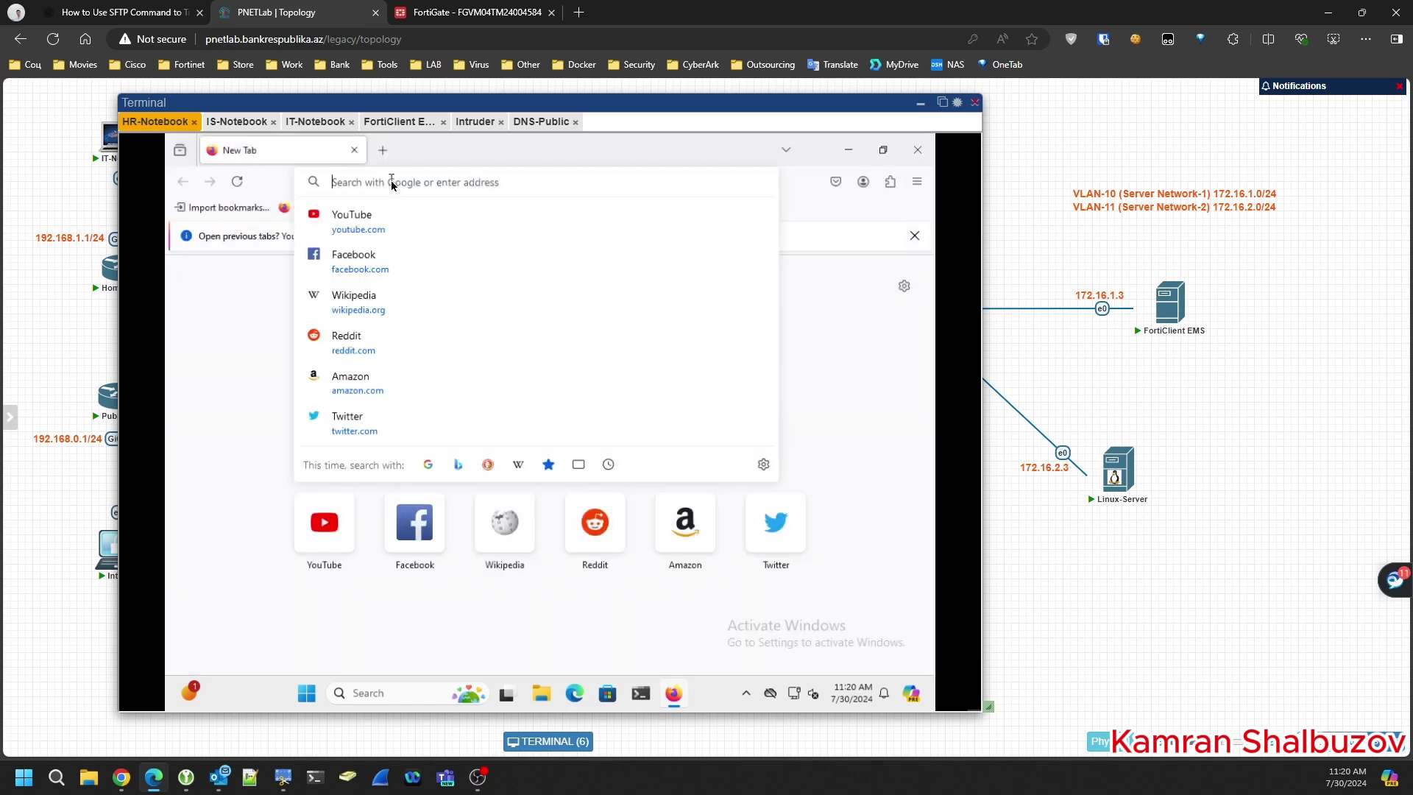
type("https")
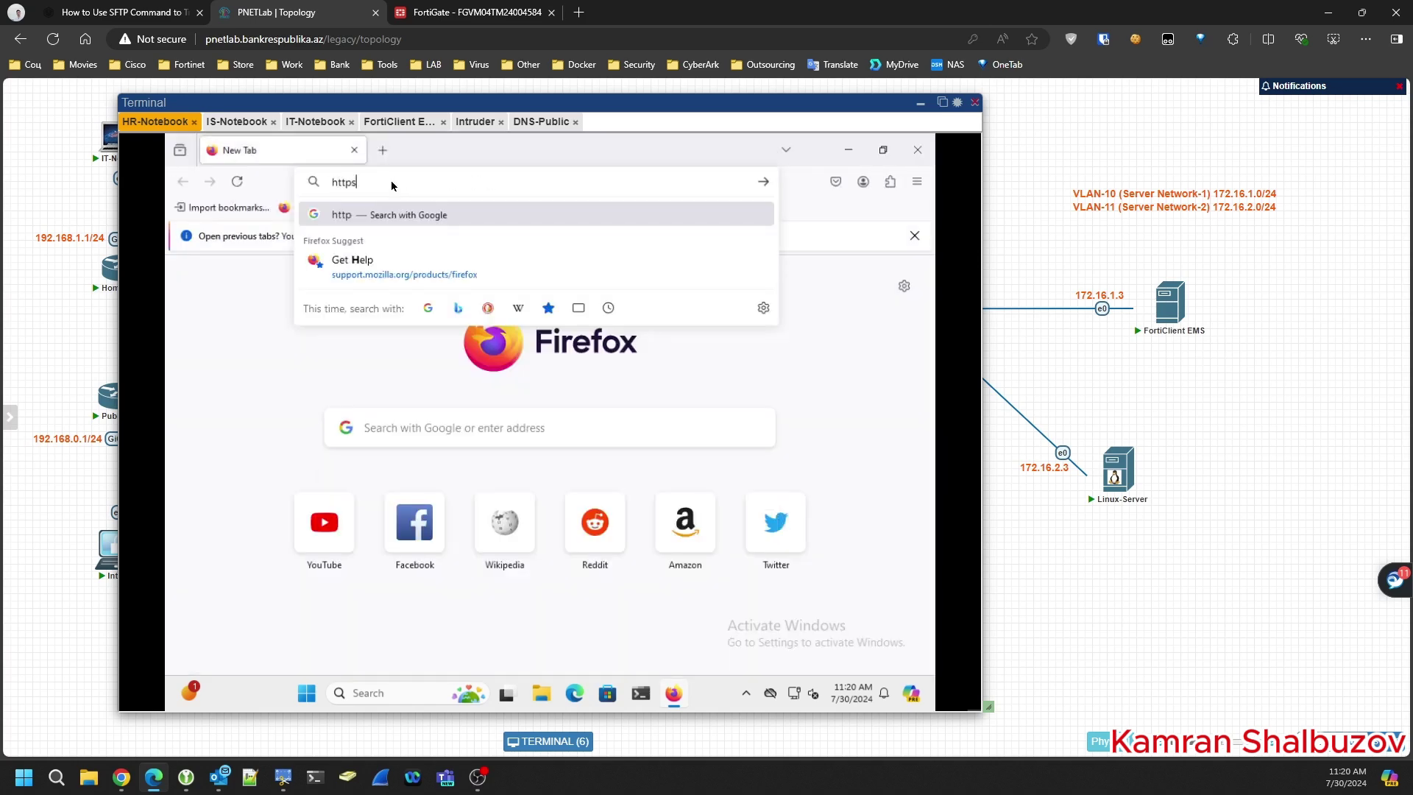
type("://")
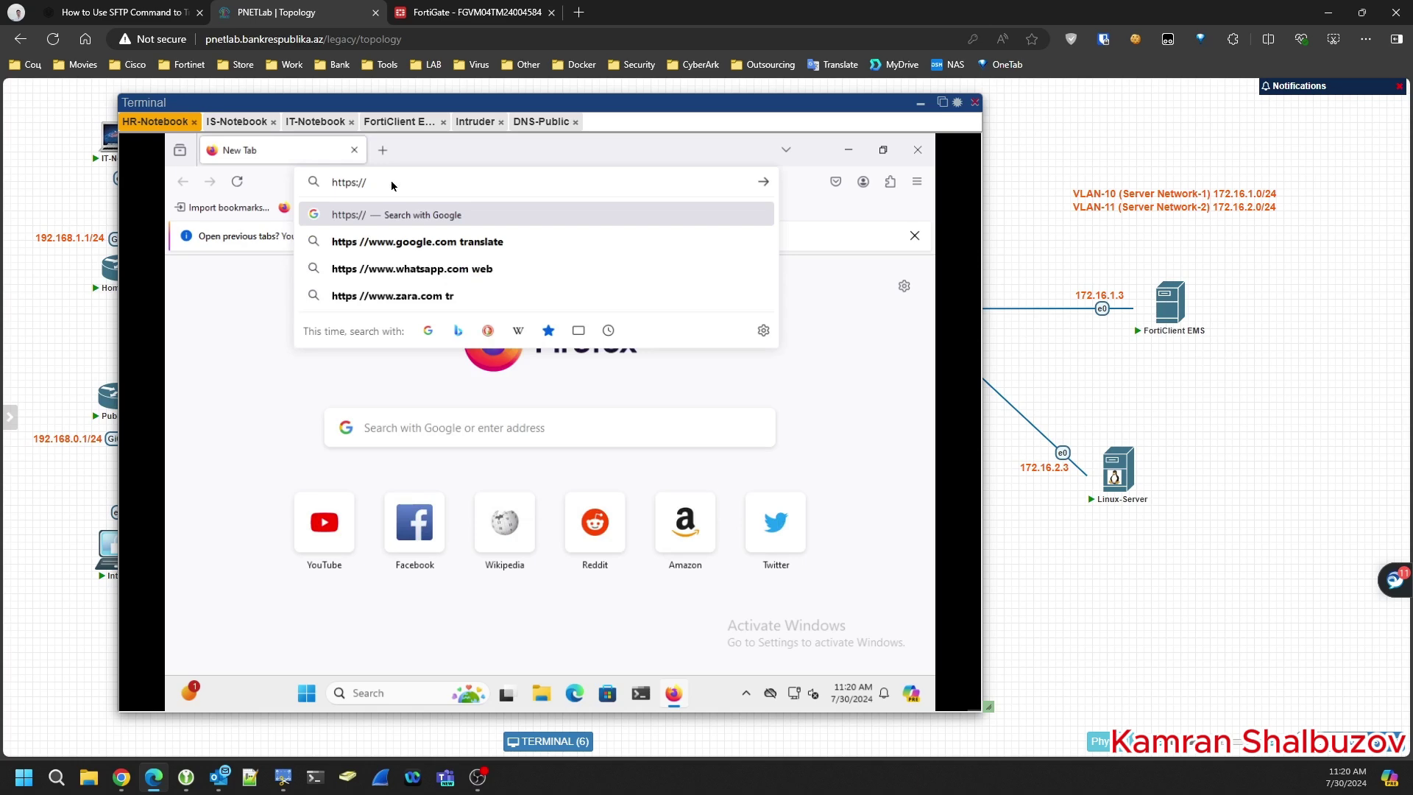
type("ems")
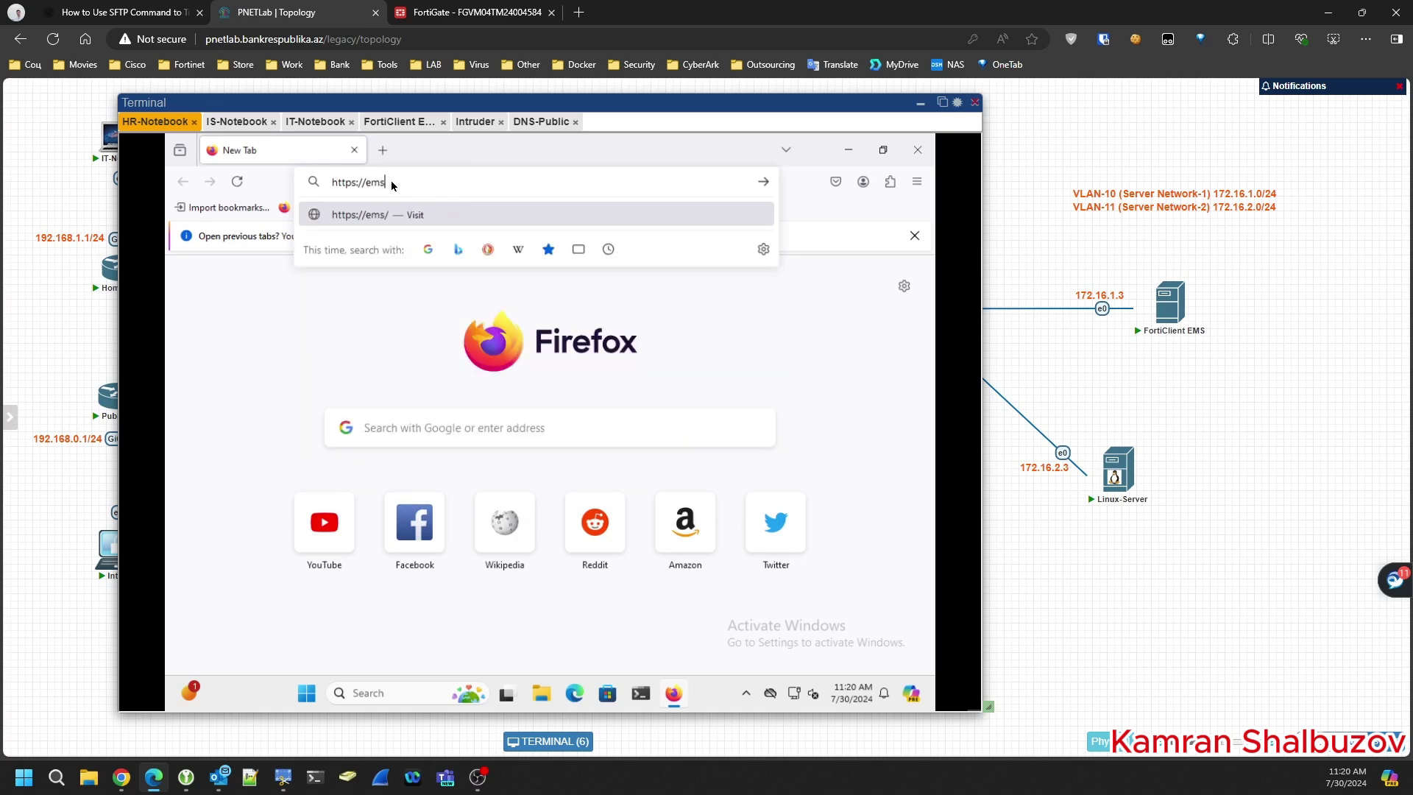
type(".home.lab:1044")
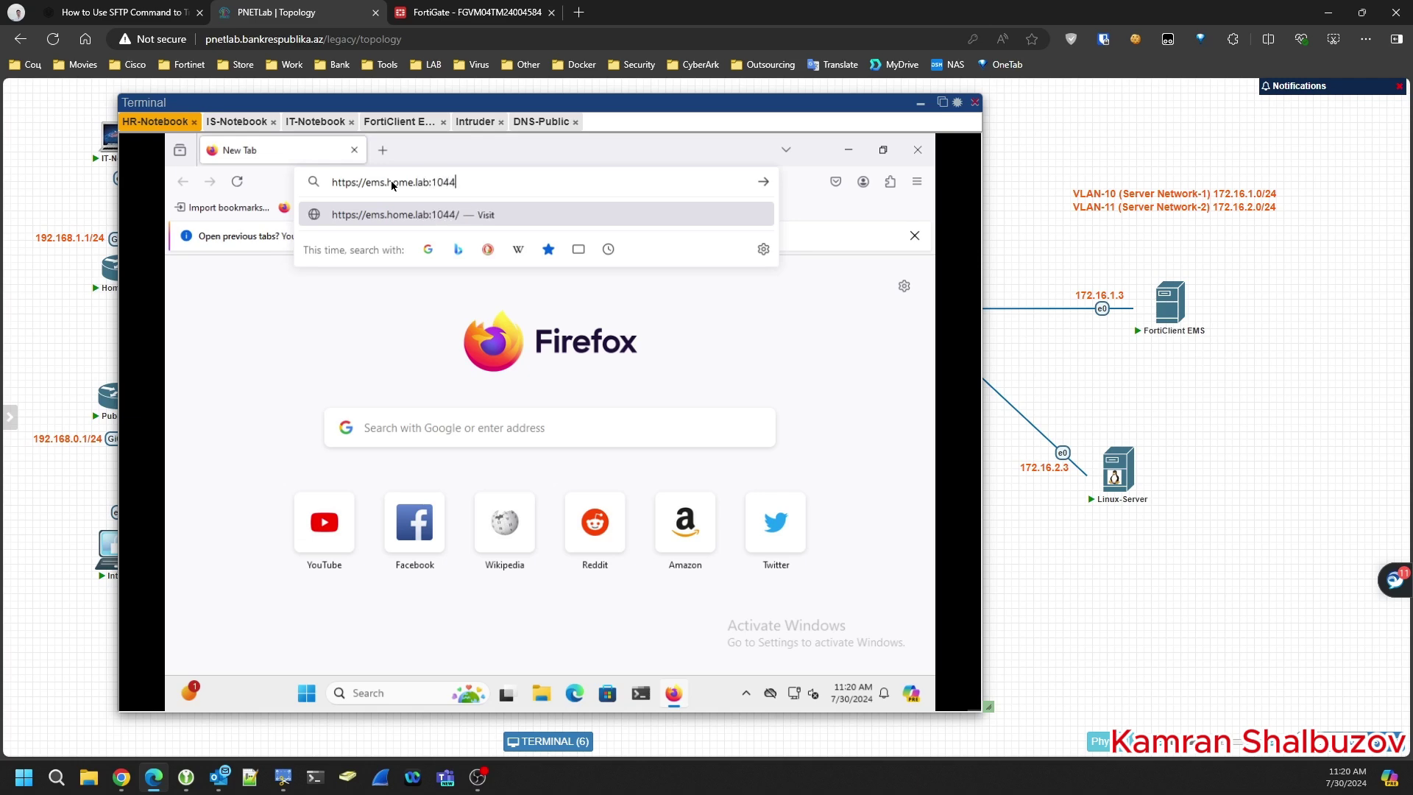
type("3/installers/De")
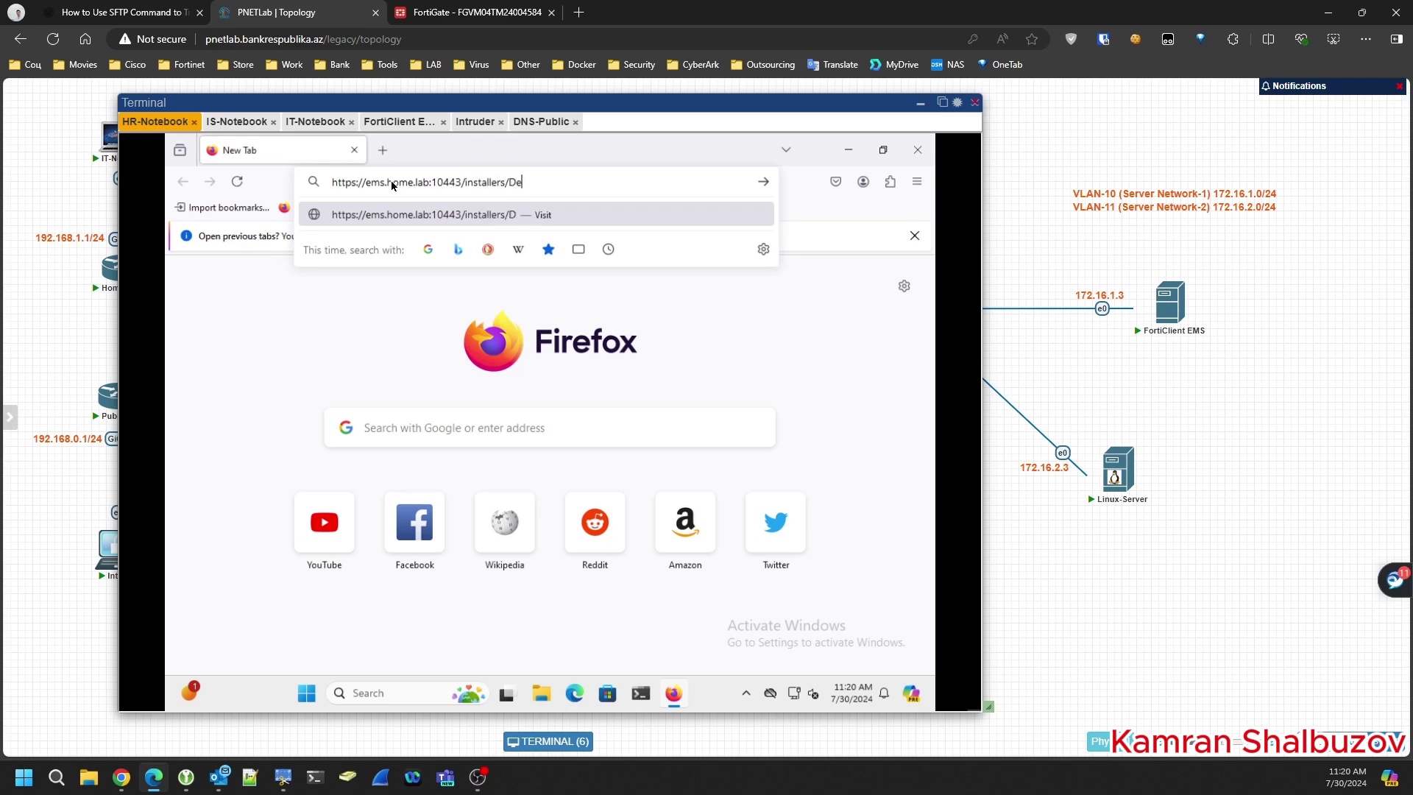
type("fault/FortiEMS7")
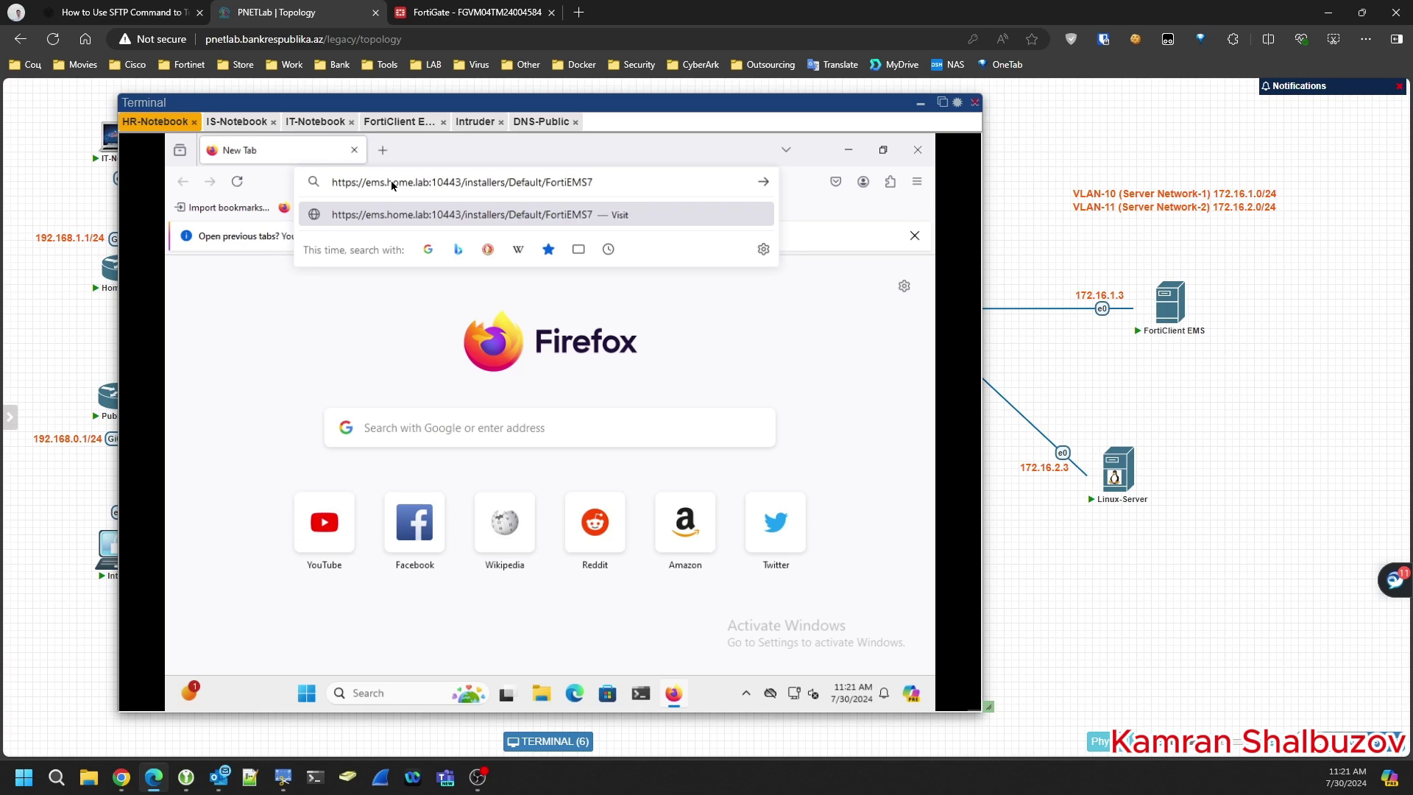
key("Return")
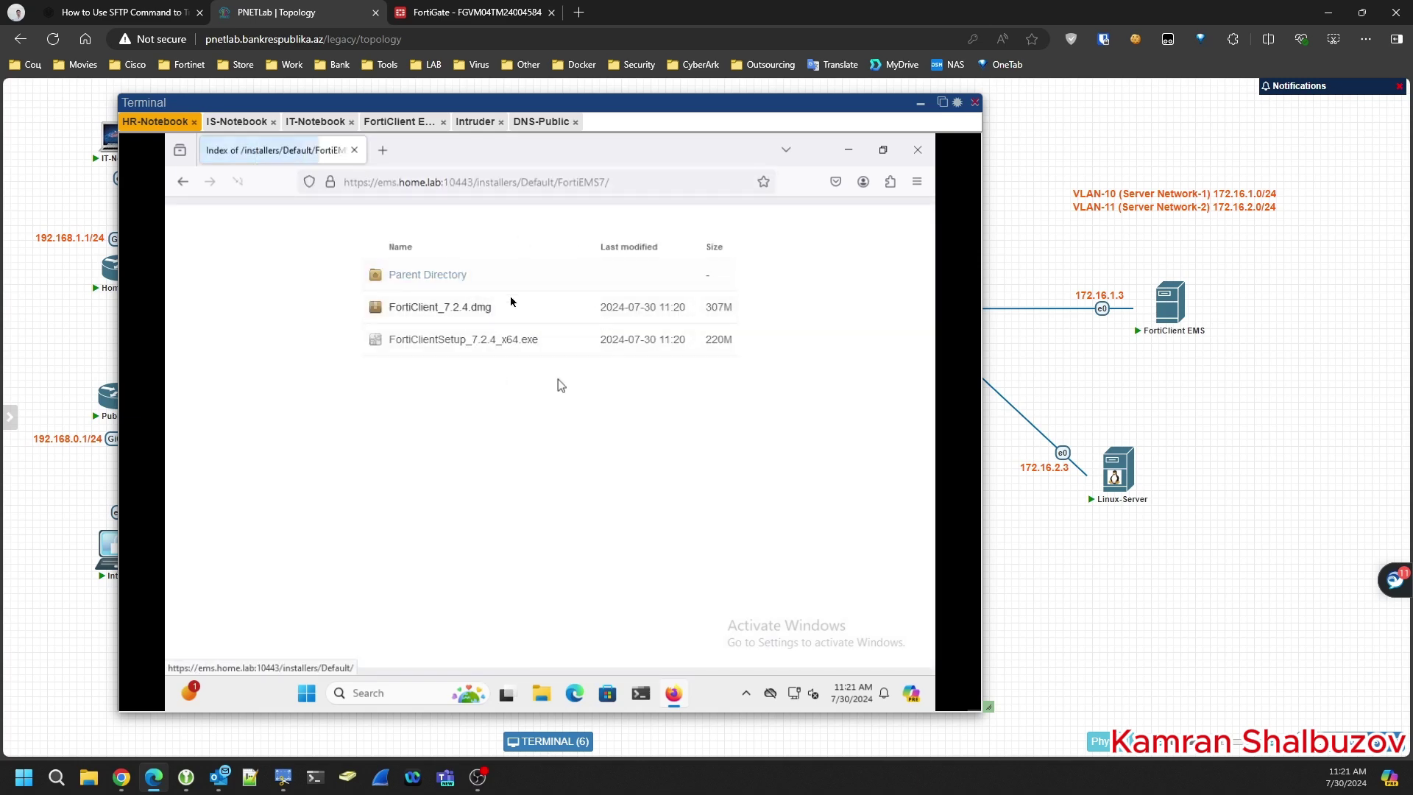
- Download FortiClientSetup_7.2.4_x64.exe, check the downloads list, and minimize Firefox
left_click(452, 344)
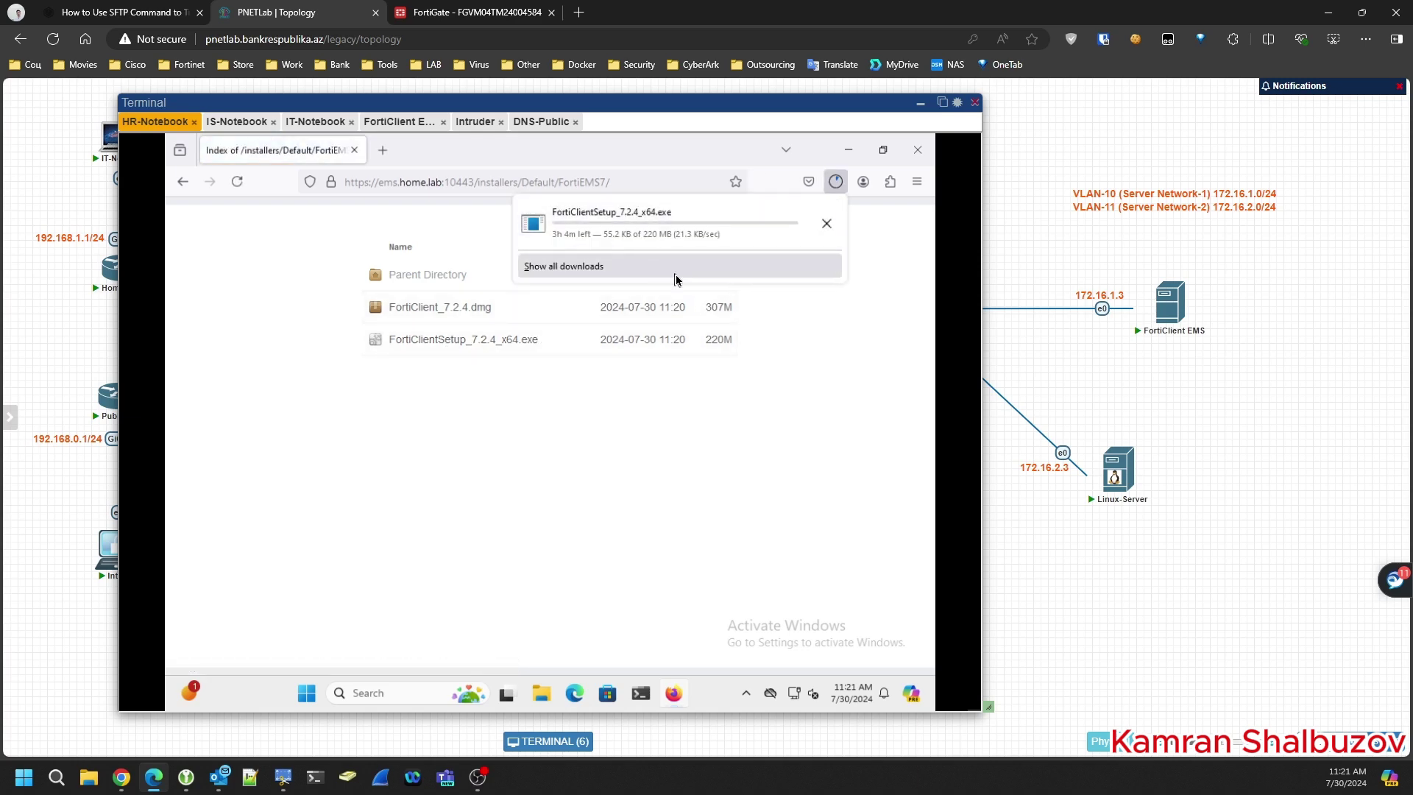
left_click(589, 269)
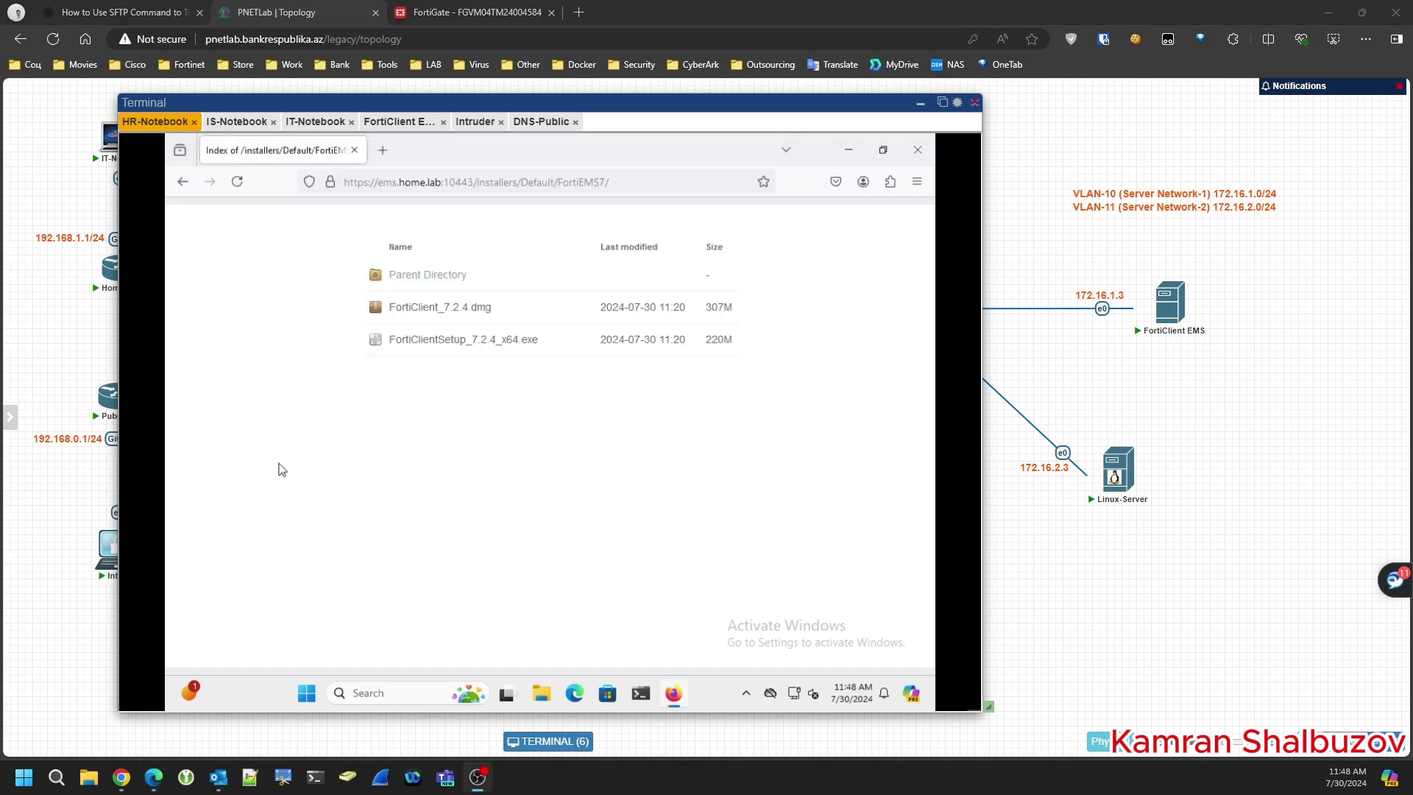
left_click(672, 398)
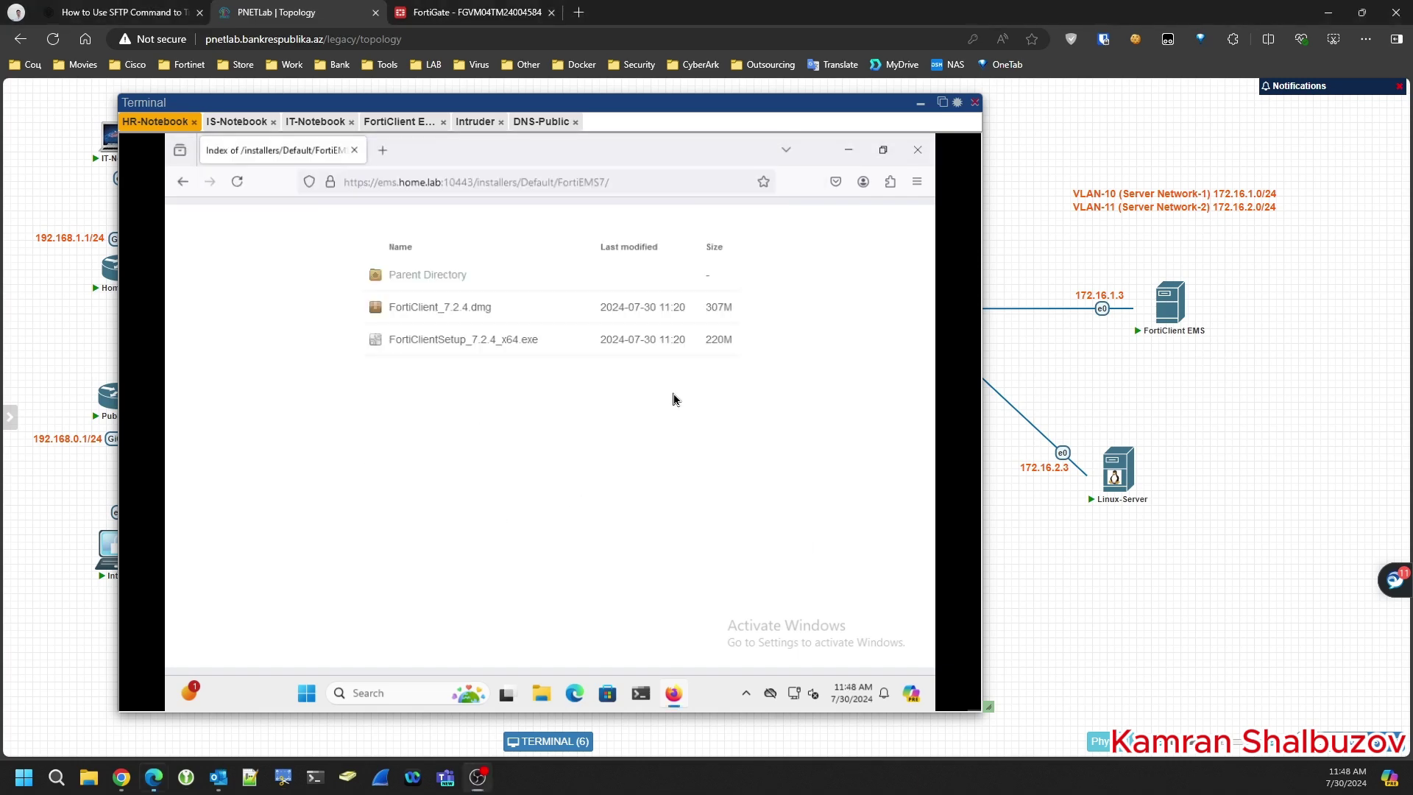
left_click(854, 150)
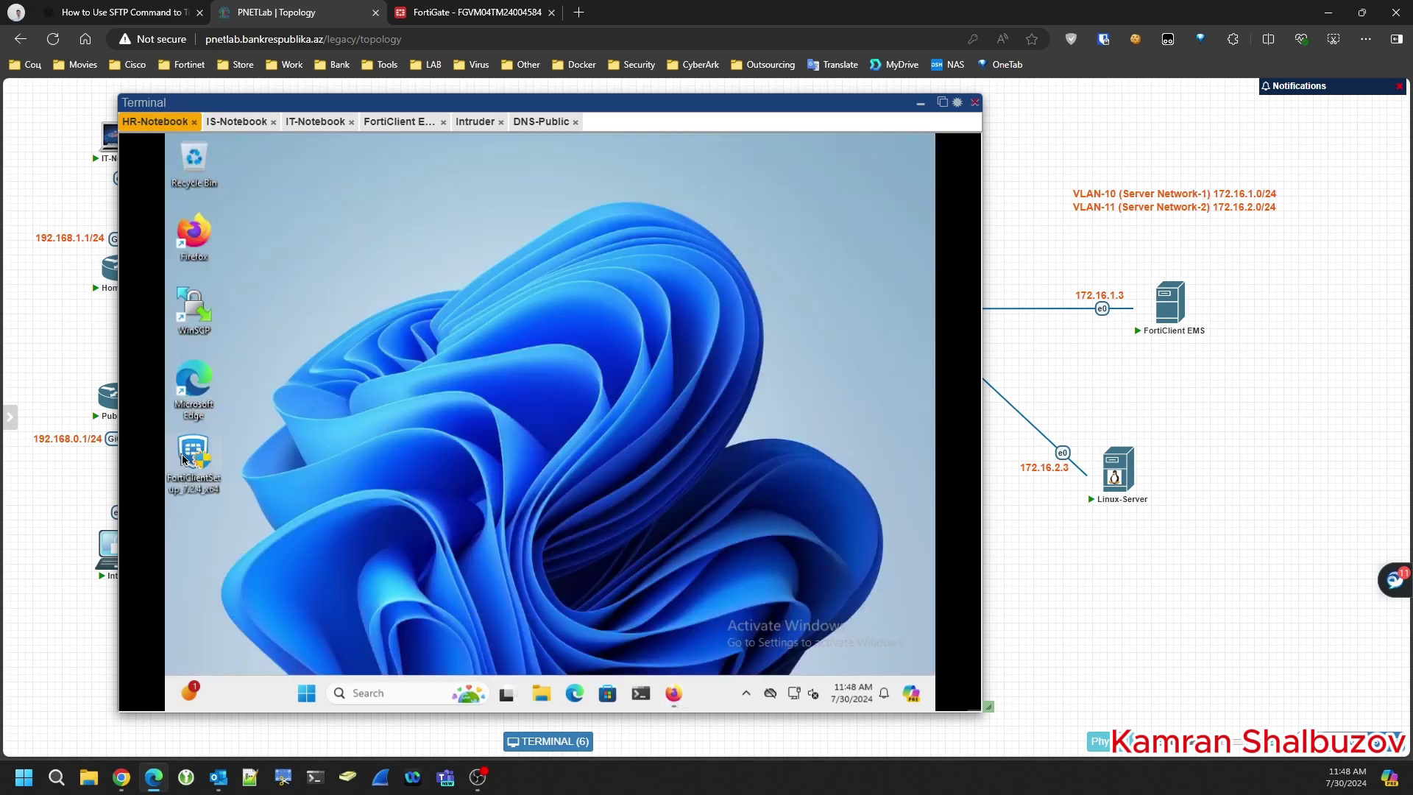
- Run the FortiClientSetup installer as administrator, bypassing SmartScreen and approving the UAC prompt
right_click(184, 459)
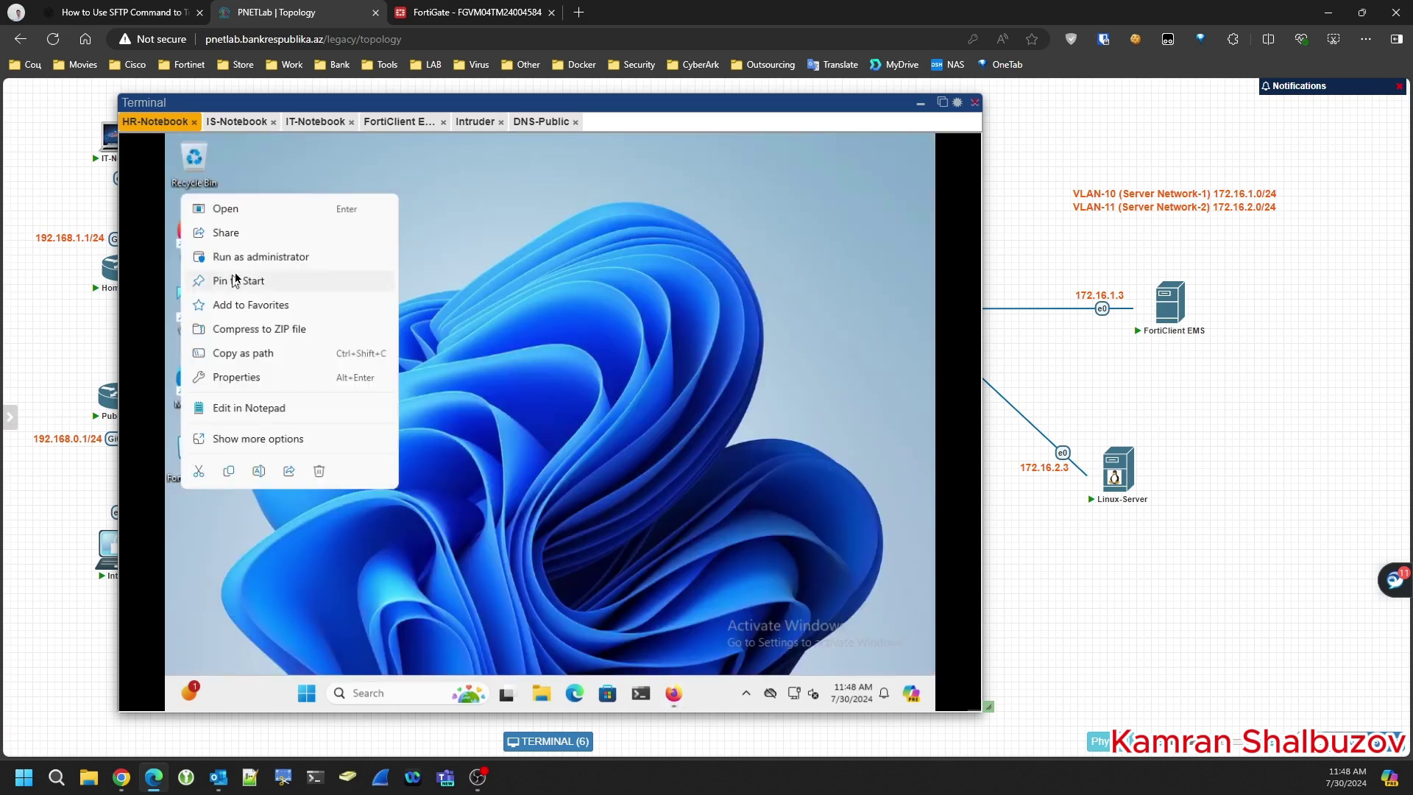
left_click(250, 257)
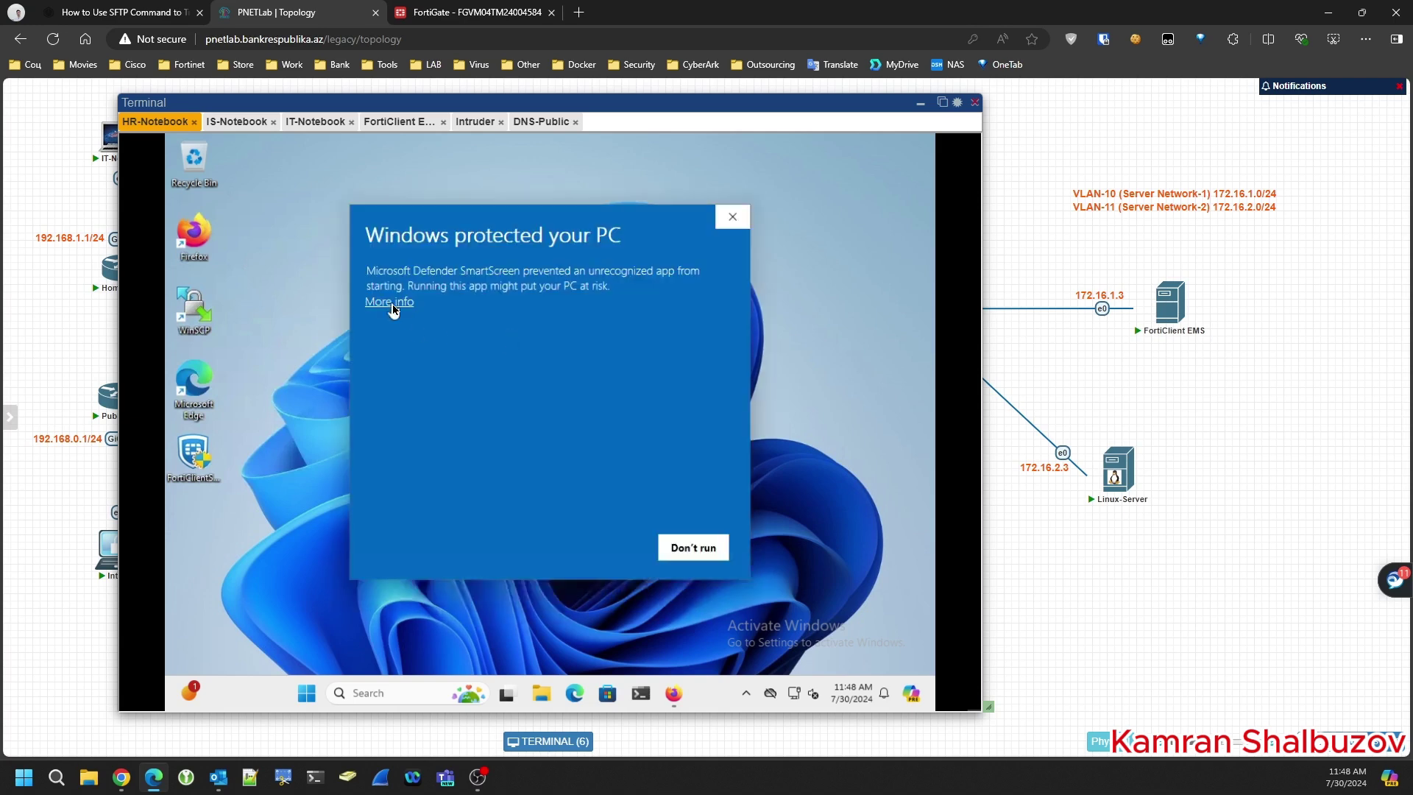
left_click(390, 302)
left_click(591, 554)
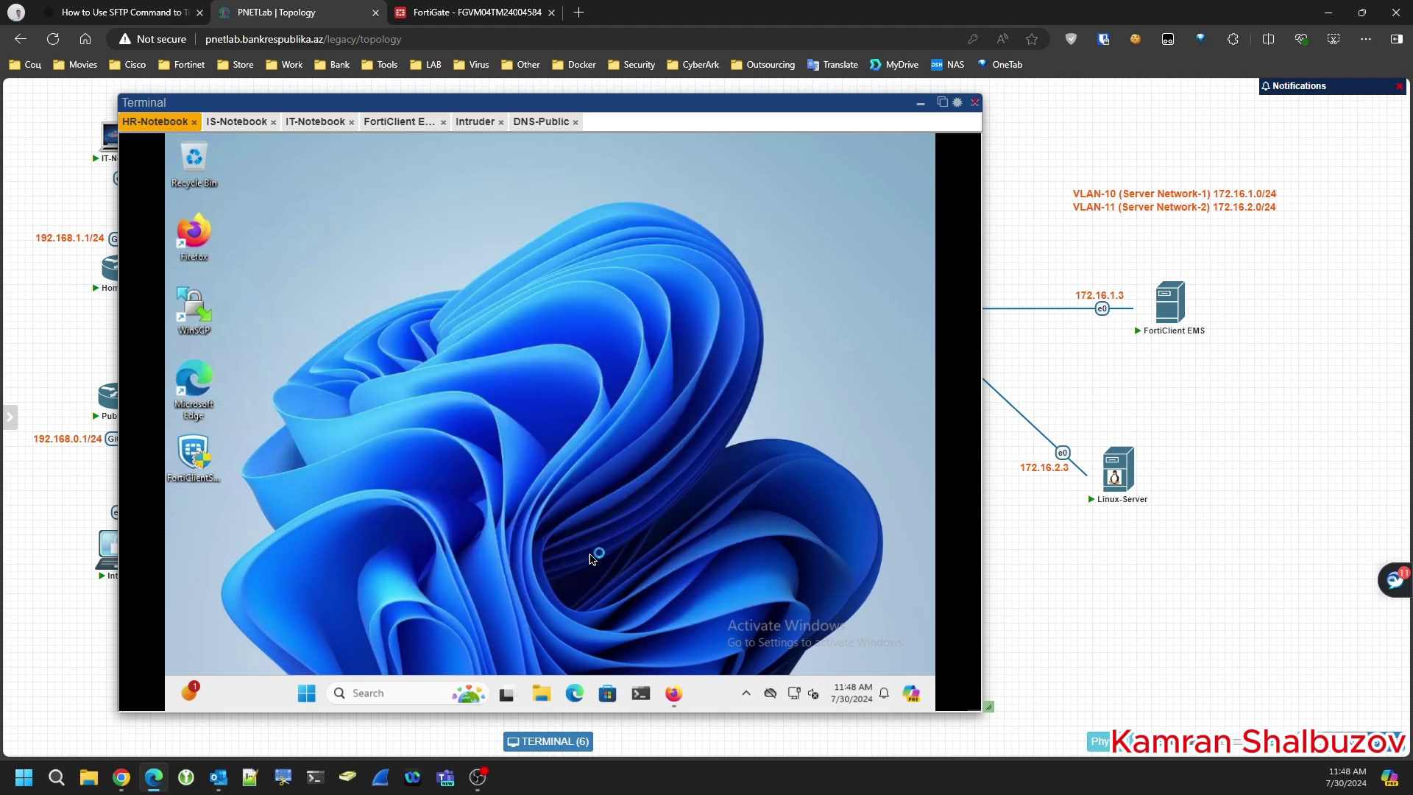
left_click(473, 653)
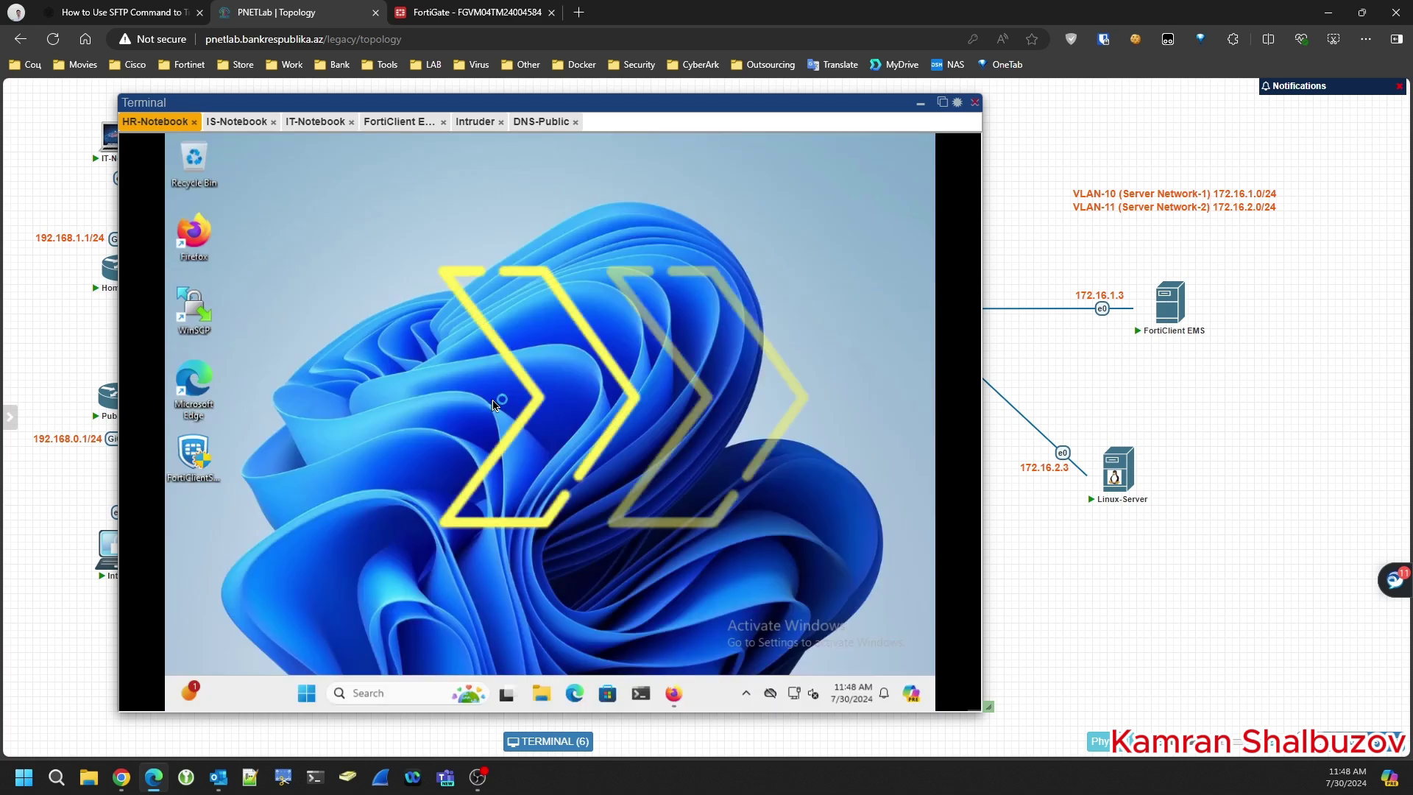
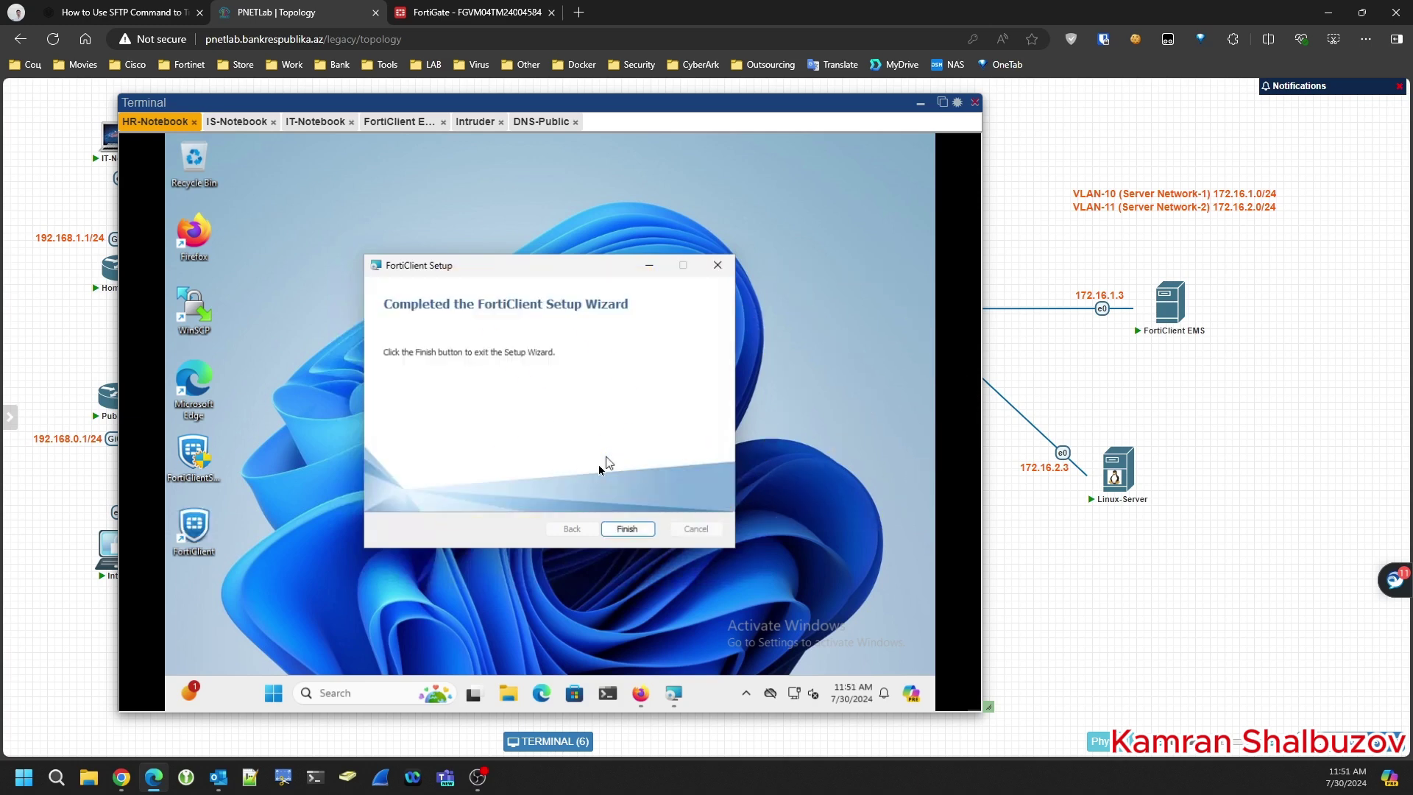
- Finish the FortiClient installation and close the installer download page in Firefox
left_click(625, 528)
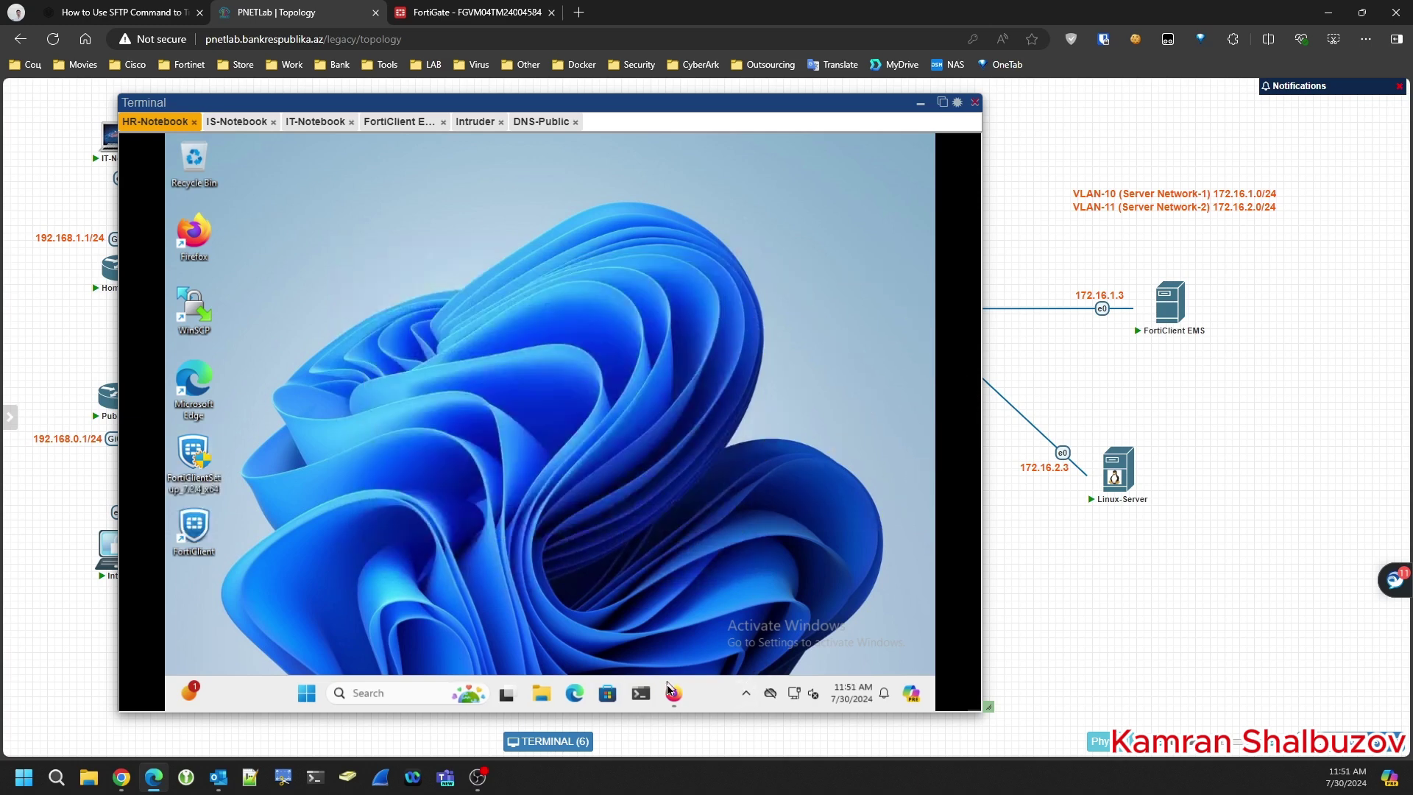
left_click(672, 695)
left_click(672, 701)
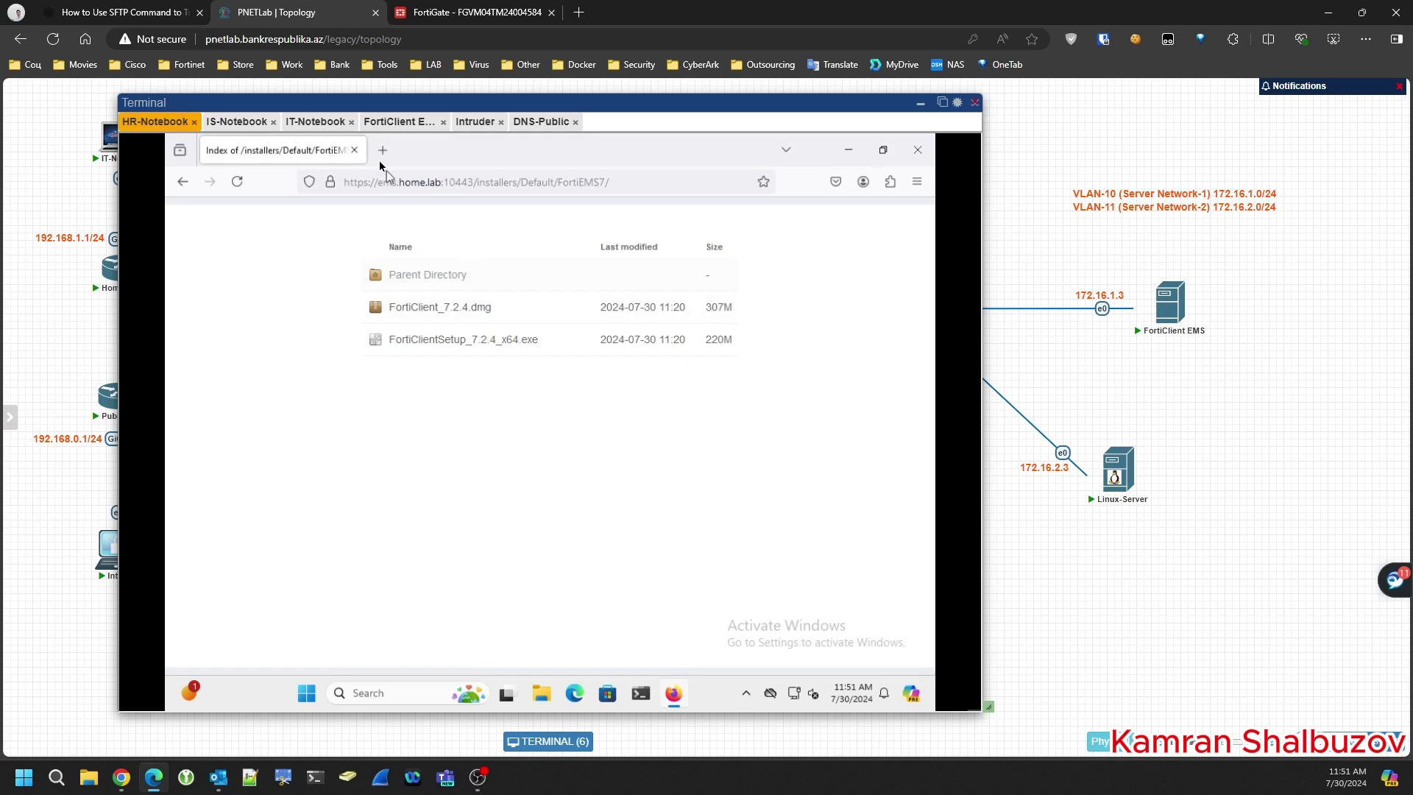
left_click(918, 150)
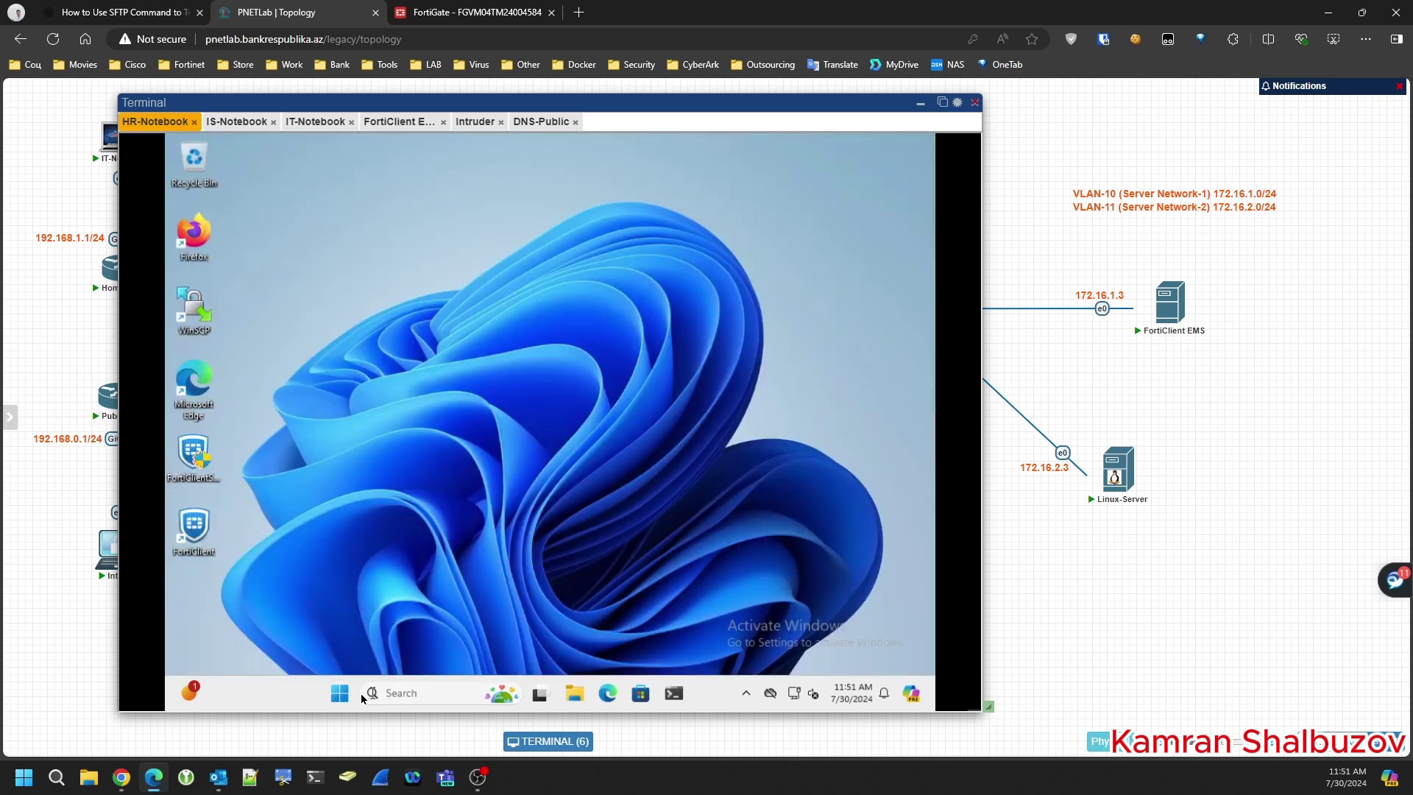
- Restart the HR-Notebook from the Start menu's power options
left_click(339, 693)
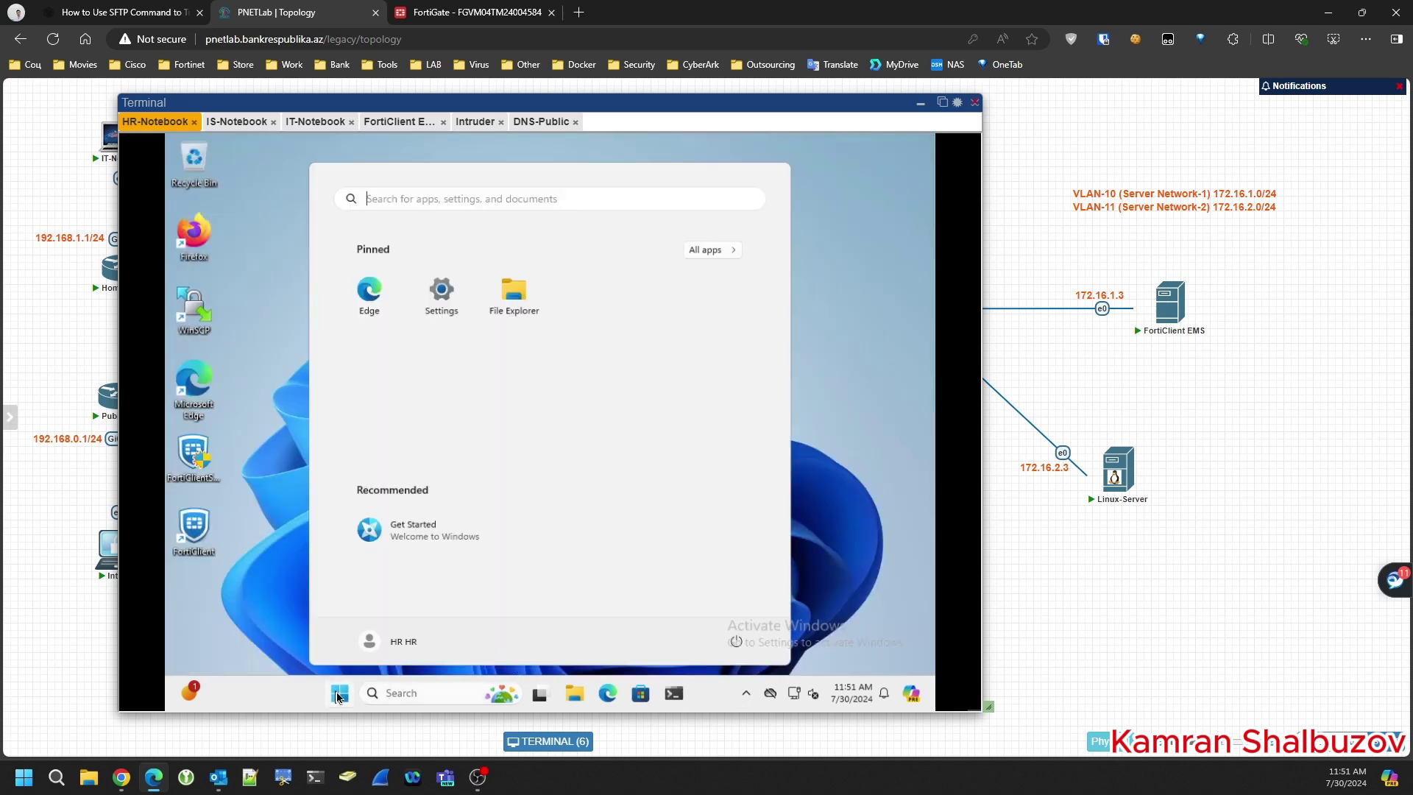
left_click(738, 644)
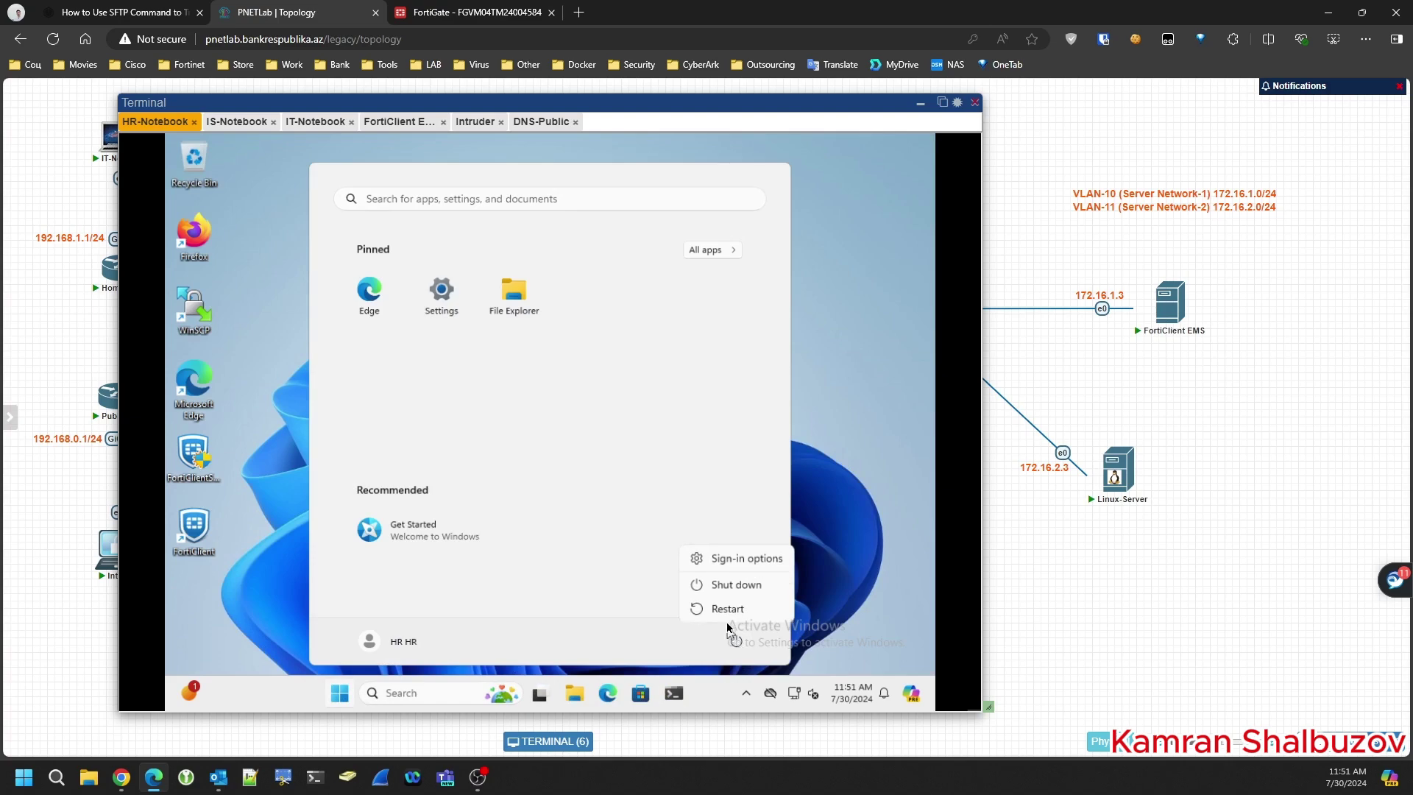
left_click(726, 613)
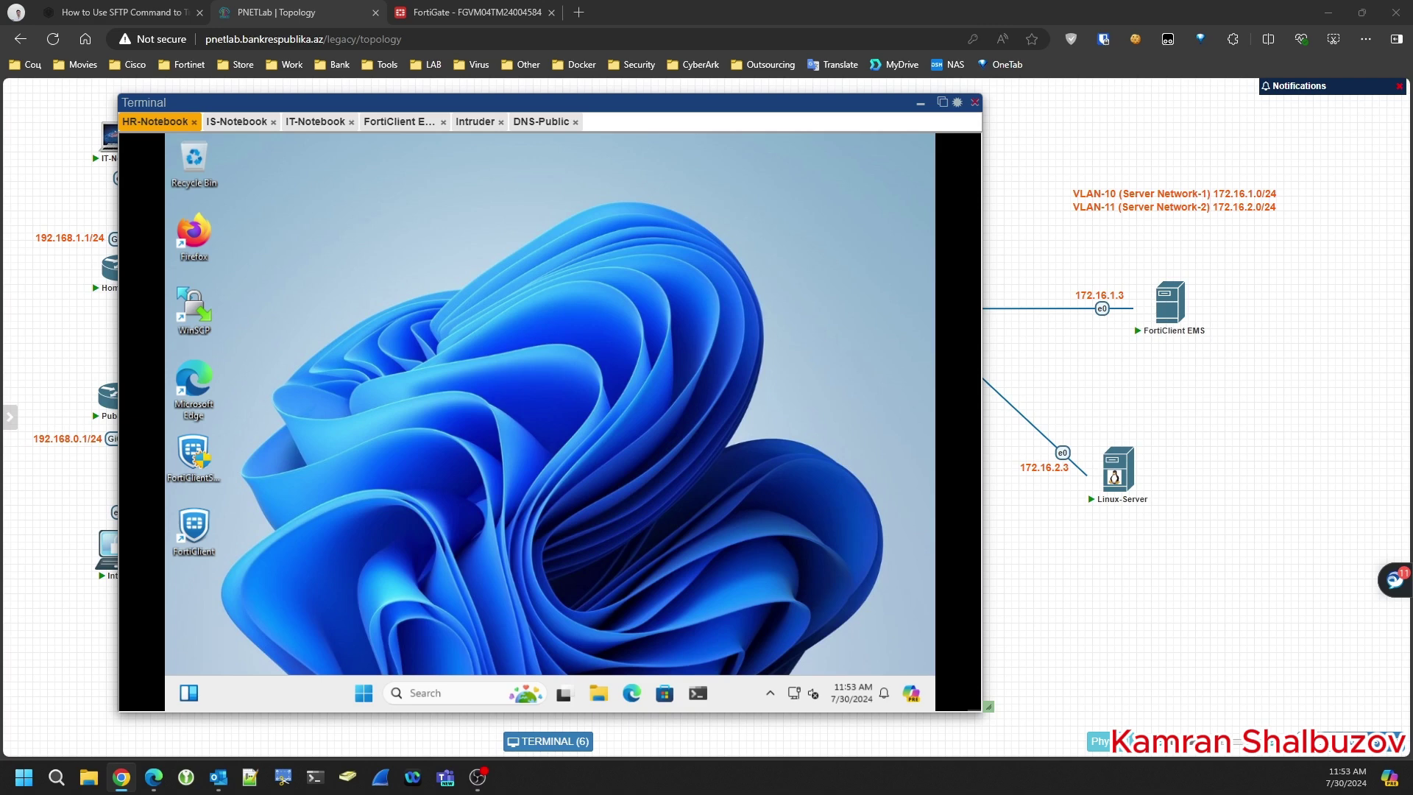
- Move the FortiClient icon from the hidden tray icons onto the taskbar so it stays visible
left_click(647, 368)
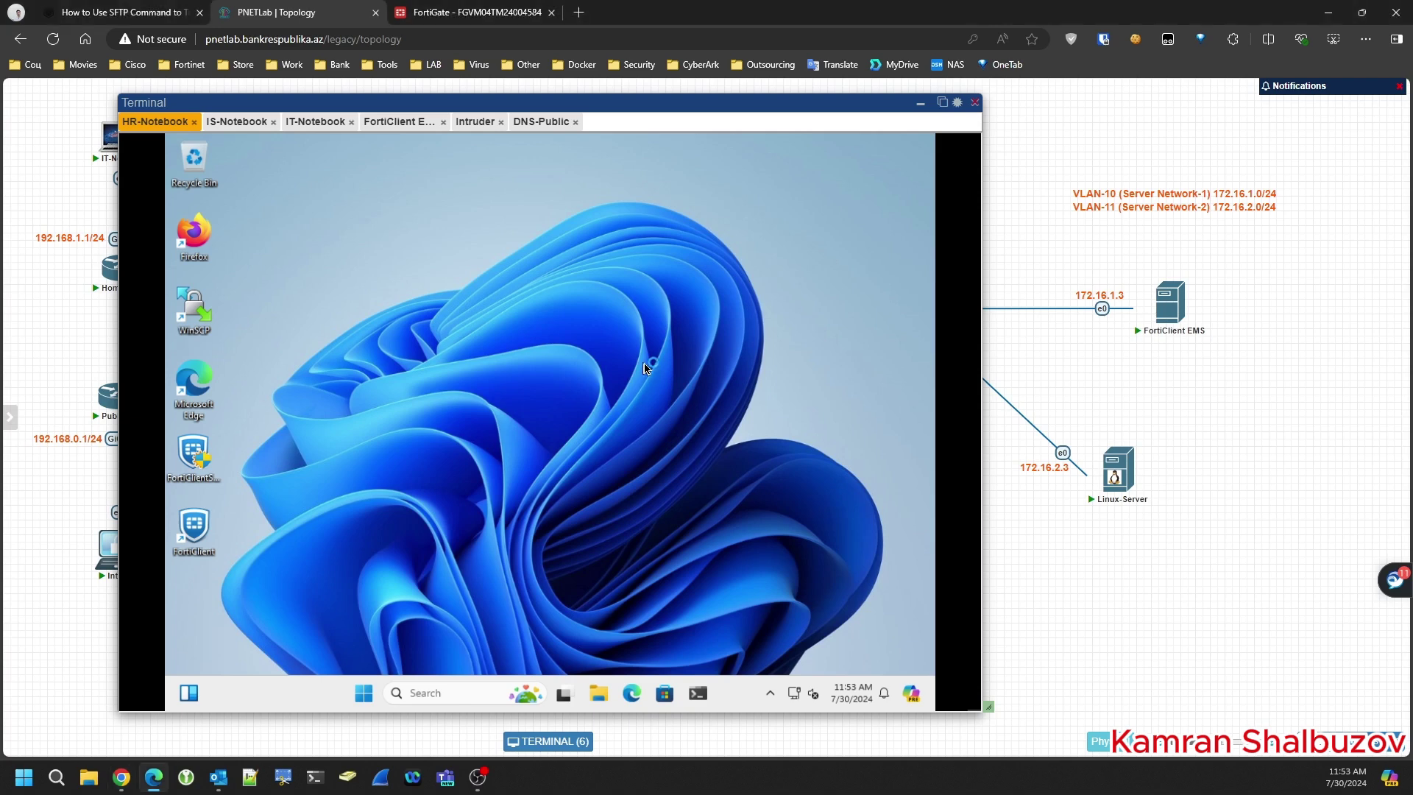
left_click(770, 693)
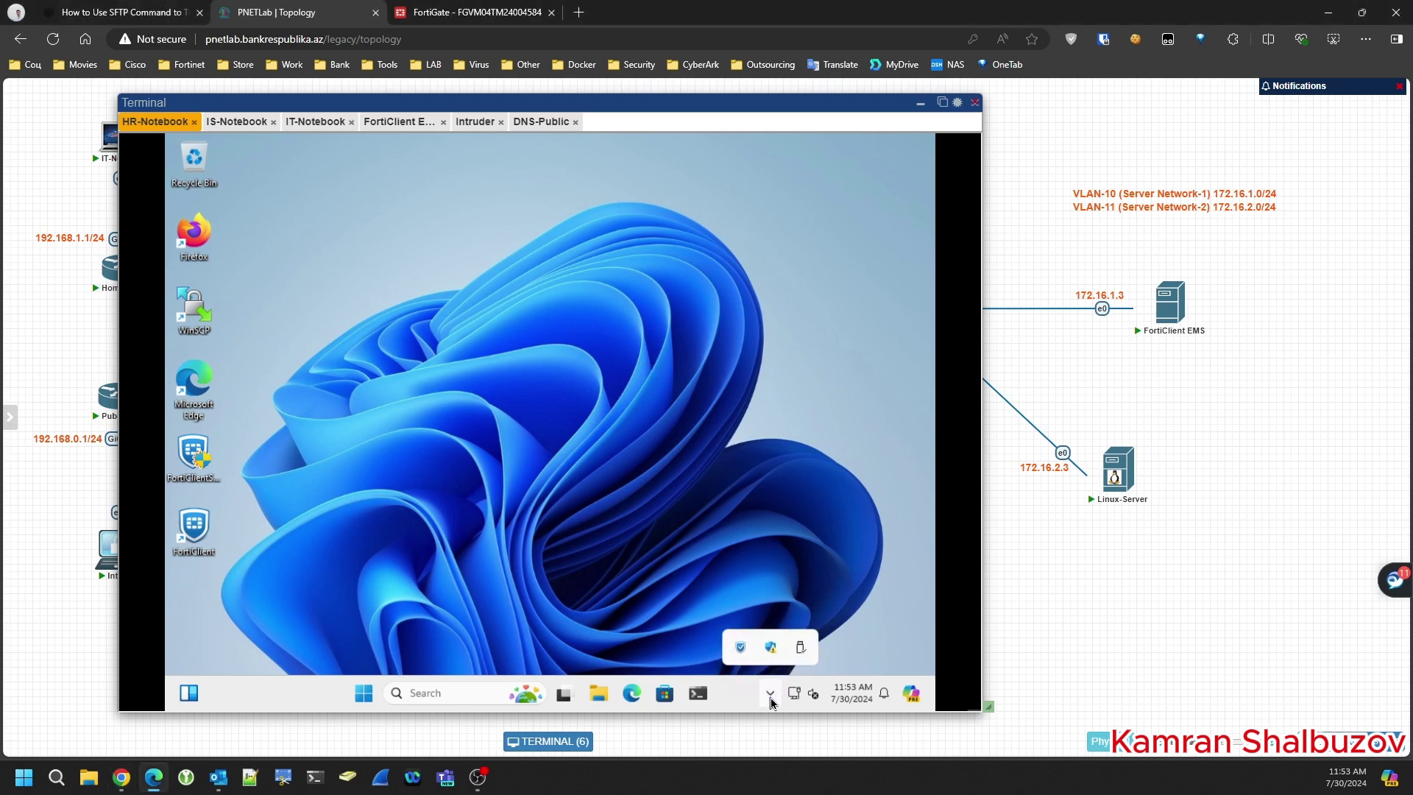
left_click_drag(746, 649, 770, 692)
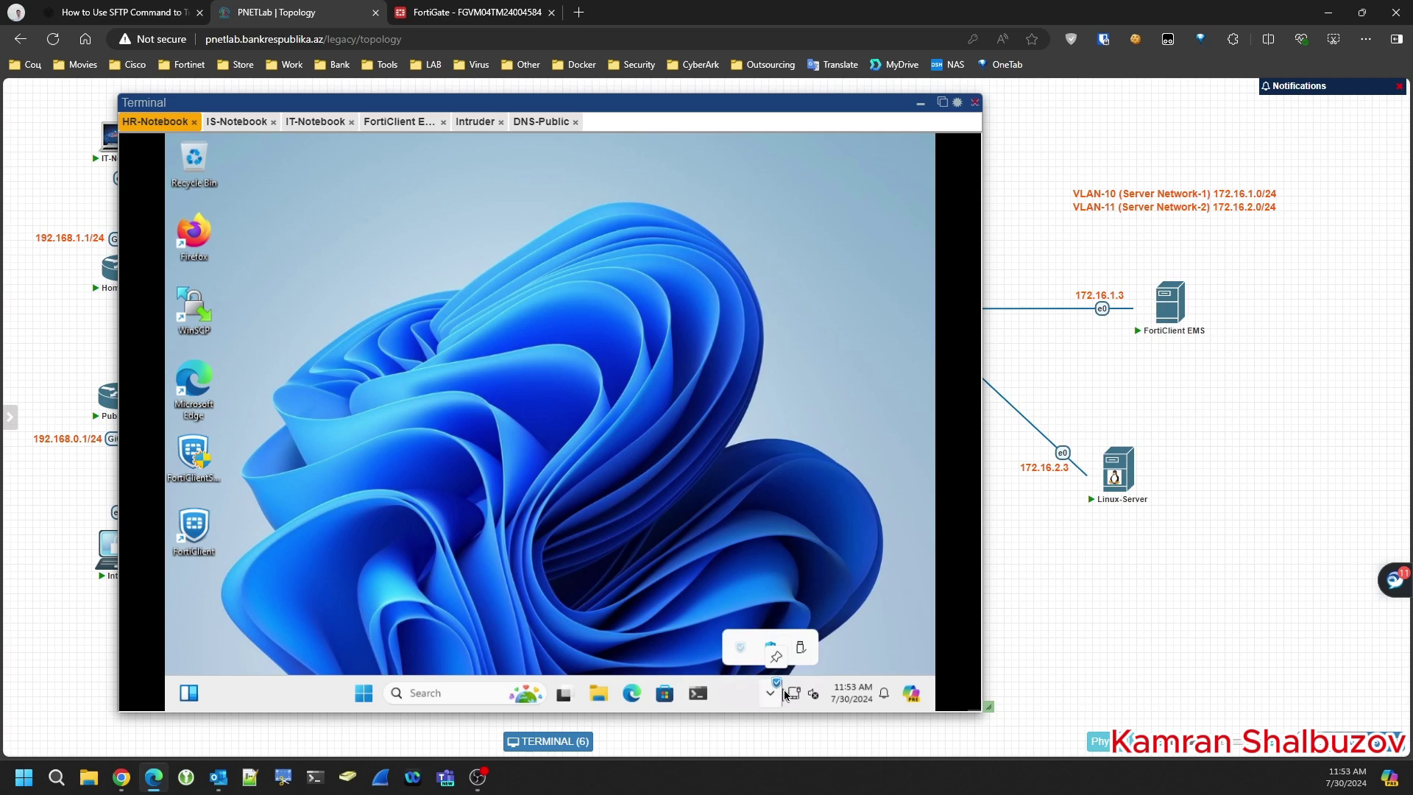
left_click(692, 522)
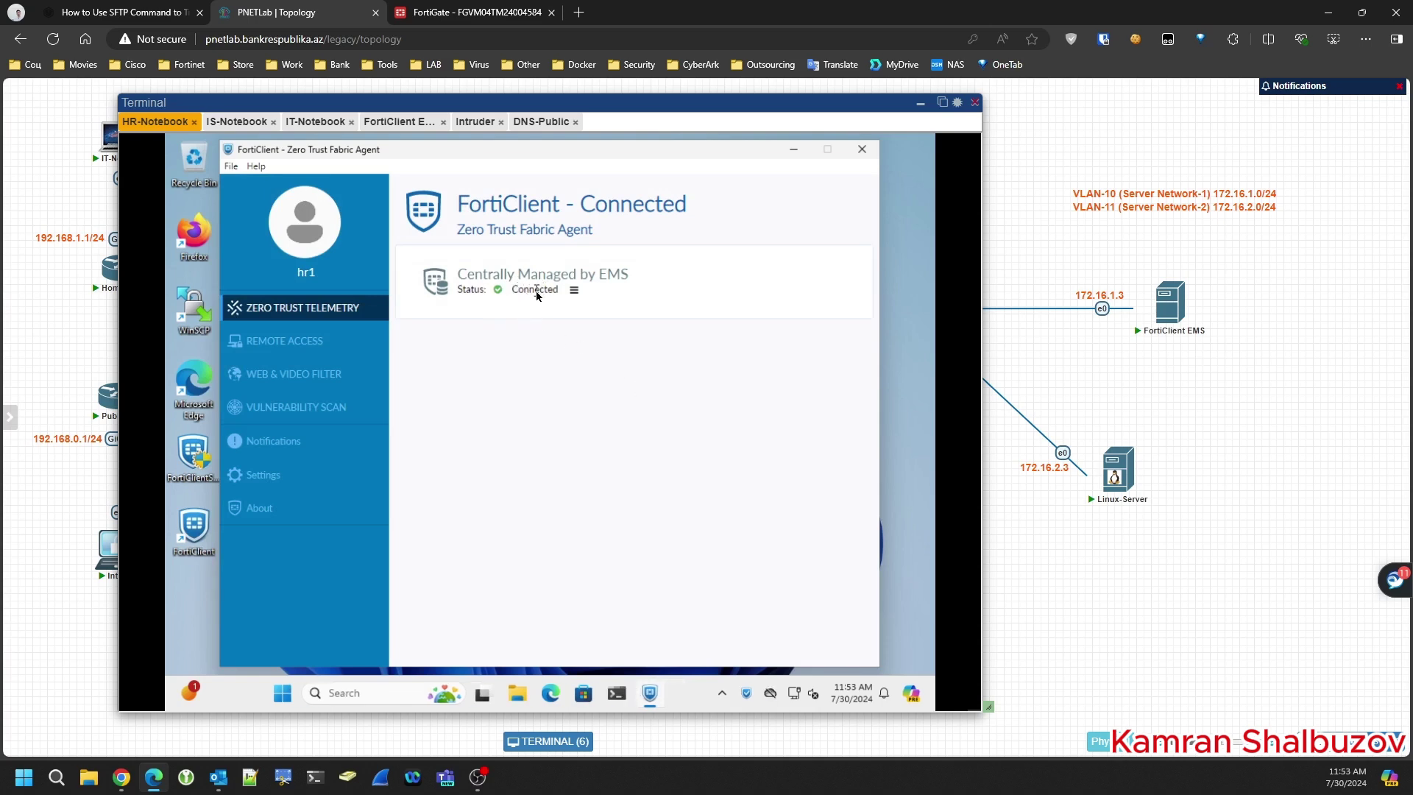
- Review the EMS connection details: Connected status, server ems.home.lab, serial number and telemetry sync
left_click_drag(512, 290, 554, 295)
left_click(575, 292)
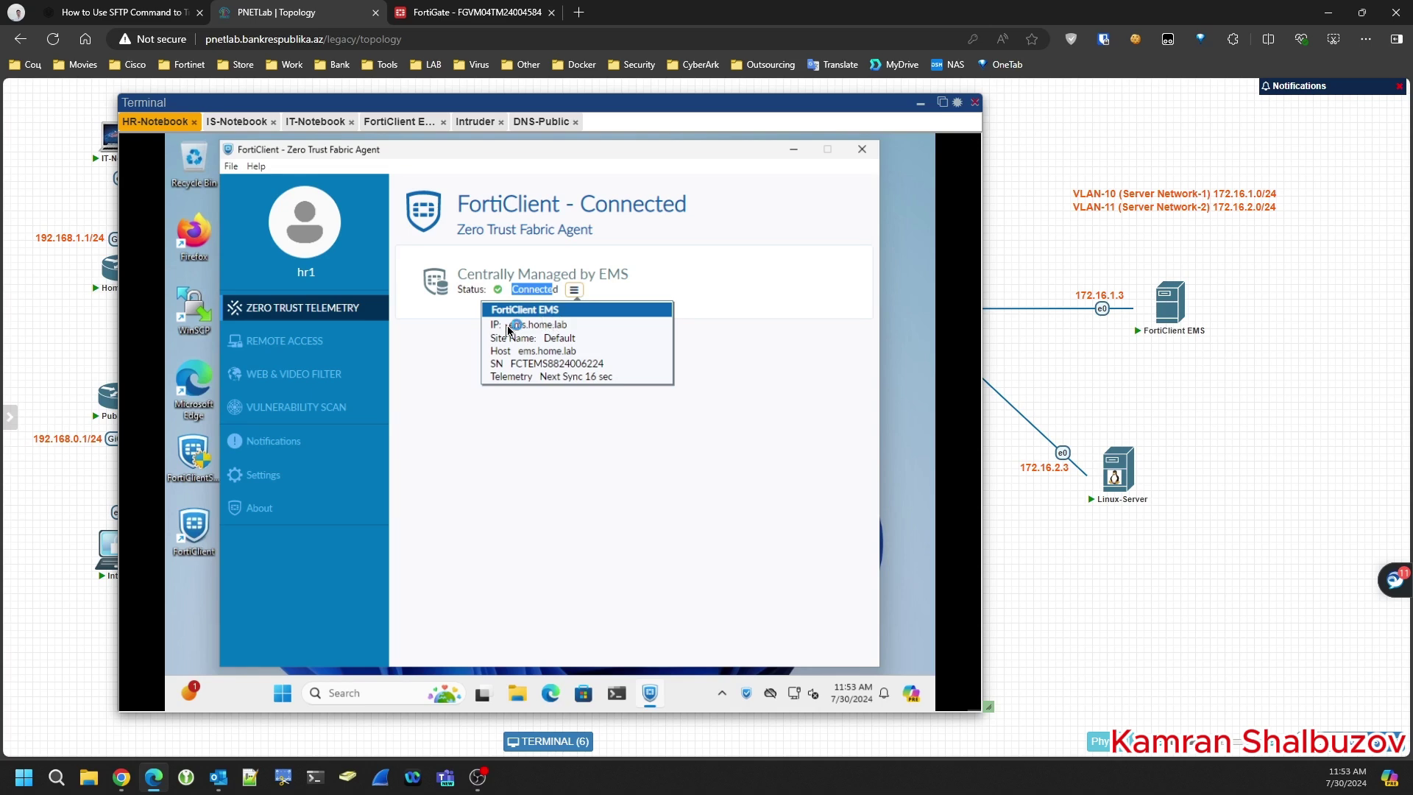
left_click_drag(508, 325, 580, 340)
left_click_drag(489, 353, 581, 352)
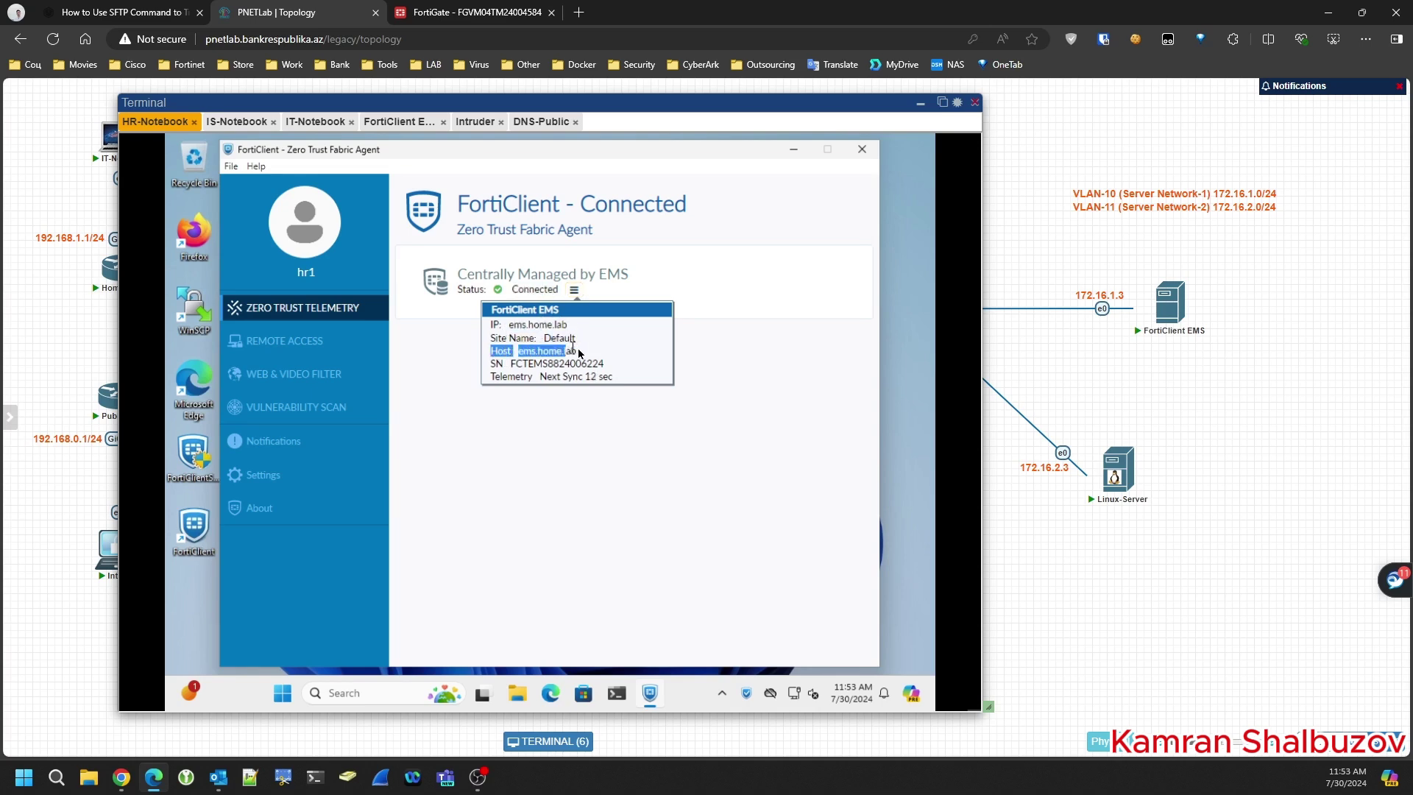
left_click_drag(496, 366, 579, 368)
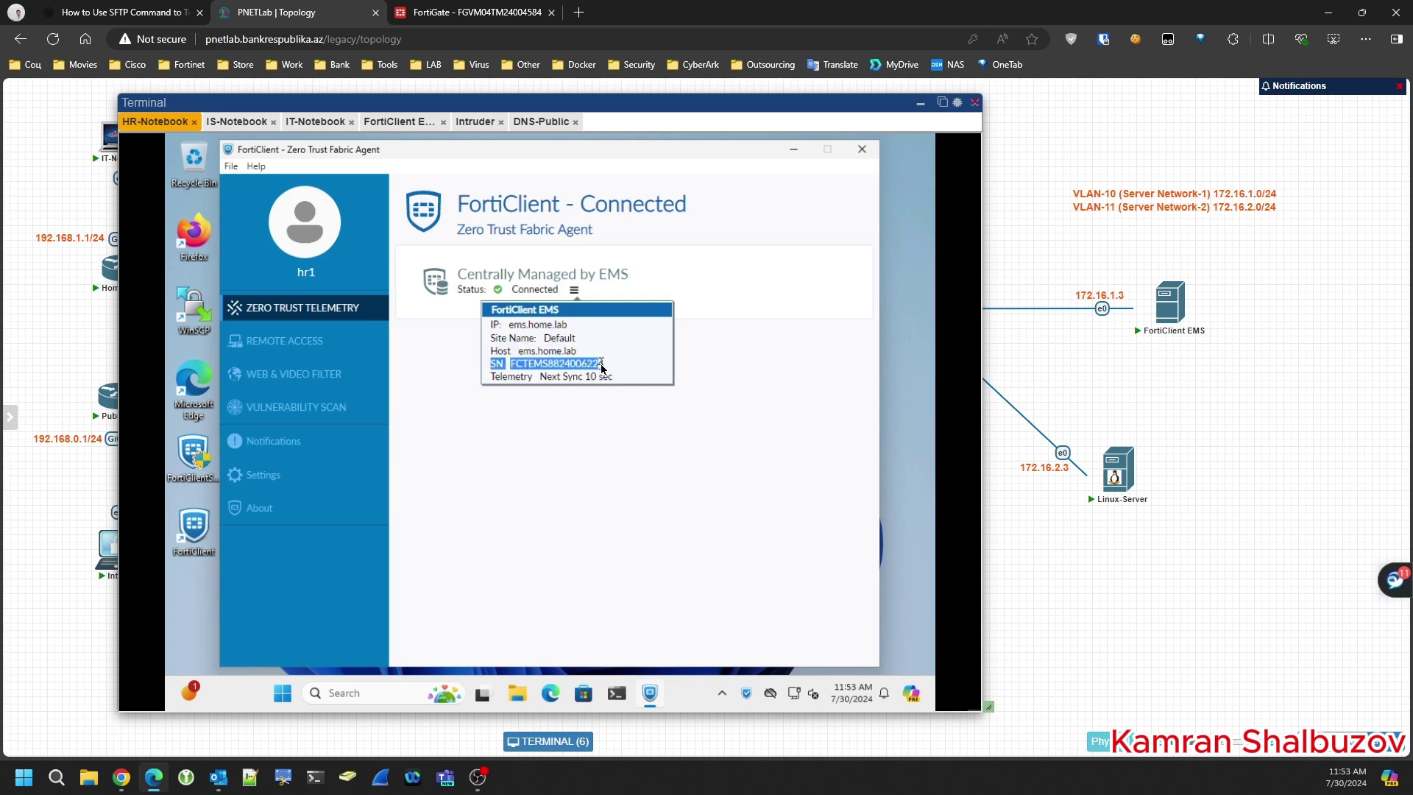
left_click_drag(494, 380, 535, 383)
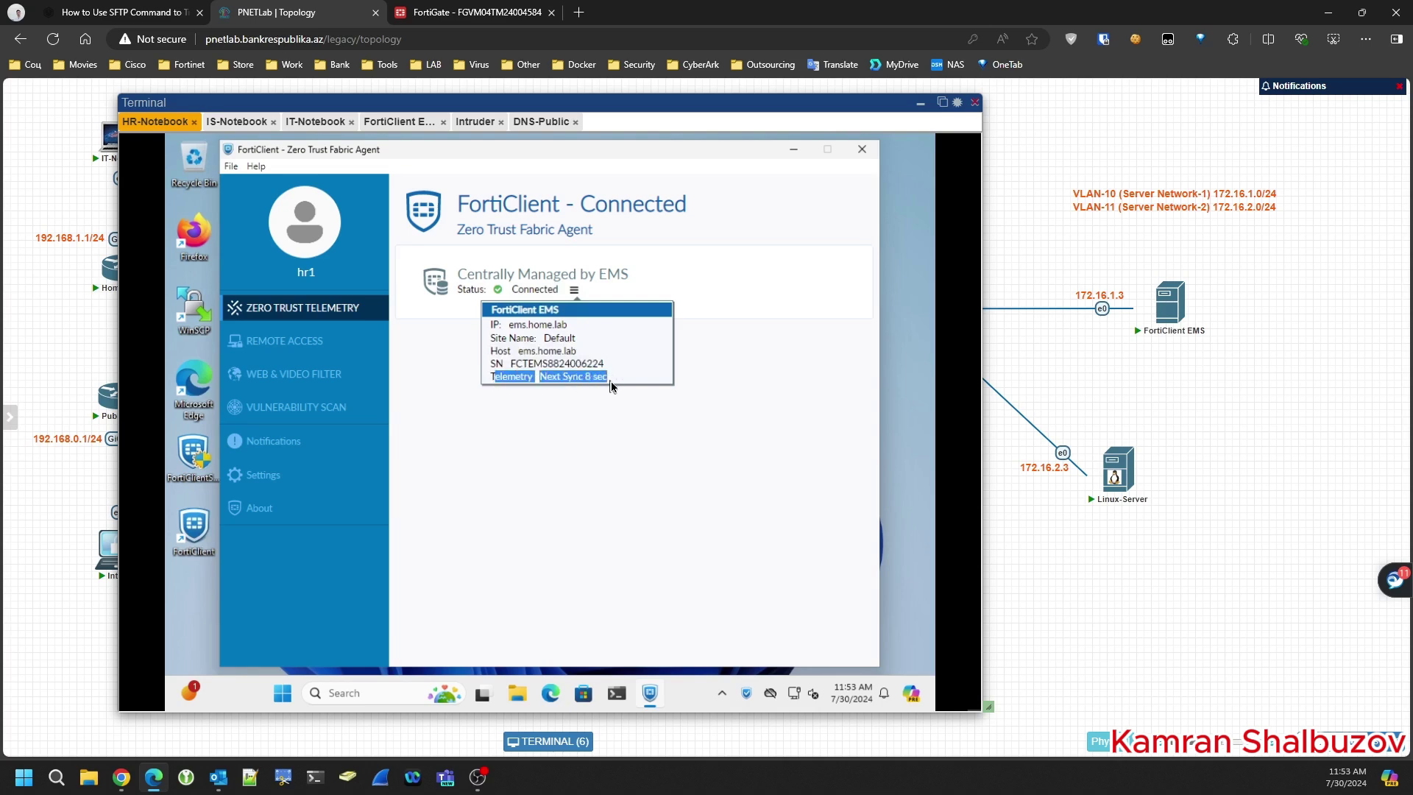
left_click(602, 427)
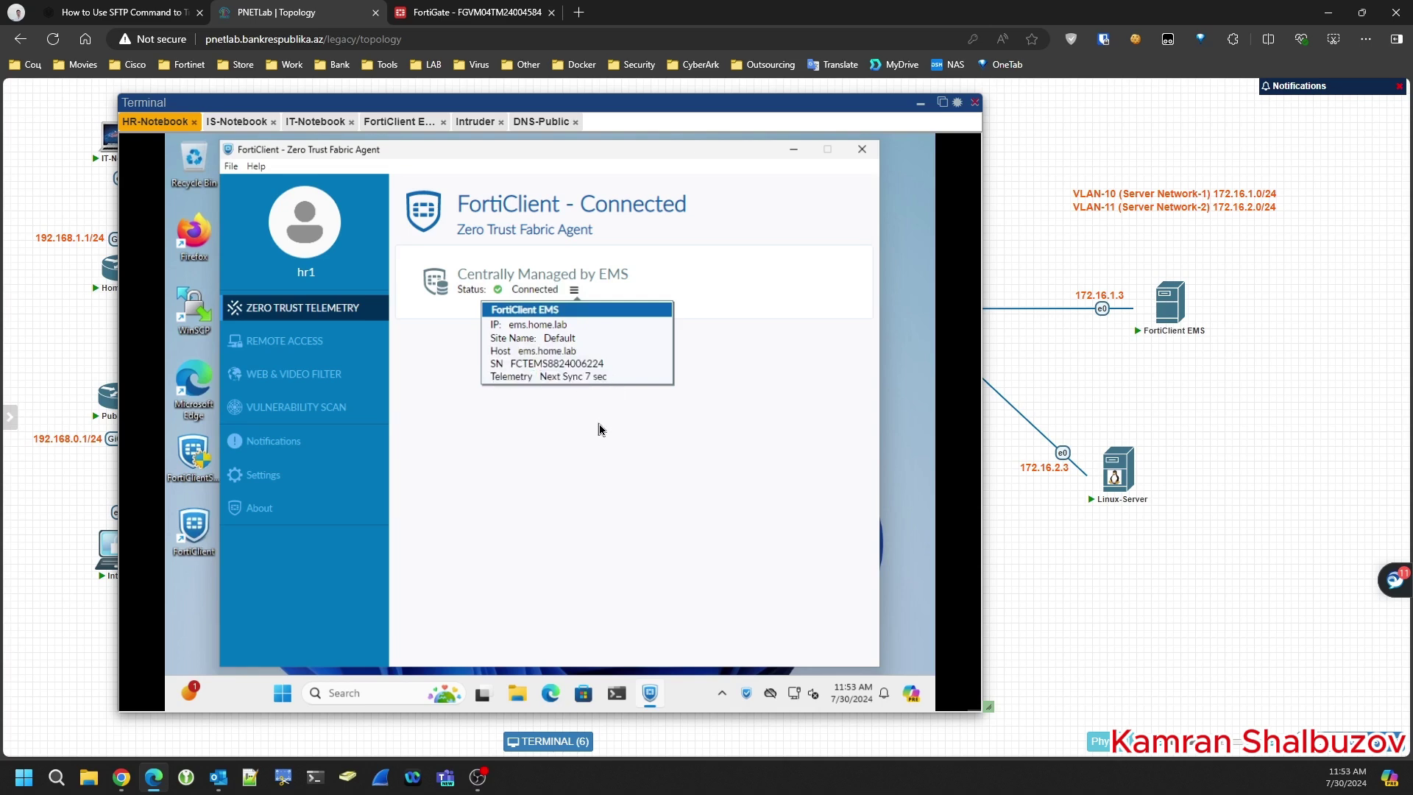
left_click(302, 344)
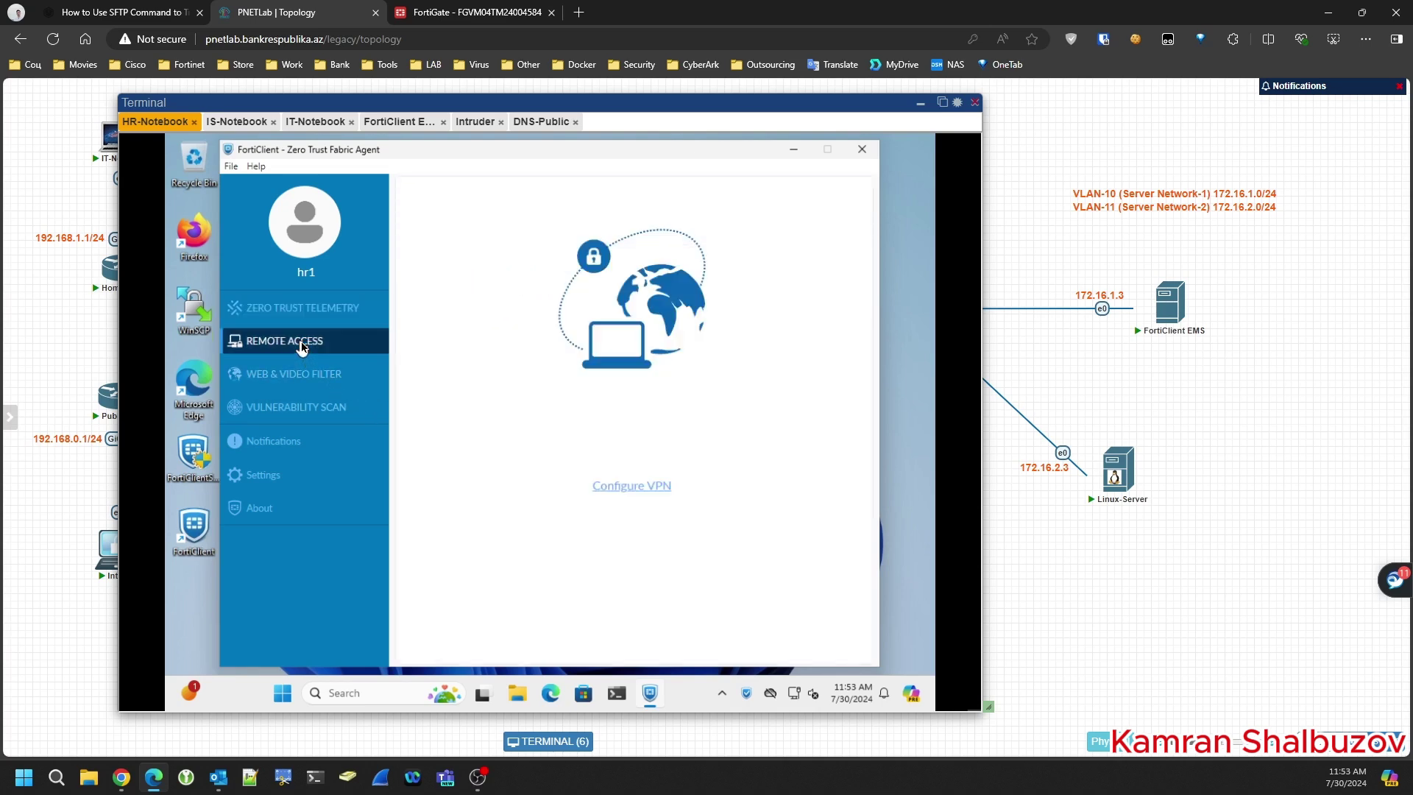
left_click(287, 377)
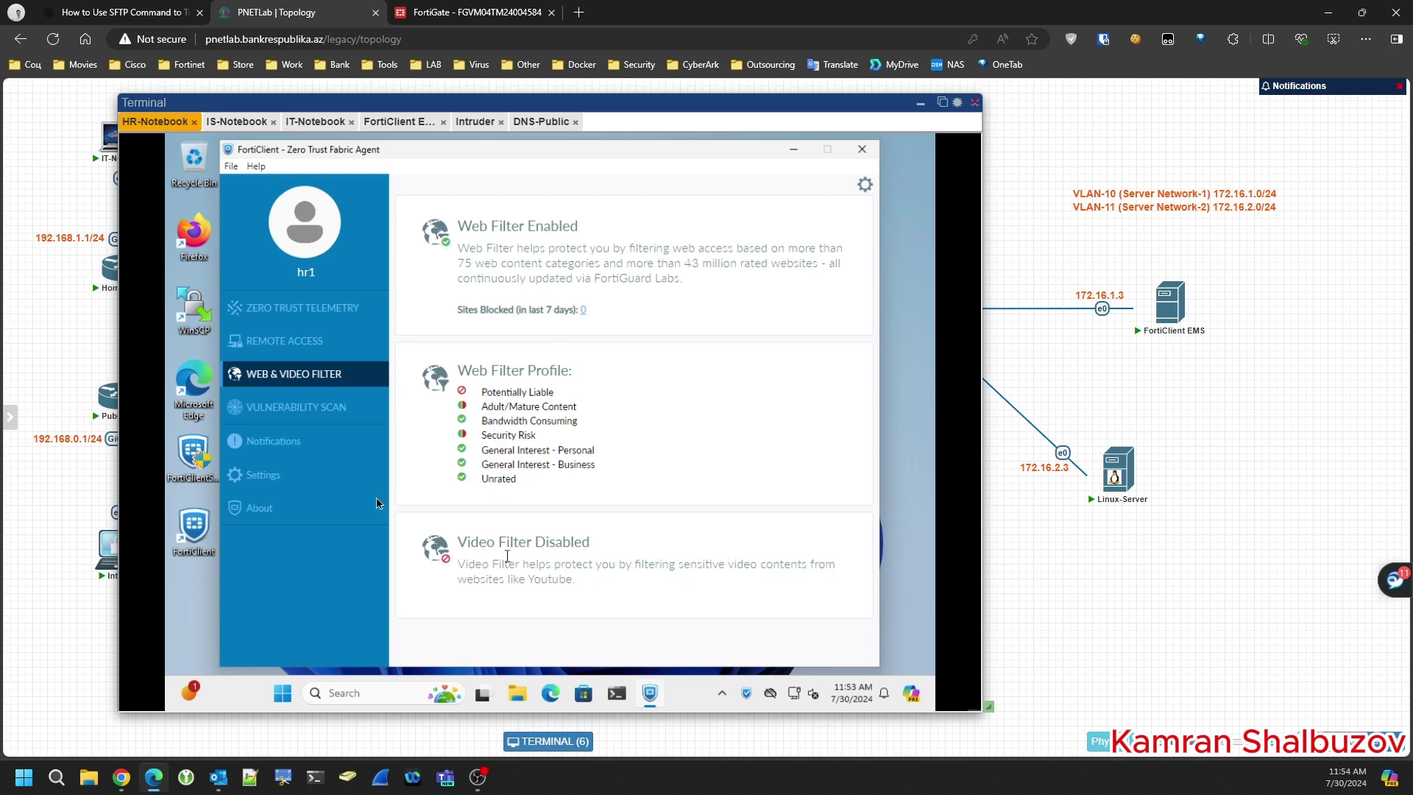
left_click(315, 410)
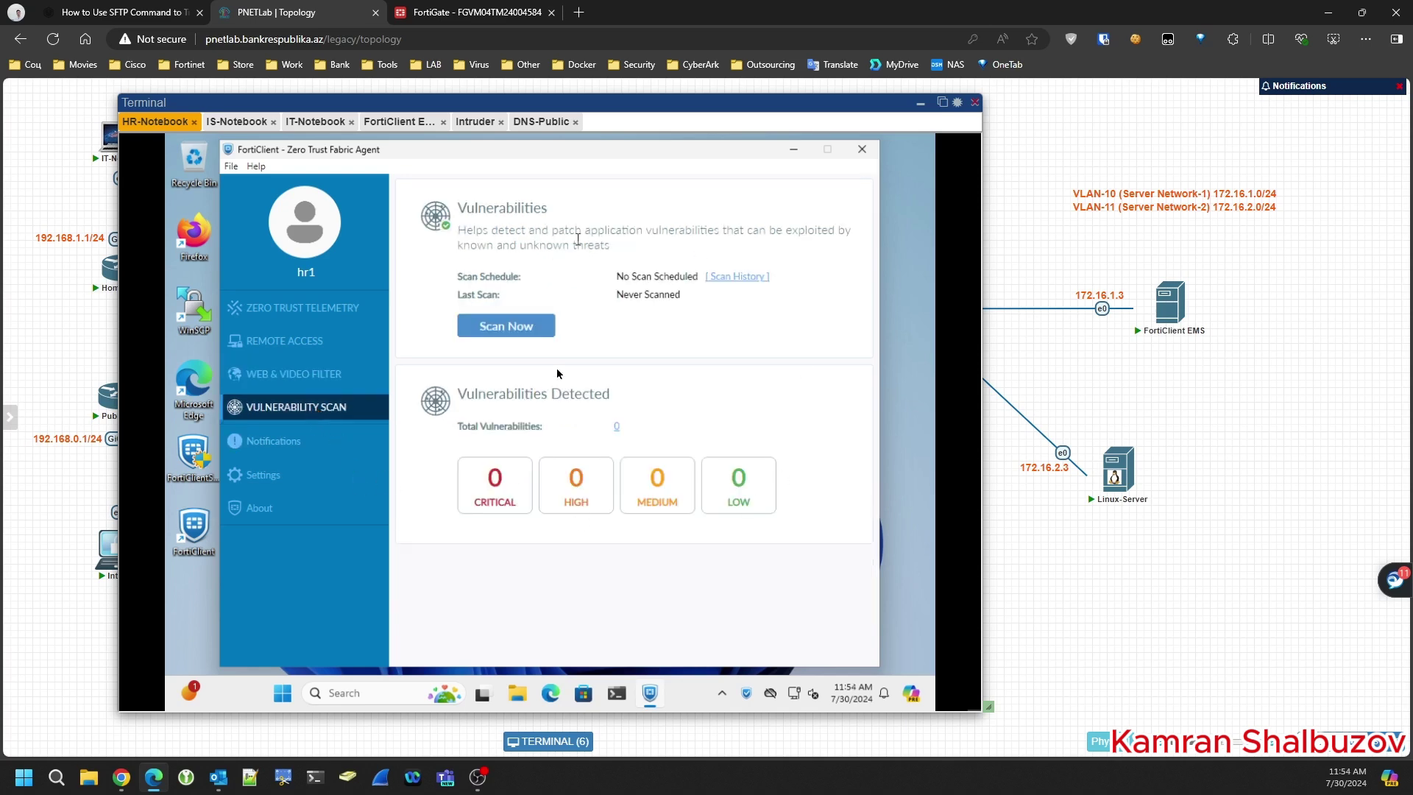
left_click(279, 446)
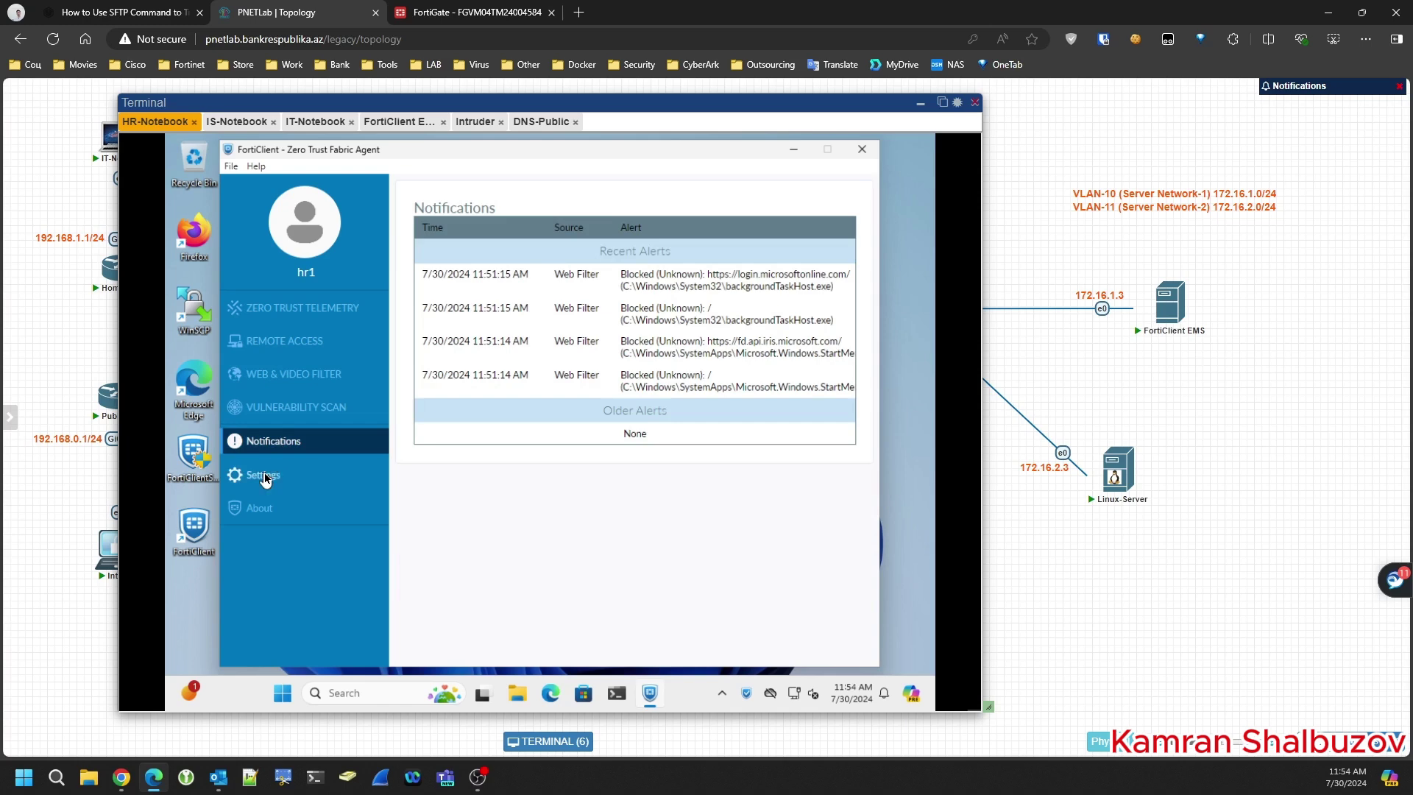
left_click(265, 477)
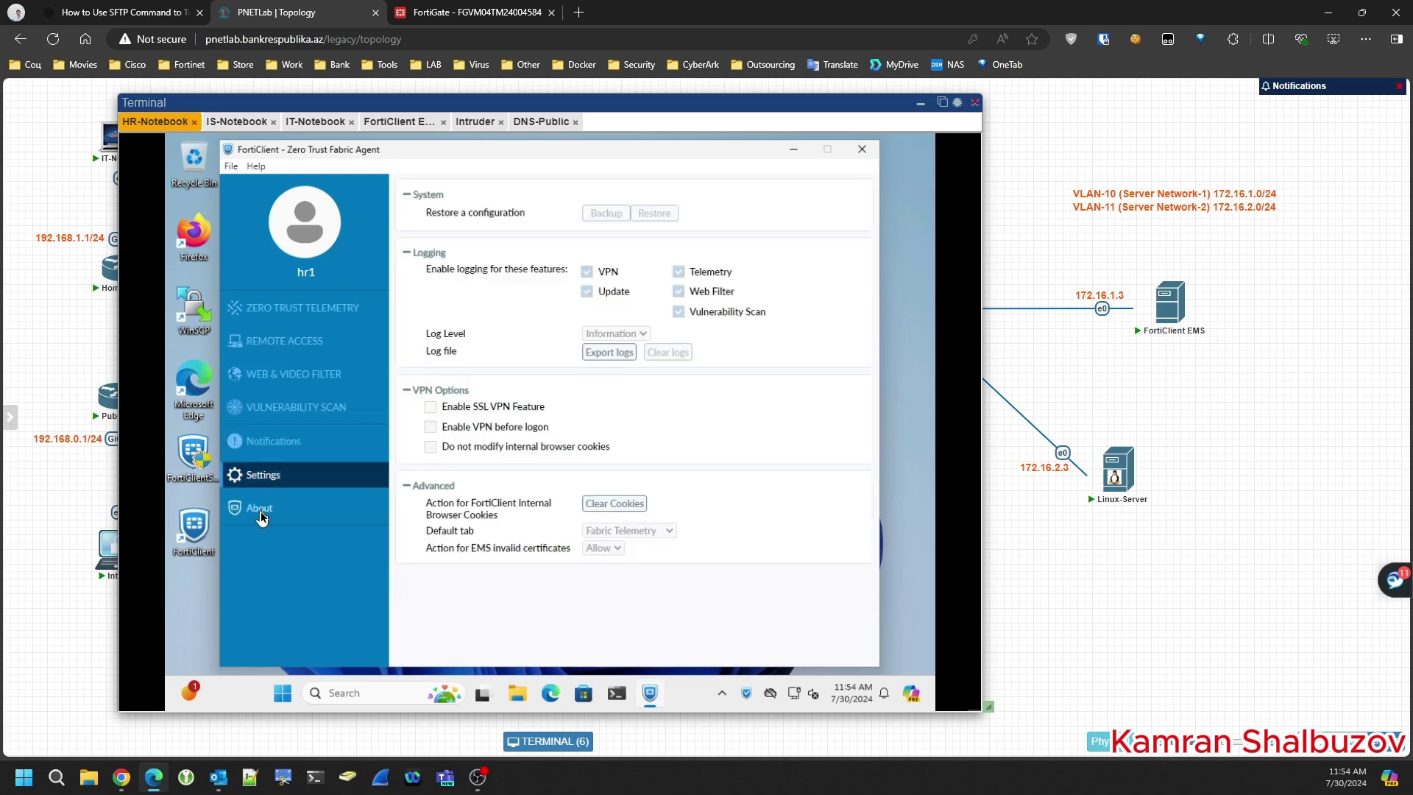
left_click(262, 513)
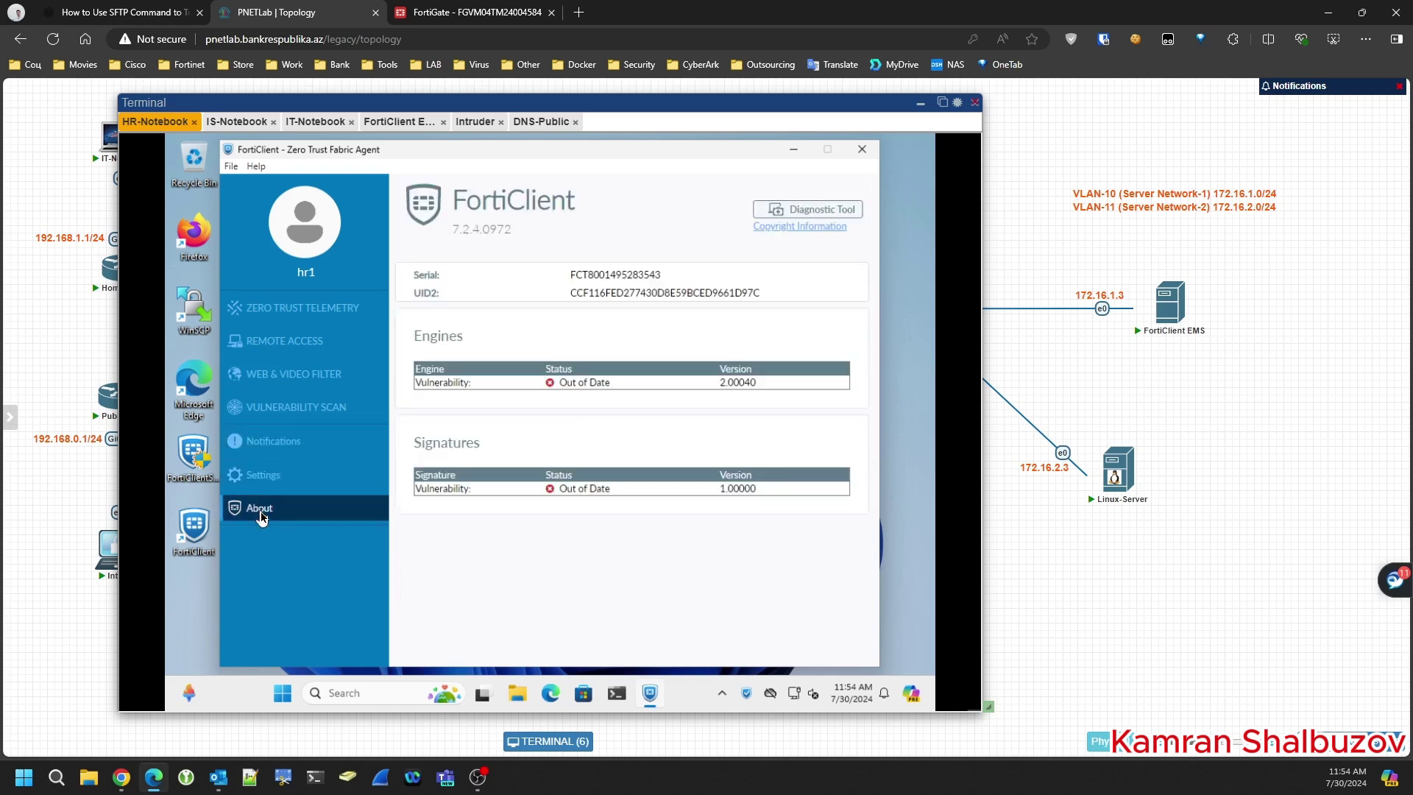
left_click(295, 308)
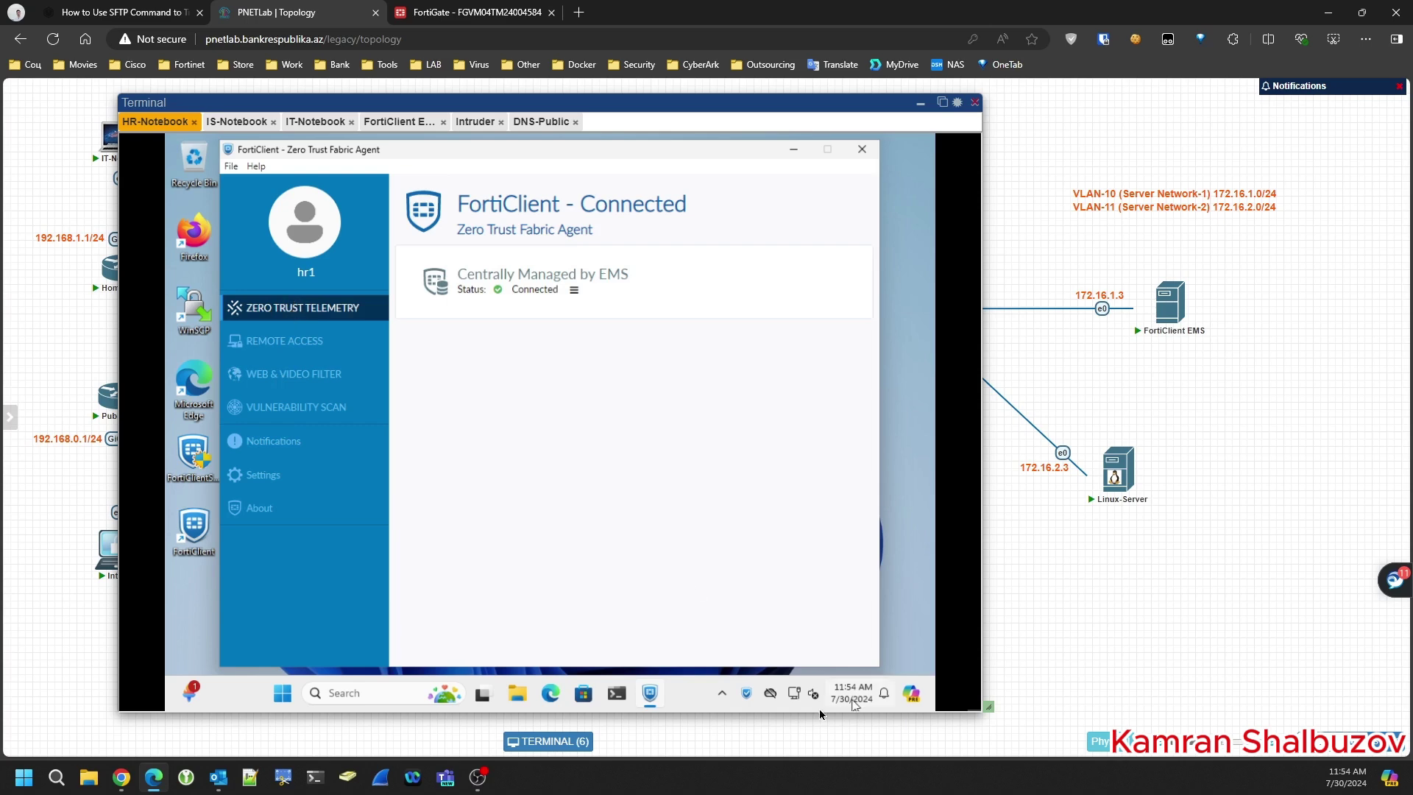
right_click(750, 692)
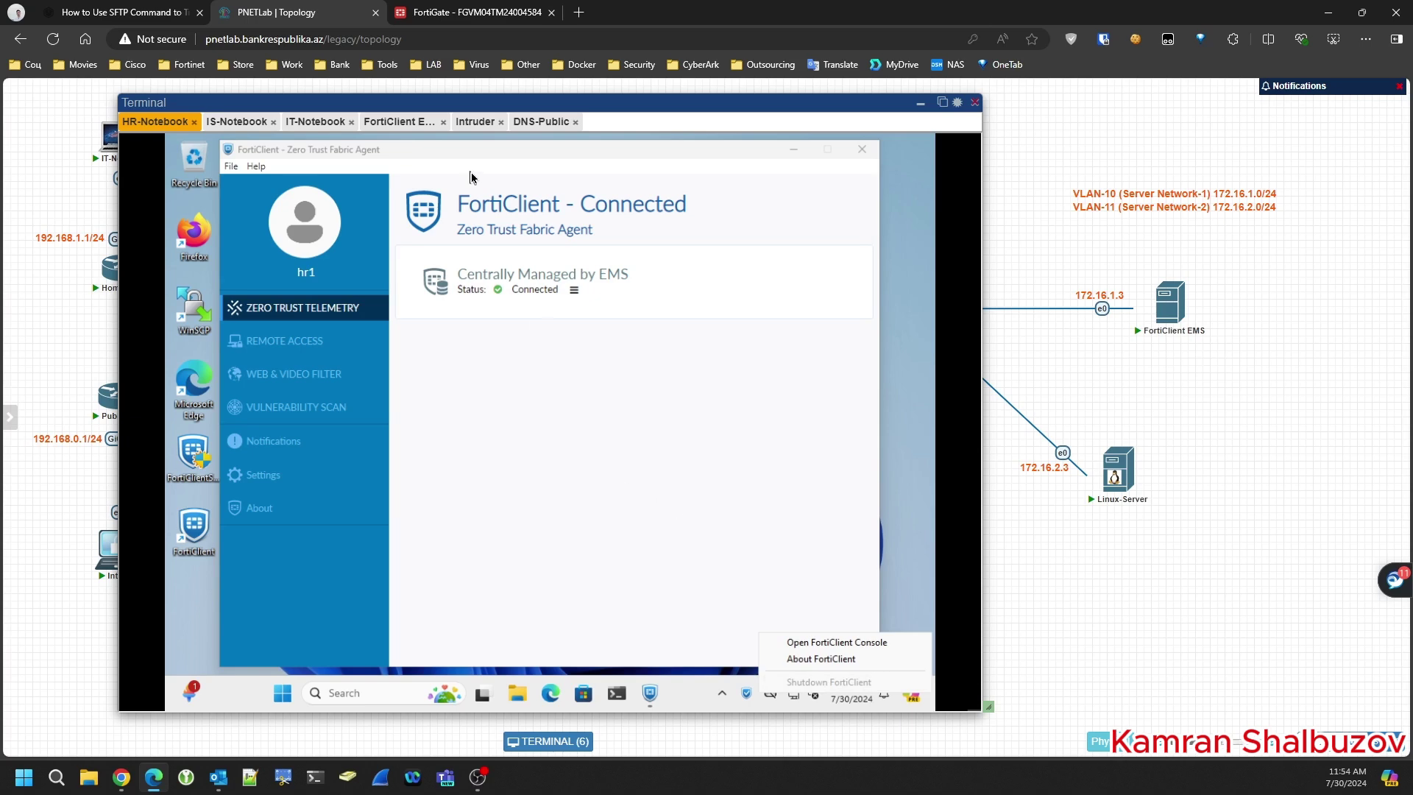
- Log in to the FortiClient EMS console with the administrator username and password
left_click(405, 125)
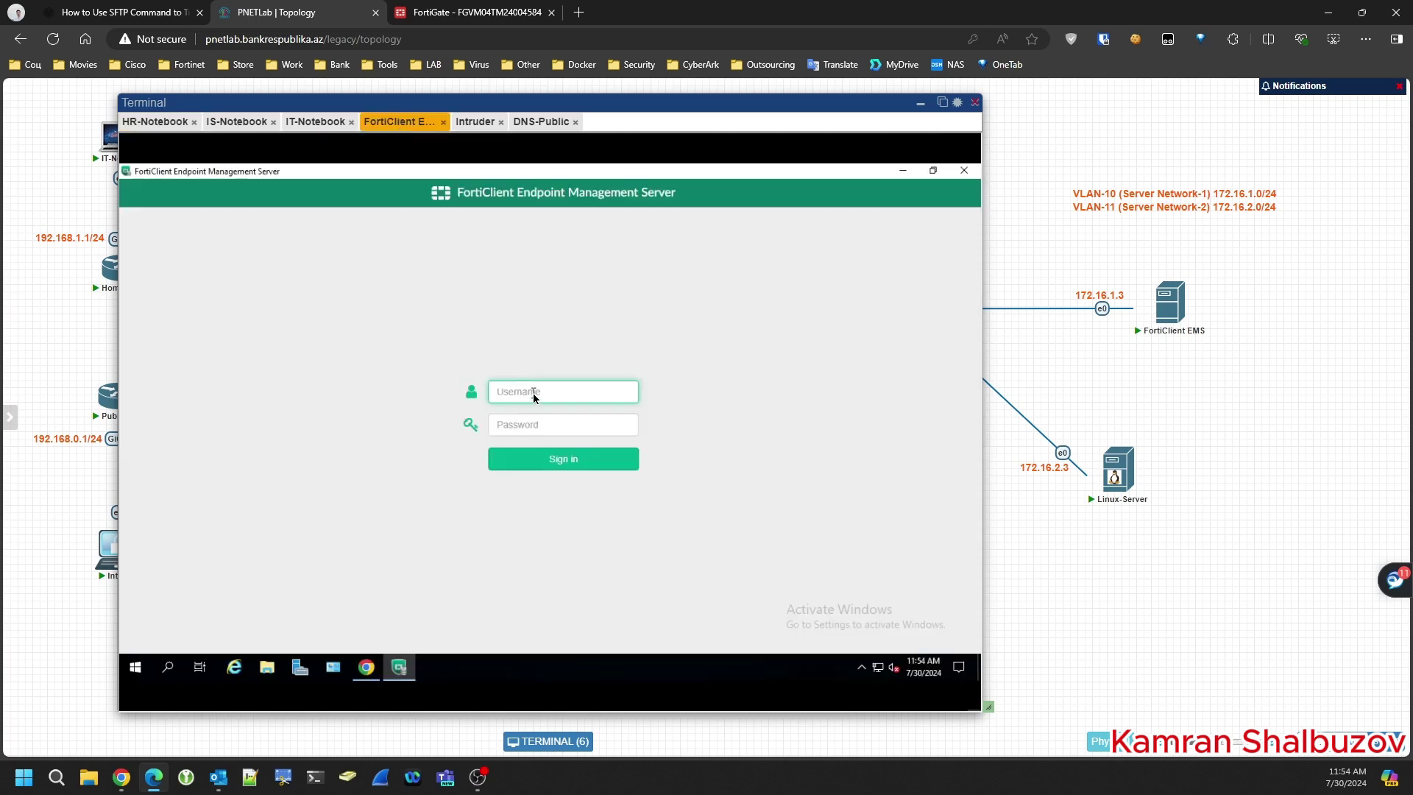
type("admin")
key("Tab")
type("P")
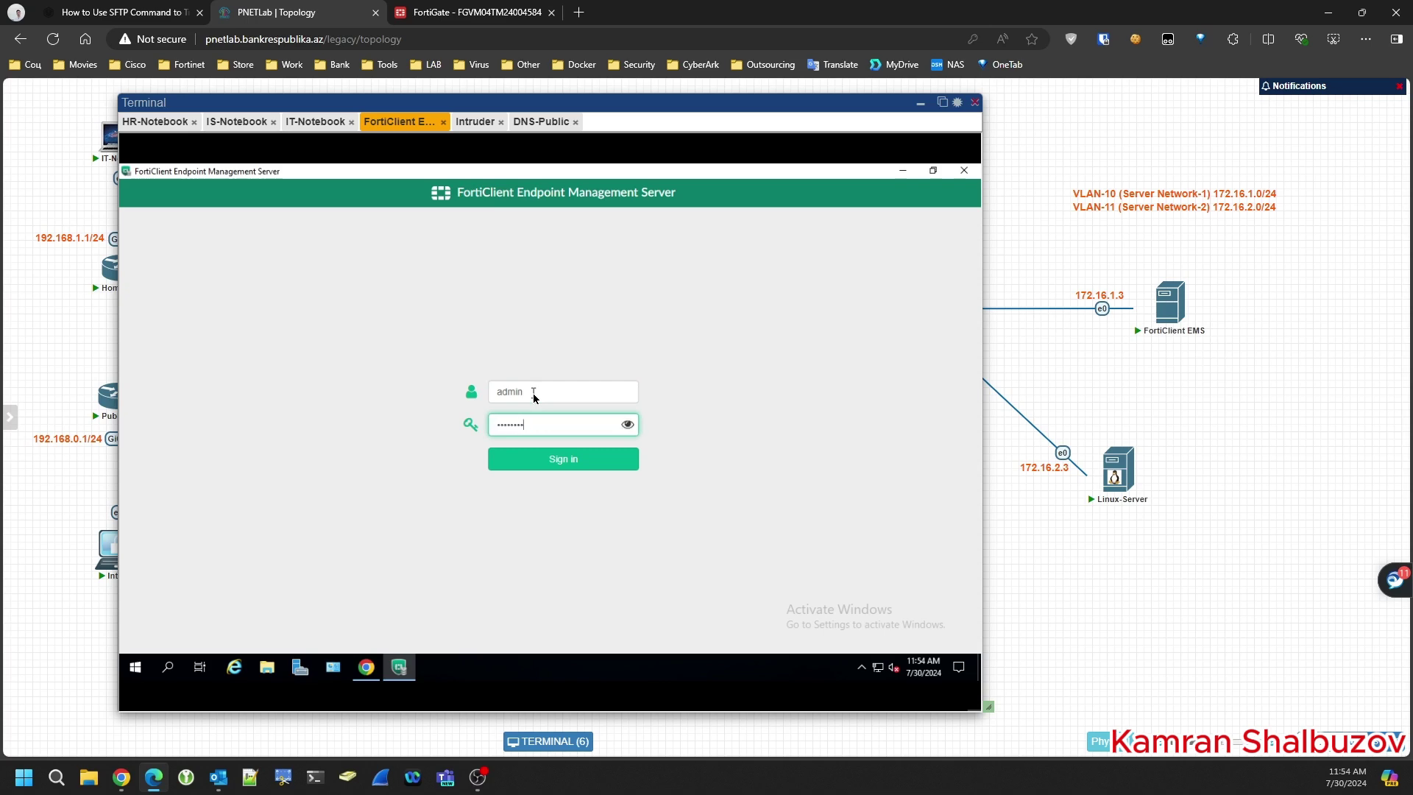
key("Return")
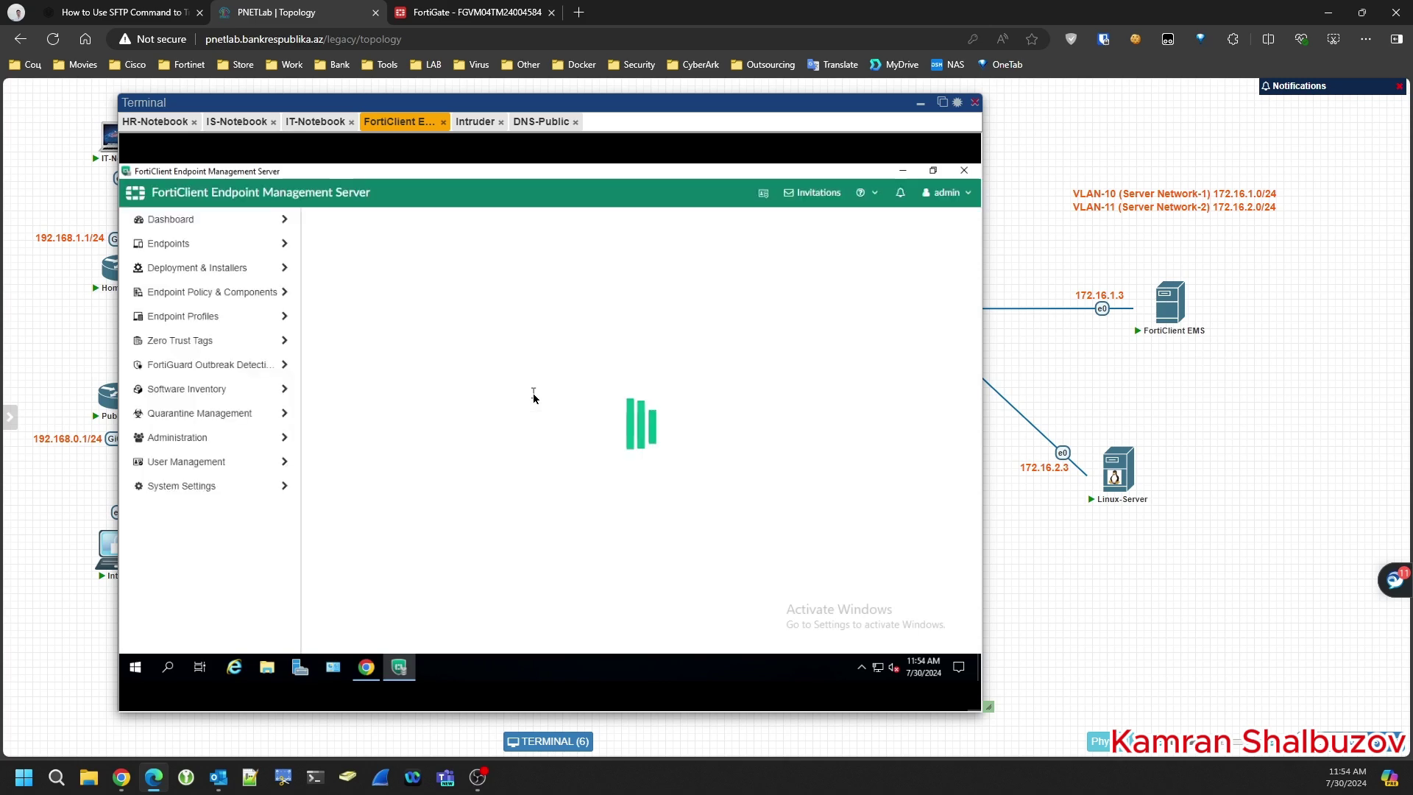
- Browse Endpoint Profiles > System Settings, then list All Endpoints showing HR-PC at 10.25.3.10
left_click(180, 315)
left_click(168, 538)
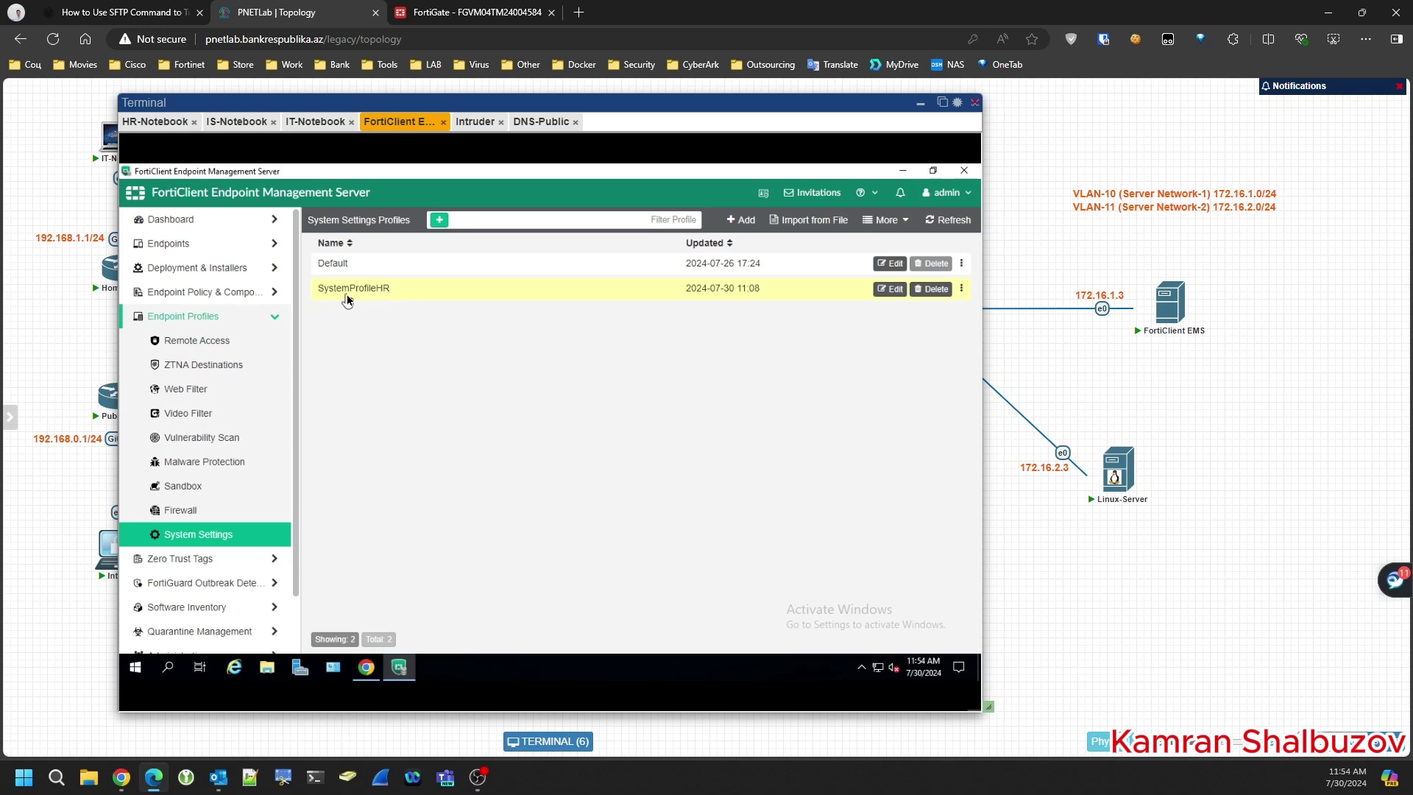
left_click(166, 245)
left_click(175, 278)
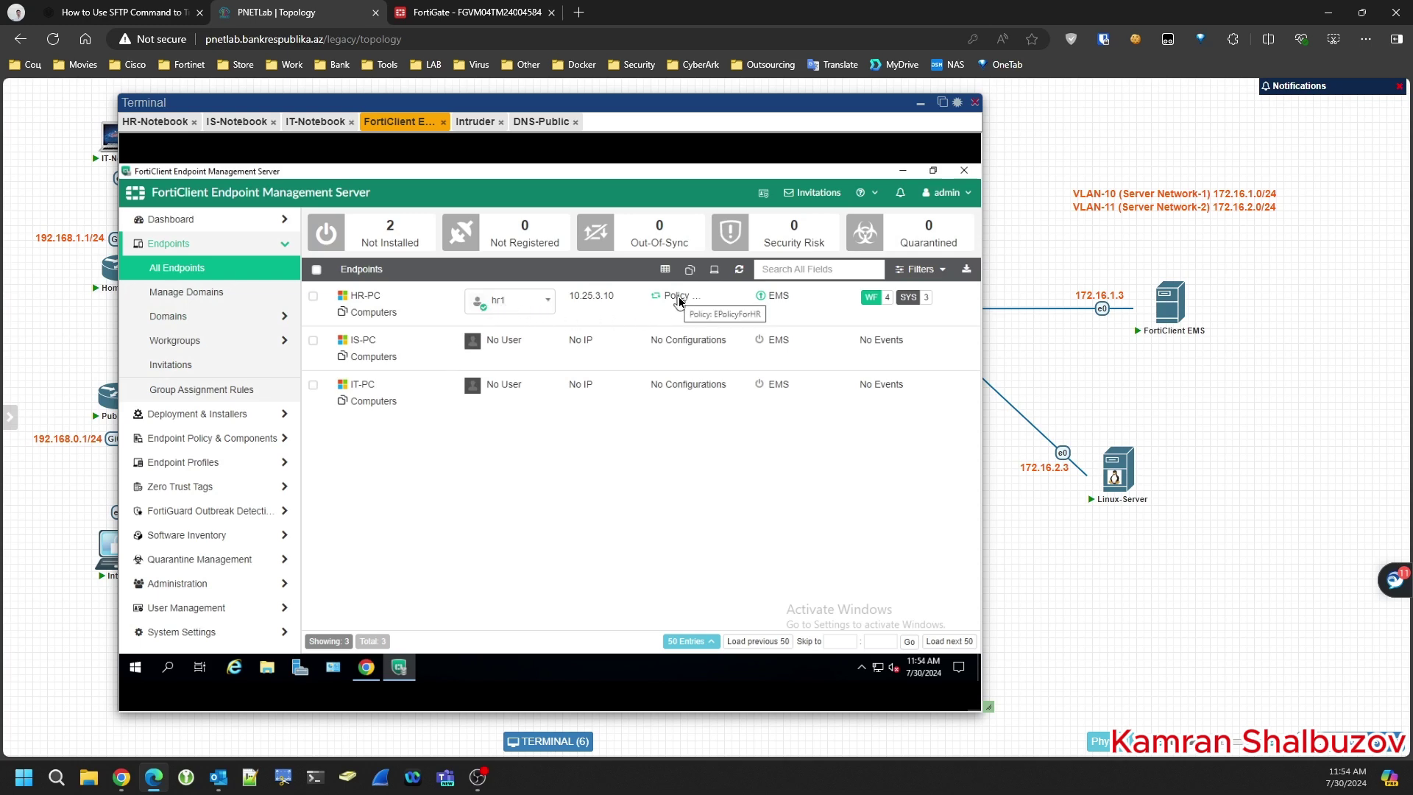
left_click(377, 302)
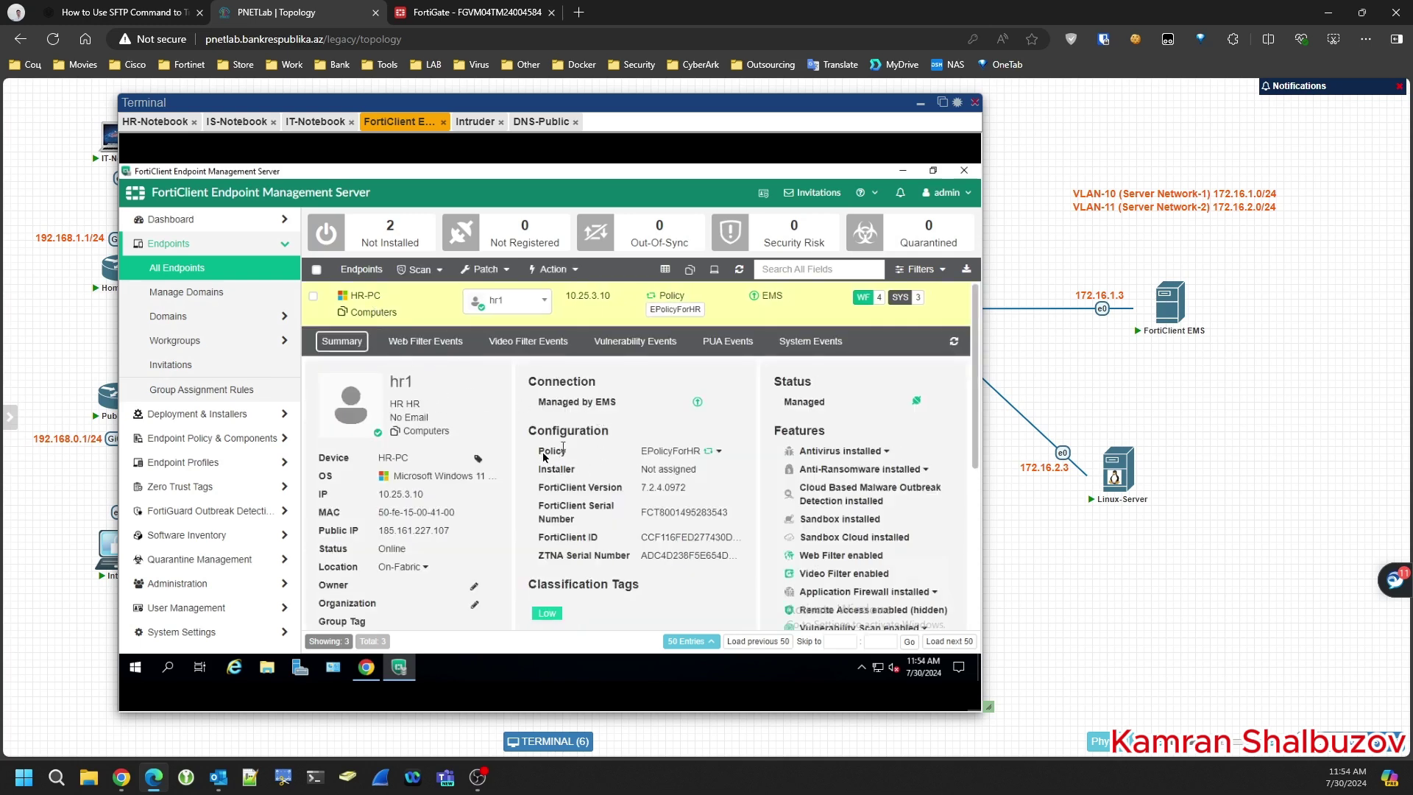
left_click_drag(654, 457, 706, 459)
left_click(718, 452)
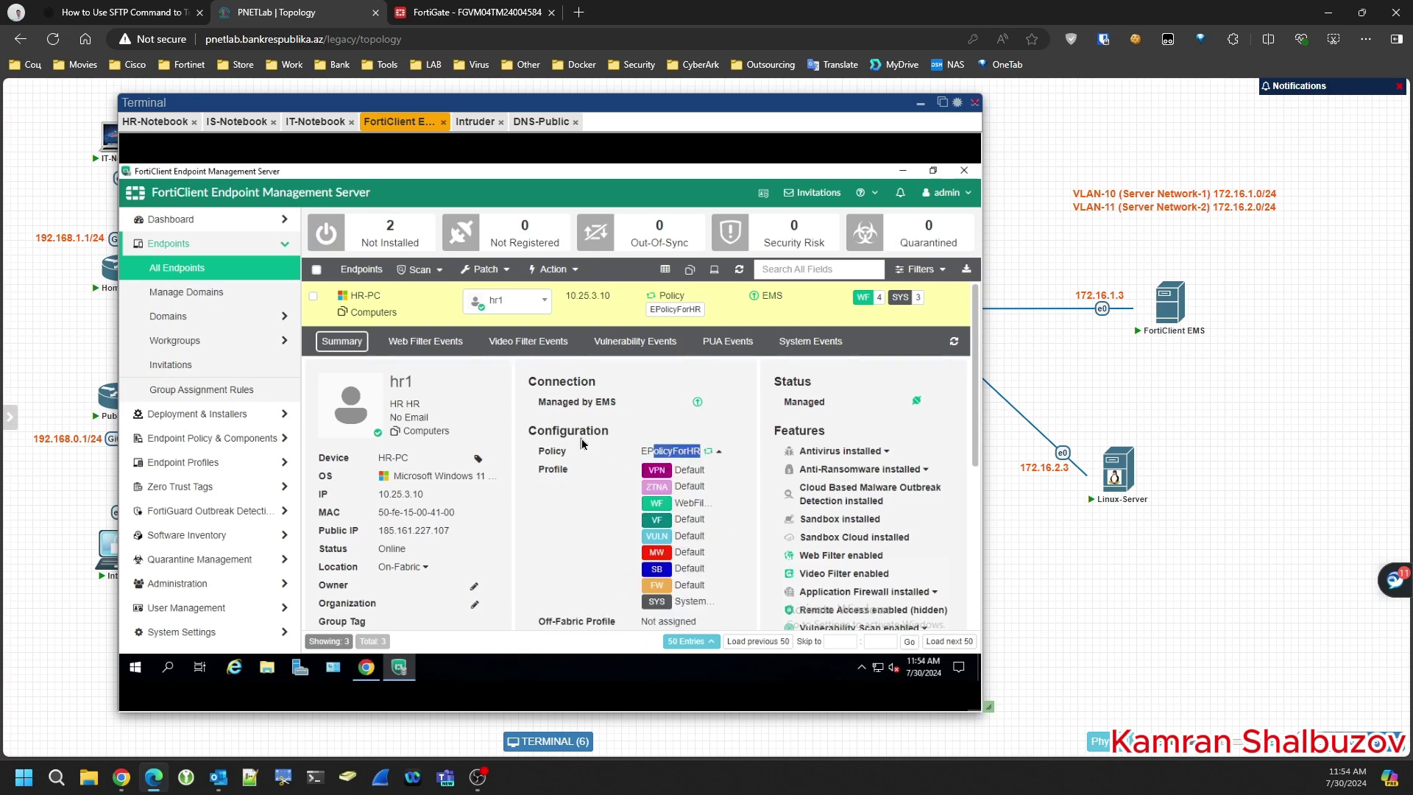
left_click(670, 452)
scroll(568, 467, "down", 1)
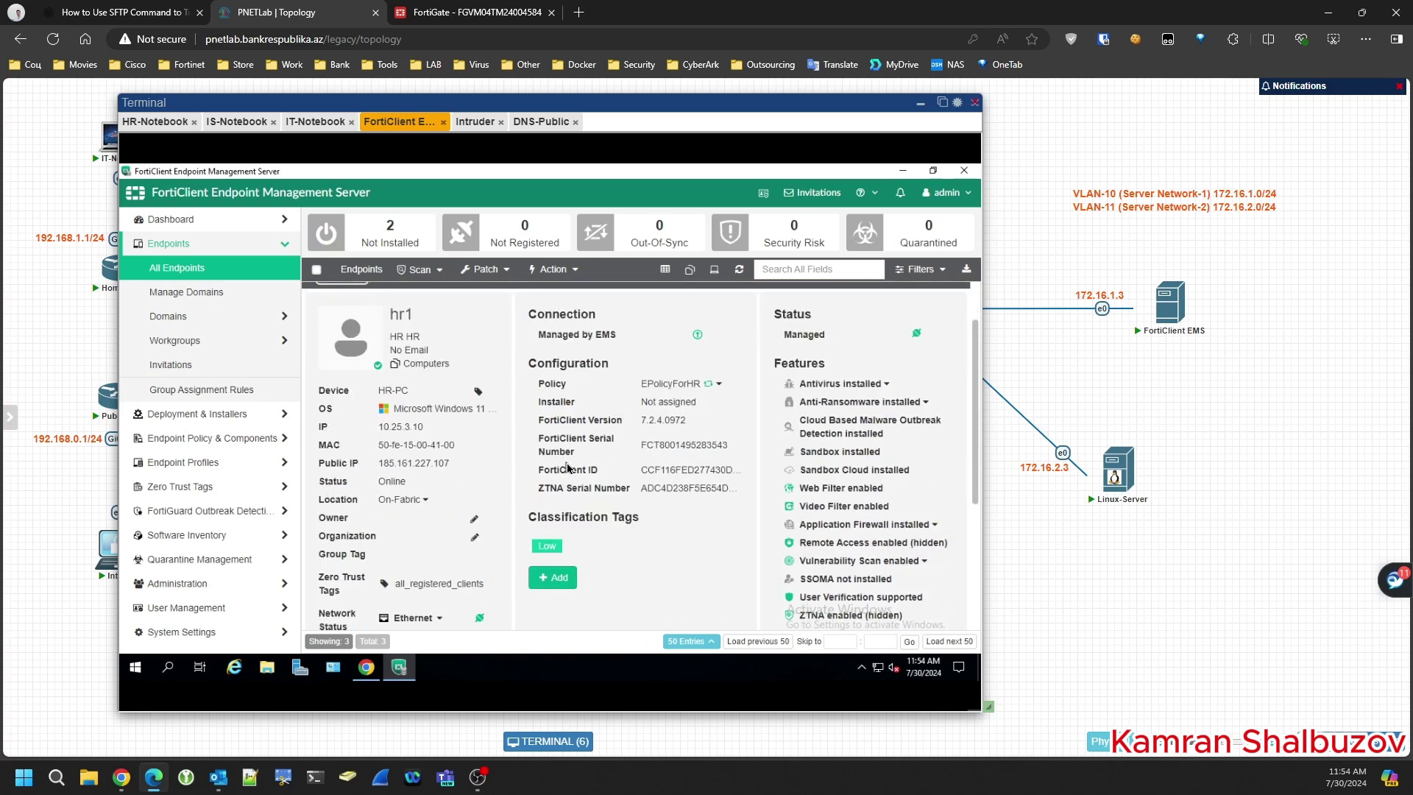
scroll(568, 467, "down", 1)
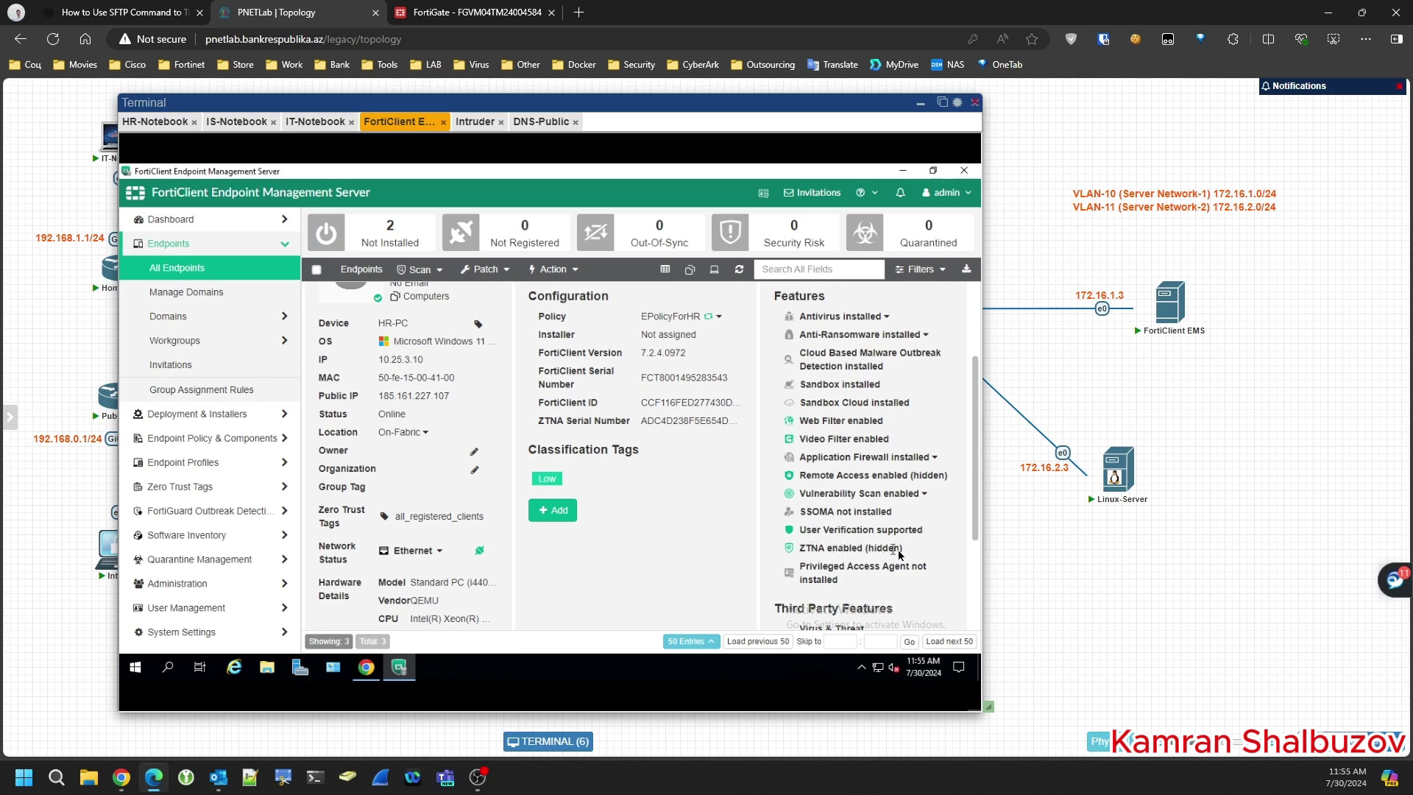
scroll(720, 487, "down", 3)
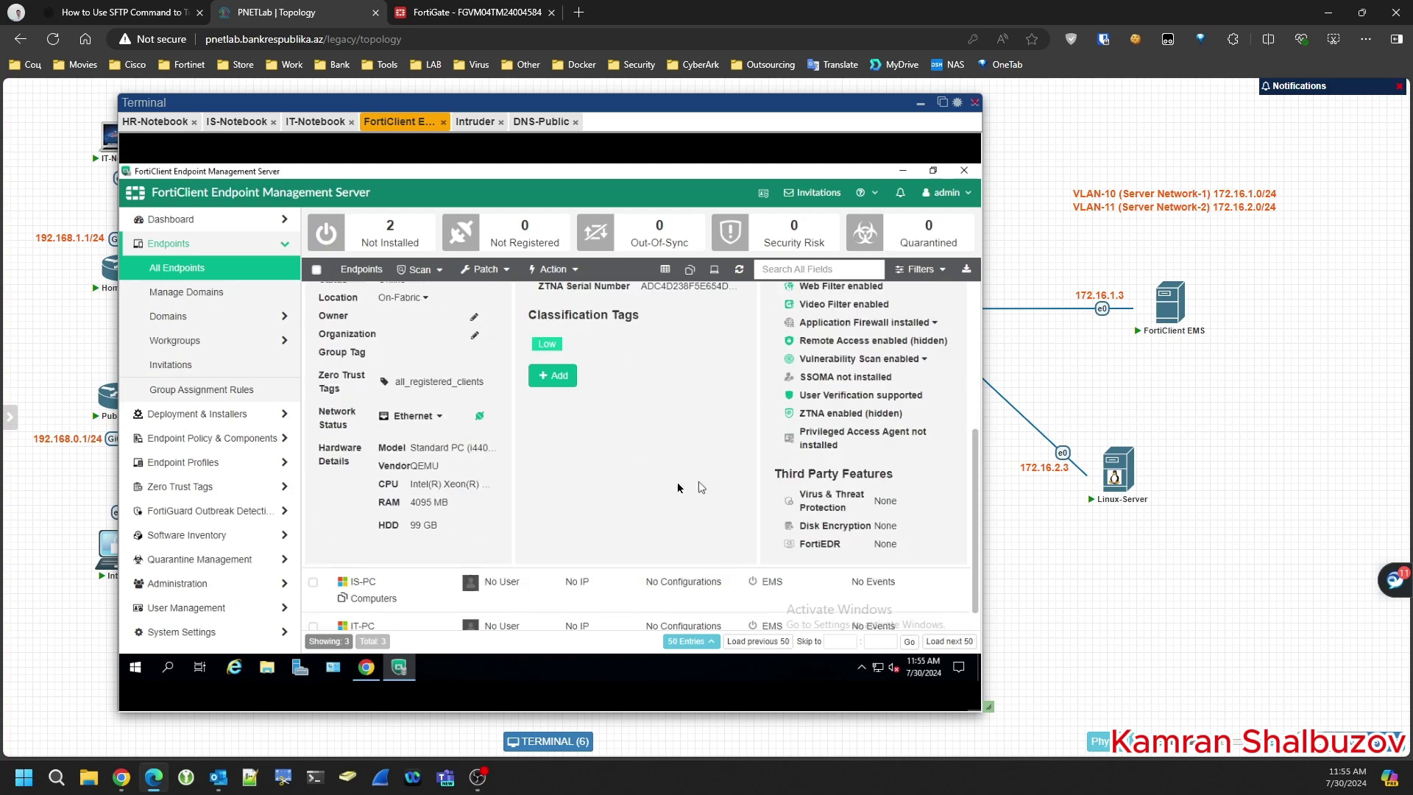
scroll(721, 487, "up", 8)
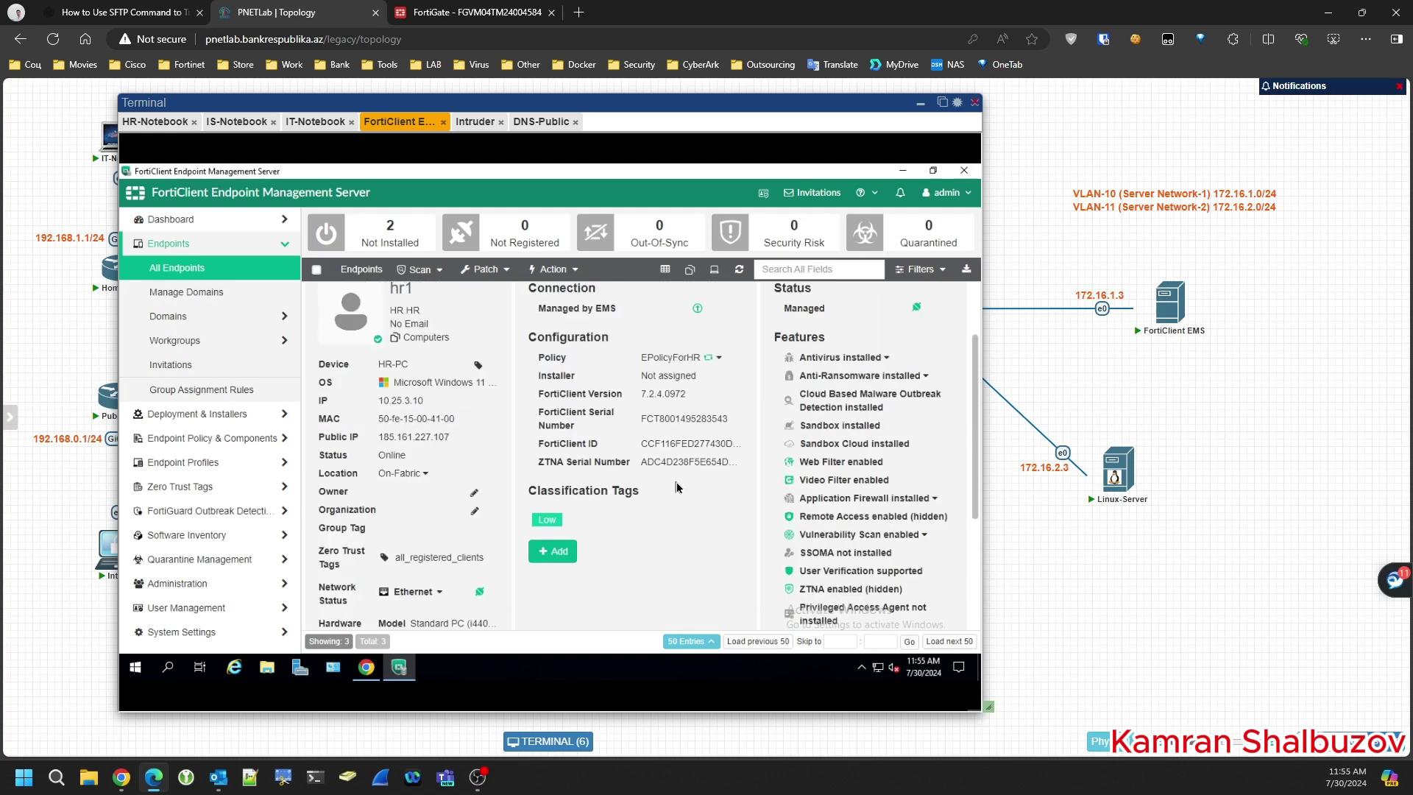
- Edit the SystemProfileHR system settings profile and scroll down to its Endpoint Control options
left_click(186, 463)
left_click(177, 536)
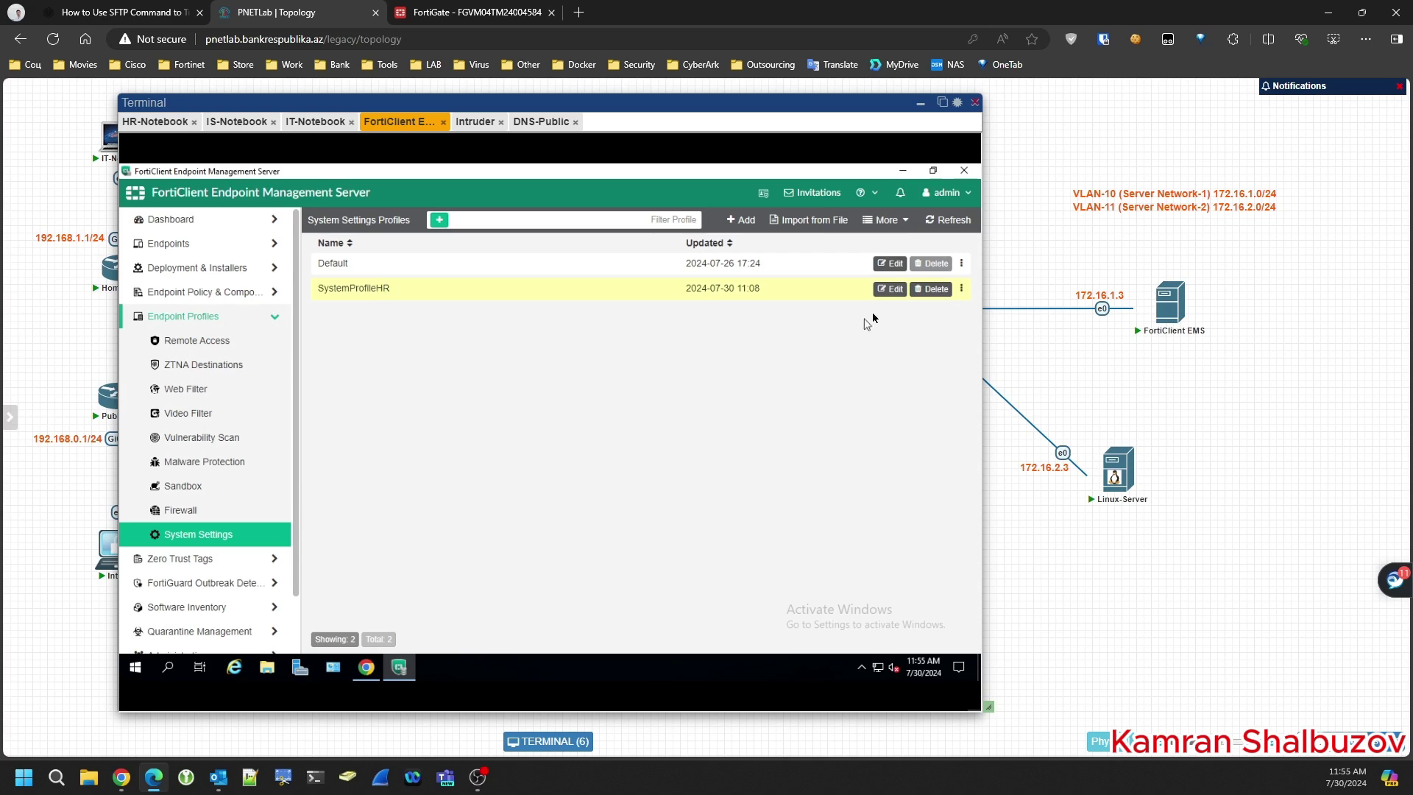
left_click(890, 288)
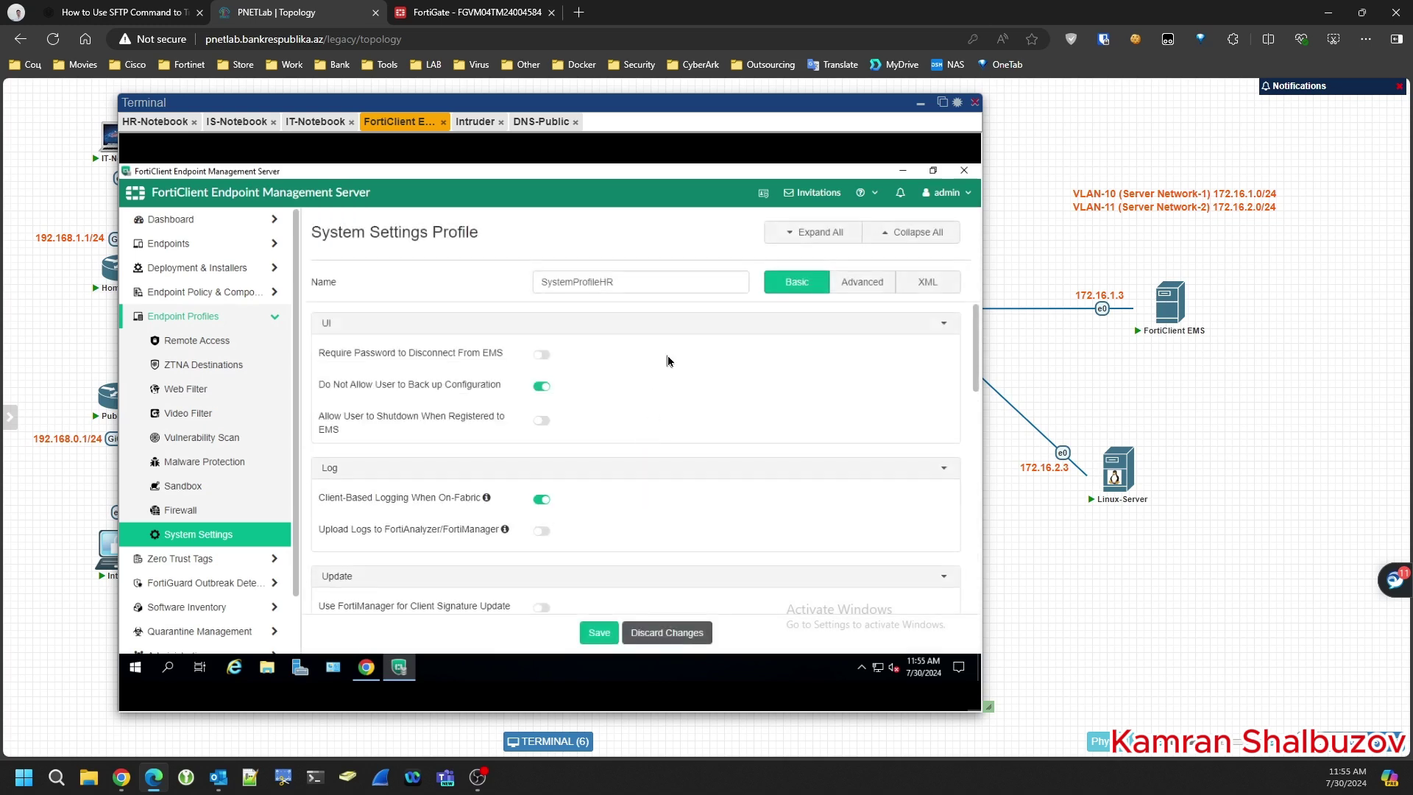
scroll(668, 360, "down", 1)
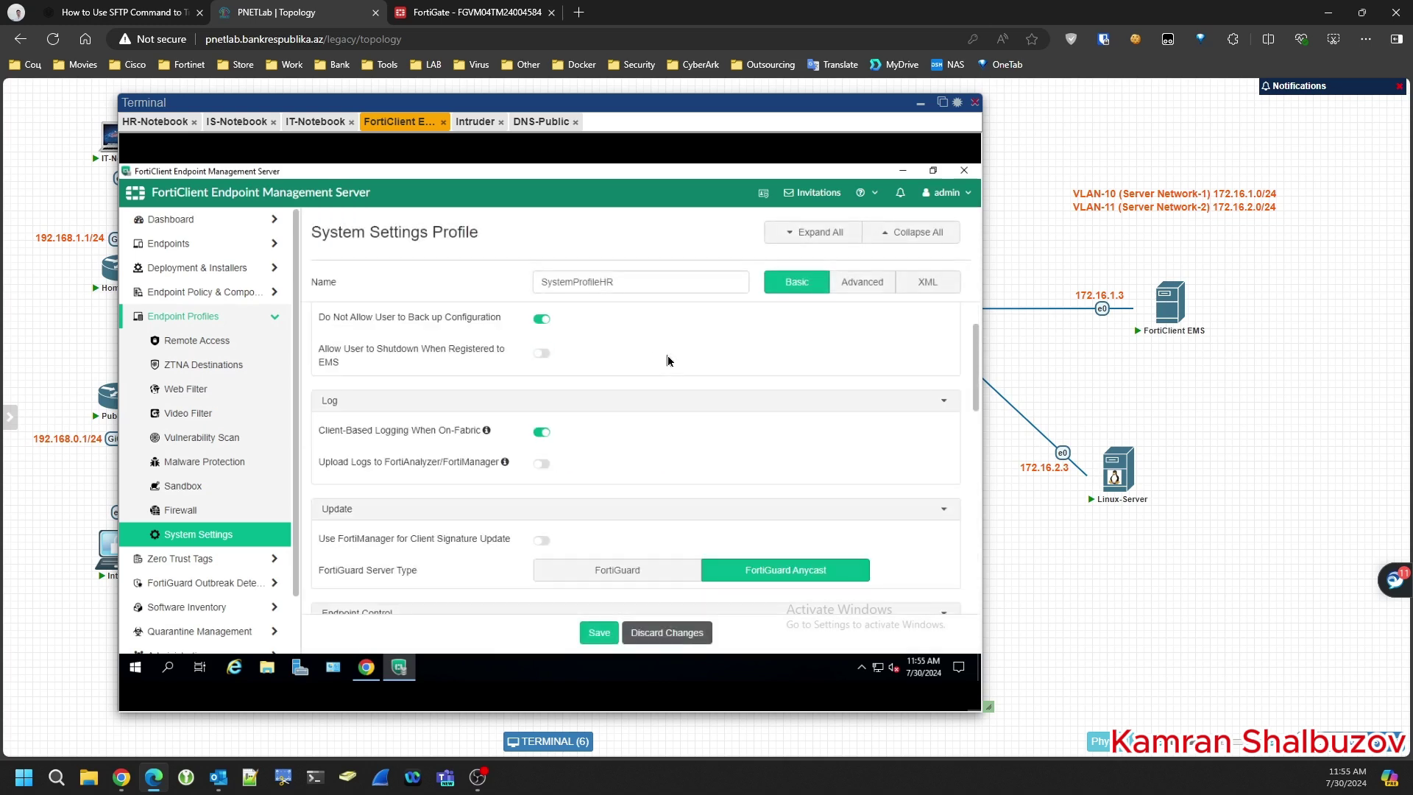
scroll(669, 361, "down", 2)
scroll(669, 360, "down", 1)
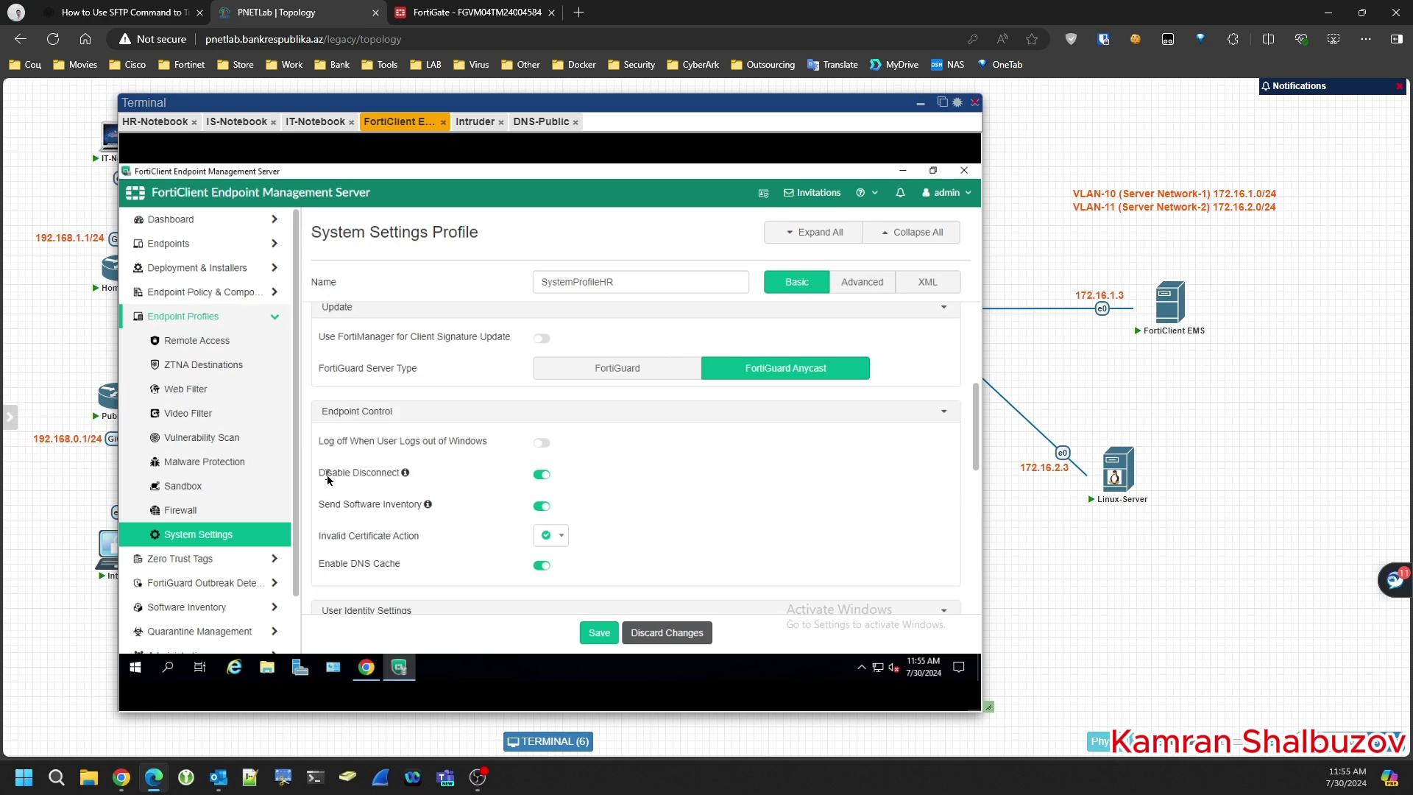
mouse_move(406, 477)
- Display the HR-Notebook FortiClient's EMS connection details popup
left_click(153, 122)
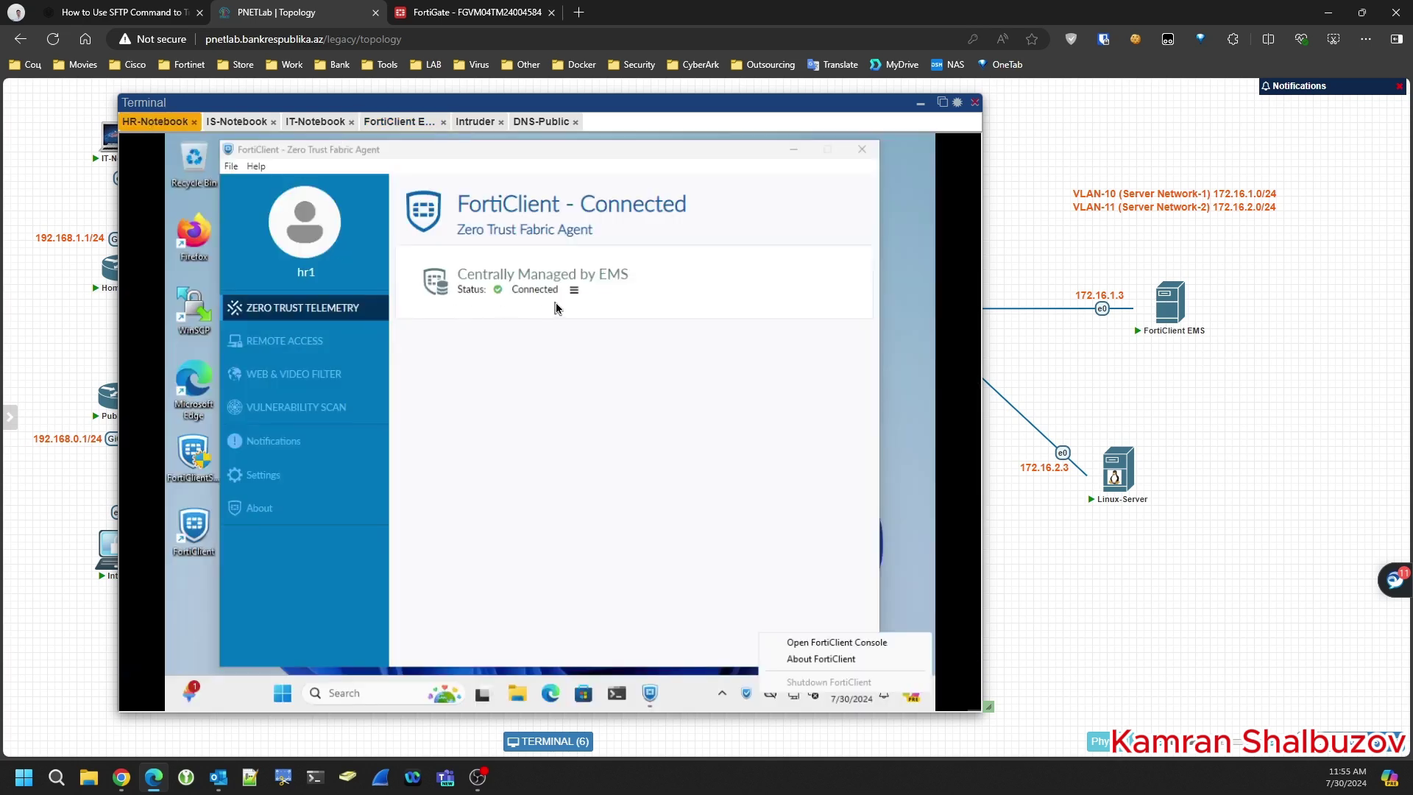
left_click(574, 289)
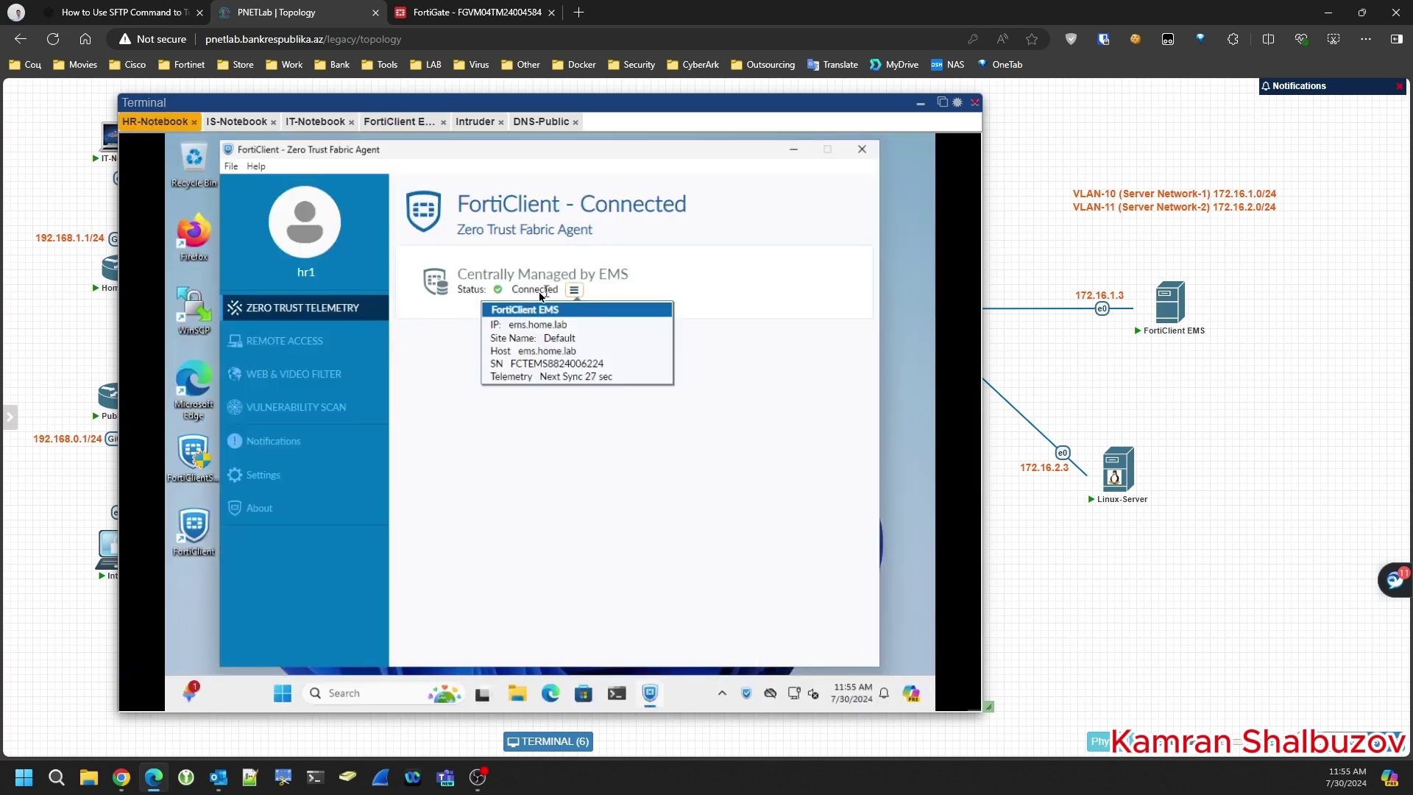
left_click(543, 294)
left_click(574, 290)
- Enable Require Password to Disconnect From EMS in SystemProfileHR, set a password, and save
left_click(413, 126)
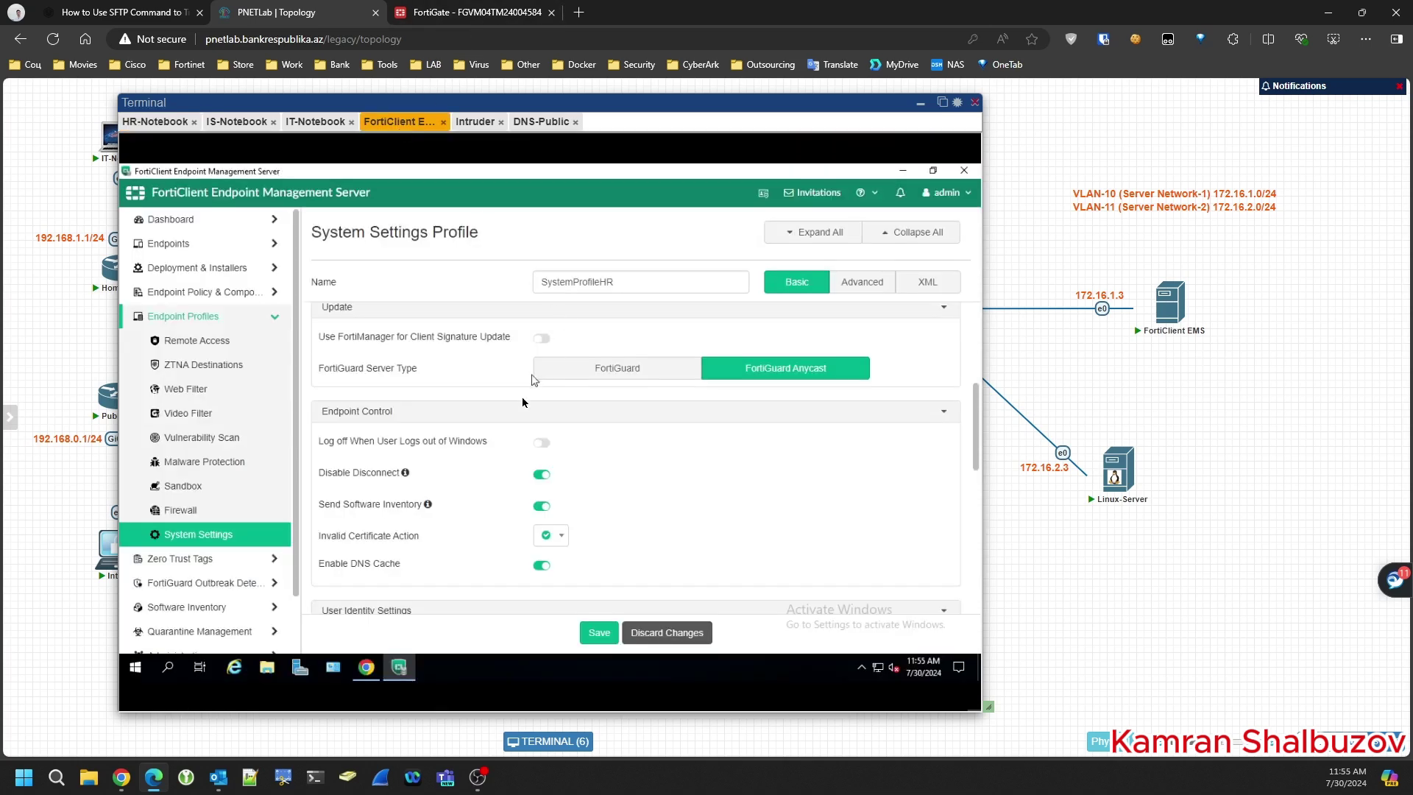
scroll(511, 460, "up", 4)
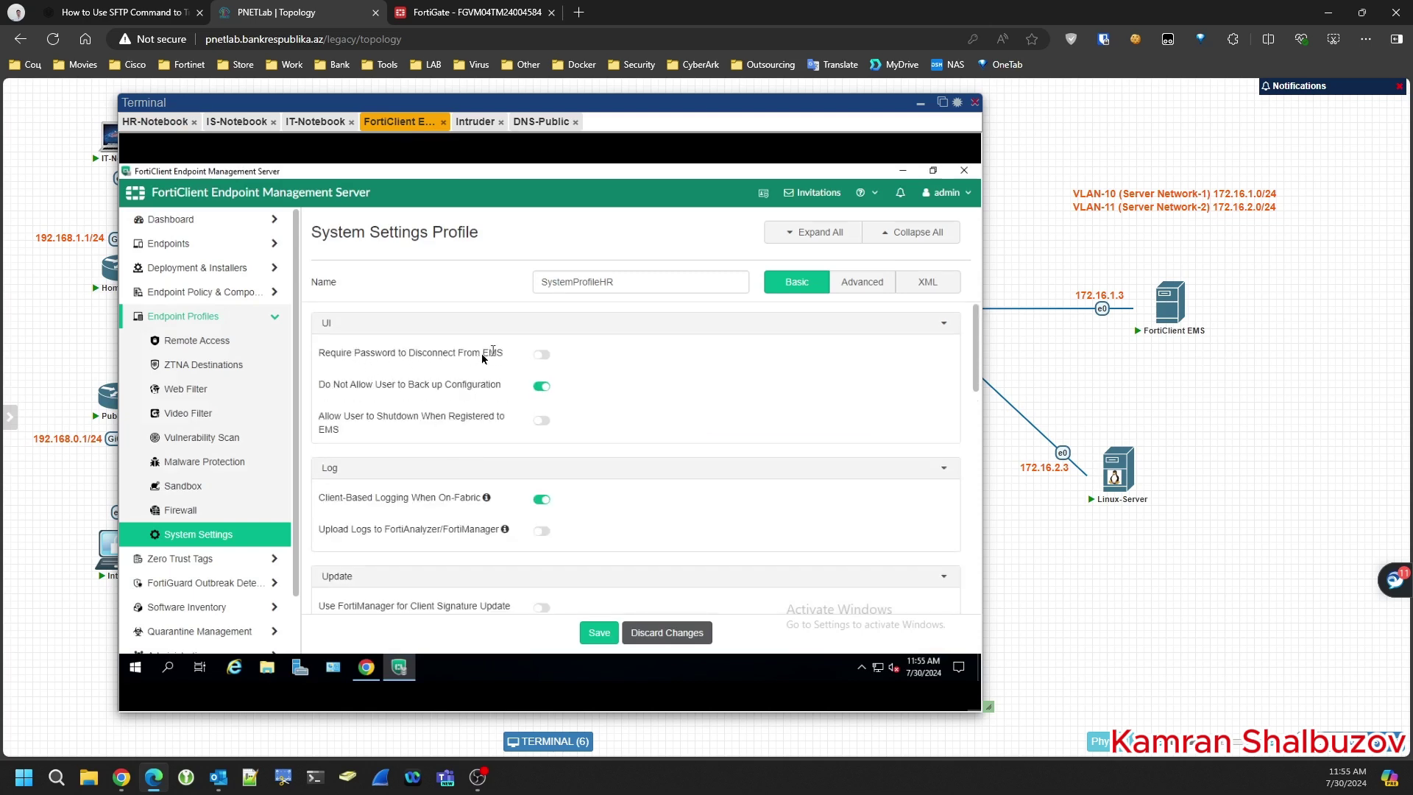
left_click(542, 354)
left_click(568, 389)
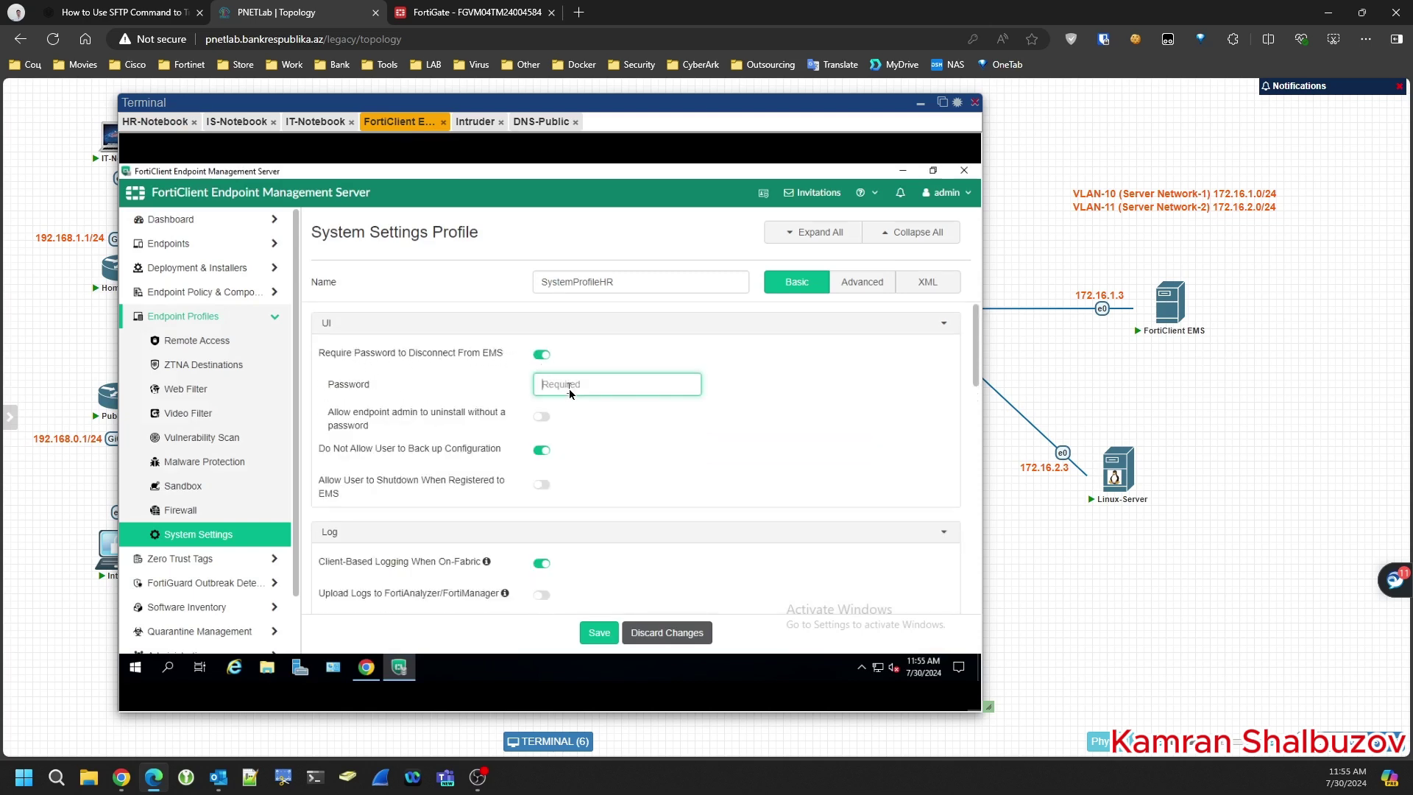
type("12")
left_click(600, 636)
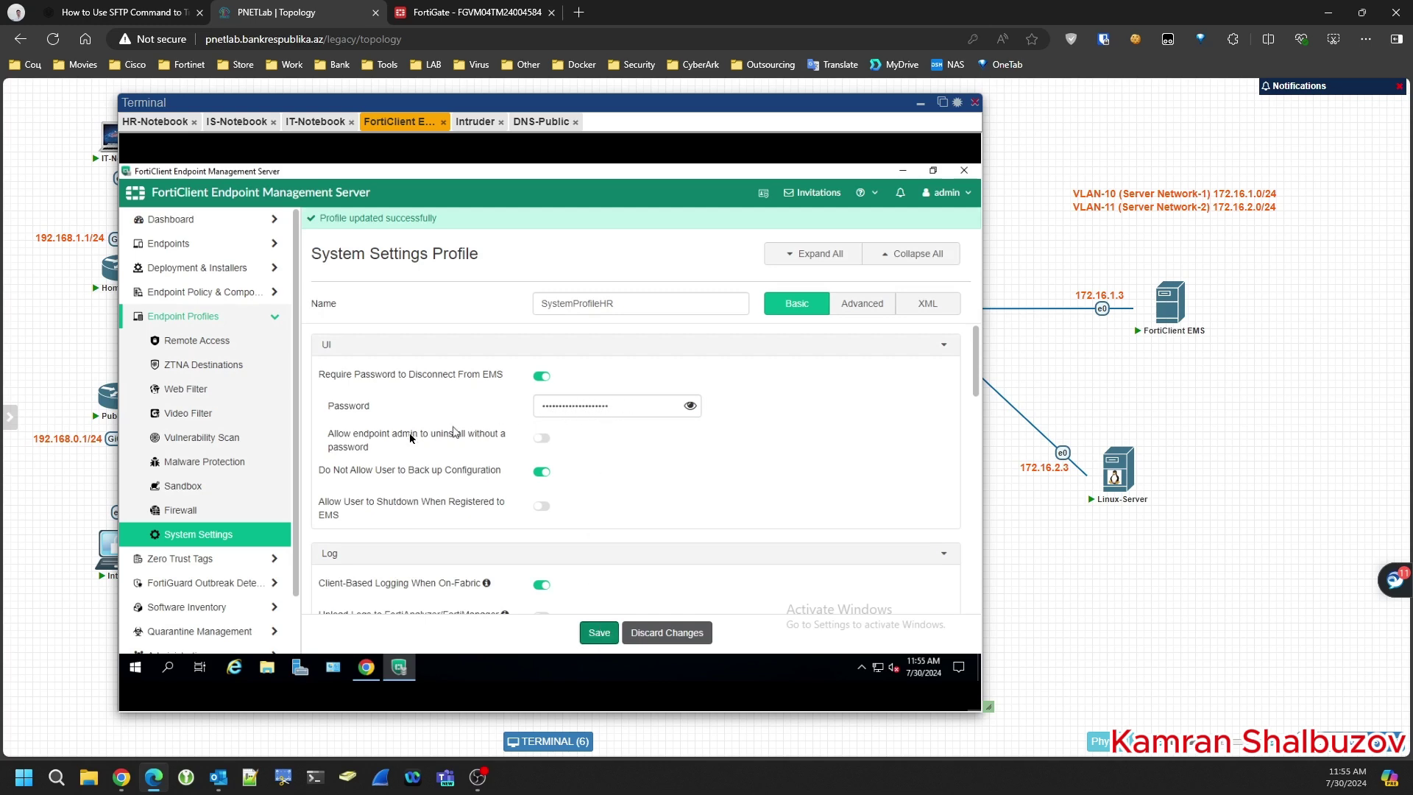
- Turn off Disable Disconnect and save the SystemProfileHR profile again
scroll(404, 440, "down", 2)
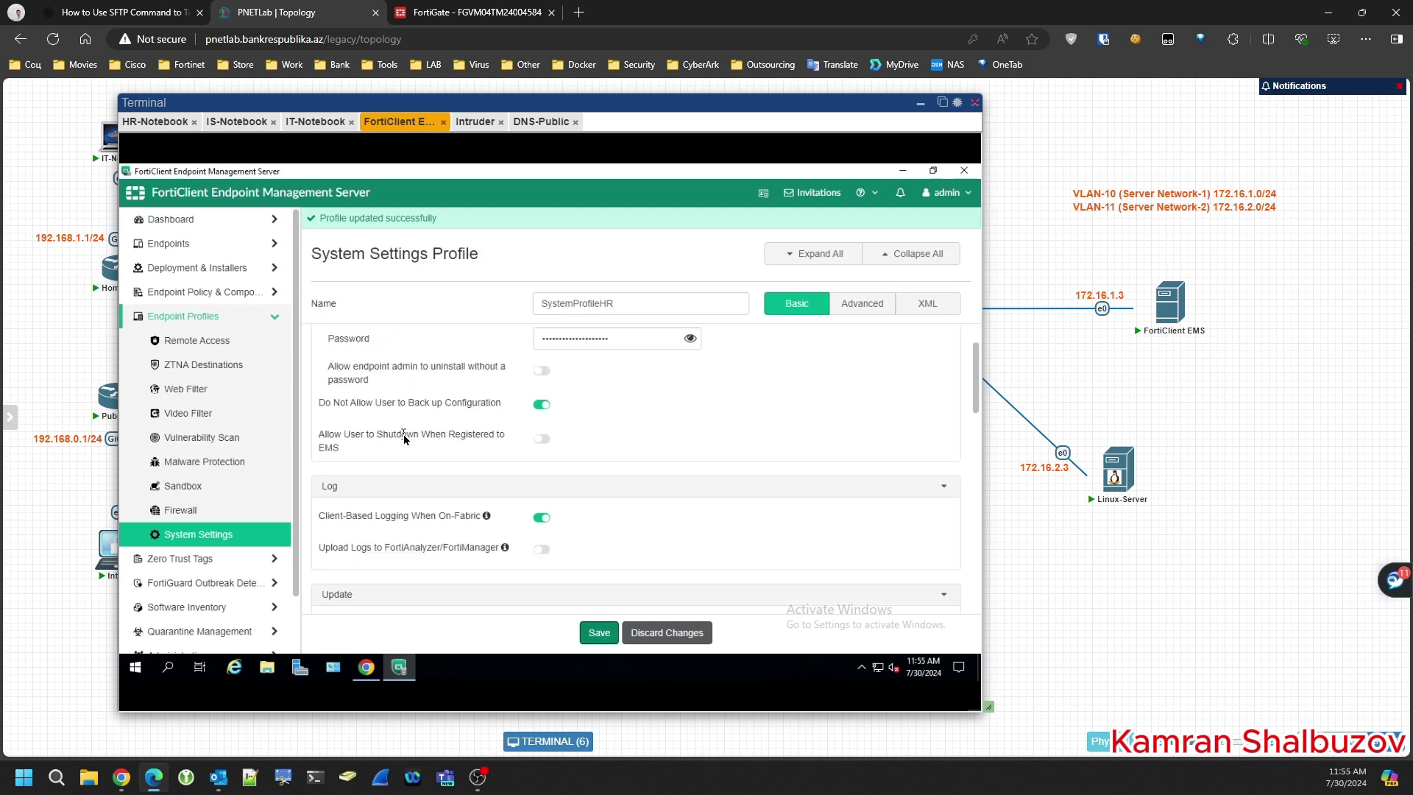
scroll(404, 439, "down", 3)
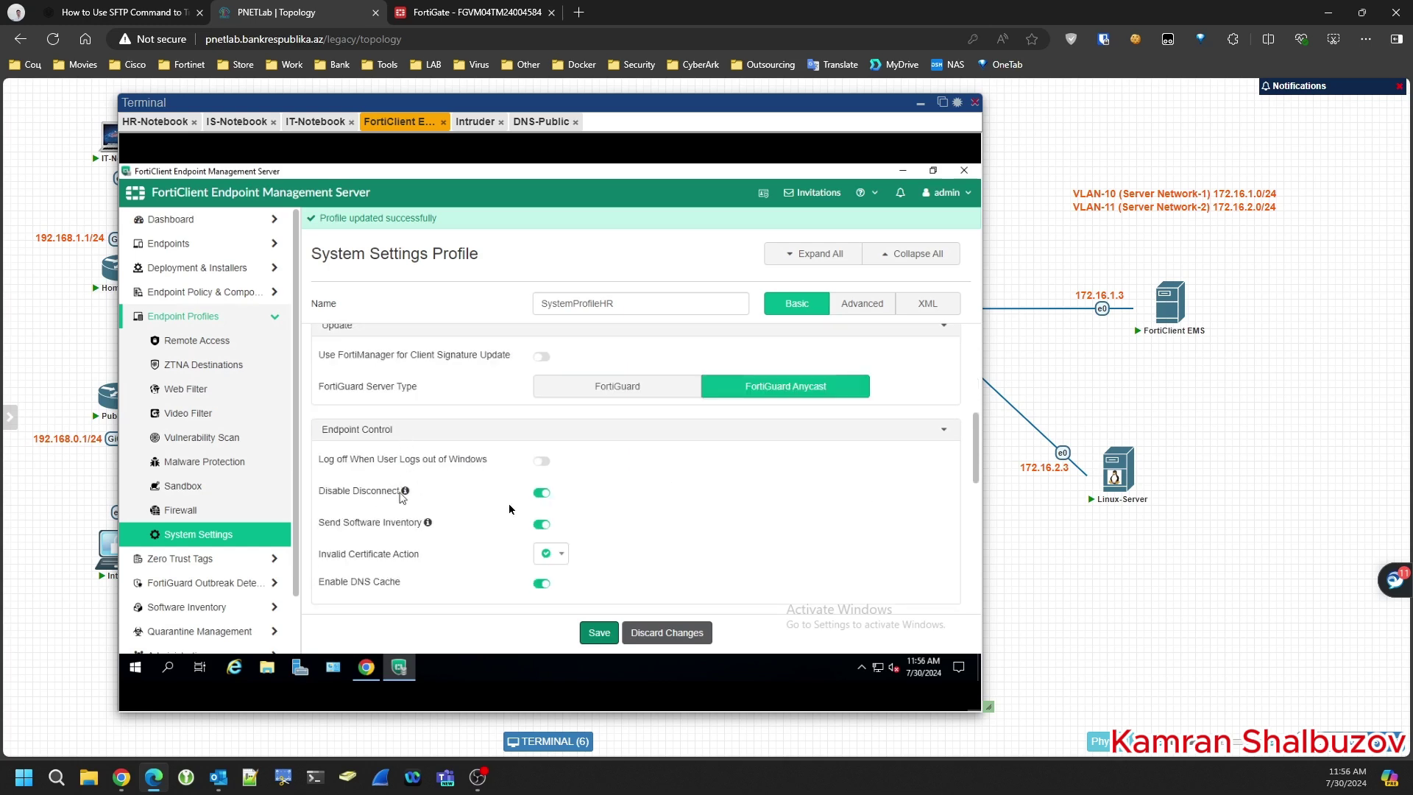
left_click(545, 499)
left_click(602, 637)
- On HR-Notebook, close the EMS popup and choose Disconnect to reach the password prompt
left_click(146, 124)
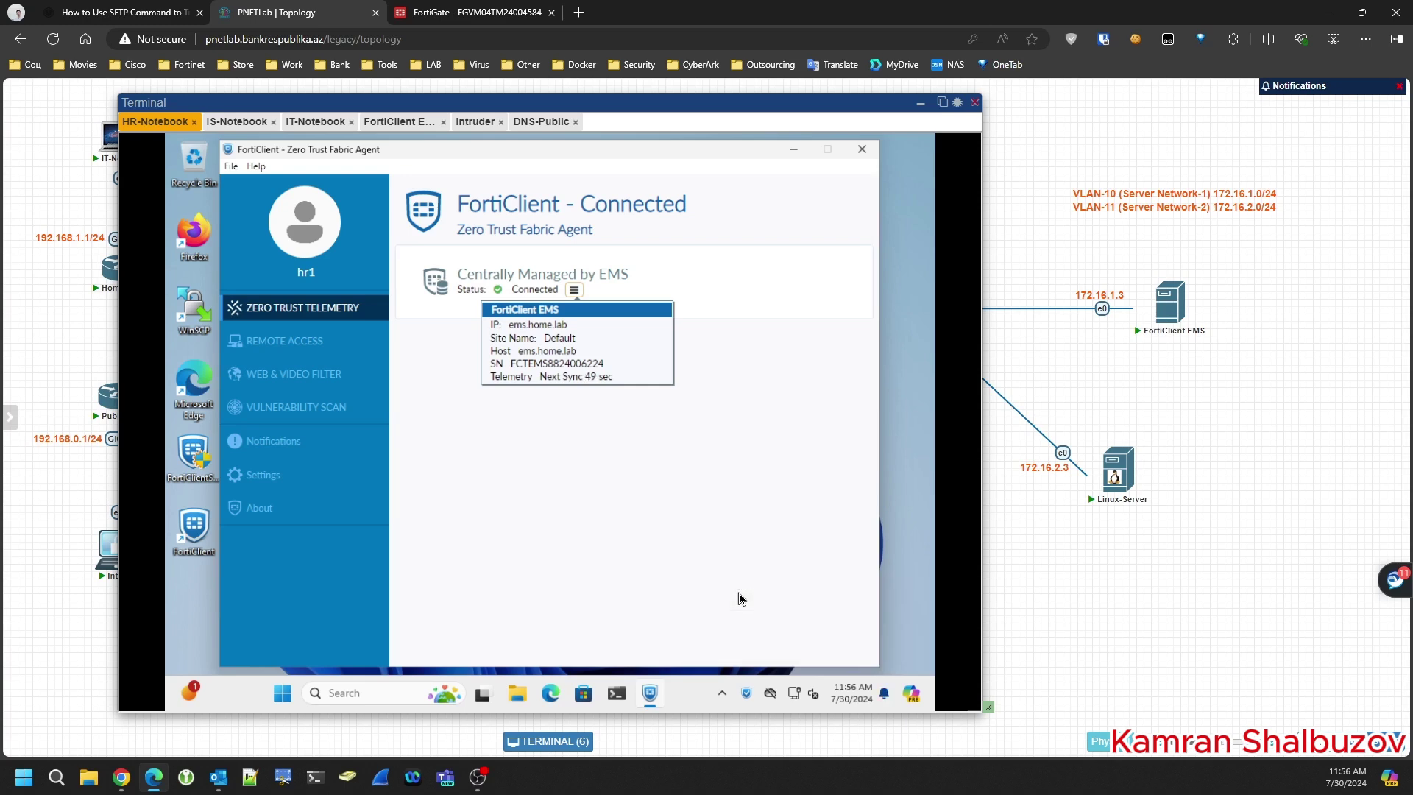
left_click(661, 508)
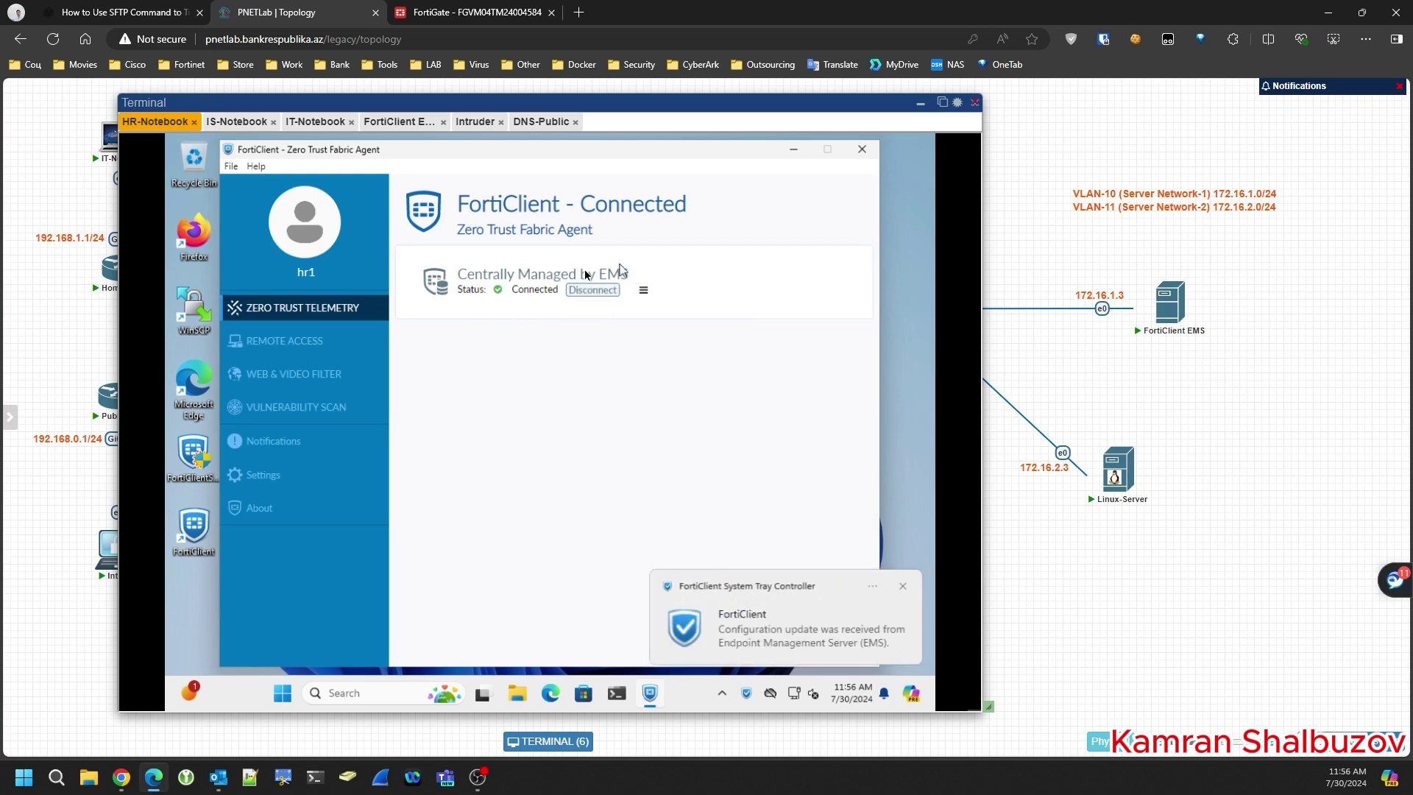
left_click(598, 294)
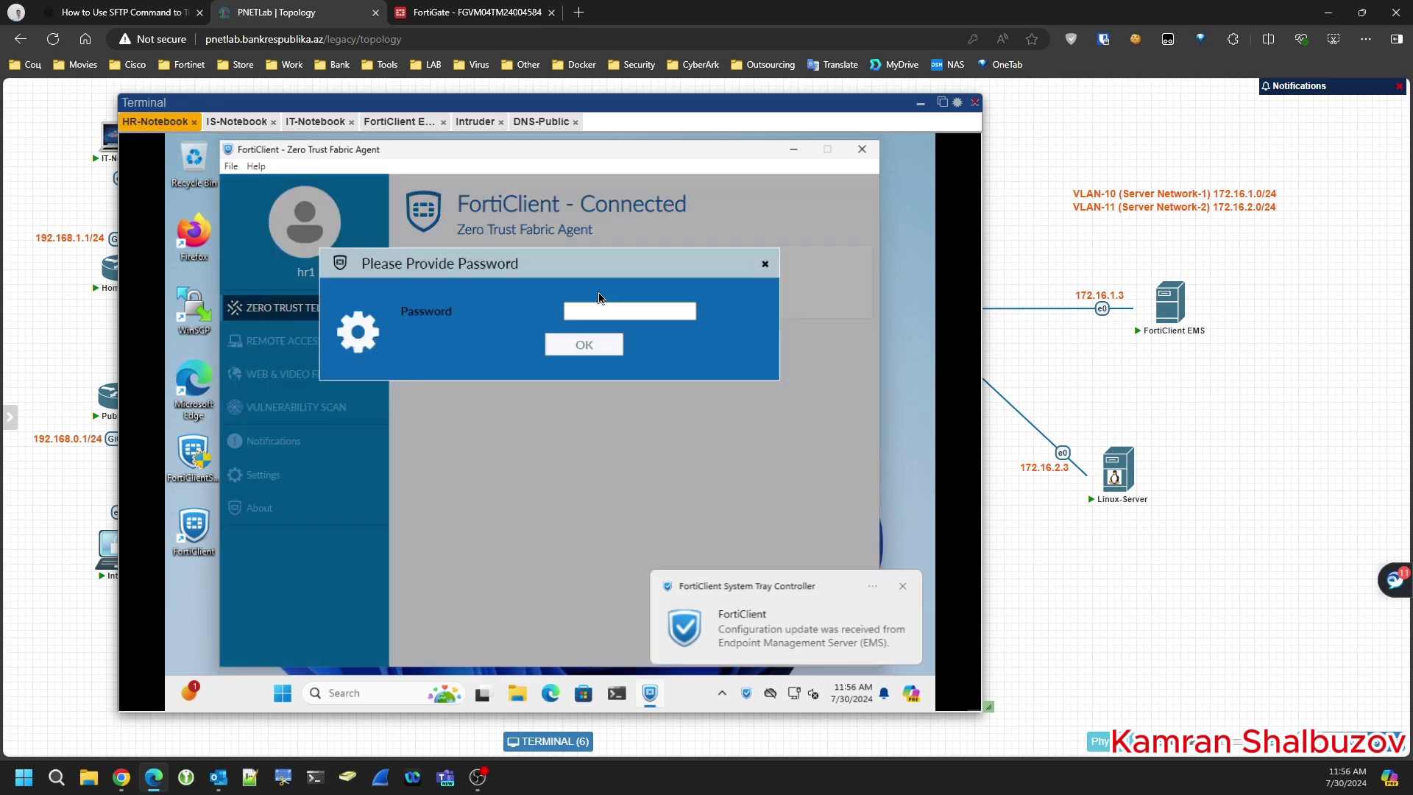
left_click(626, 311)
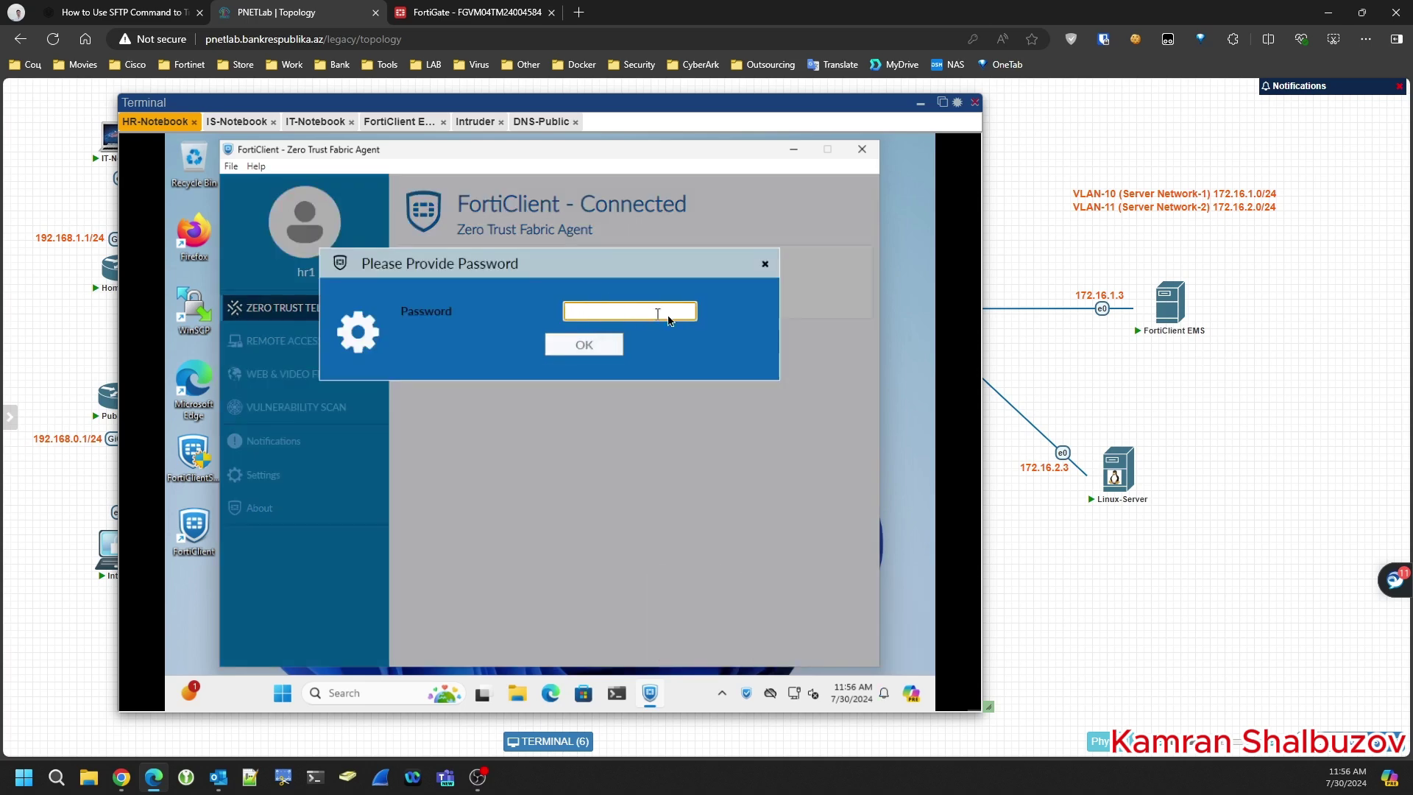
- Look through the Remote Access and Web Filter profiles, then open the empty On-fabric Detection Rules page
left_click(399, 122)
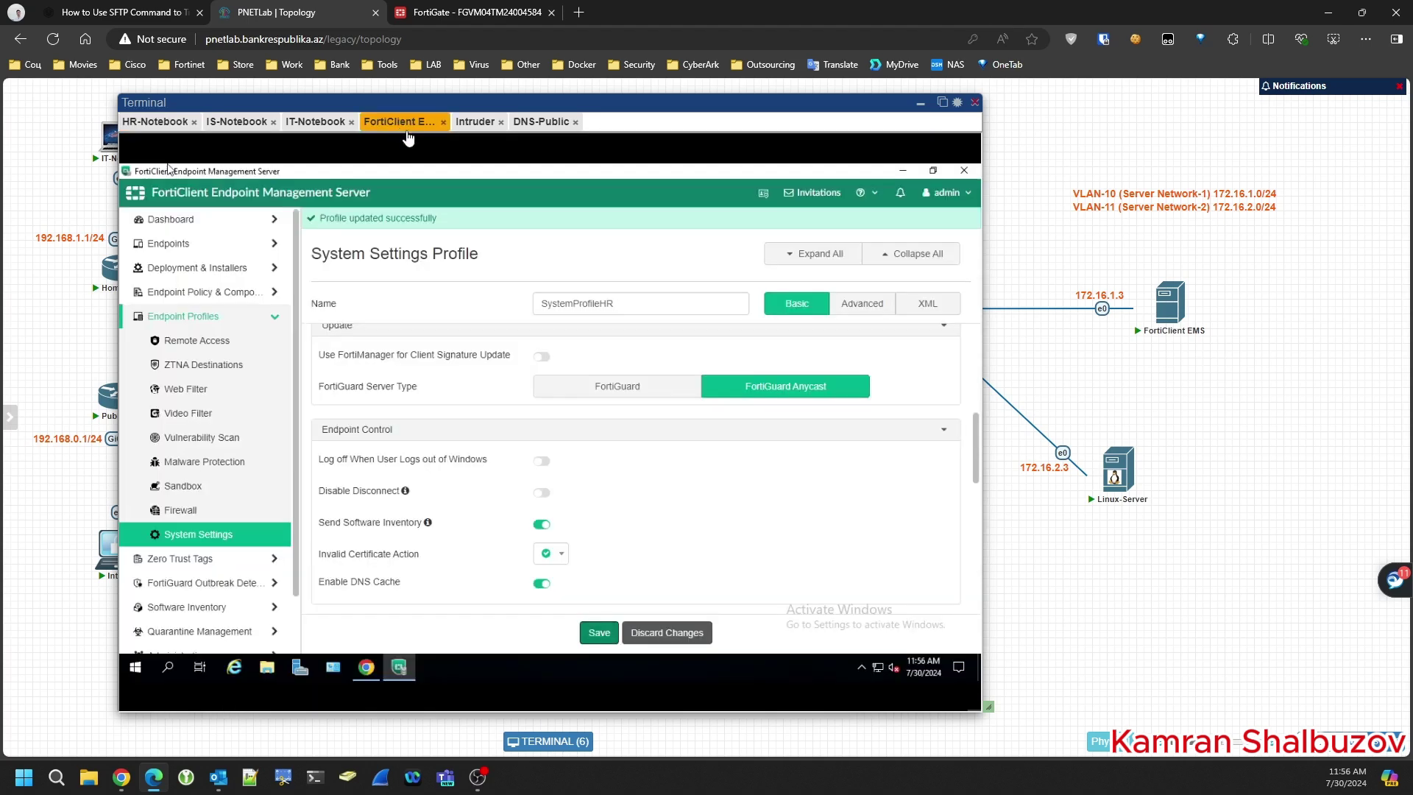
scroll(536, 473, "up", 5)
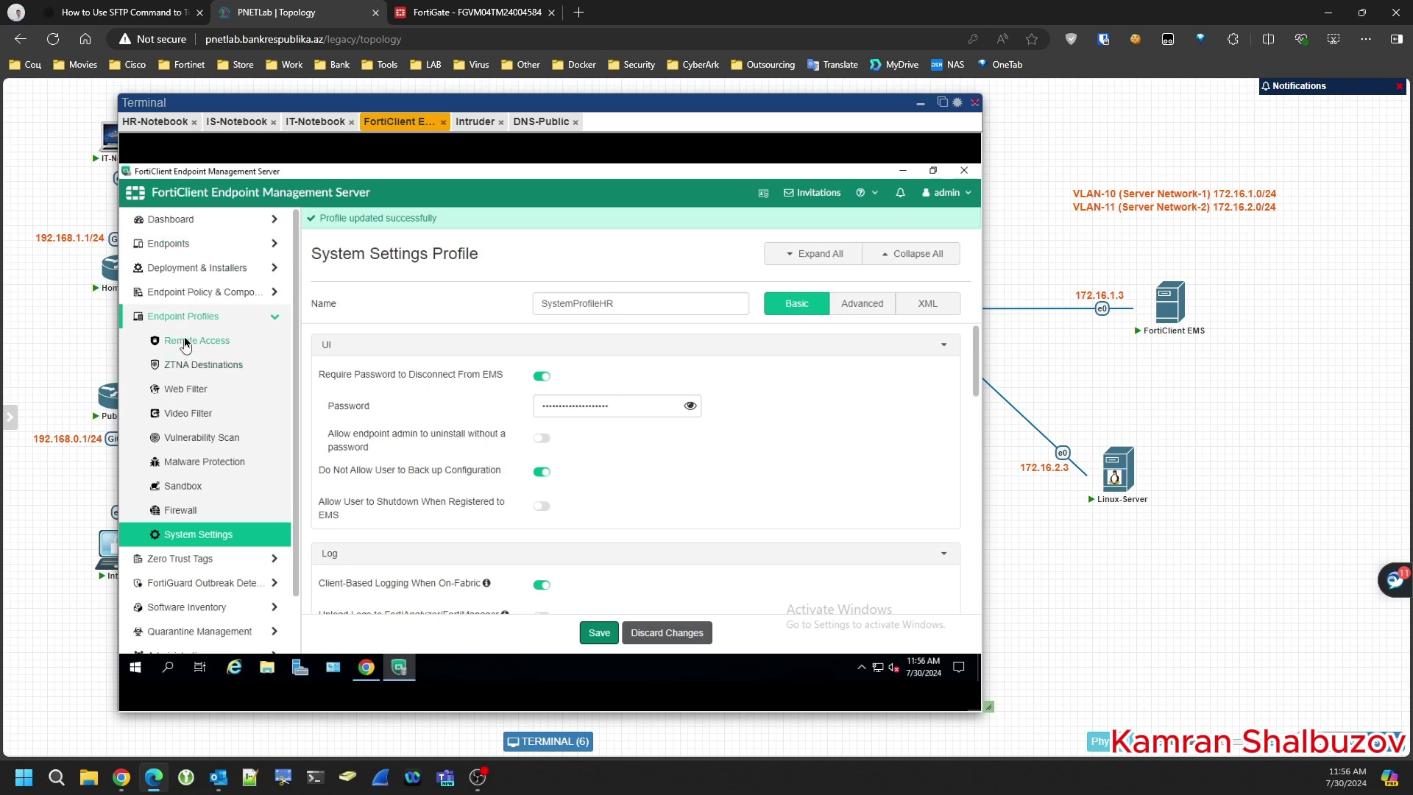
left_click(185, 341)
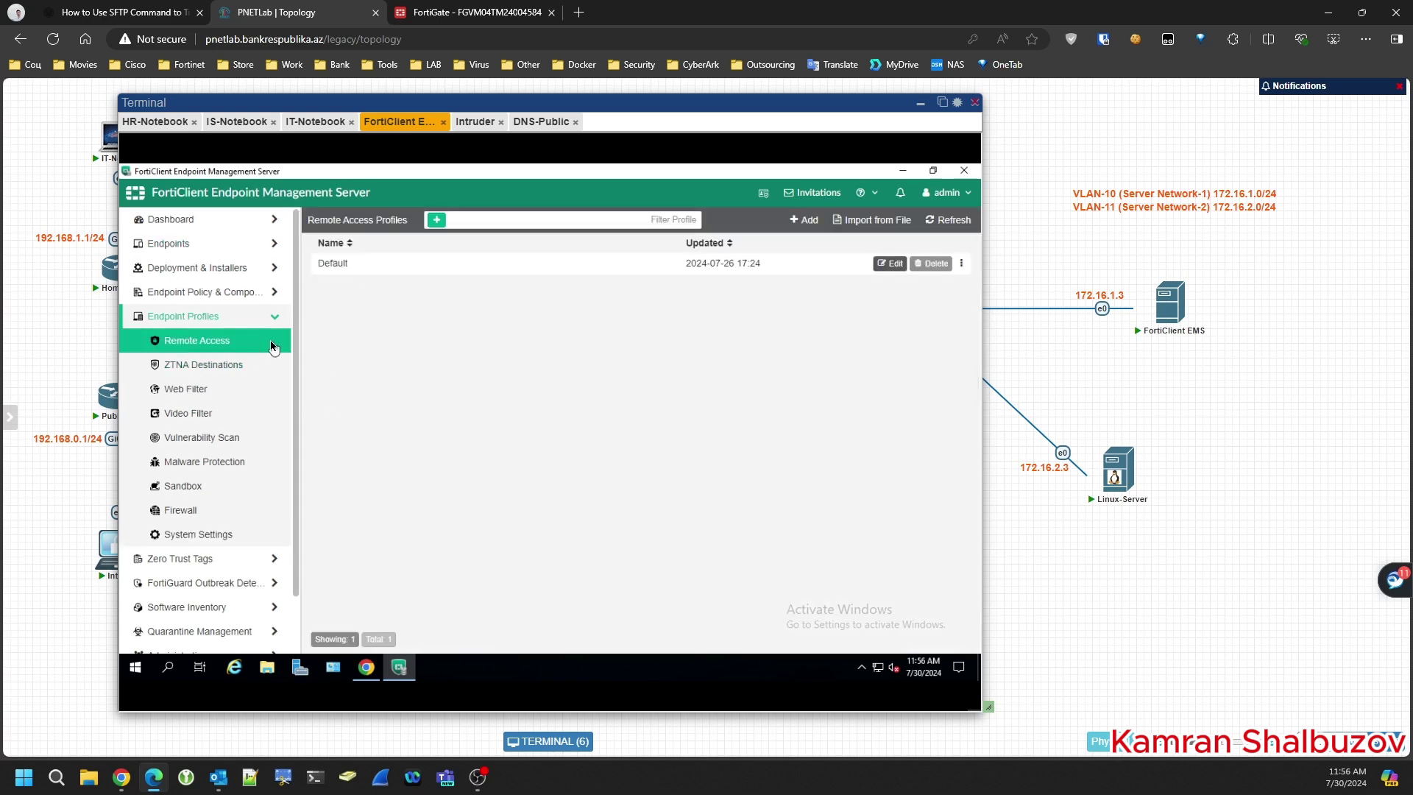
left_click(174, 388)
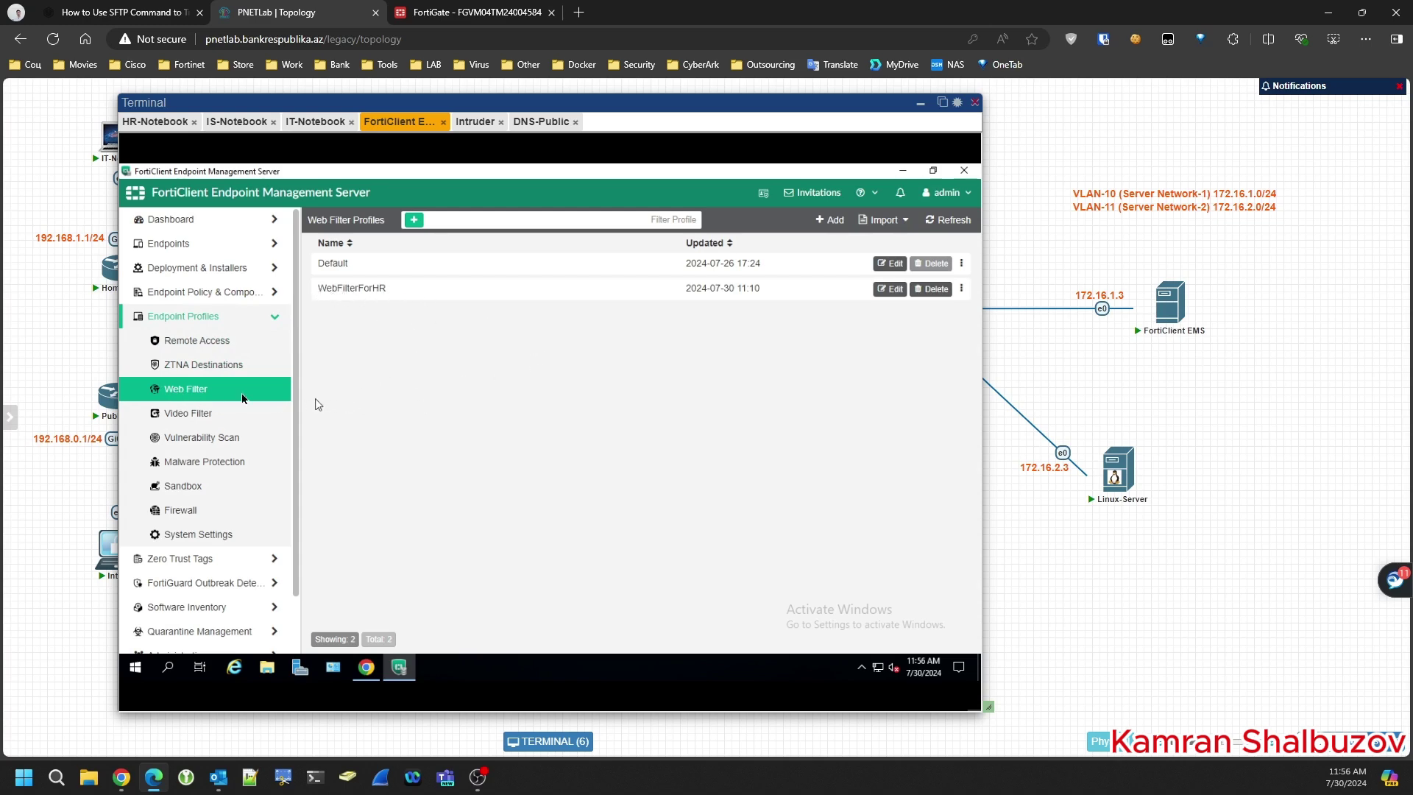
left_click(217, 293)
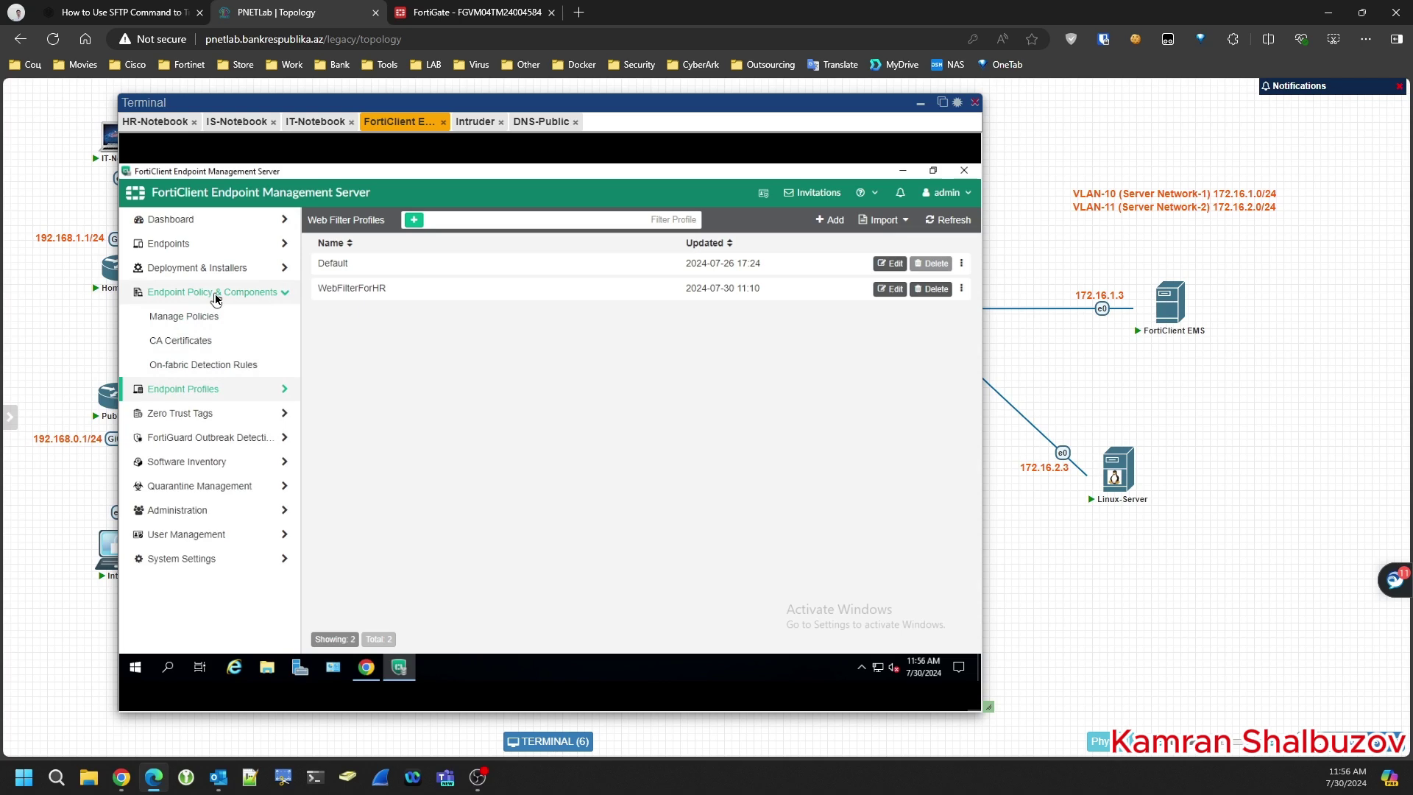
left_click(235, 365)
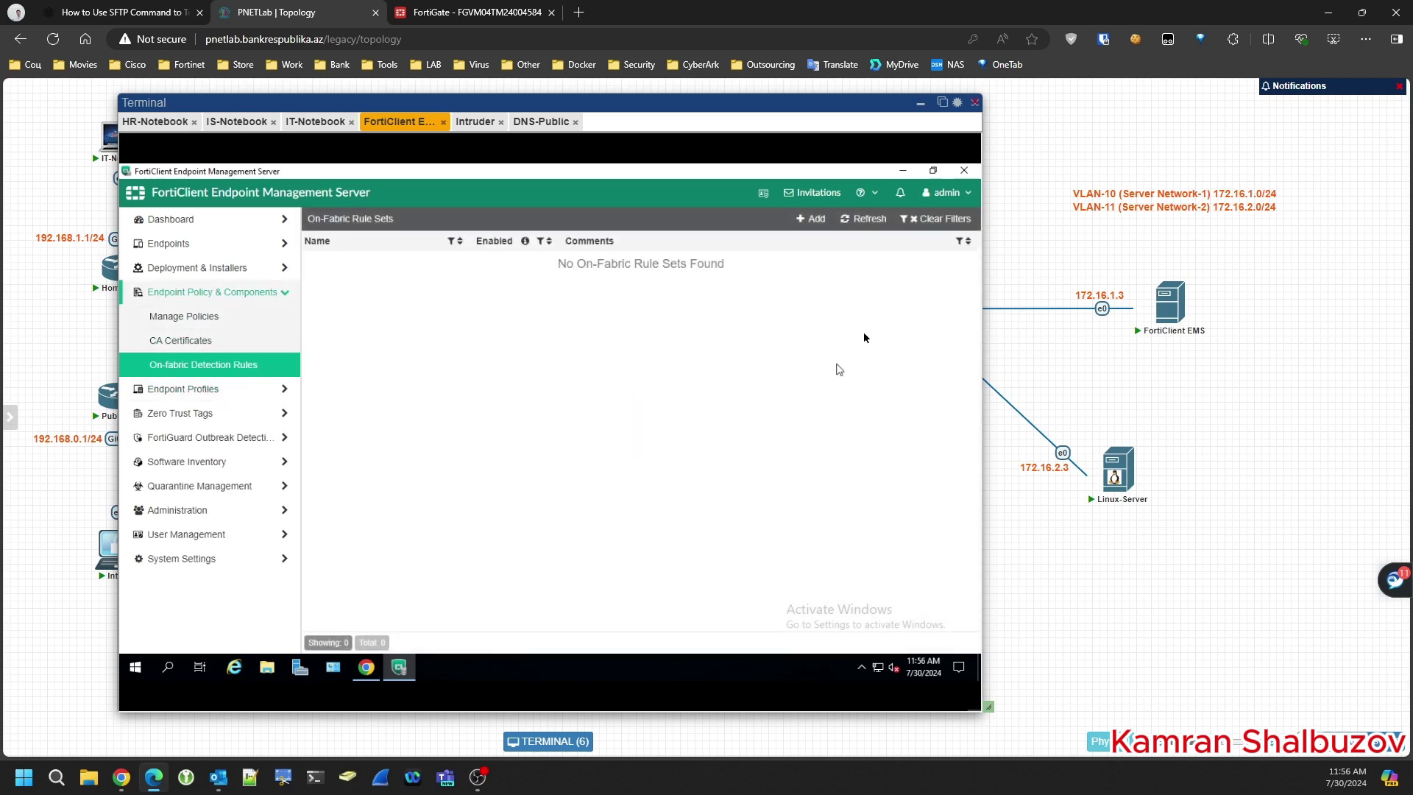
- Create a new on-fabric rule set named On-FabricRule1
left_click(812, 219)
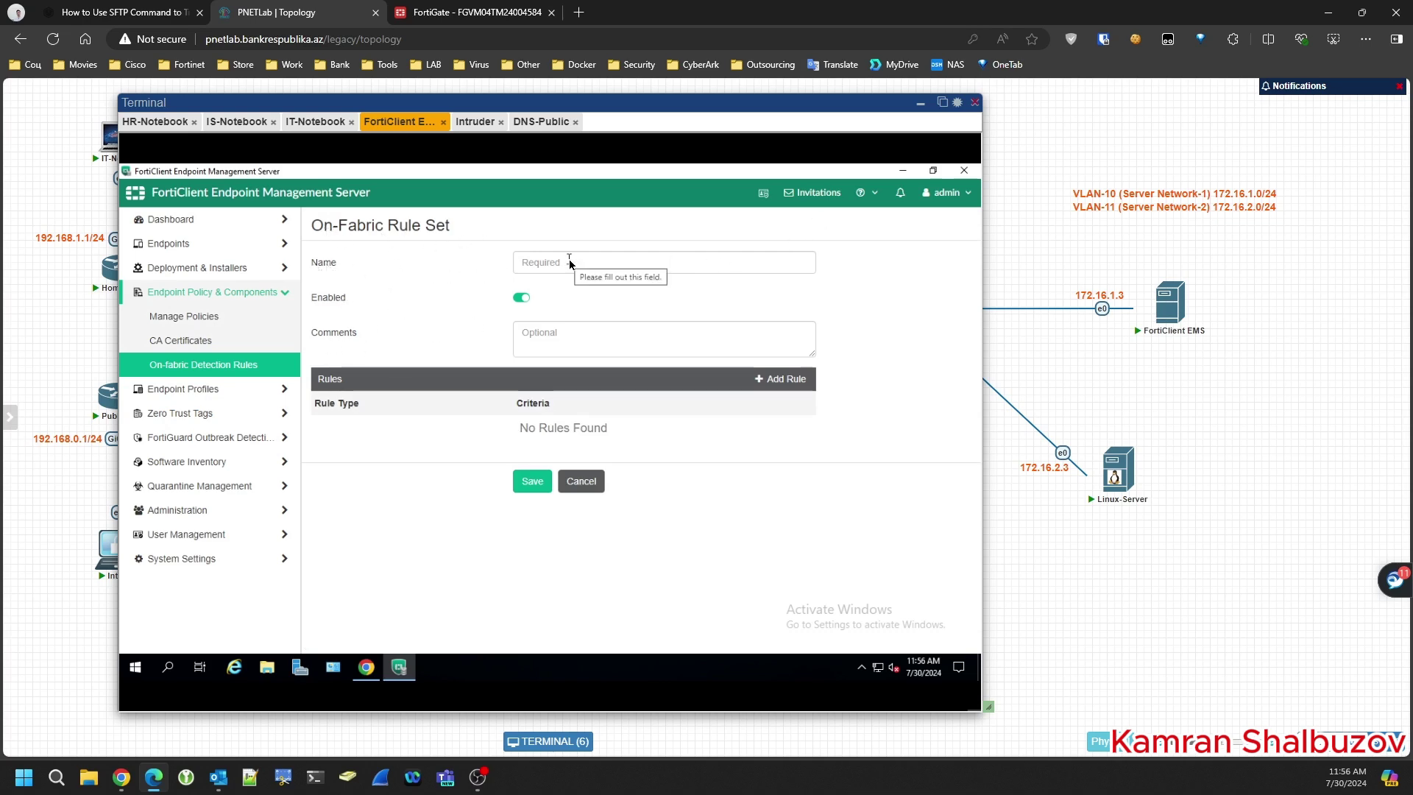
left_click_drag(341, 231, 419, 234)
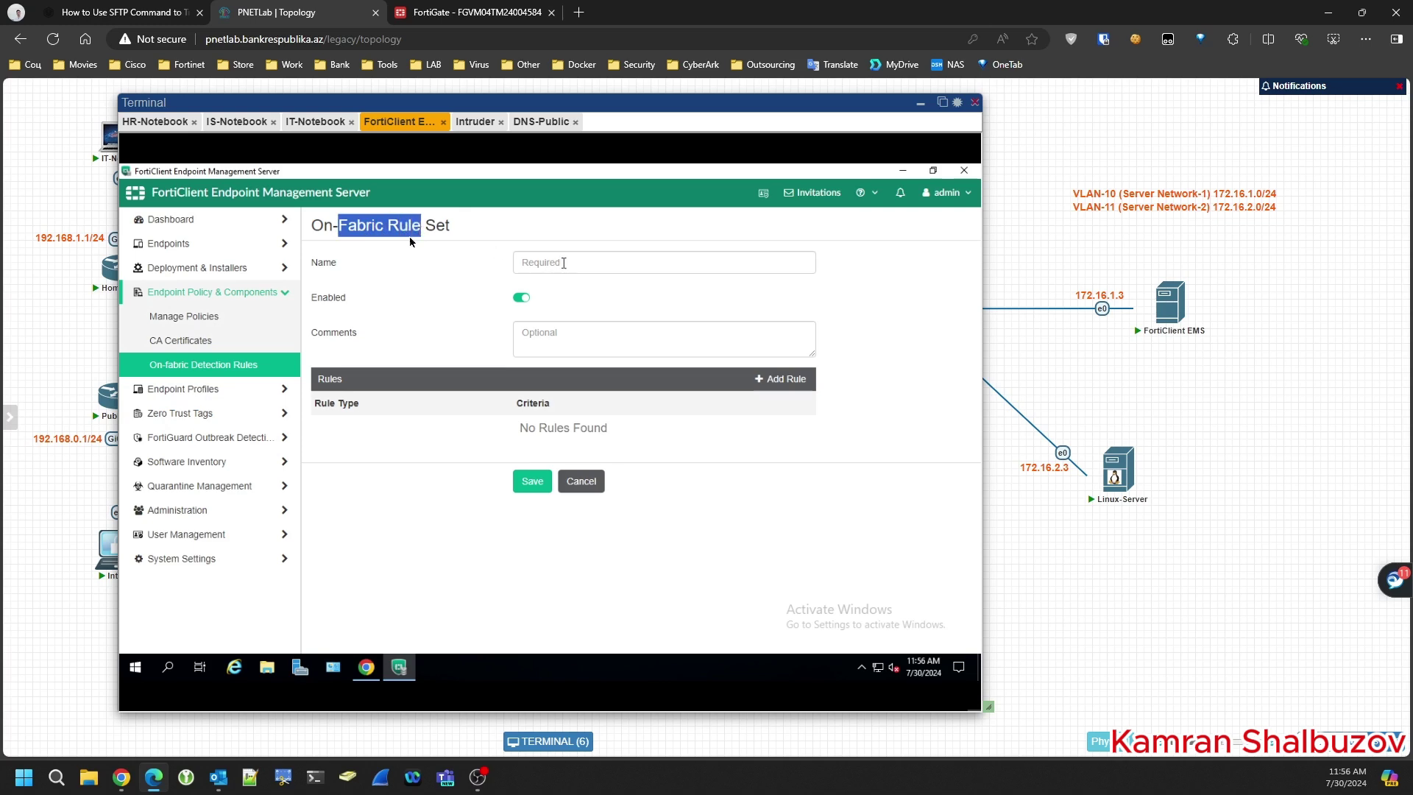
left_click_drag(315, 230, 411, 232)
key("ctrl+c")
left_click(553, 265)
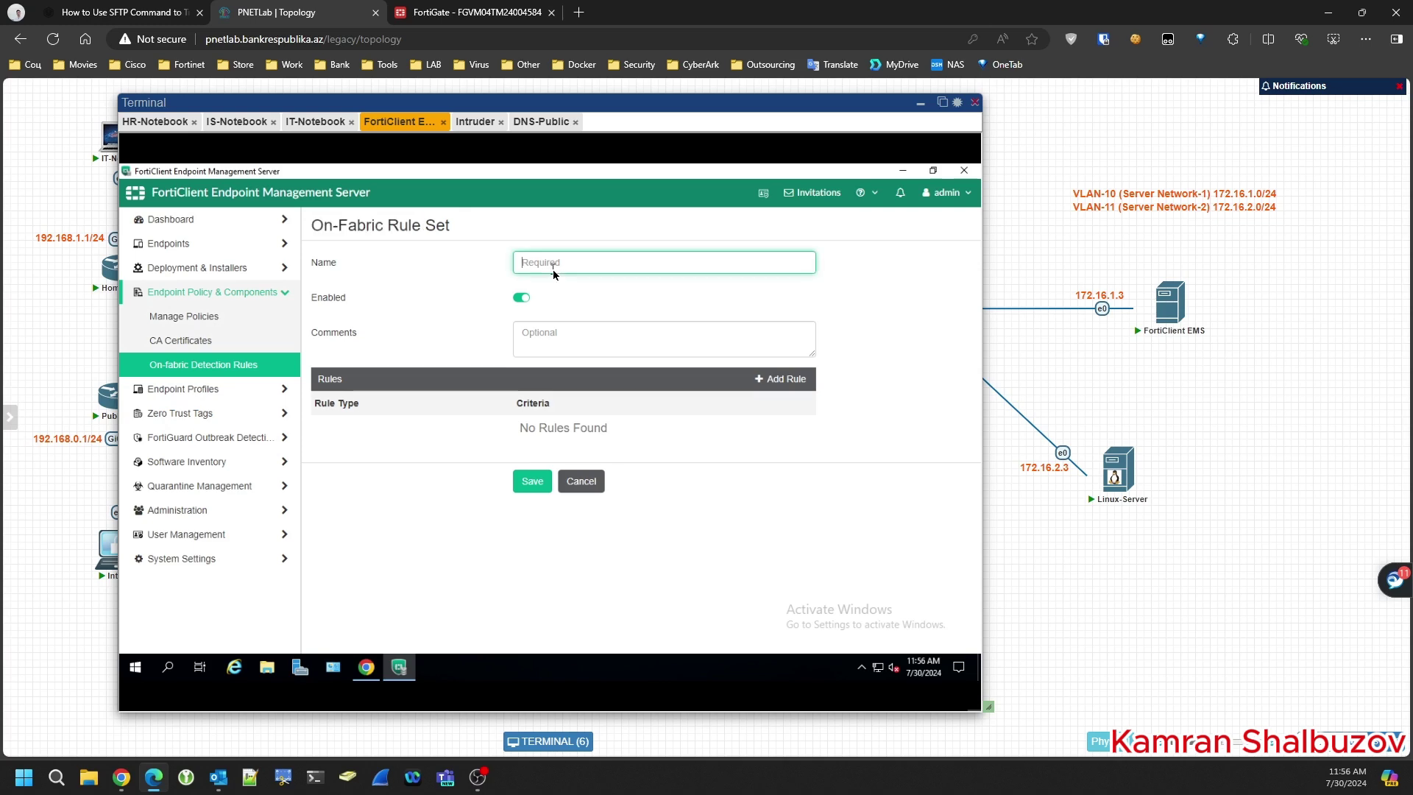
key("ctrl+v")
left_click(567, 262)
key("BackSpace")
type("1")
left_click(530, 483)
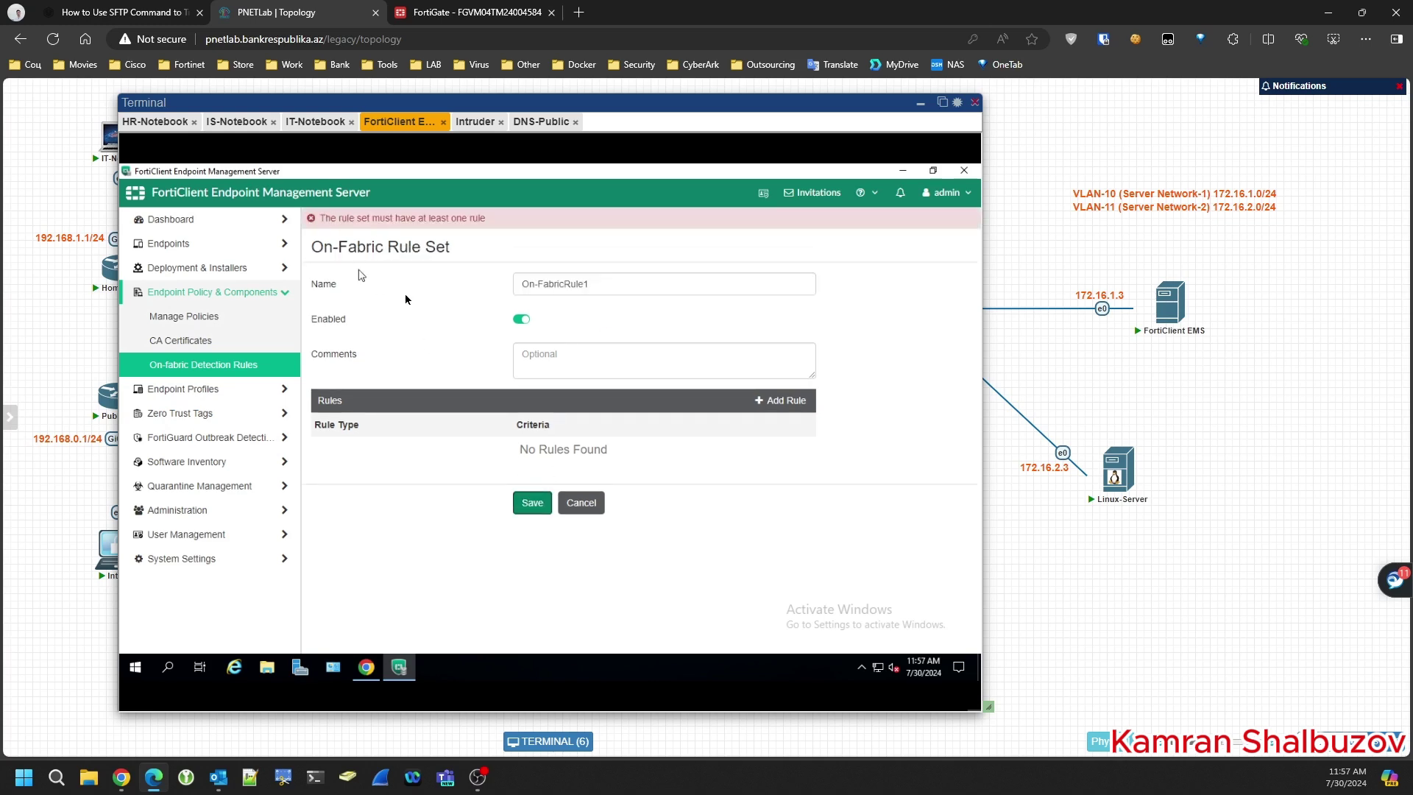
- Add a DNS Server detection rule for IP 172.16.1.2 to the rule set
left_click(774, 406)
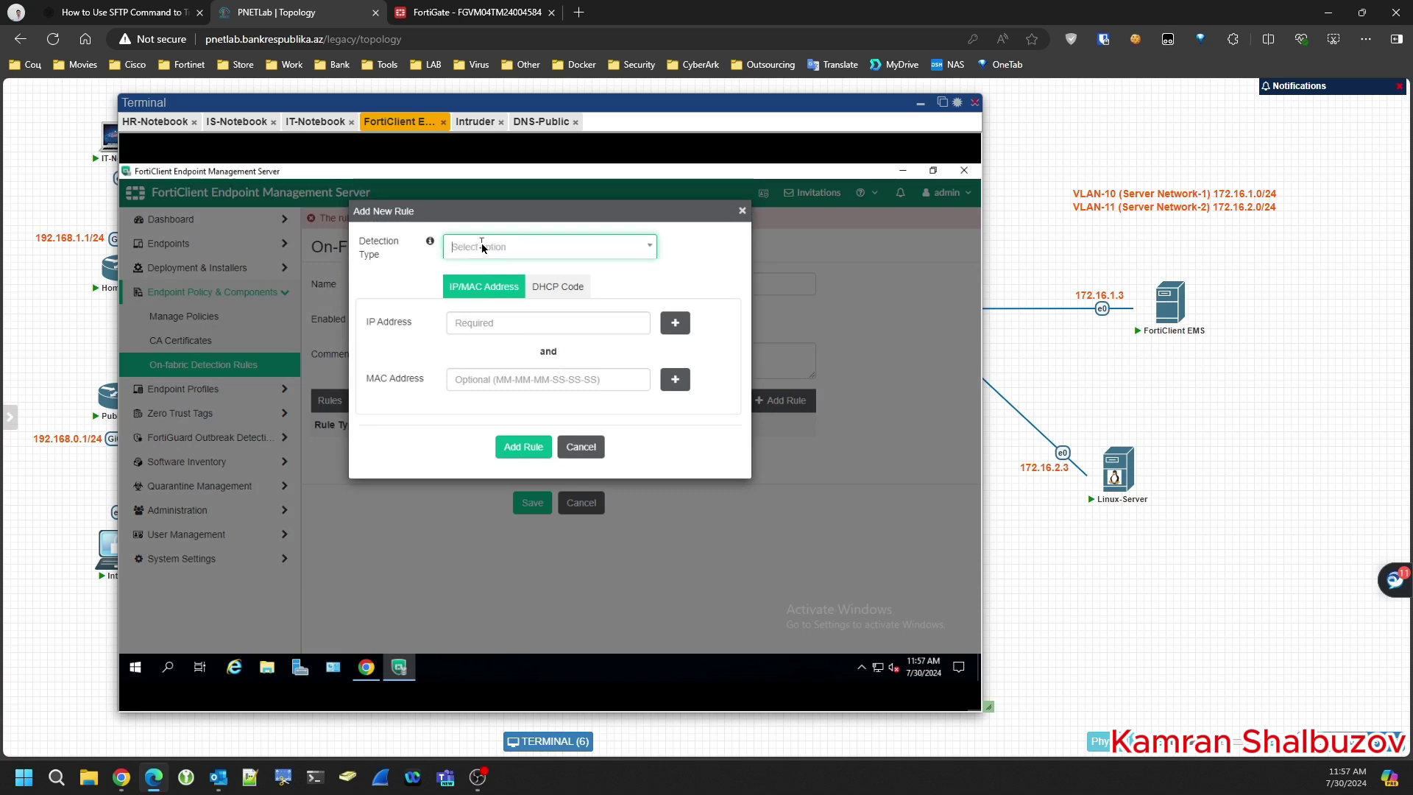
left_click(482, 245)
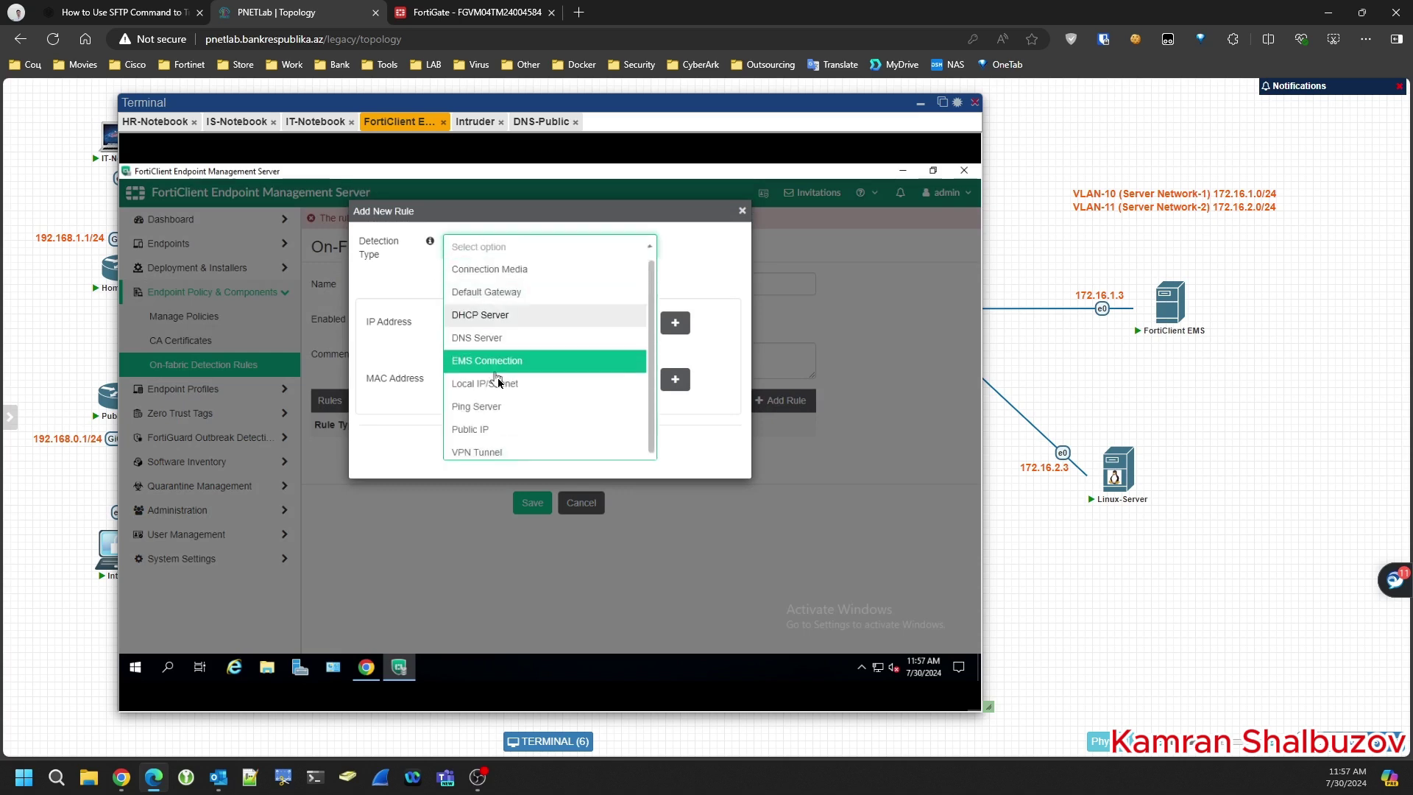
left_click(485, 410)
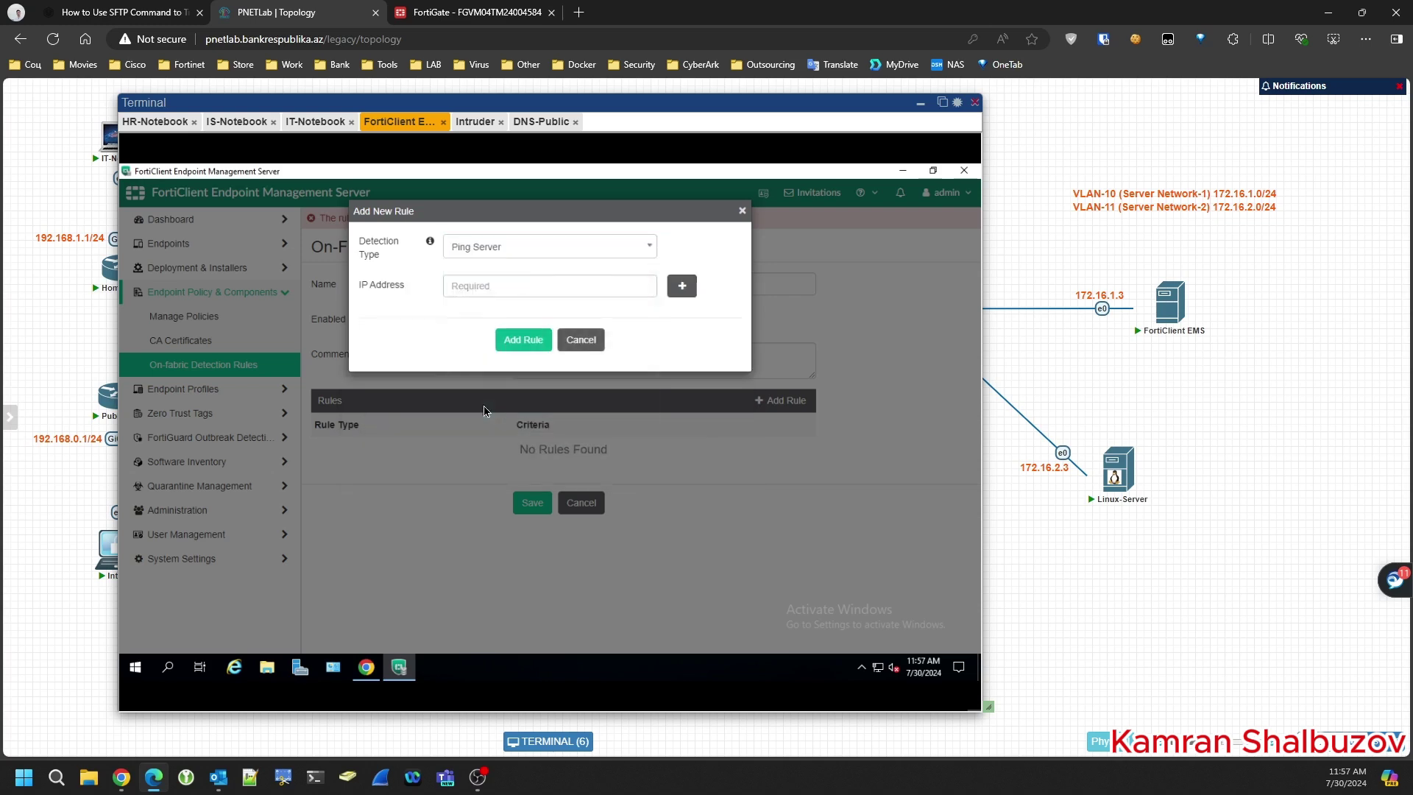
left_click(541, 262)
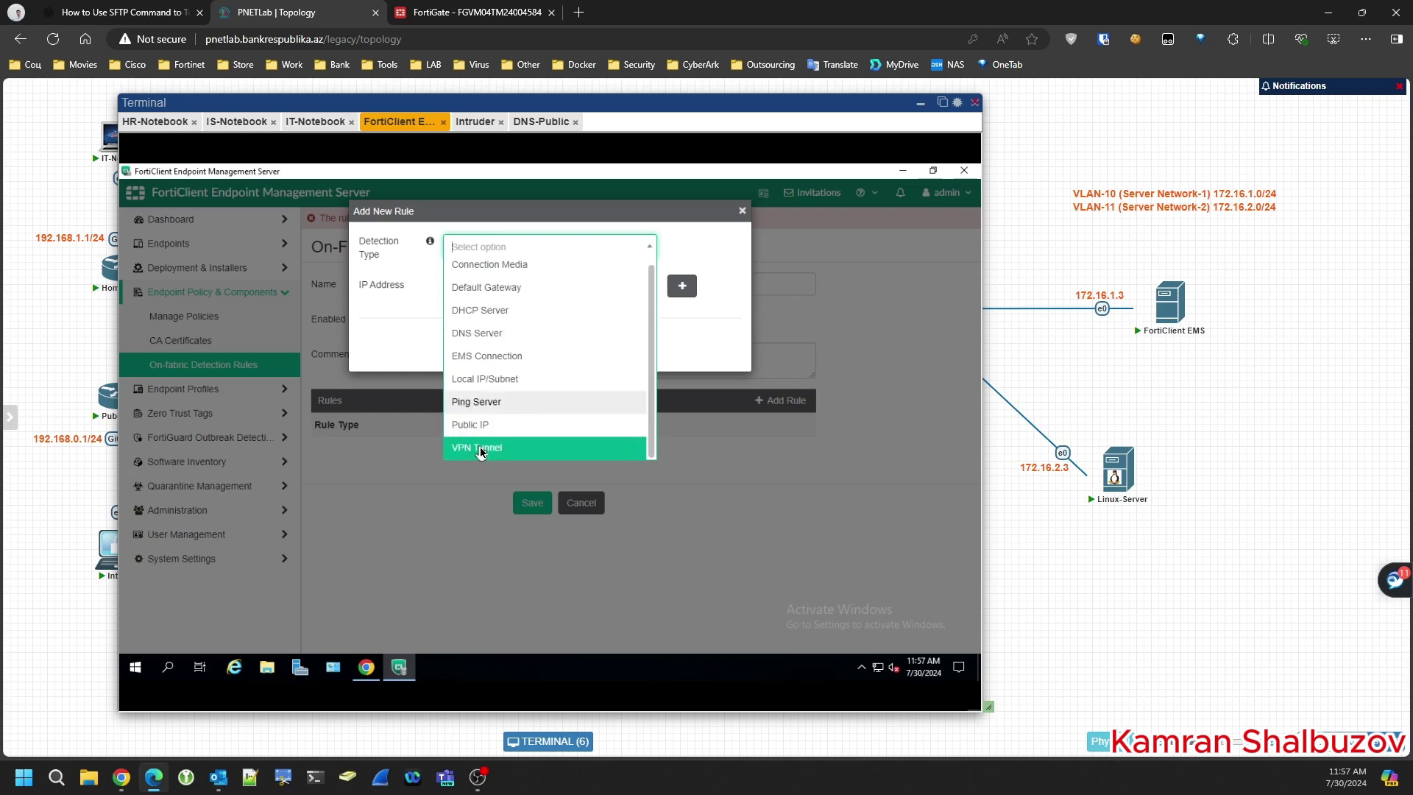
left_click(478, 336)
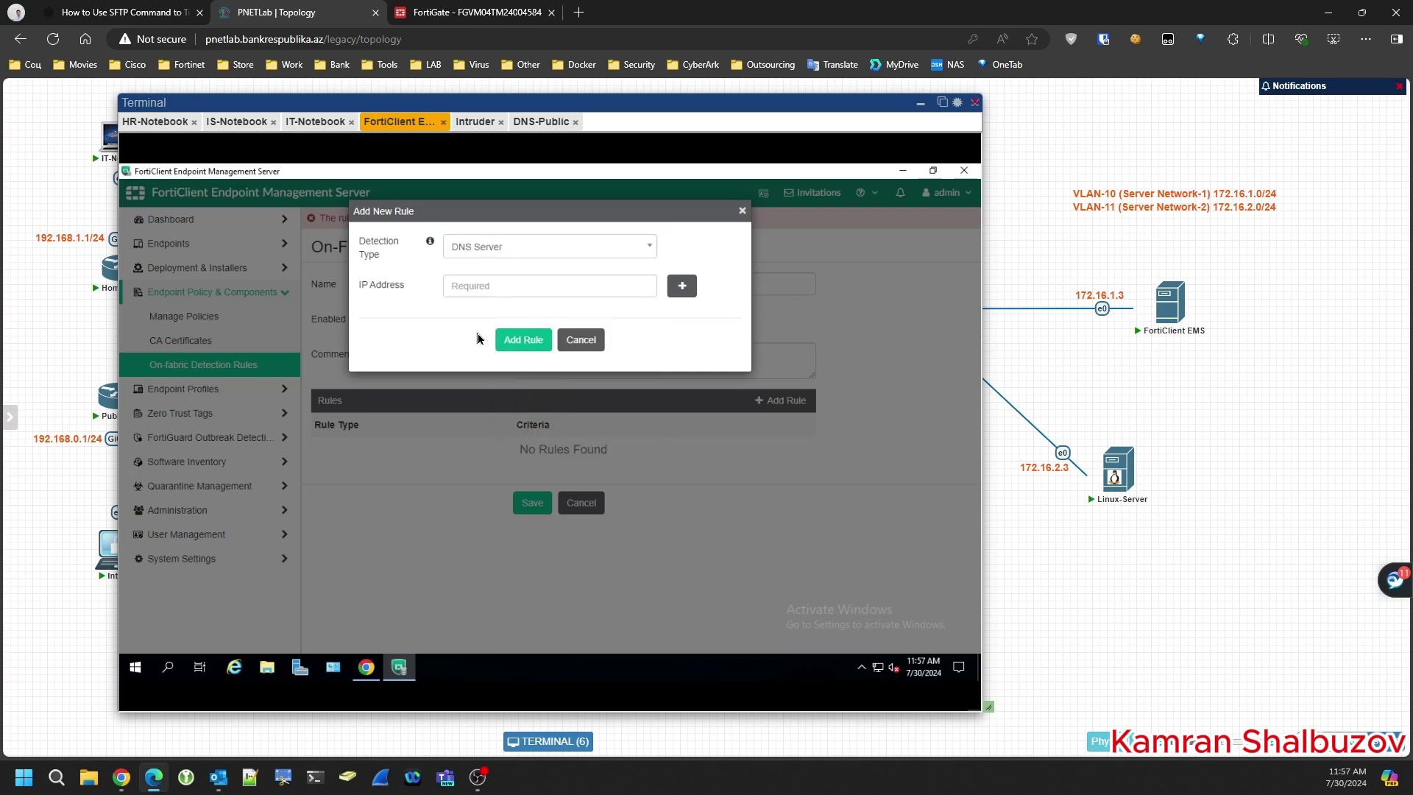
left_click(483, 287)
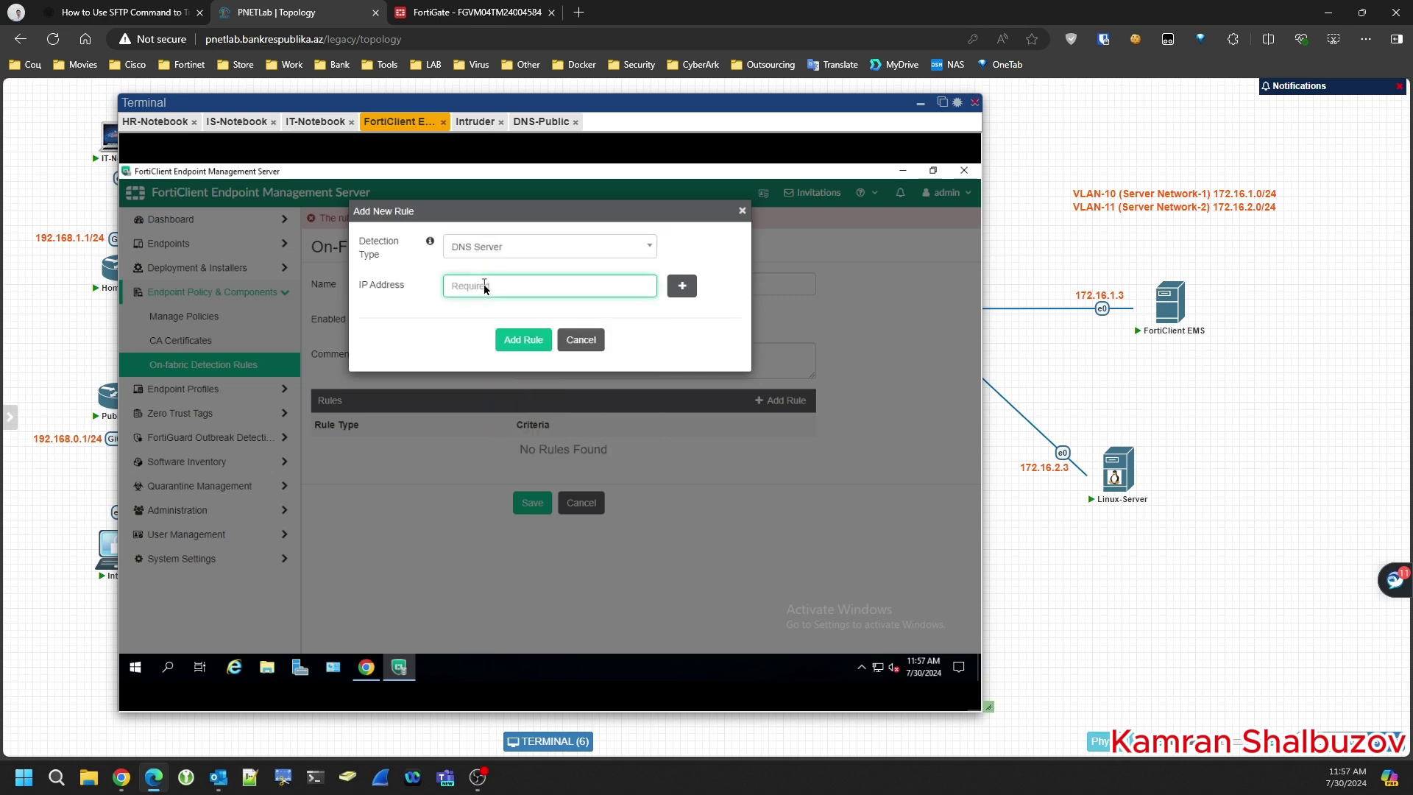
type("172.16.1.2")
left_click_drag(716, 110, 647, 128)
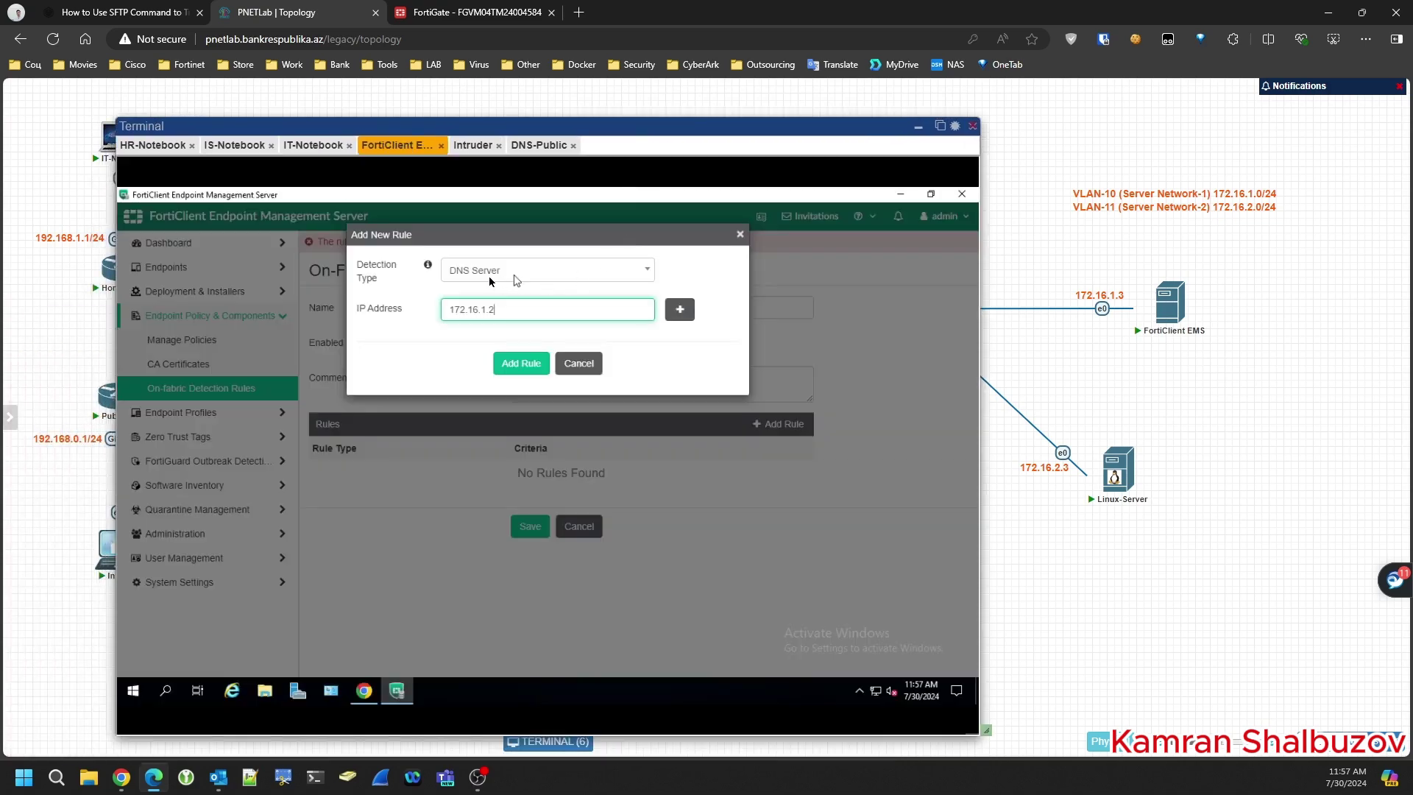
left_click(525, 366)
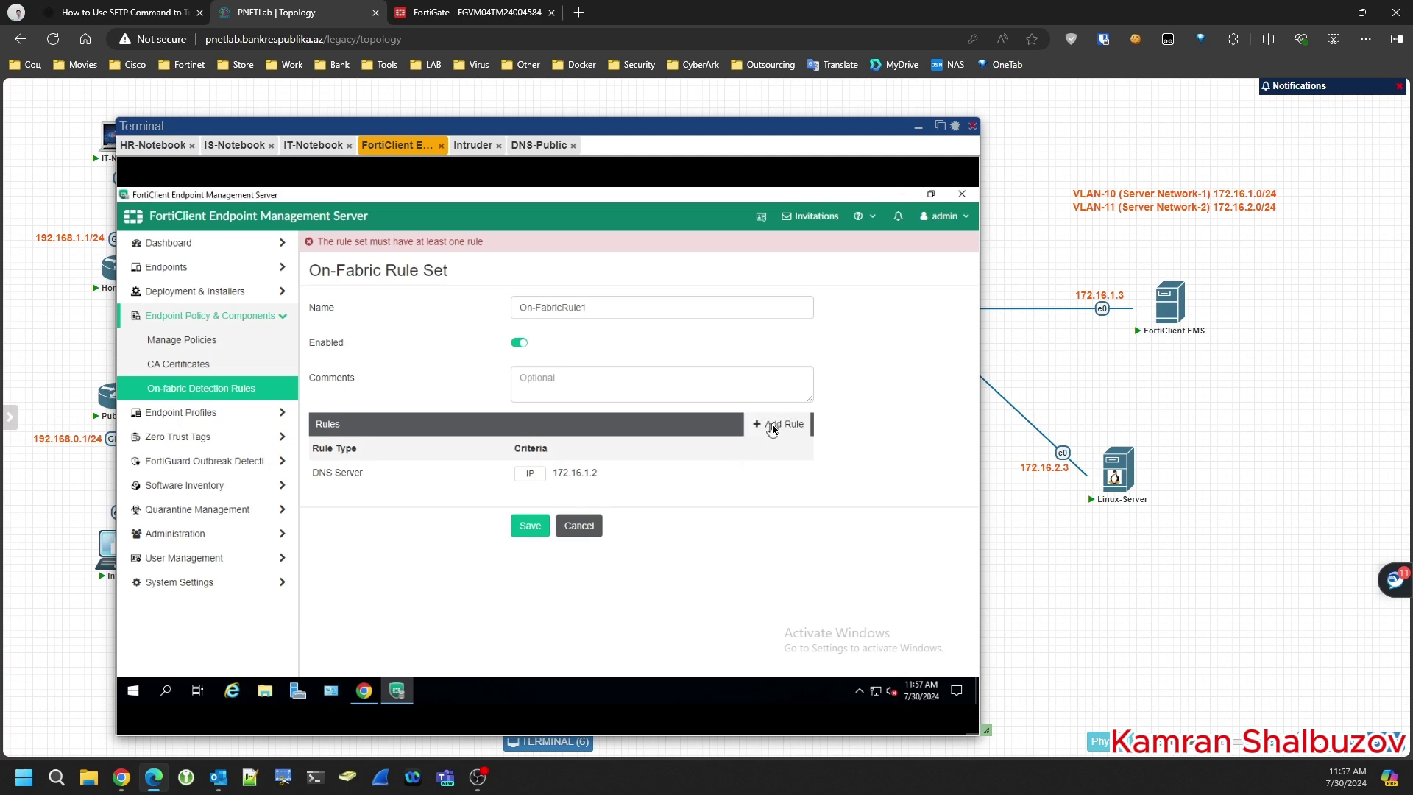
- Add an EMS Connection detection rule to On-FabricRule1 and save the rule set
left_click(777, 425)
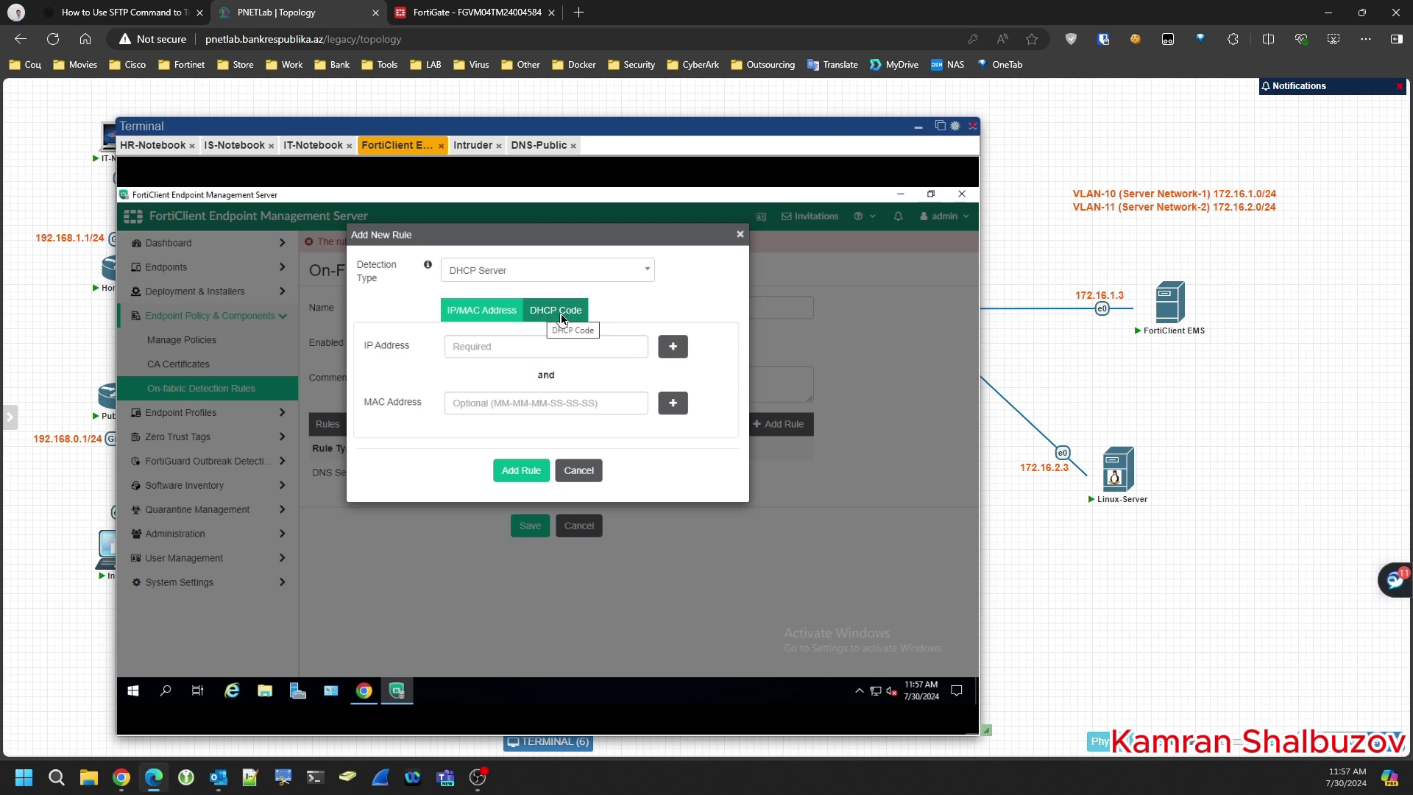
left_click(558, 318)
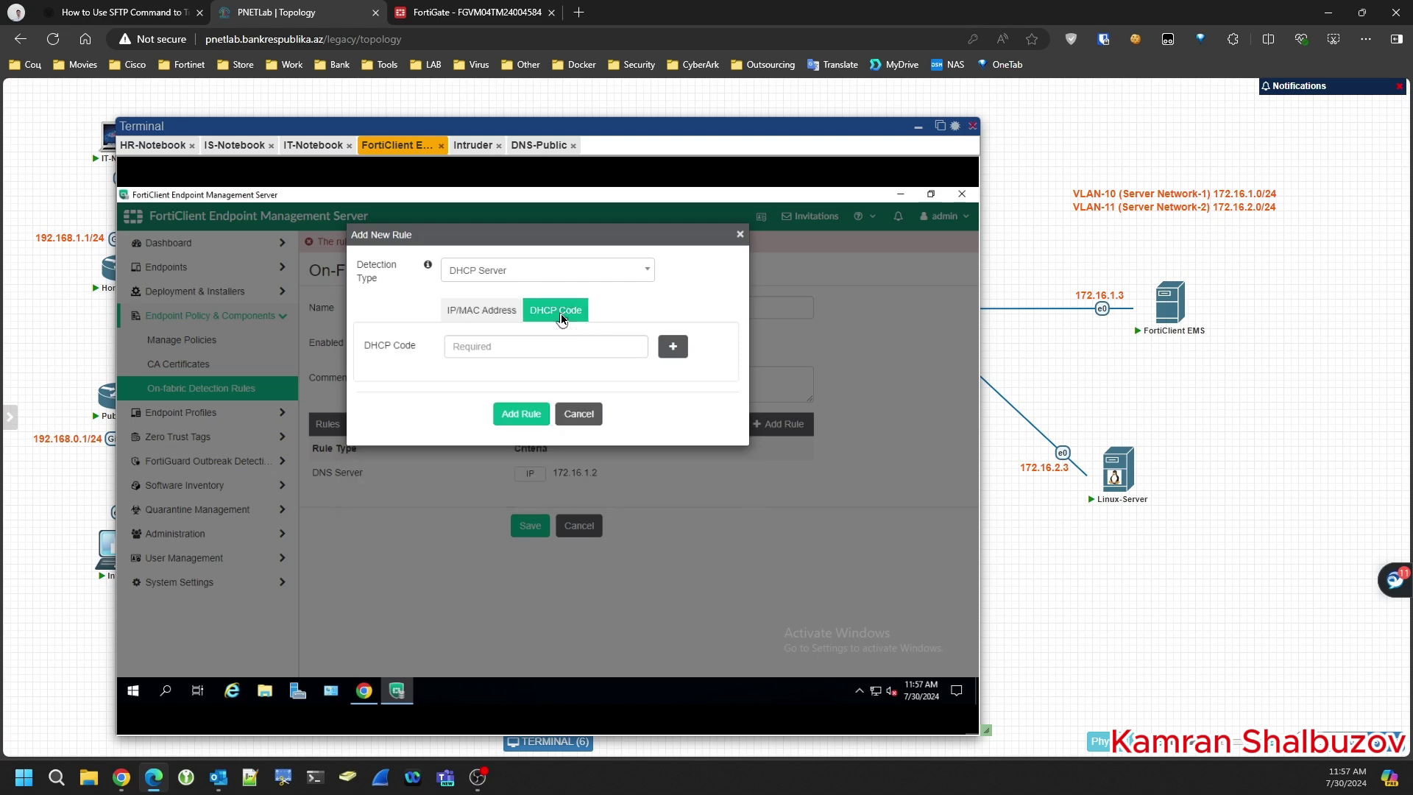
left_click(494, 315)
left_click(499, 274)
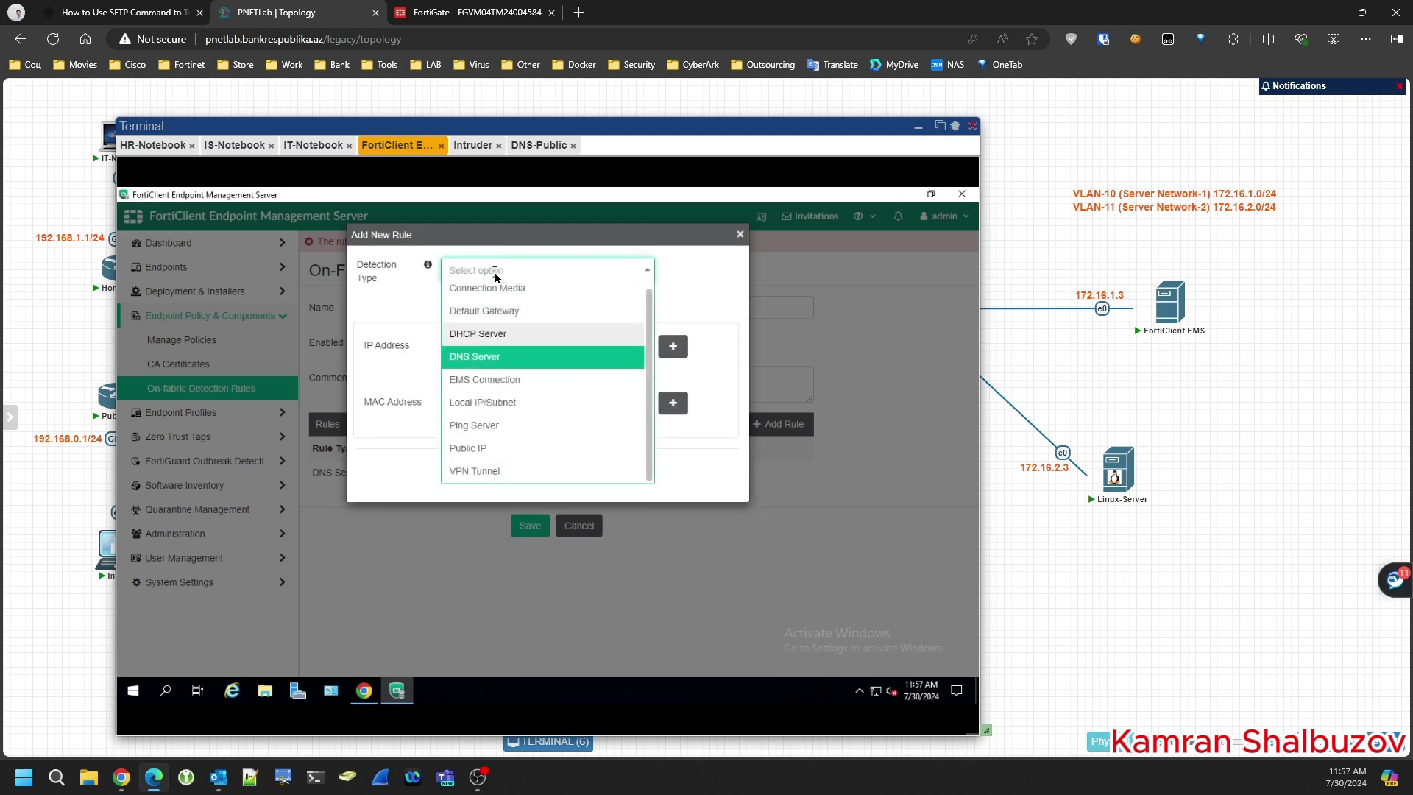
left_click(536, 380)
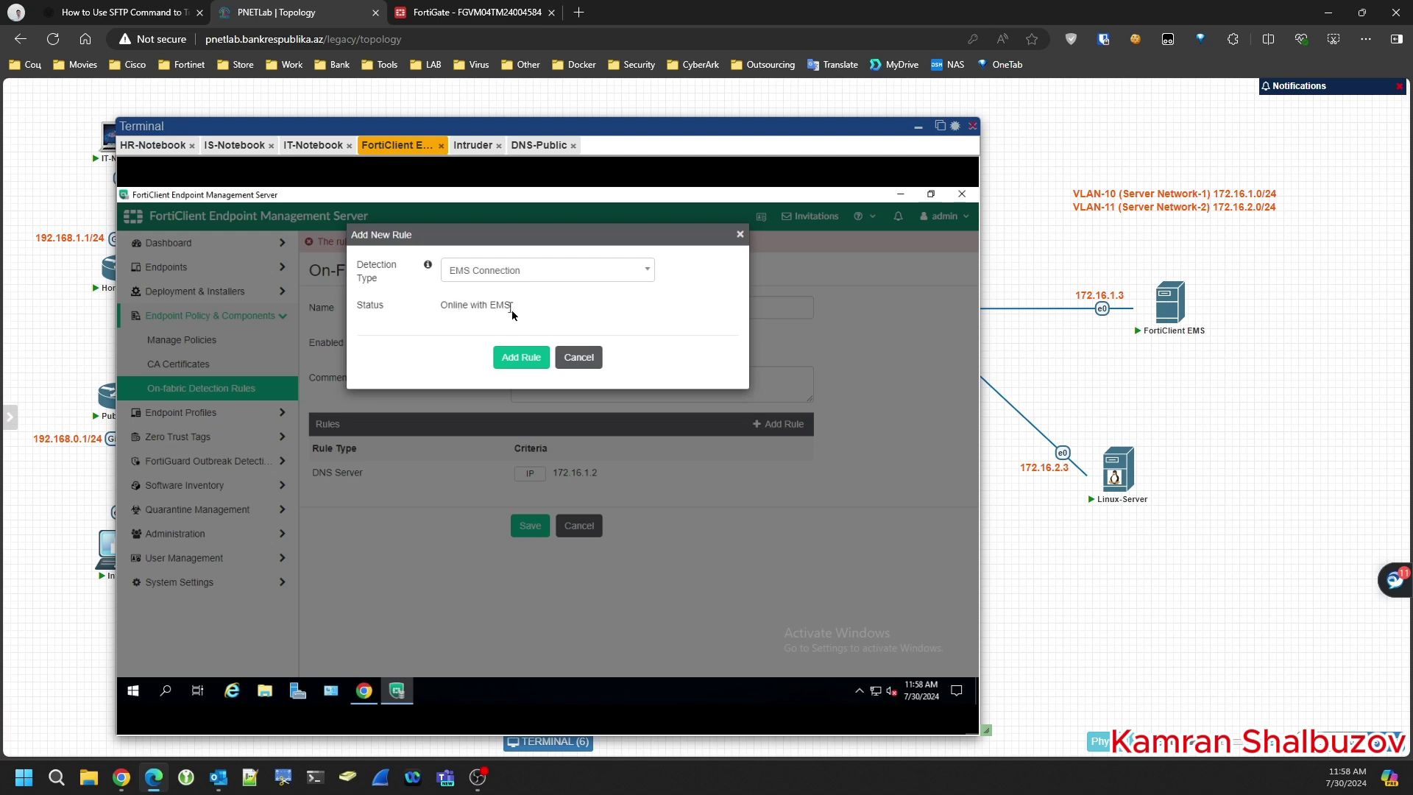
left_click(509, 272)
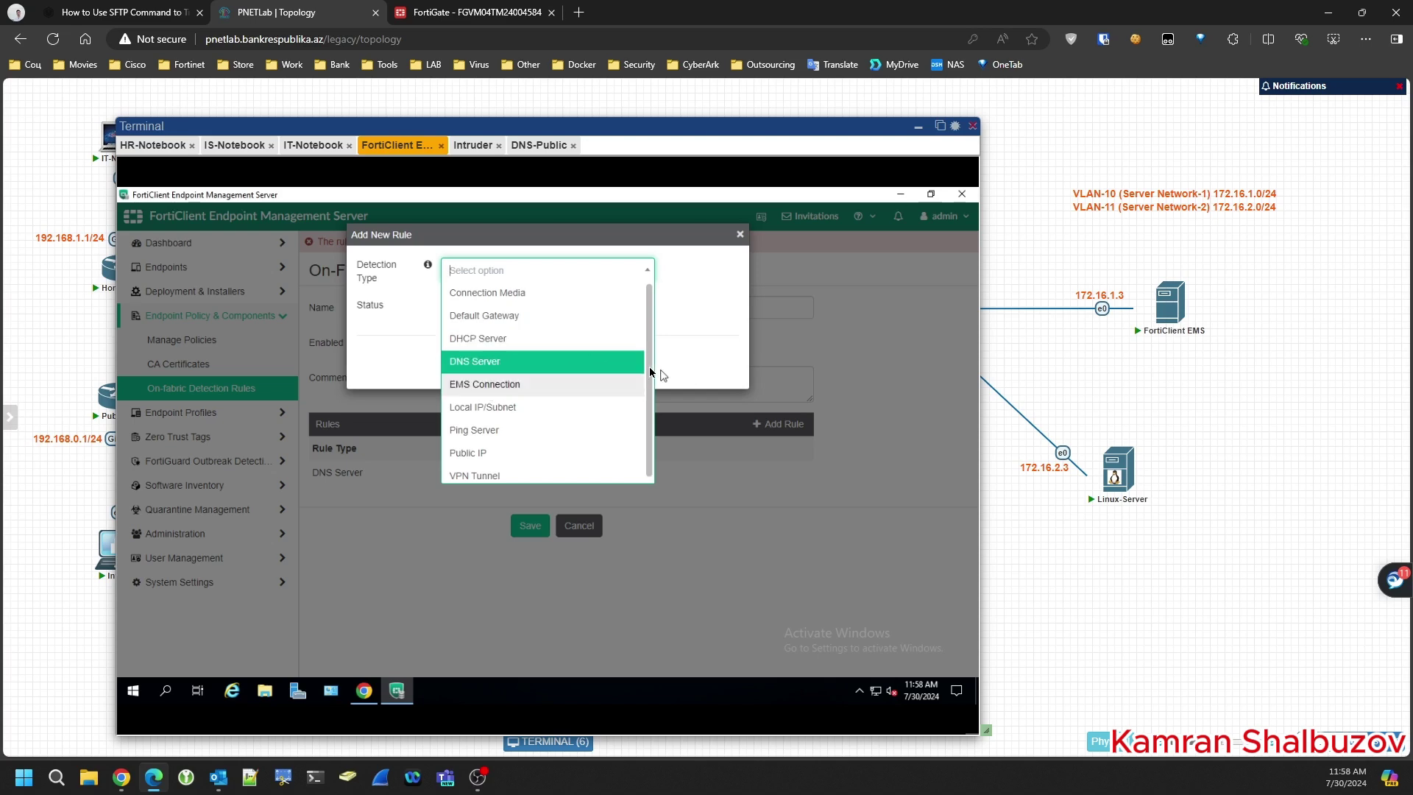
scroll(649, 371, "down", 1)
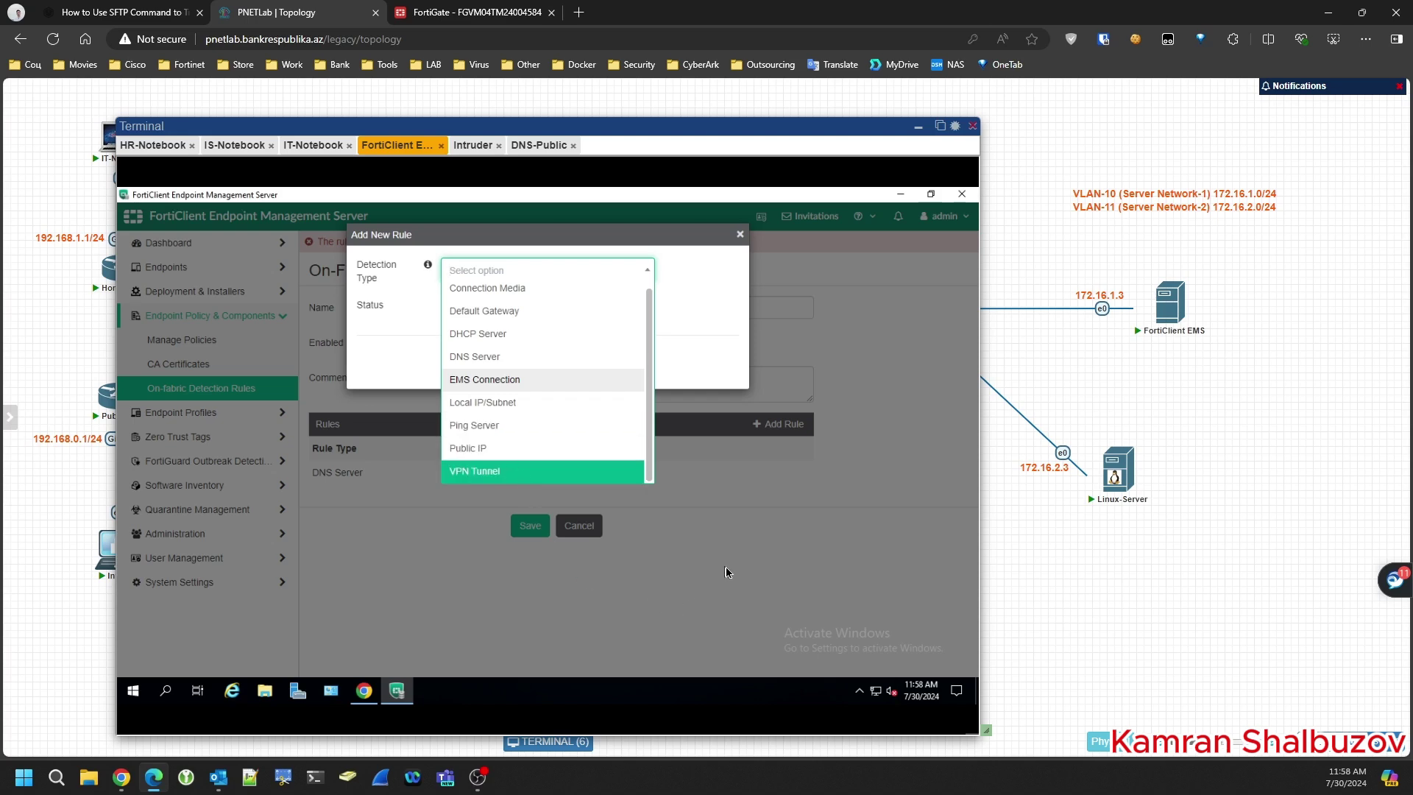
left_click(547, 535)
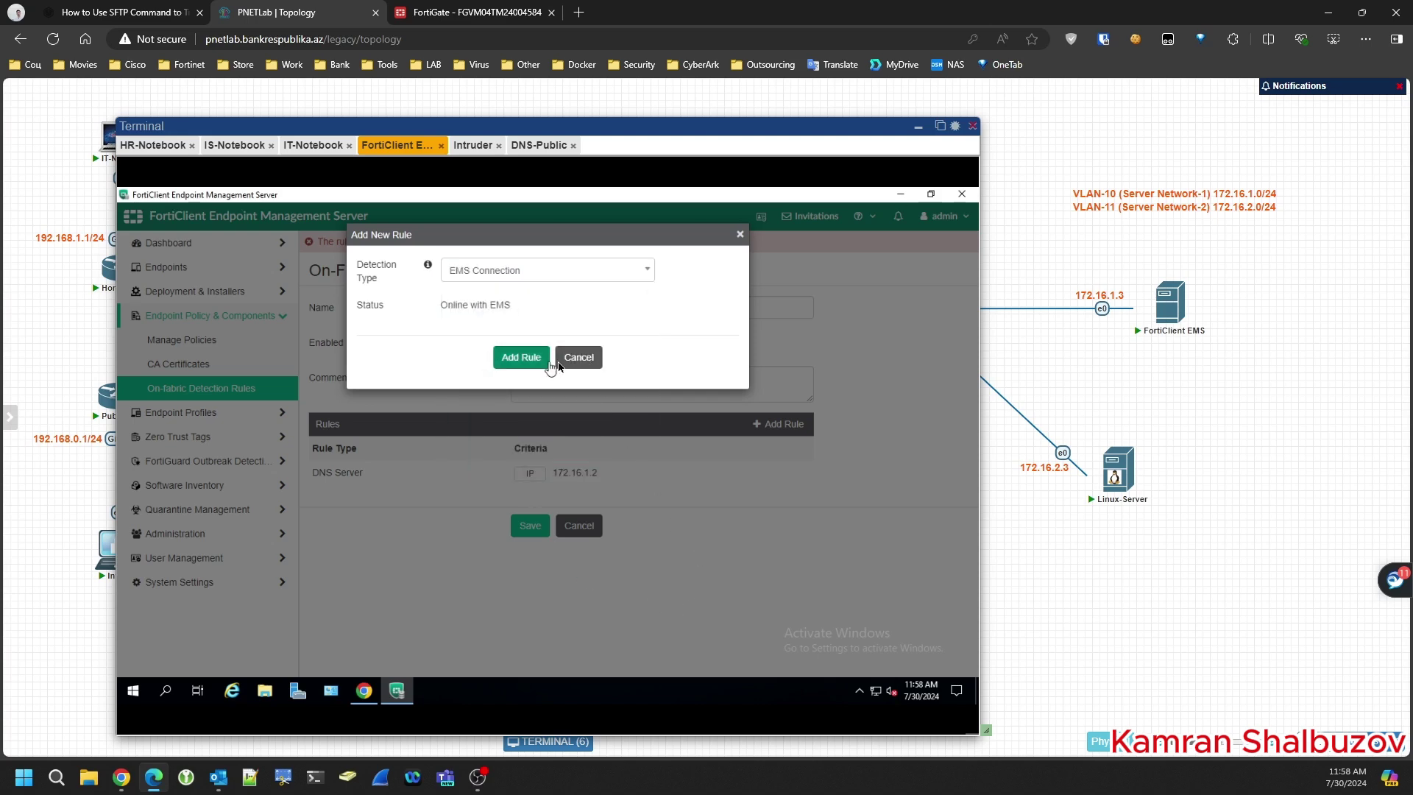
left_click(577, 358)
left_click(530, 526)
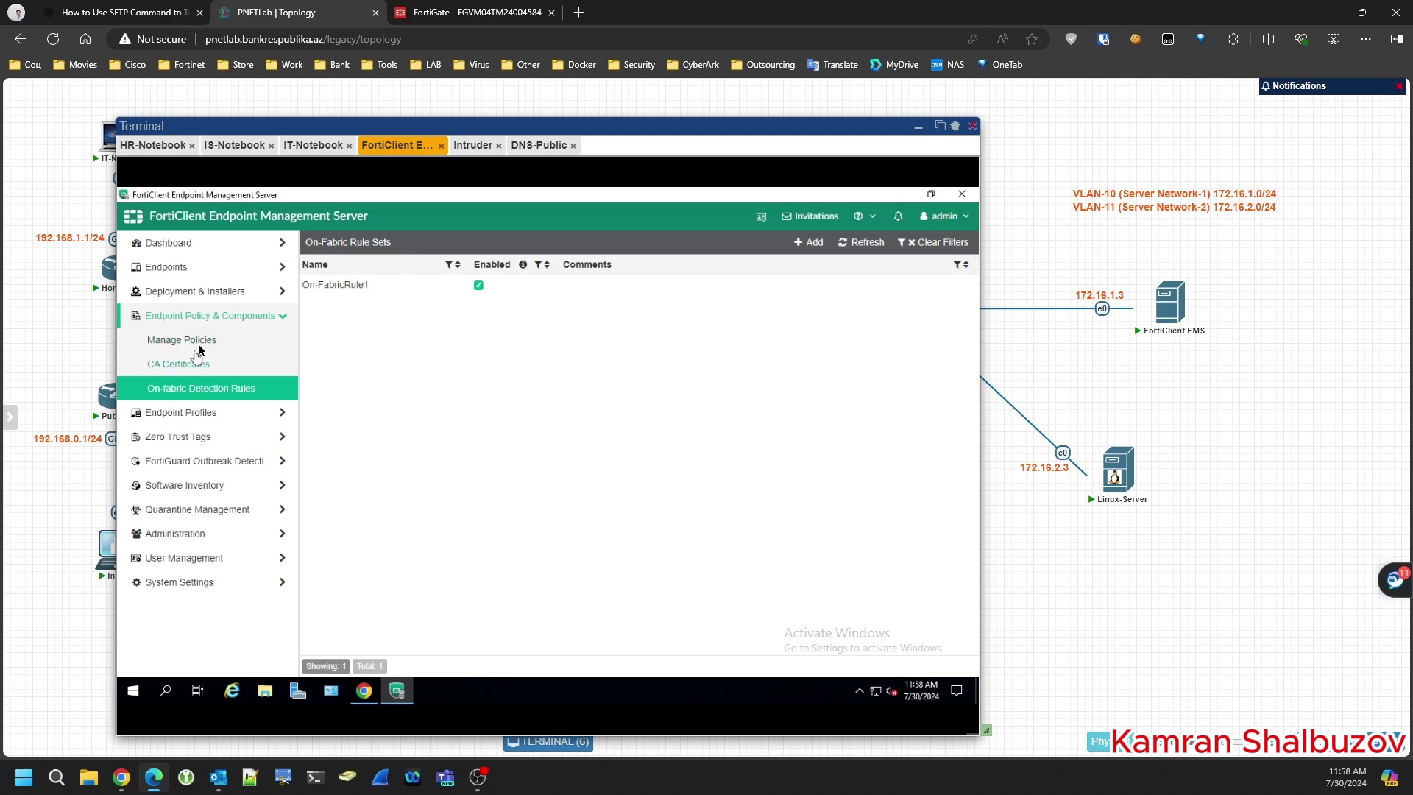
- View the WebFilterForHR profile's Advanced tab, then open the Manage Policies list
left_click(180, 412)
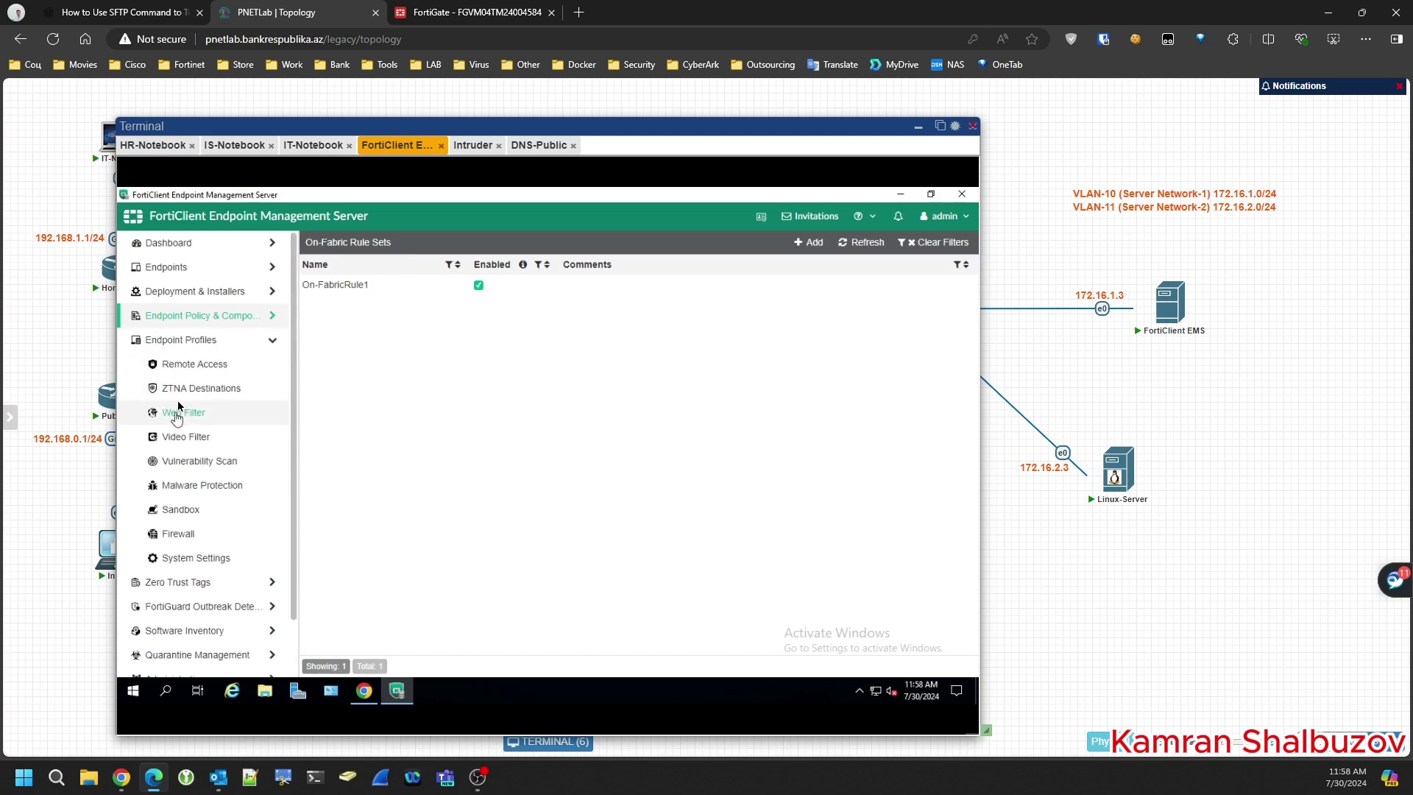
left_click(181, 364)
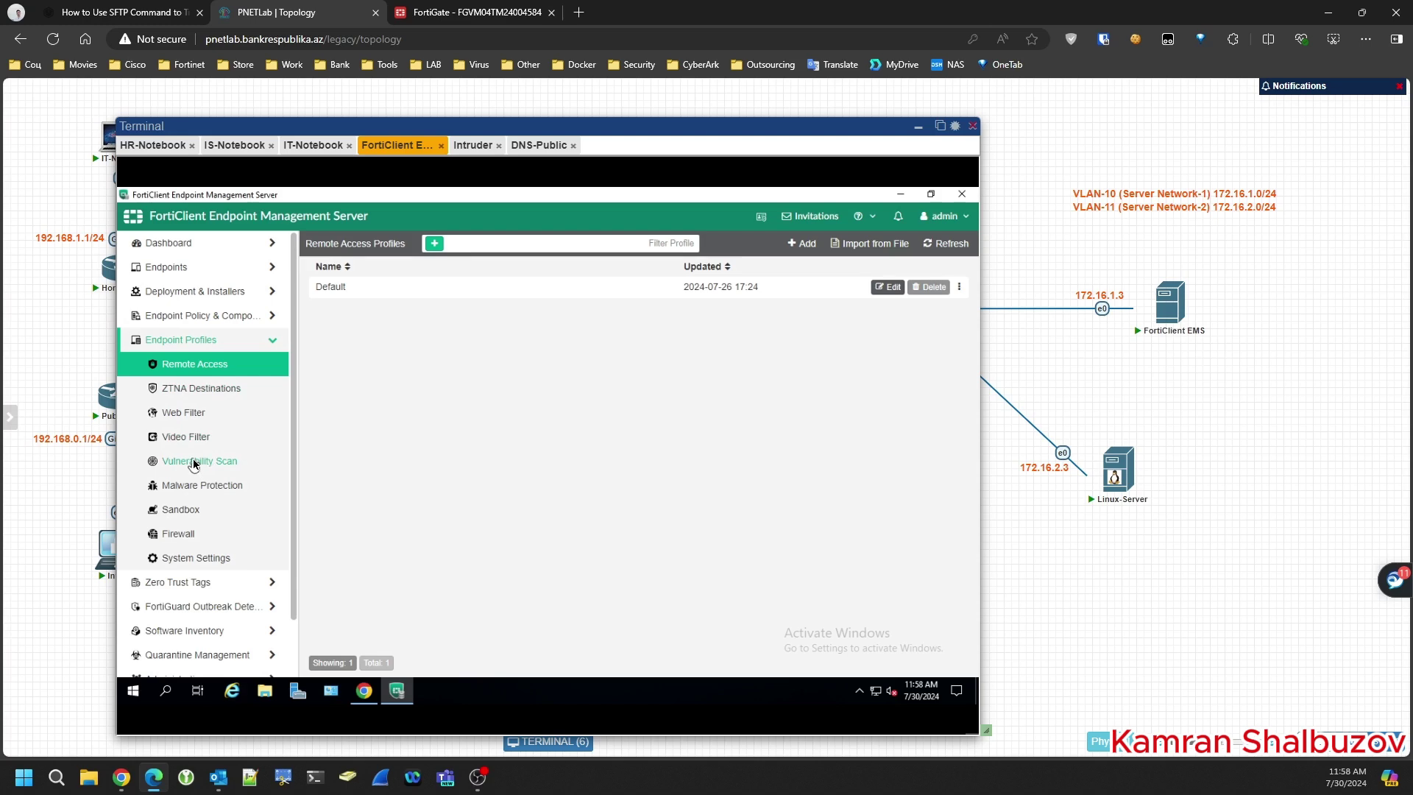
left_click(189, 415)
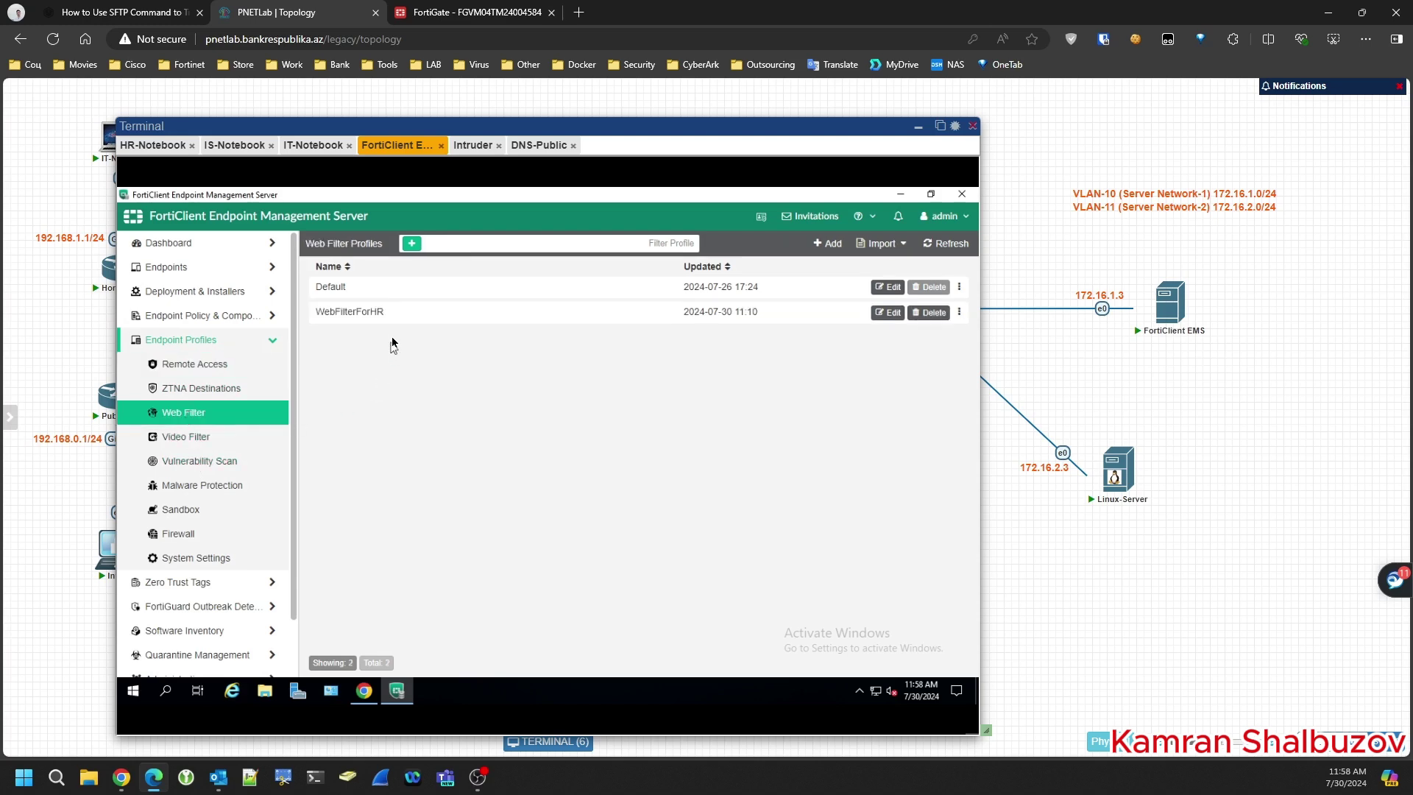
left_click(889, 314)
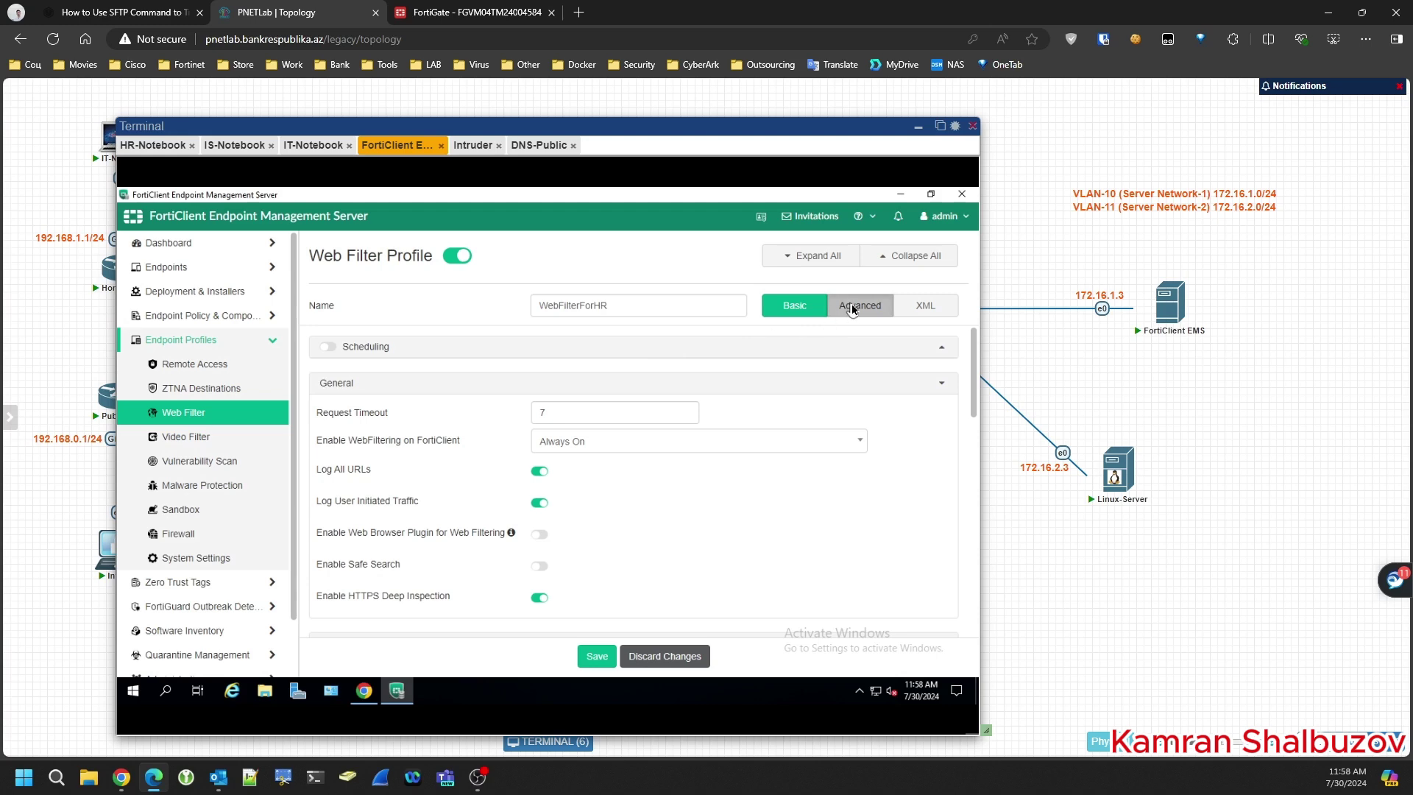
left_click(860, 306)
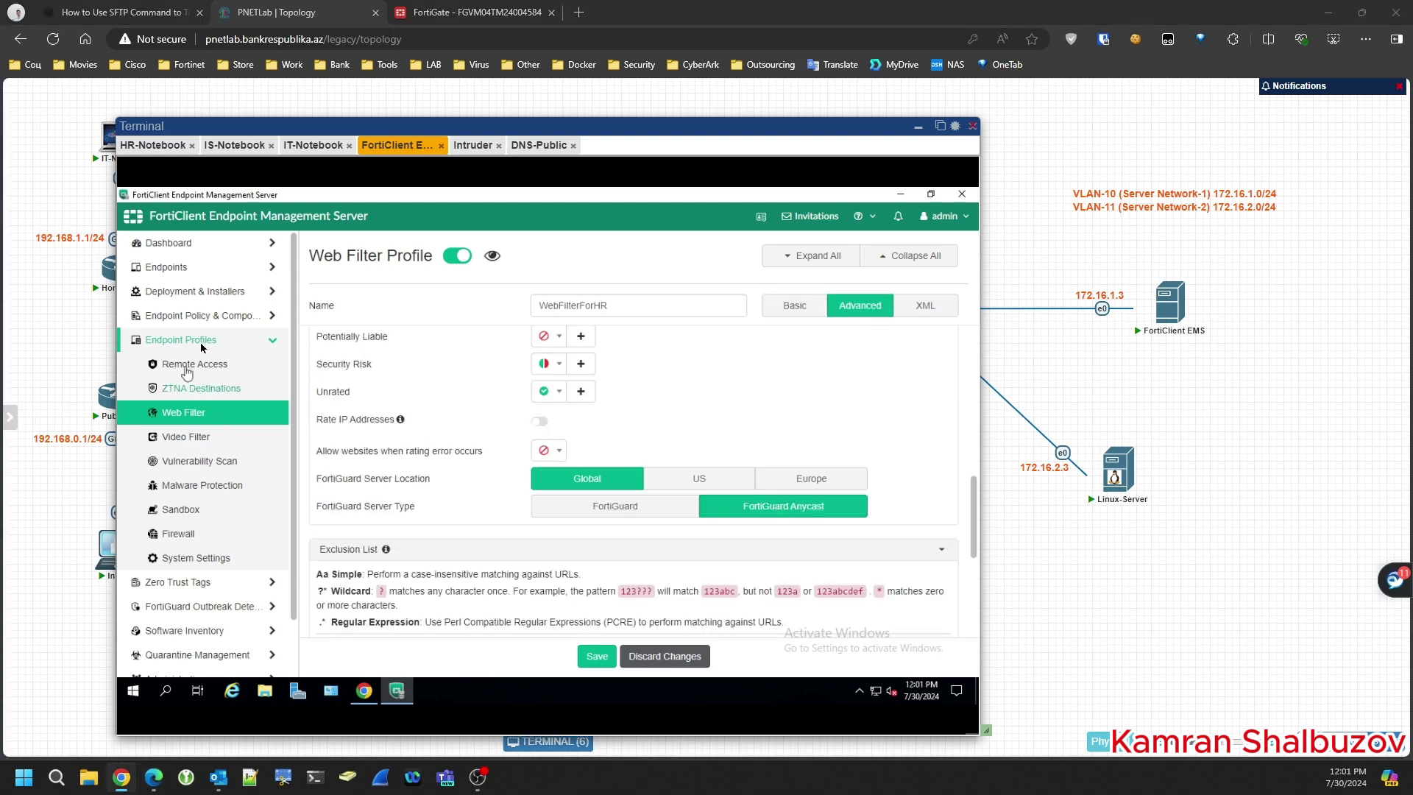
left_click(206, 316)
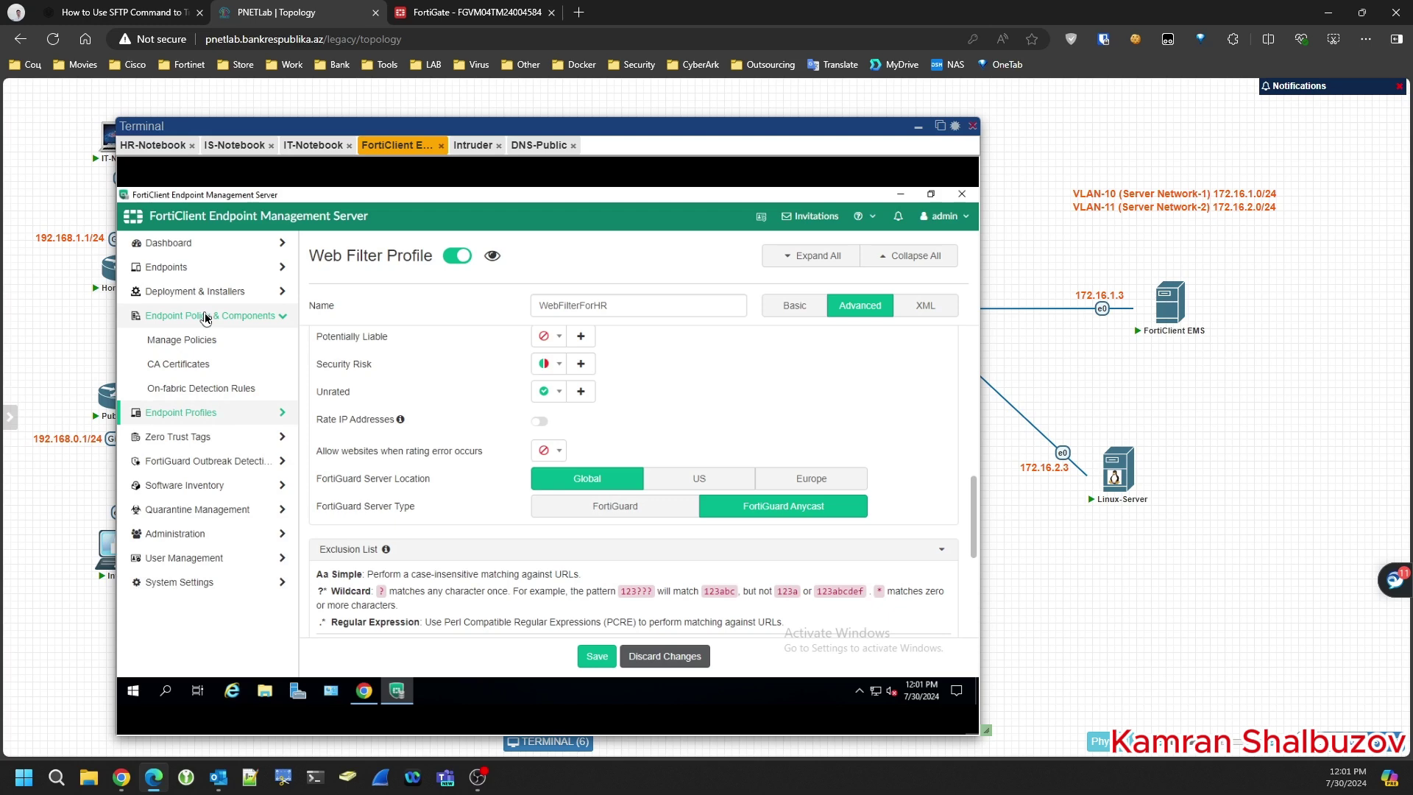
left_click(186, 341)
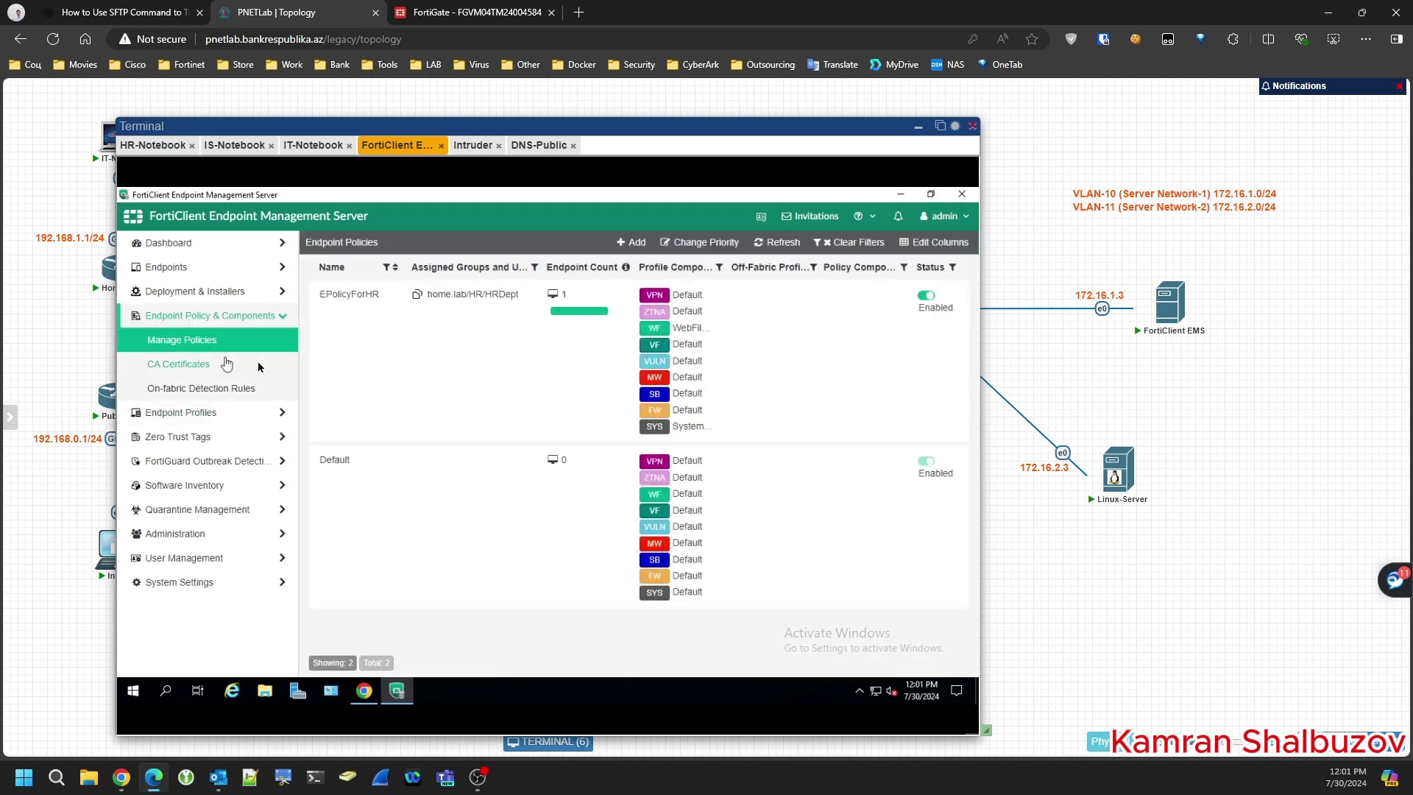
- Edit EPolicyForHR, enable a separate off-fabric profile, and set its web filter to Default
left_click(426, 362)
left_click(413, 244)
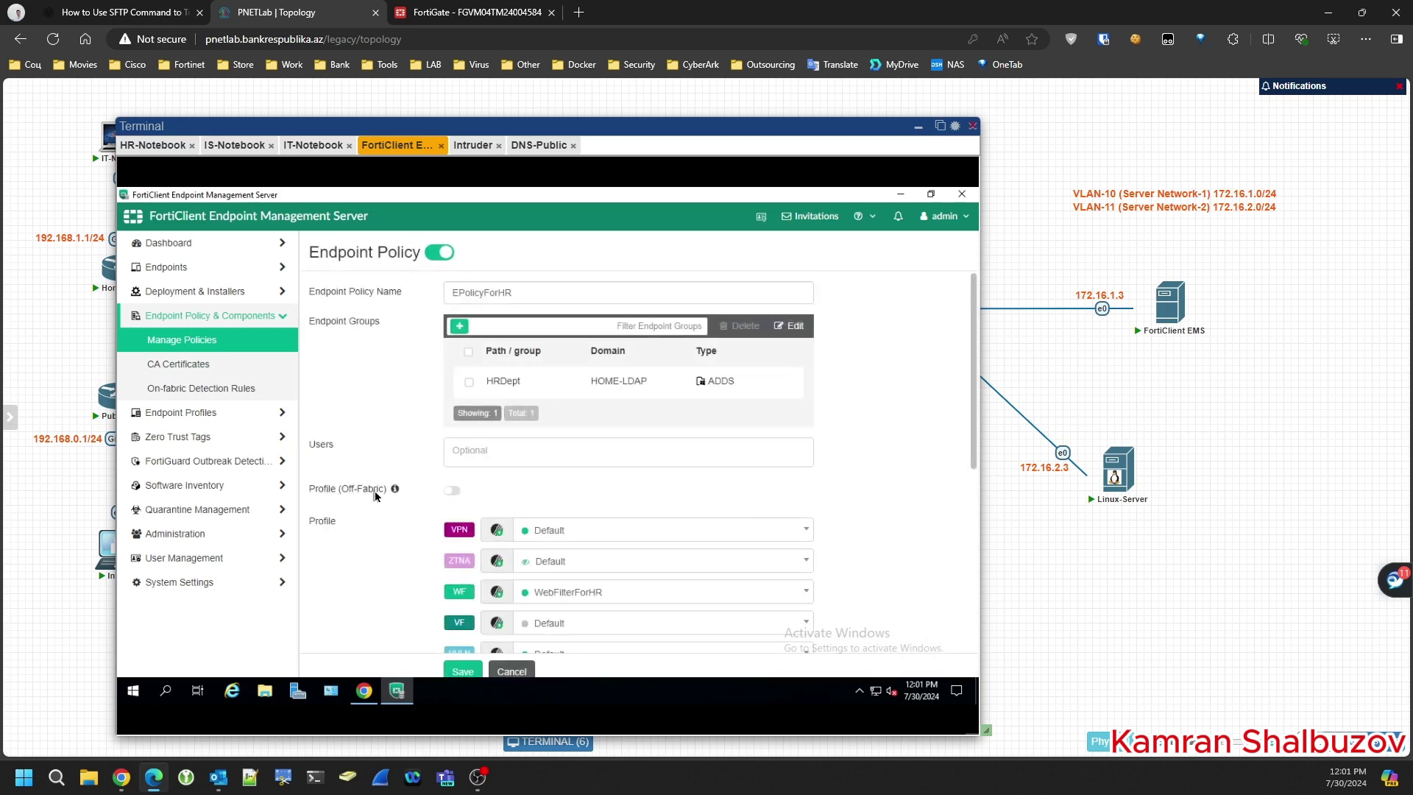
mouse_move(396, 488)
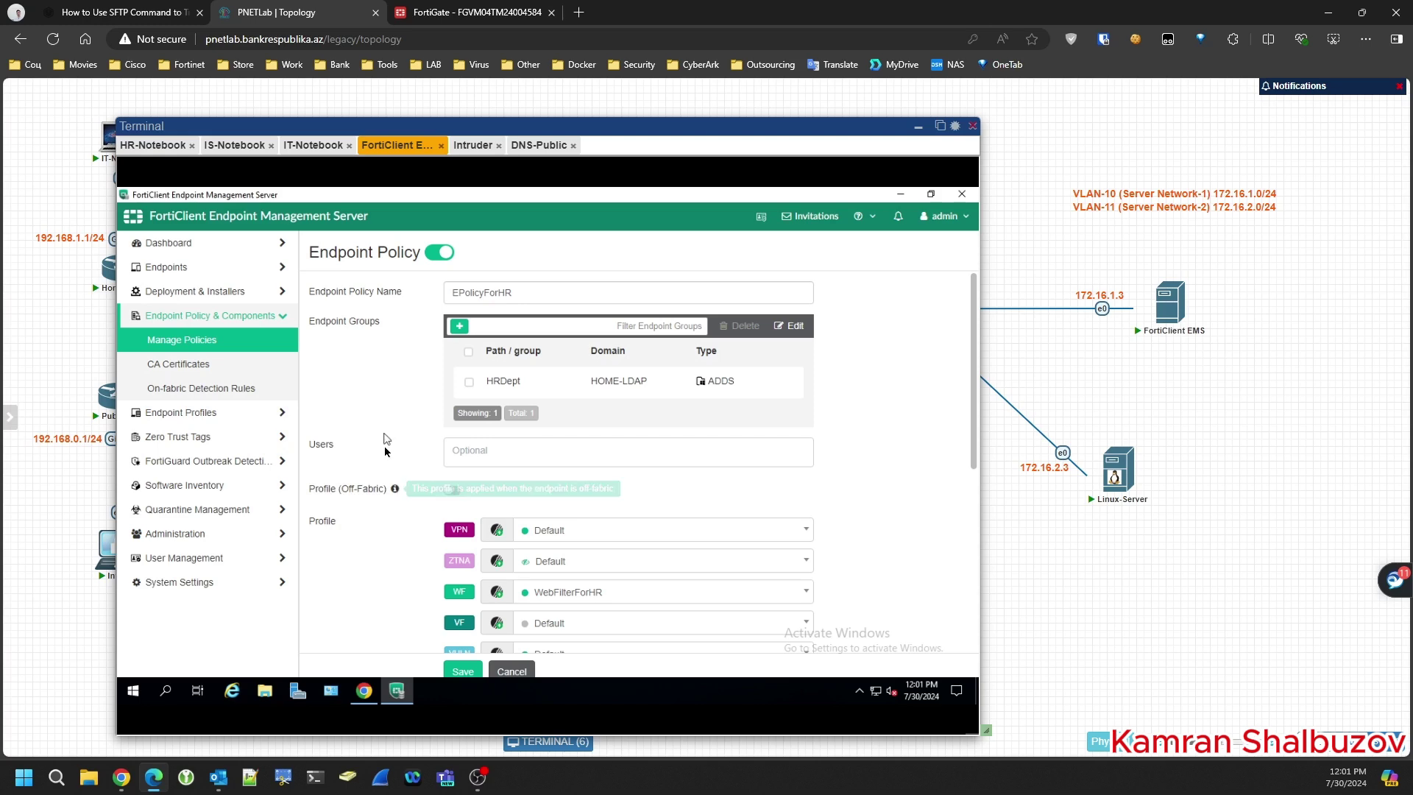
left_click(452, 490)
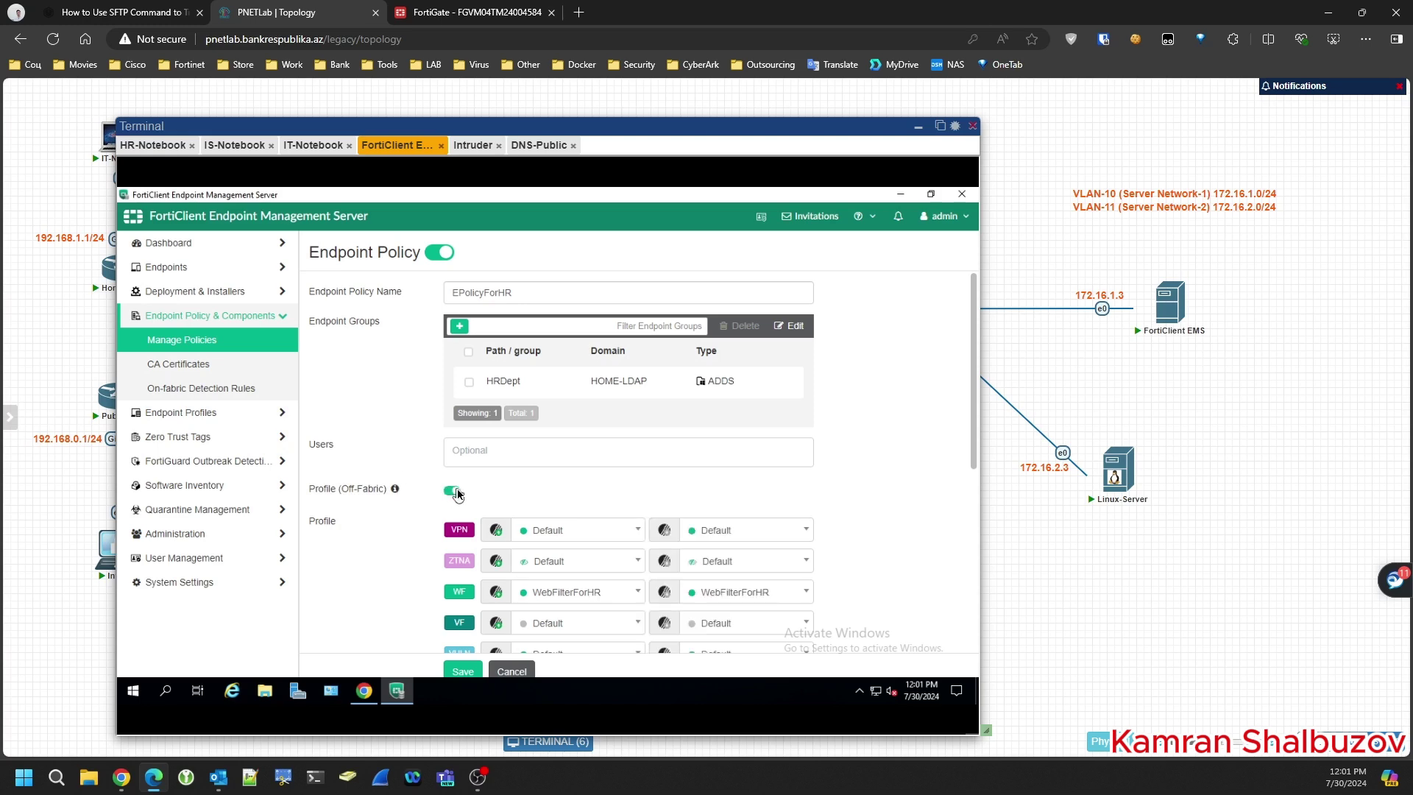
scroll(842, 448, "down", 2)
scroll(842, 448, "up", 2)
scroll(843, 451, "down", 4)
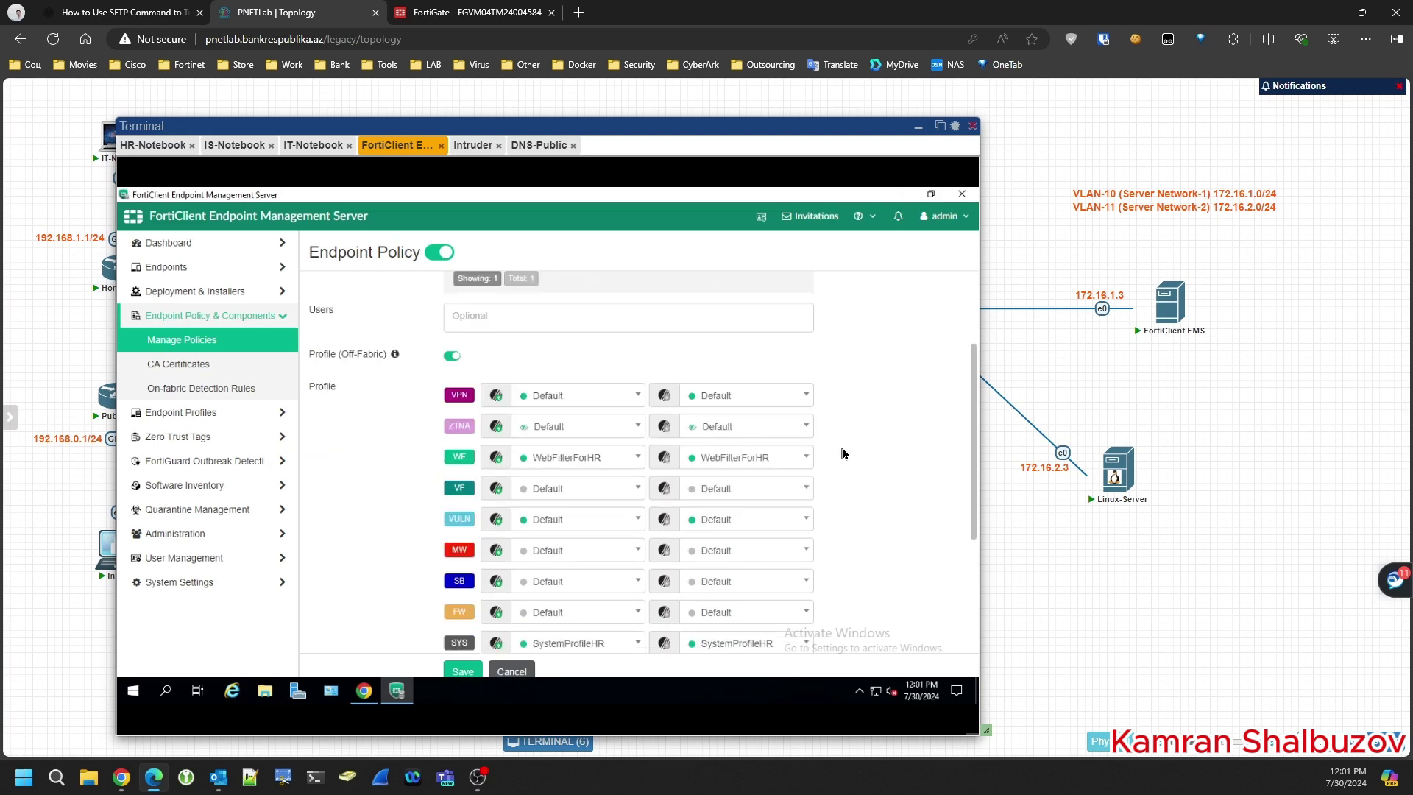
left_click(726, 456)
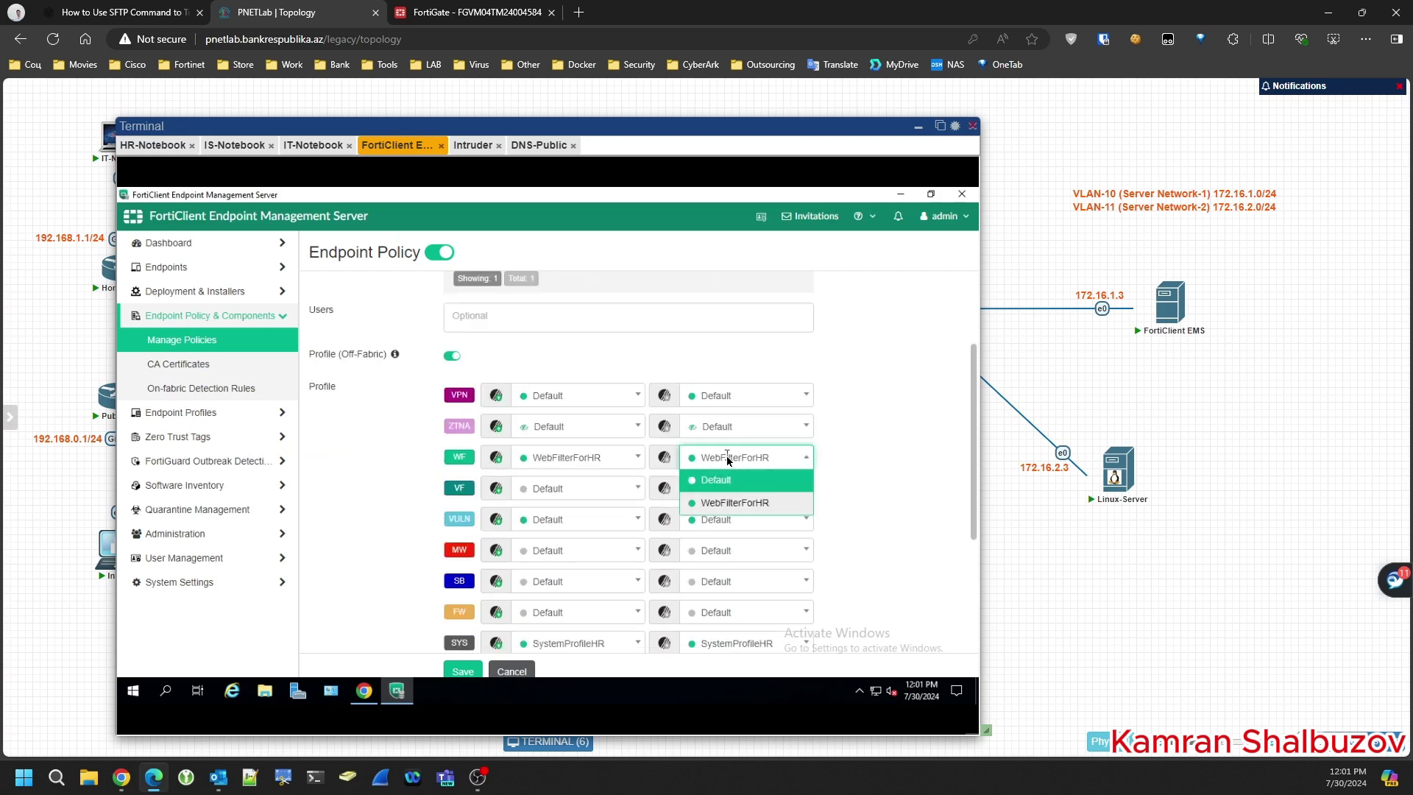
left_click(714, 482)
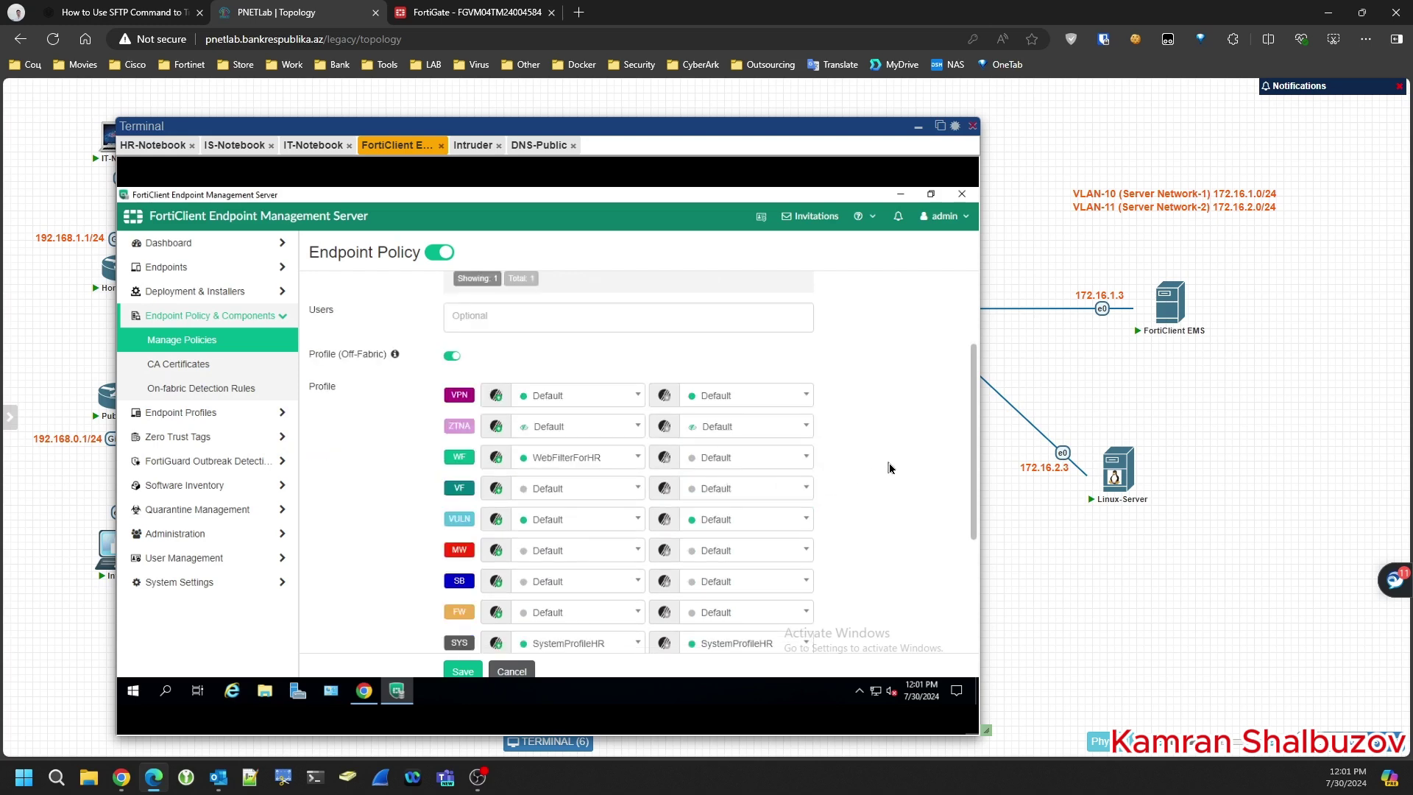
- Leave the off-fabric ZTNA profile set to Default
scroll(889, 466, "down", 2)
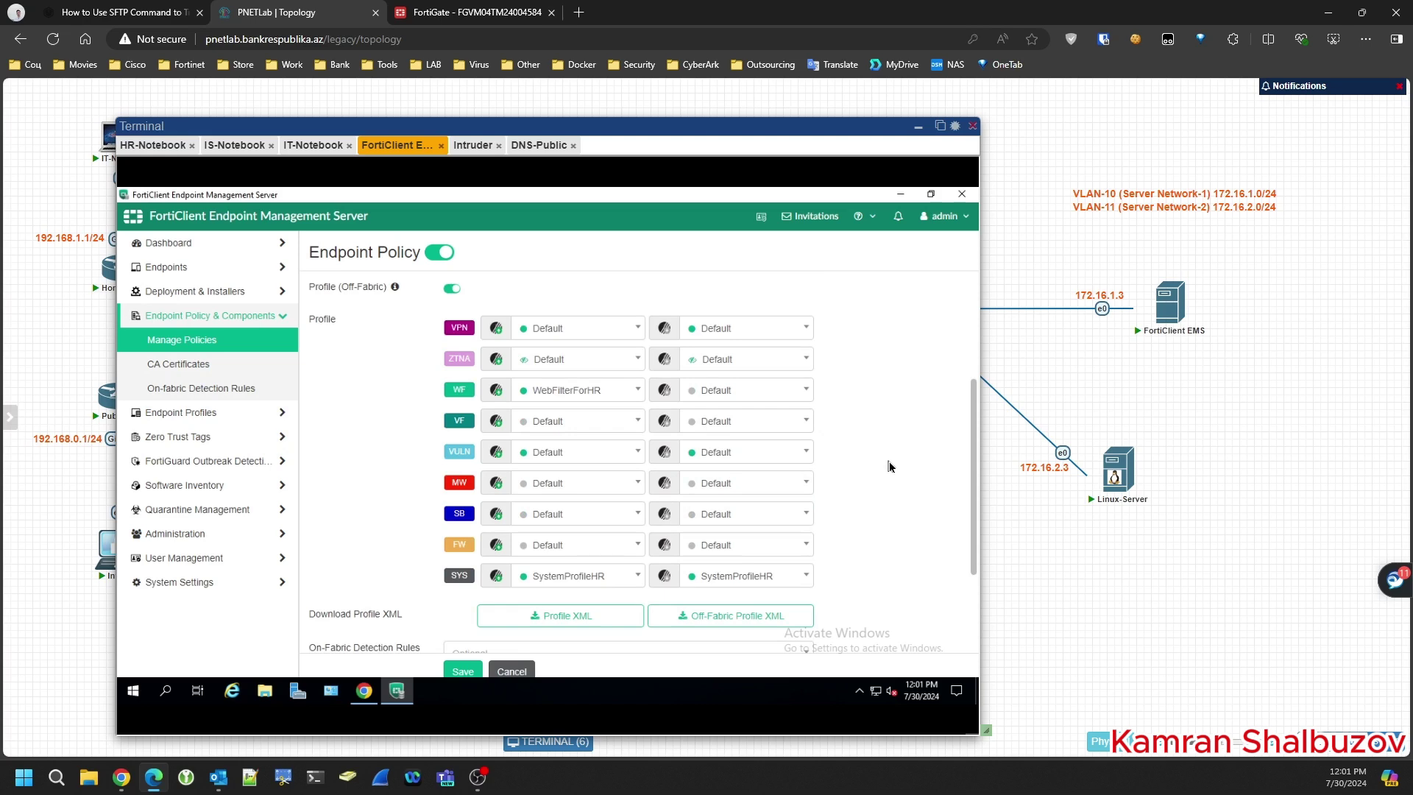
left_click(721, 359)
left_click(724, 363)
scroll(848, 385, "down", 4)
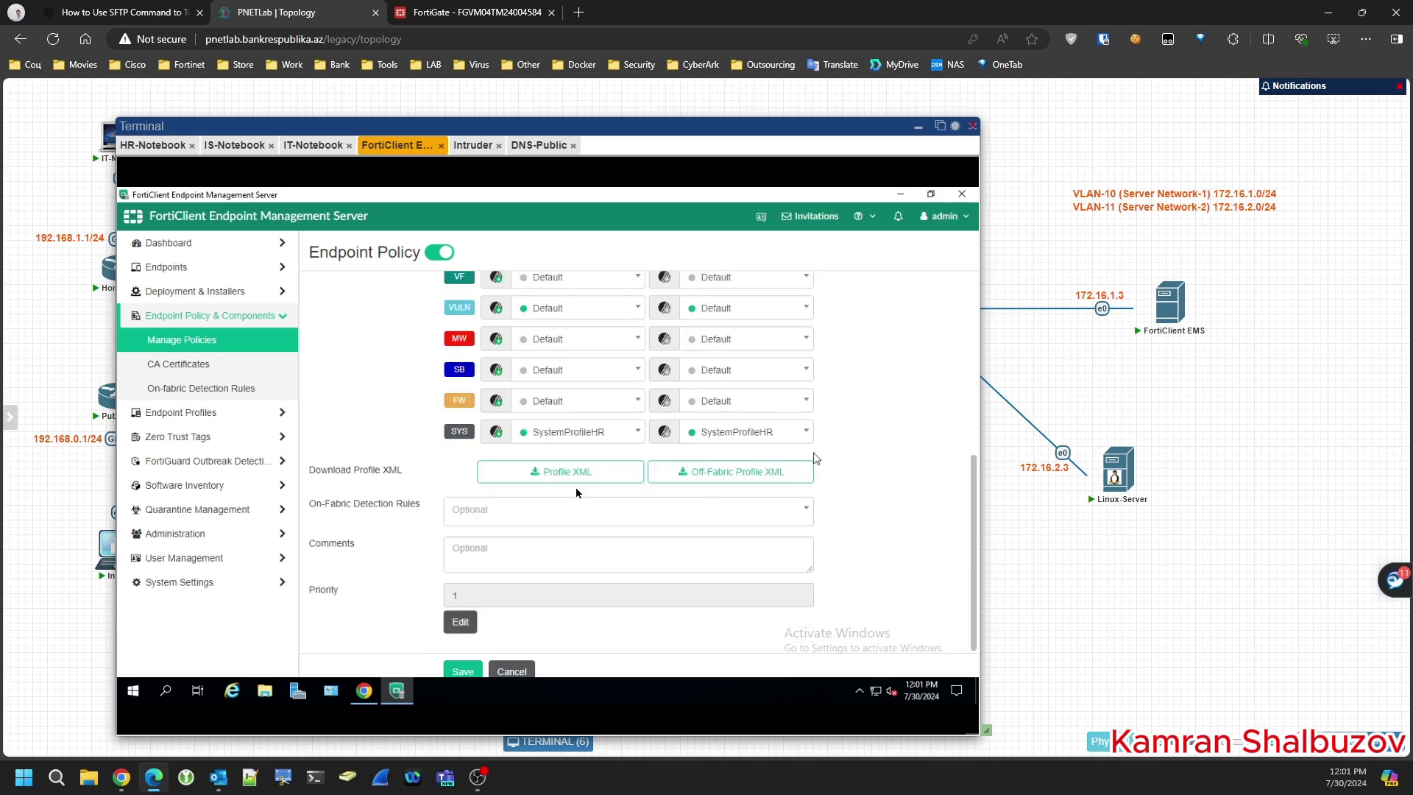
- Attach On-FabricRule1 as the on-fabric detection rule and save the policy
left_click_drag(311, 508, 414, 506)
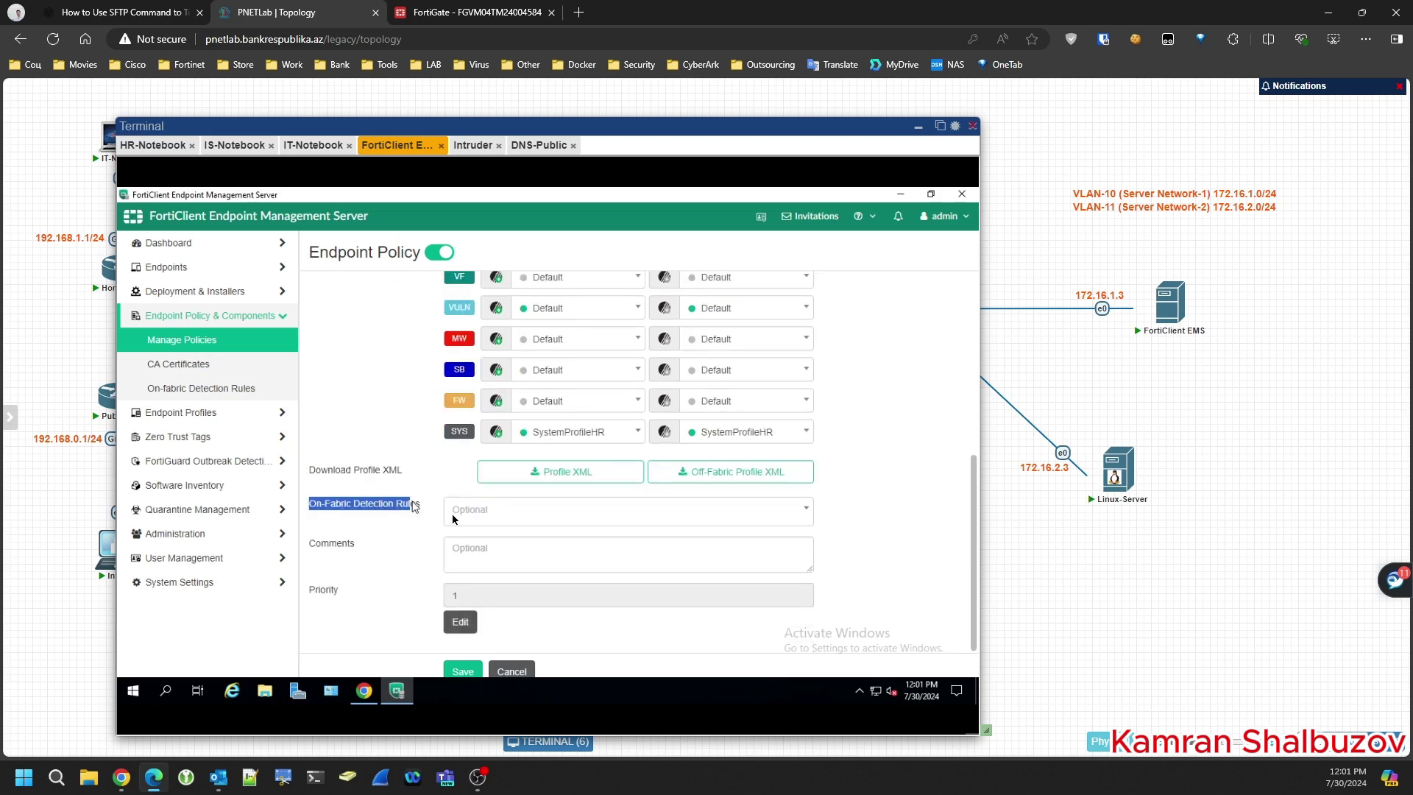
left_click(489, 518)
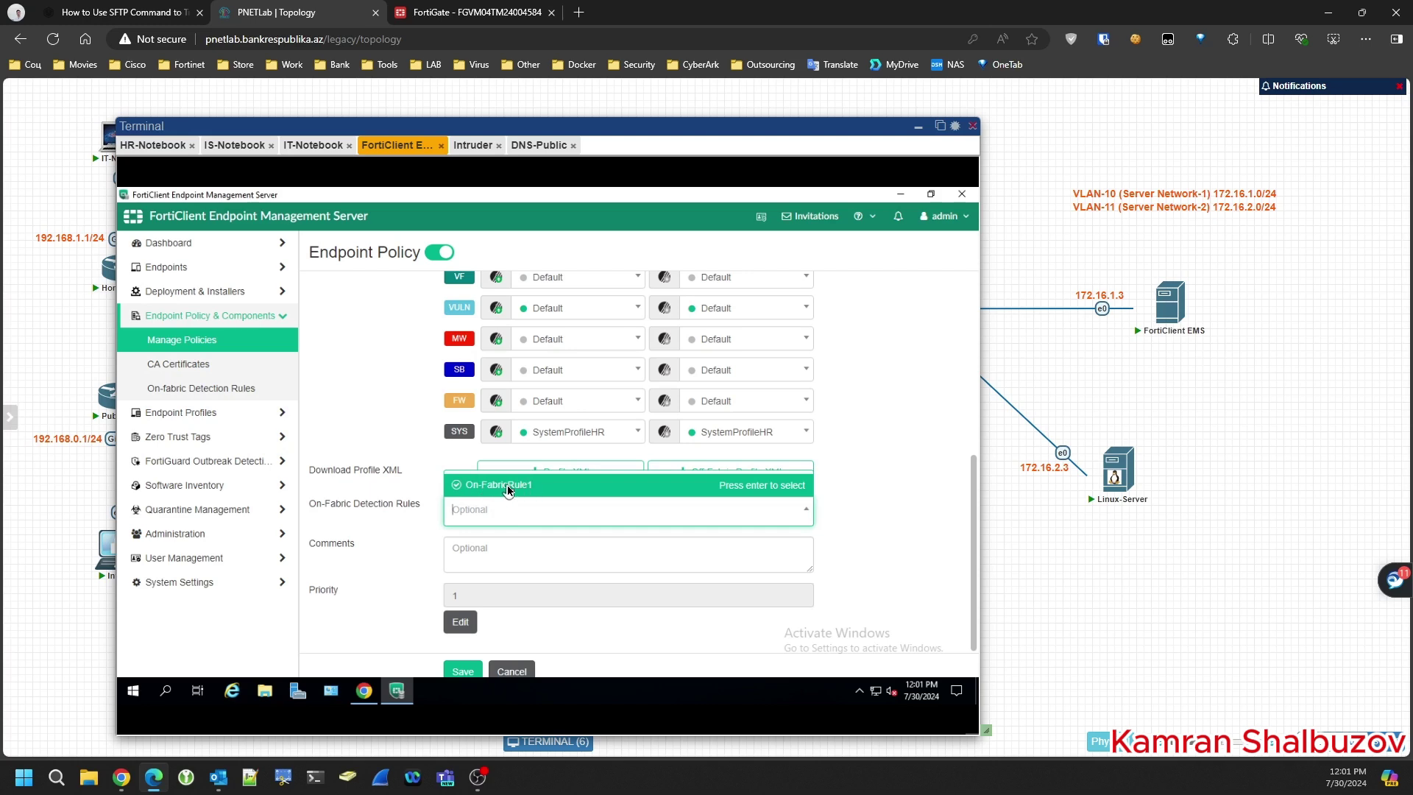
left_click(485, 489)
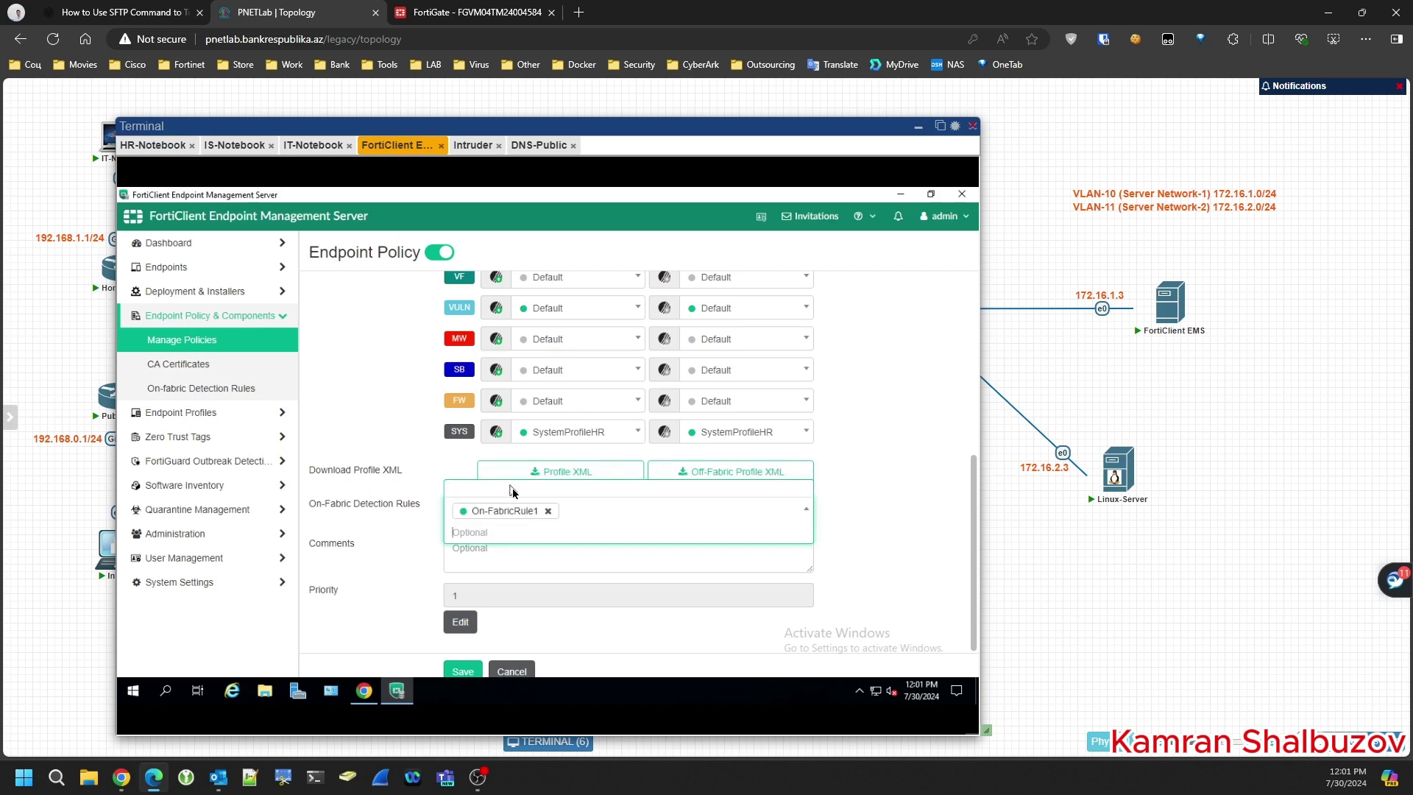
left_click(943, 527)
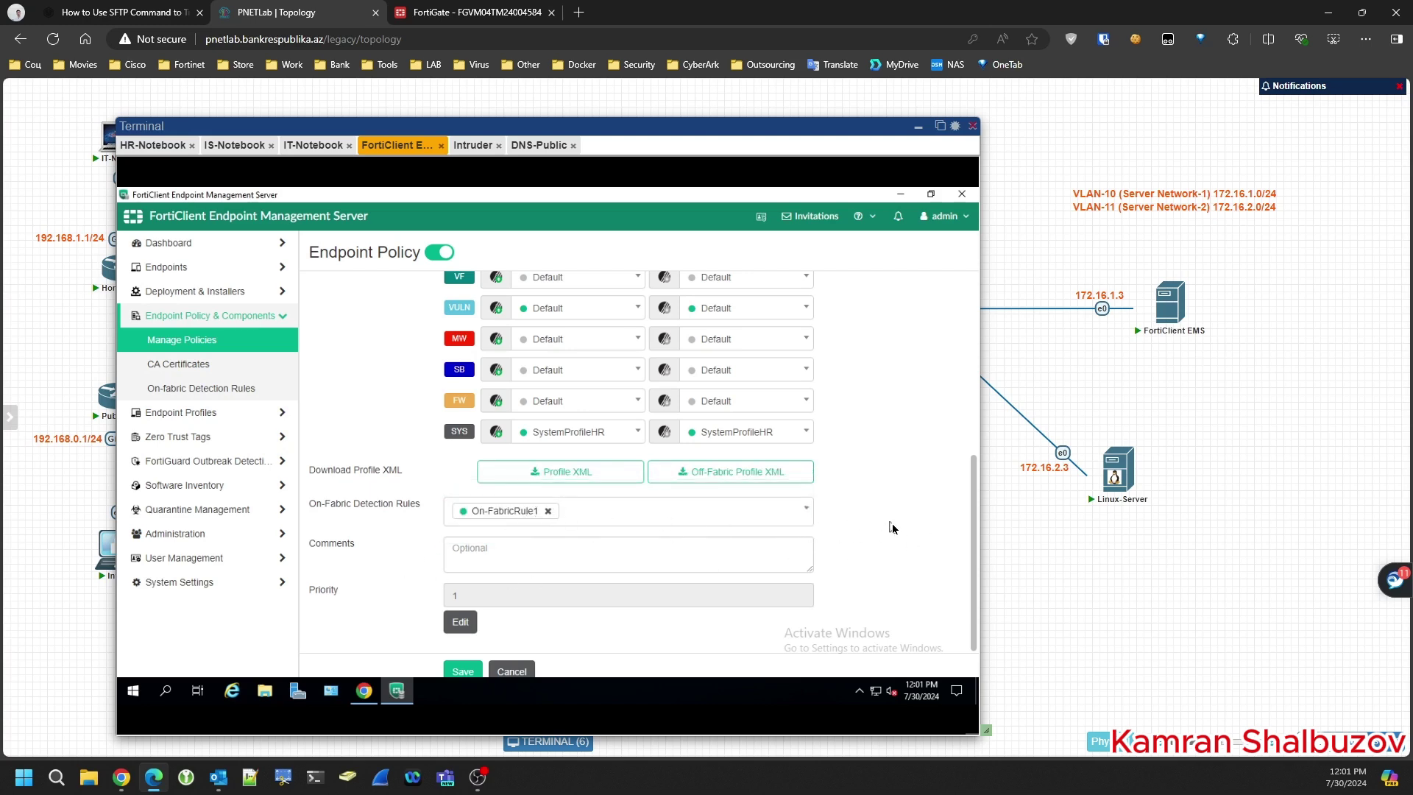
left_click(466, 671)
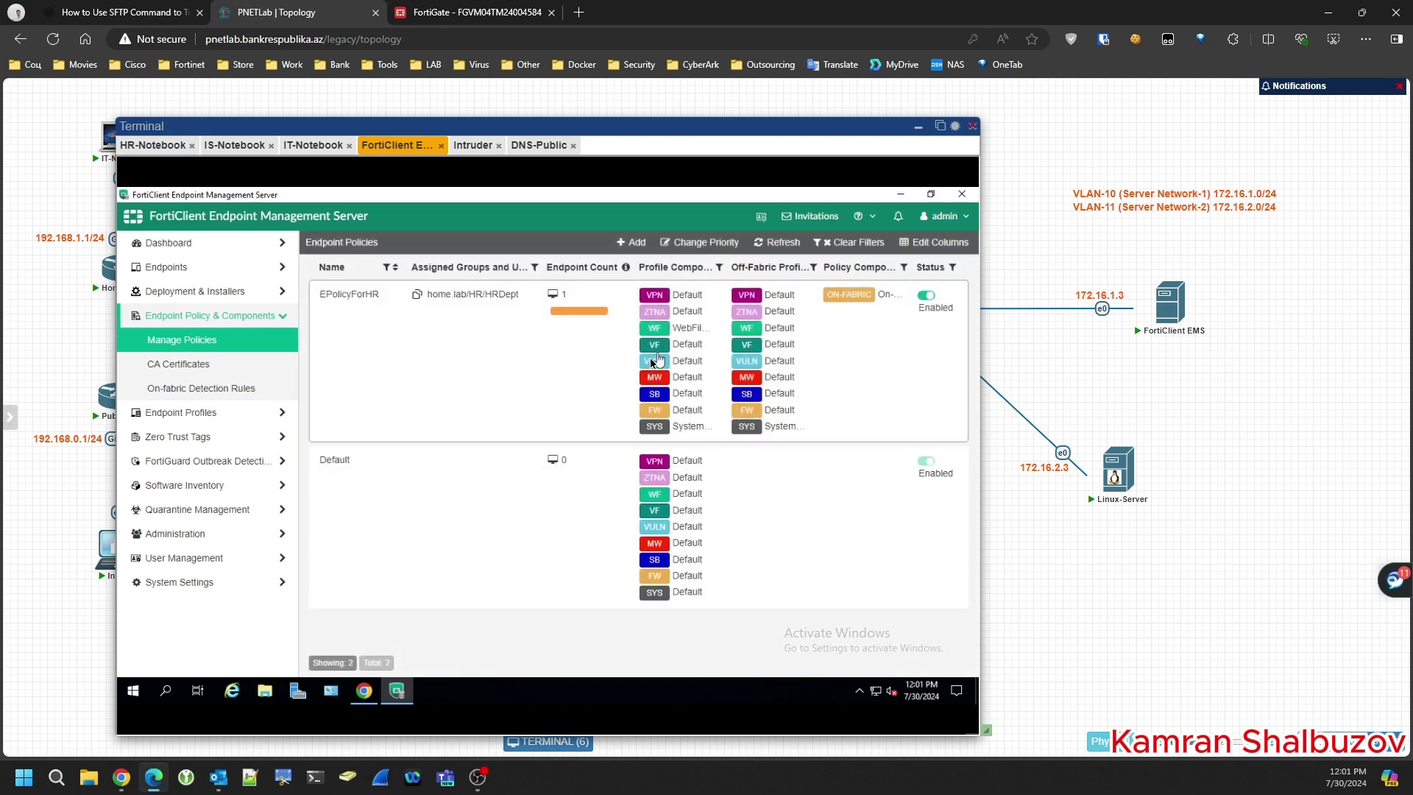
- Show the All Endpoints list, where HR-PC at 10.25.3.10 is Out-Of-Sync
left_click(147, 277)
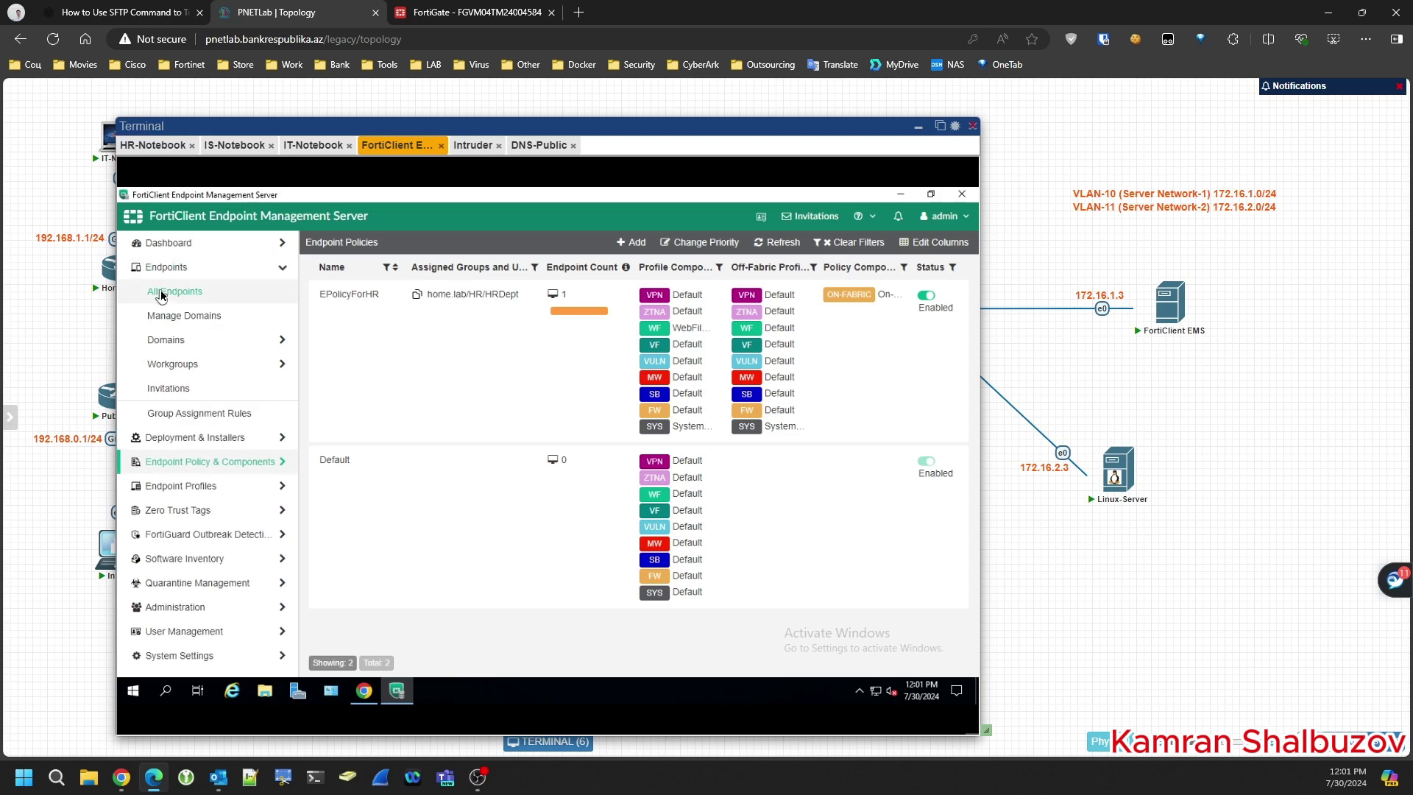
left_click(162, 293)
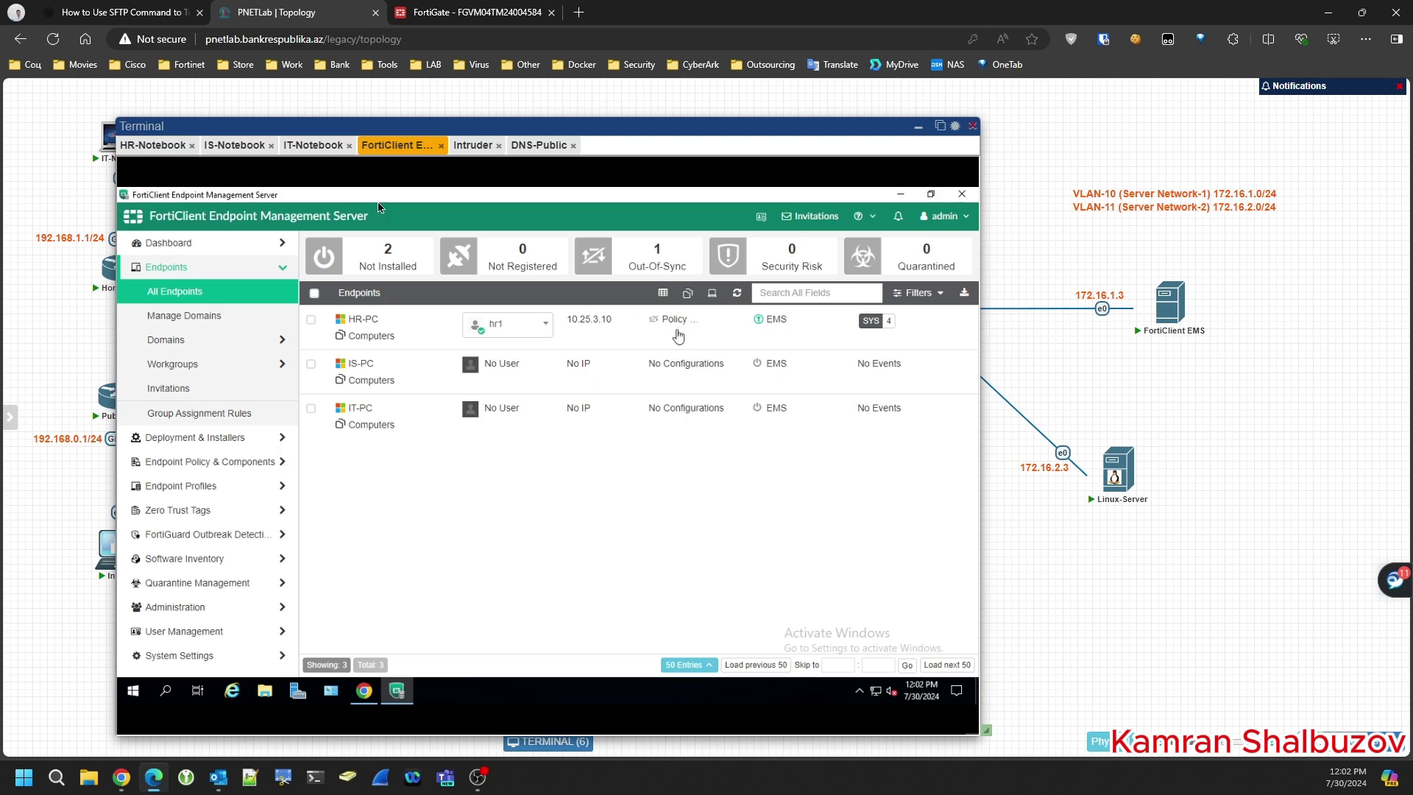
- On HR-Notebook, dismiss the password prompt and view the managing EMS server details
left_click(157, 147)
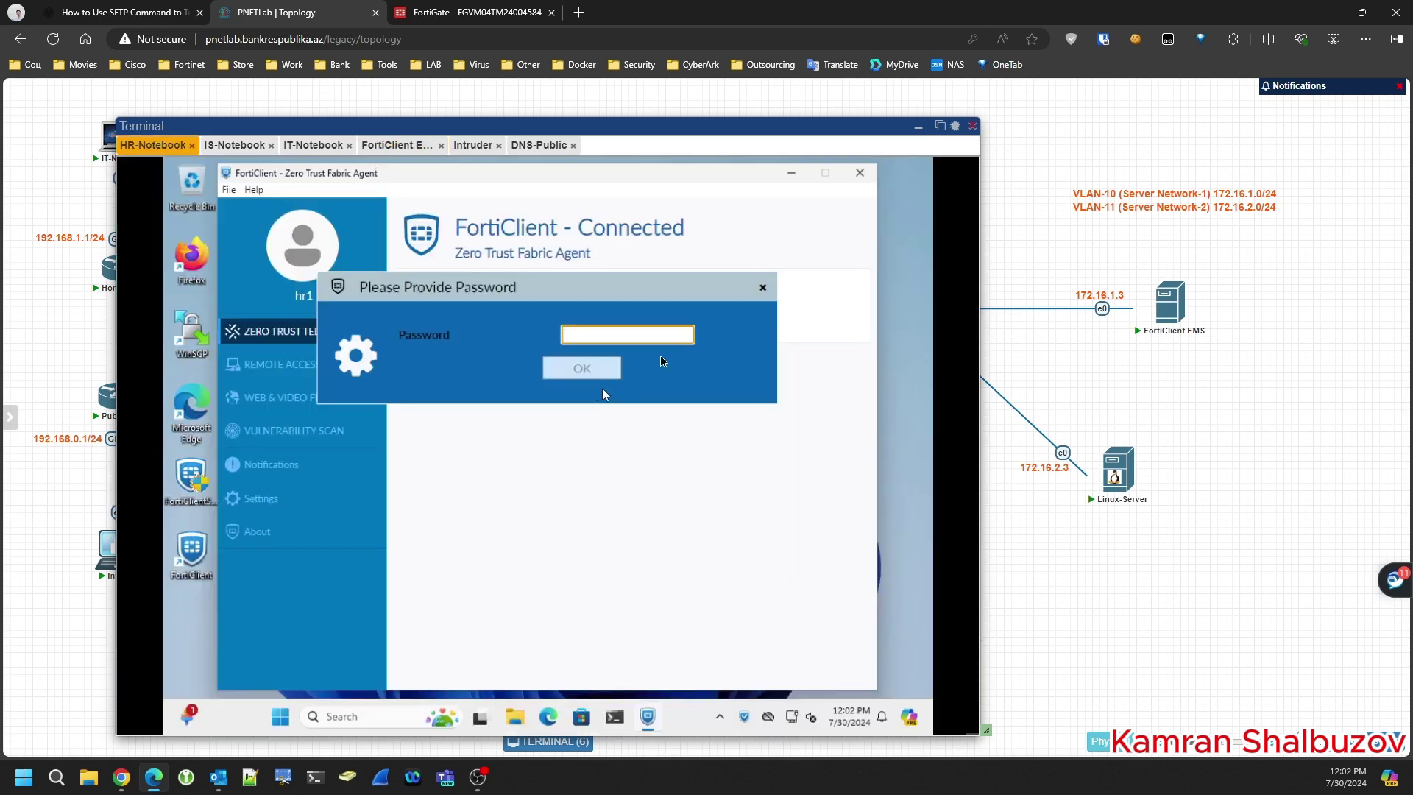
left_click(762, 288)
left_click(302, 401)
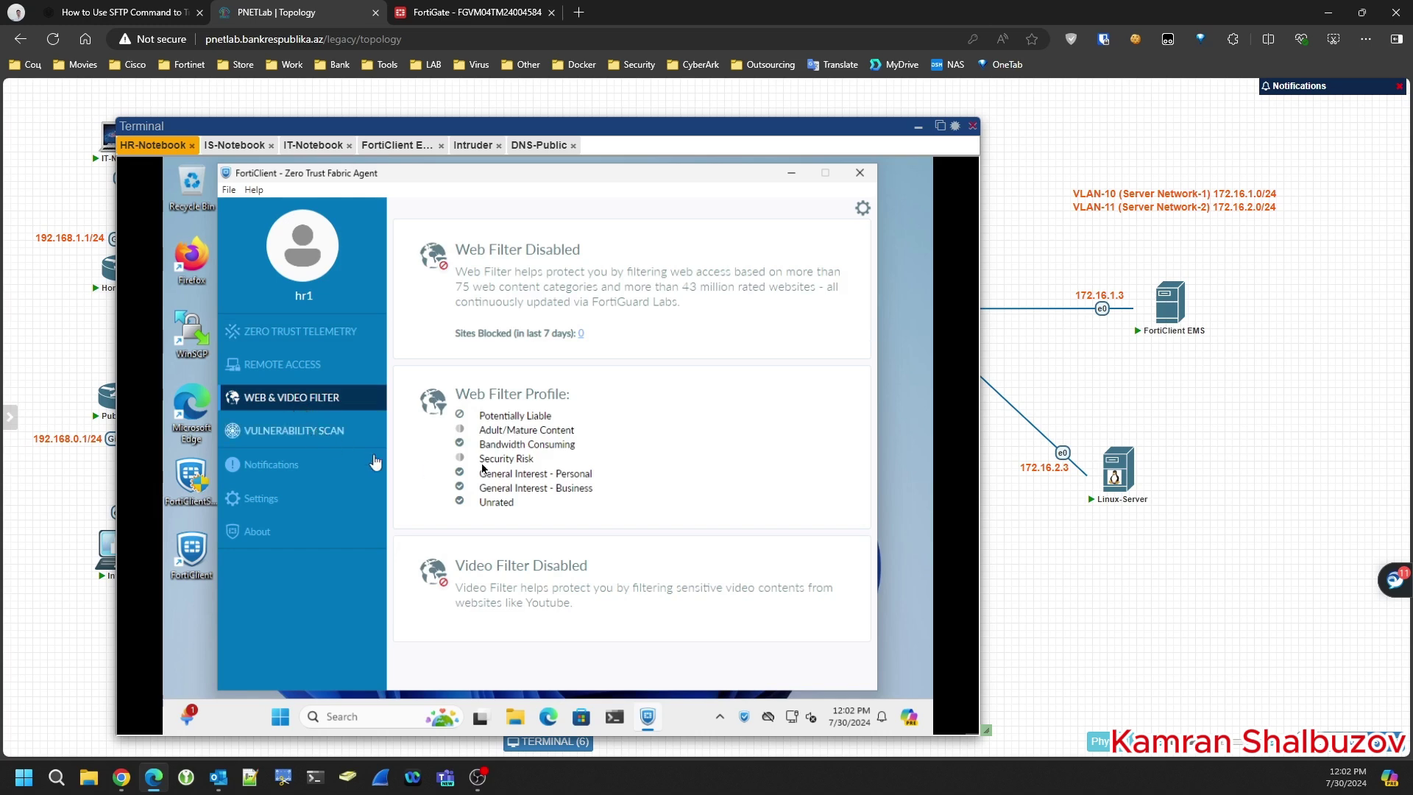
left_click(301, 332)
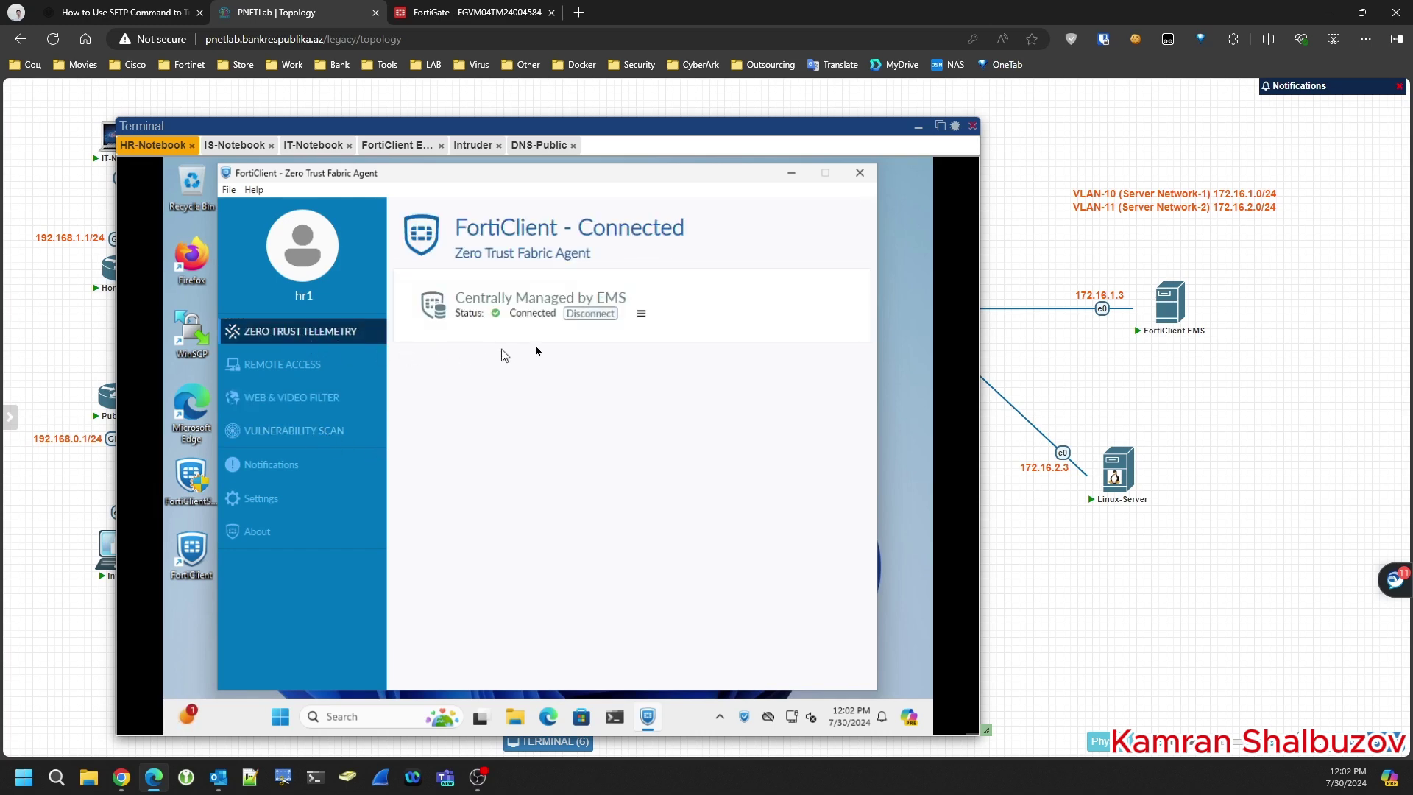
left_click(641, 313)
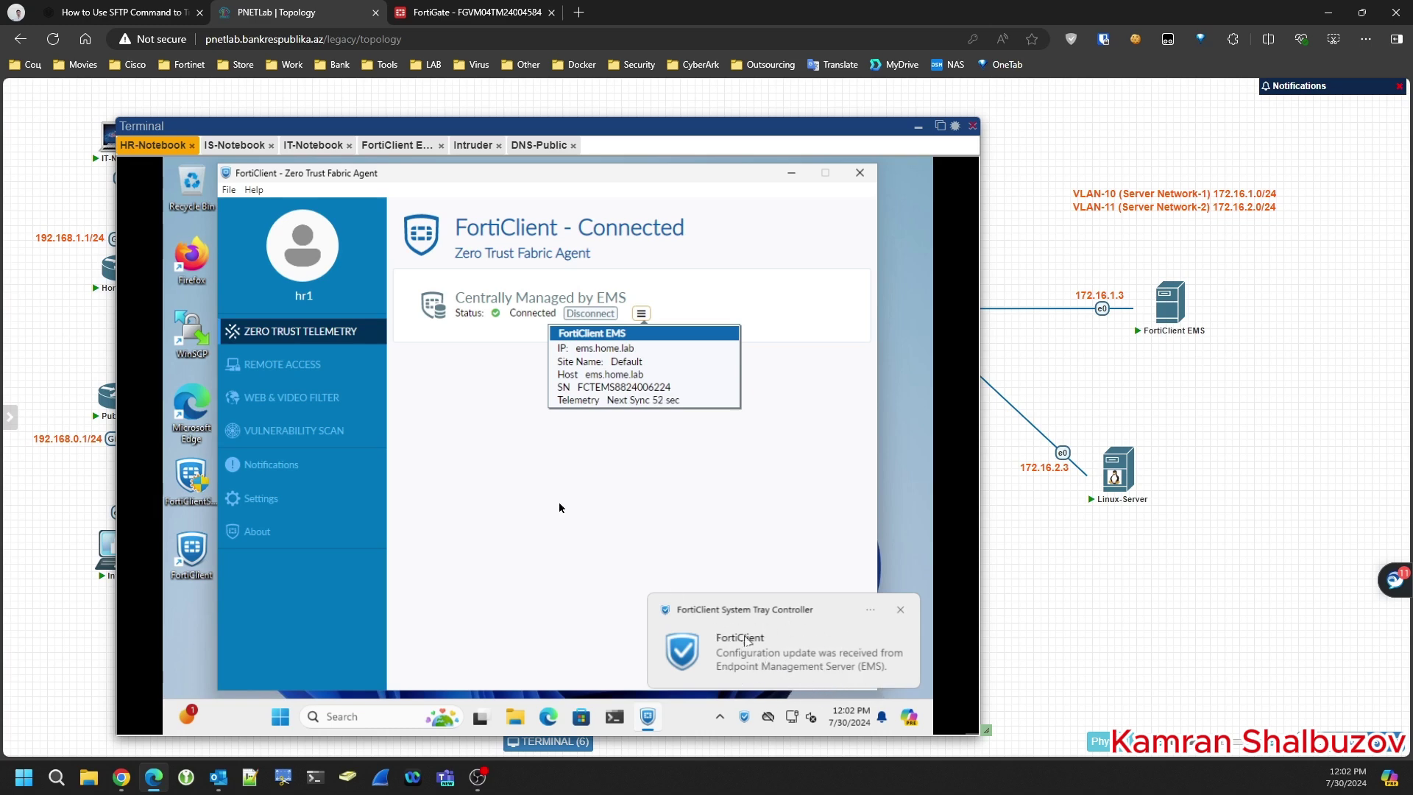
- Confirm Web & Video Filter shows Web Filter Disabled, then close FortiClient
left_click(289, 405)
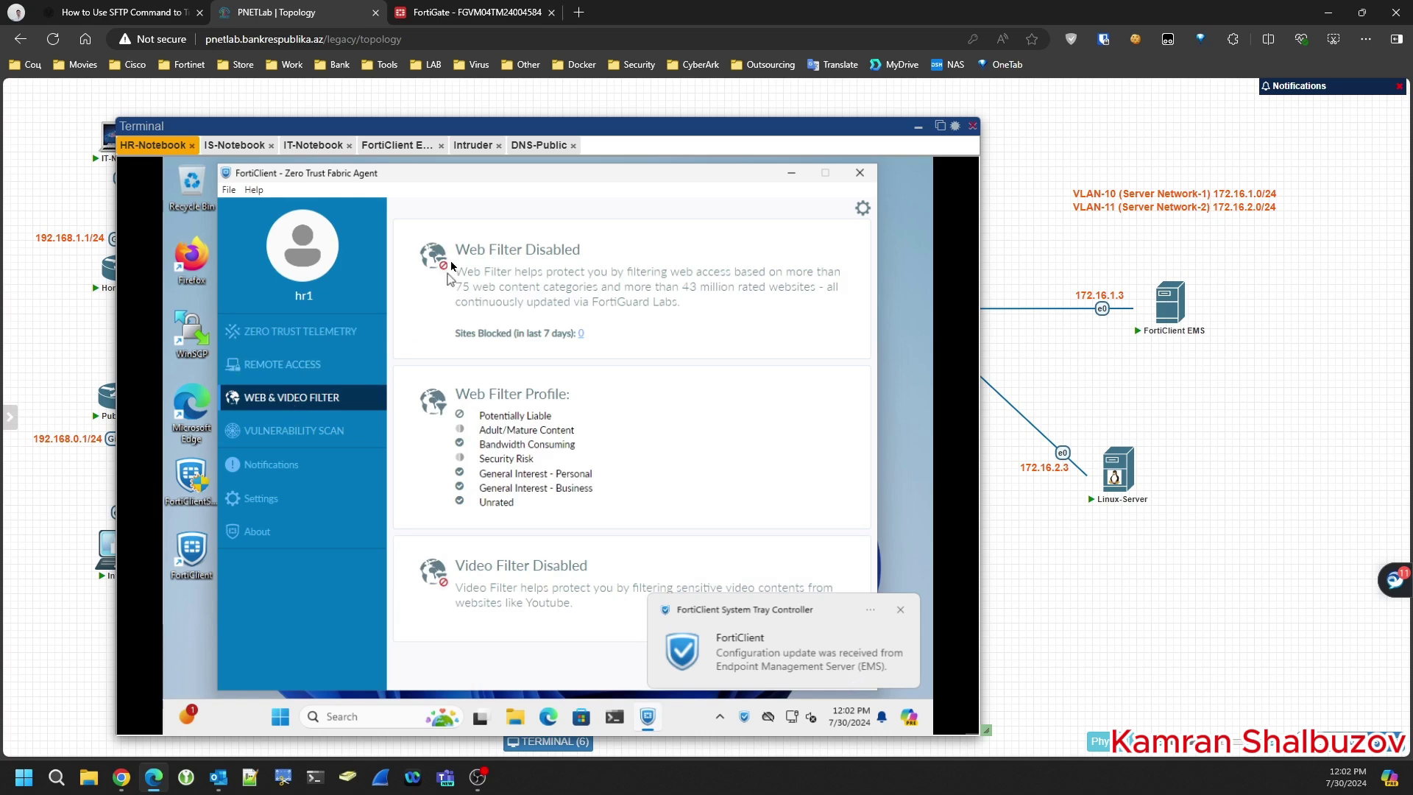
left_click_drag(457, 250, 616, 250)
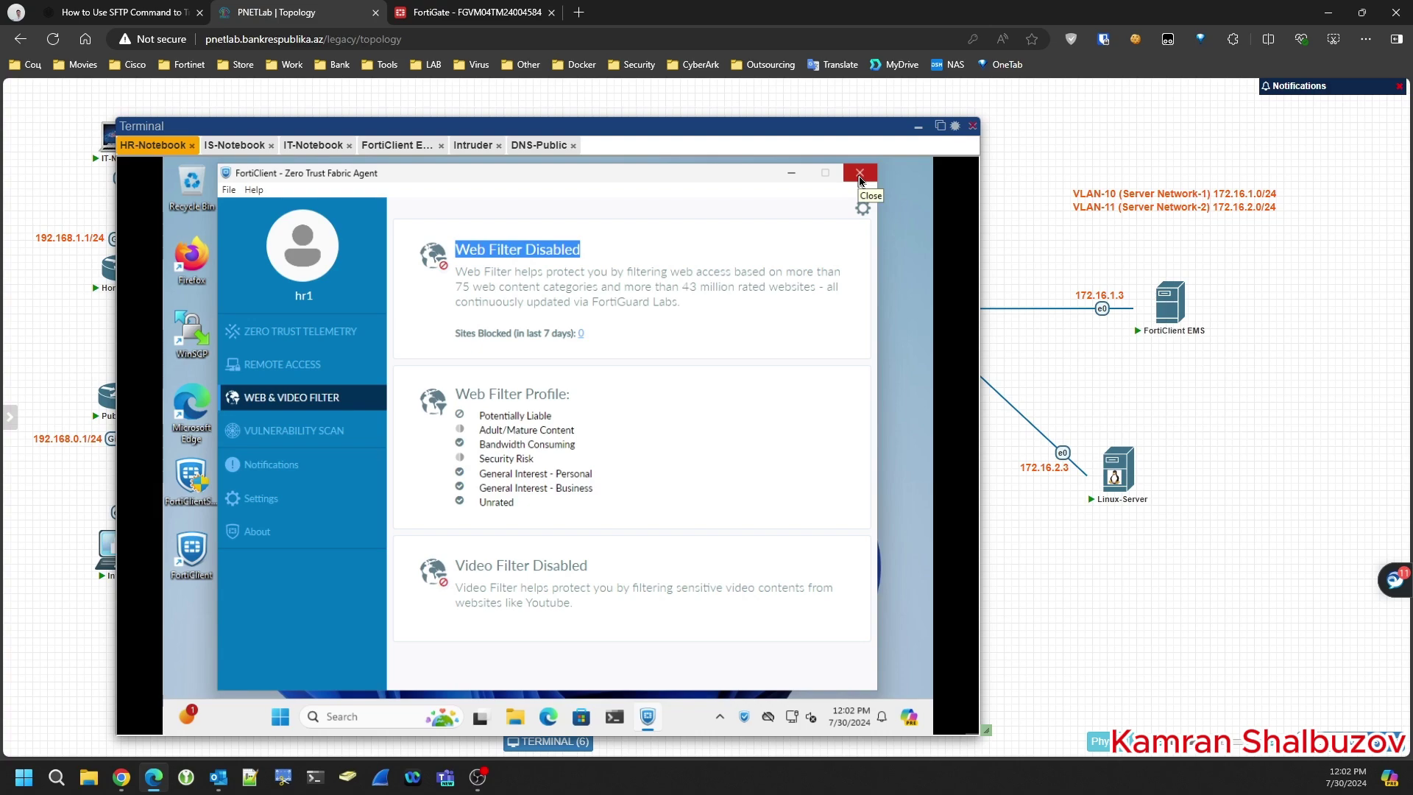
left_click(859, 175)
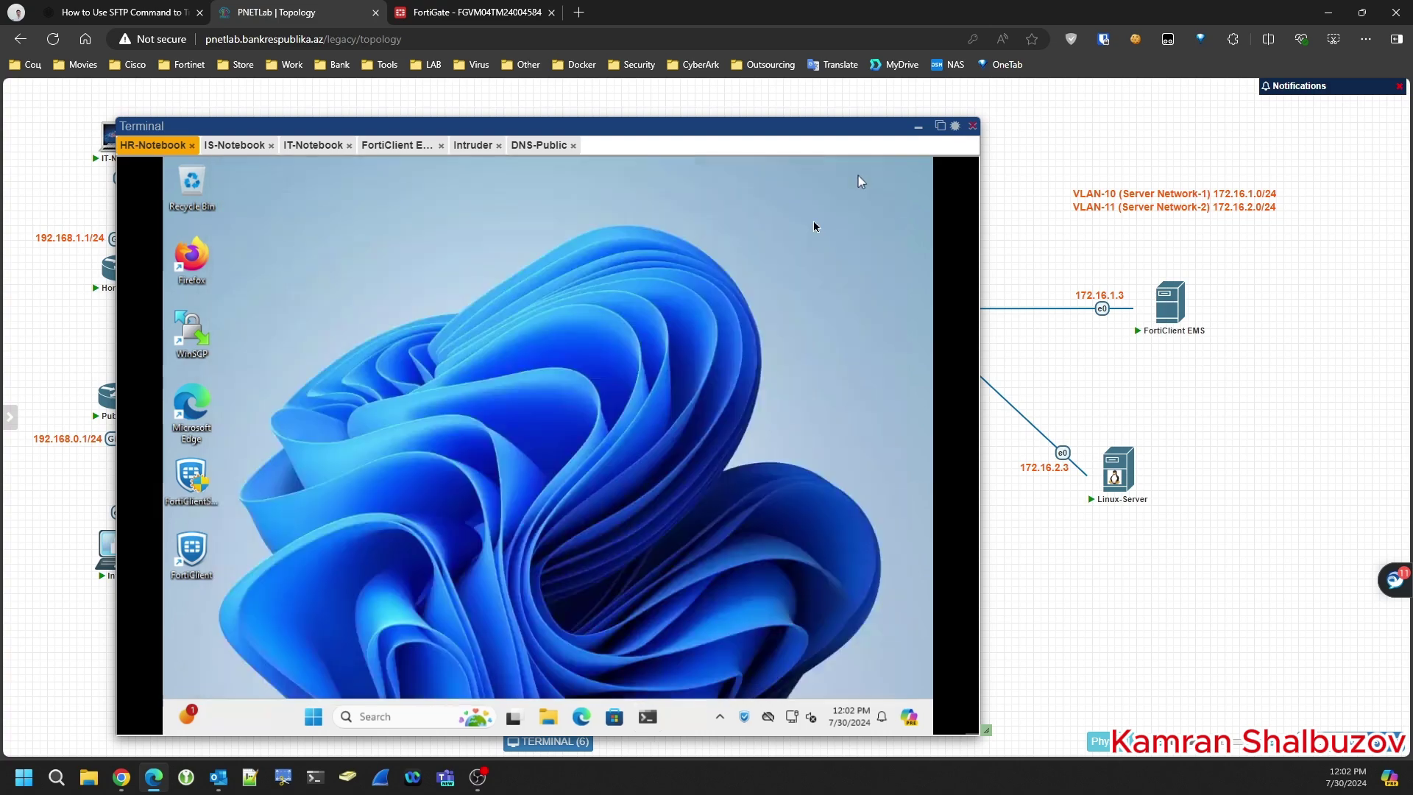
- Launch Edge and finish first-run setup without sync or import, choosing the dark theme
left_click(583, 718)
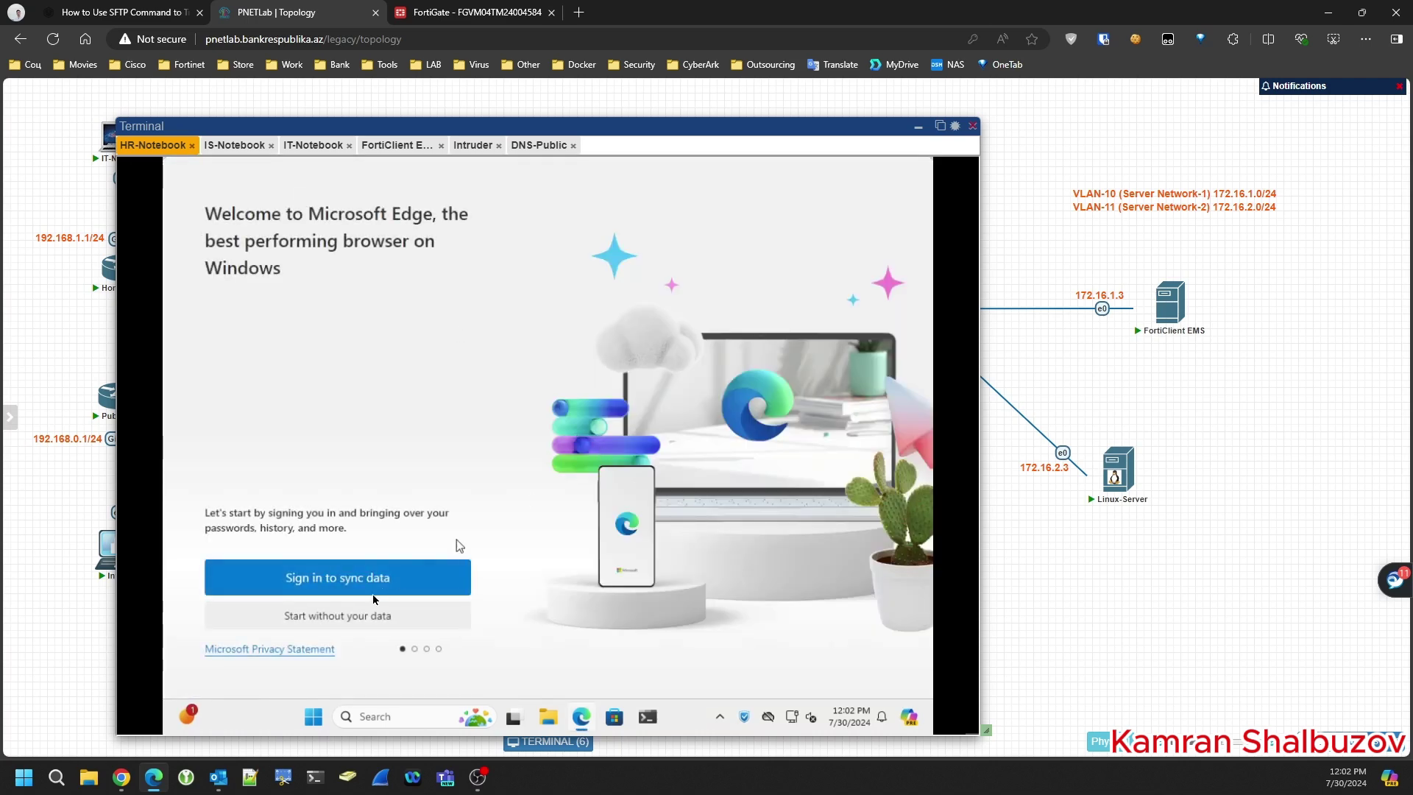
left_click(363, 617)
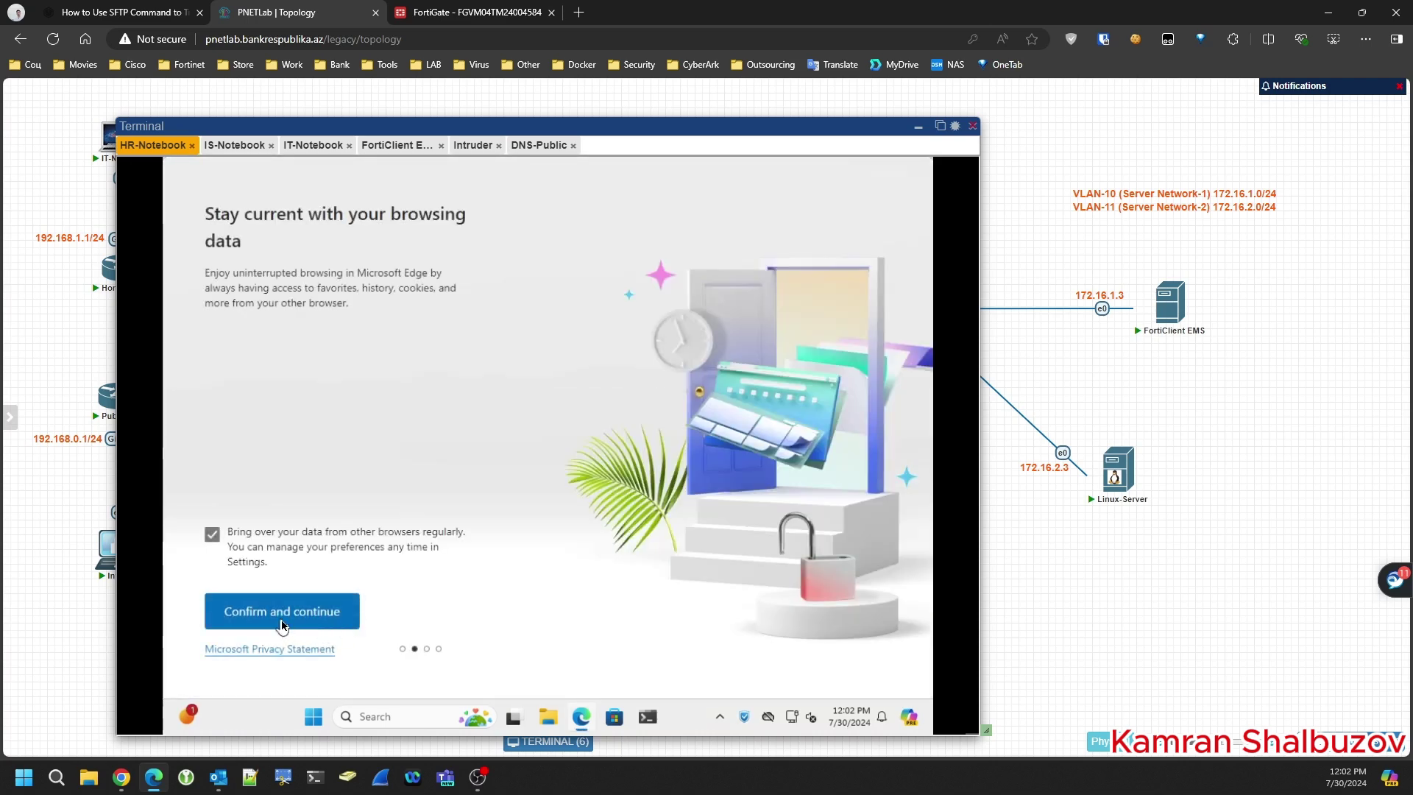
left_click(282, 625)
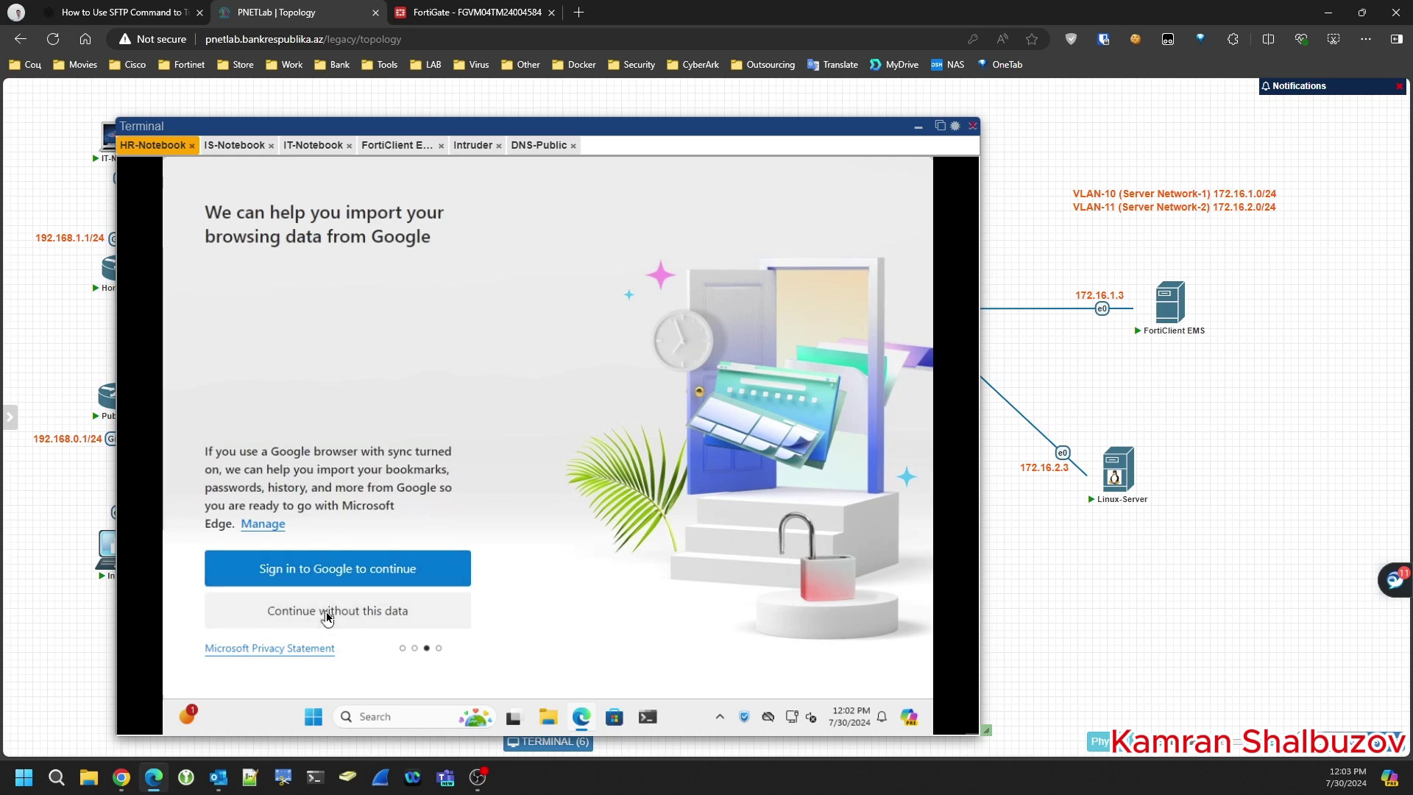
left_click(328, 616)
left_click(277, 617)
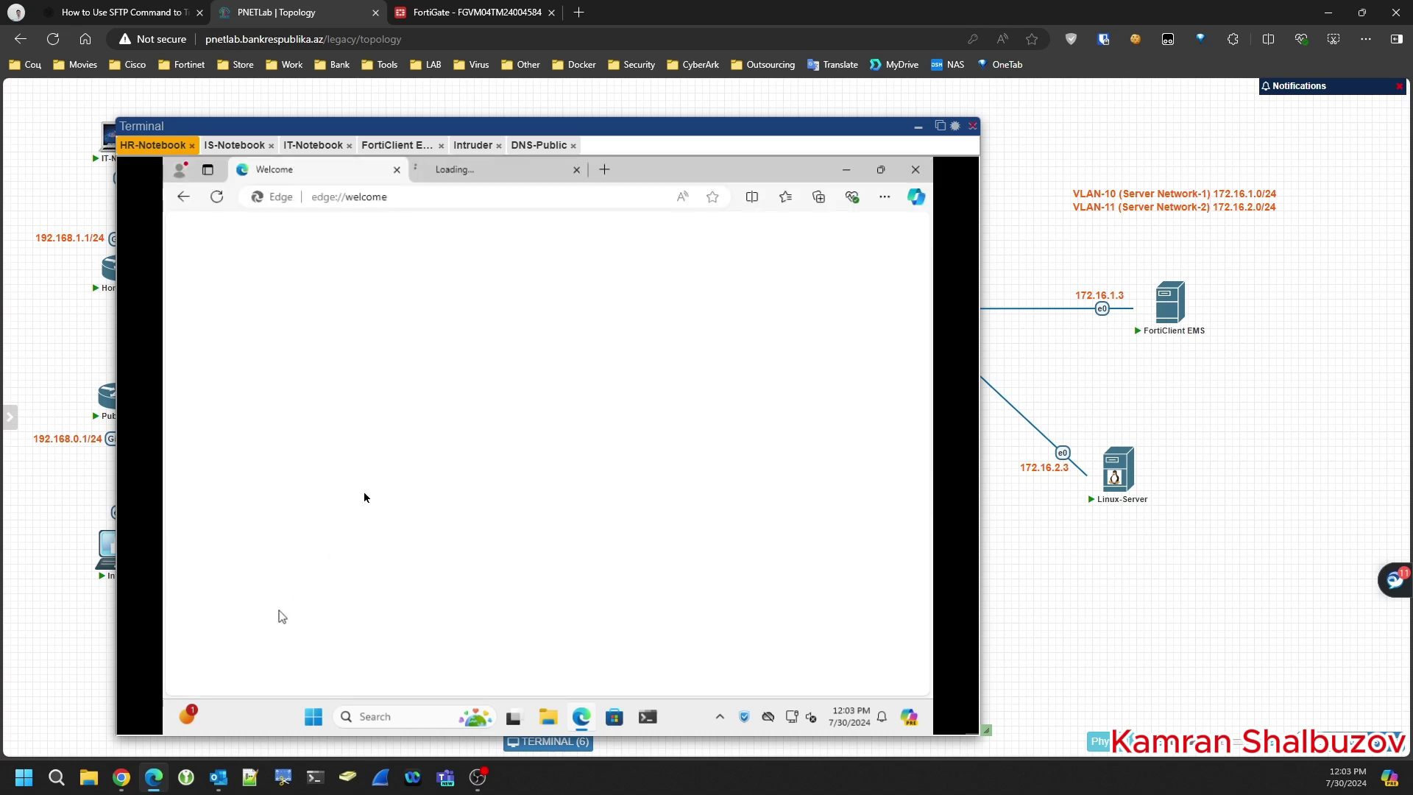
left_click(708, 300)
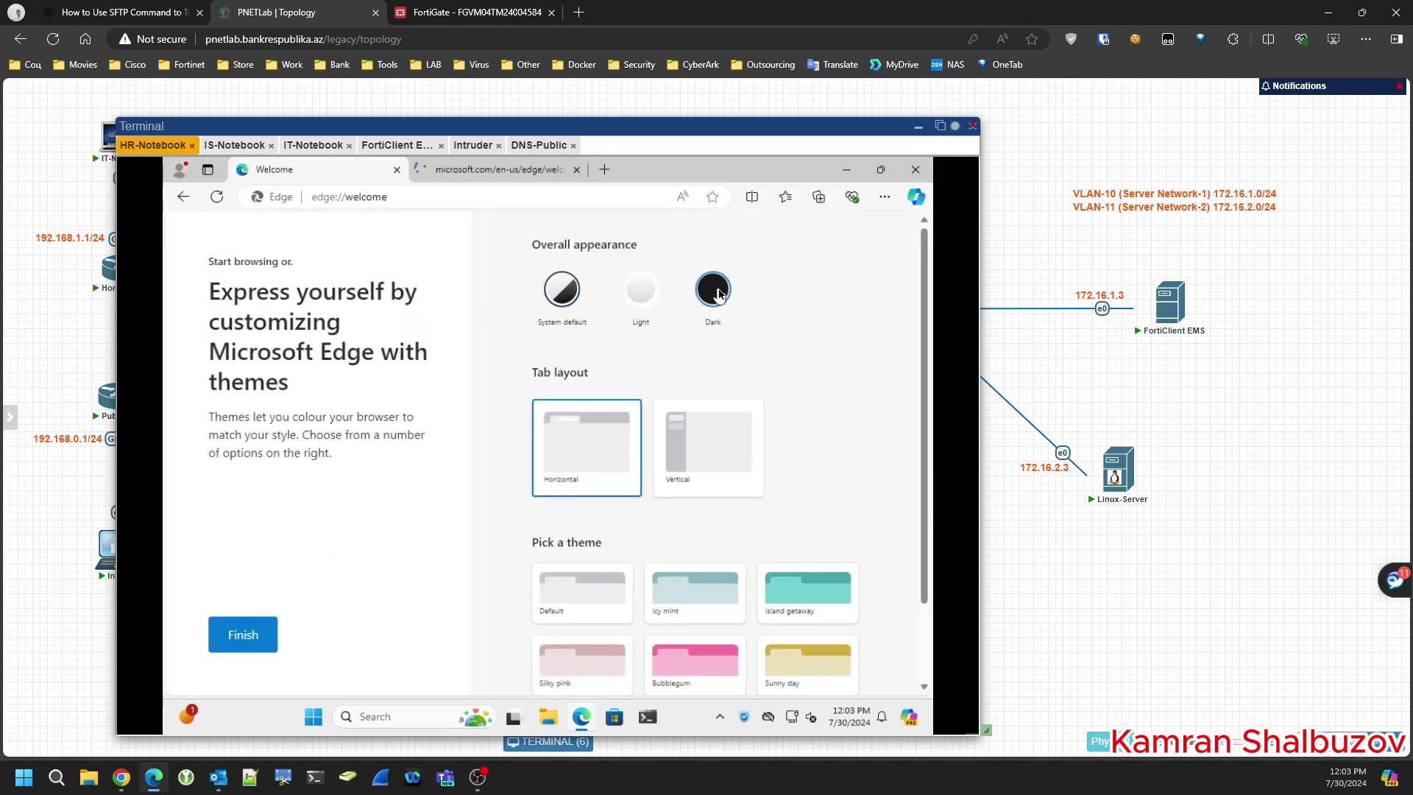
left_click(397, 169)
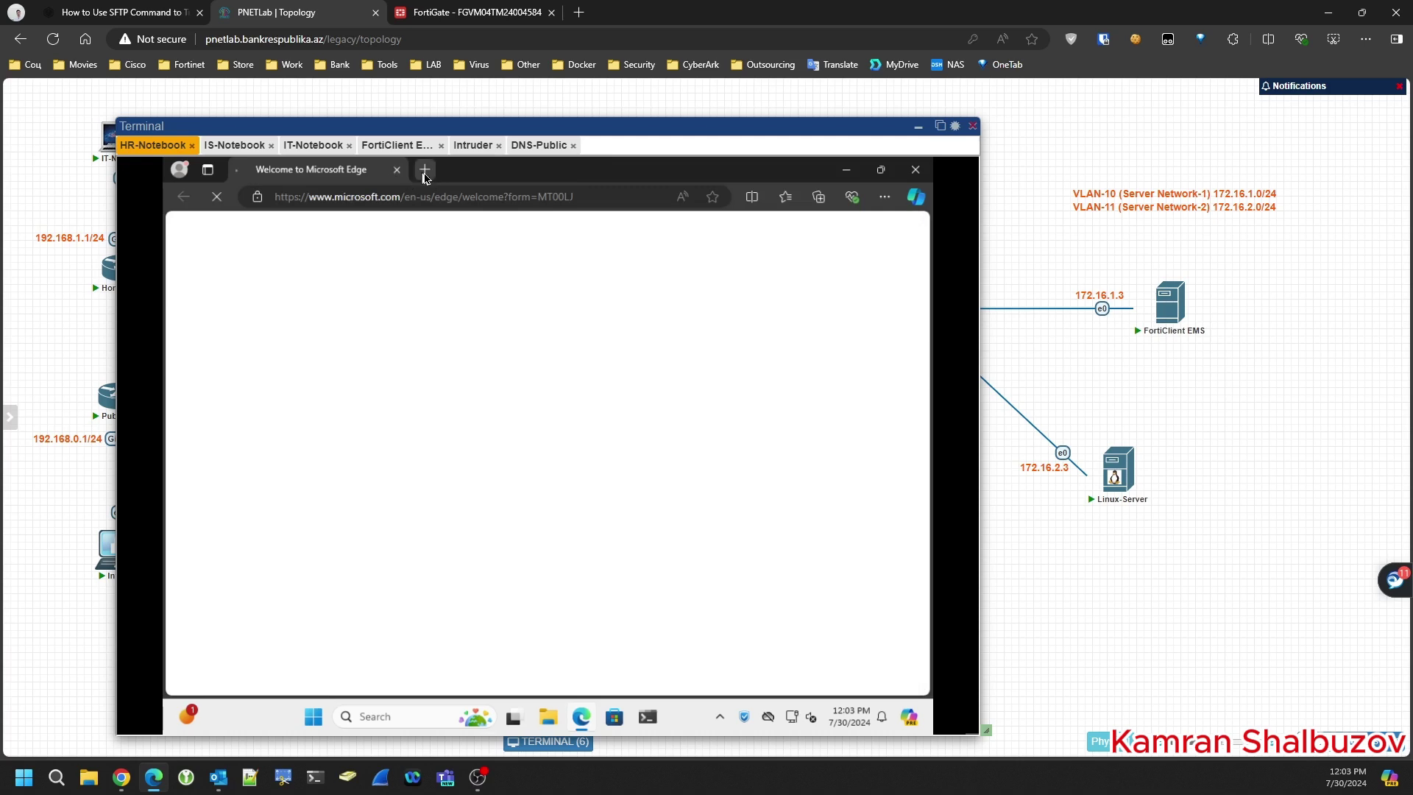
- Load day.az in a new tab, accepting the privacy consent, then return to EMS
left_click(425, 169)
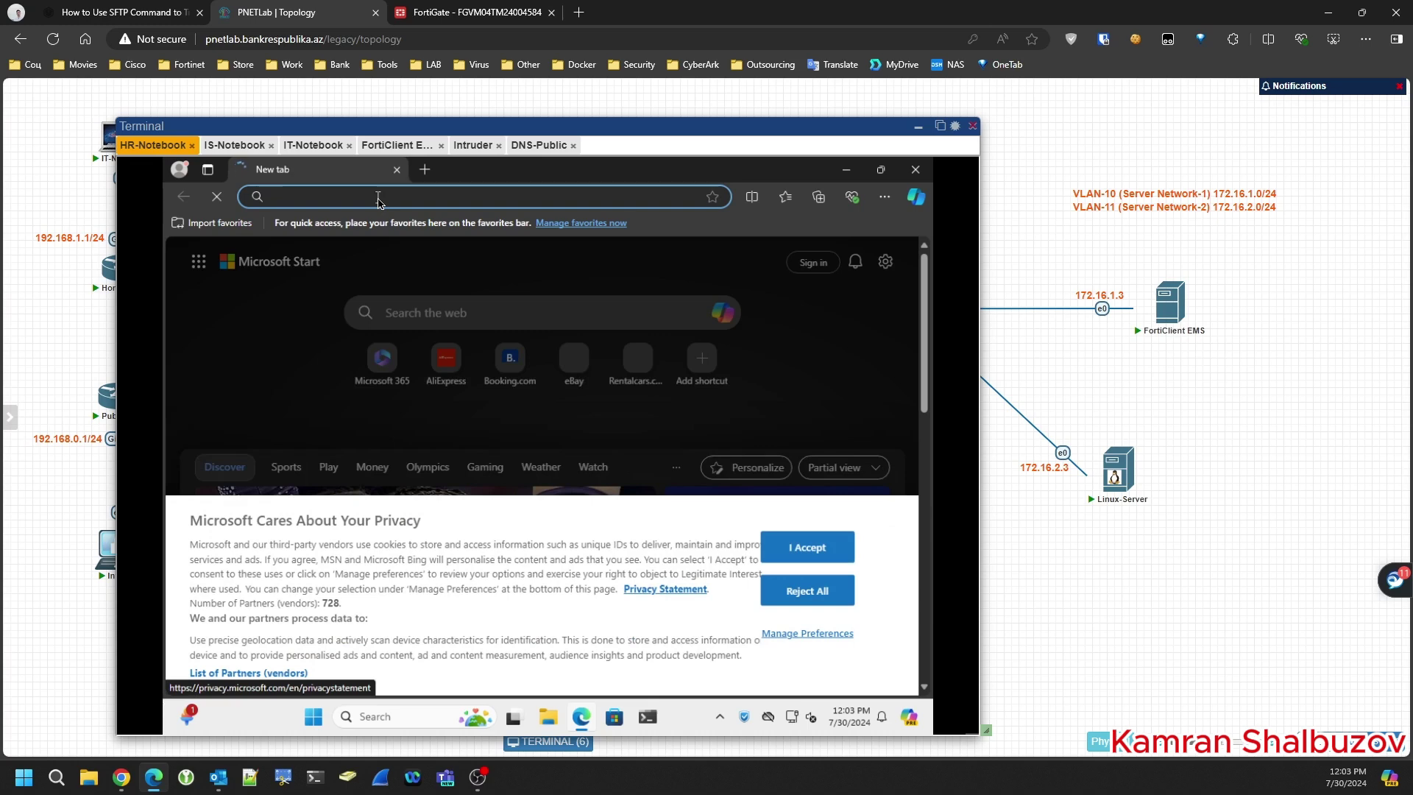
type("day.az")
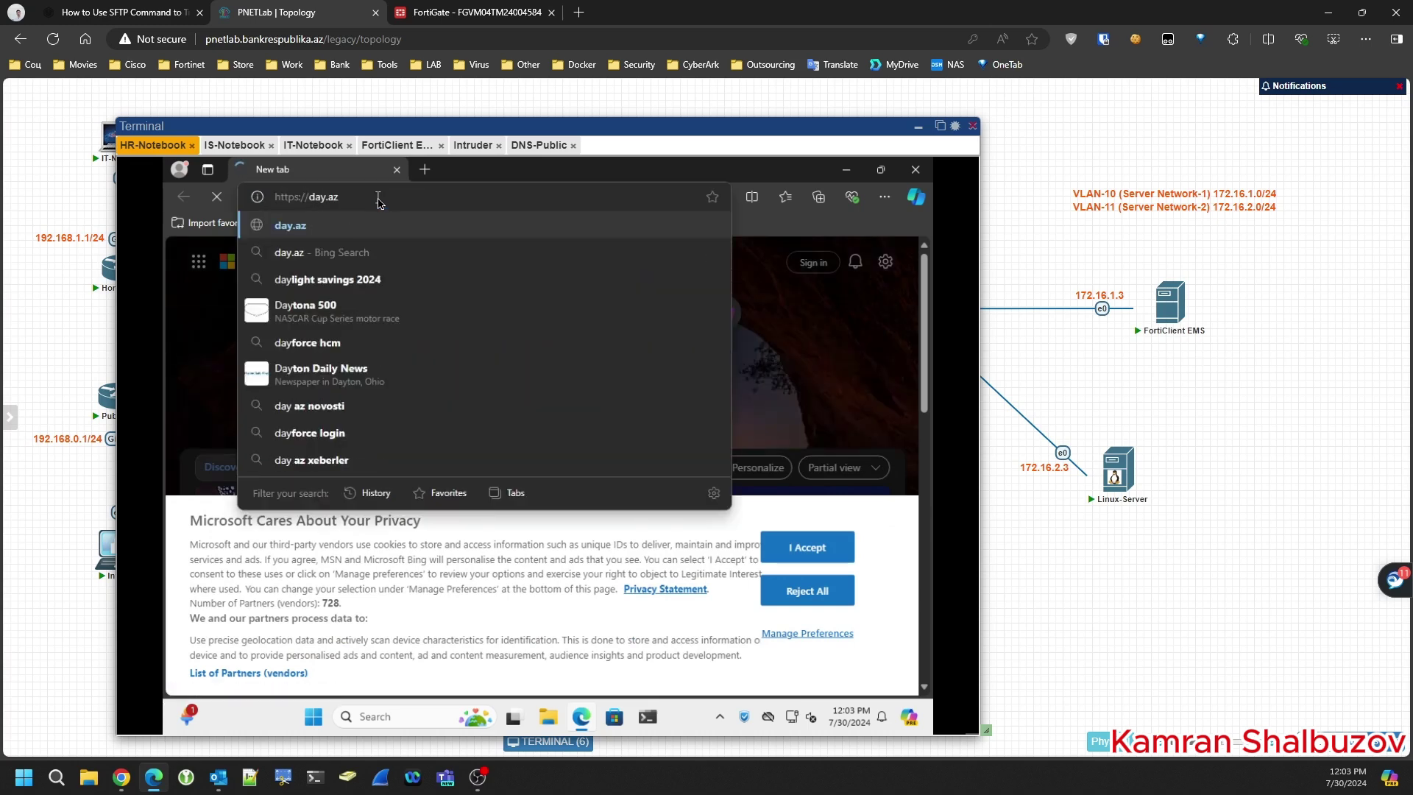
key("Return")
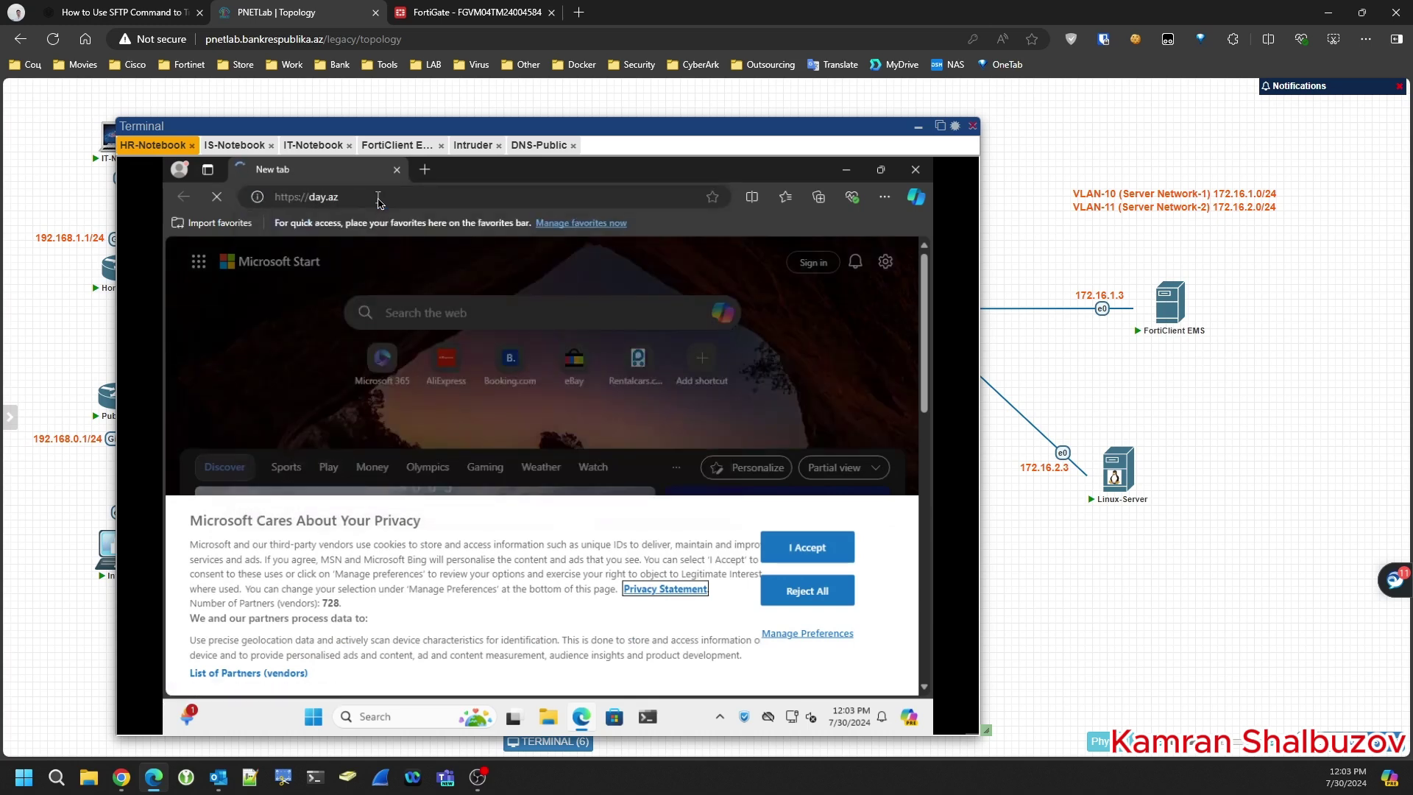
left_click(820, 554)
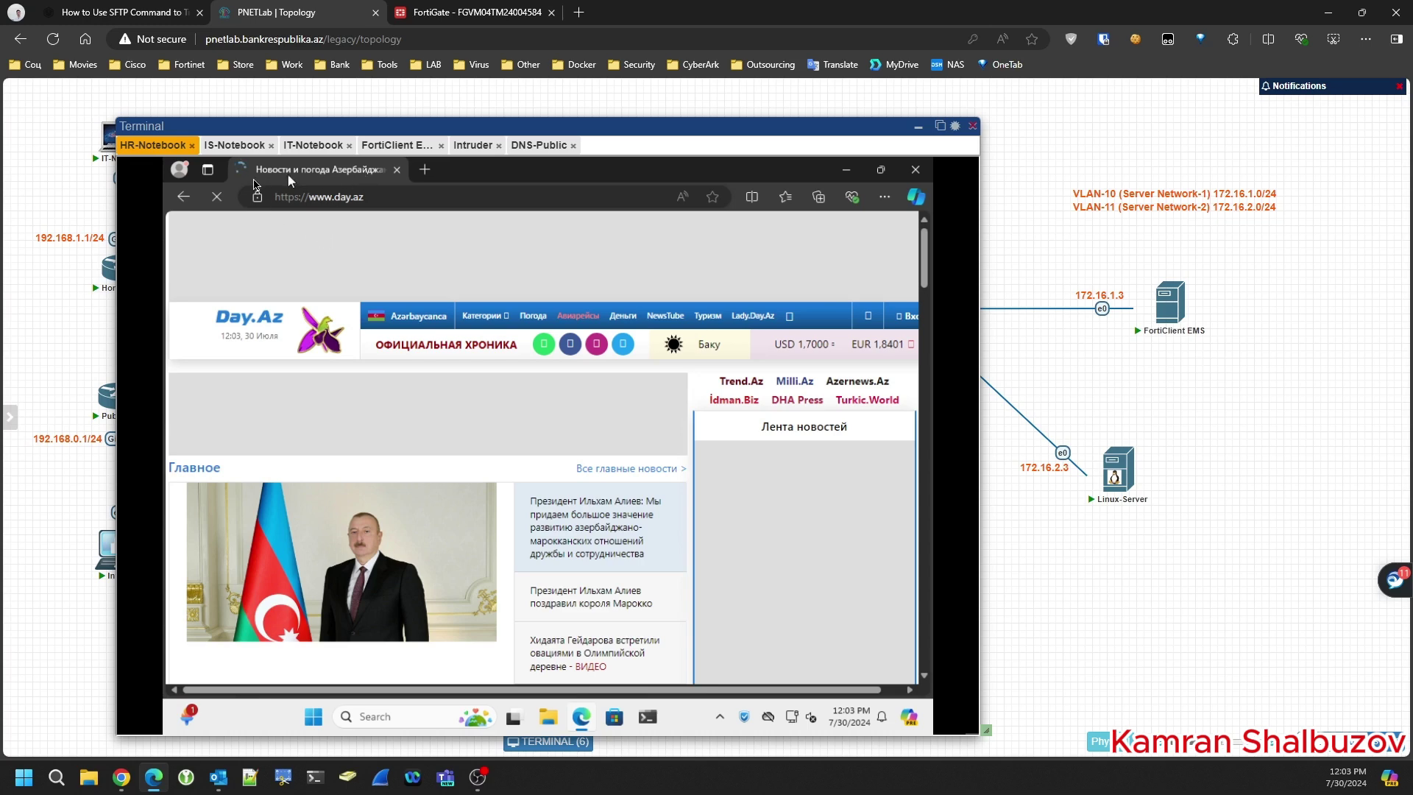
left_click(654, 218)
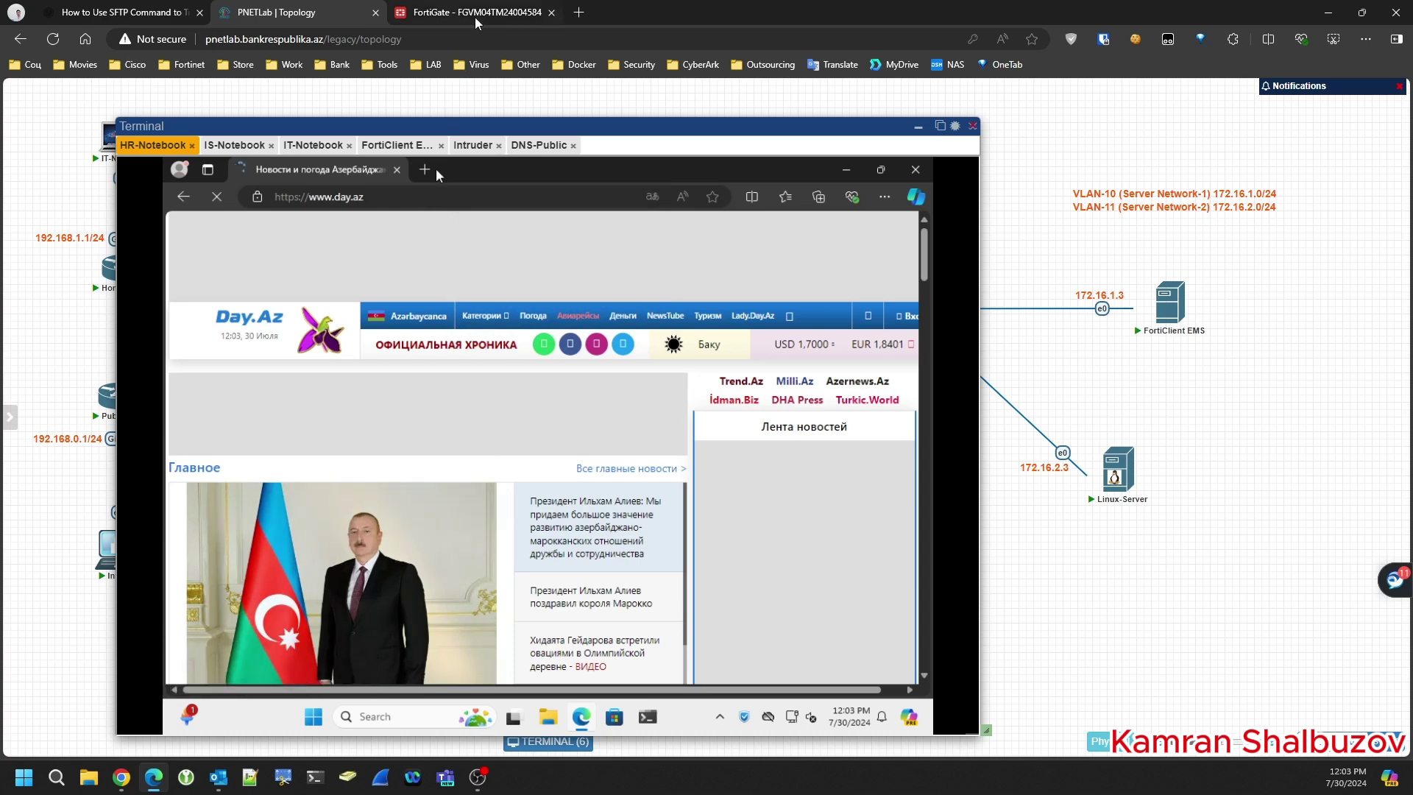
left_click(411, 147)
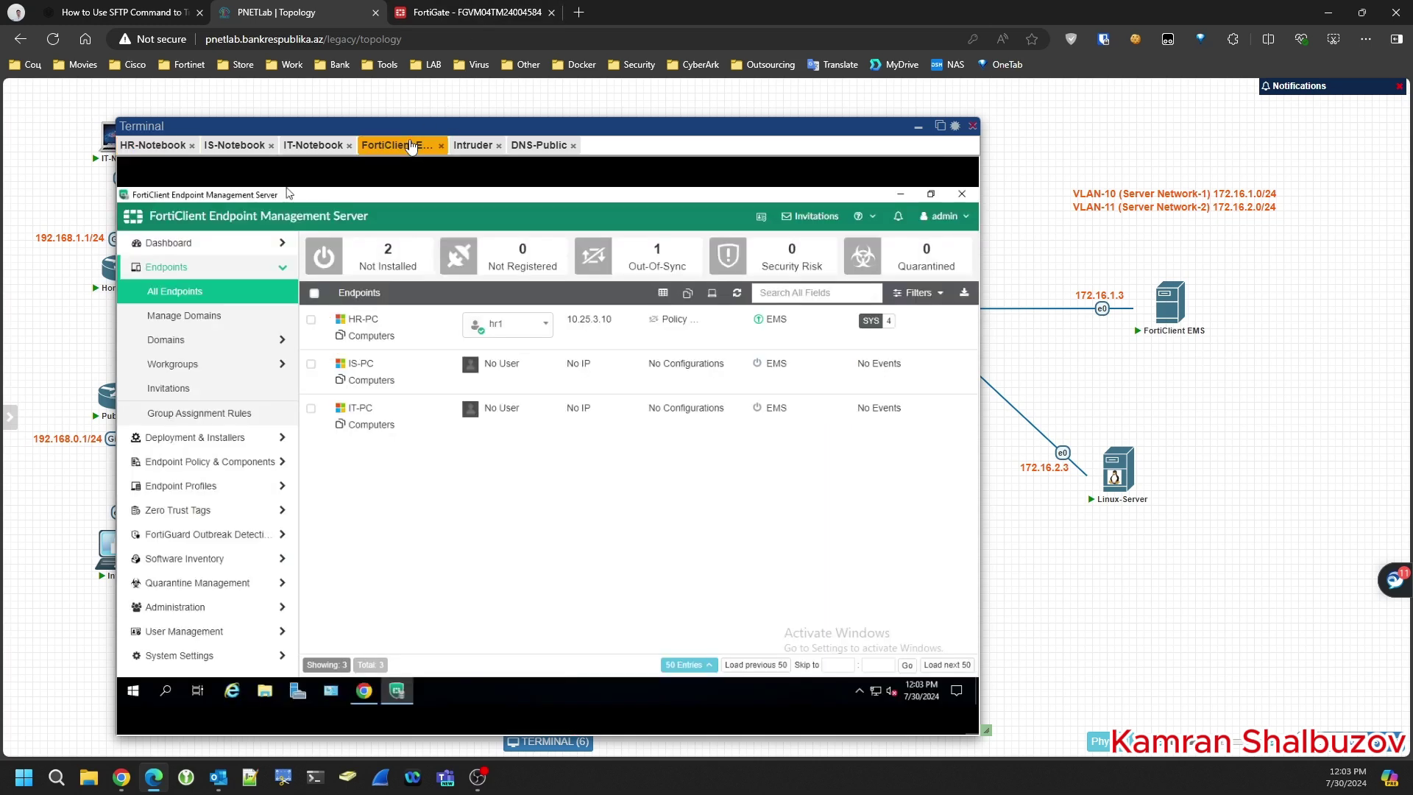
- Edit WebFilterForHR and add a Simple-type row to the exclusion list
left_click(184, 487)
left_click(184, 412)
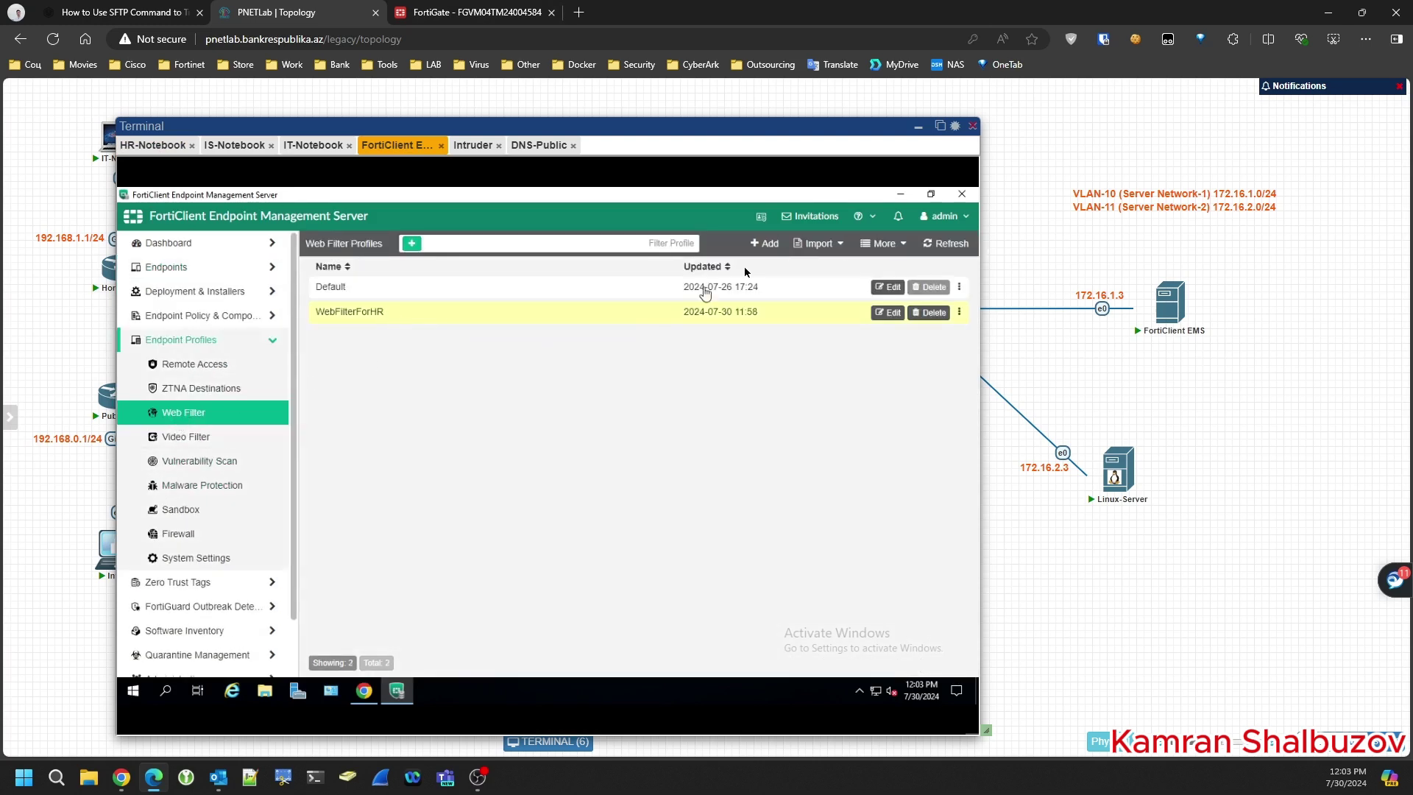
left_click(888, 315)
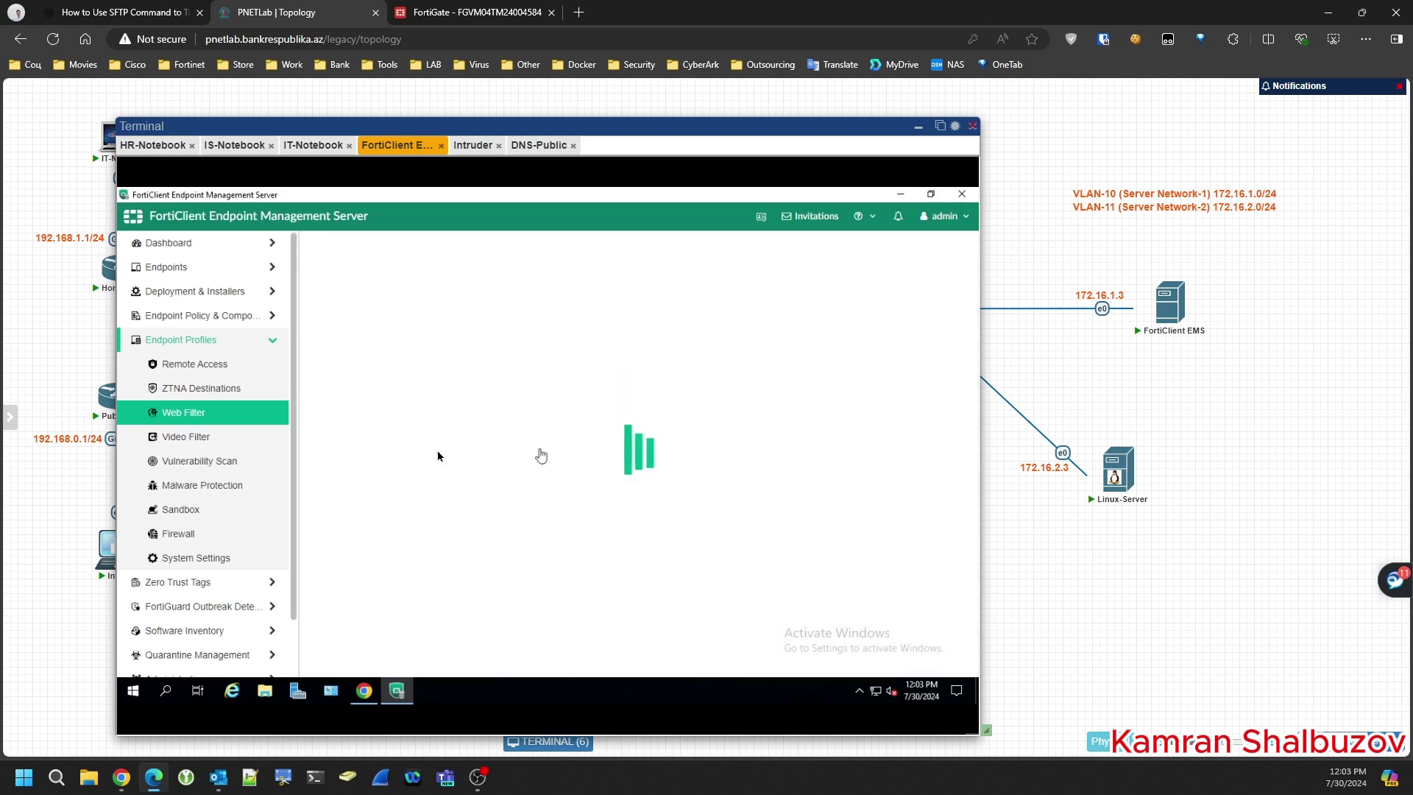
scroll(490, 423, "down", 3)
scroll(490, 422, "down", 5)
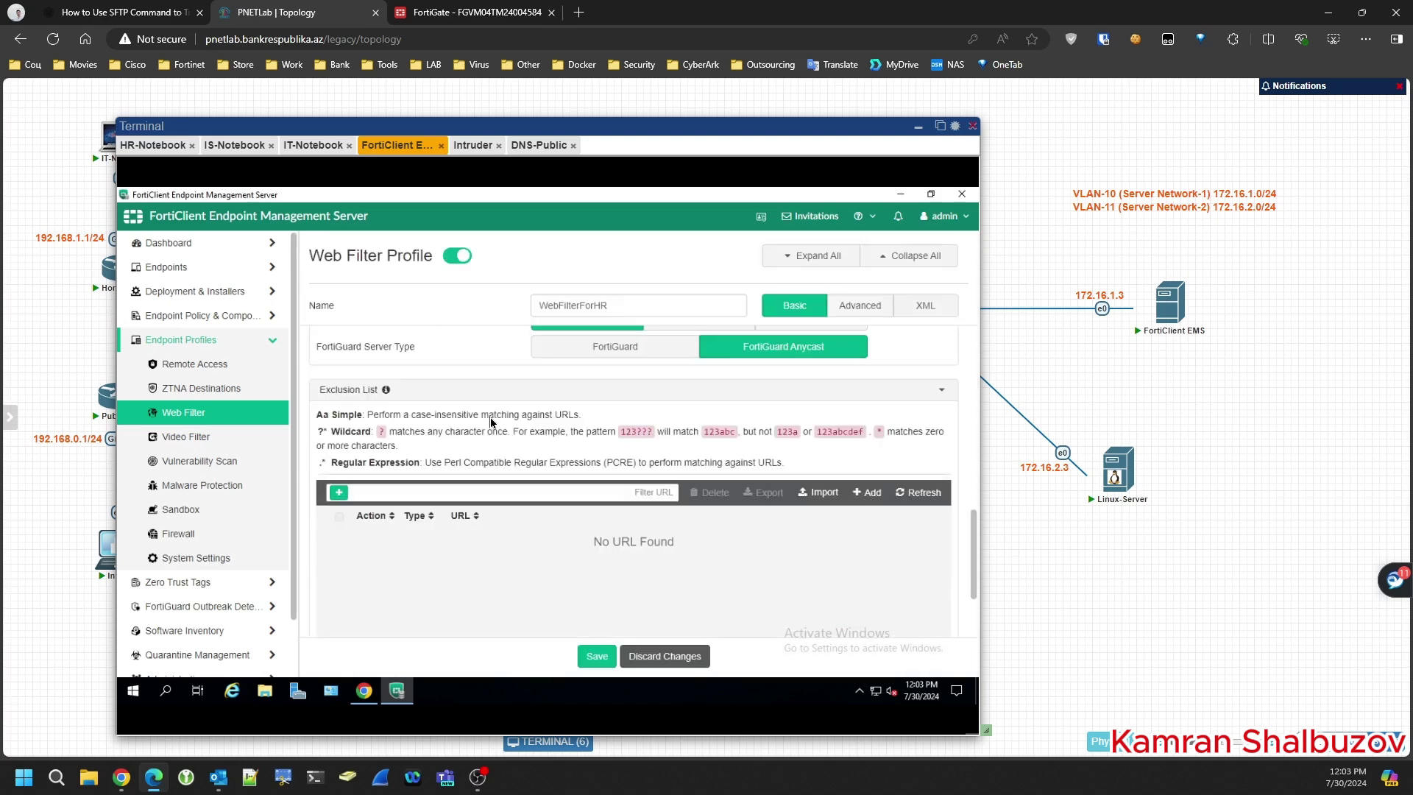
scroll(491, 422, "down", 1)
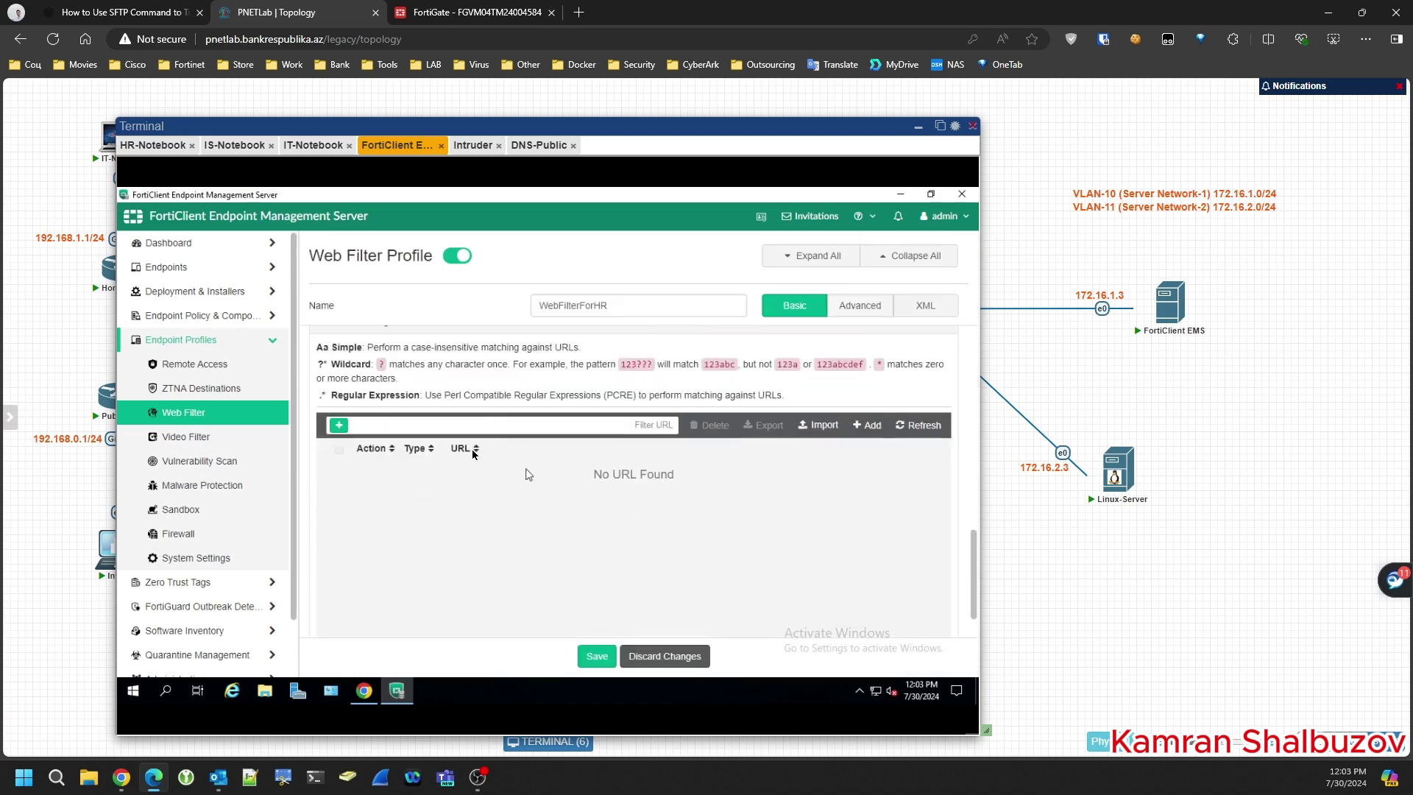
left_click(878, 429)
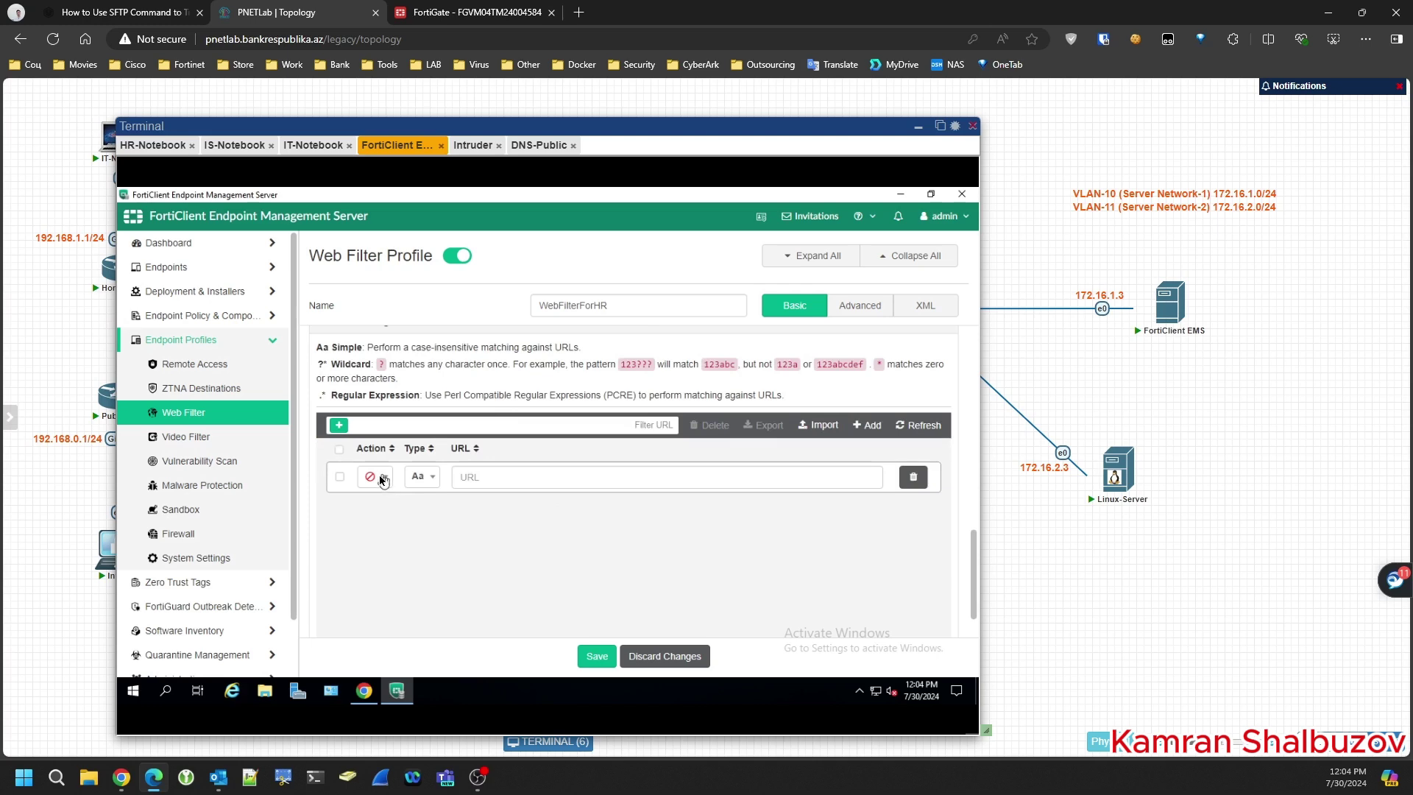
left_click(422, 478)
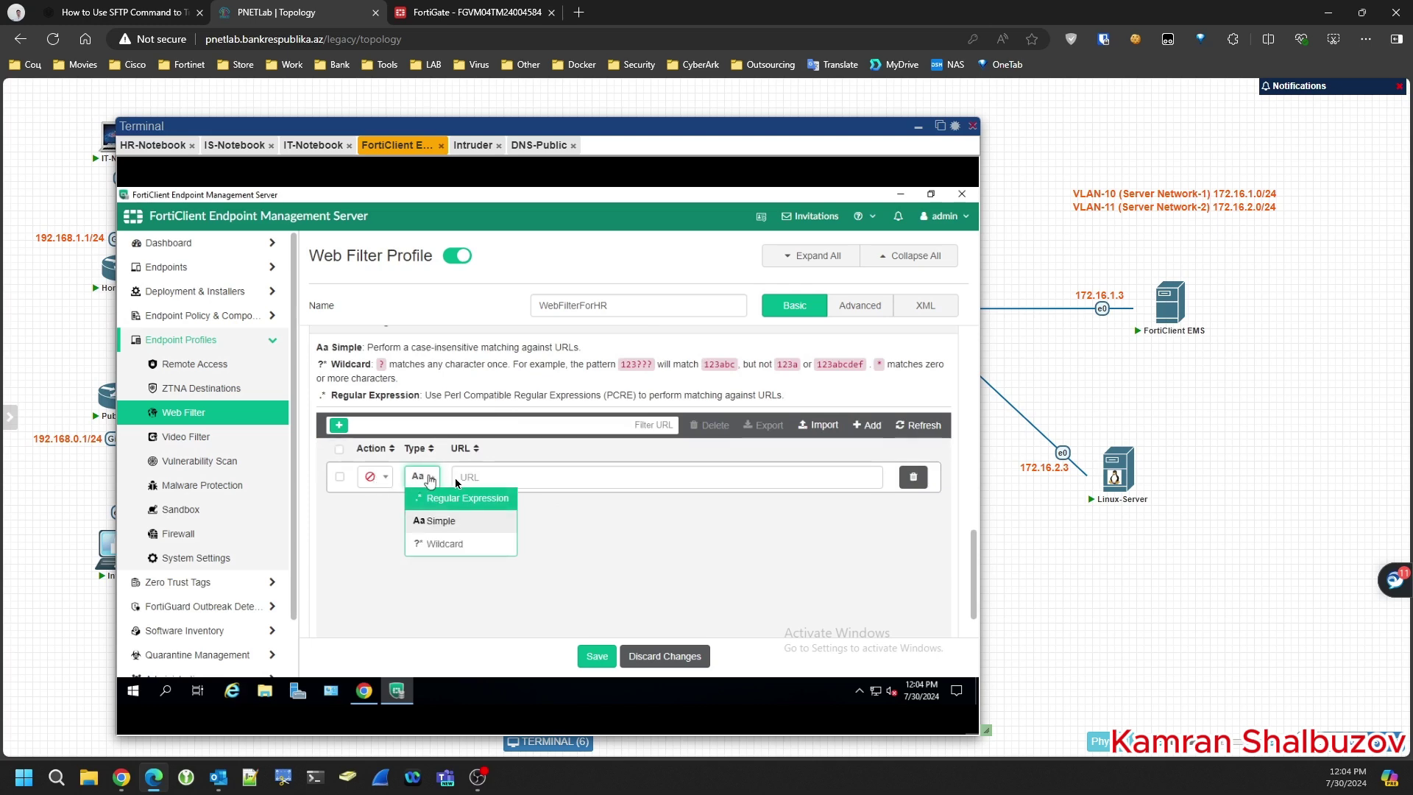
left_click(486, 479)
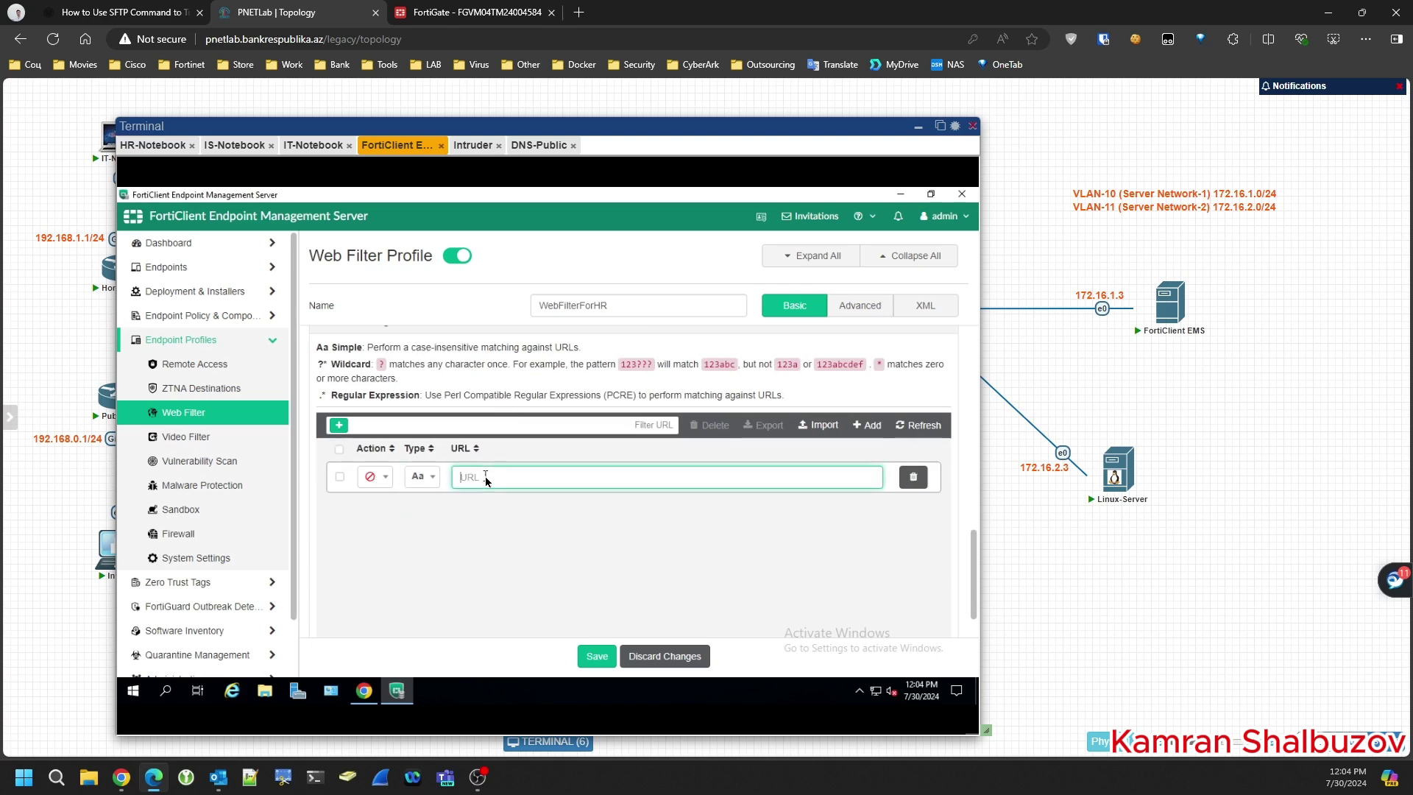
- Check the day.az page on HR-Notebook, then return to EMS and close the certificate window
left_click(364, 690)
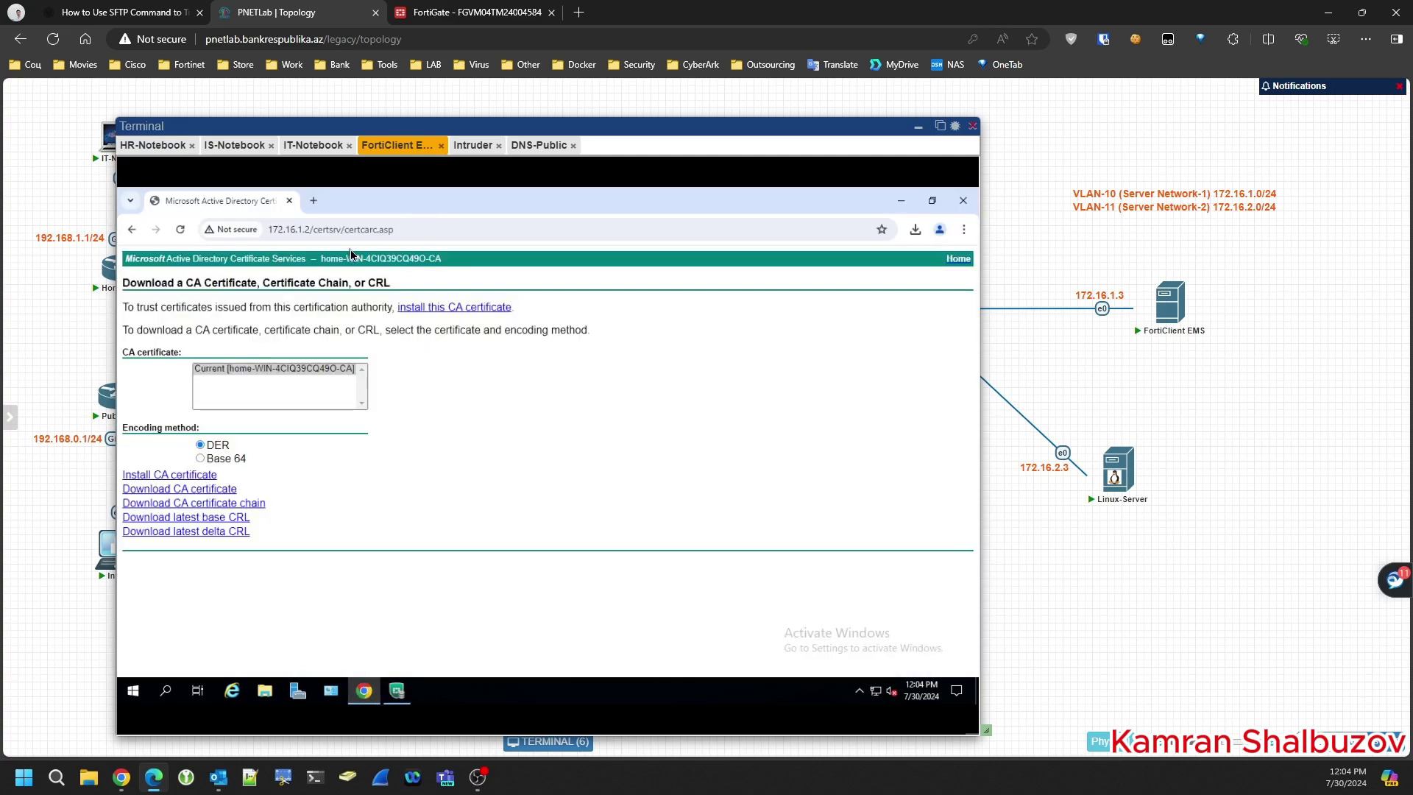
left_click(159, 147)
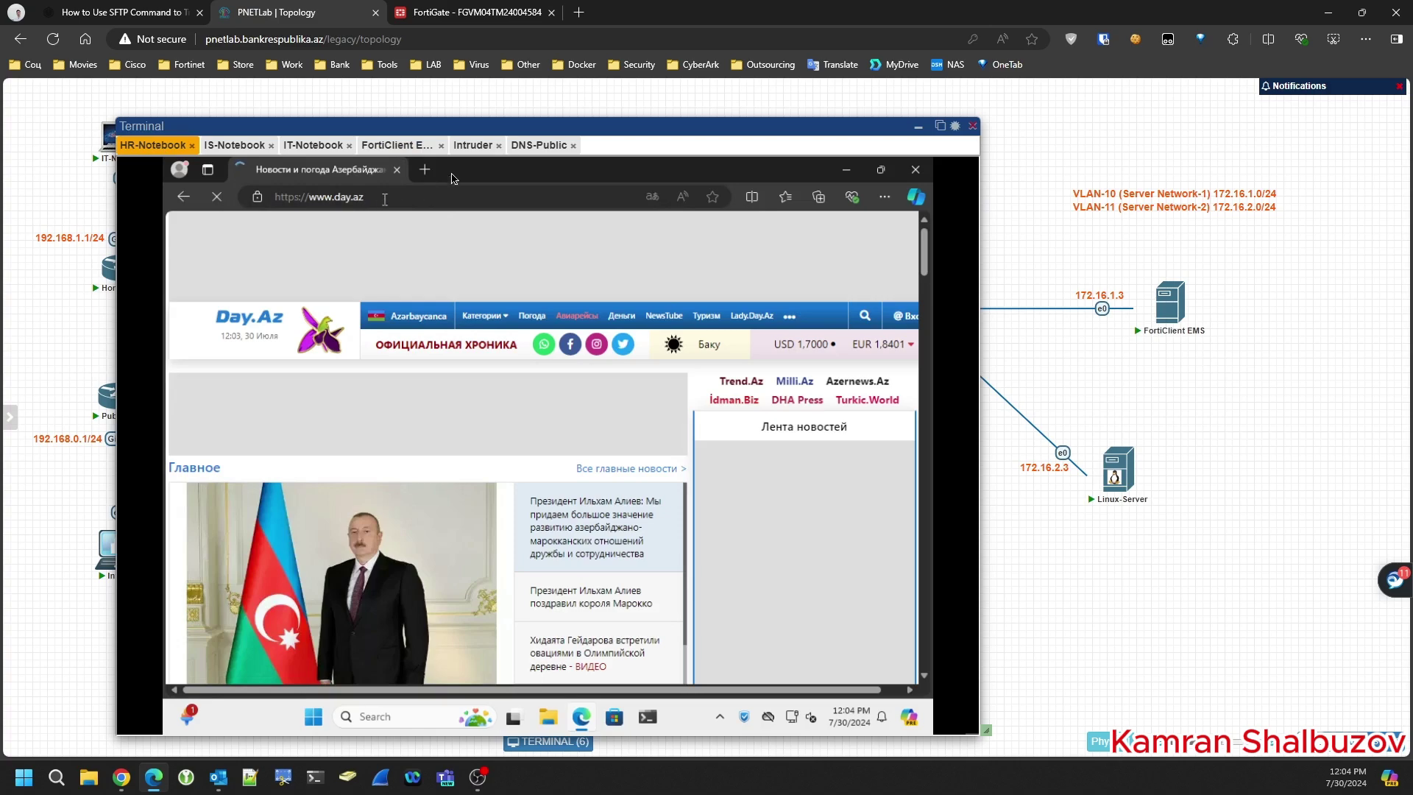
left_click(398, 145)
left_click(313, 145)
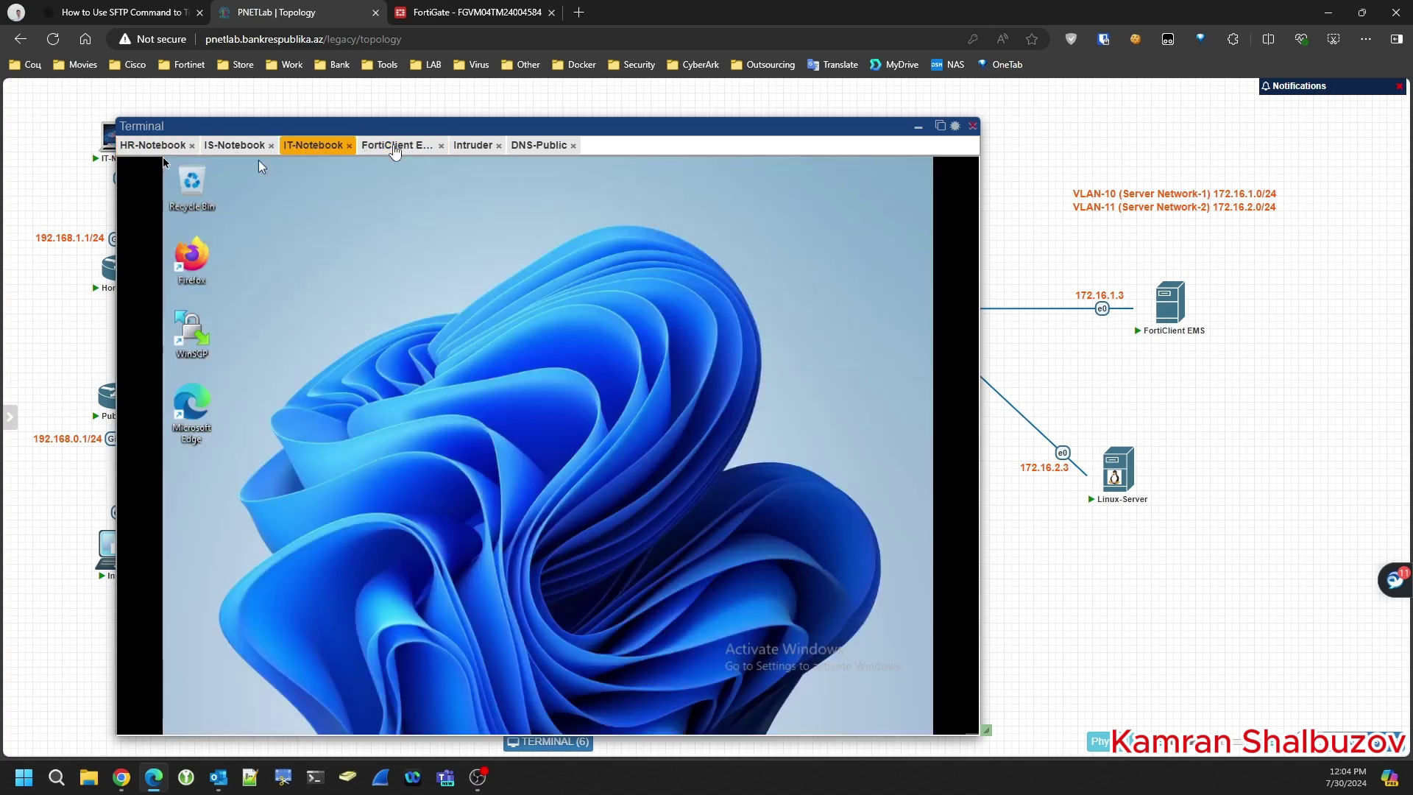
left_click(398, 145)
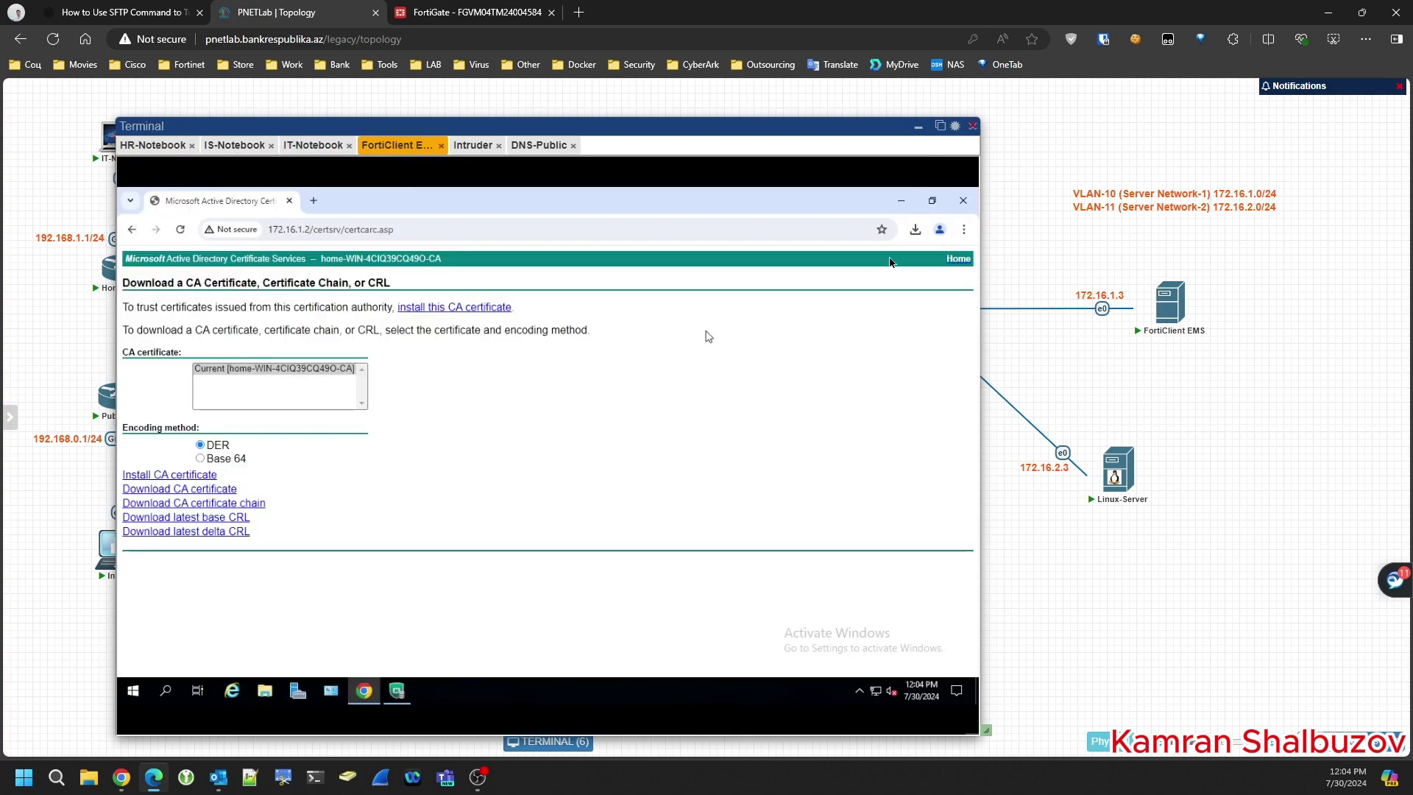
left_click(964, 200)
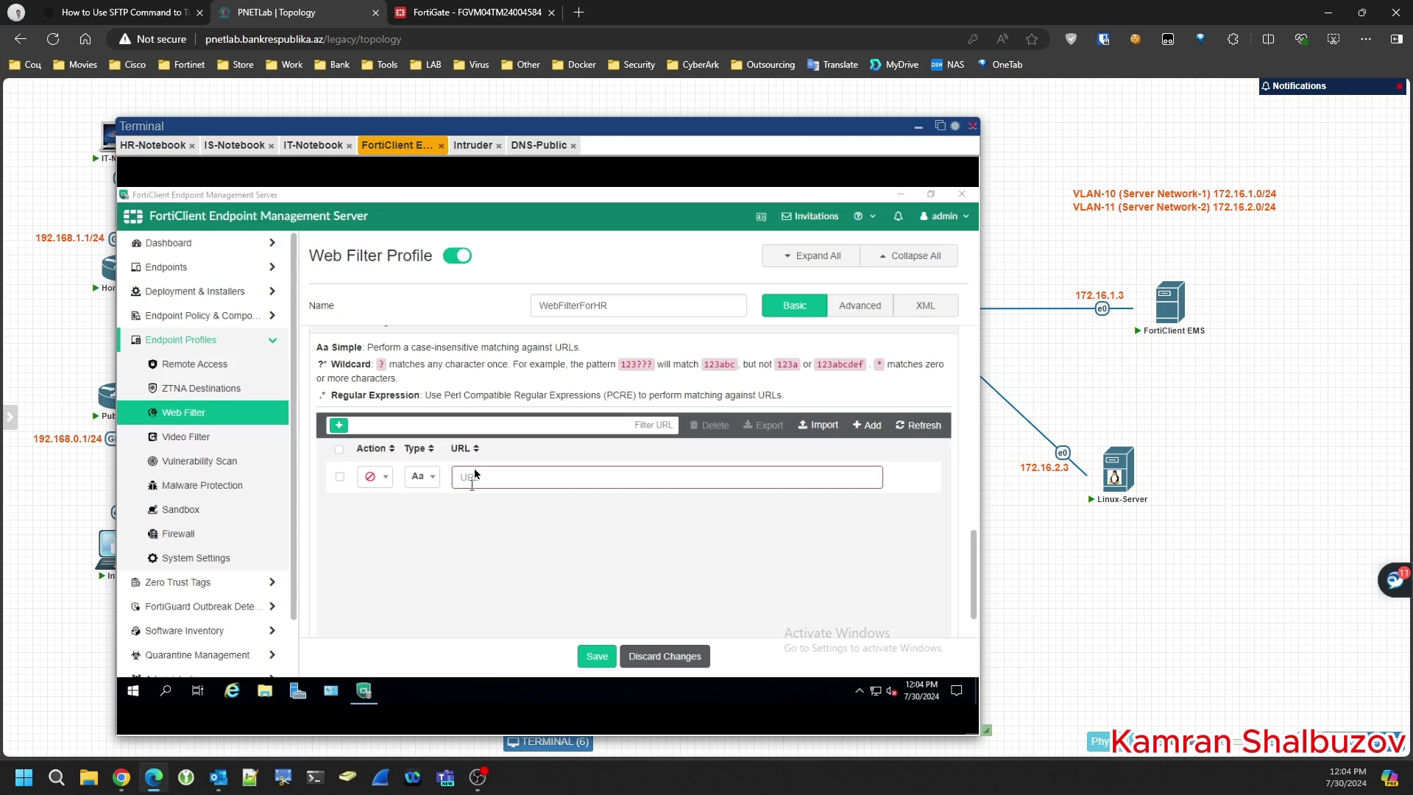
left_click(474, 476)
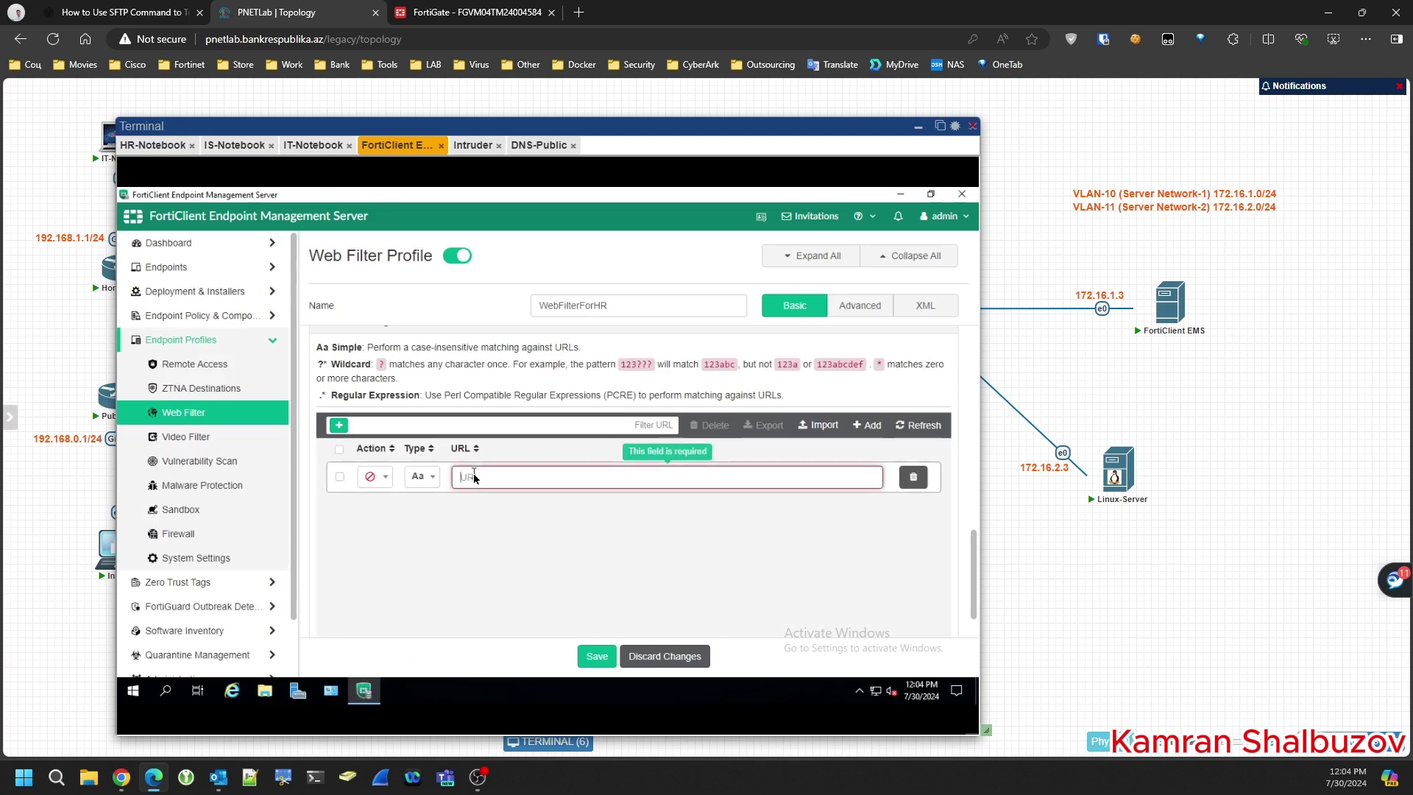
type("https://www.")
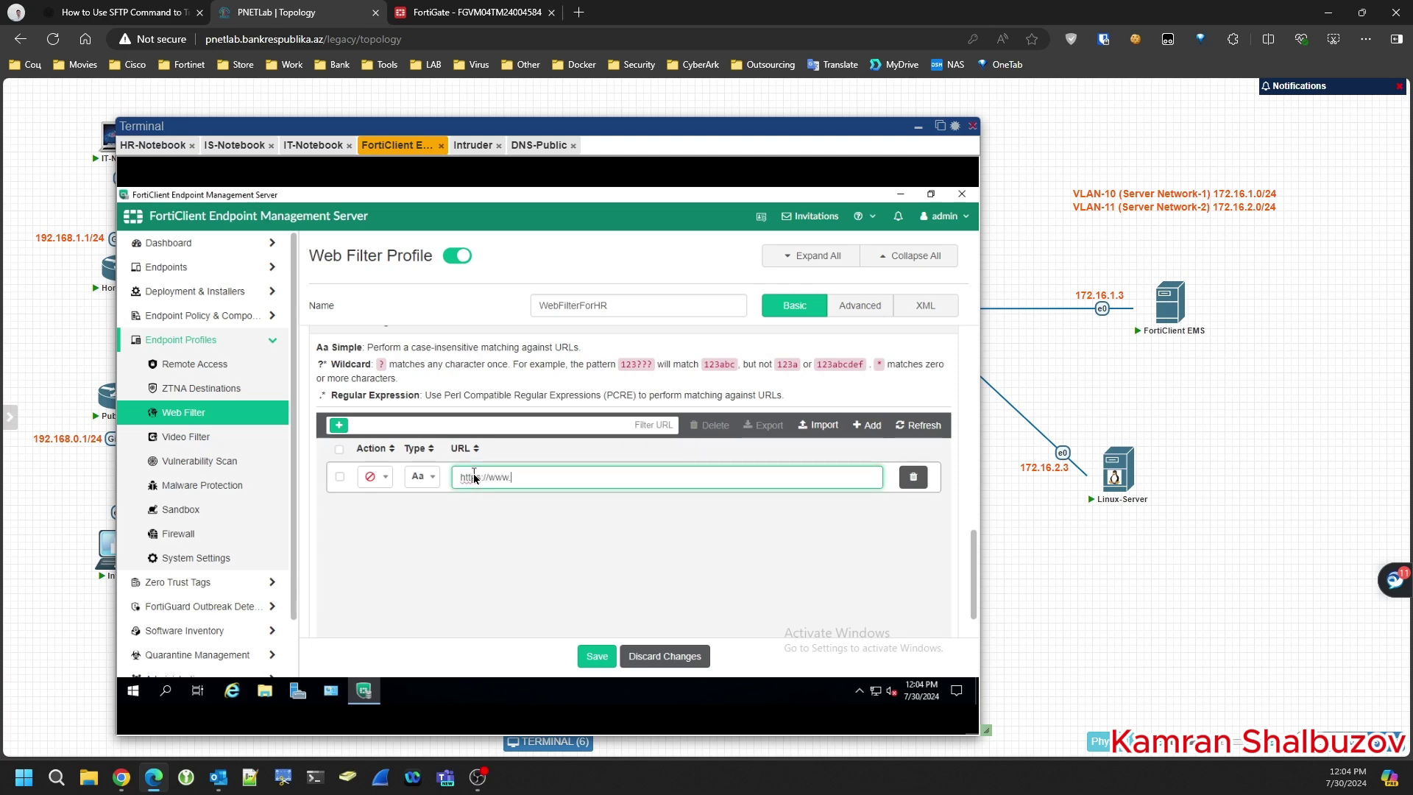
type("day.az/")
left_click(604, 661)
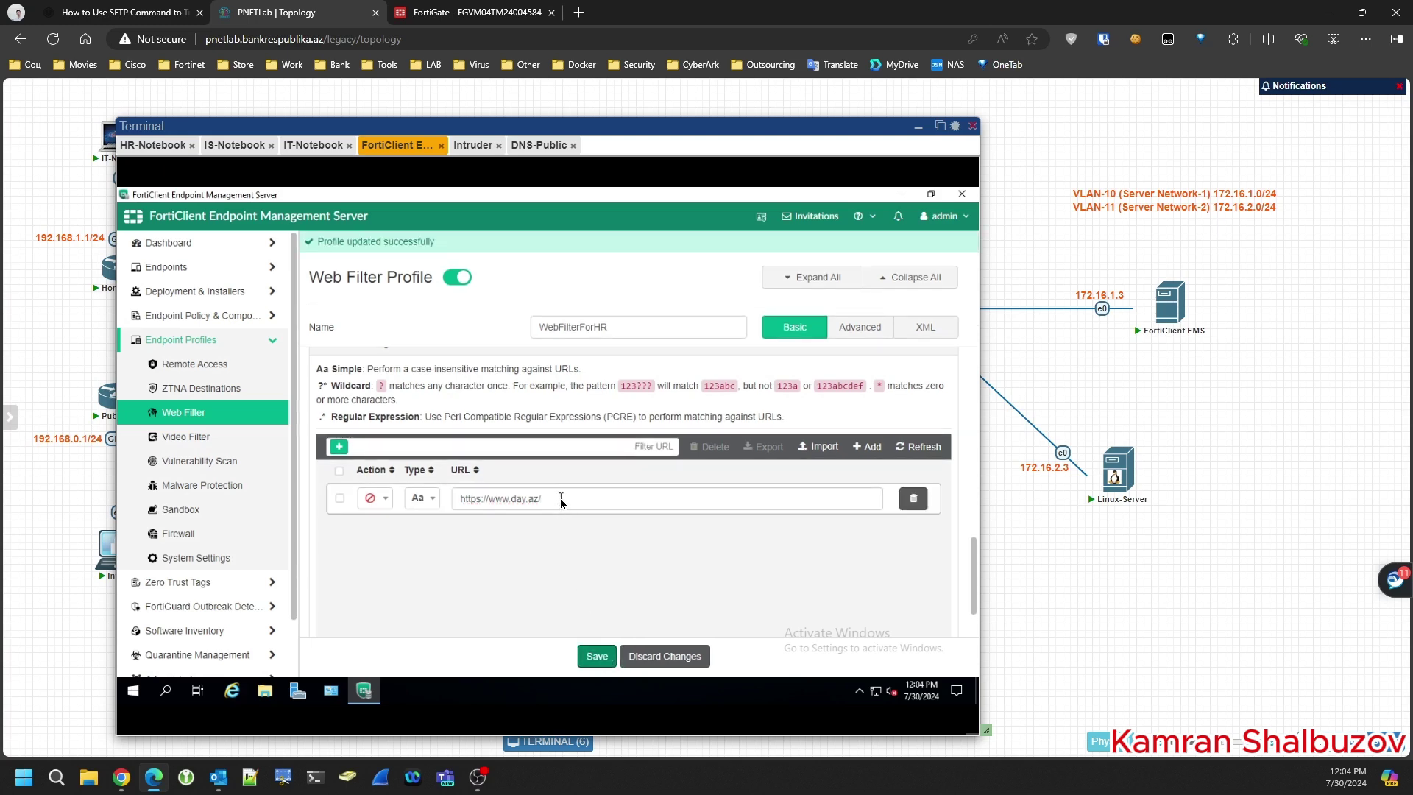
left_click_drag(562, 499, 457, 502)
left_click(599, 662)
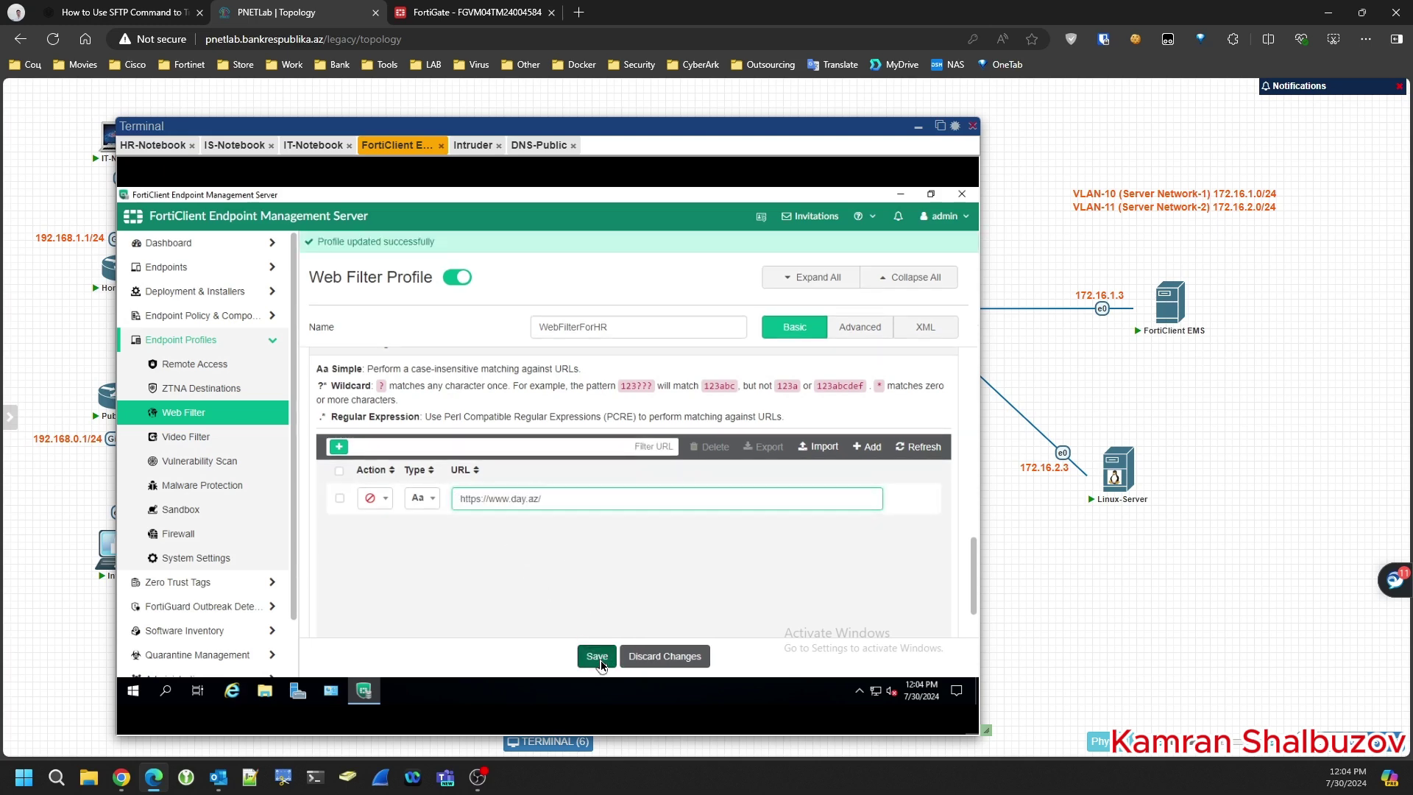
left_click(599, 659)
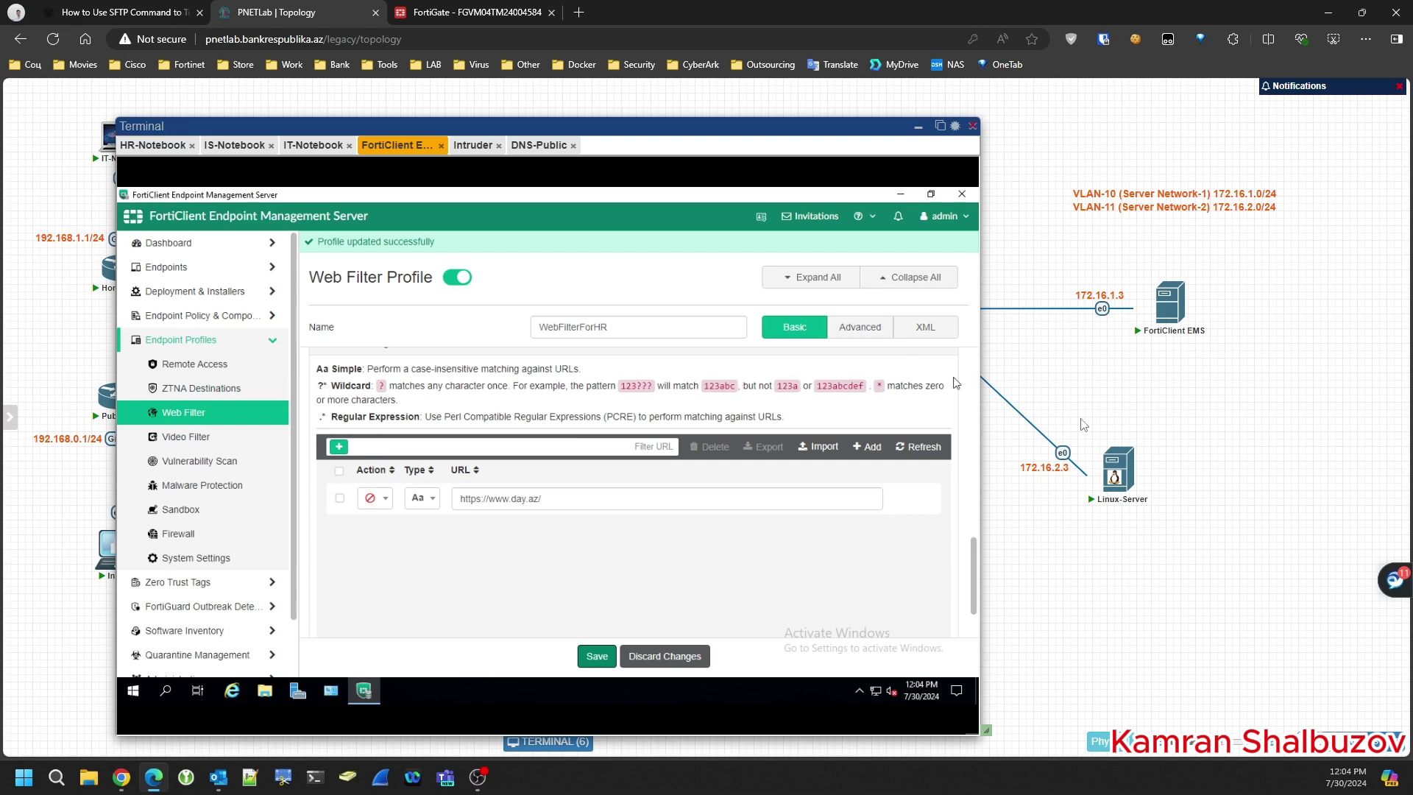
- Delete the existing HR-Notebook to AL Switch link in the topology
left_click(166, 272)
left_click(170, 292)
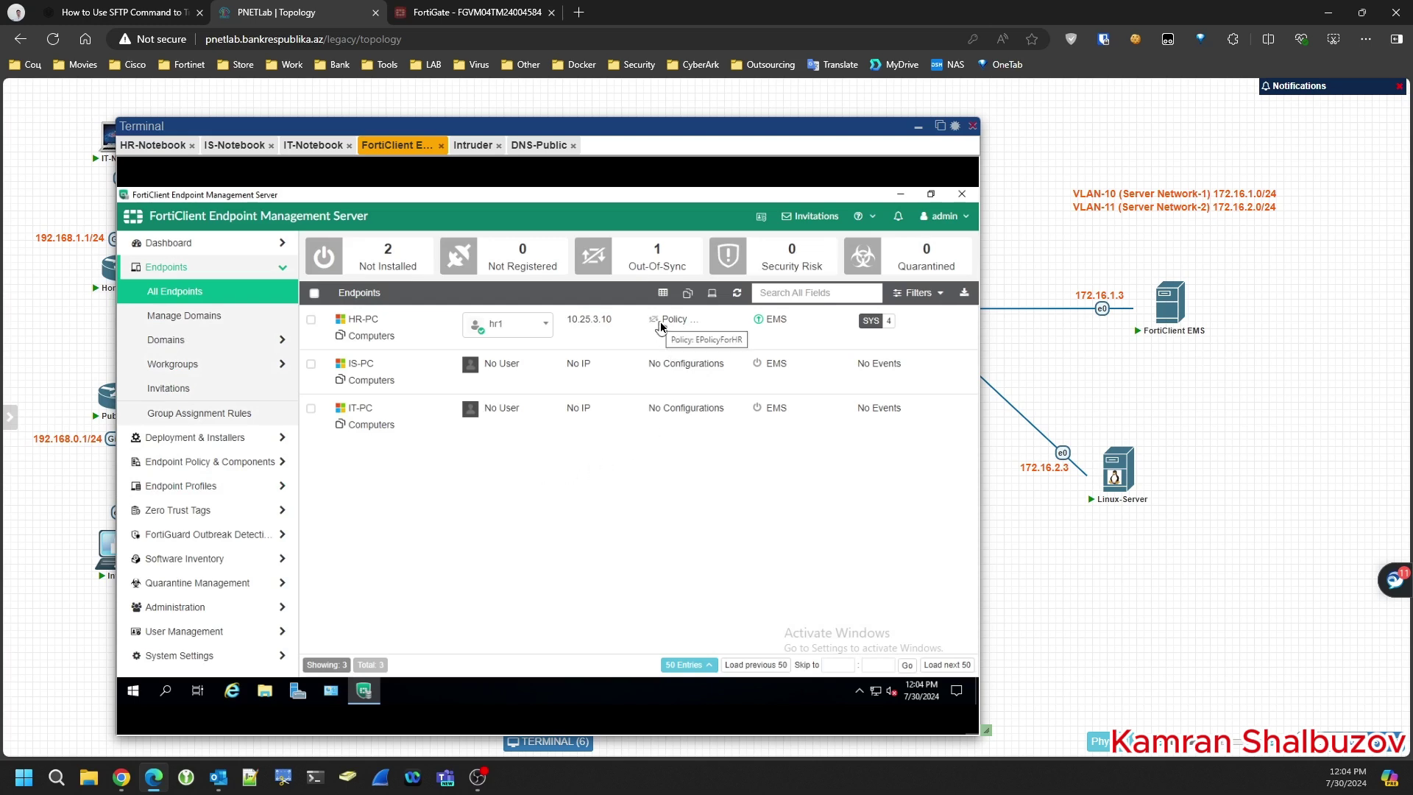
left_click(152, 145)
left_click_drag(207, 126, 858, 164)
mouse_move(648, 479)
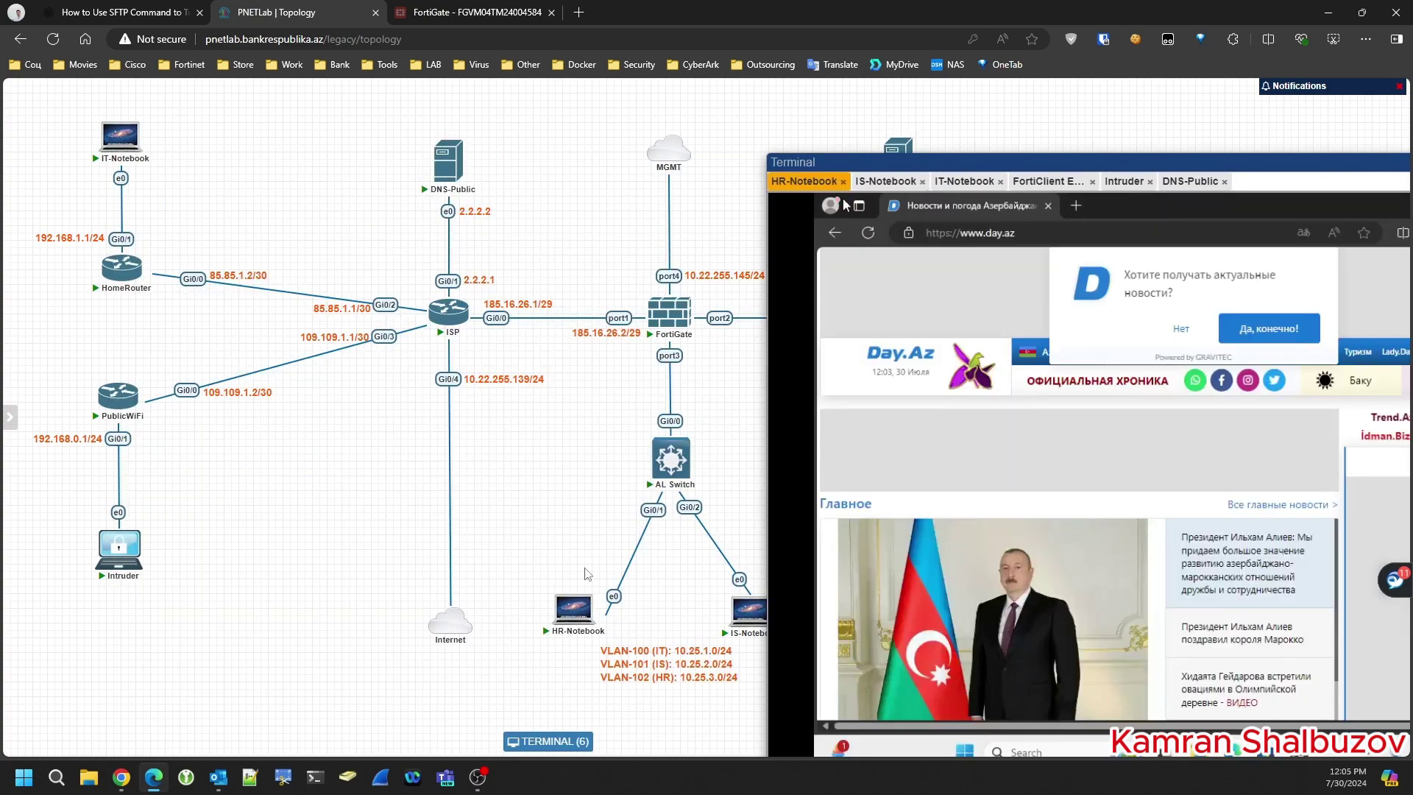
right_click(653, 512)
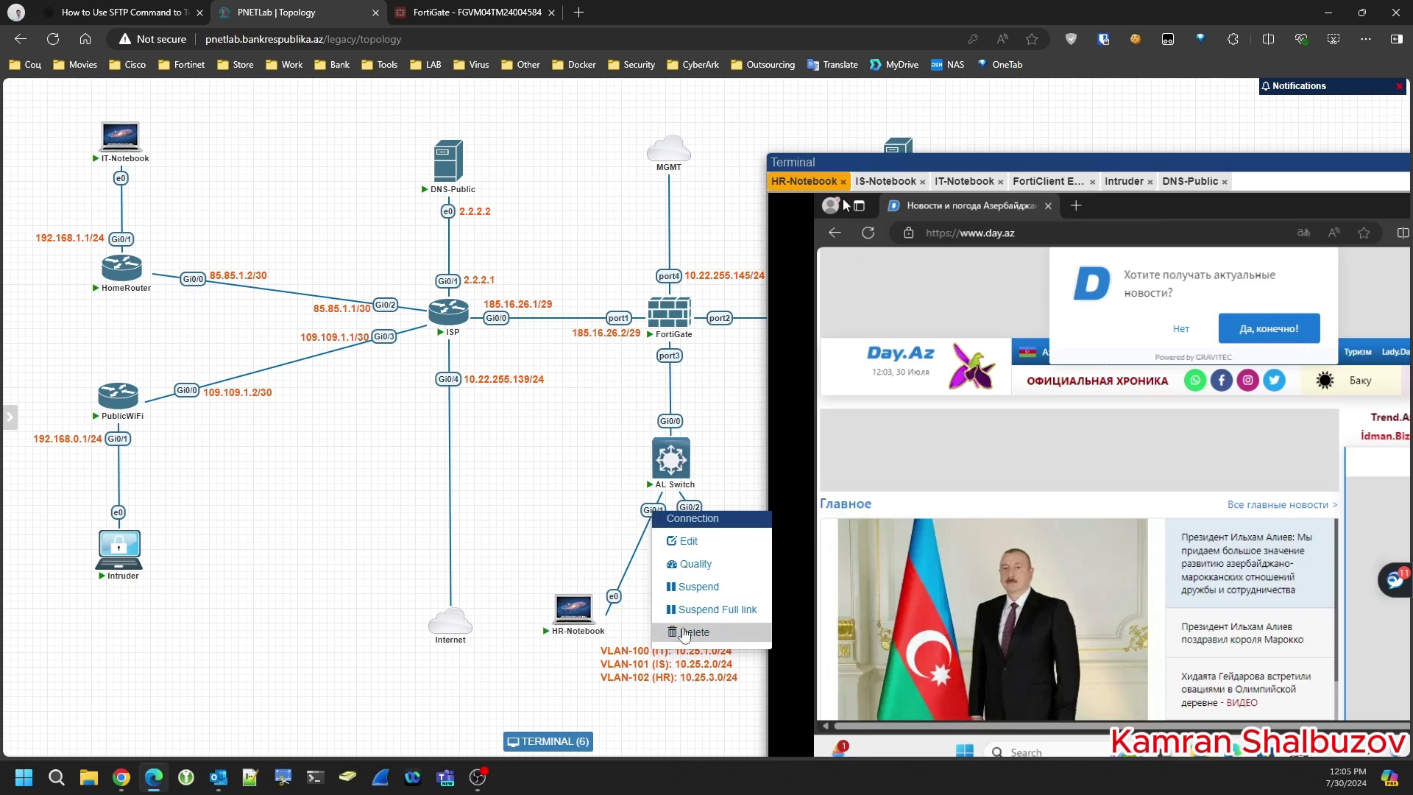
left_click(686, 633)
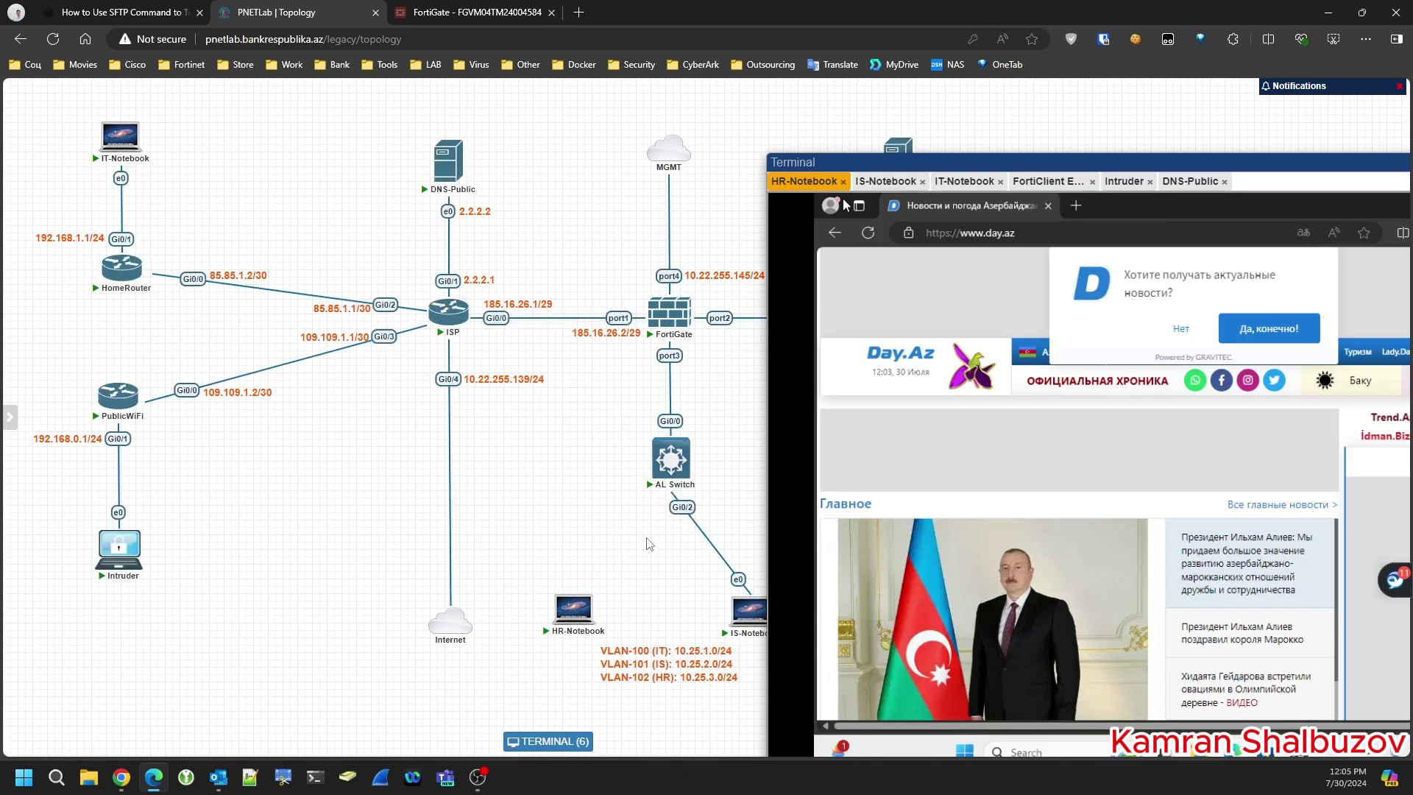
- Connect HR-Notebook e0 to AL Switch Gi0/1 and save the link
mouse_move(595, 613)
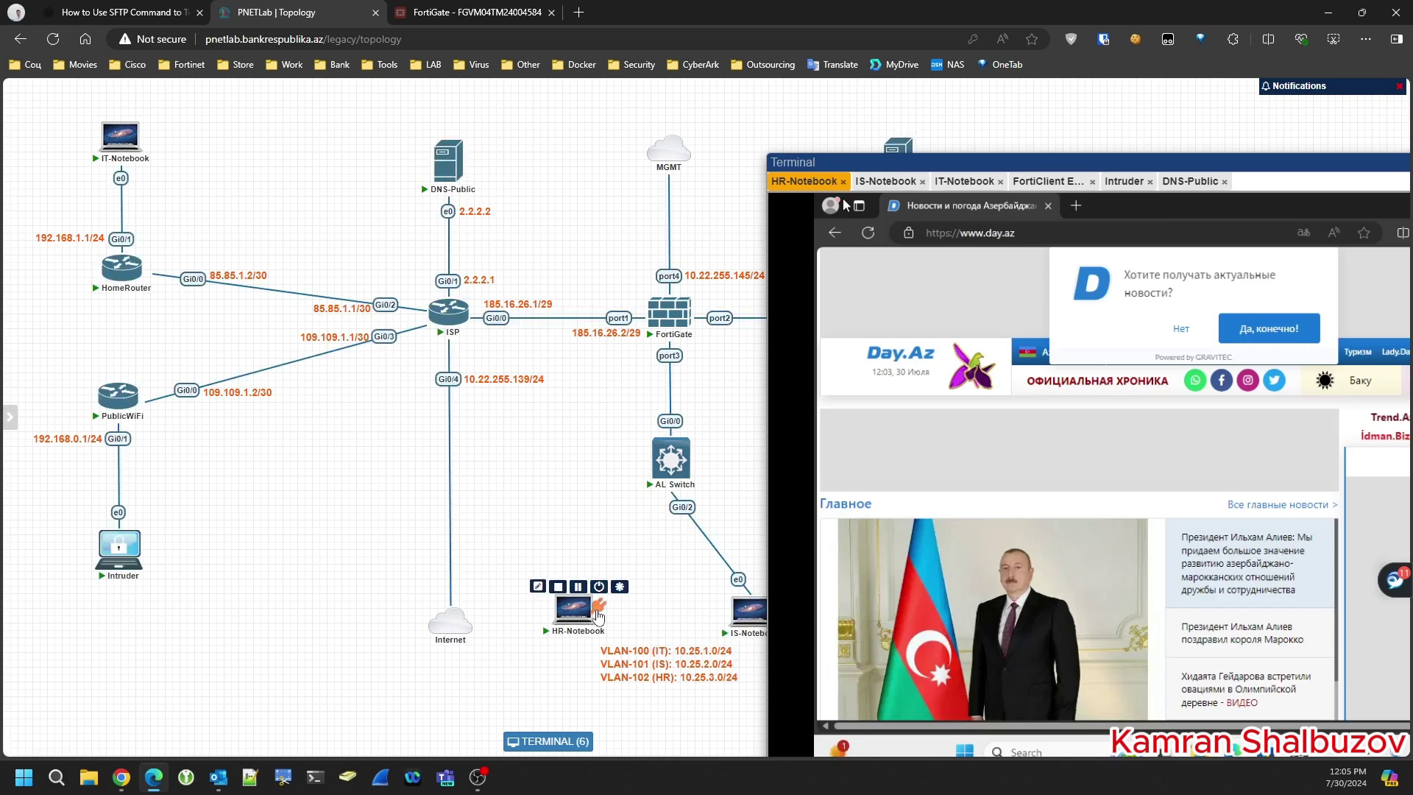
left_click_drag(596, 611, 665, 469)
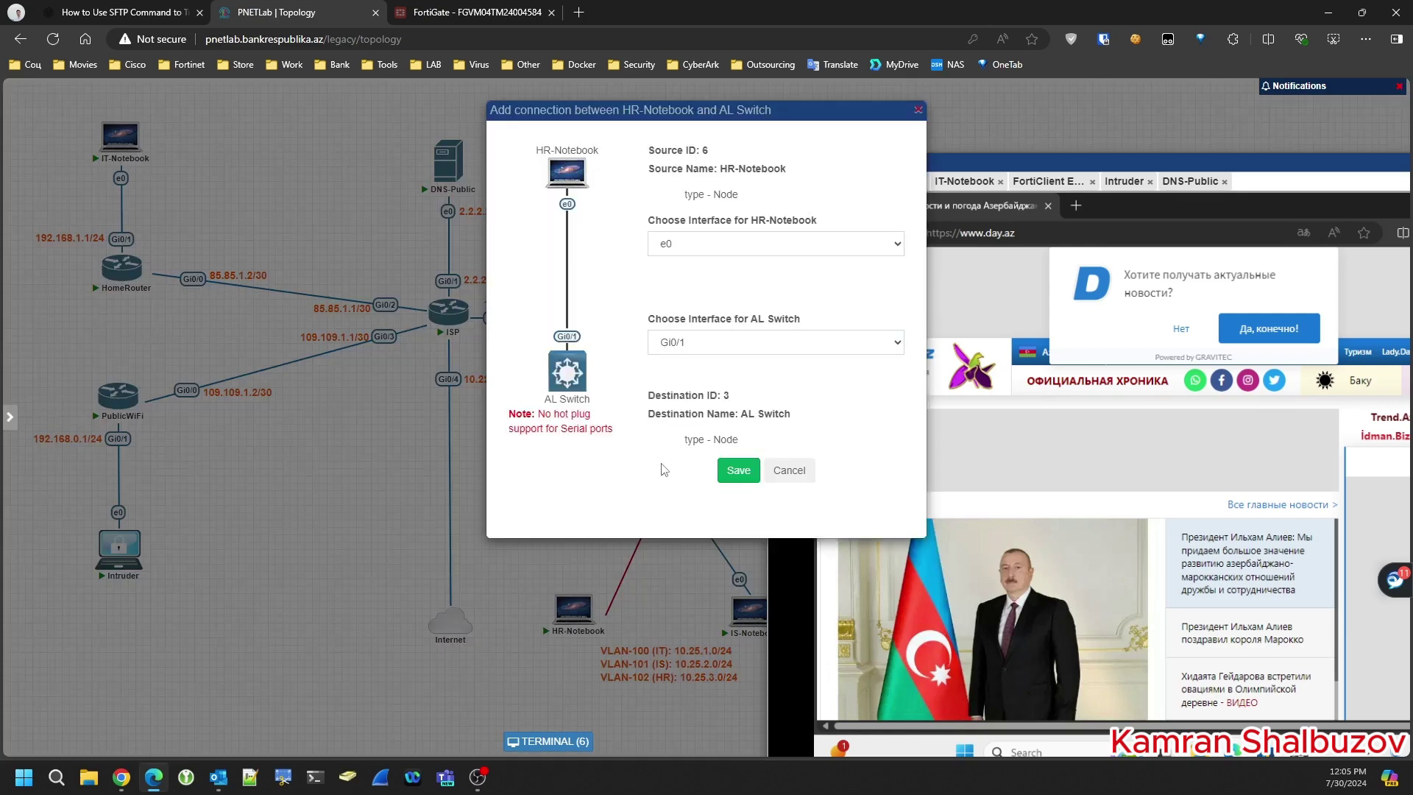
left_click(730, 479)
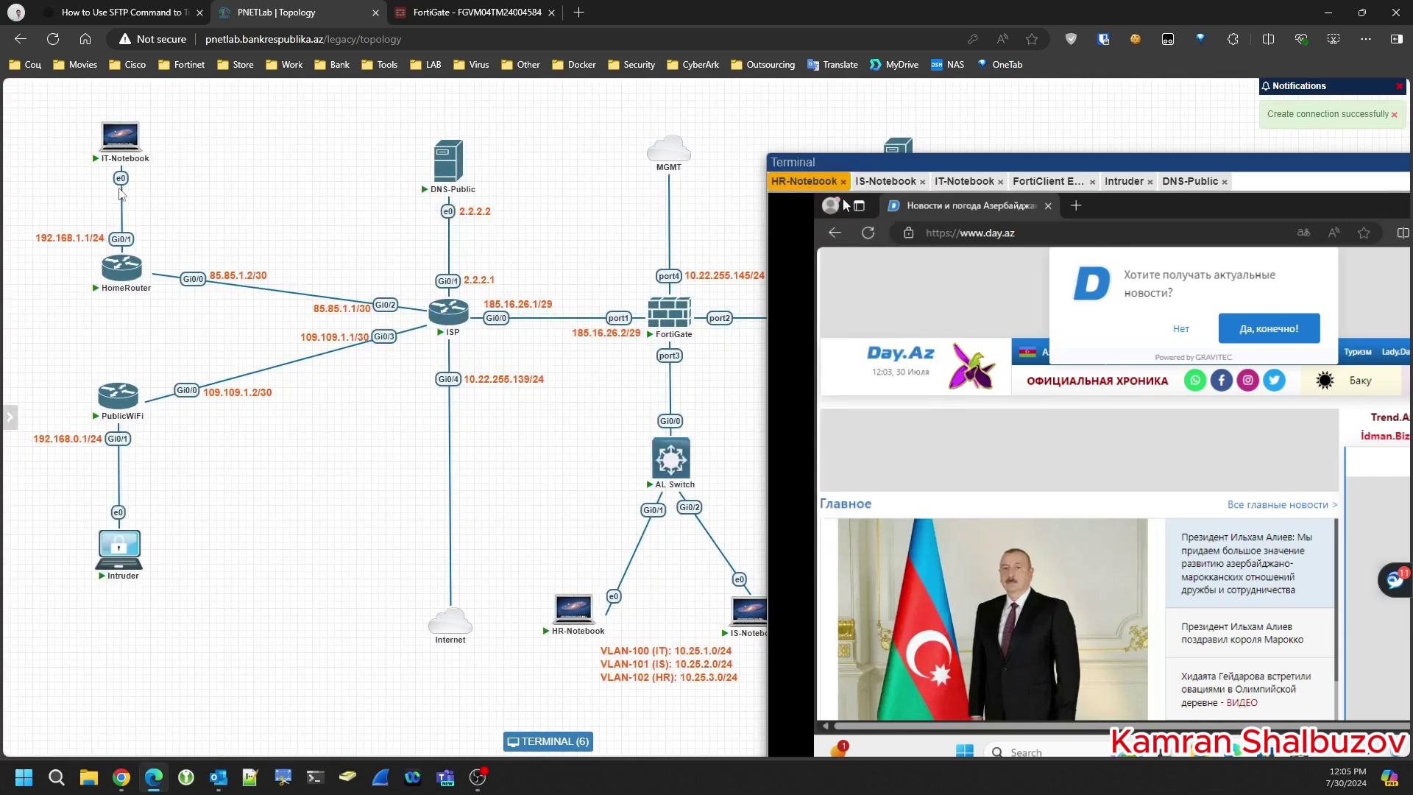
- Delete the link between PublicWiFi and Intruder
left_click_drag(177, 368, 81, 585)
right_click(120, 513)
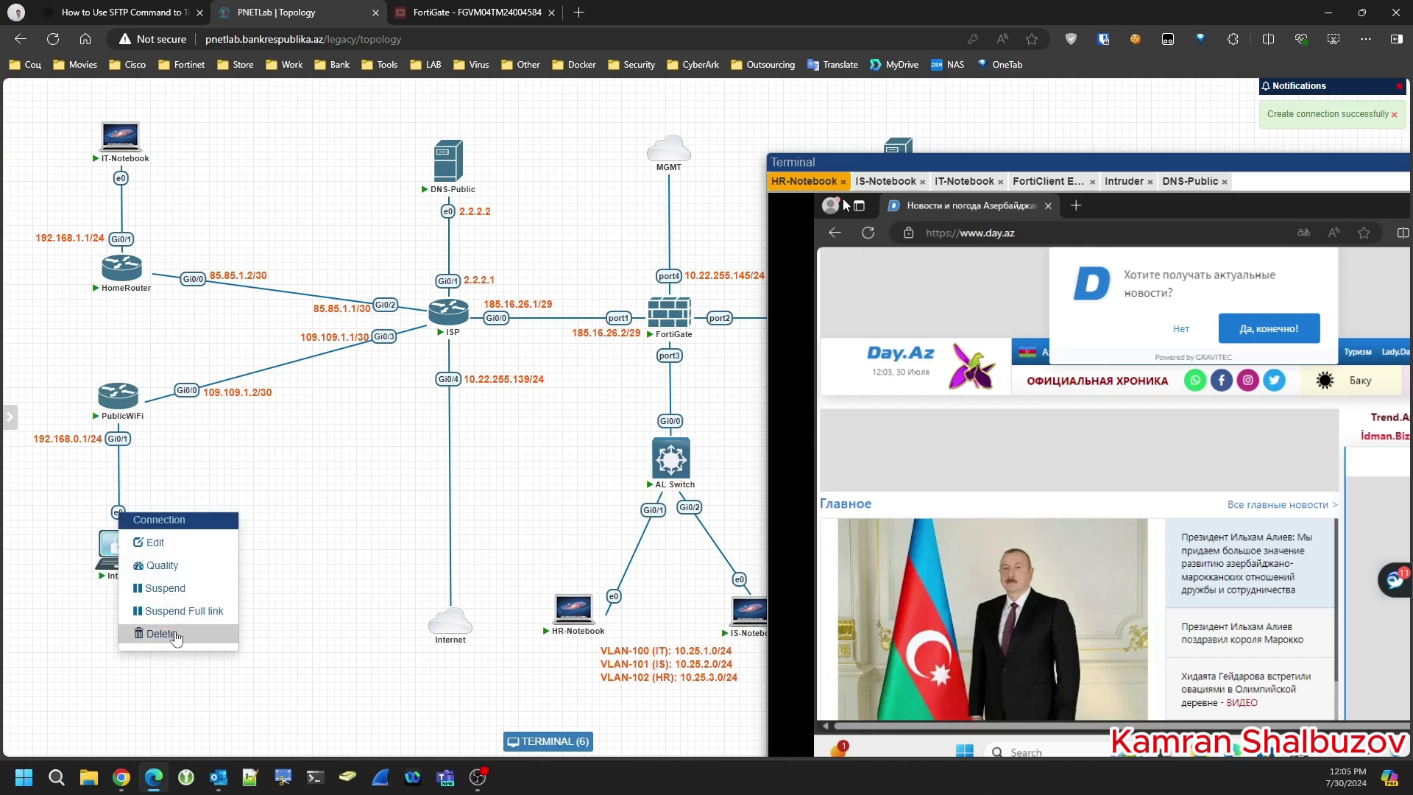
left_click(173, 637)
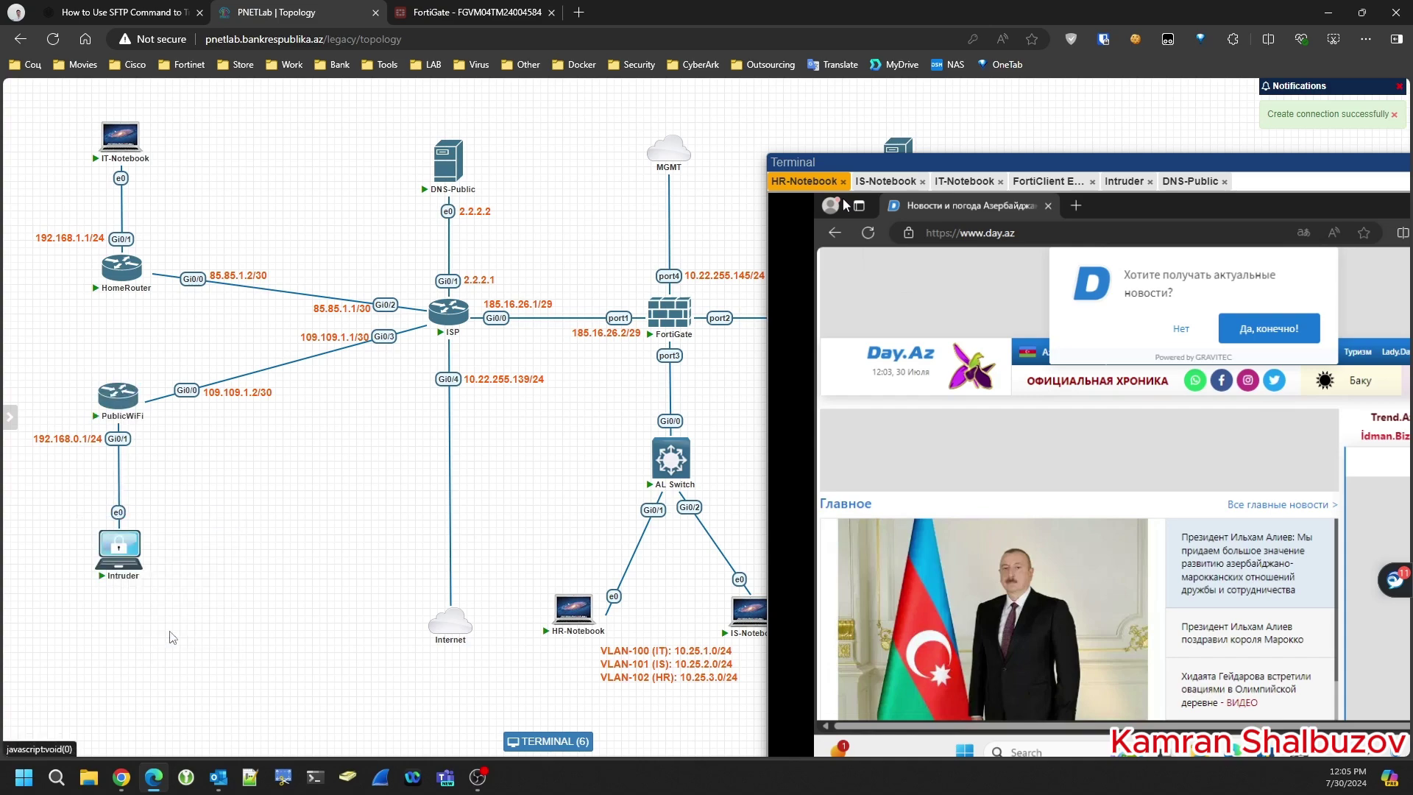
- Create a Cisco vIOS Switch node with CPU 2, RAM 2048 MB and MTU 1500
right_click(154, 477)
left_click(207, 508)
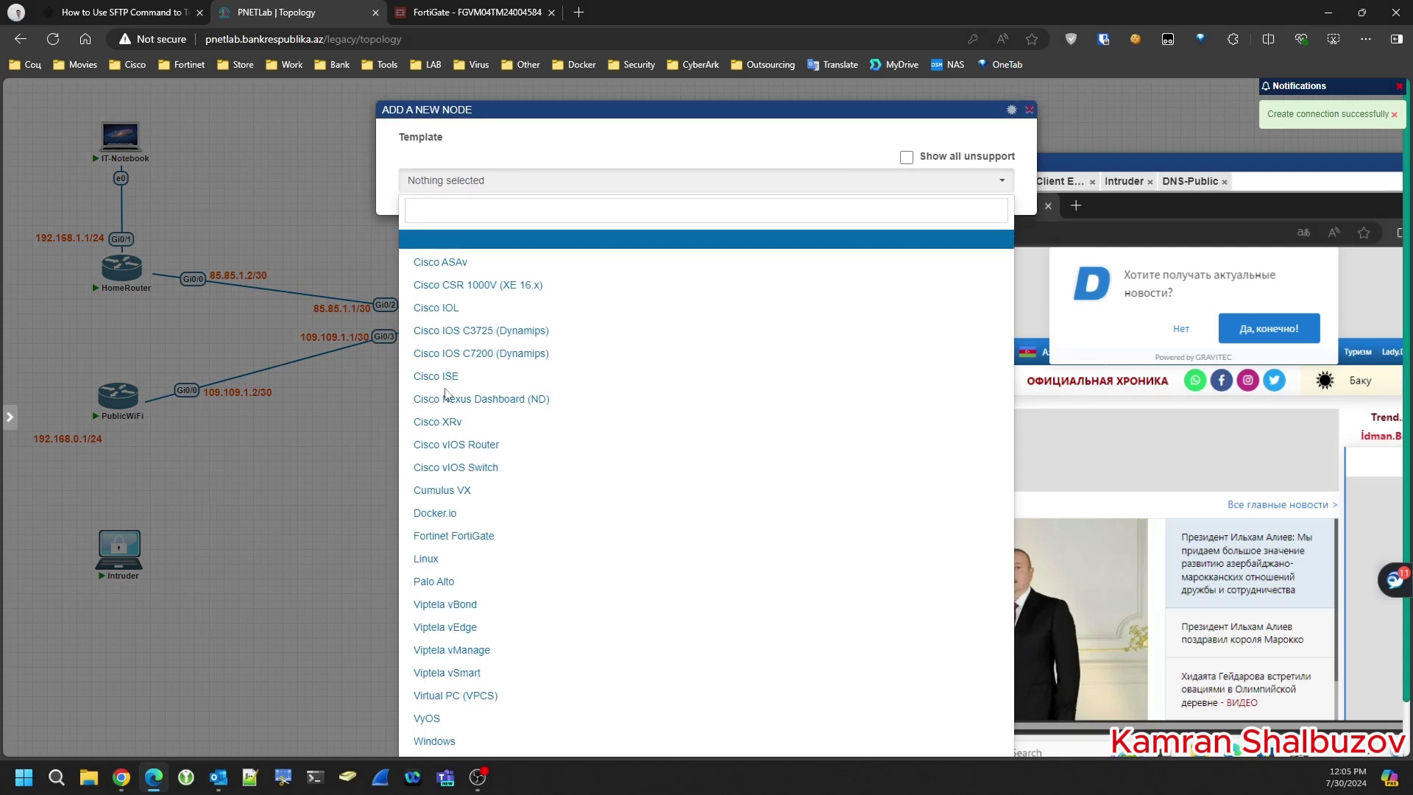
left_click(460, 210)
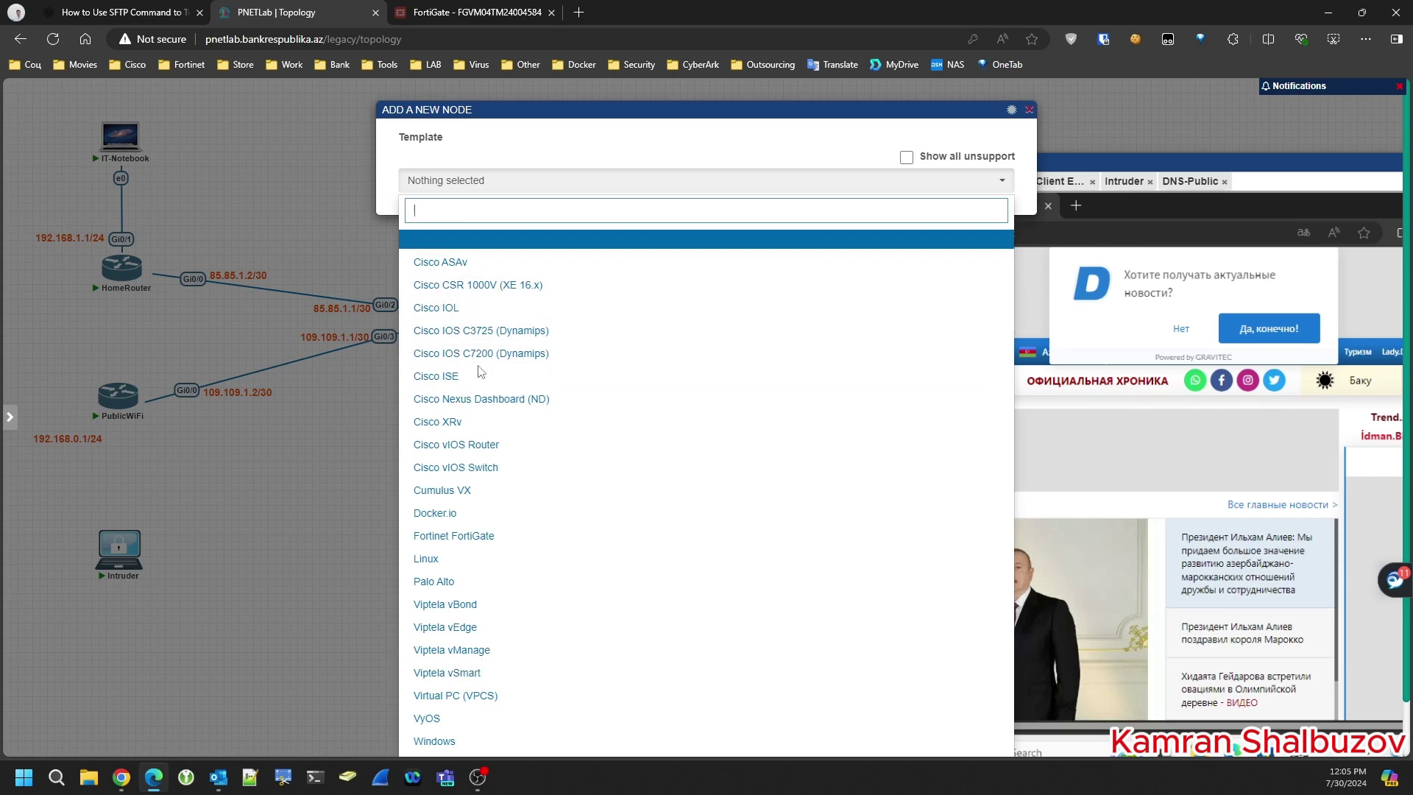
left_click(485, 468)
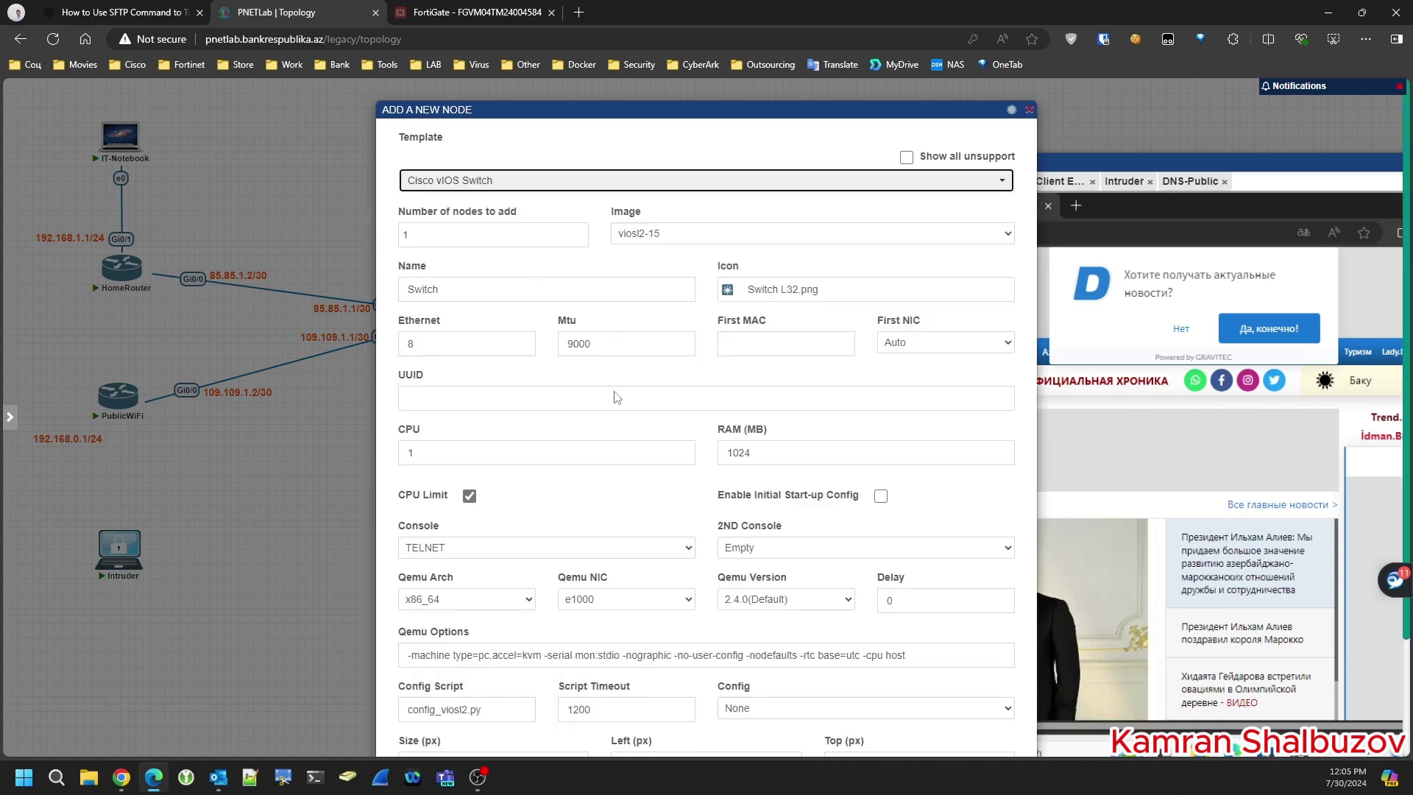
left_click_drag(471, 452, 368, 449)
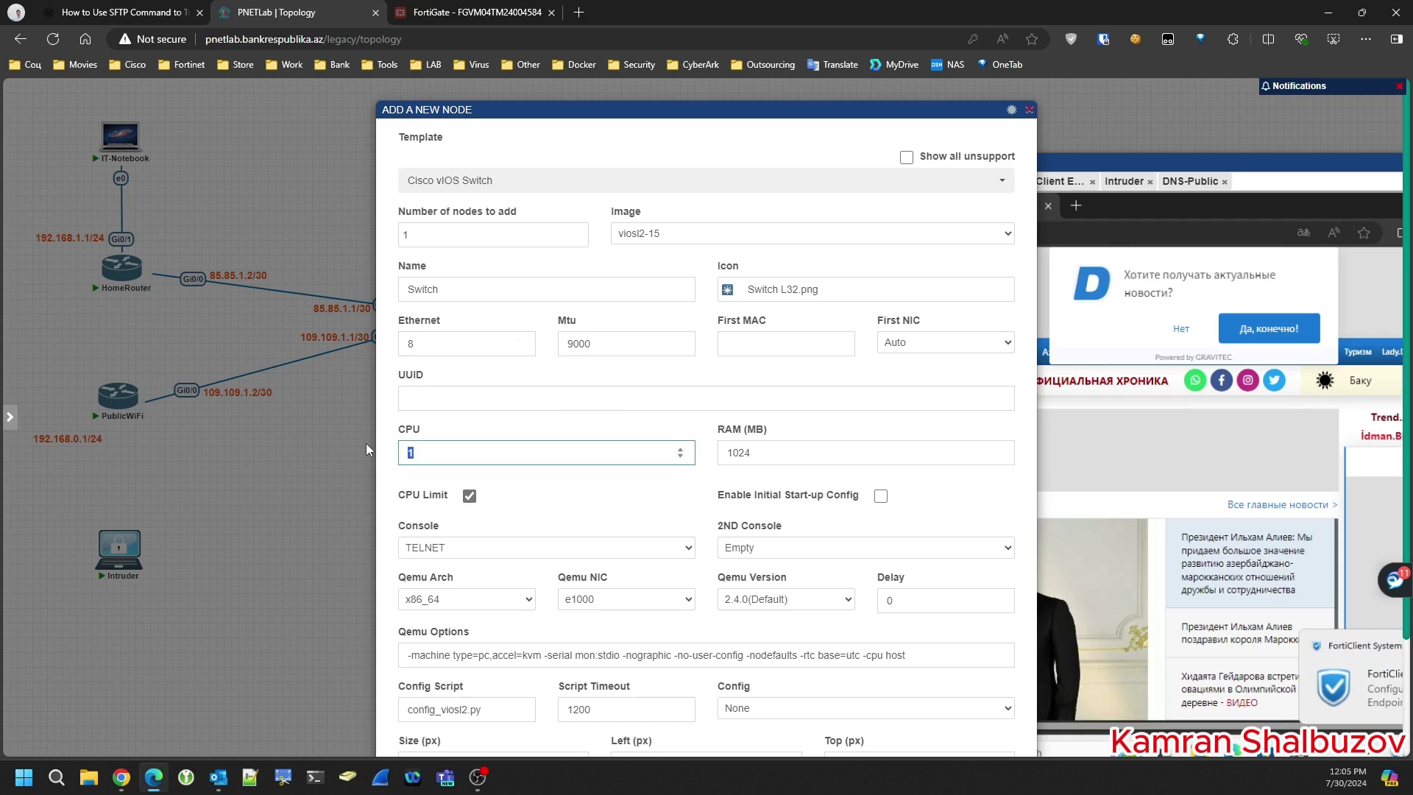
left_click_drag(737, 454, 694, 454)
type("2048")
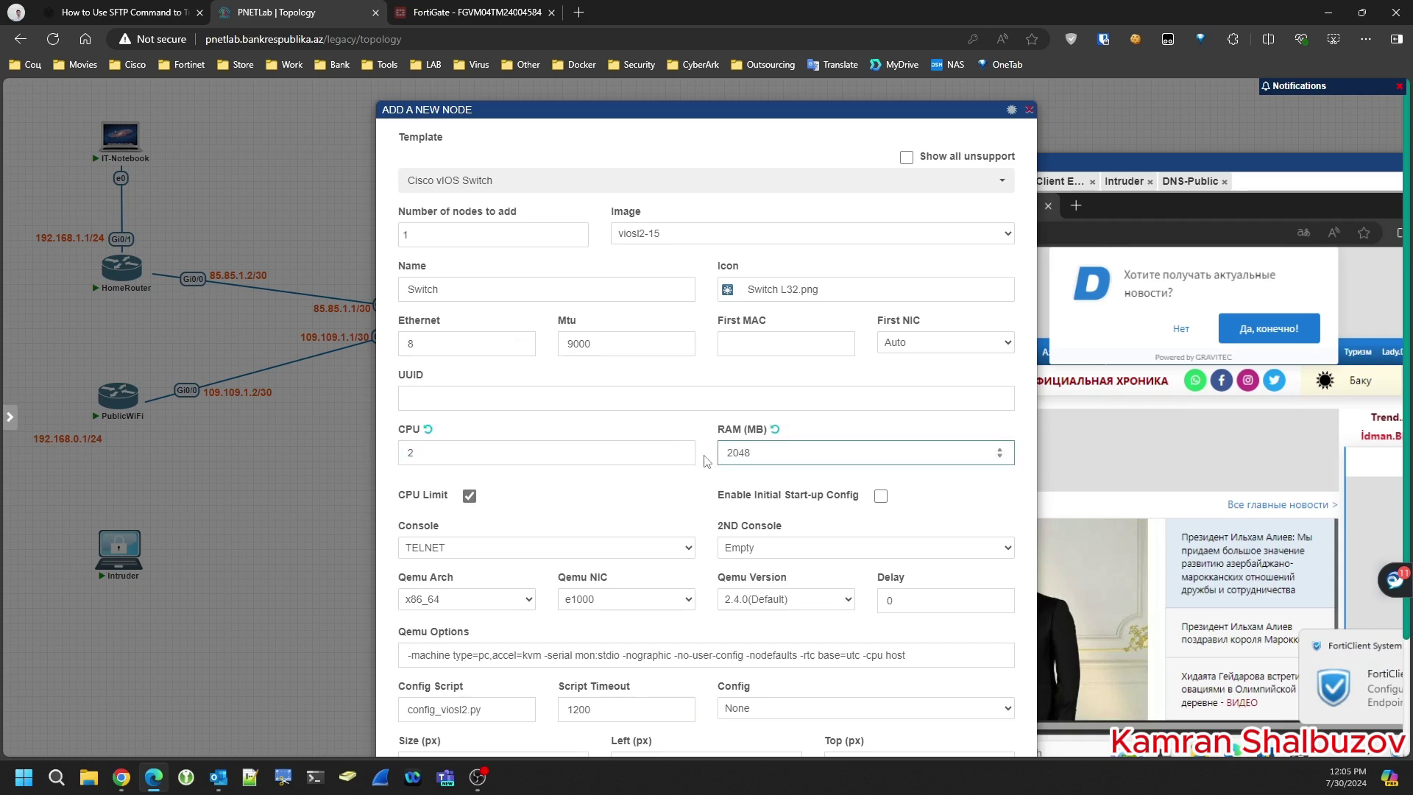
scroll(705, 462, "down", 2)
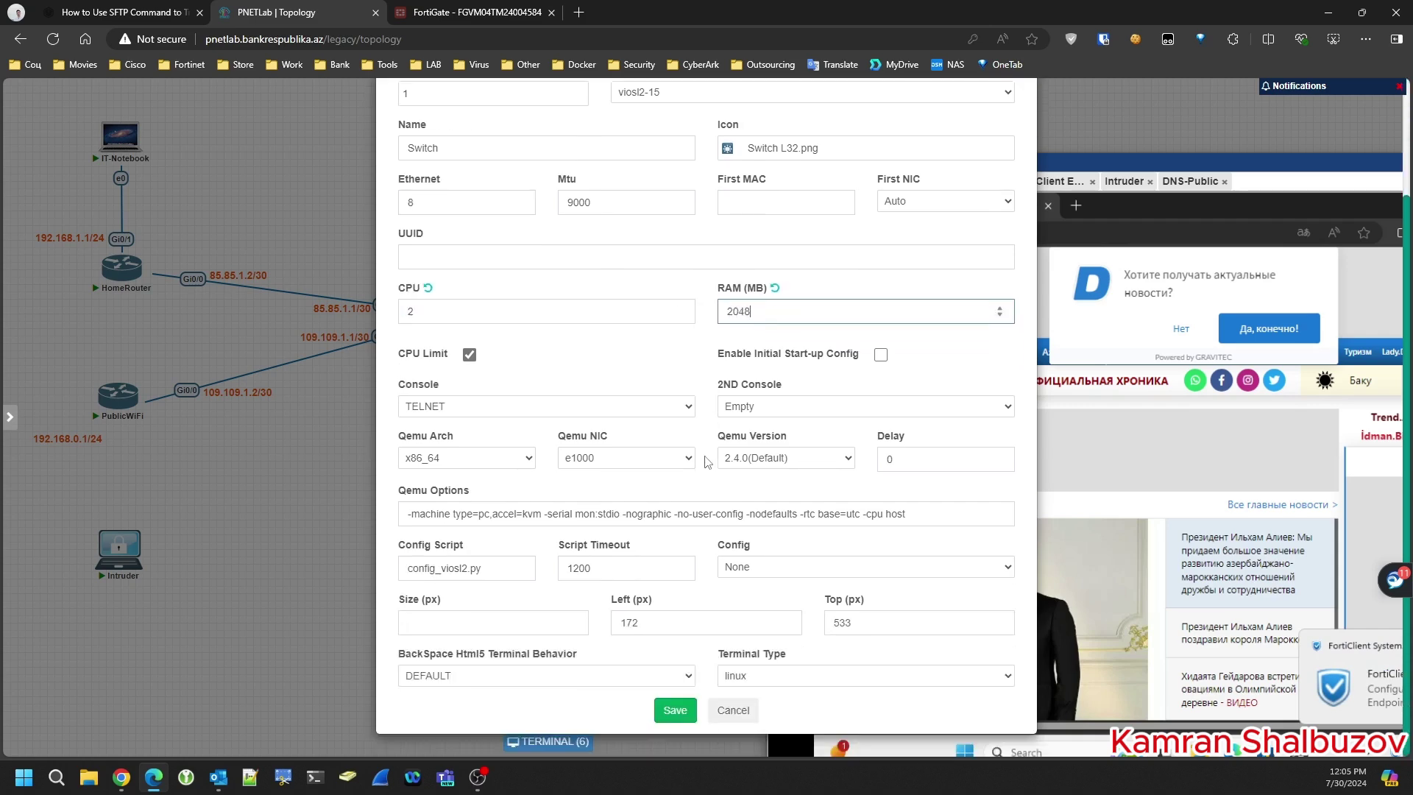
scroll(683, 474, "up", 2)
left_click_drag(593, 344, 533, 341)
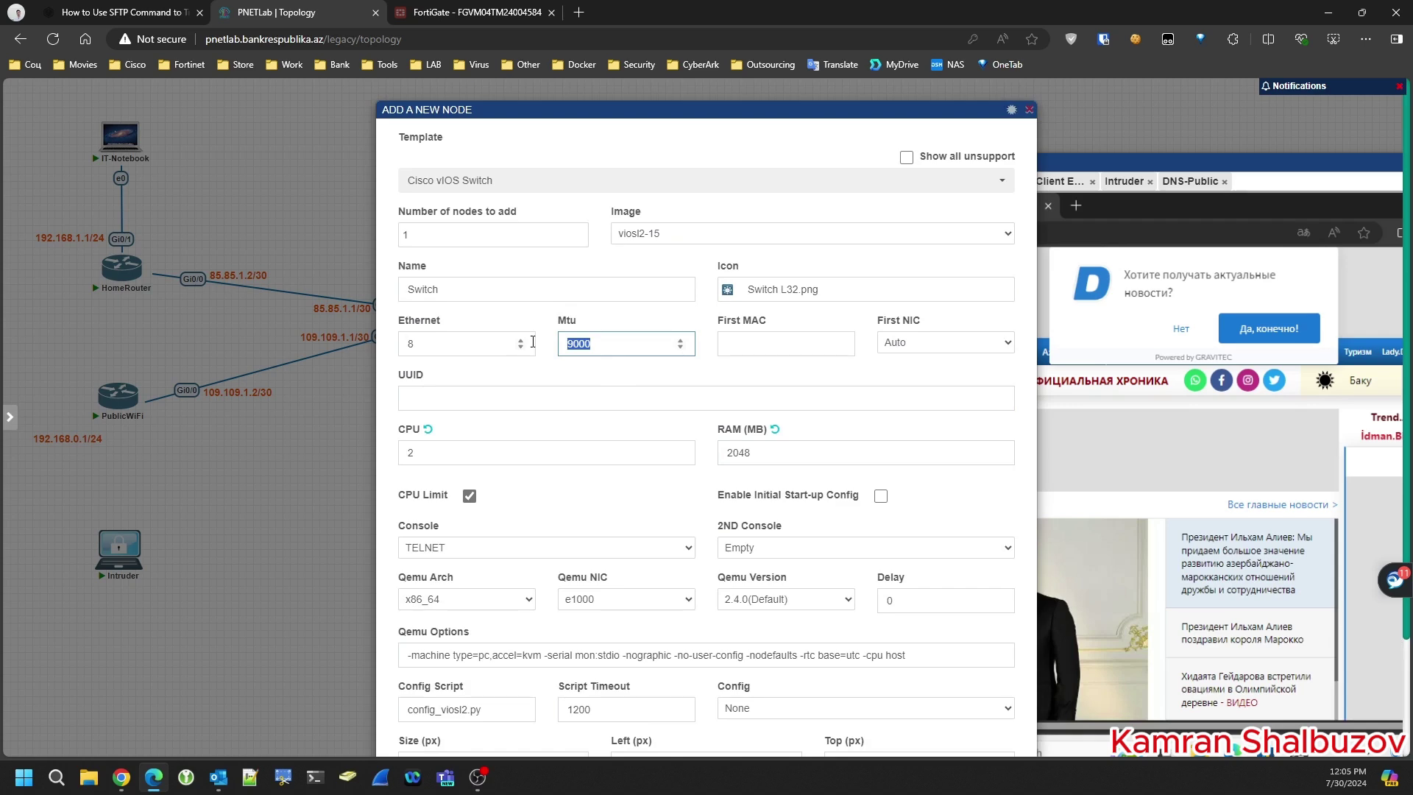
type("15")
scroll(673, 442, "down", 2)
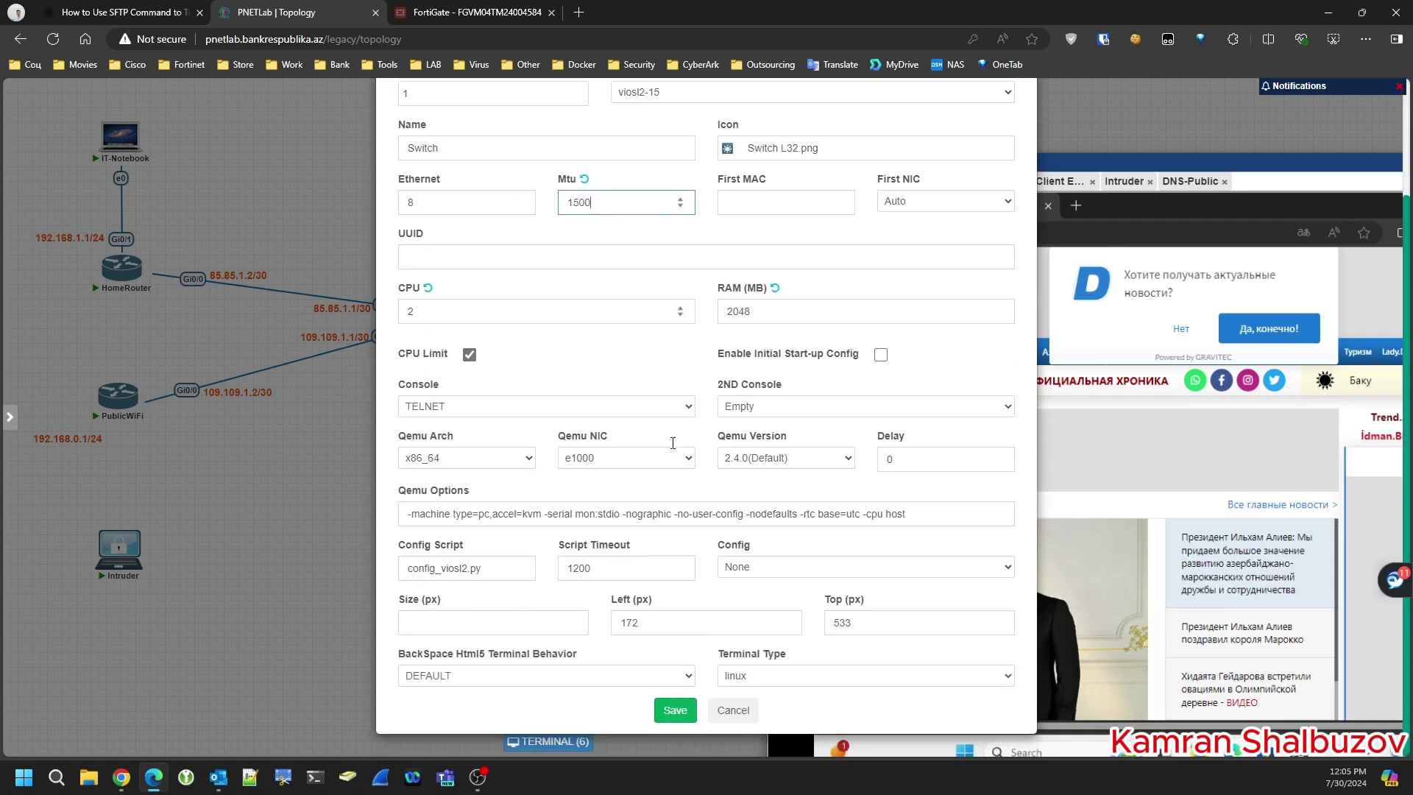
left_click(672, 715)
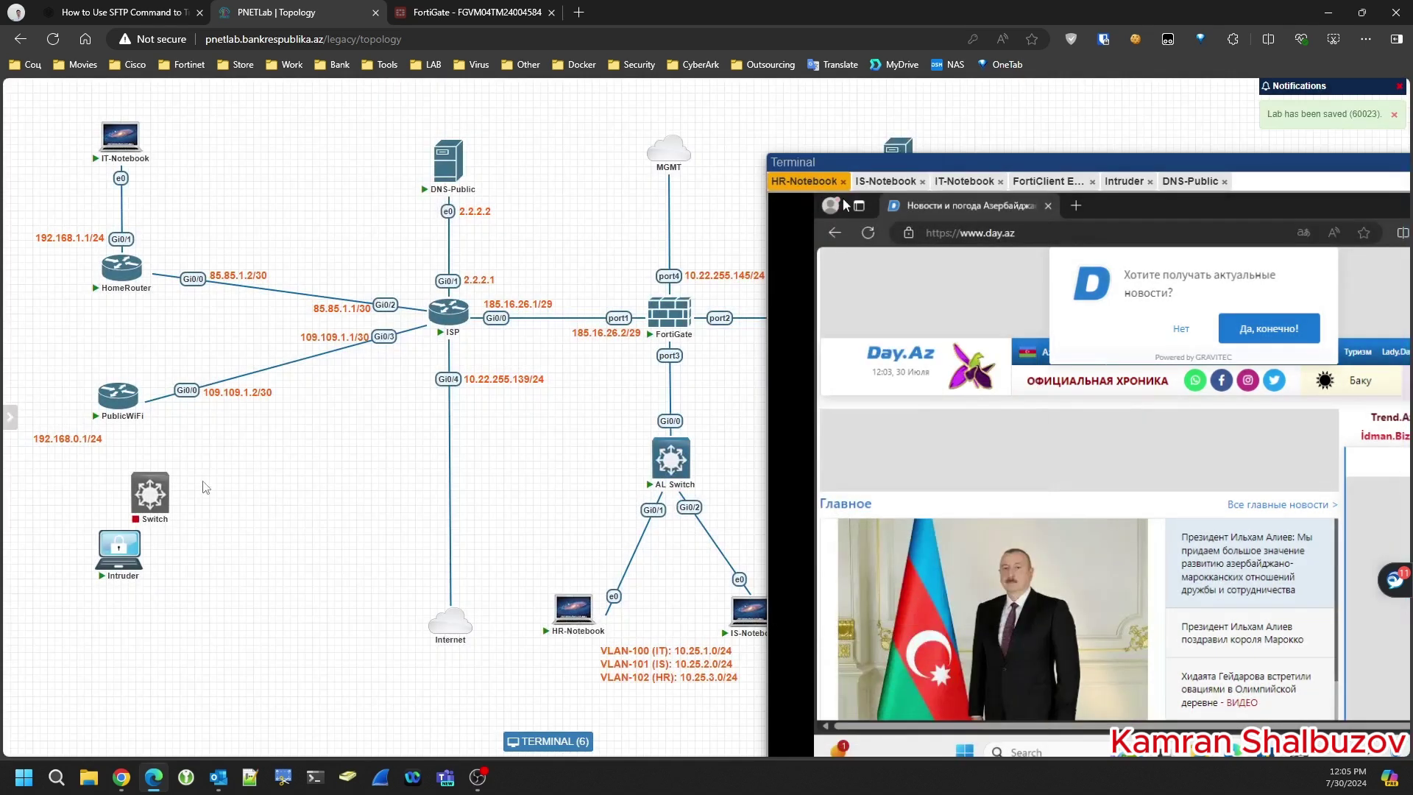
- Link Switch Gi0/0 to PublicWiFi Gi0/1 and Intruder e0 to Switch Gi0/1, then start Switch
left_click_drag(167, 492, 121, 406)
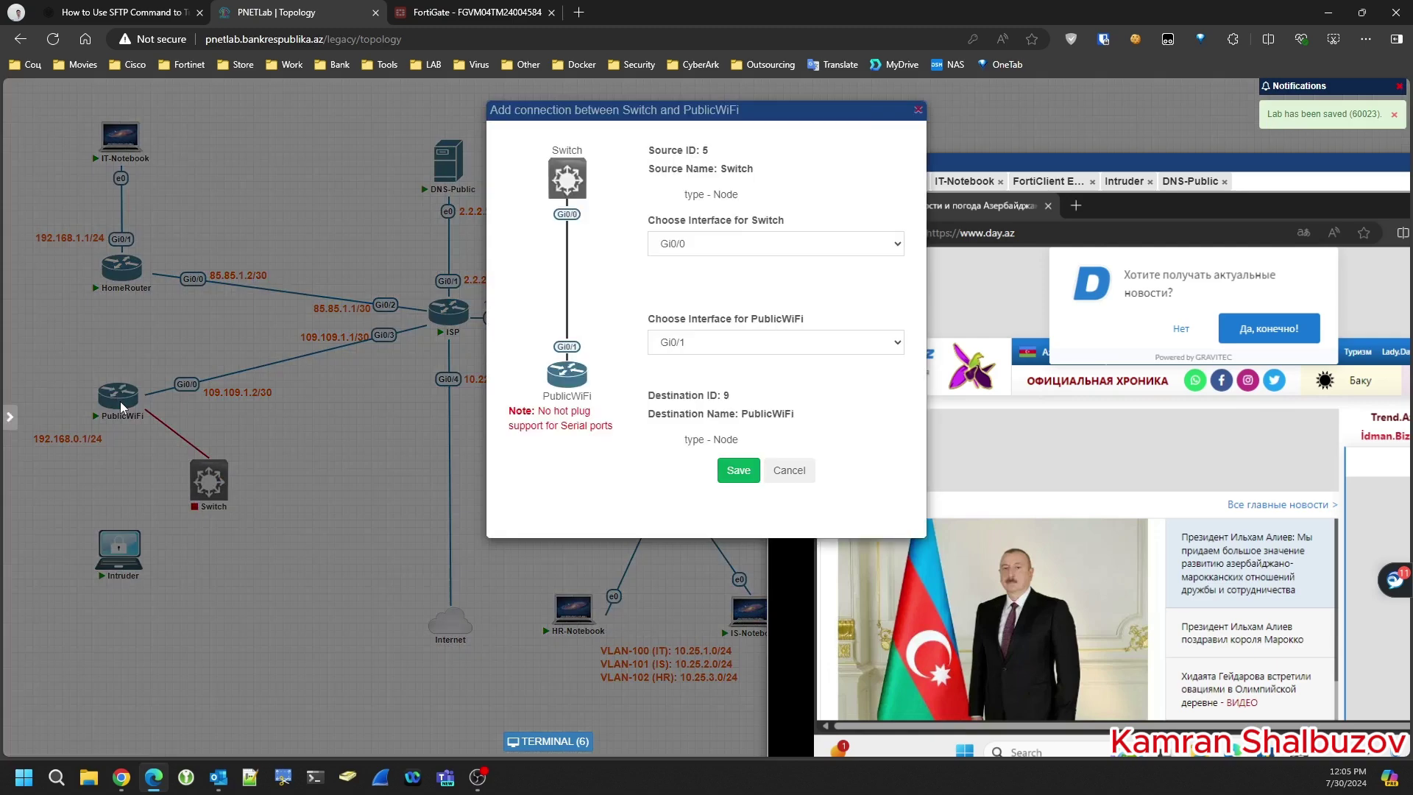
left_click(740, 475)
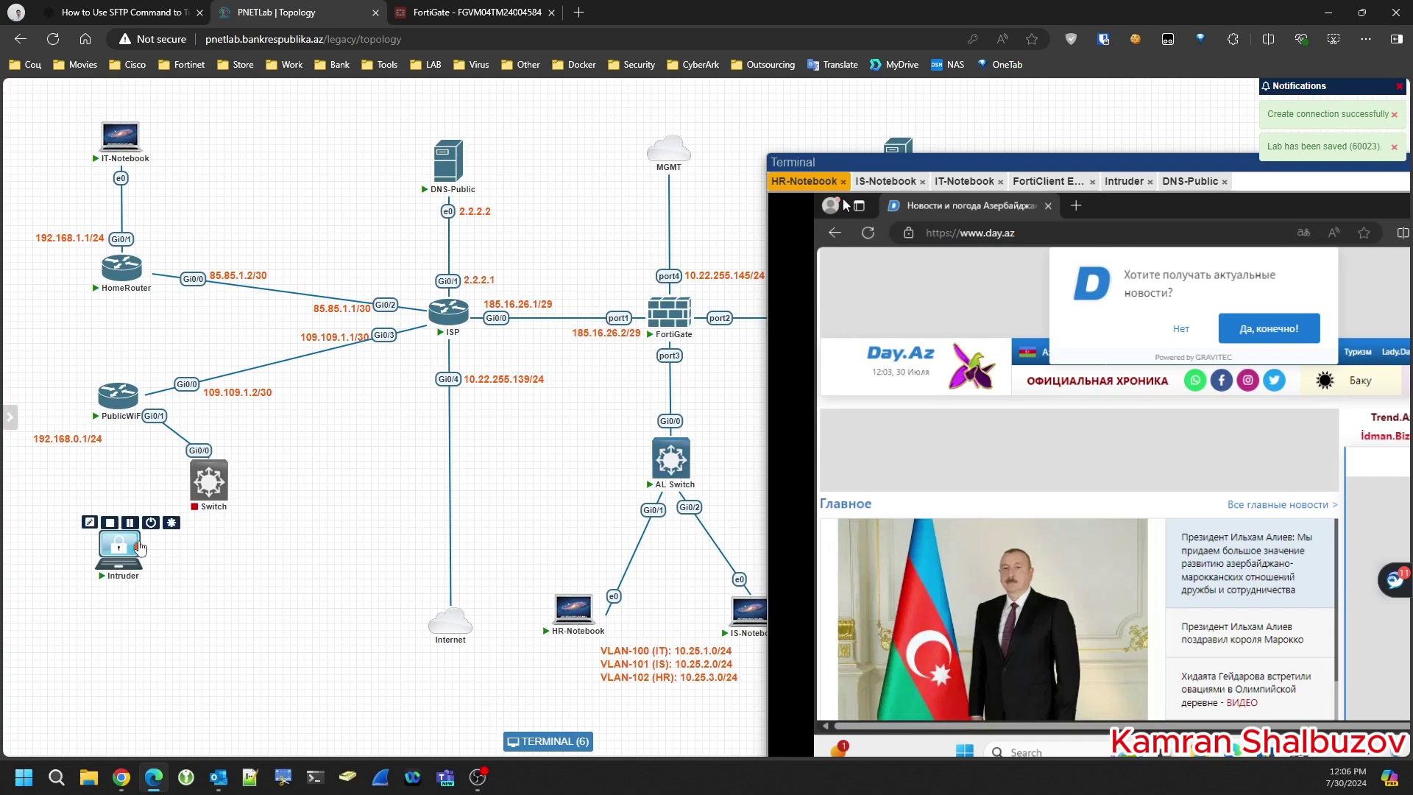
left_click_drag(140, 541, 209, 482)
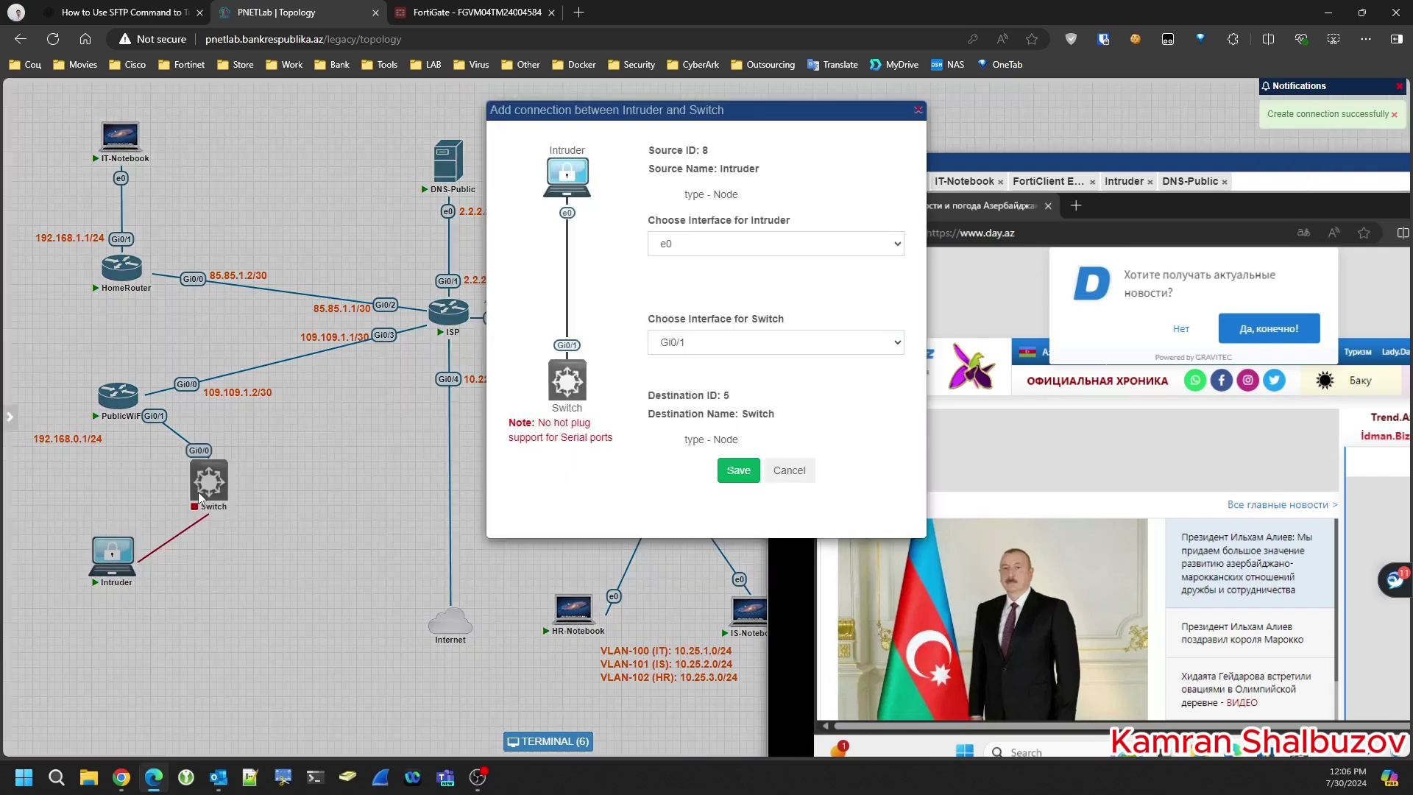
left_click(735, 470)
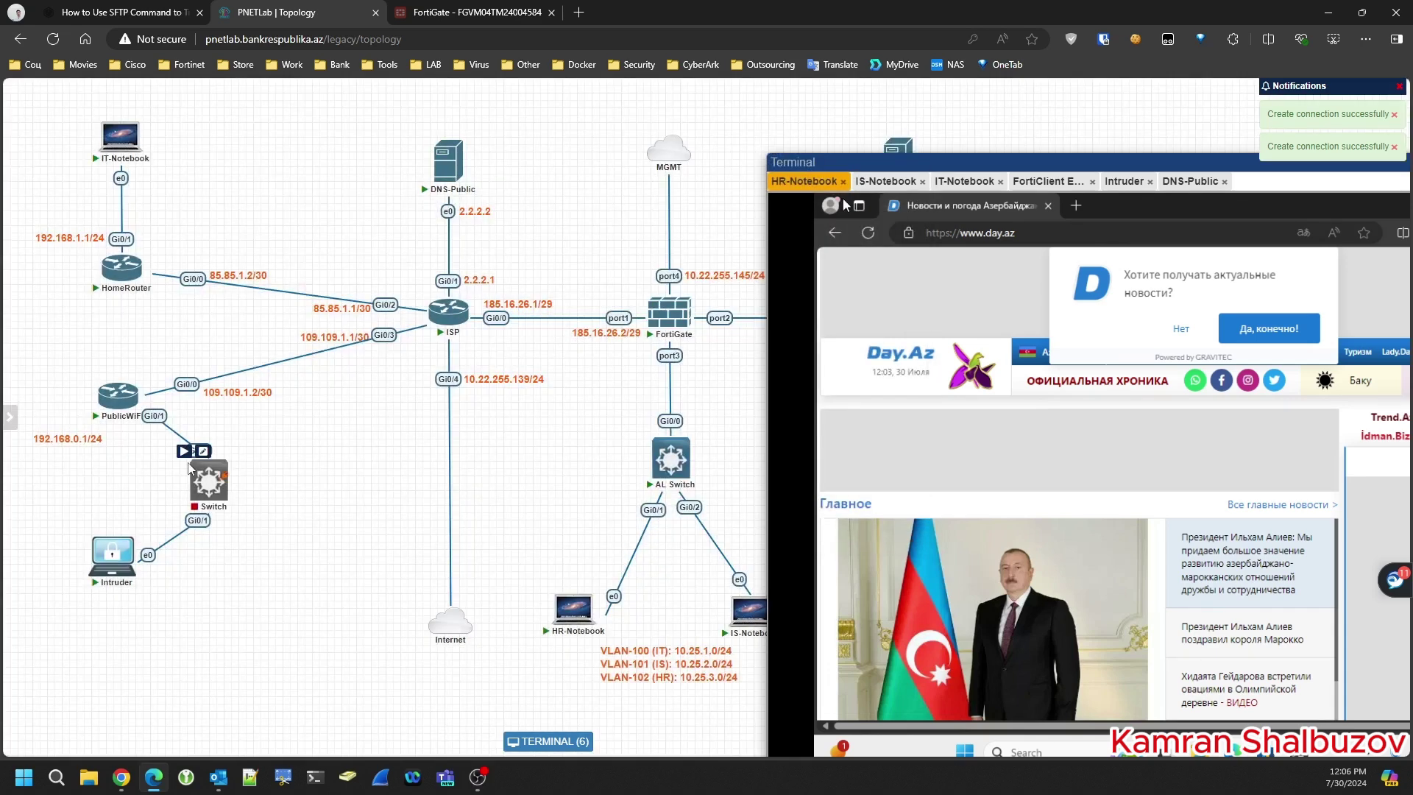
left_click(183, 451)
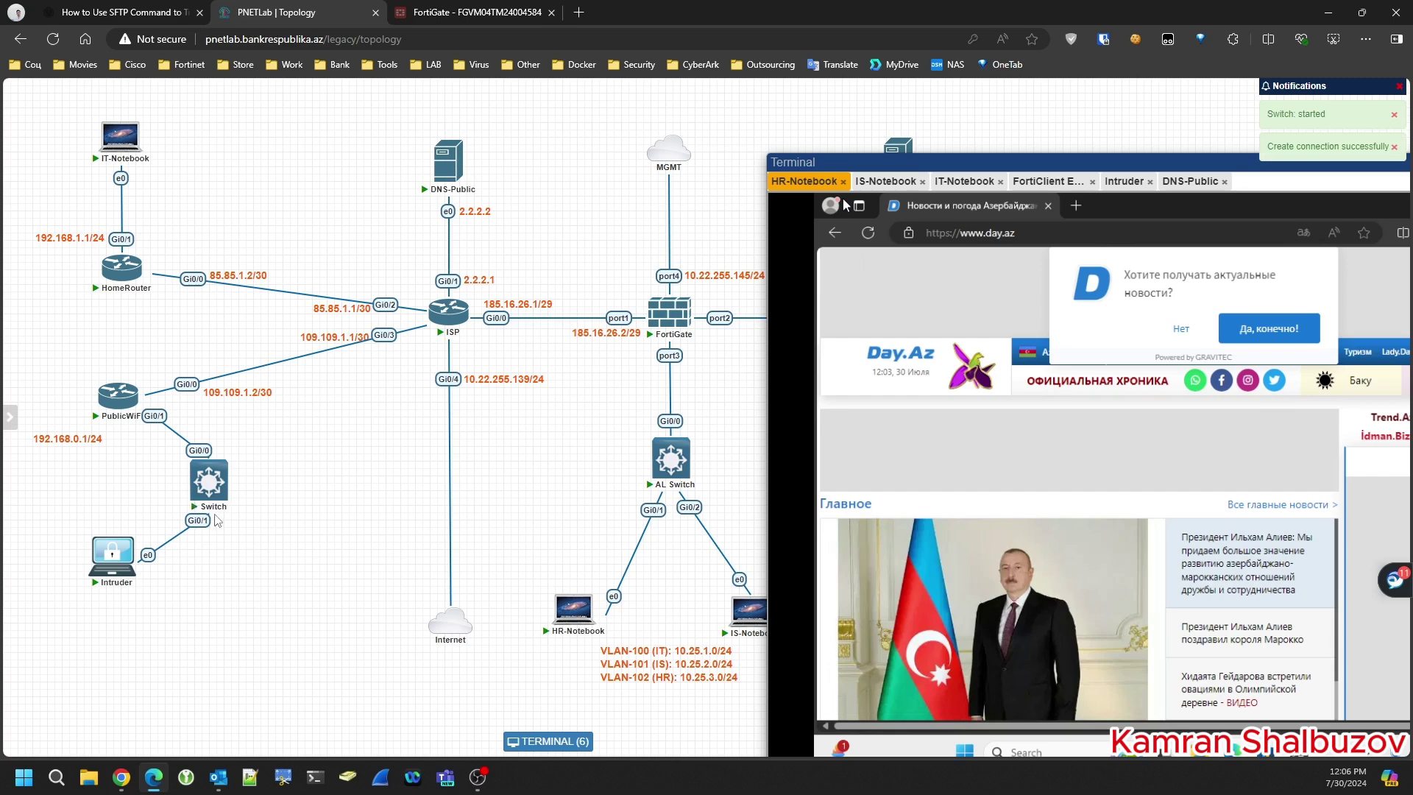
left_click(209, 480)
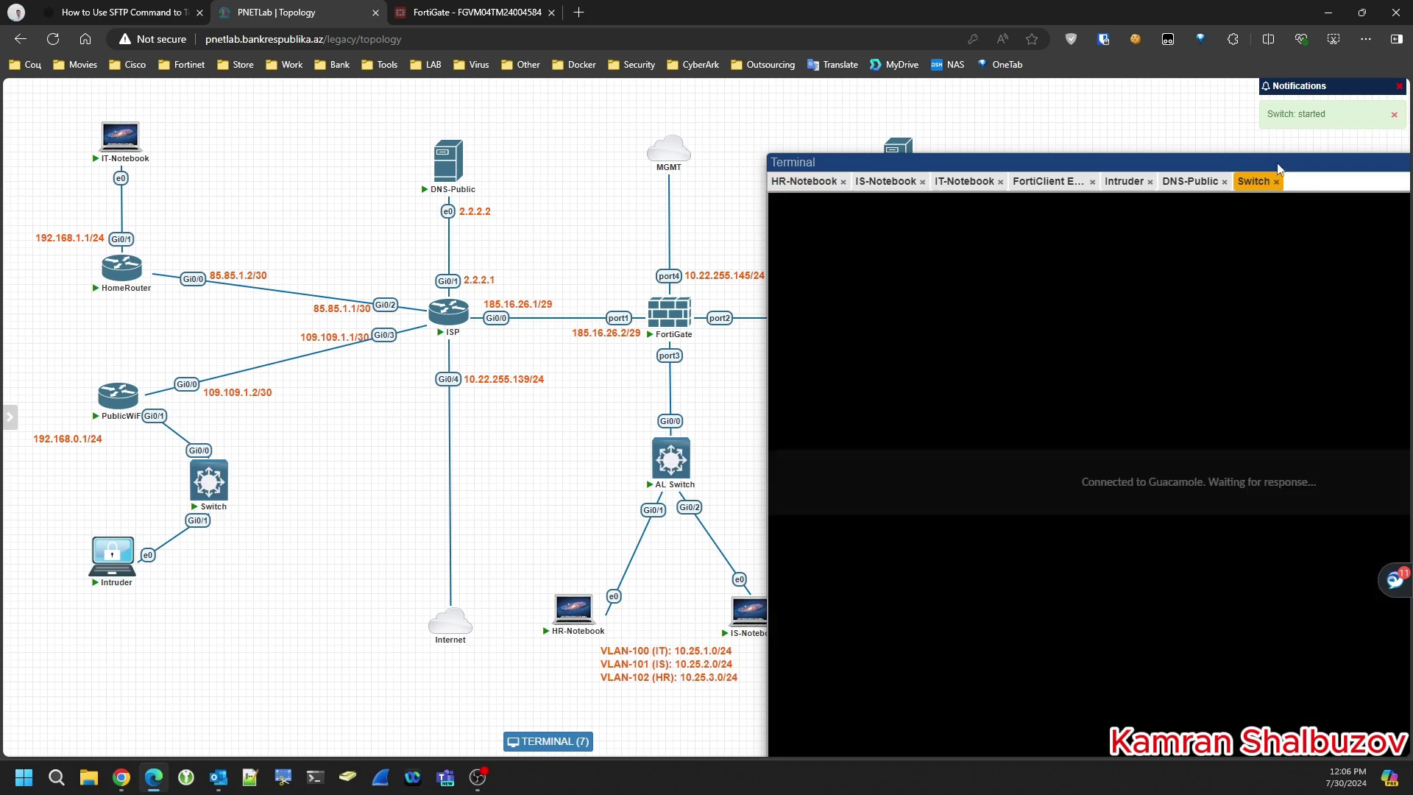
- Dismiss the started notification and enter privileged mode with en on the Switch console
left_click_drag(1278, 161, 981, 111)
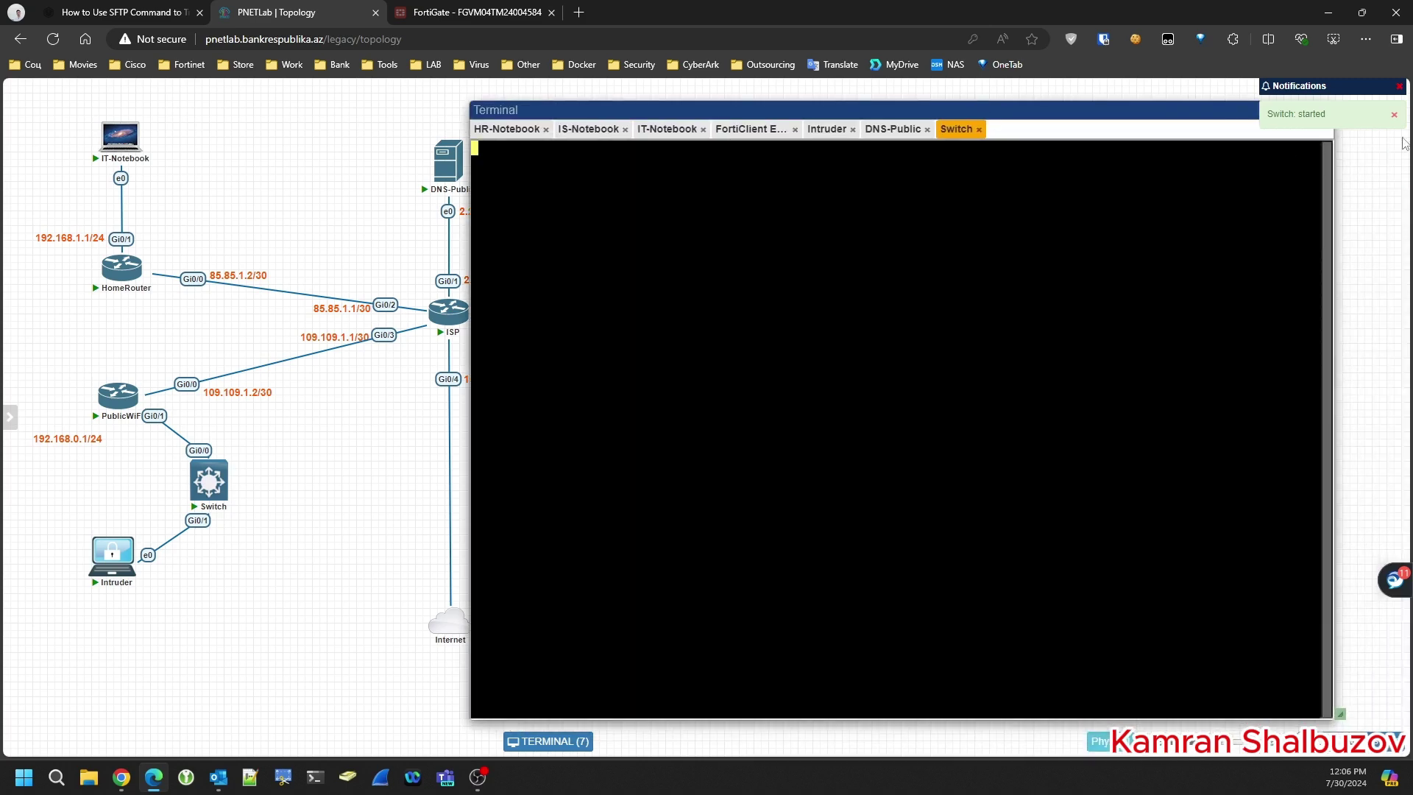
left_click(1398, 88)
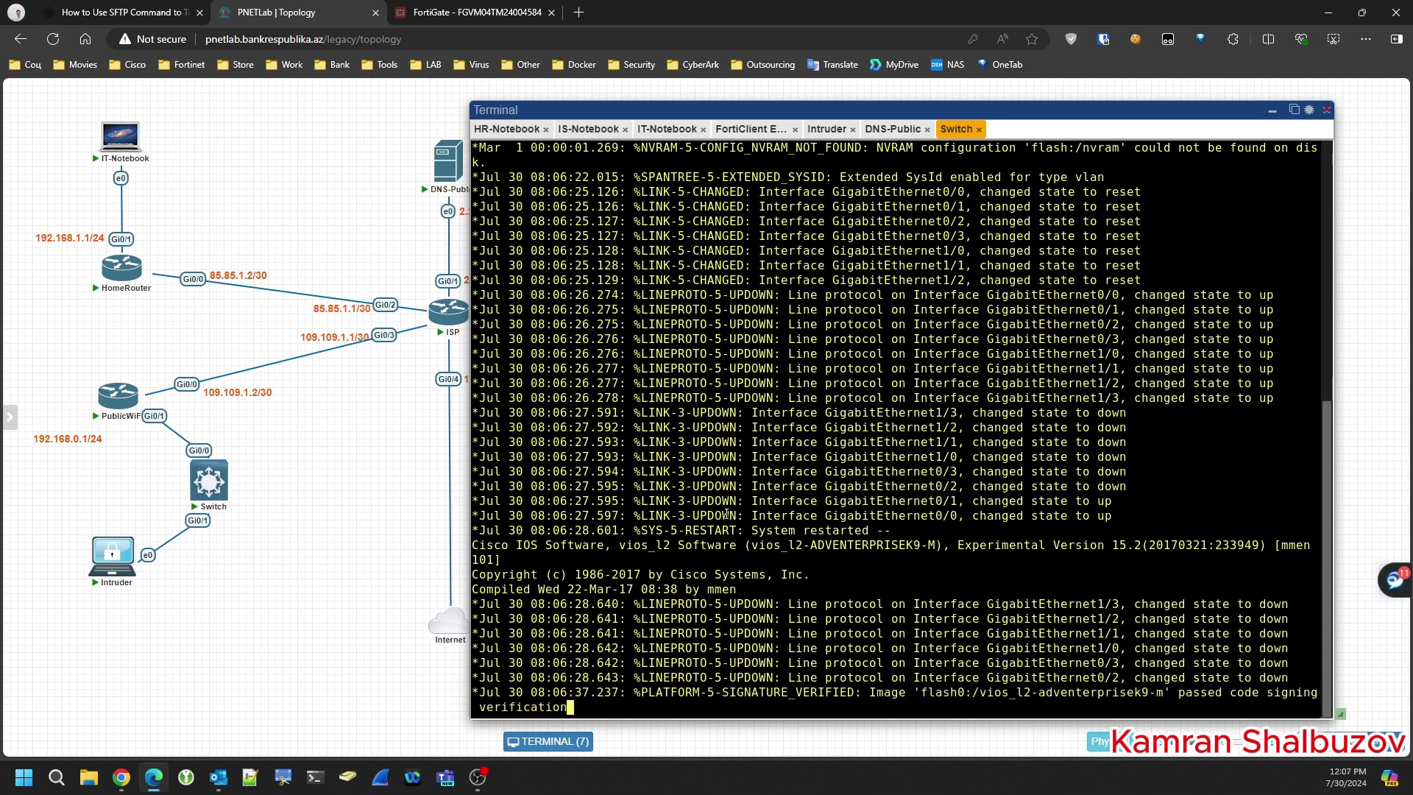
key("Return")
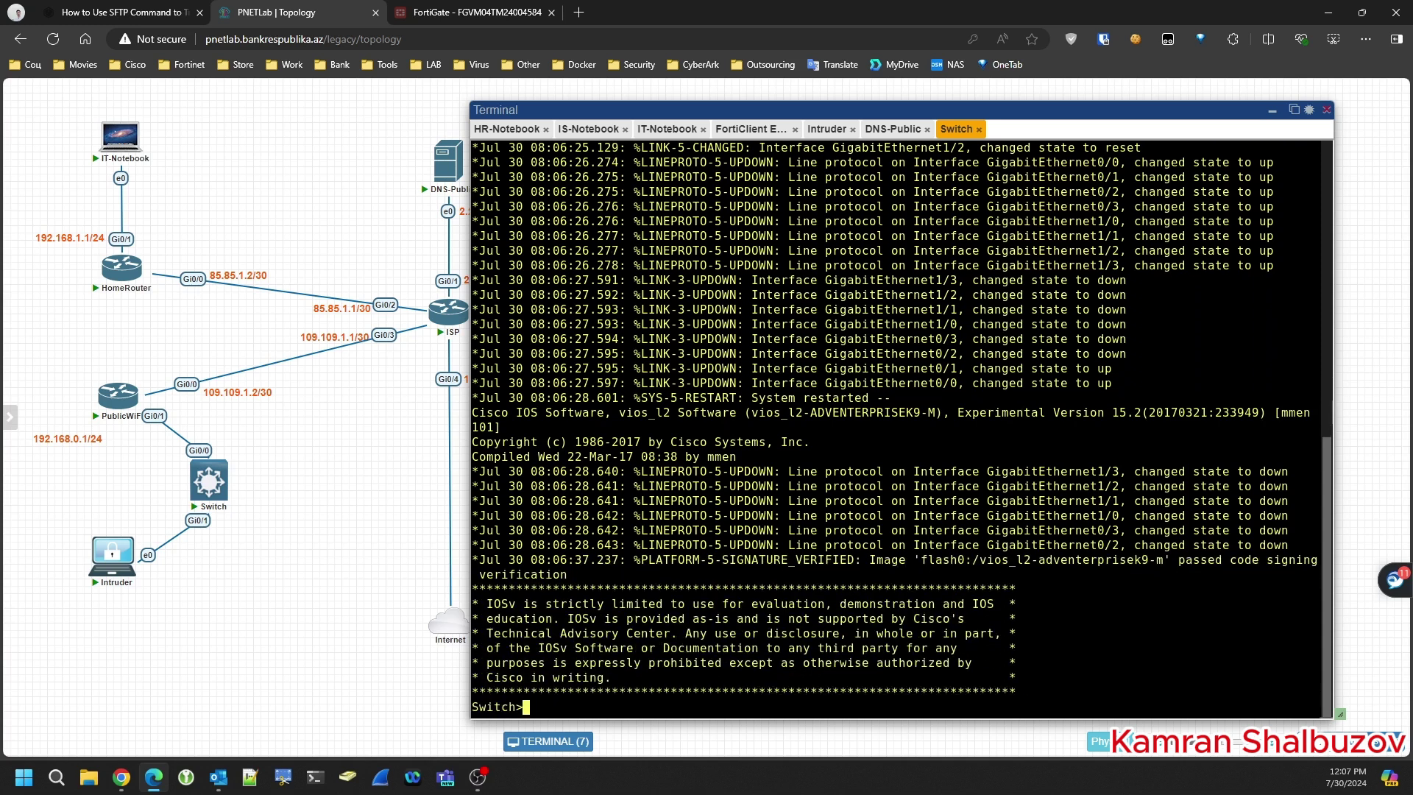
type("en")
key("Return")
- In conf t, set interface GigabitEthernet0/0 to switchport mode access
key("Return")
type("co")
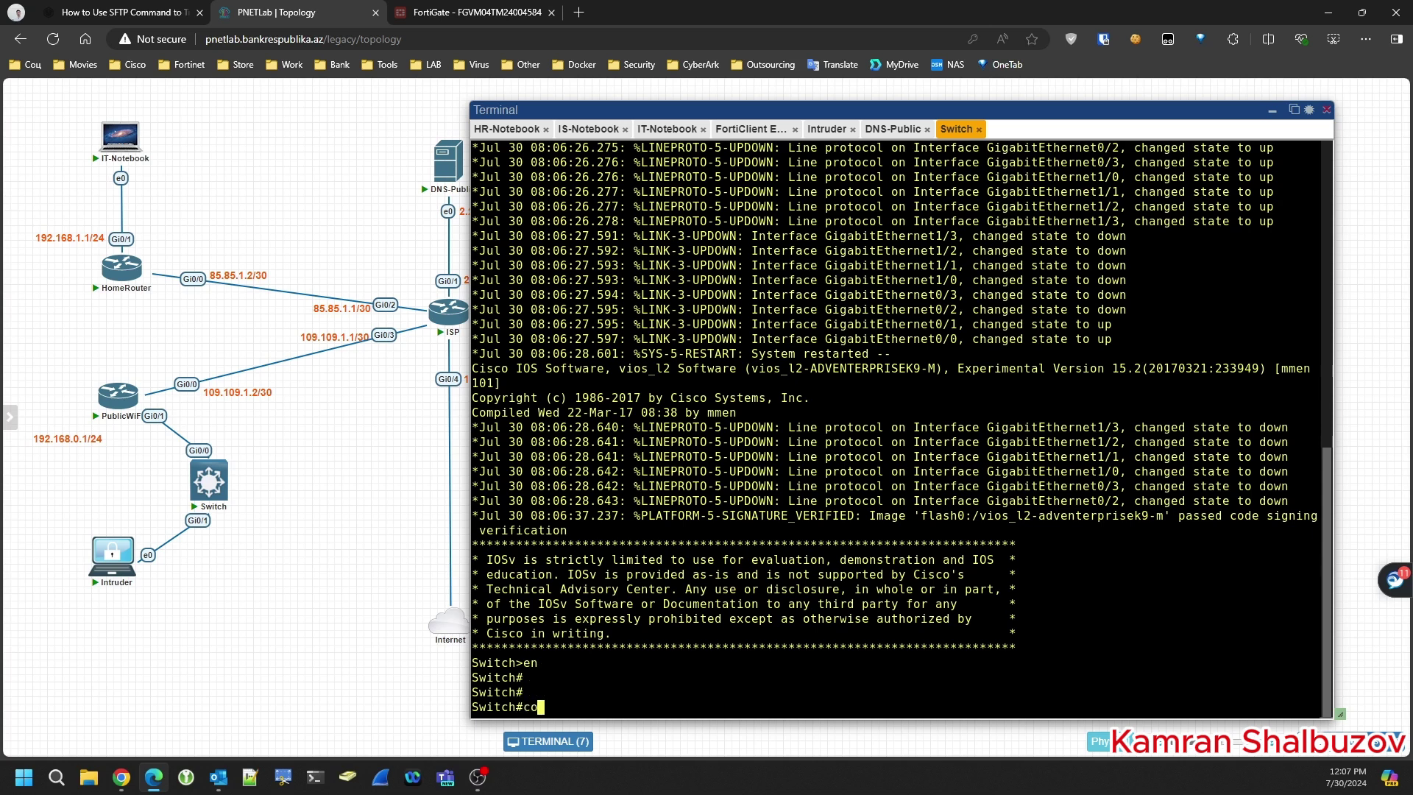
type("nf t")
key("Return")
key("Return")
key("Return")
key("Return")
key("Return")
type("itch(config)#i")
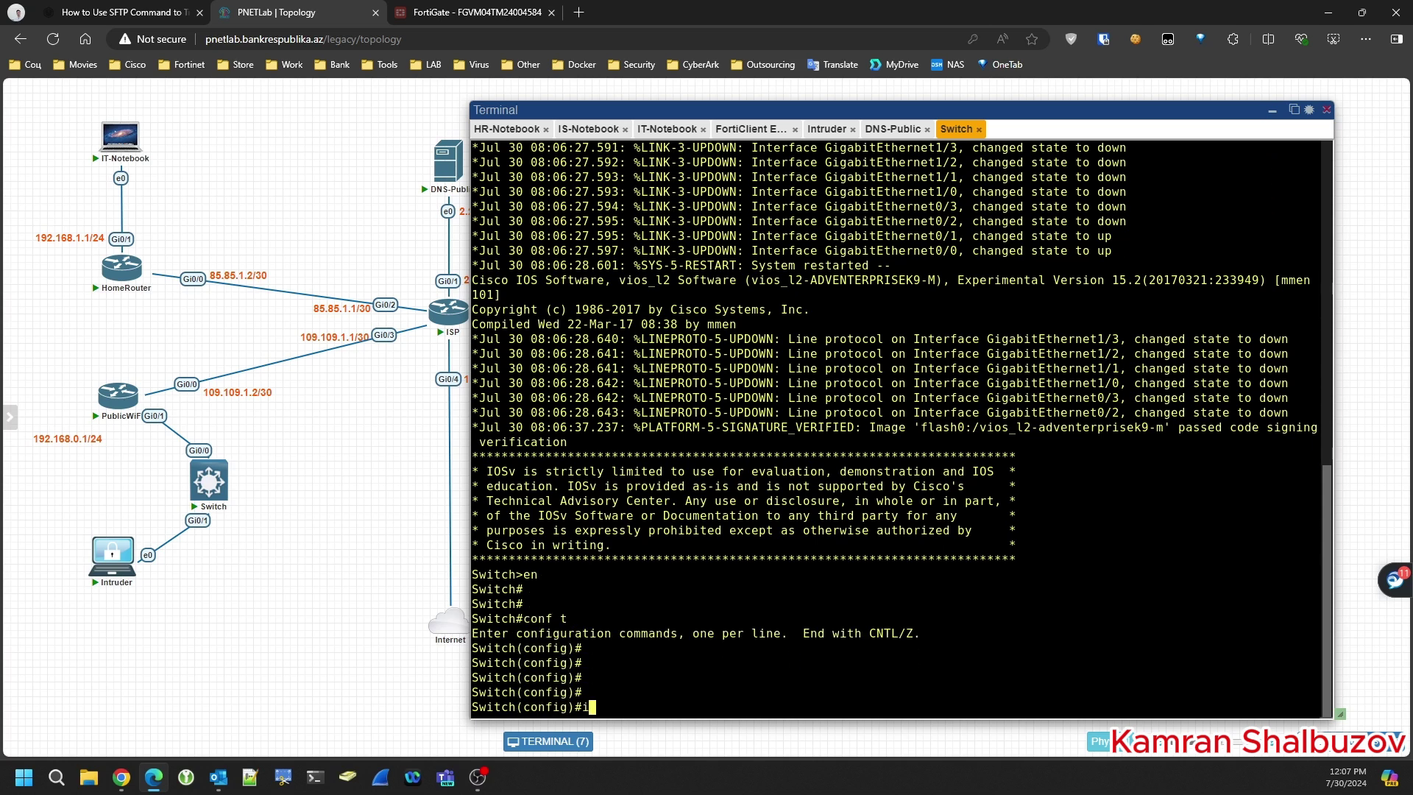
type("nter")
key("Tab")
type("gi")
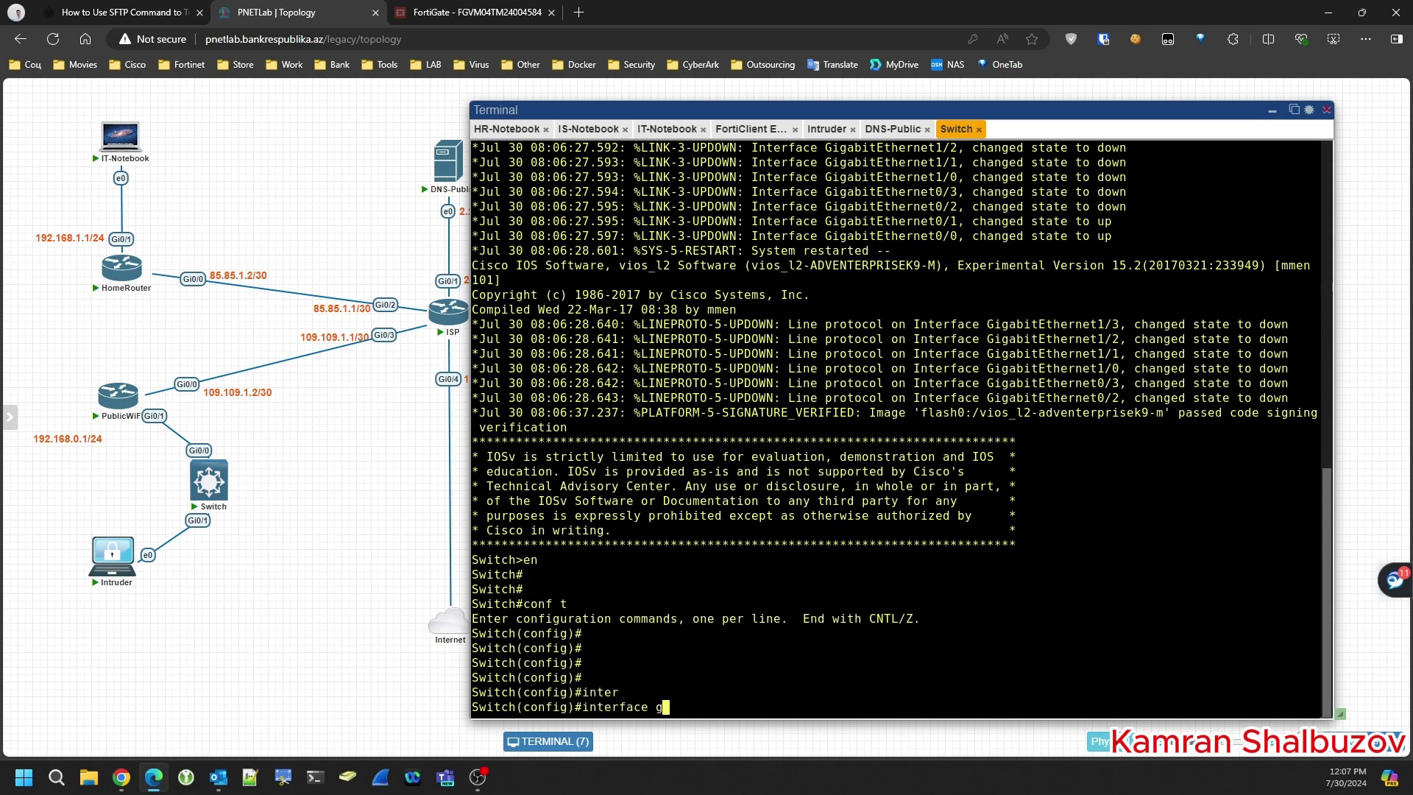
key("Tab")
type("0/0")
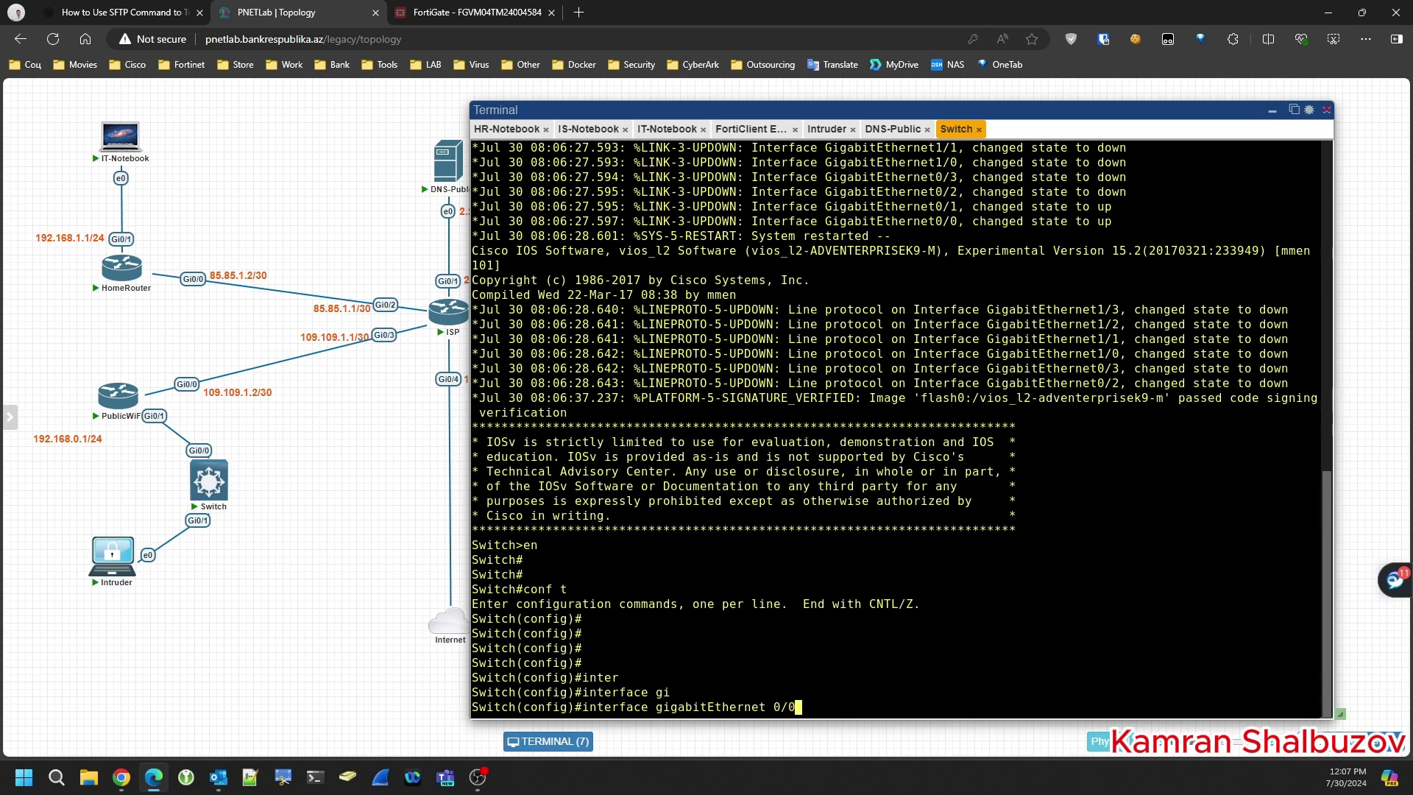
key("Return")
key("Return")
key("Return")
key("Return")
type("sw")
key("Tab")
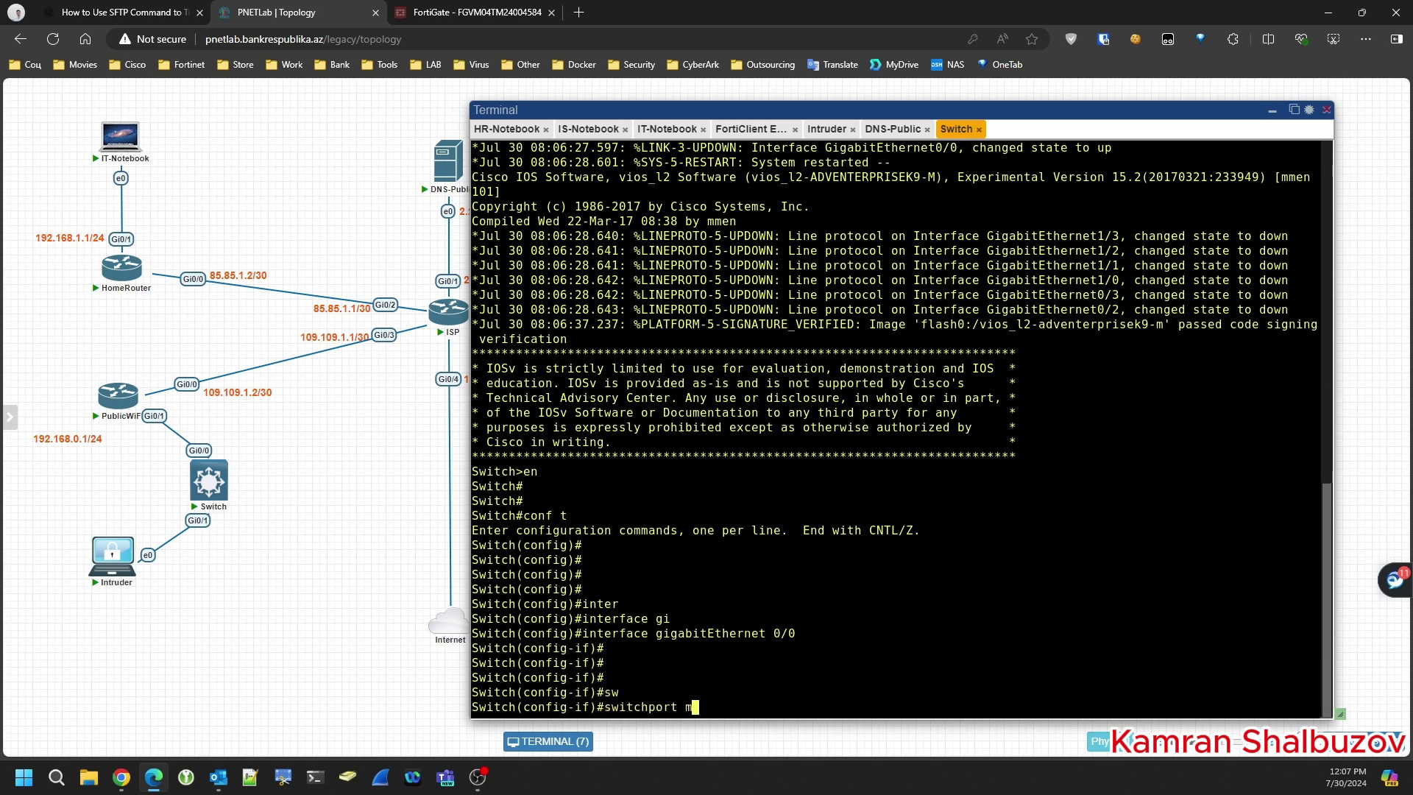
type("mo")
key("Tab")
type("a")
key("Tab")
key("Return")
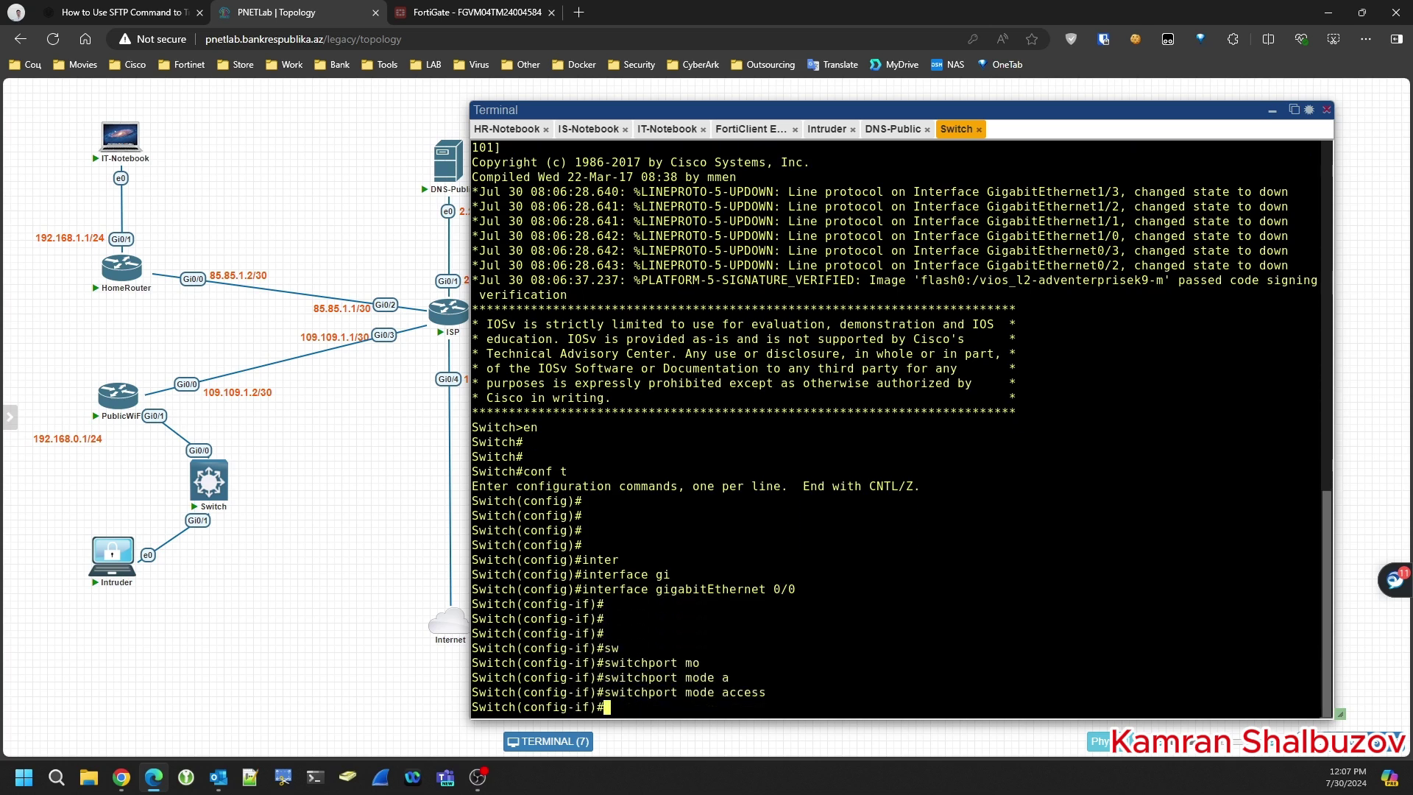
- Exit, save the configuration with do wr, and close the Switch console
key("Return")
key("Return")
type("exit")
key("Return")
key("Return")
key("Return")
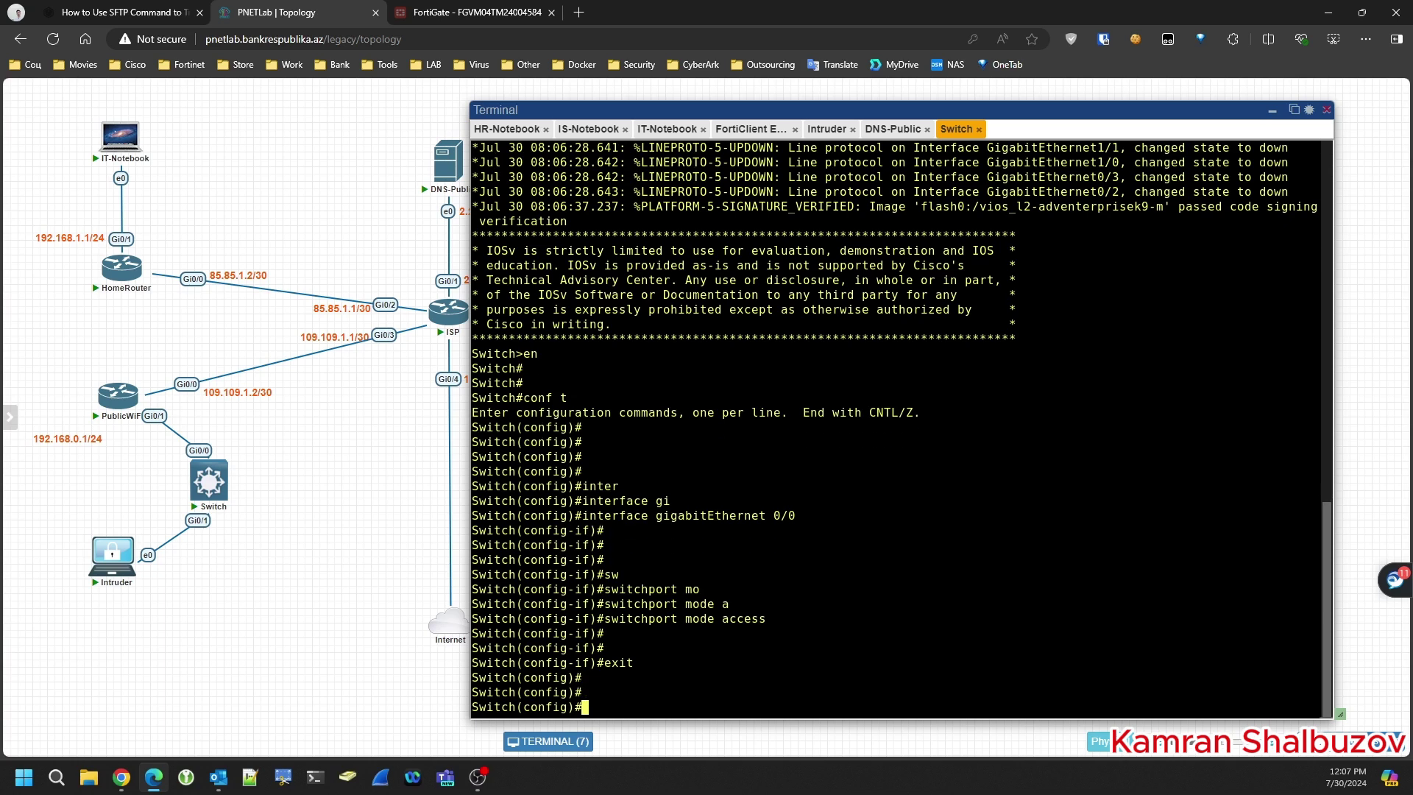
type("do wr")
key("Return")
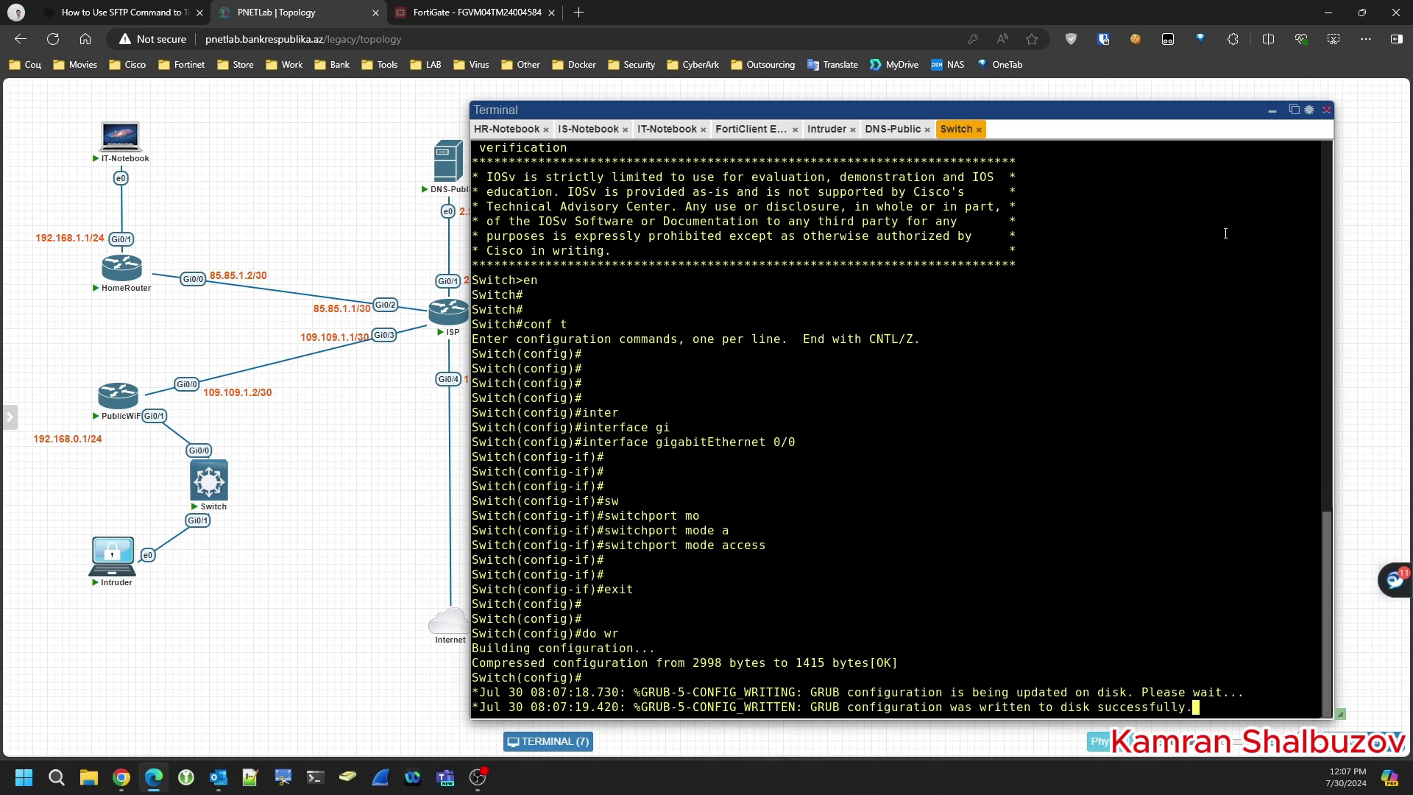
left_click(979, 129)
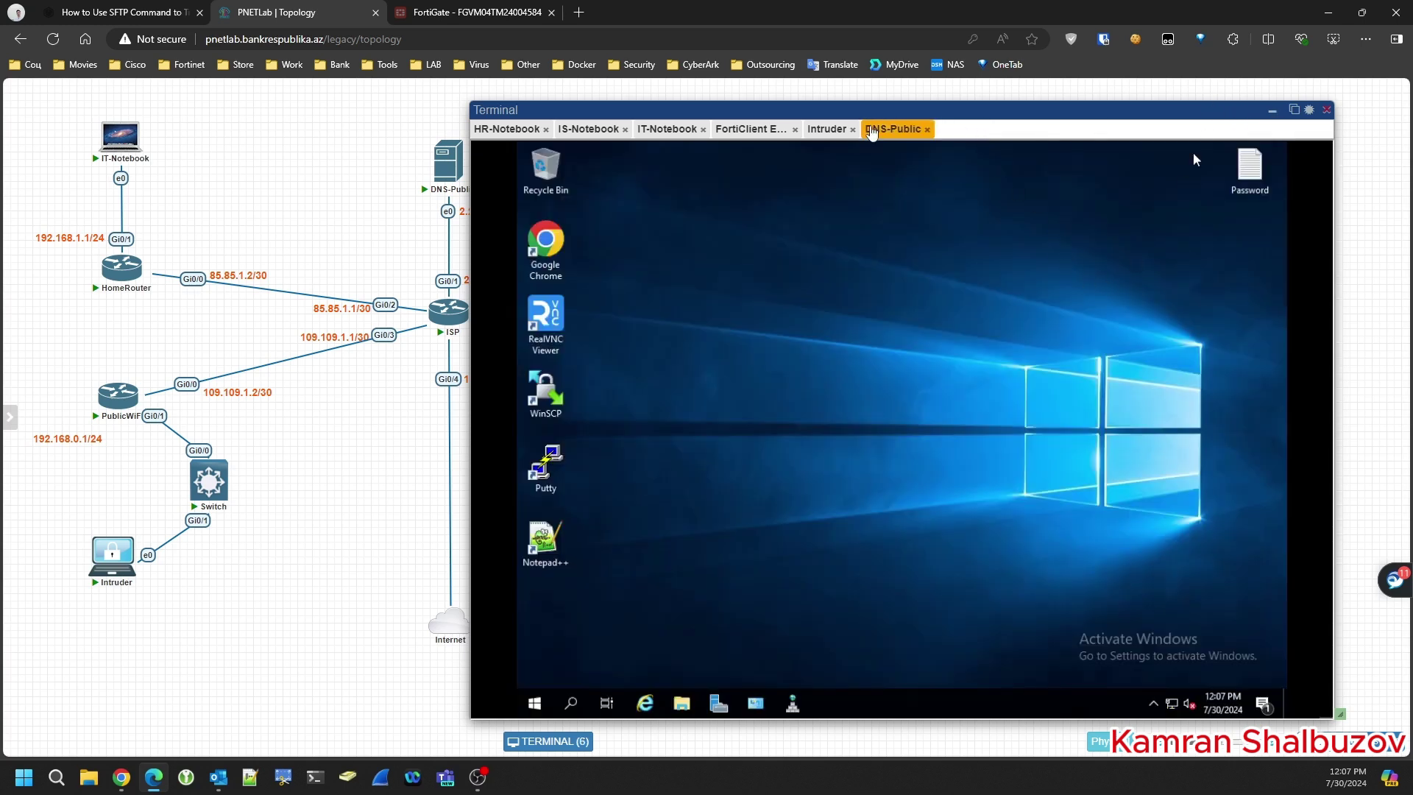
left_click_drag(846, 110, 1049, 109)
- Delete HR-Notebook's AL Switch link and connect its e0 to the Switch's Gi0/2 instead
right_click(653, 510)
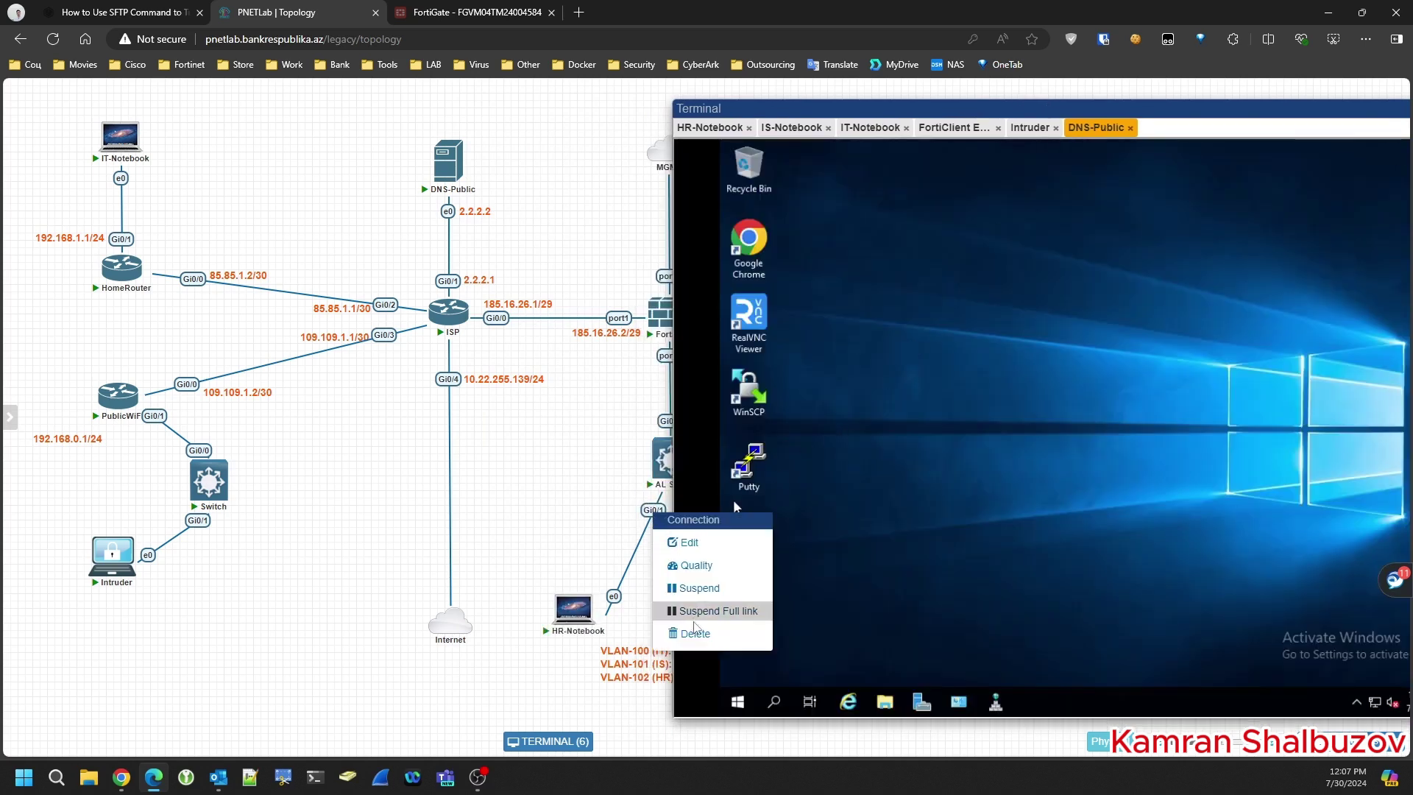
left_click(691, 635)
mouse_move(603, 612)
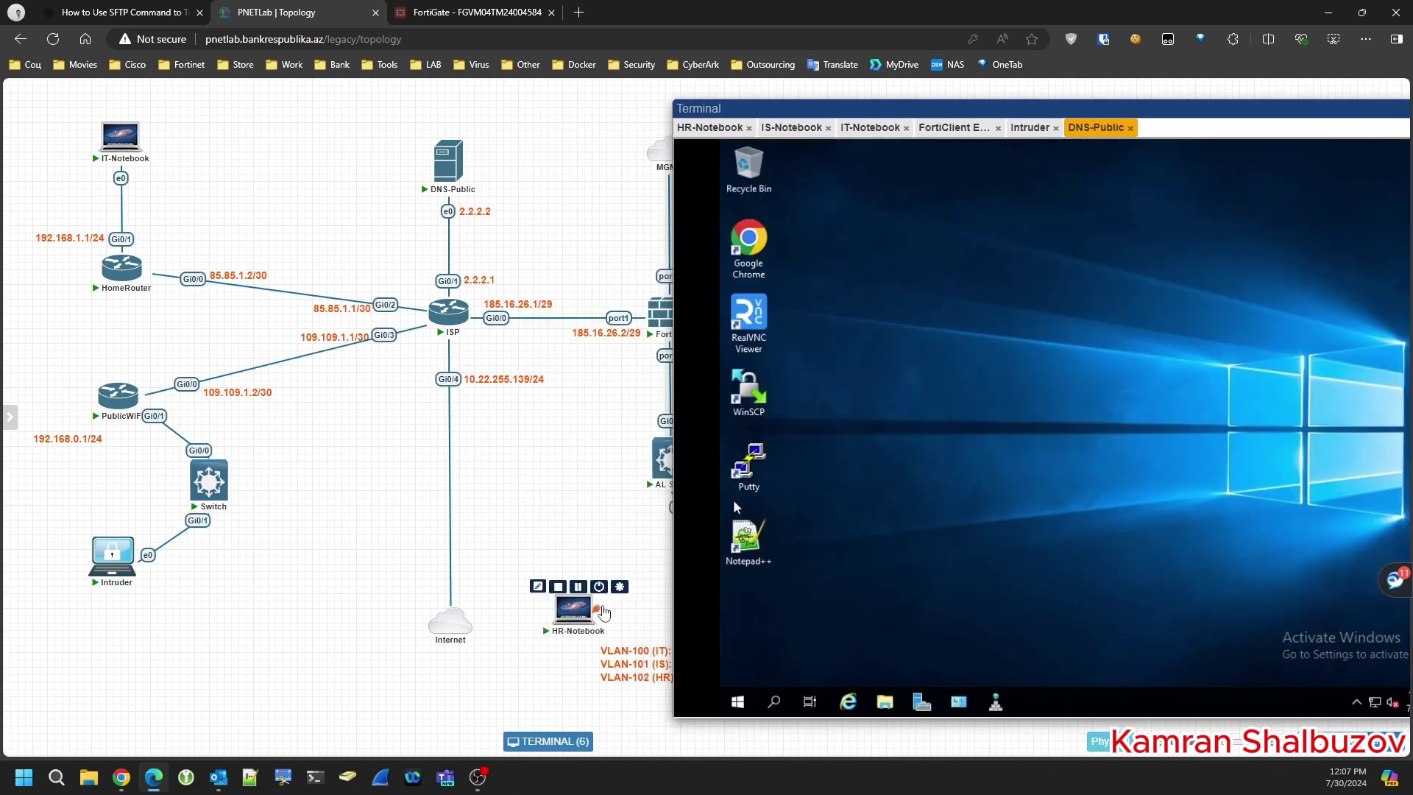
left_click_drag(603, 612, 209, 480)
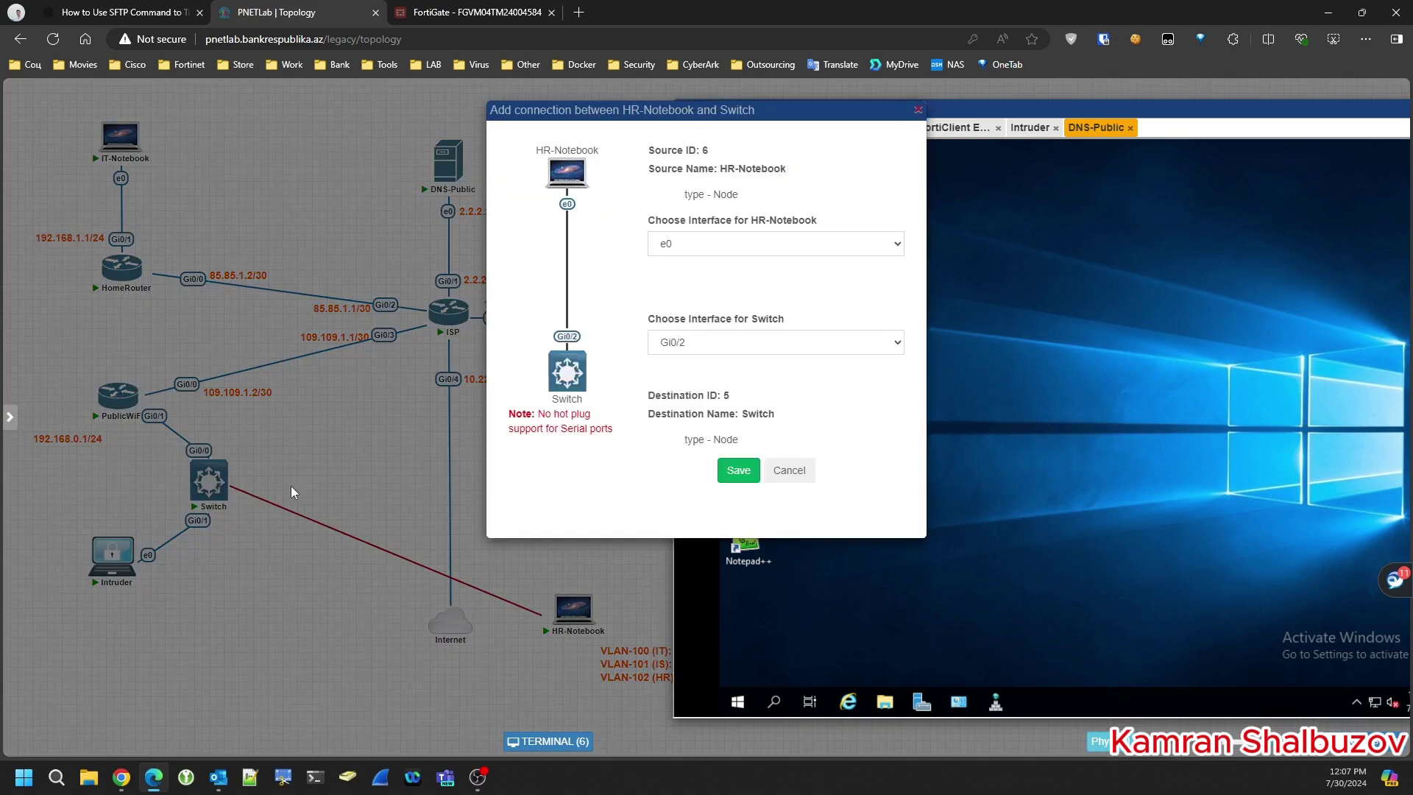
left_click(739, 472)
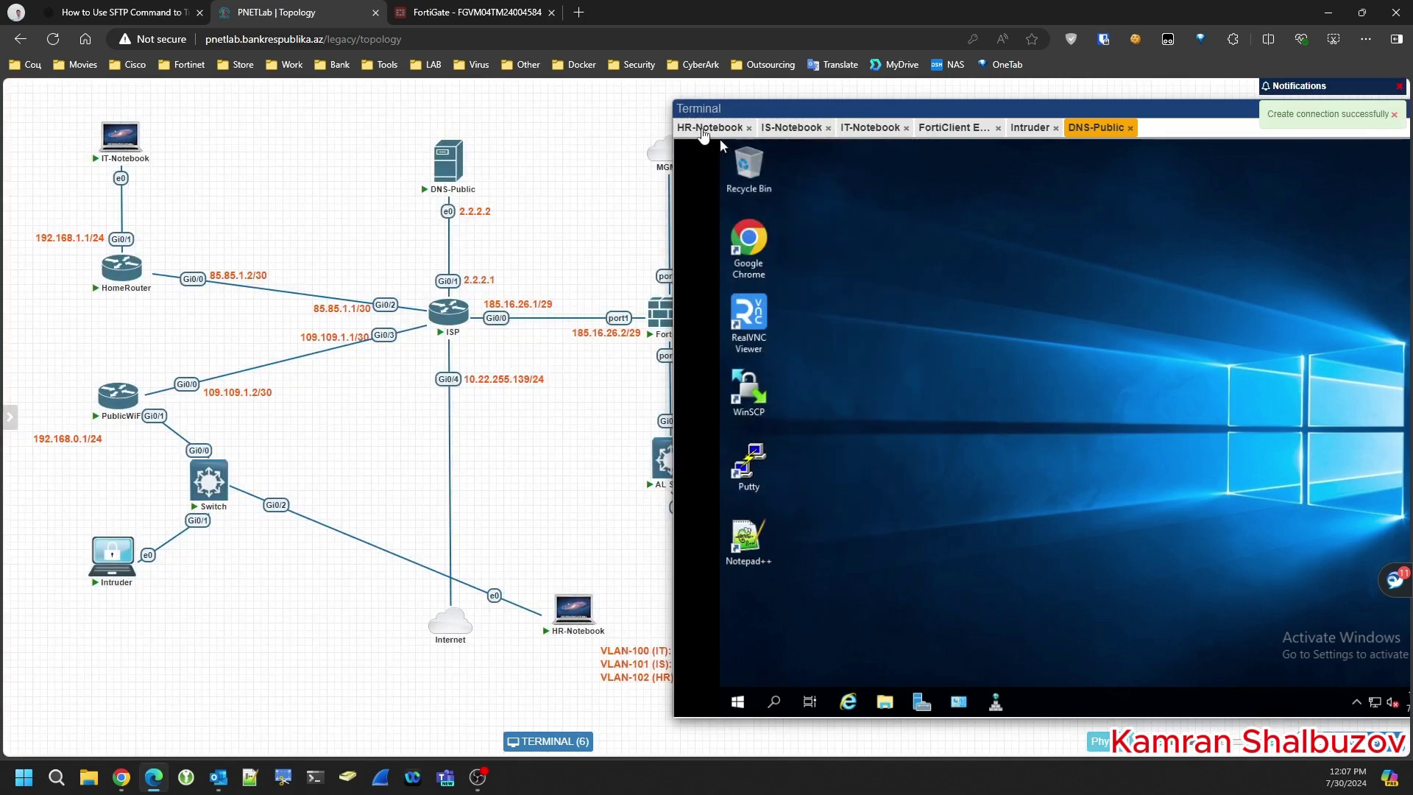
- Bring up the HR-Notebook console and open the FortiClient agent
left_click(707, 128)
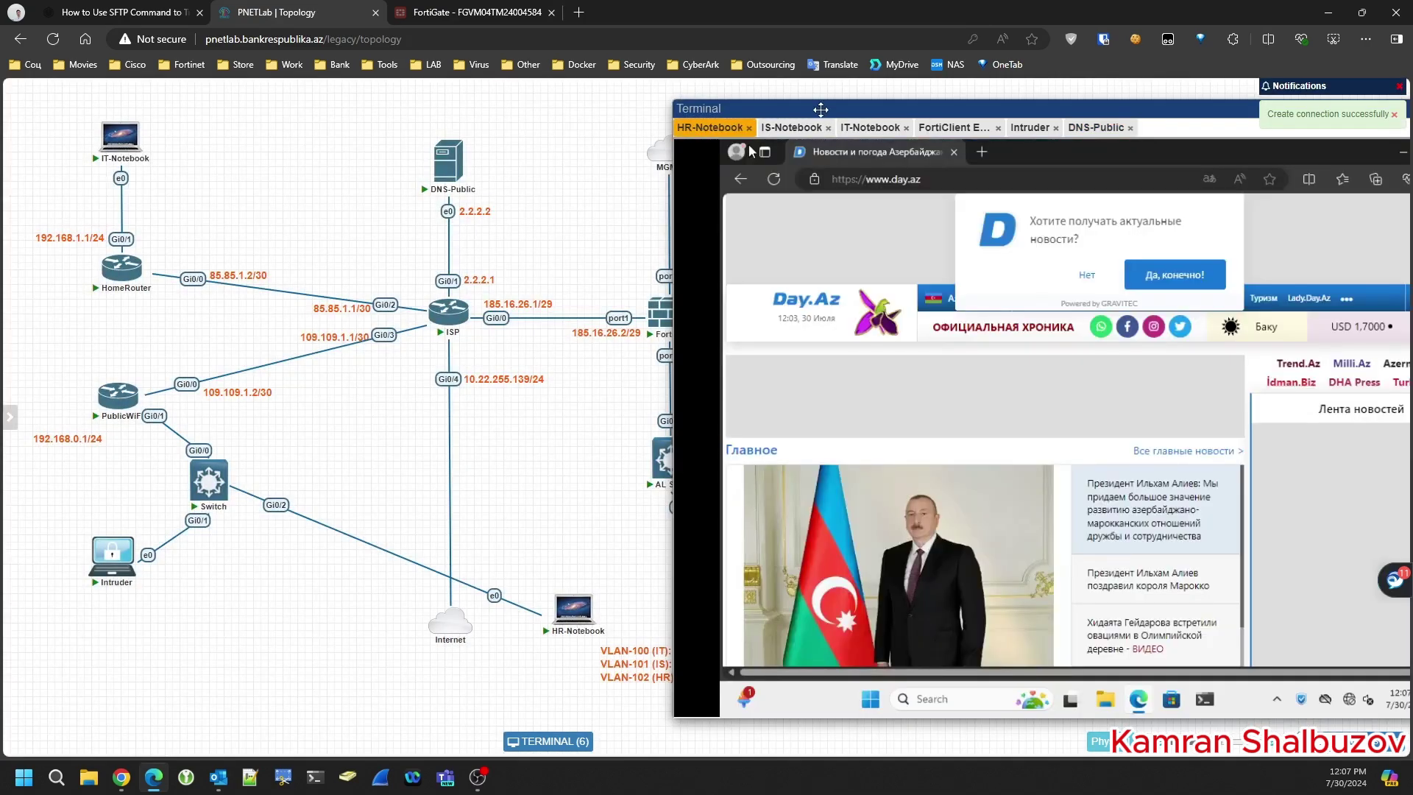
left_click_drag(824, 109, 502, 103)
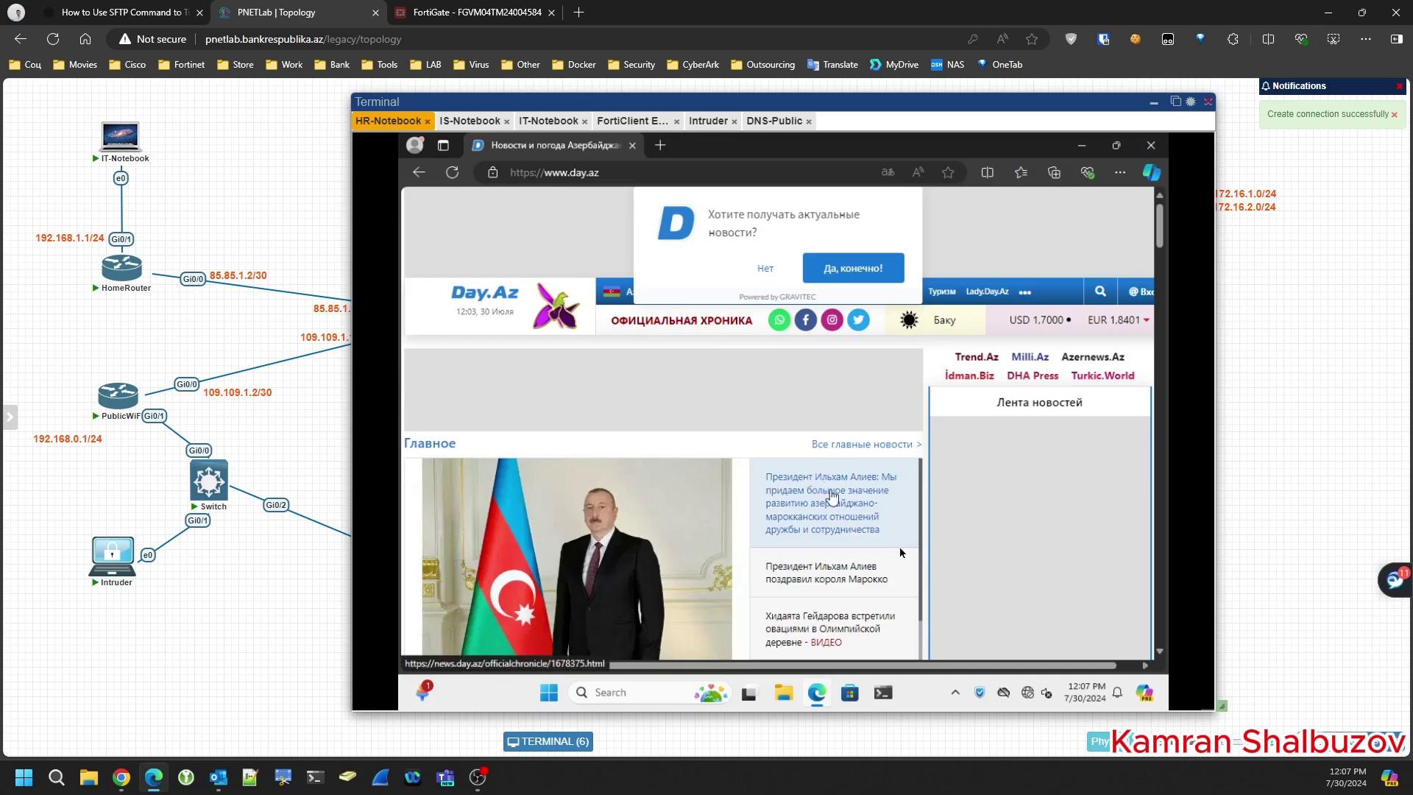
left_click(978, 694)
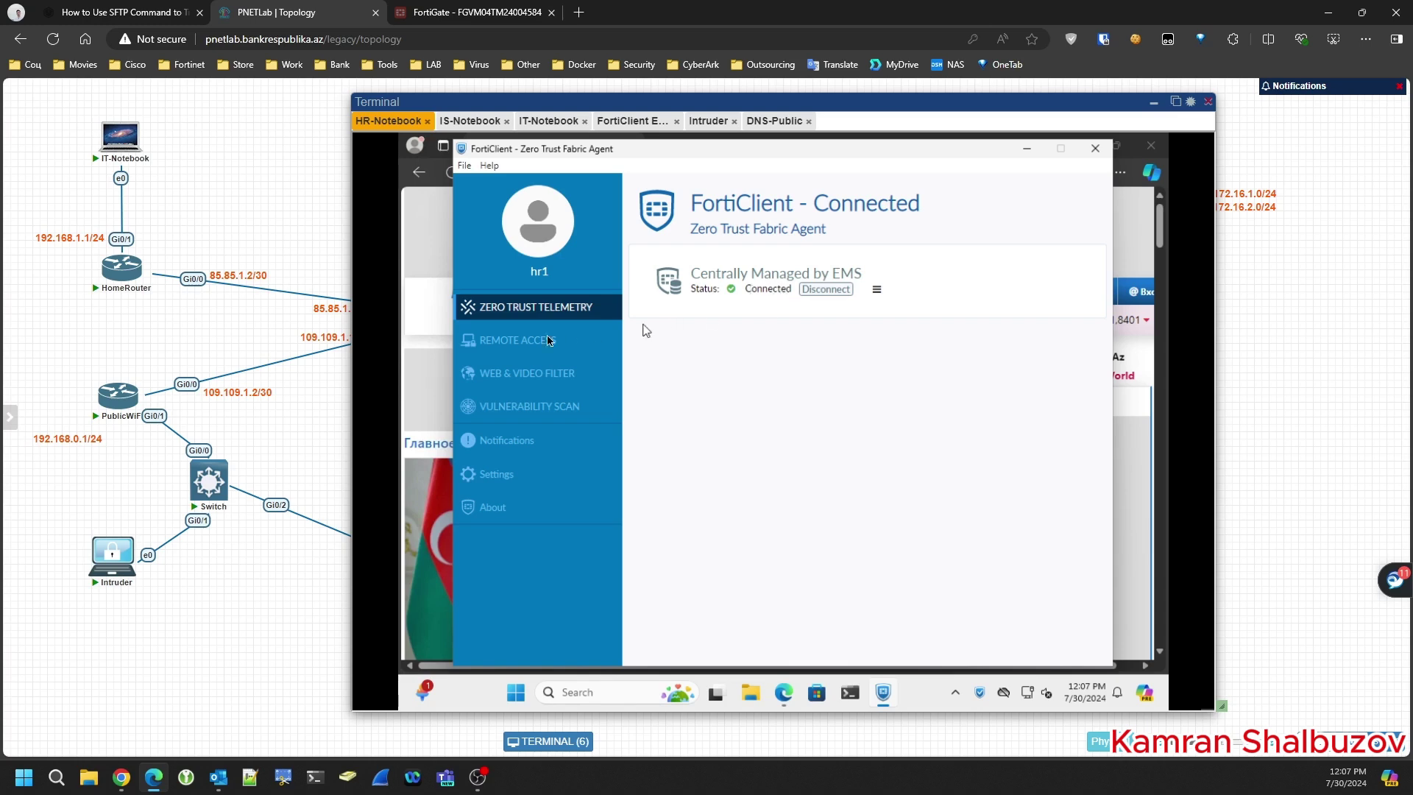
- Review FortiClient's Web & Video Filter, Remote Access, Vulnerability Scan and Zero Trust Telemetry pages
left_click(515, 344)
left_click(527, 375)
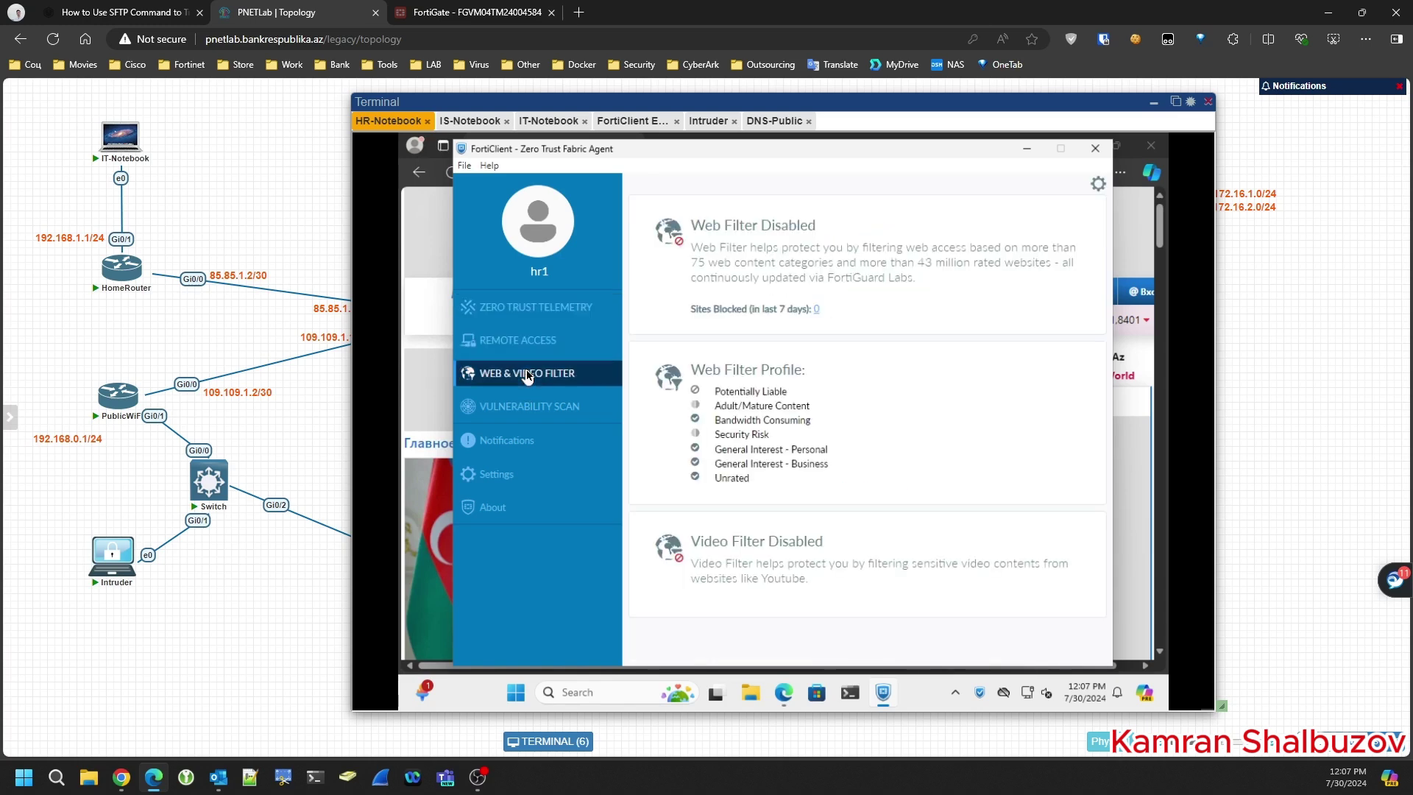
left_click_drag(696, 223, 808, 230)
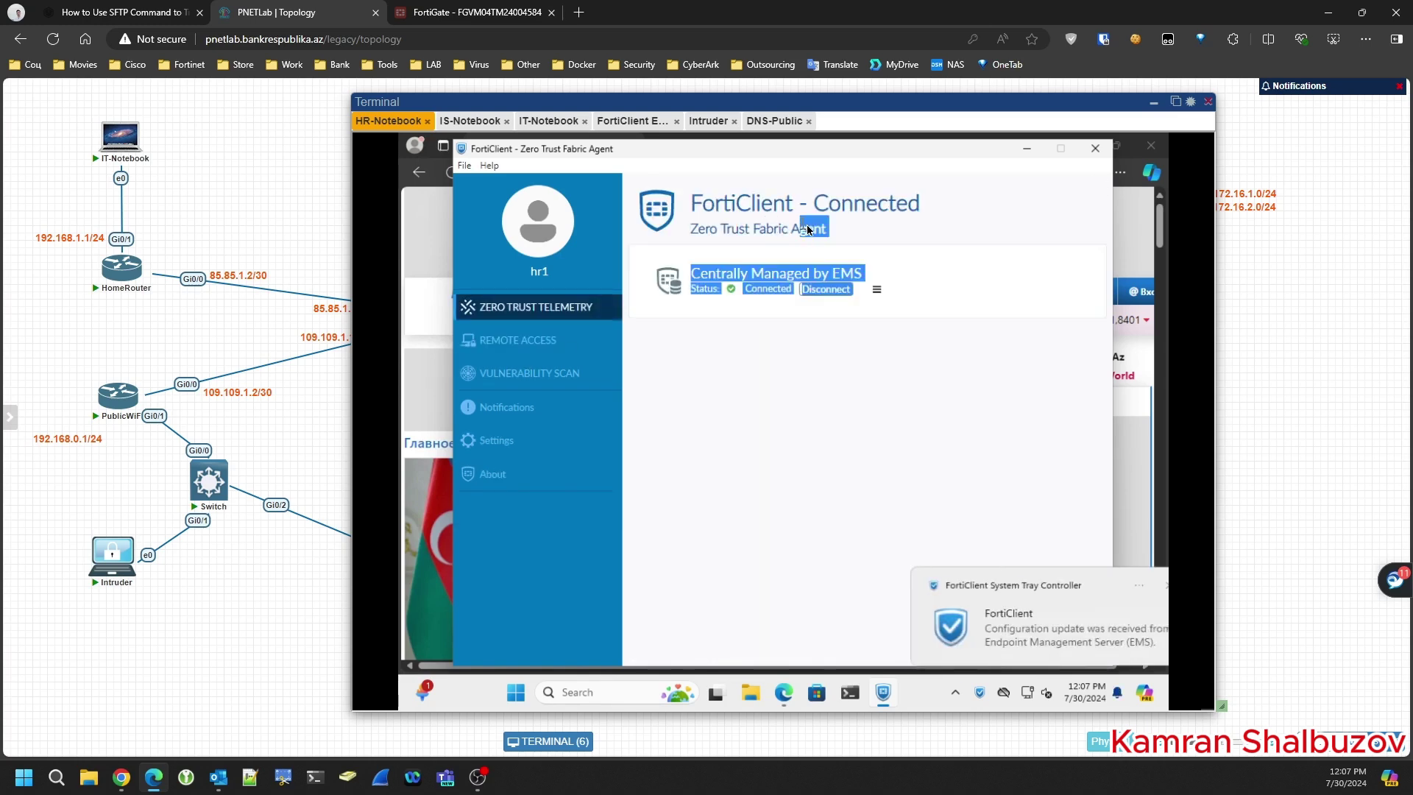
left_click(610, 320)
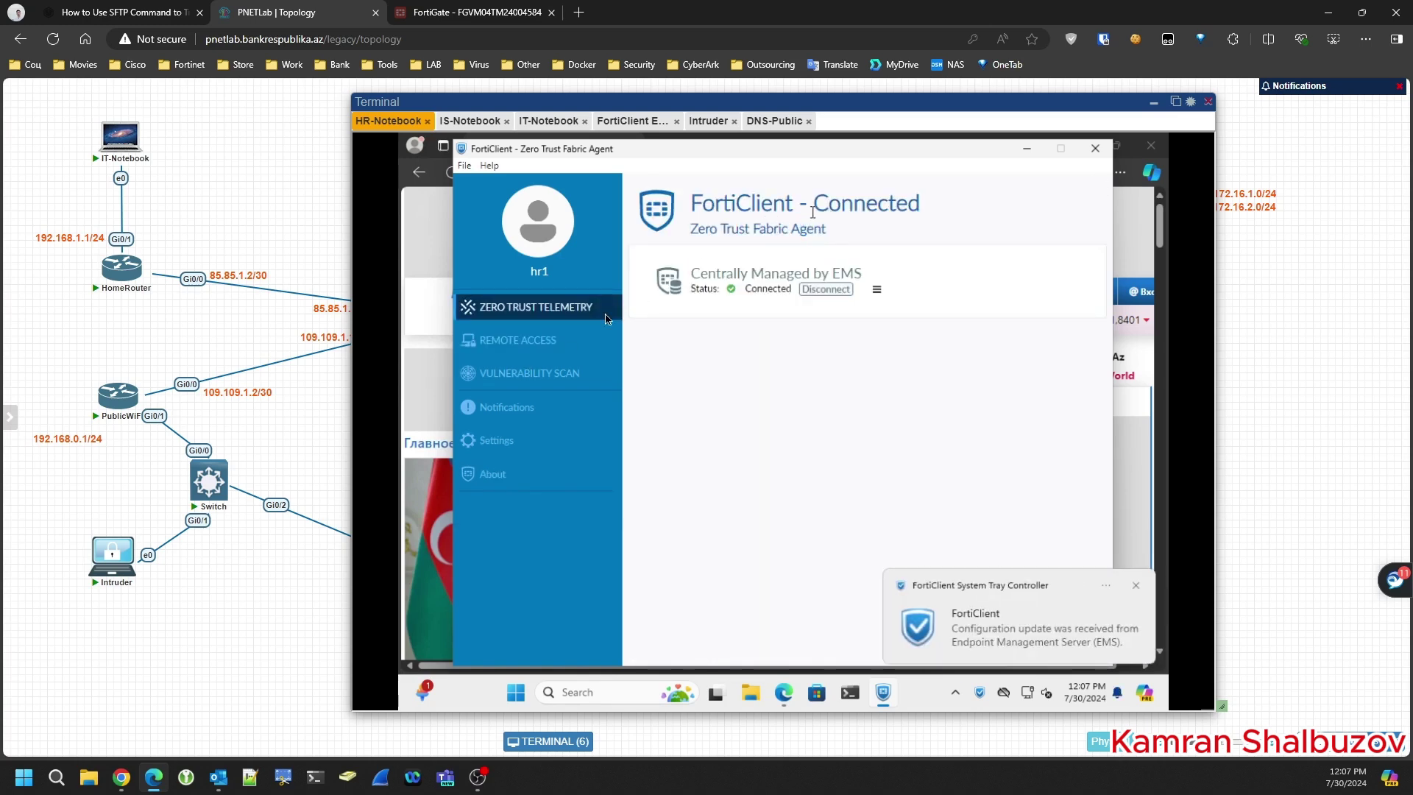
left_click(526, 340)
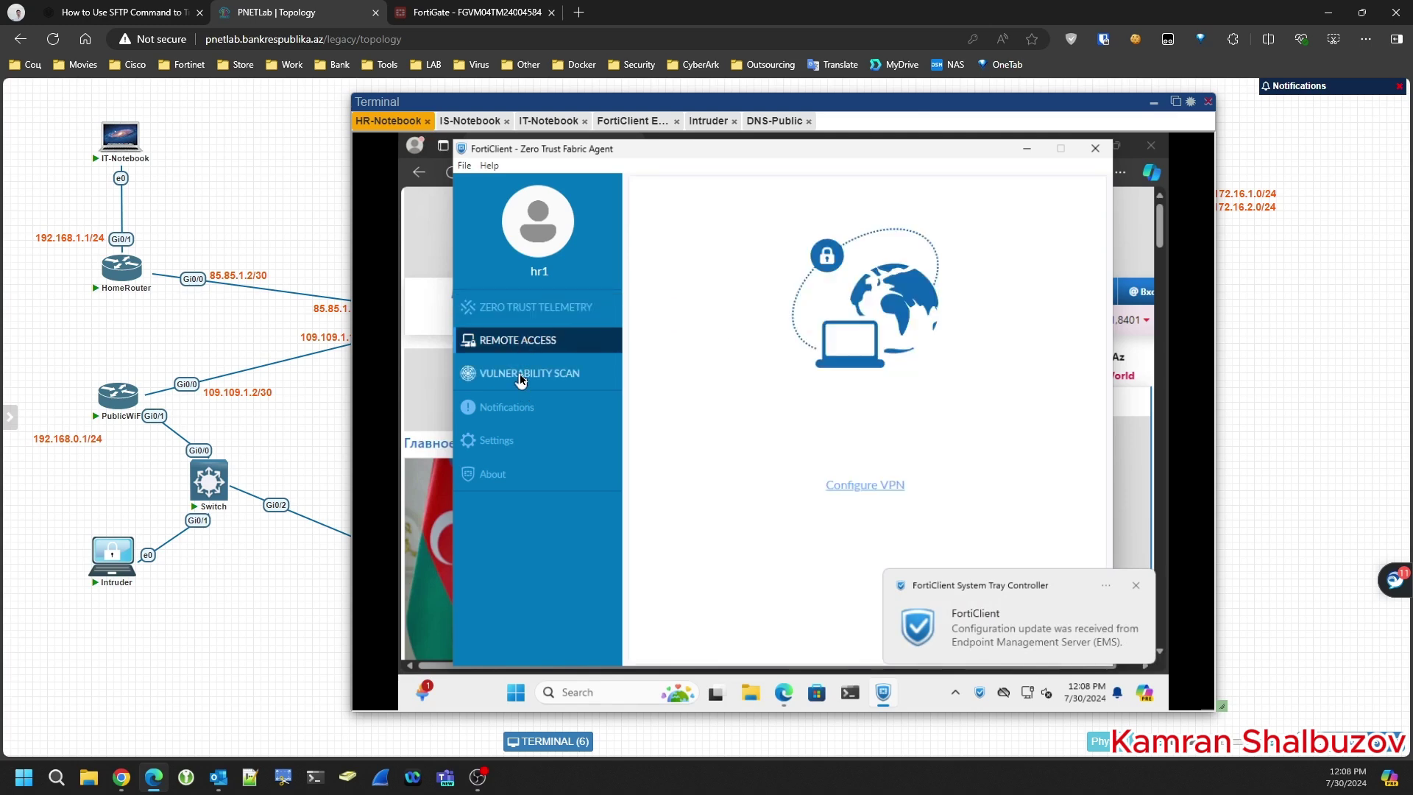
left_click(521, 376)
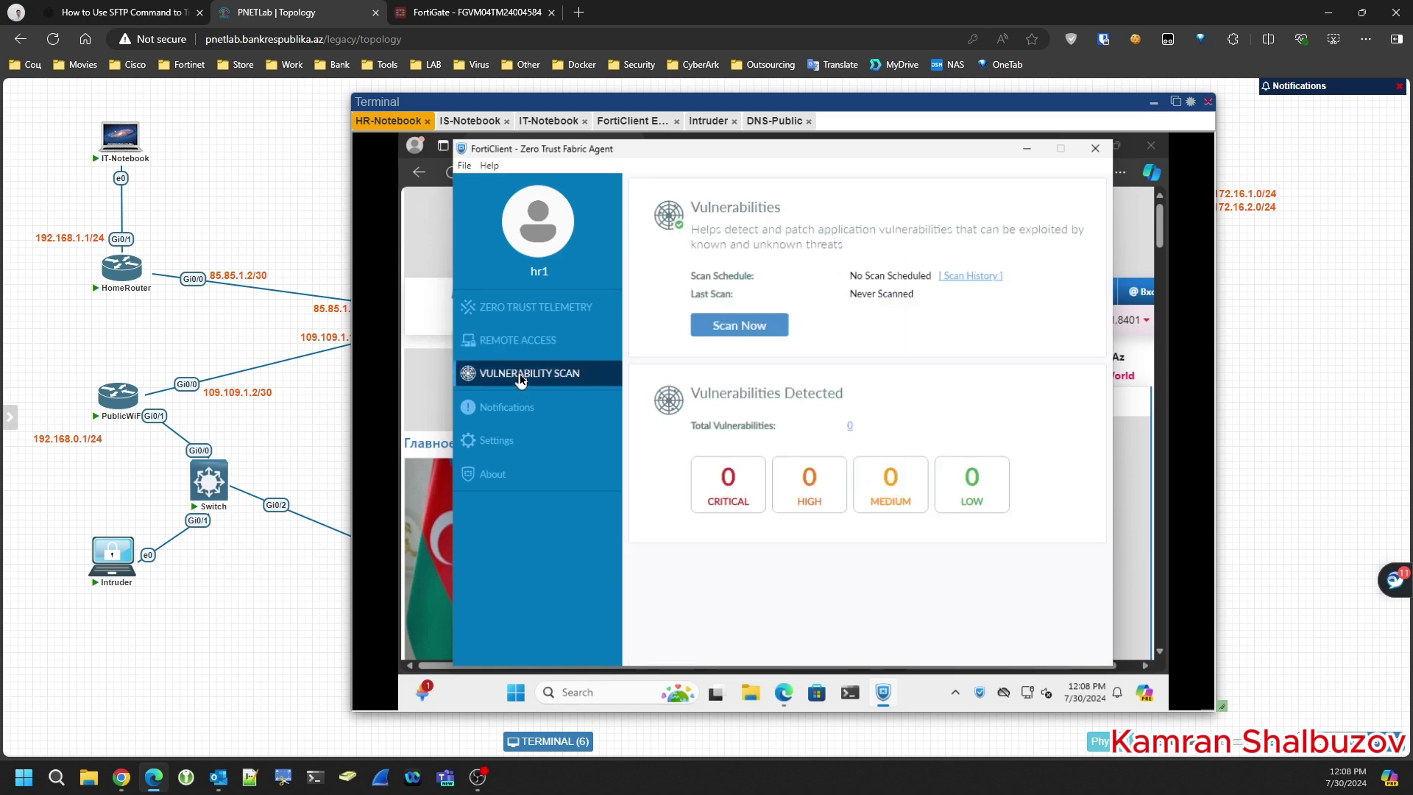
left_click(518, 341)
left_click(516, 312)
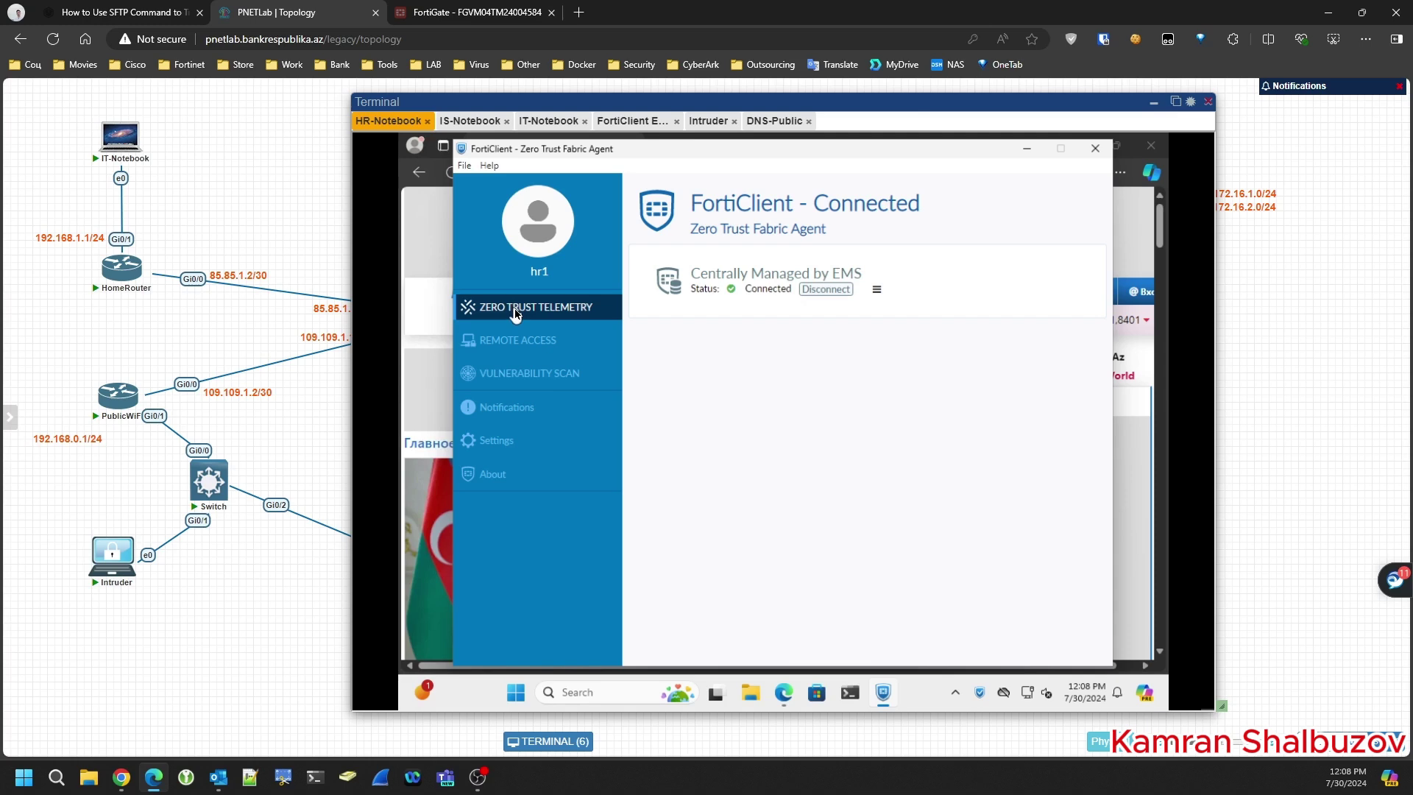
- Open the EPolicyForHR endpoint policy for editing in FortiClient EMS
left_click(634, 121)
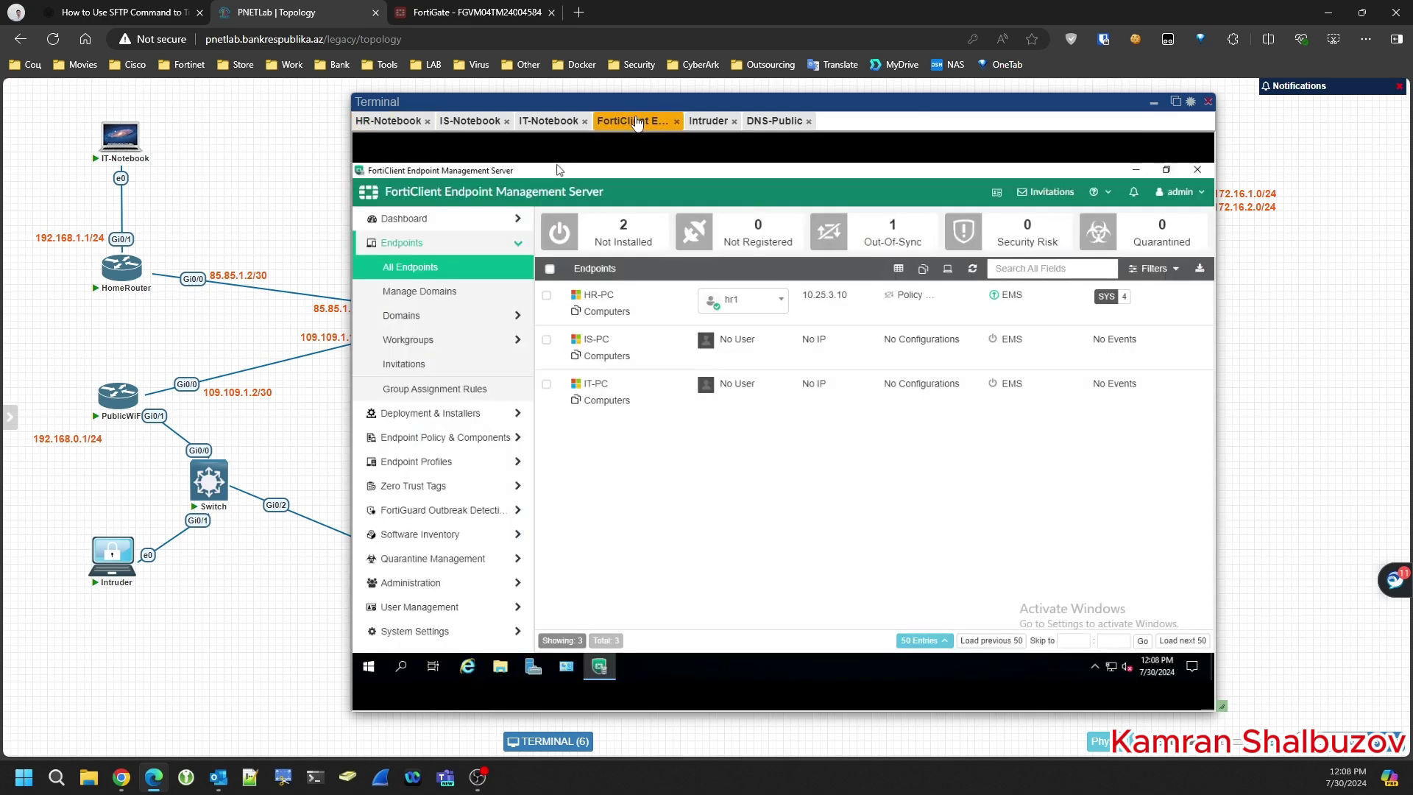
left_click(420, 437)
left_click(428, 316)
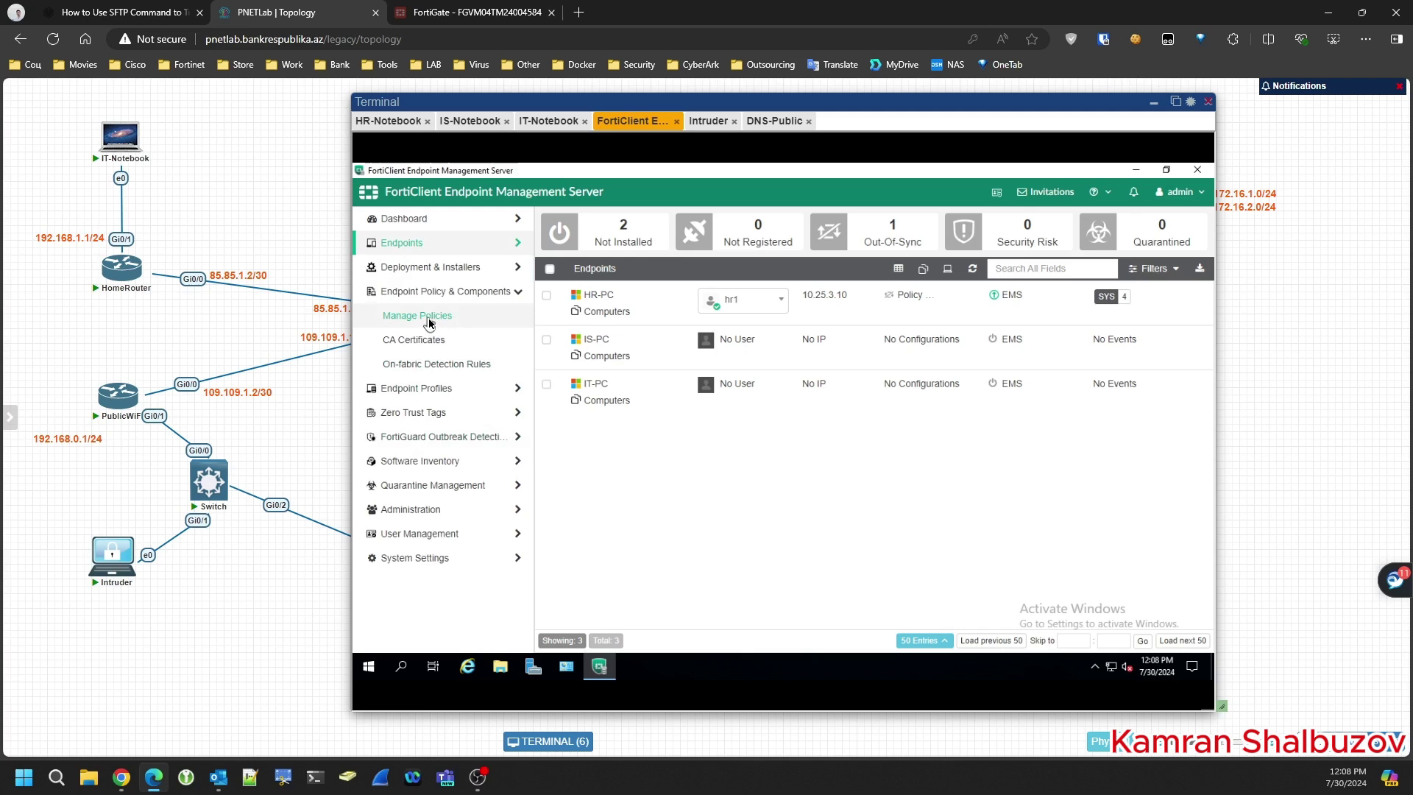
left_click(650, 331)
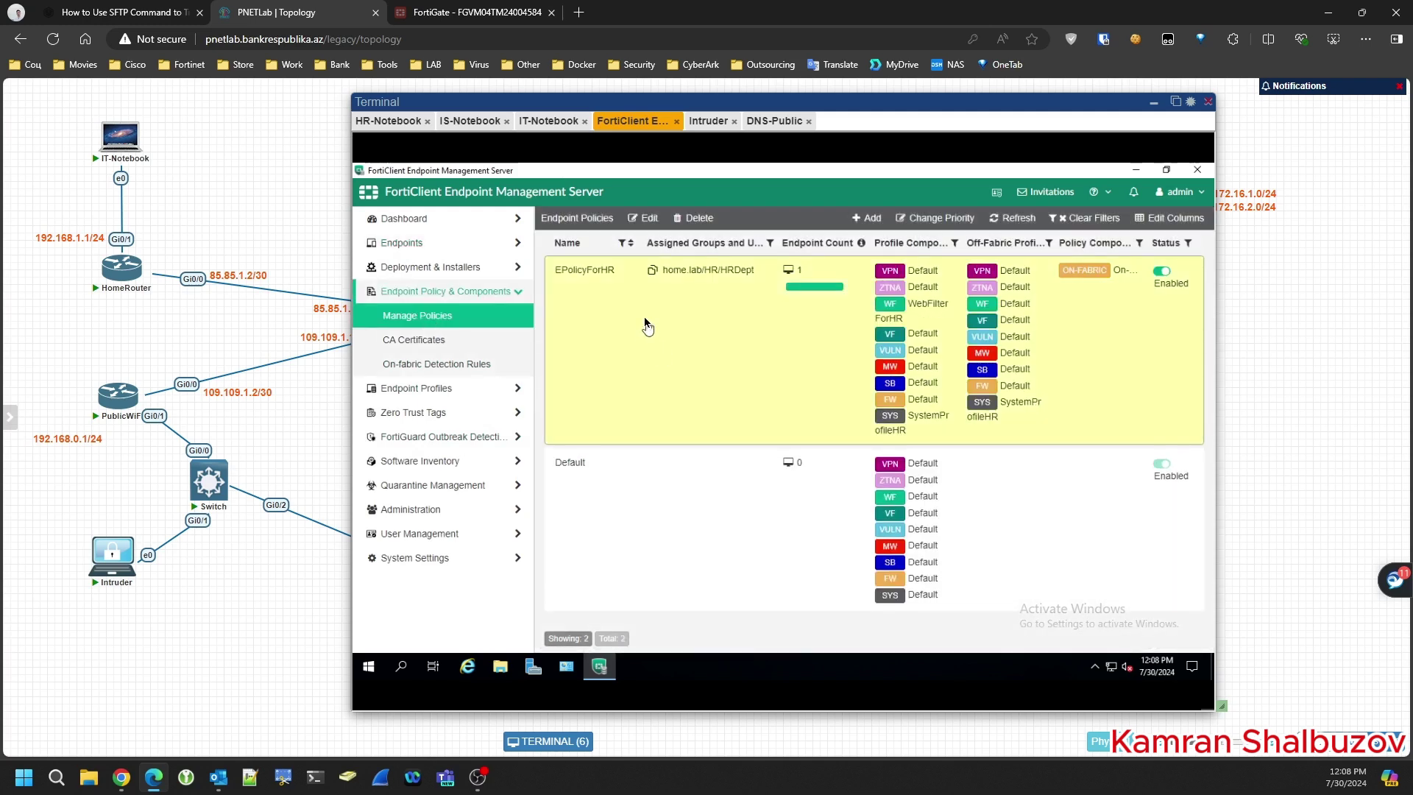
left_click(645, 219)
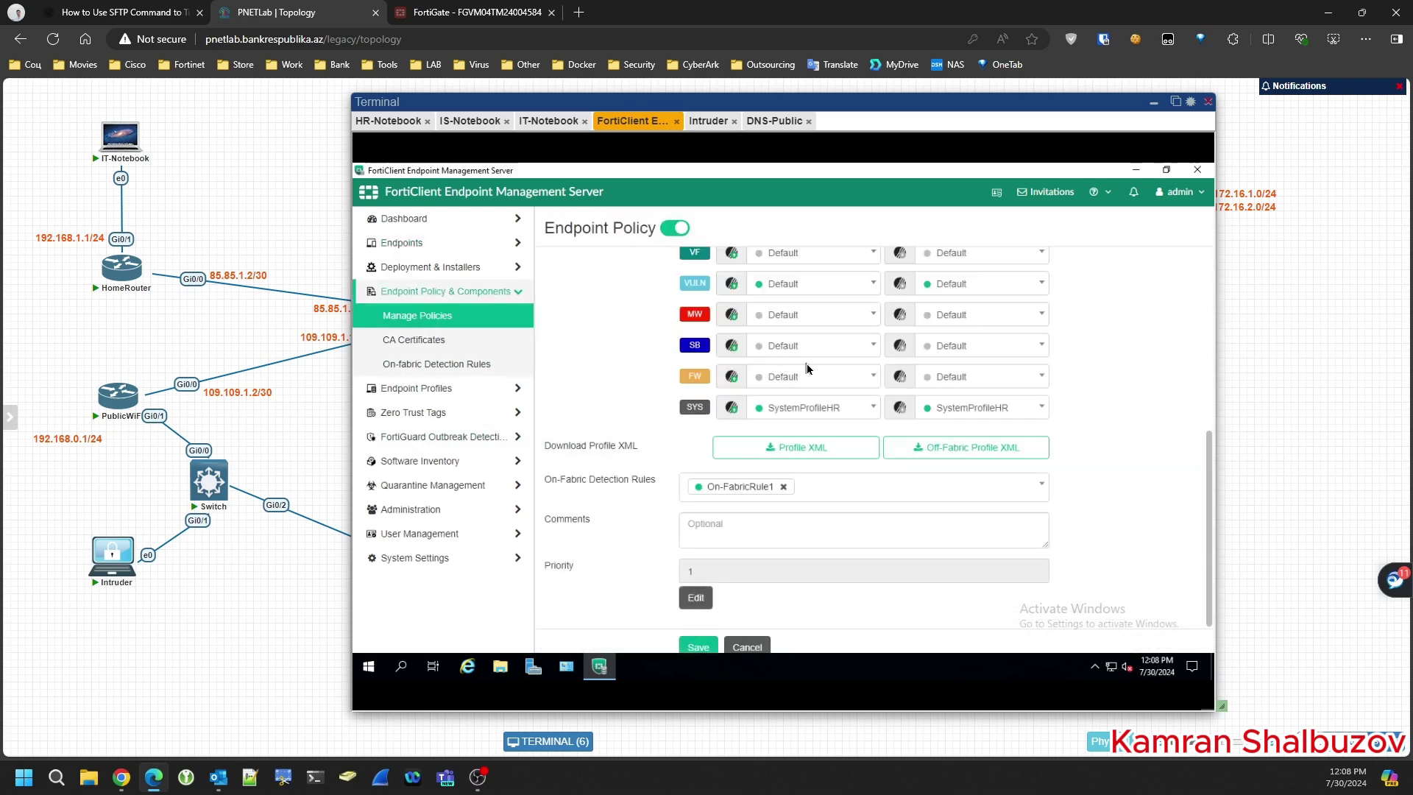
scroll(640, 375, "up", 2)
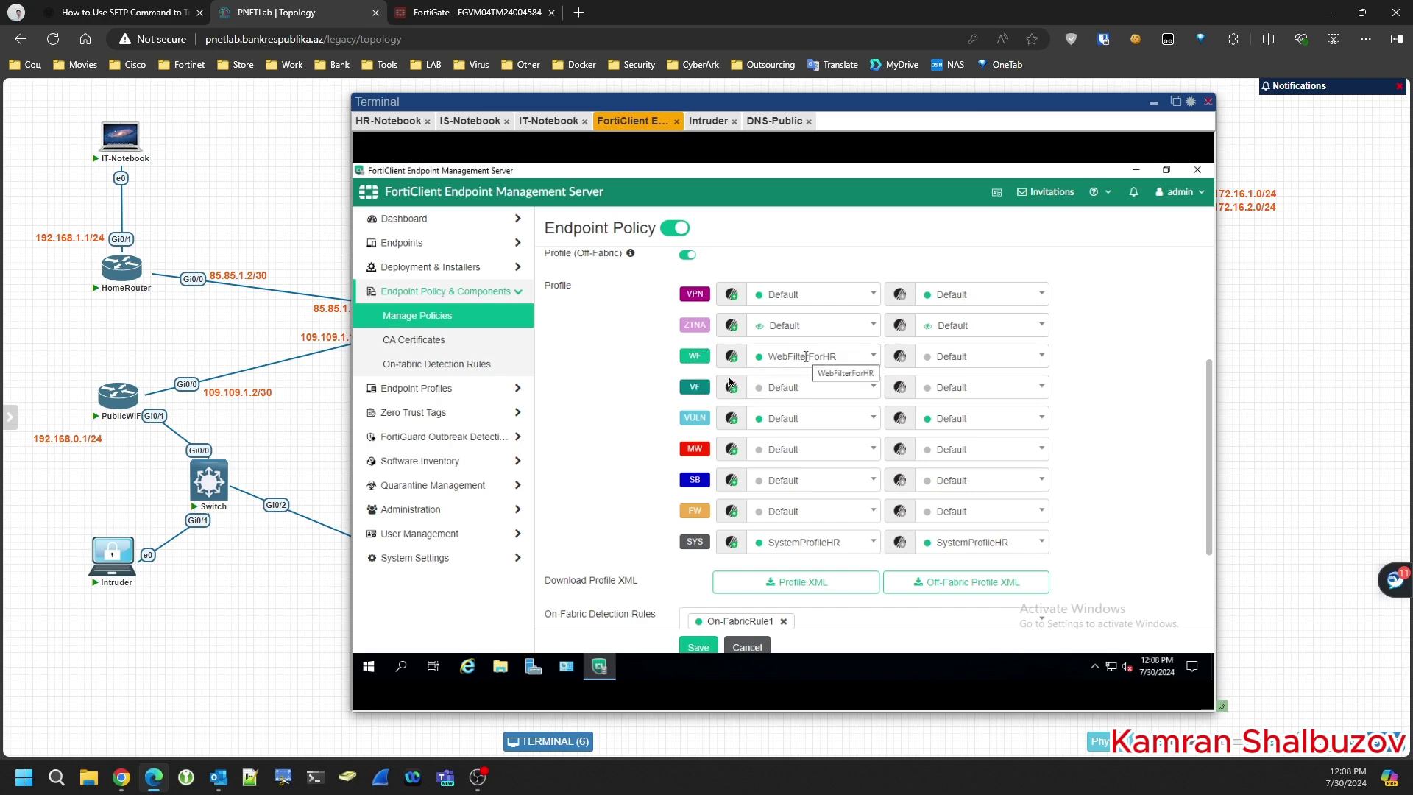
scroll(807, 361, "up", 1)
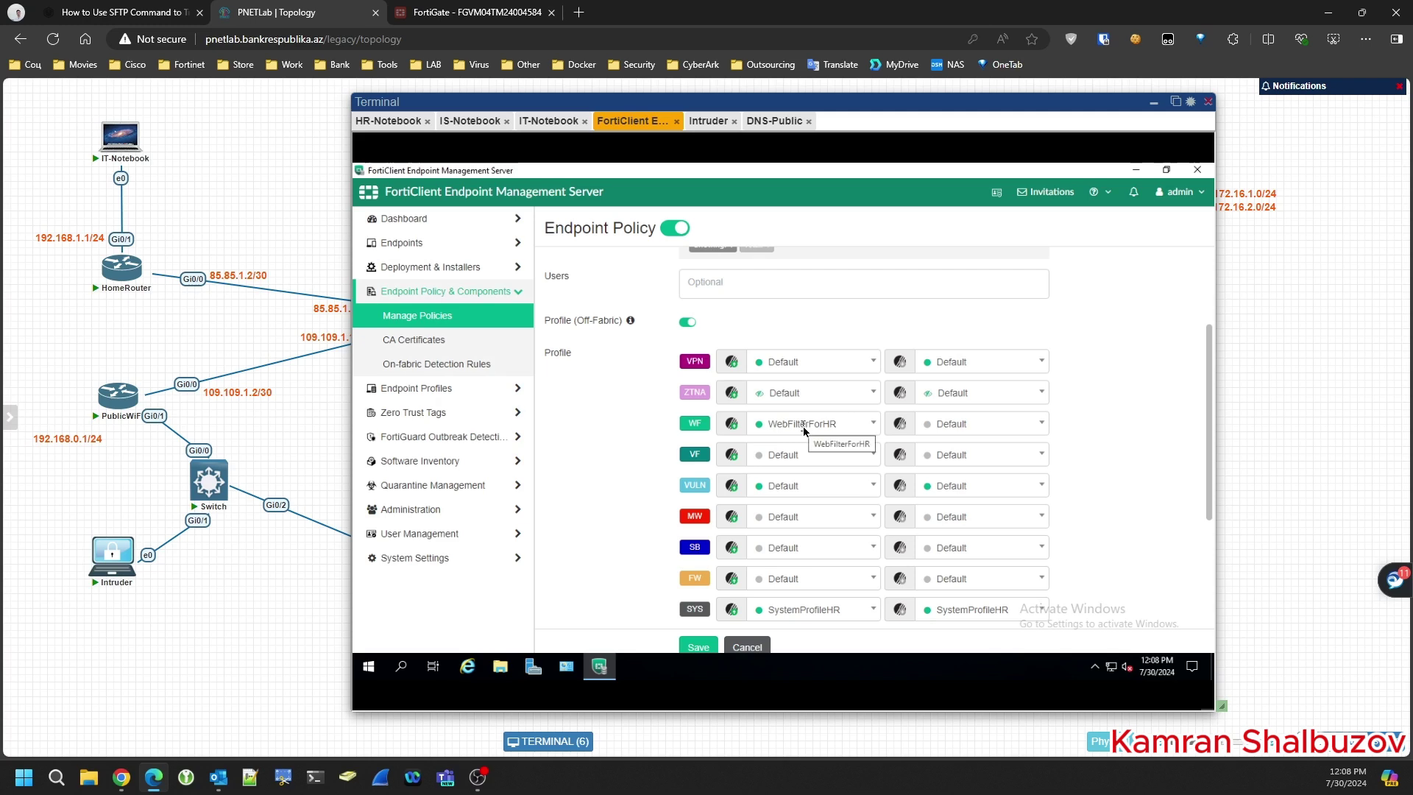
- Set the off-fabric web filter to WebFilterForHR and the on-fabric one to Default, then save
left_click(943, 425)
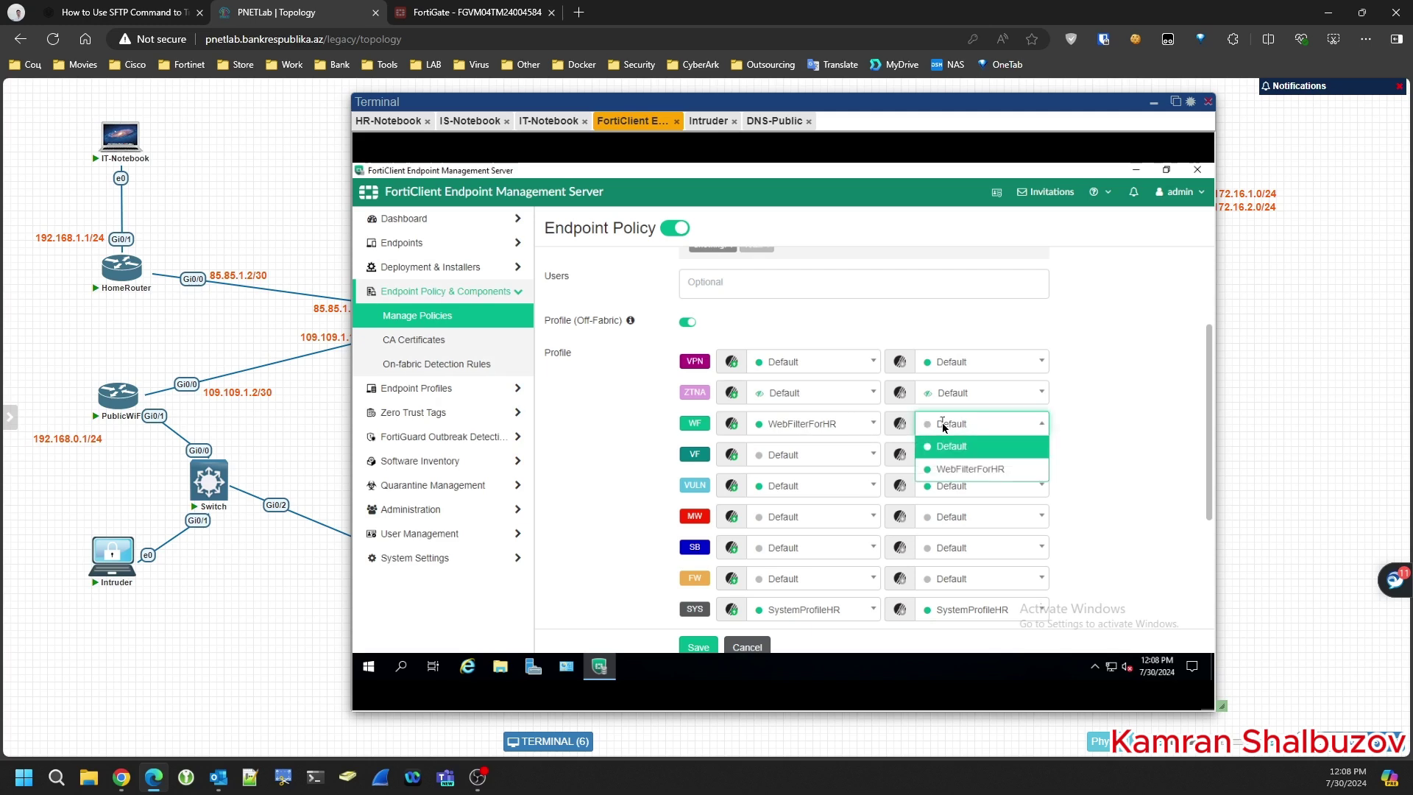
left_click(961, 475)
left_click(814, 432)
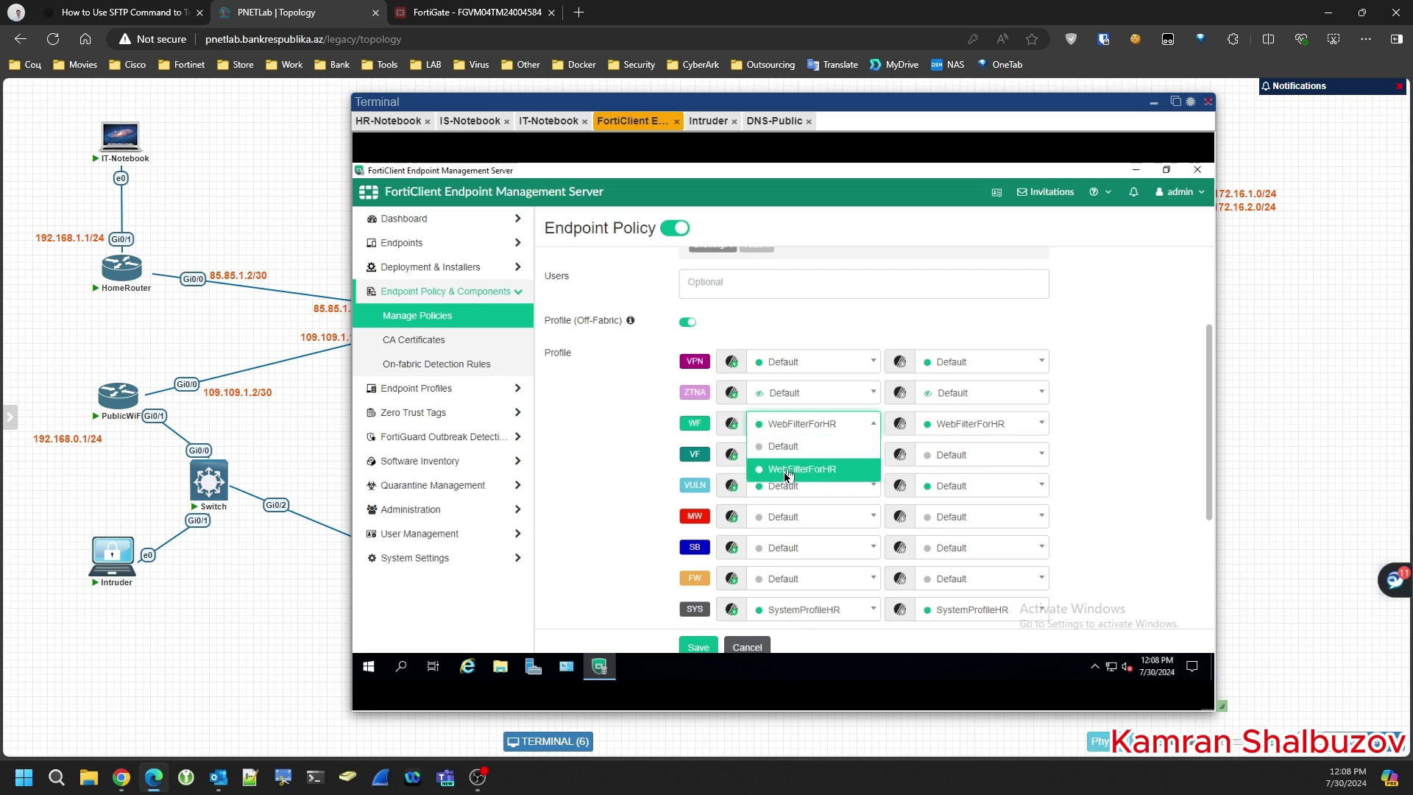
left_click(785, 446)
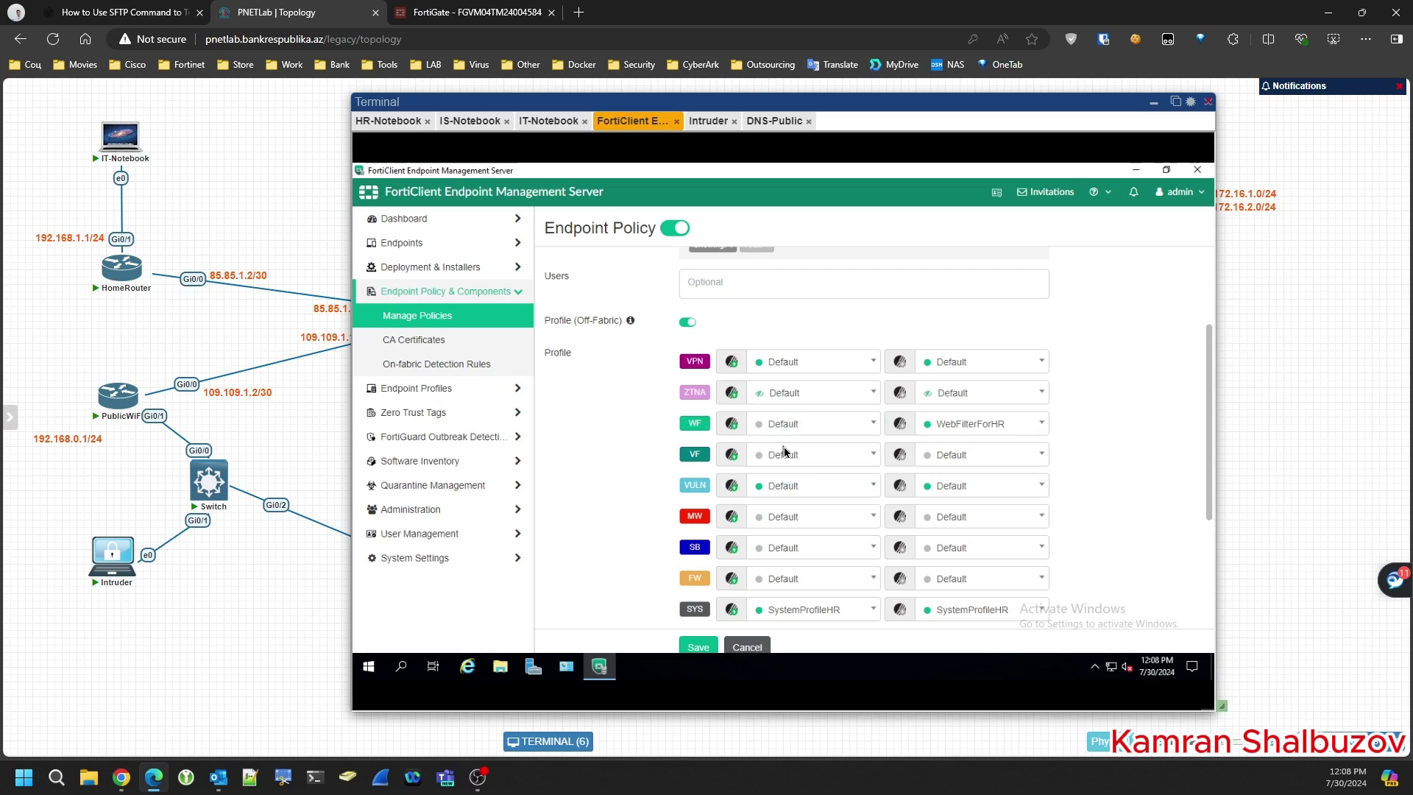
left_click(698, 648)
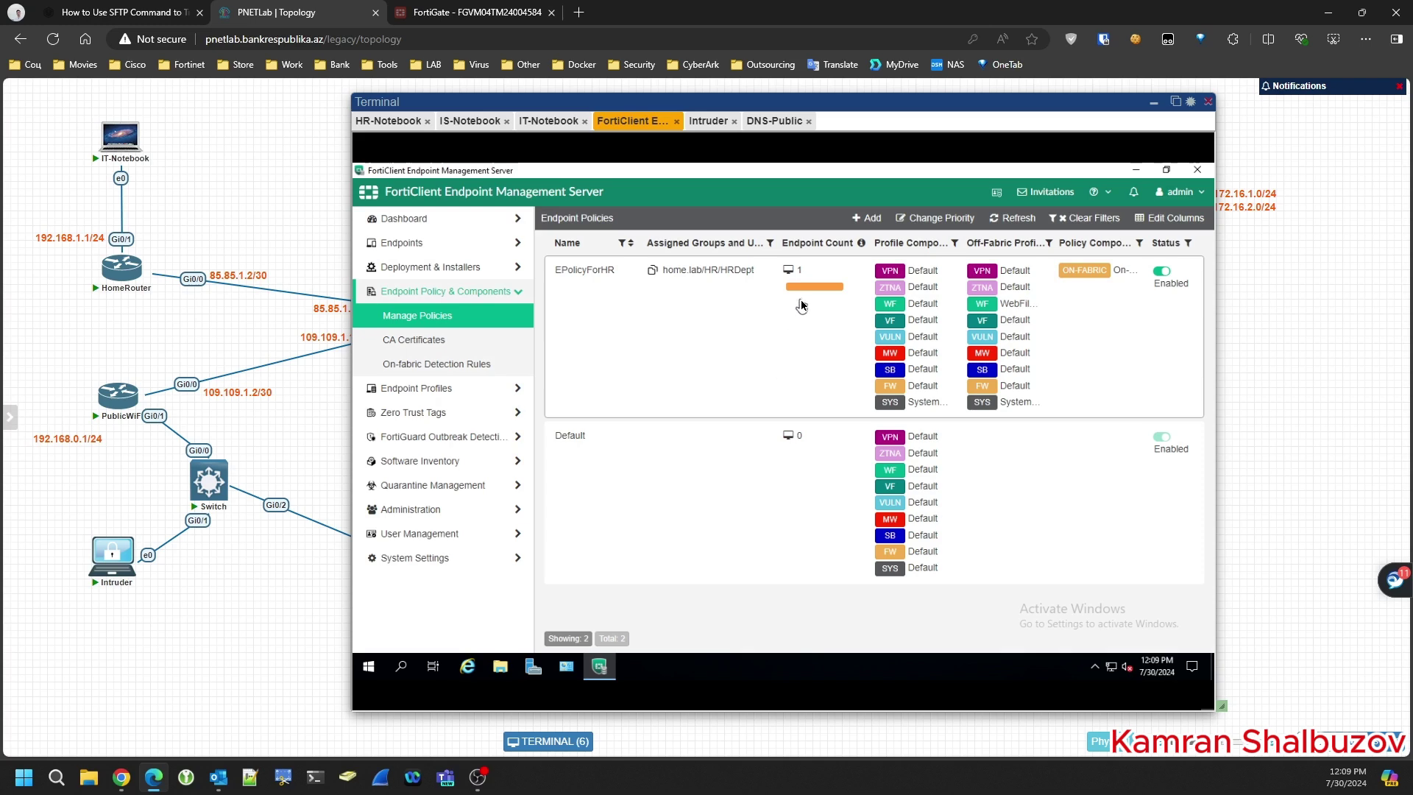
left_click(1155, 105)
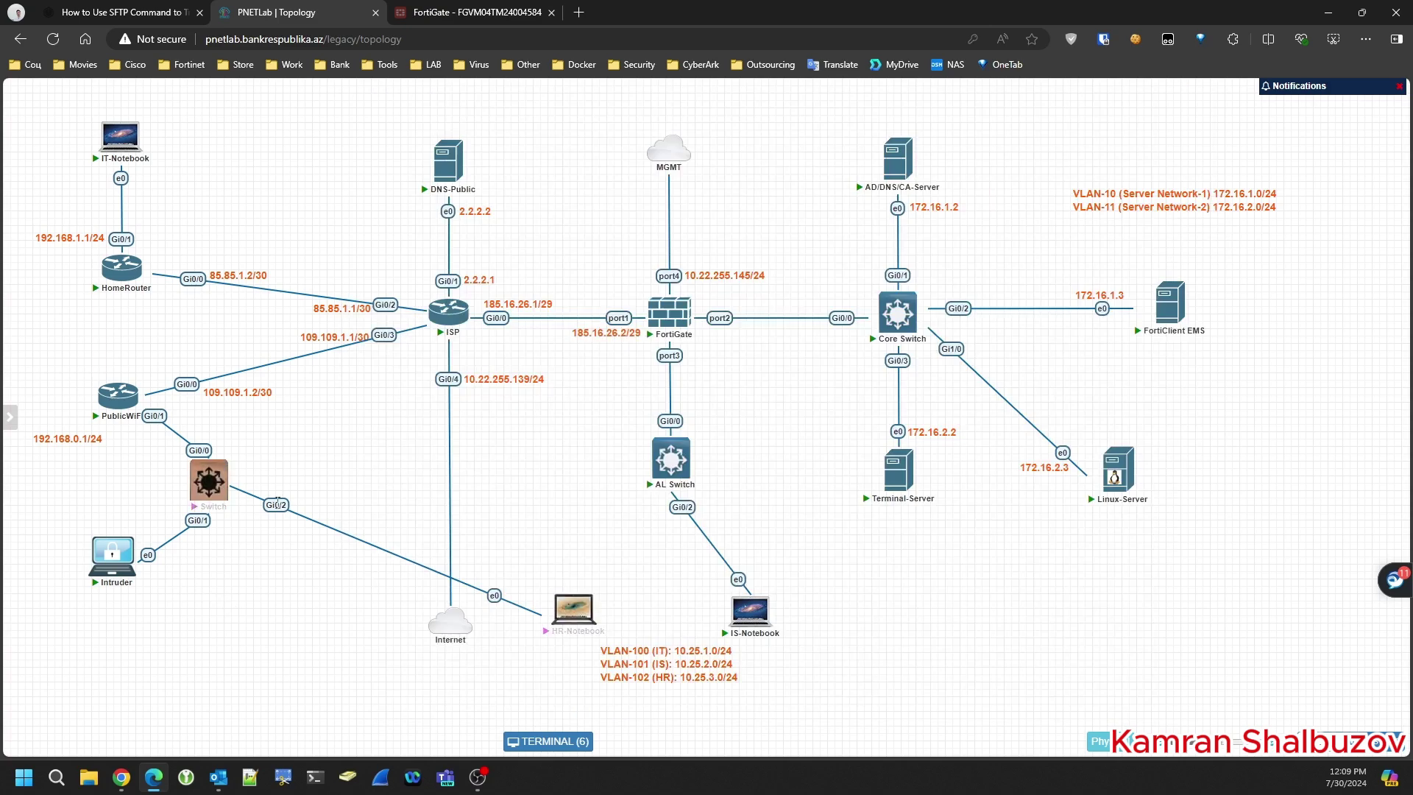
- Replace HR-Notebook's Switch link with a link to the AL Switch's Gi0/1
right_click(277, 502)
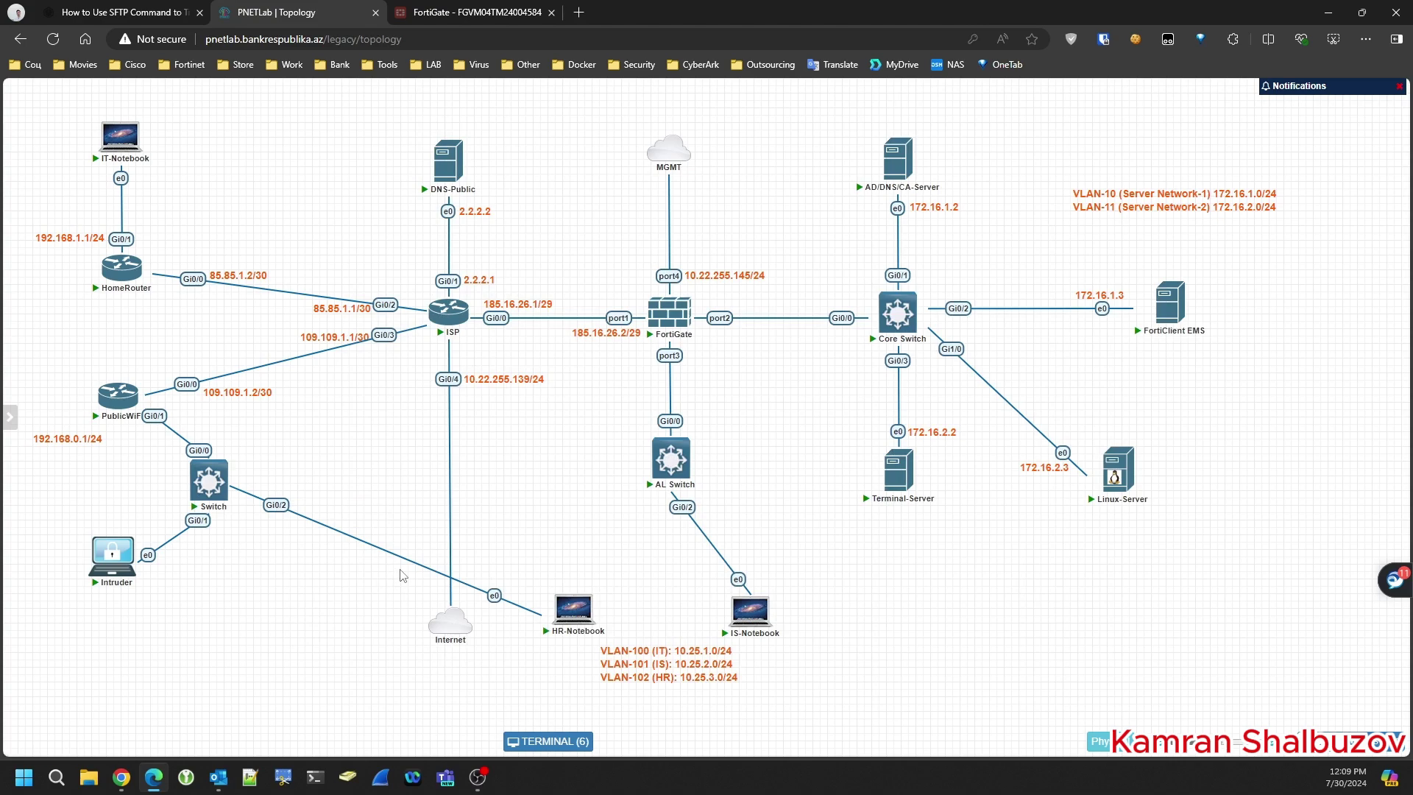
mouse_move(581, 608)
left_click_drag(598, 603, 670, 460)
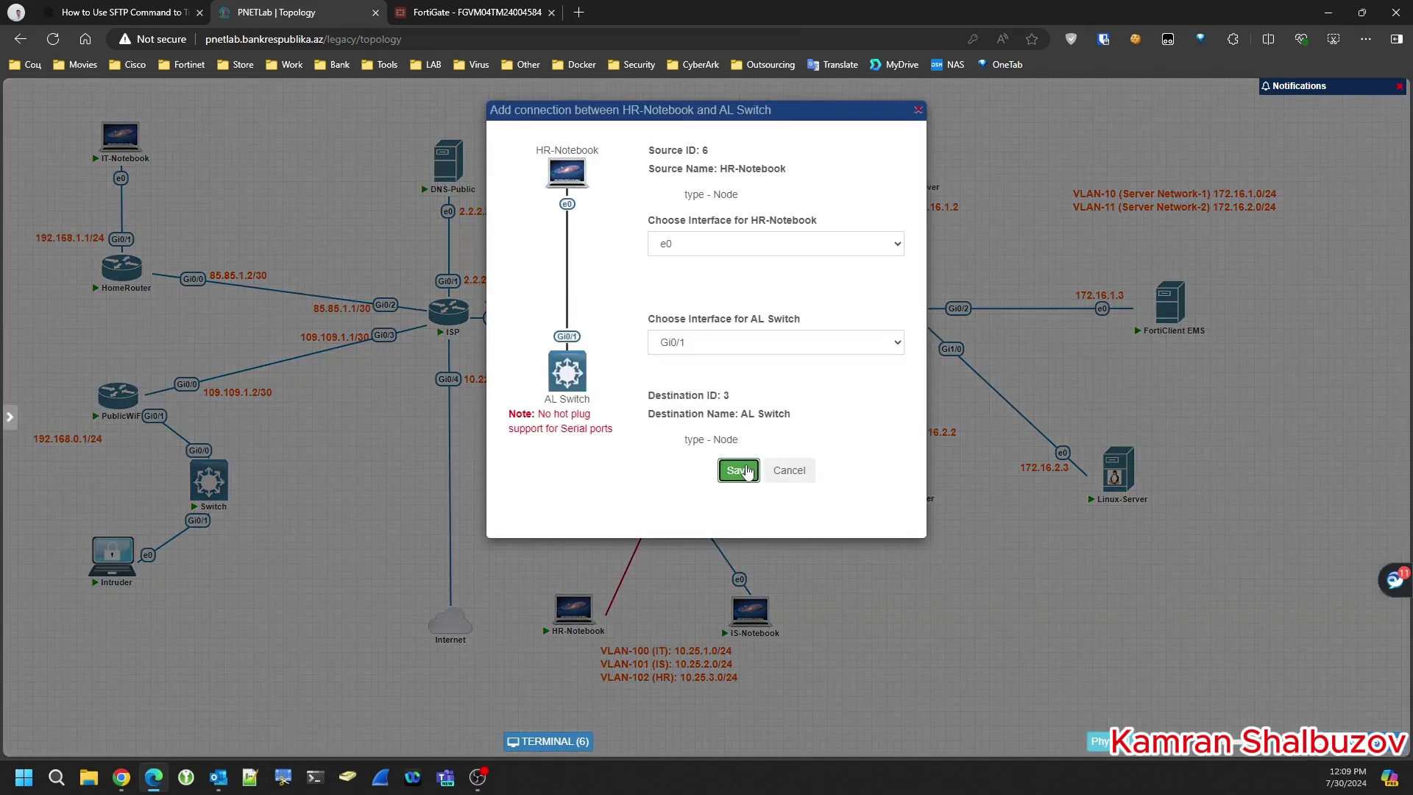
left_click(739, 471)
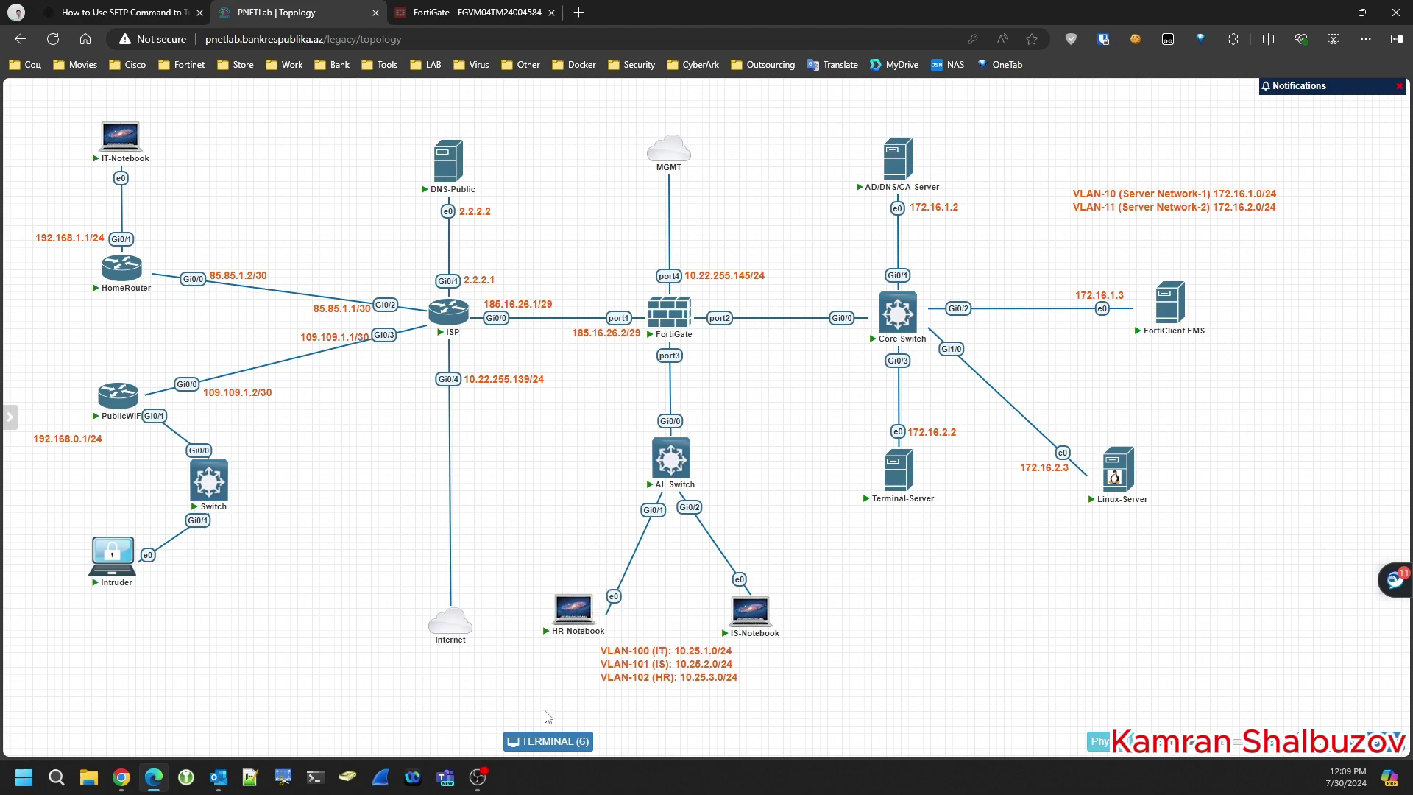
- Bring the terminal window back and switch to the HR-Notebook console
left_click(549, 741)
left_click_drag(743, 269, 716, 119)
left_click(360, 142)
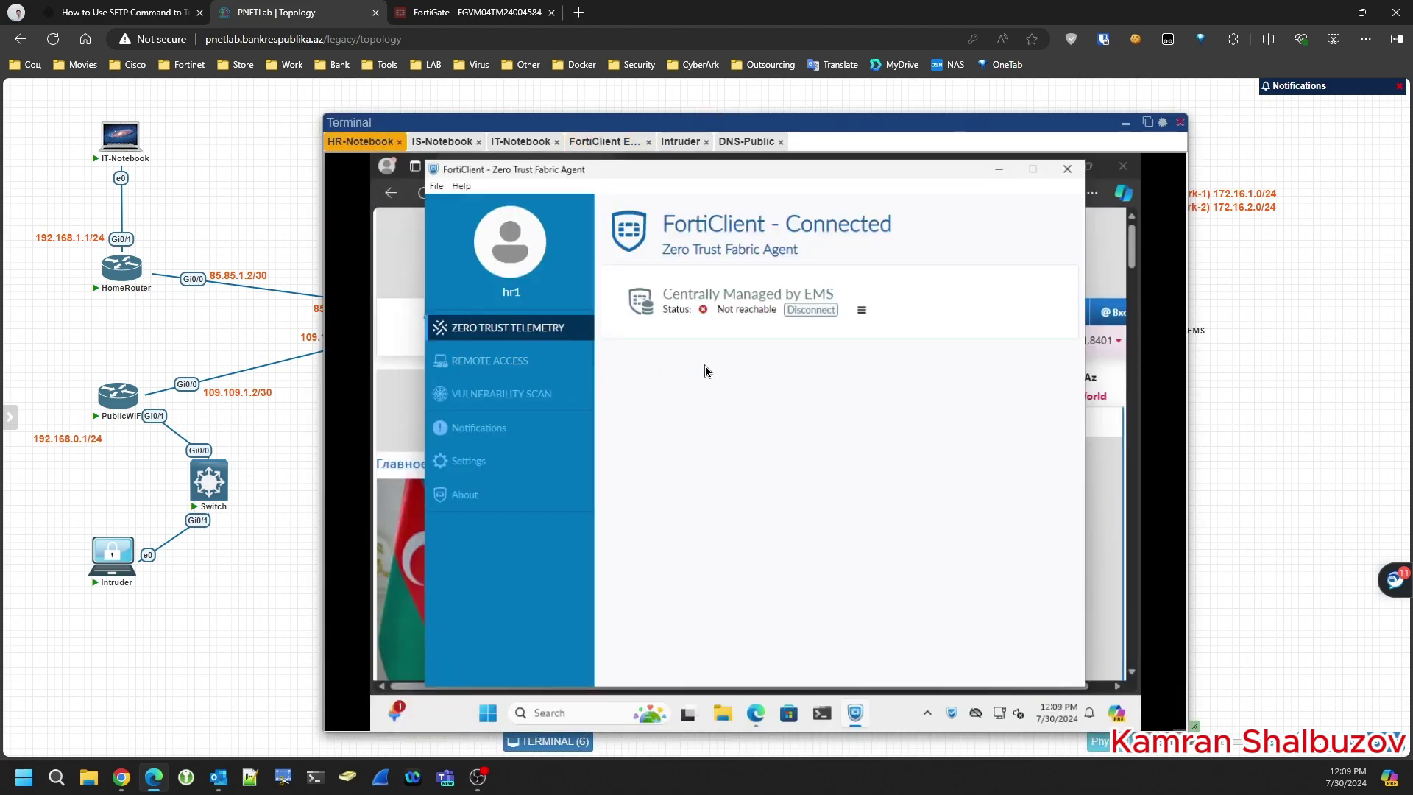
- Review FortiClient's EMS connection details and its Web Filter, Remote Access and Vulnerability Scan pages
left_click(862, 310)
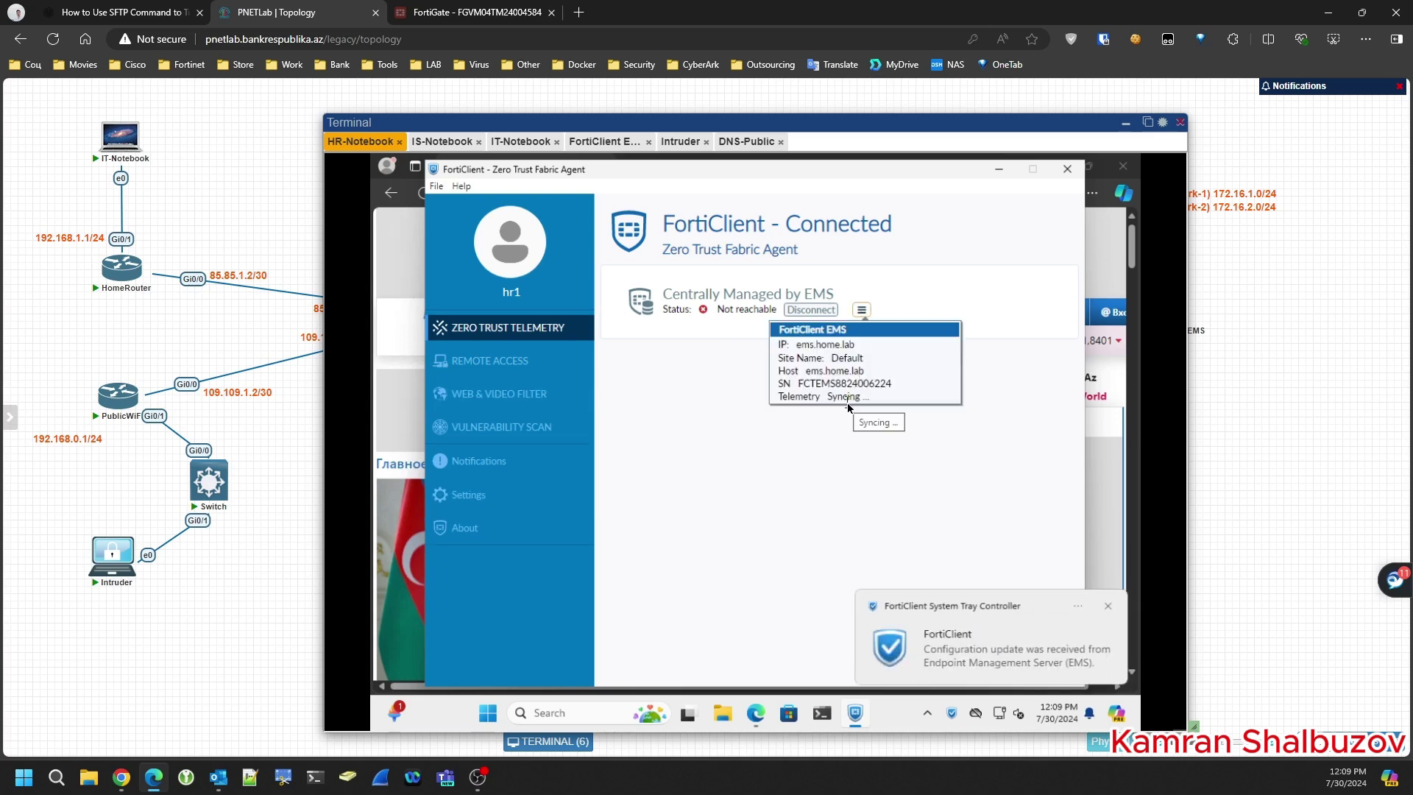
left_click(492, 365)
left_click(484, 401)
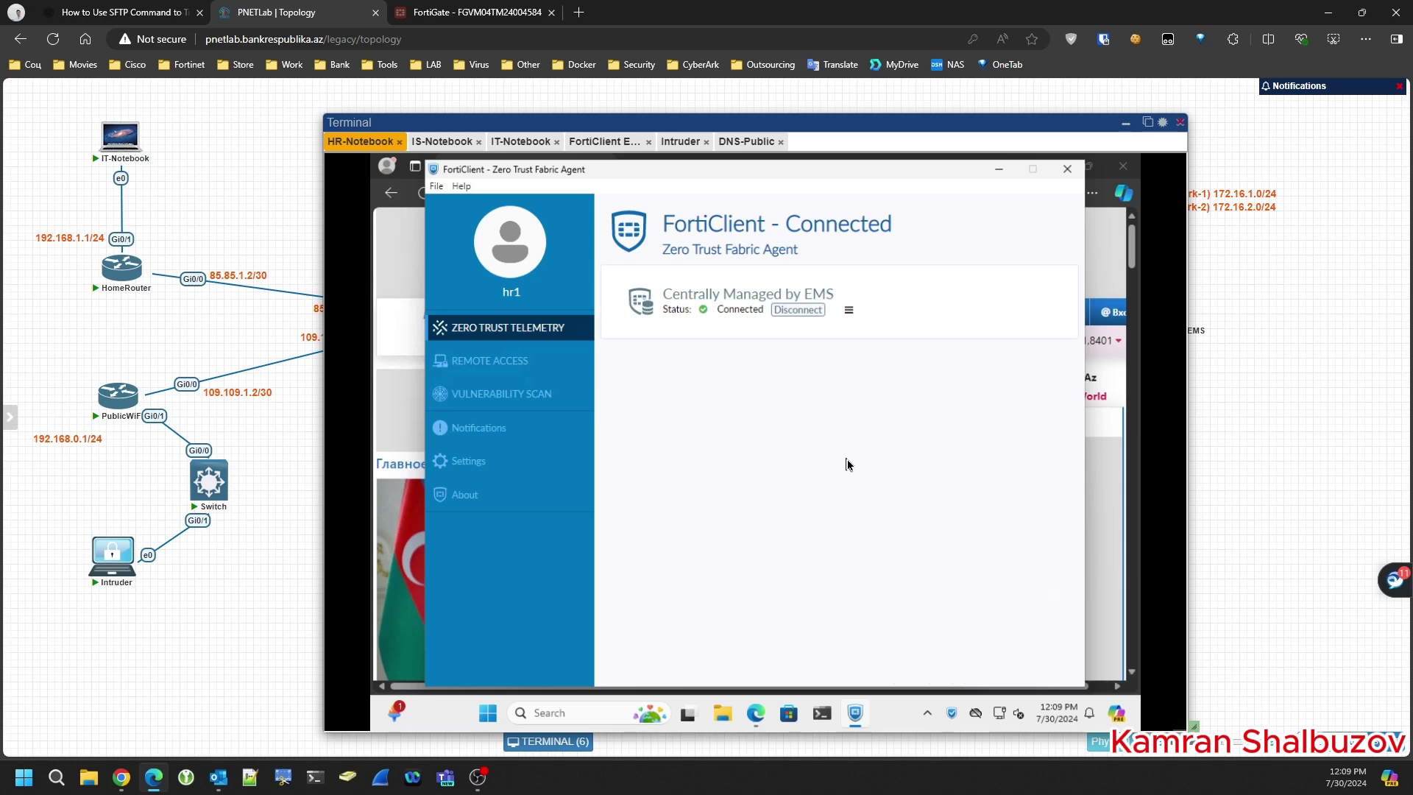
left_click(479, 363)
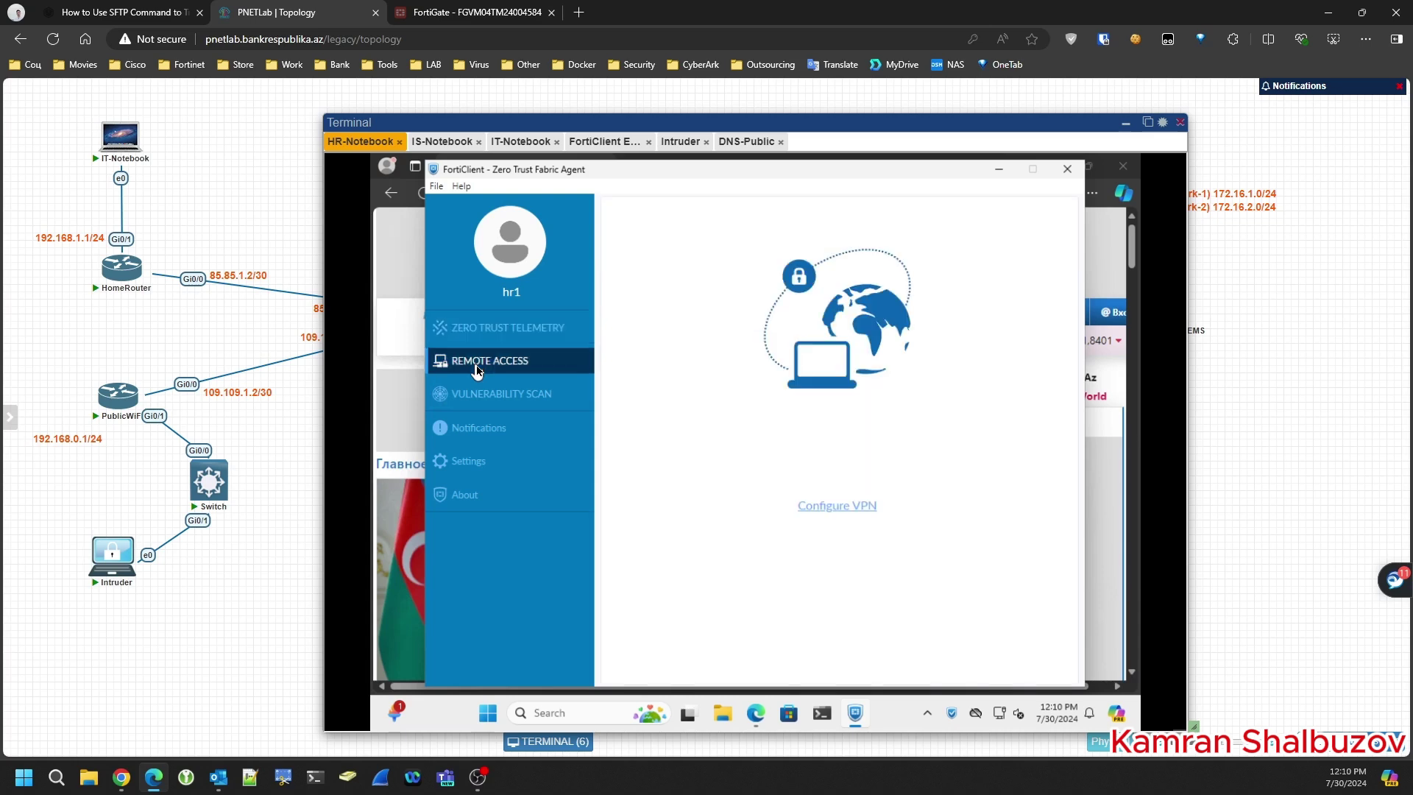
left_click(485, 398)
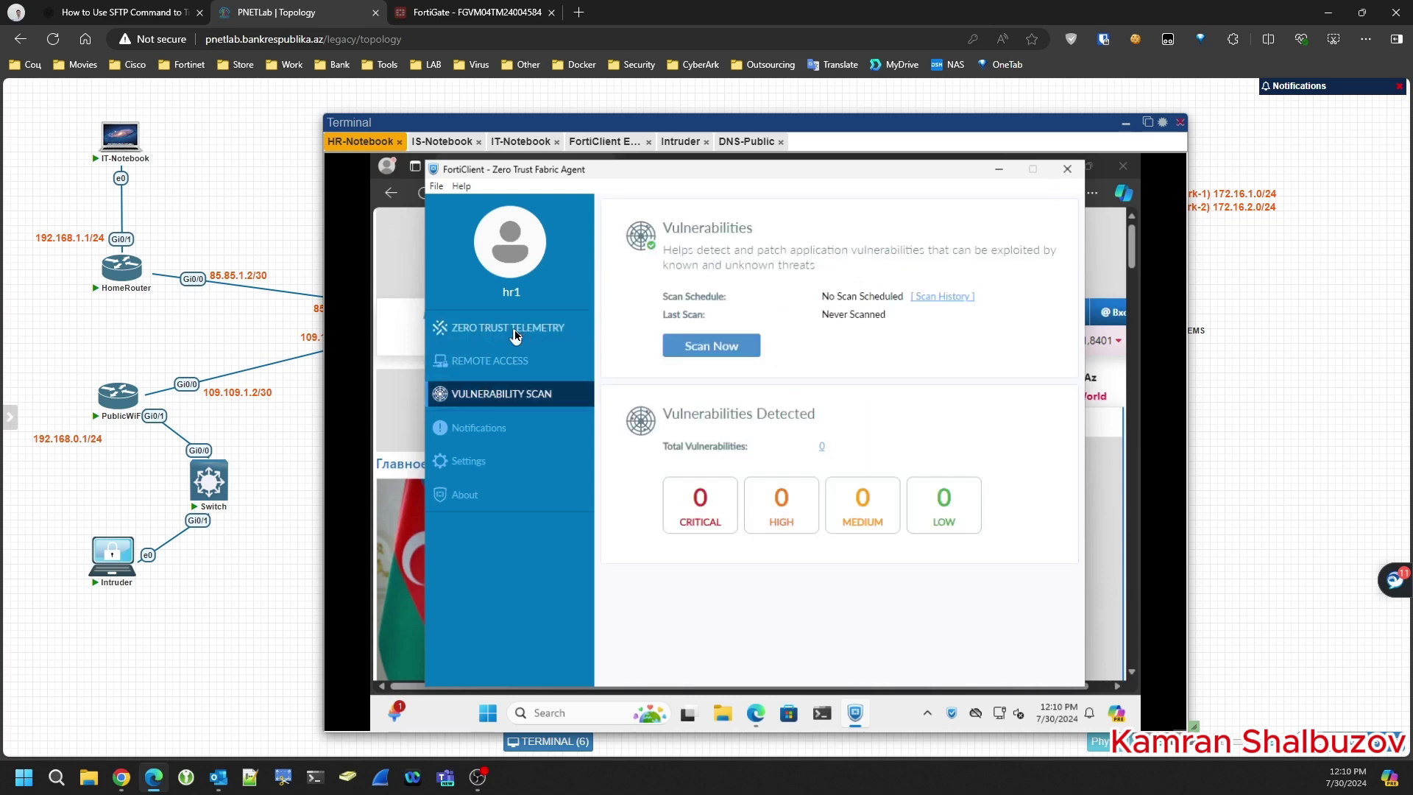
left_click(491, 368)
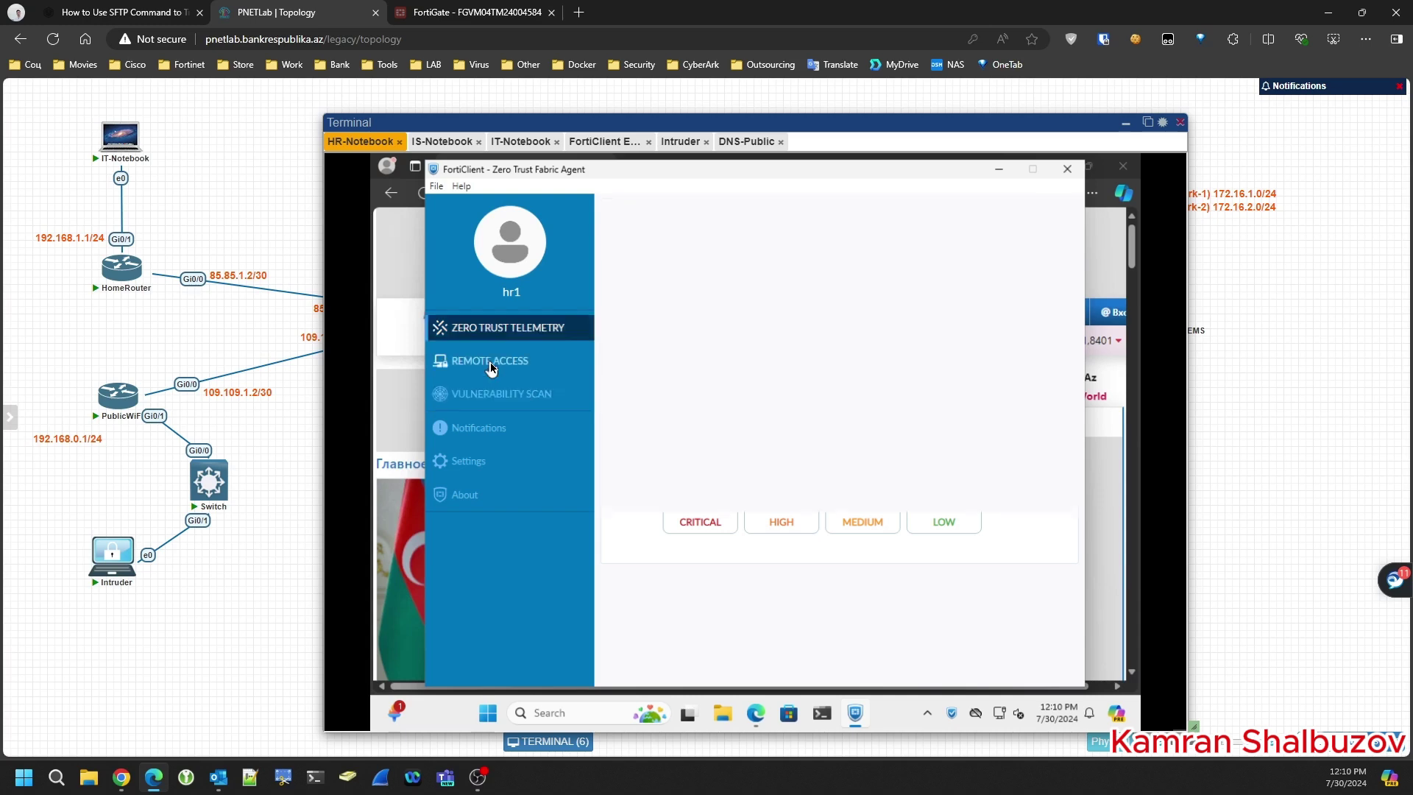
left_click(492, 329)
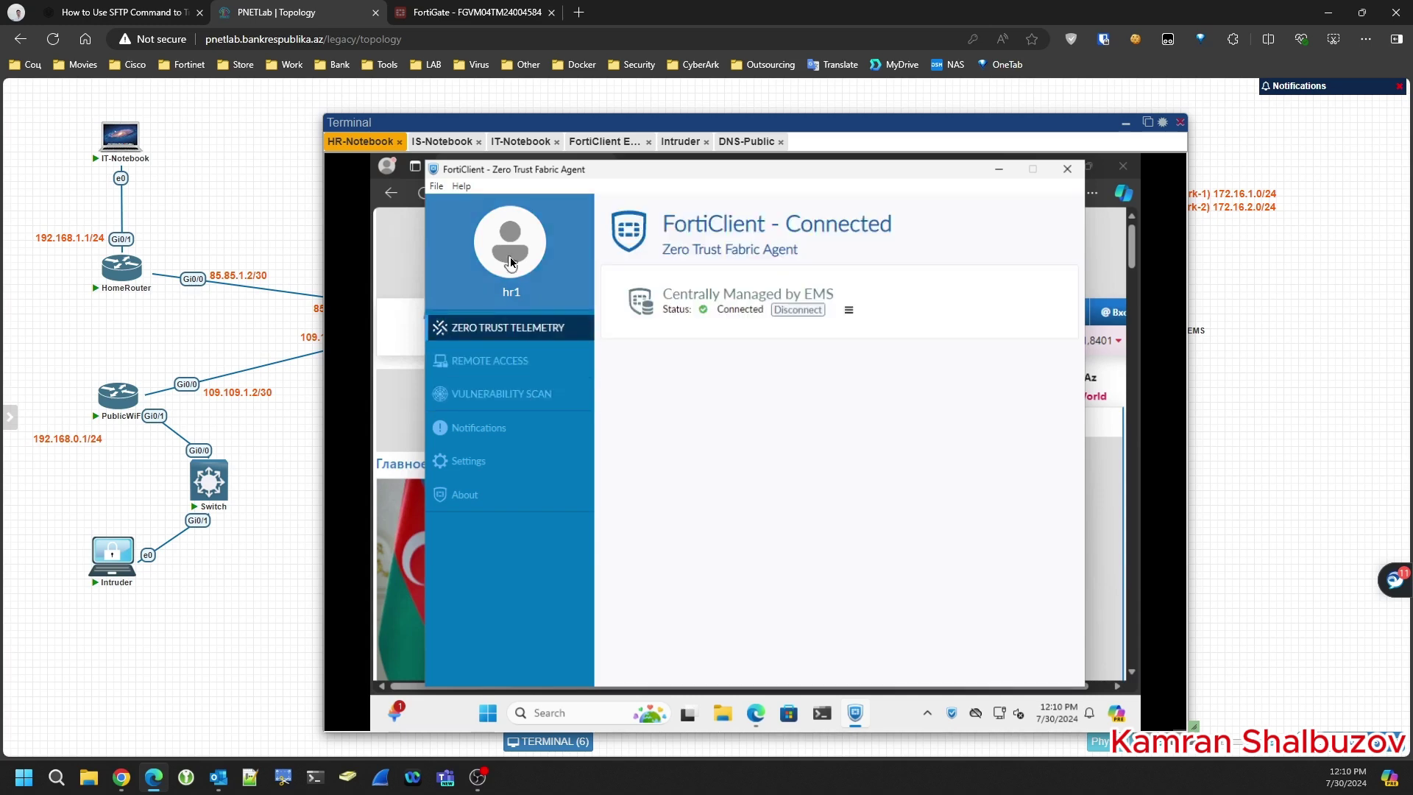
- Check the user profile reports Online/On-fabric, then hide the notebook console
left_click(510, 259)
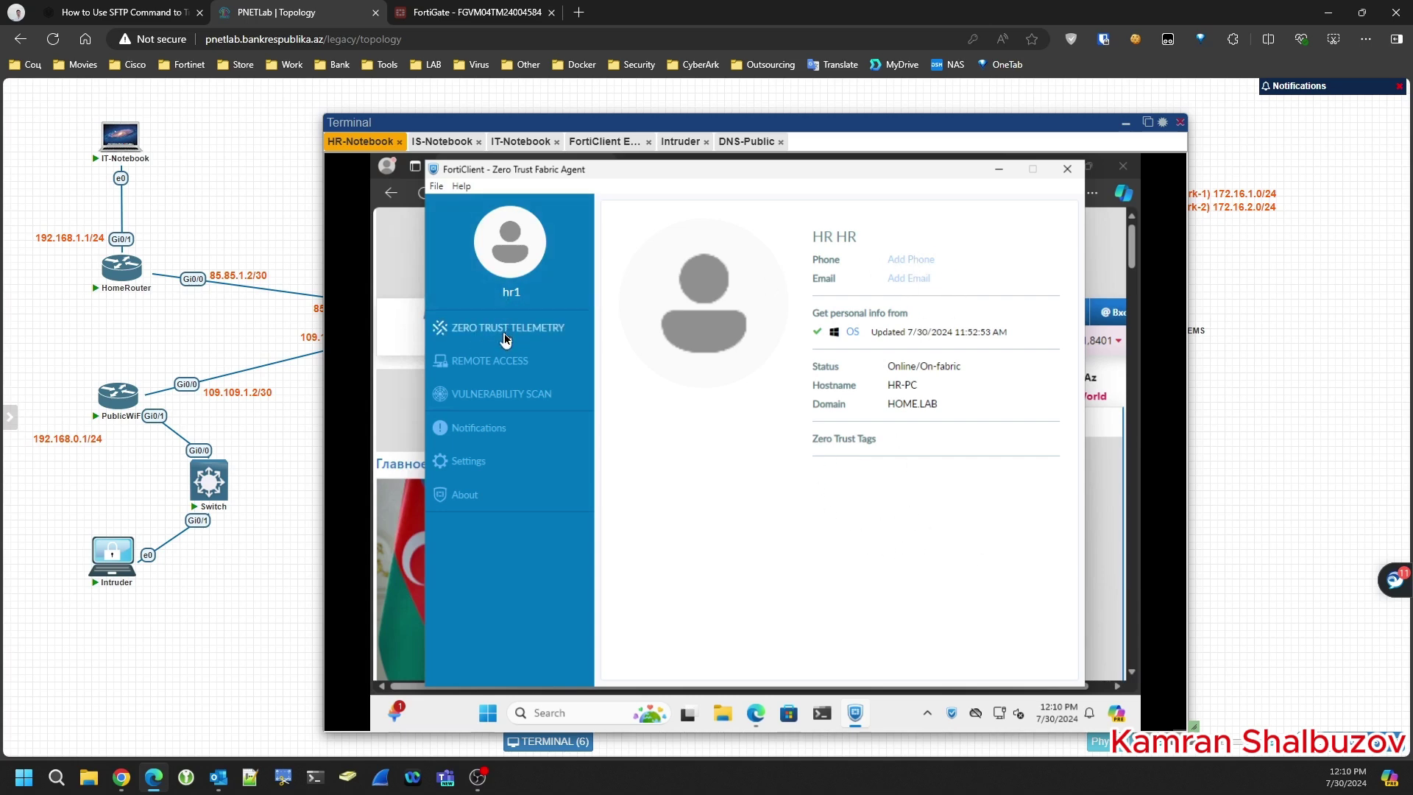
left_click(506, 337)
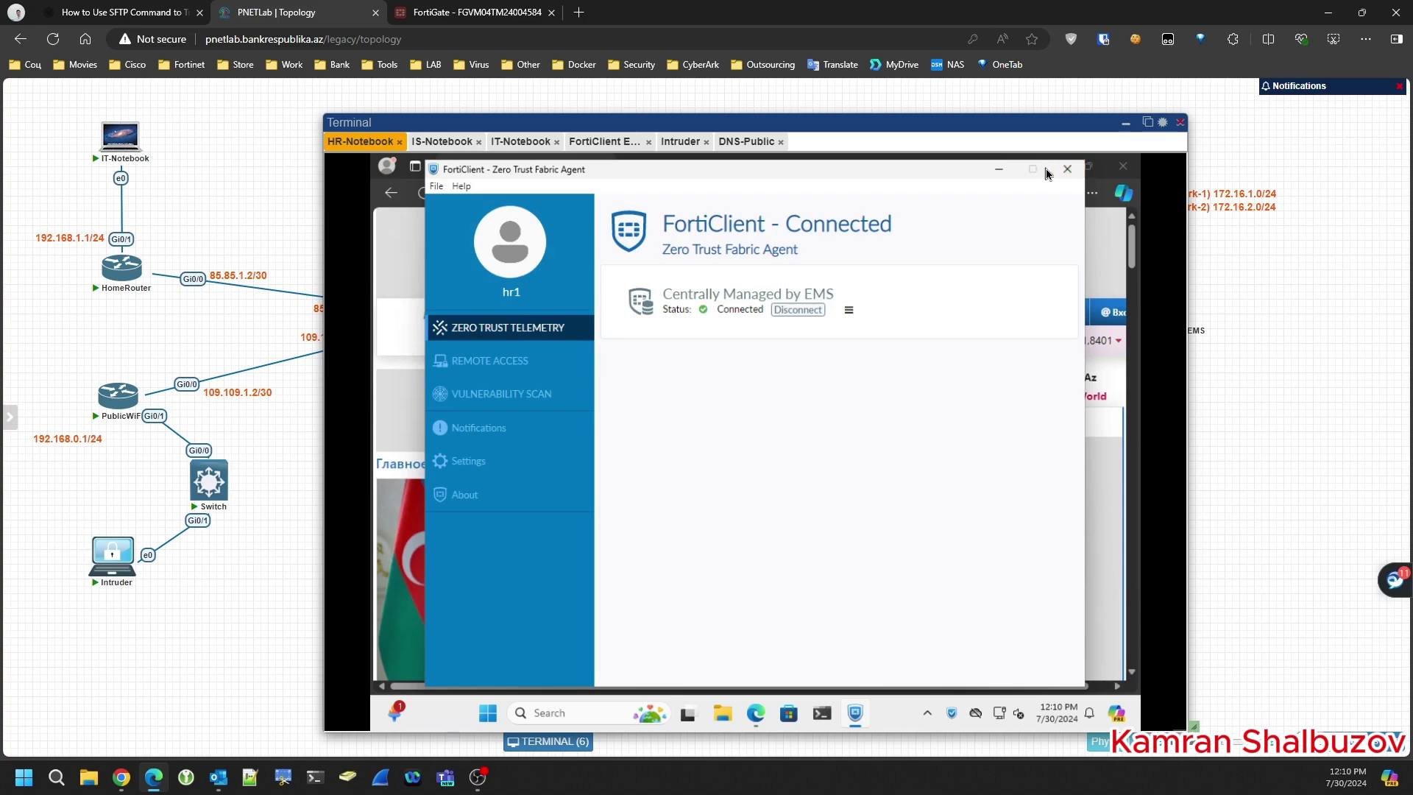
left_click(1125, 127)
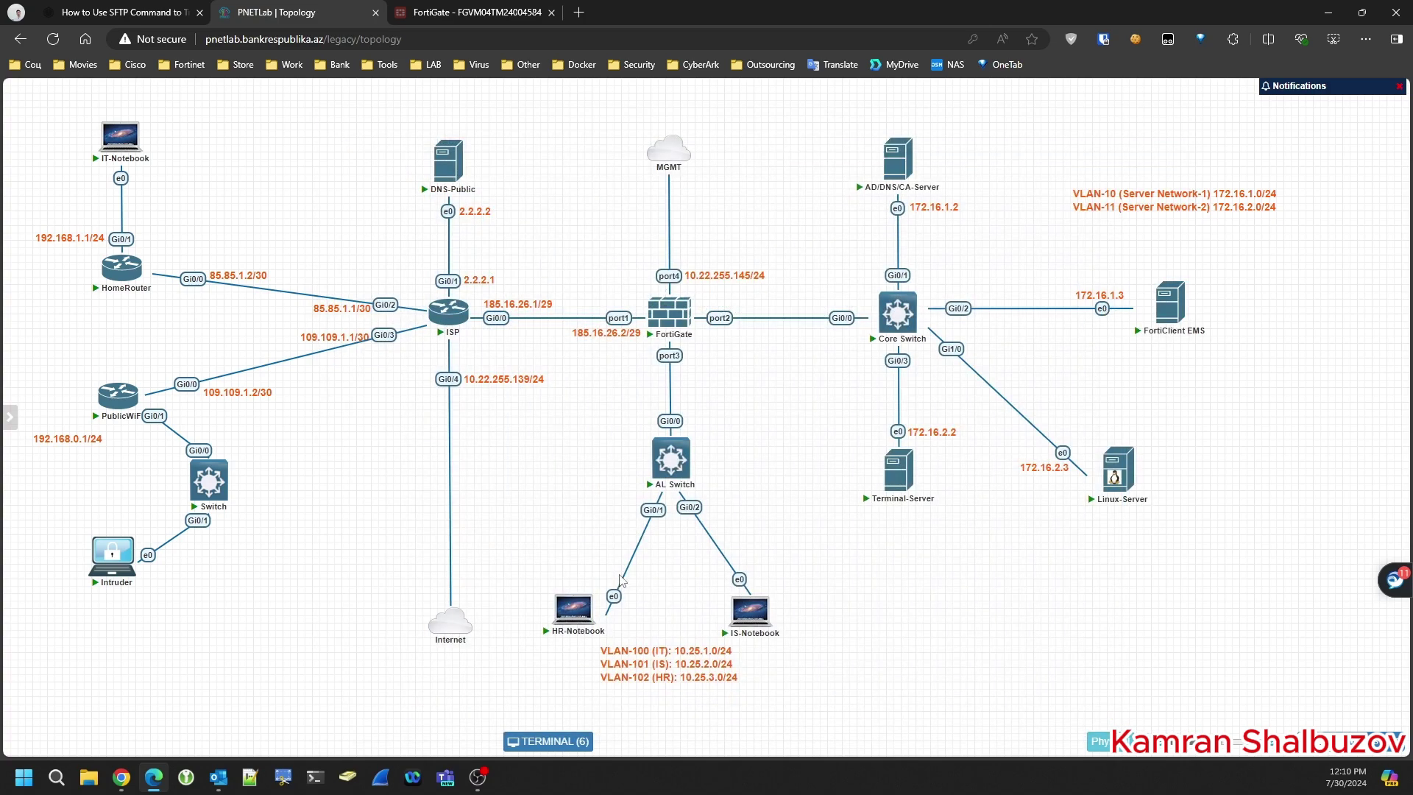
- Move HR-Notebook's cable from the AL Switch to the PublicWiFi Switch's Gi0/2 and reopen its console
right_click(652, 510)
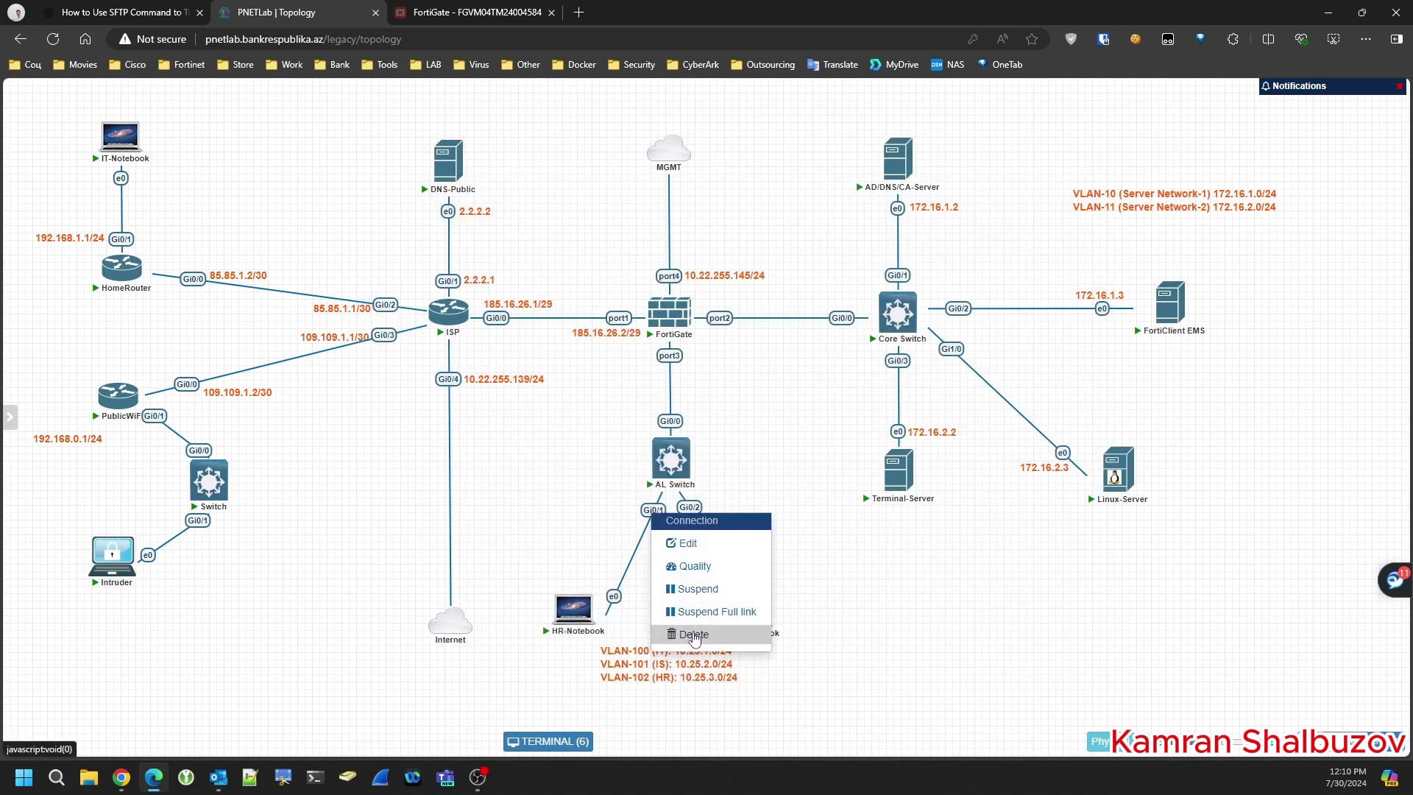
left_click(666, 544)
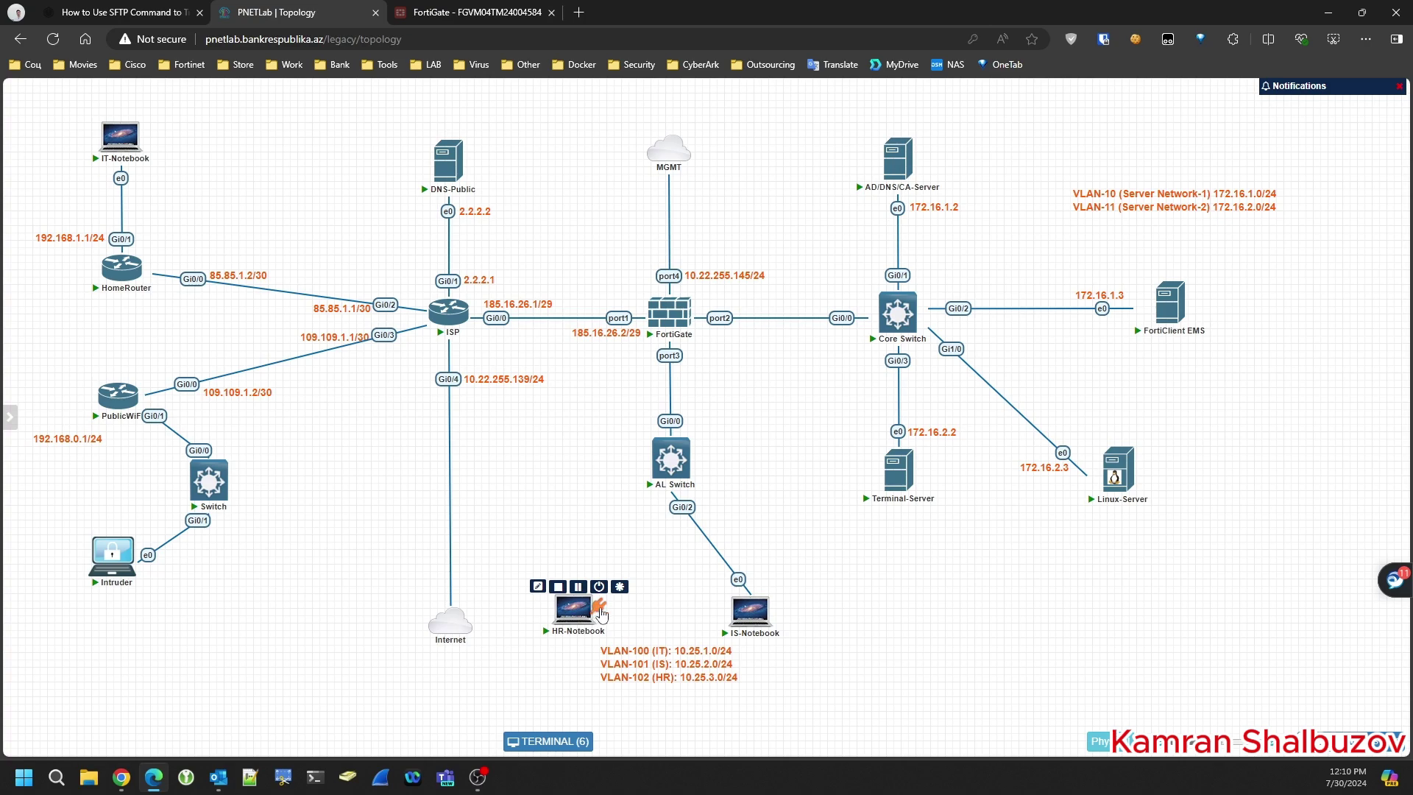
left_click_drag(599, 607, 204, 492)
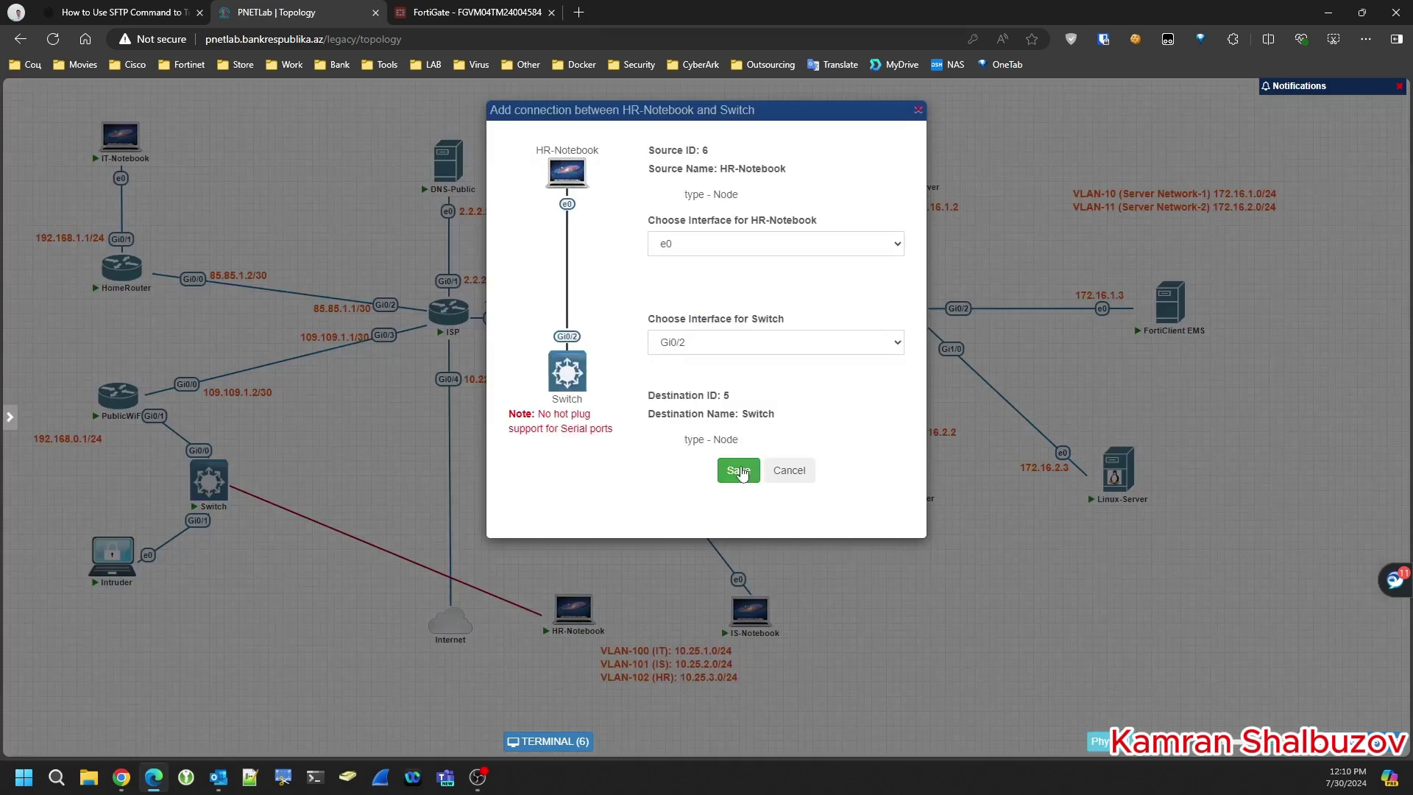
key("Return")
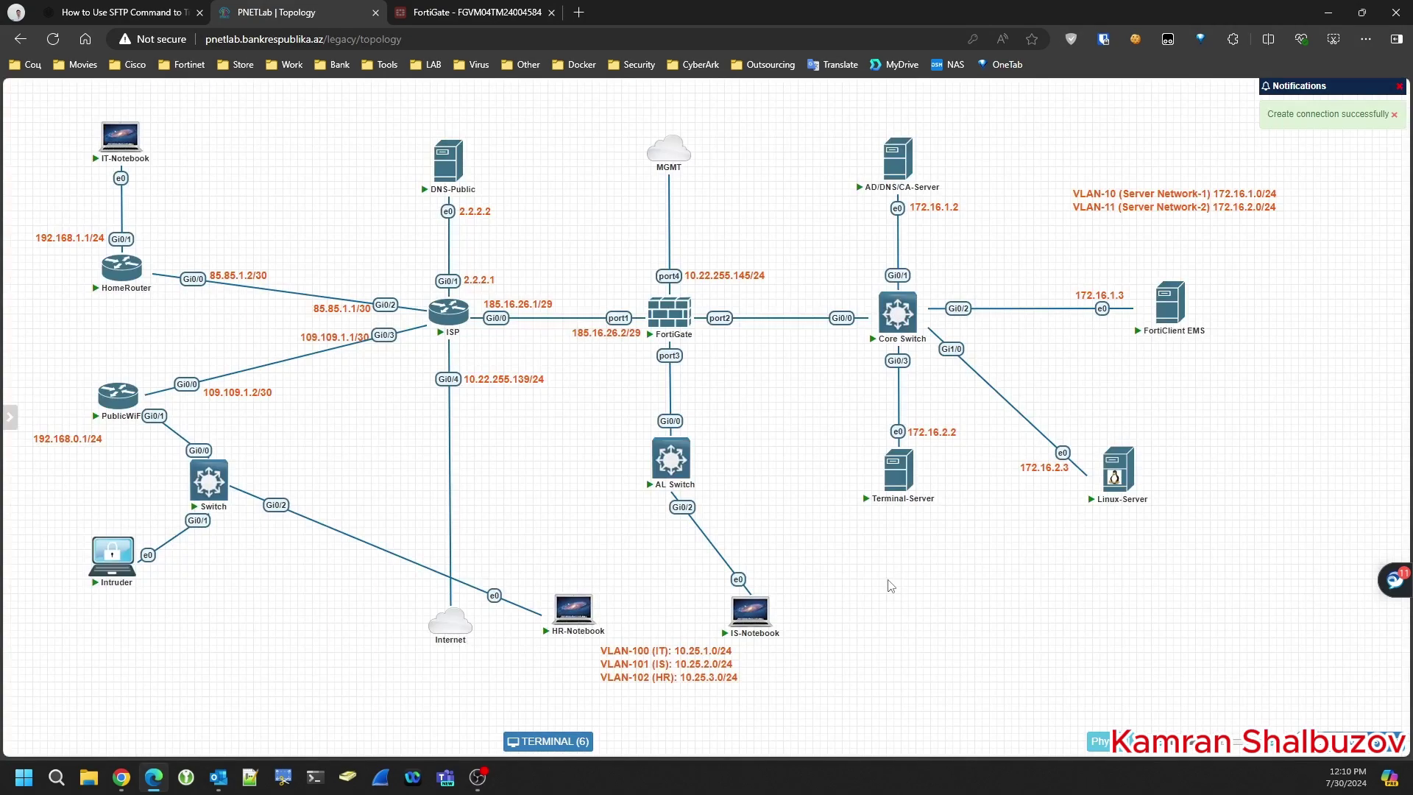
left_click(554, 744)
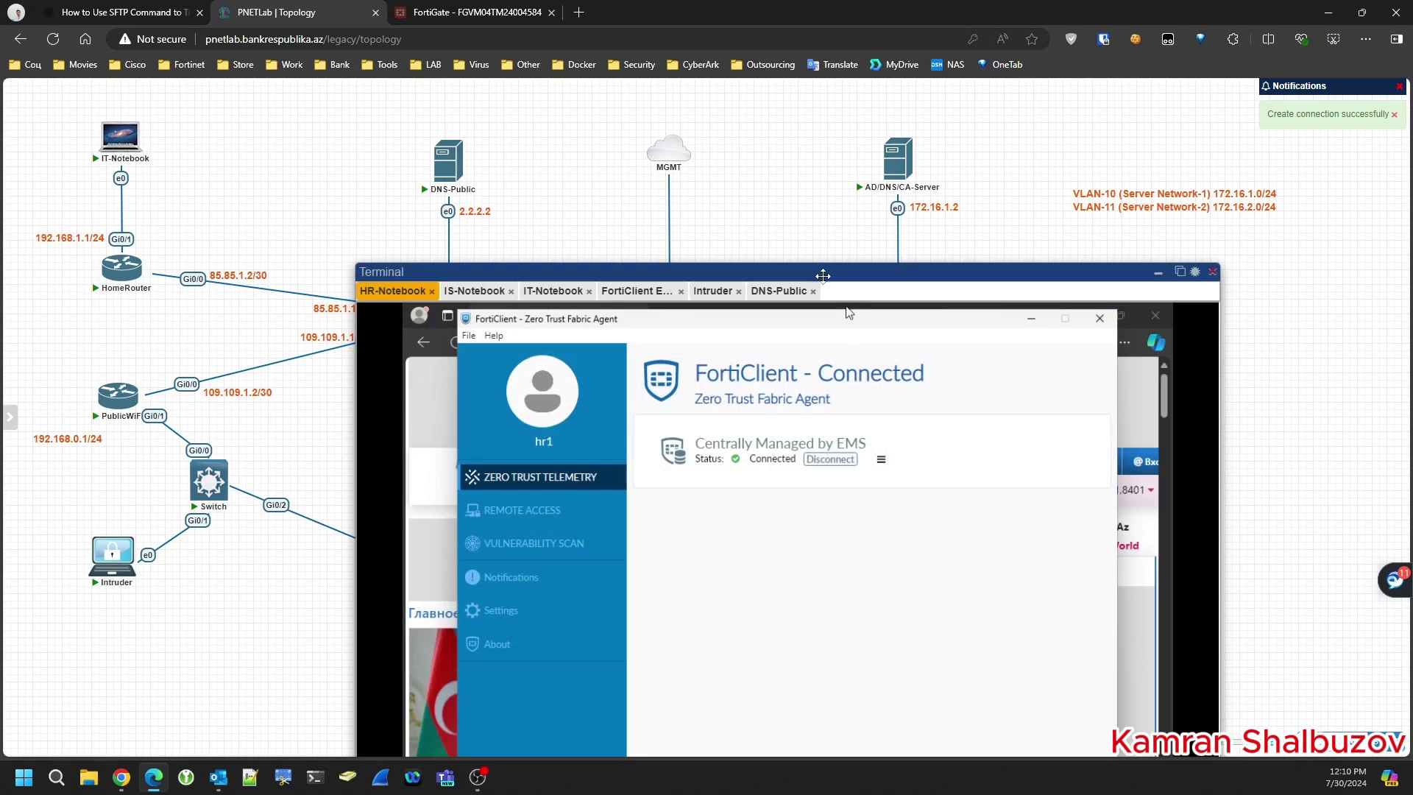
- Run ipconfig /all in PowerShell on the notebook and highlight the DNS server 2.2.2.2
left_click_drag(823, 273, 792, 109)
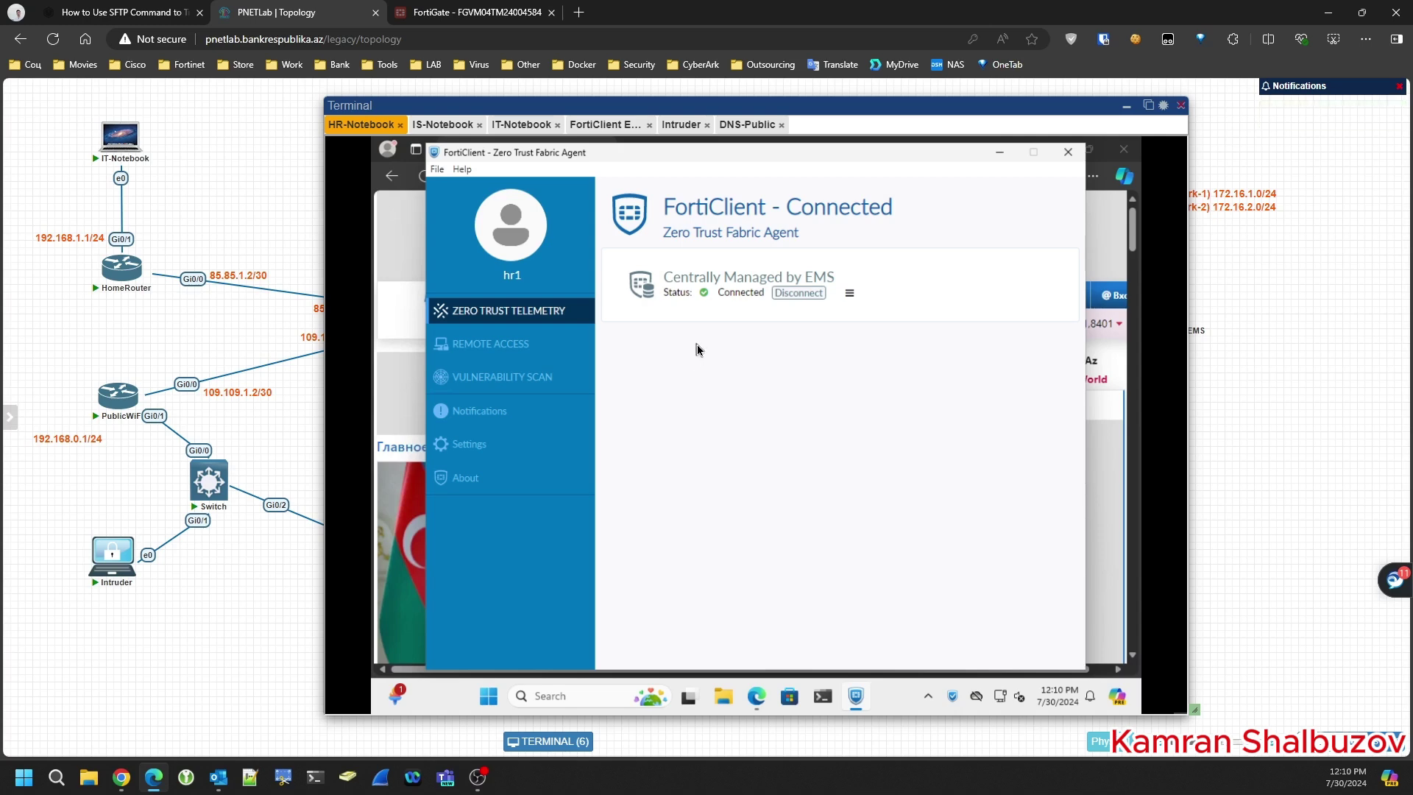
left_click(823, 697)
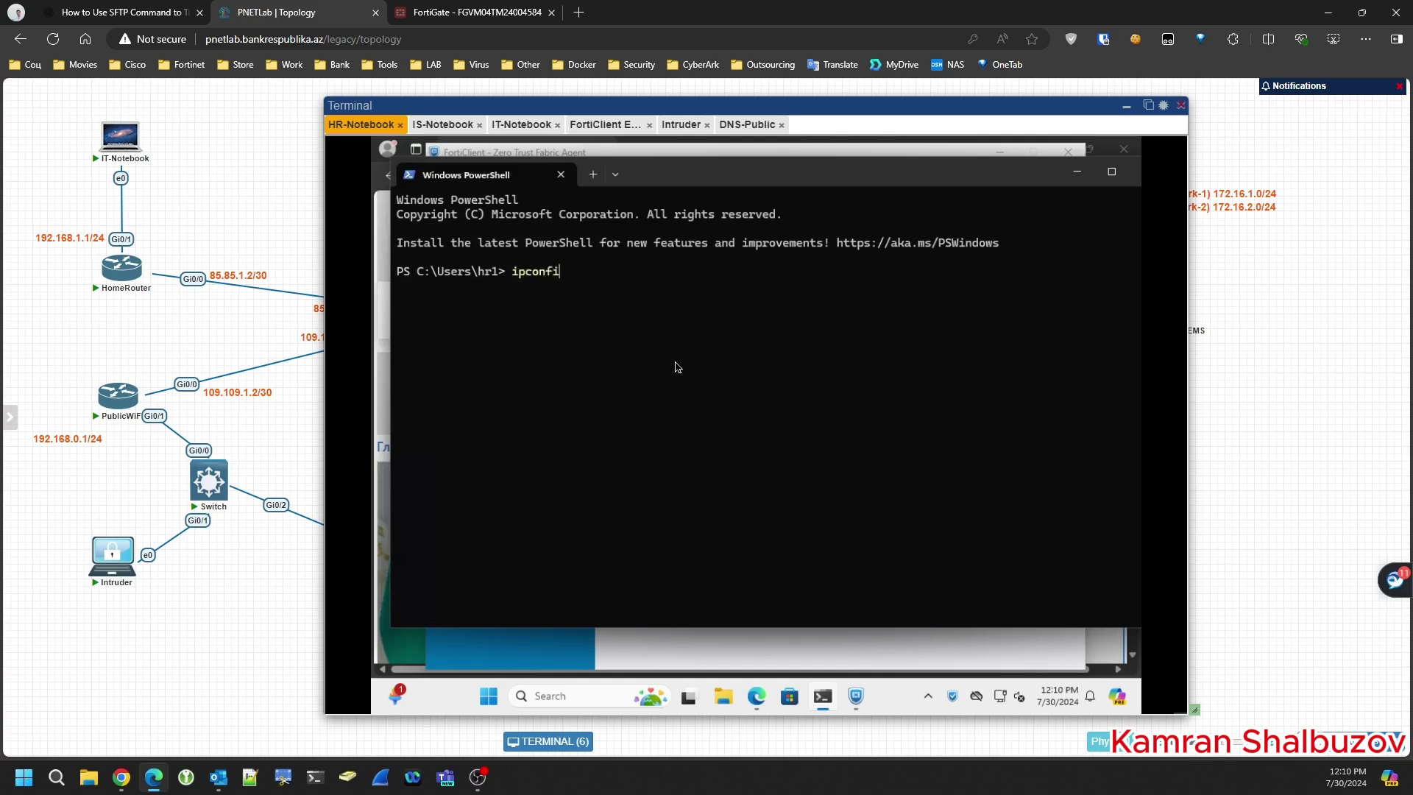
type("ll")
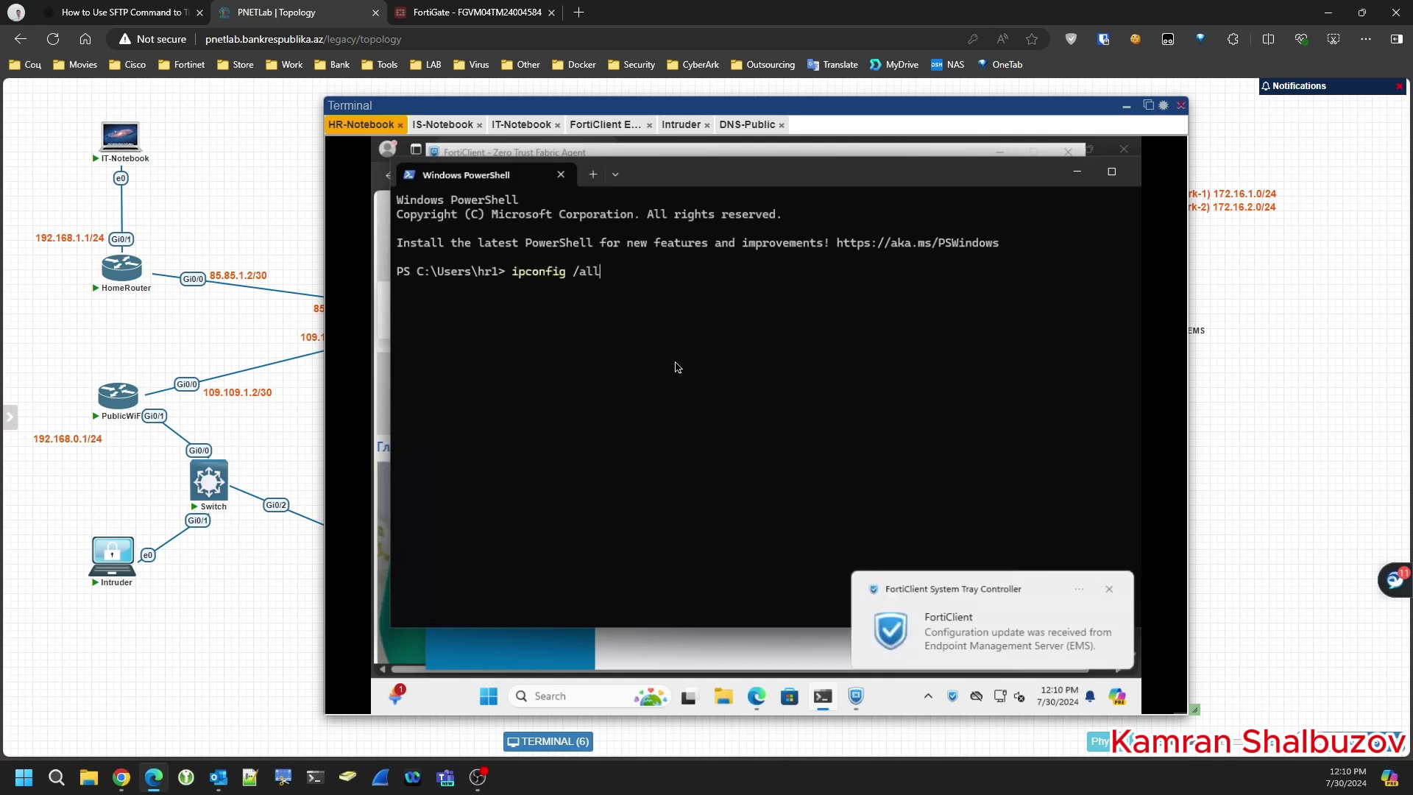
key("Return")
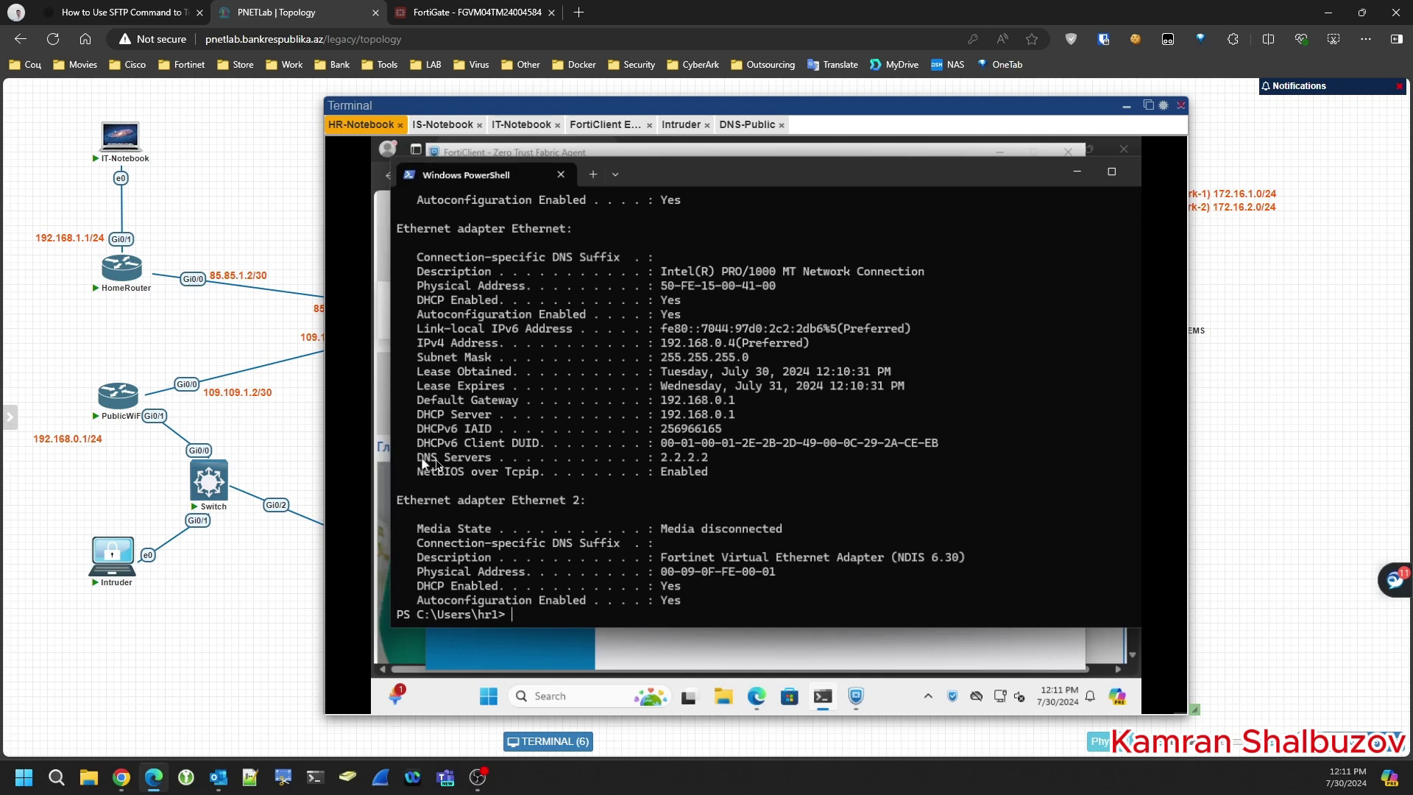
left_click_drag(413, 460, 710, 458)
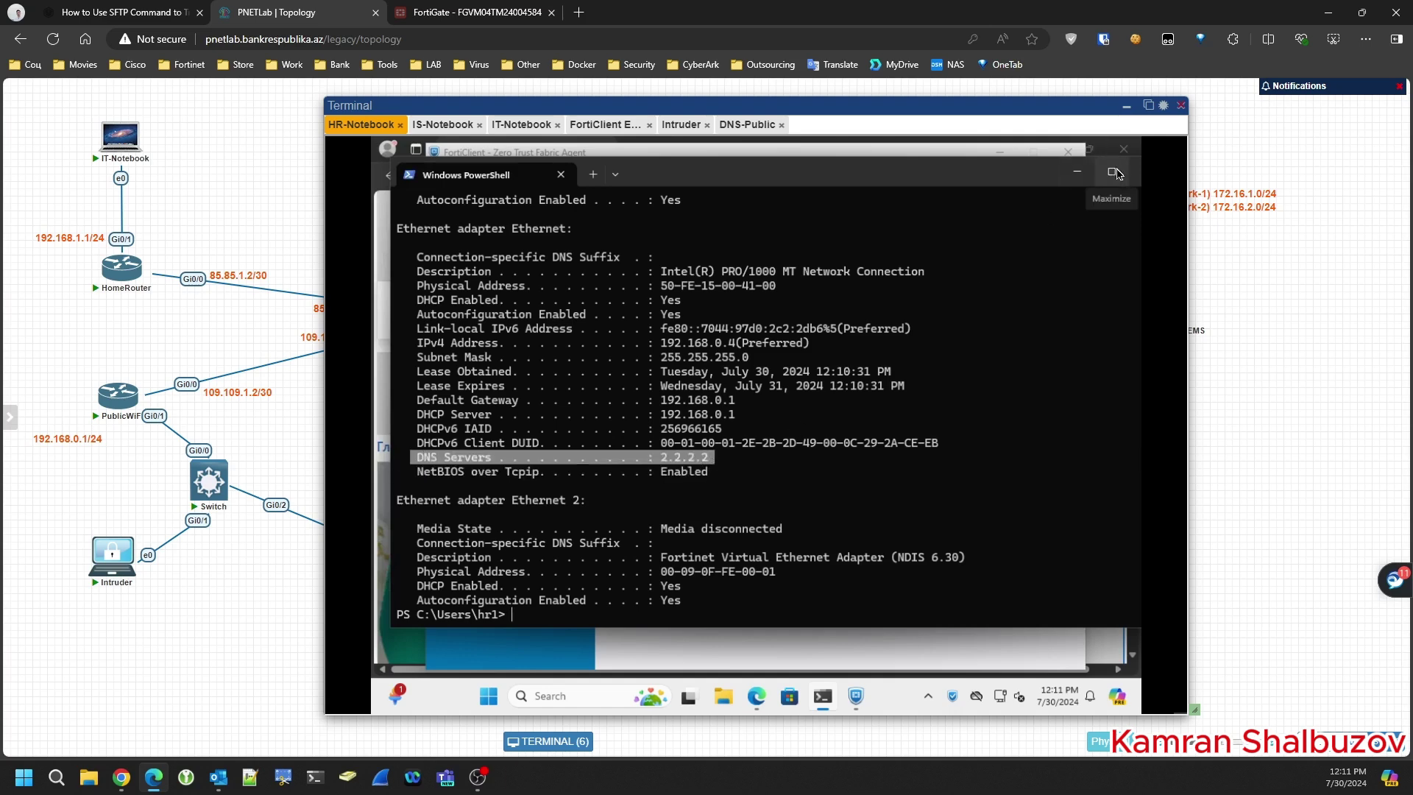
double_click(1023, 180)
- Close PowerShell and confirm FortiClient shows Web Filter Enabled
left_click(1050, 183)
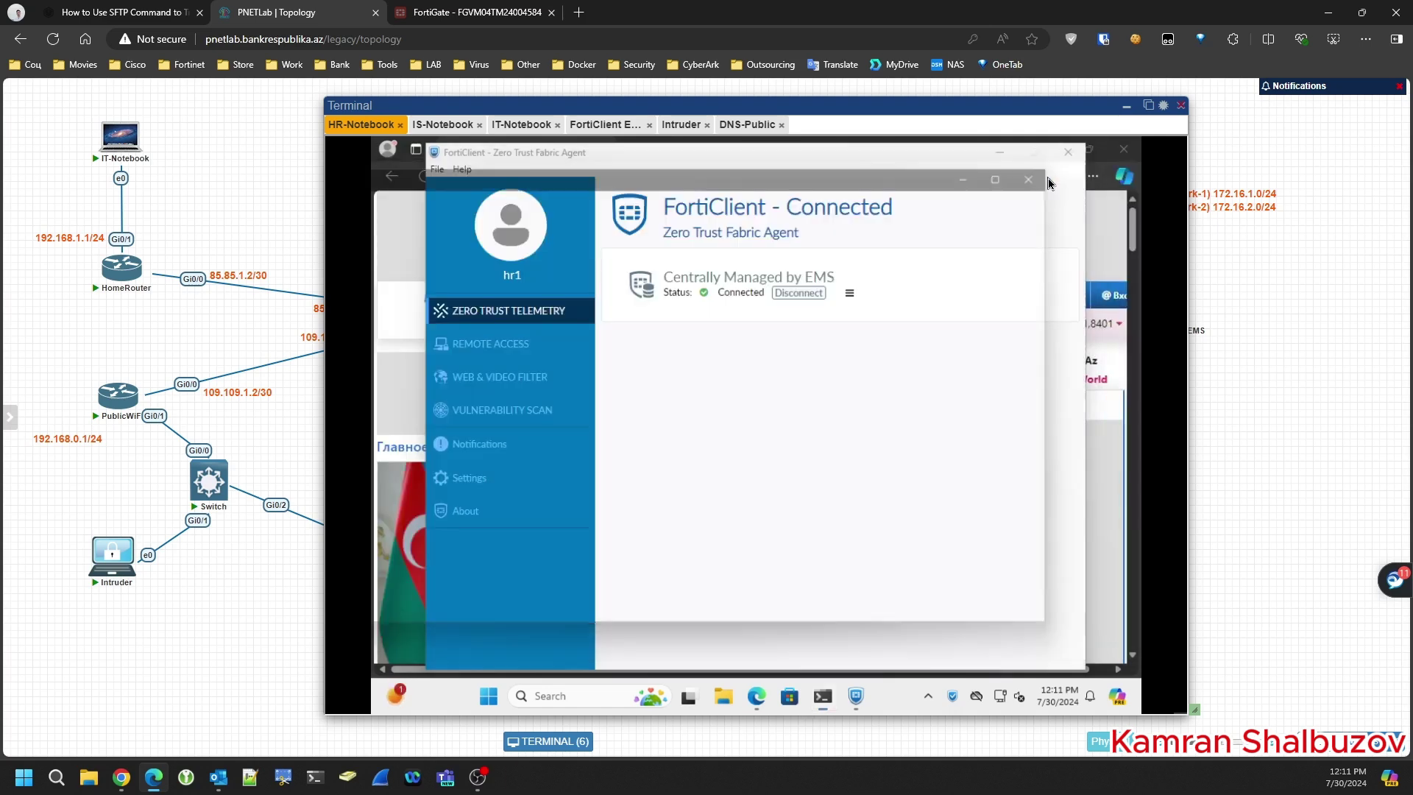
left_click(484, 378)
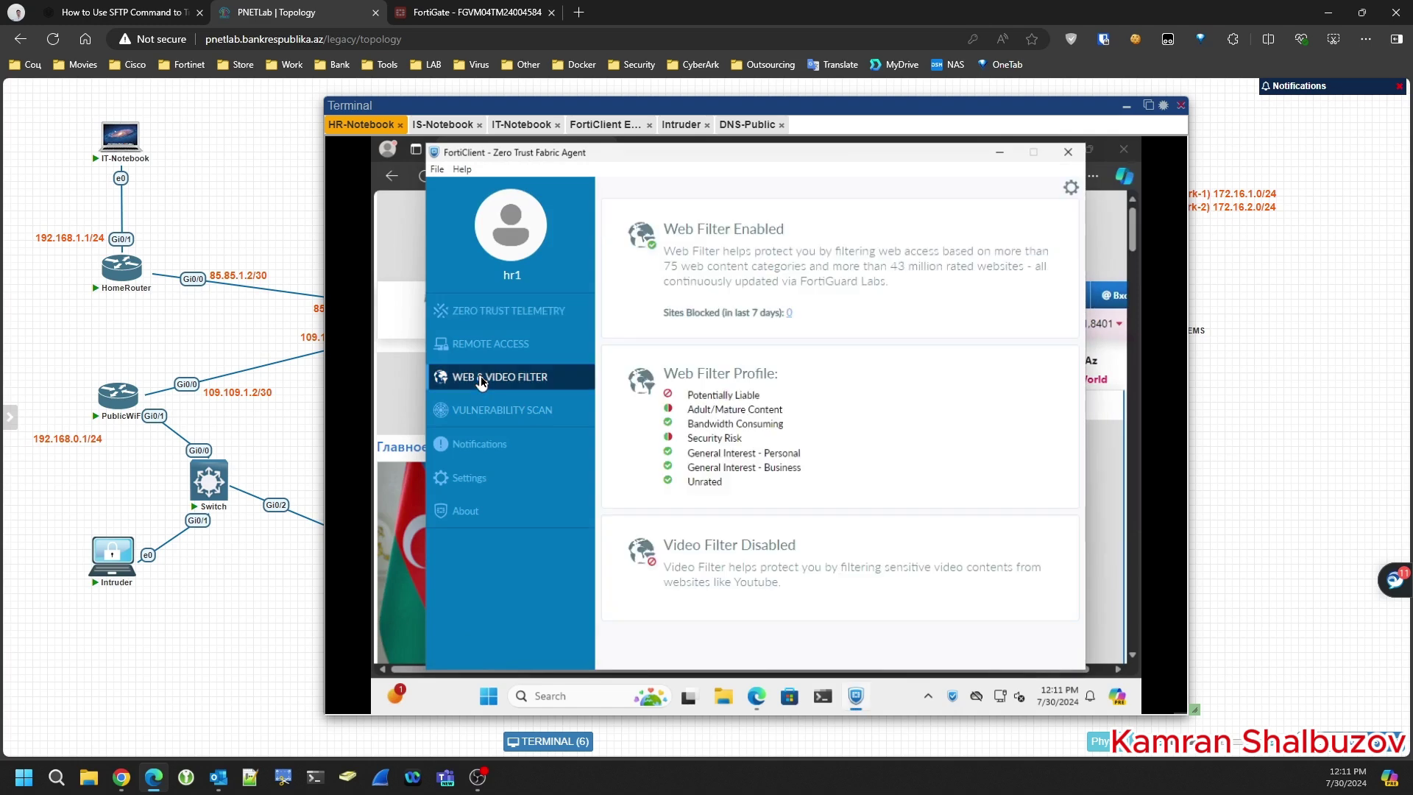
left_click_drag(663, 229, 786, 234)
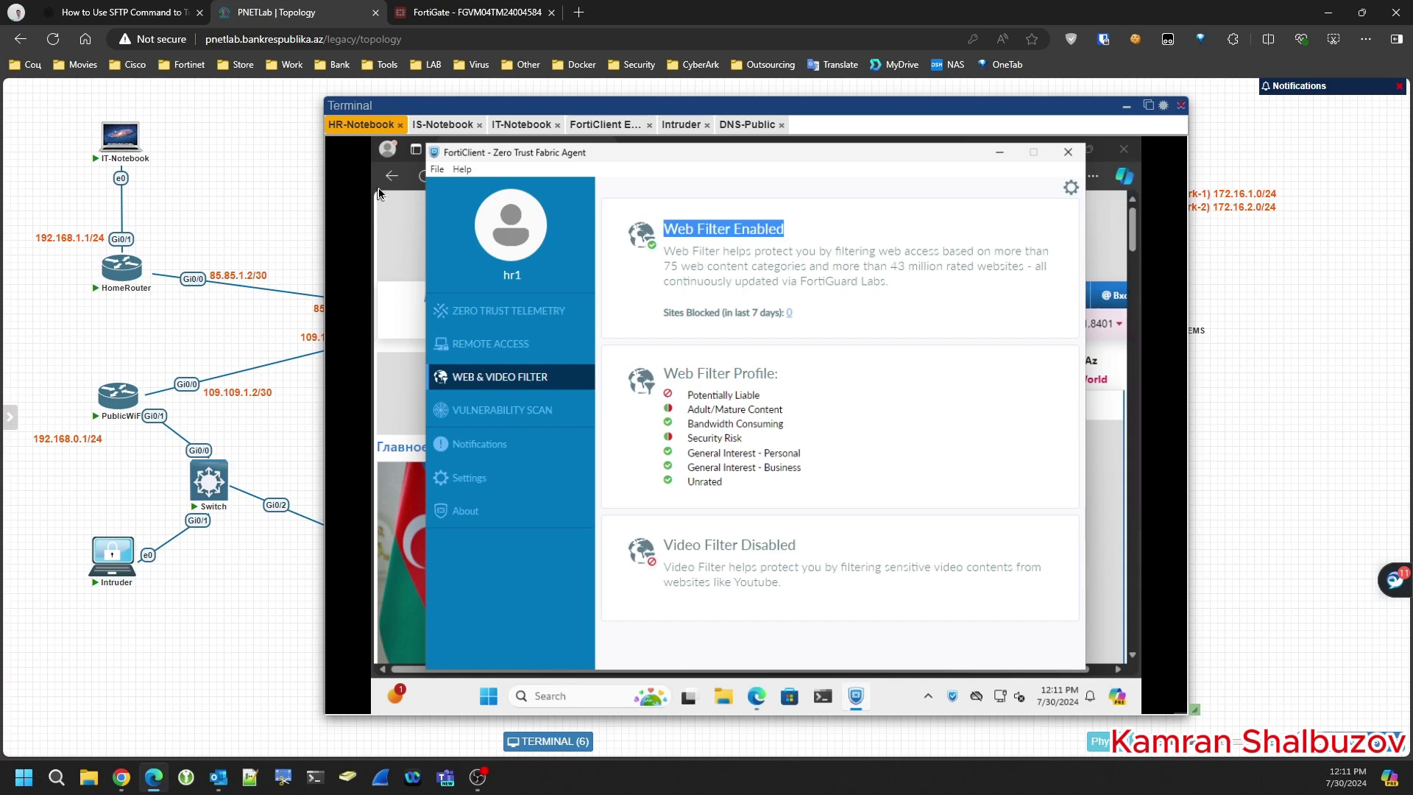
left_click(387, 233)
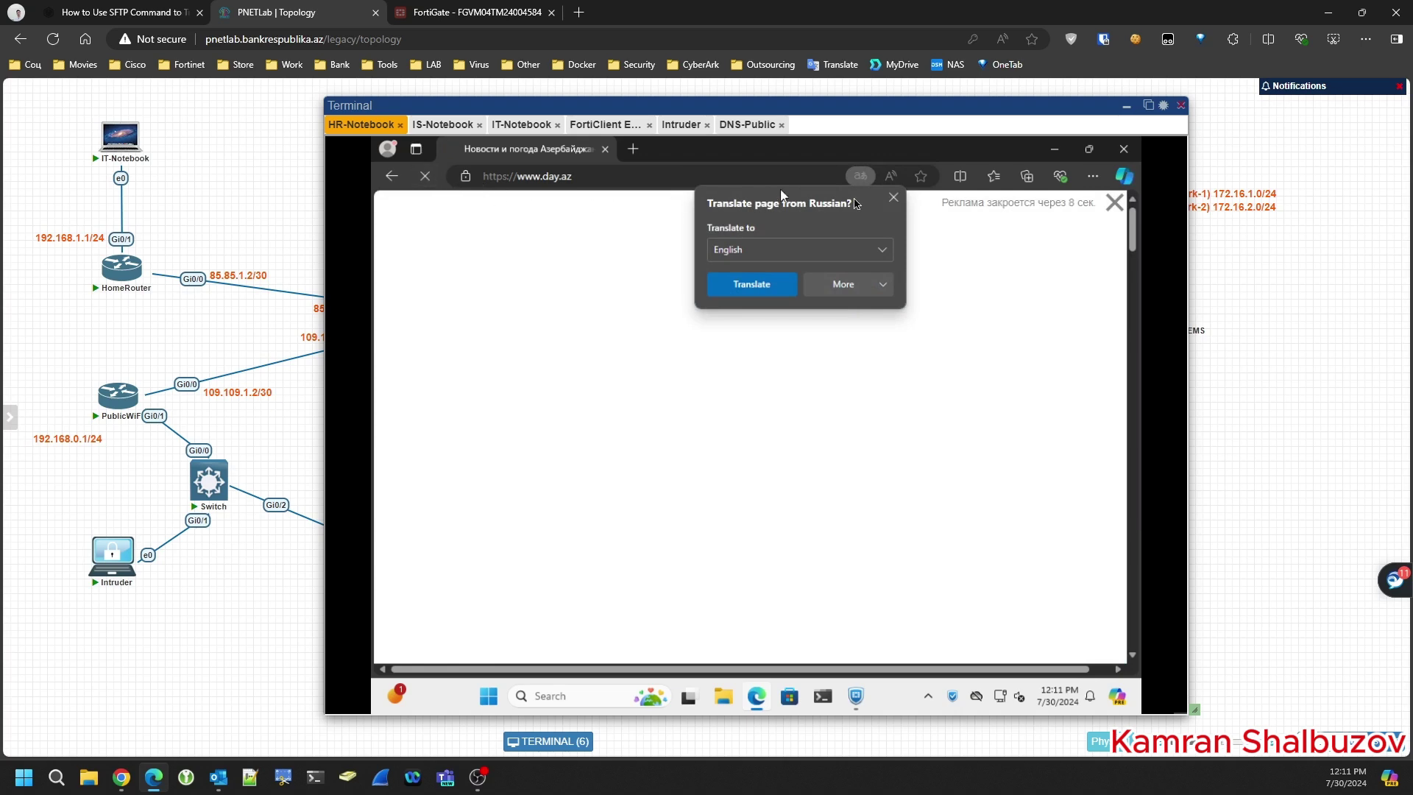
left_click(893, 198)
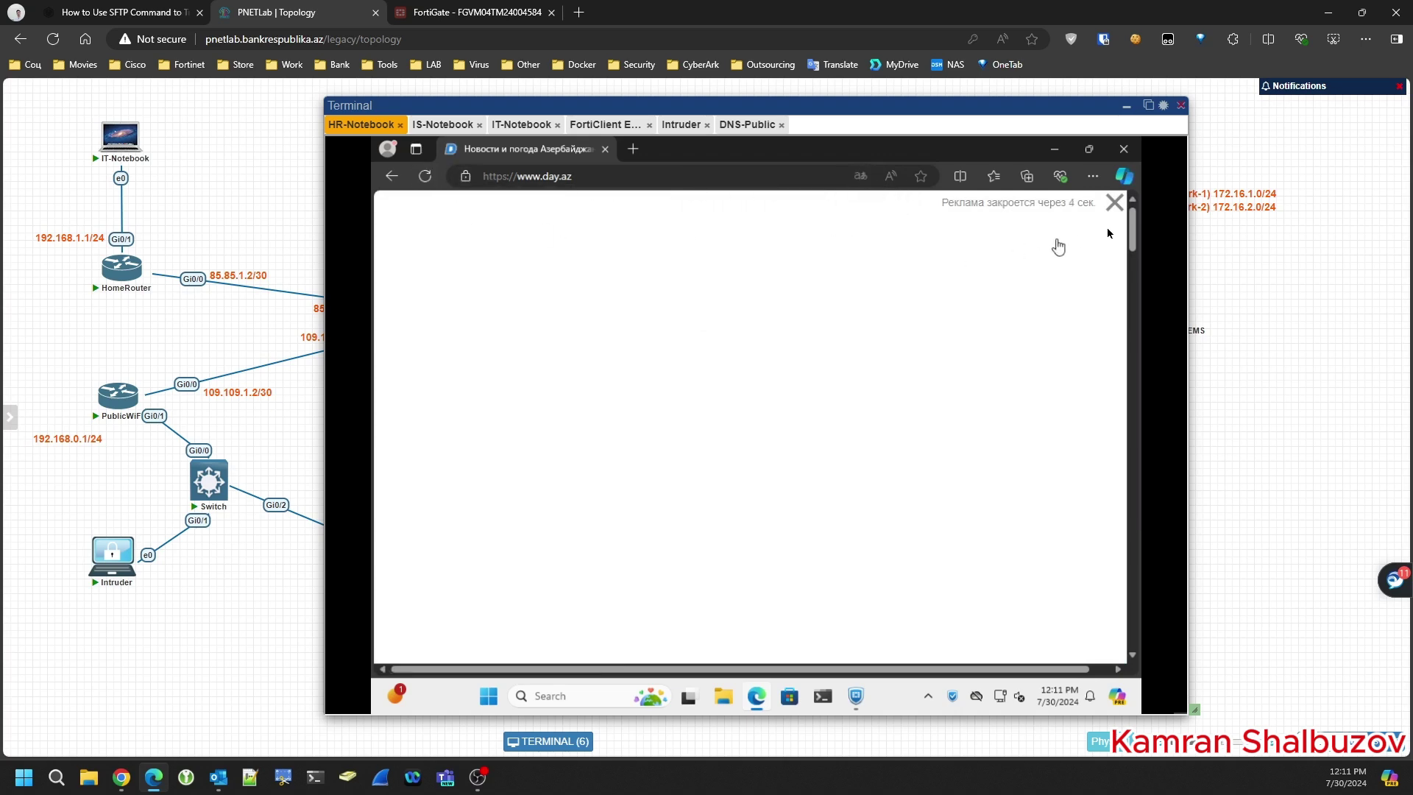
left_click(1115, 202)
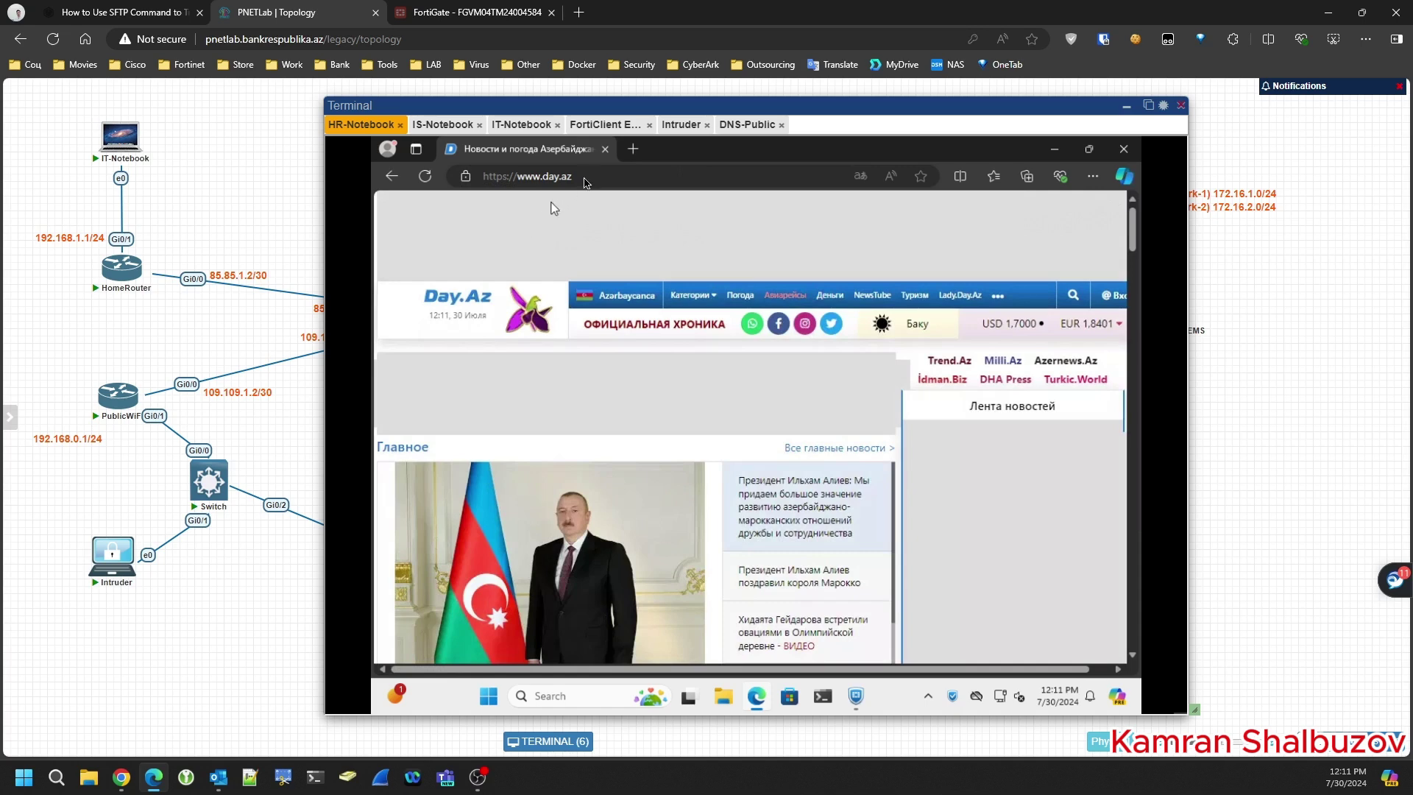
left_click(593, 176)
key("Return")
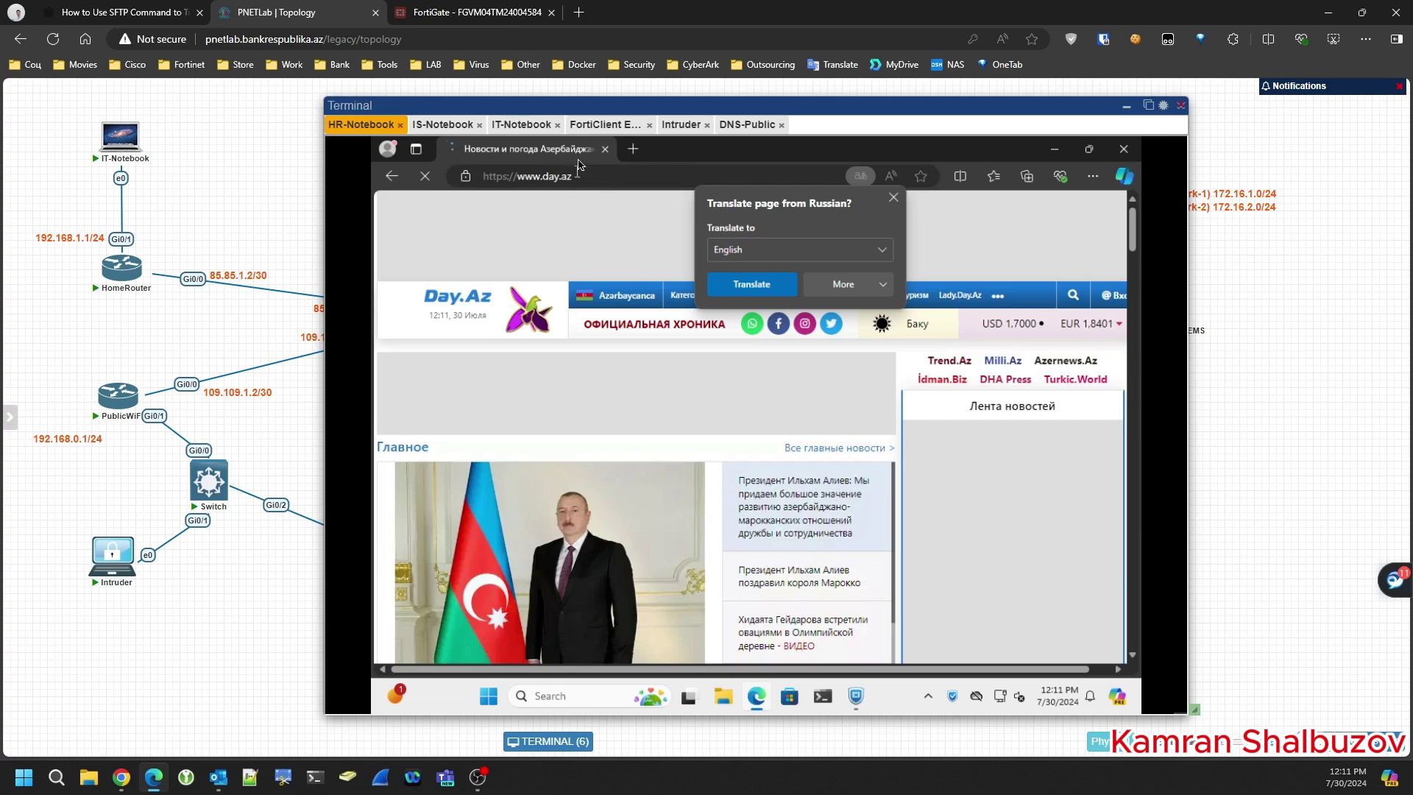
- Open the WebFilterForHR web filter profile in FortiClient EMS
left_click(596, 132)
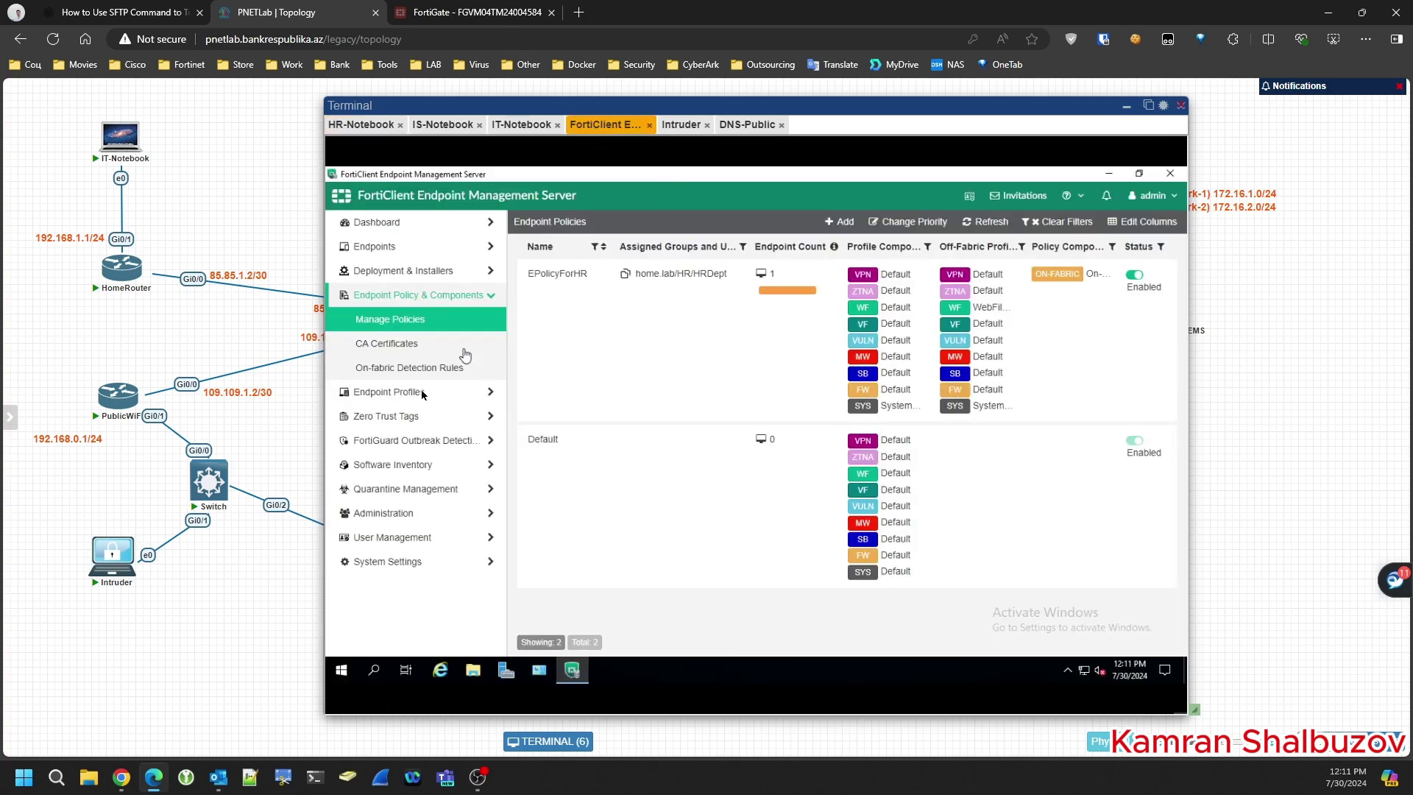
left_click(378, 392)
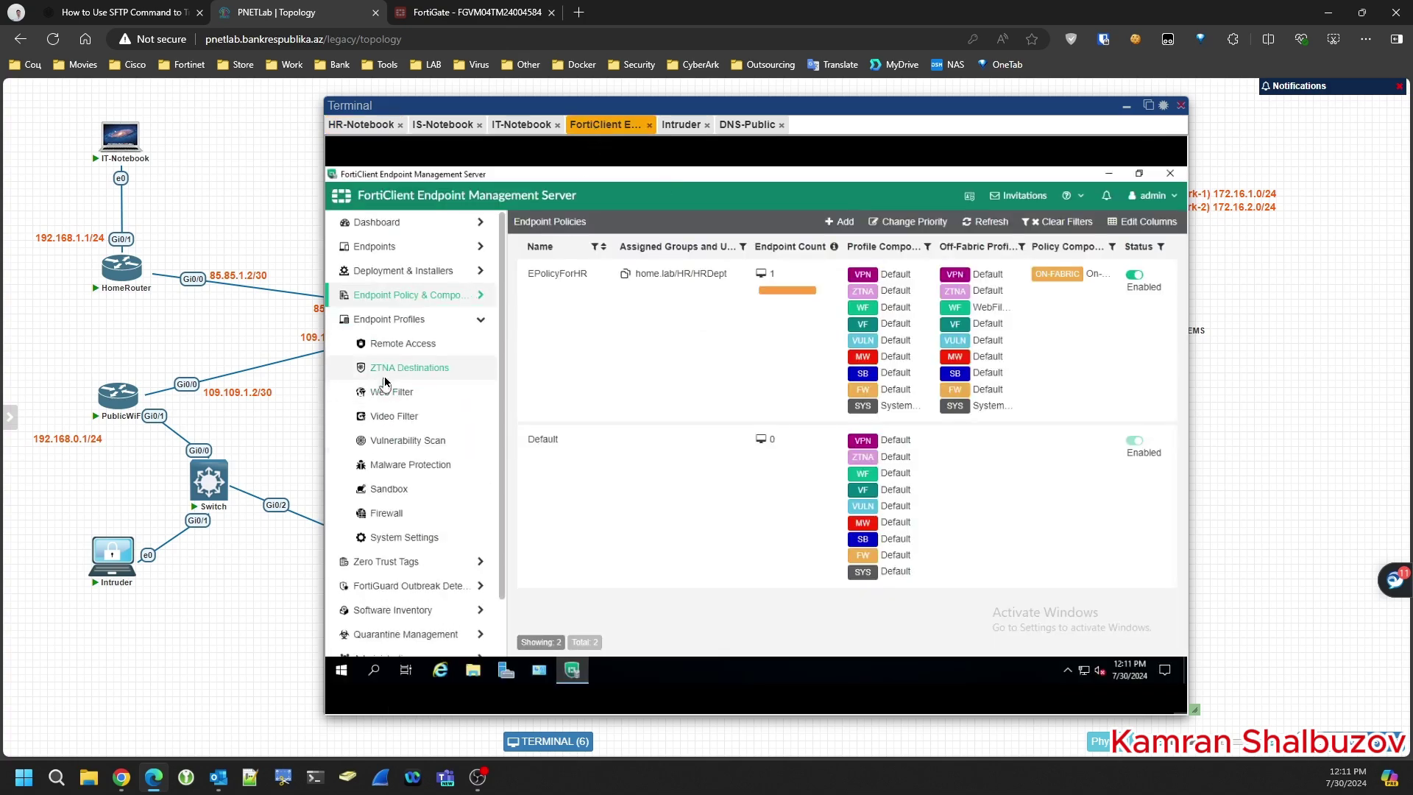
left_click(387, 395)
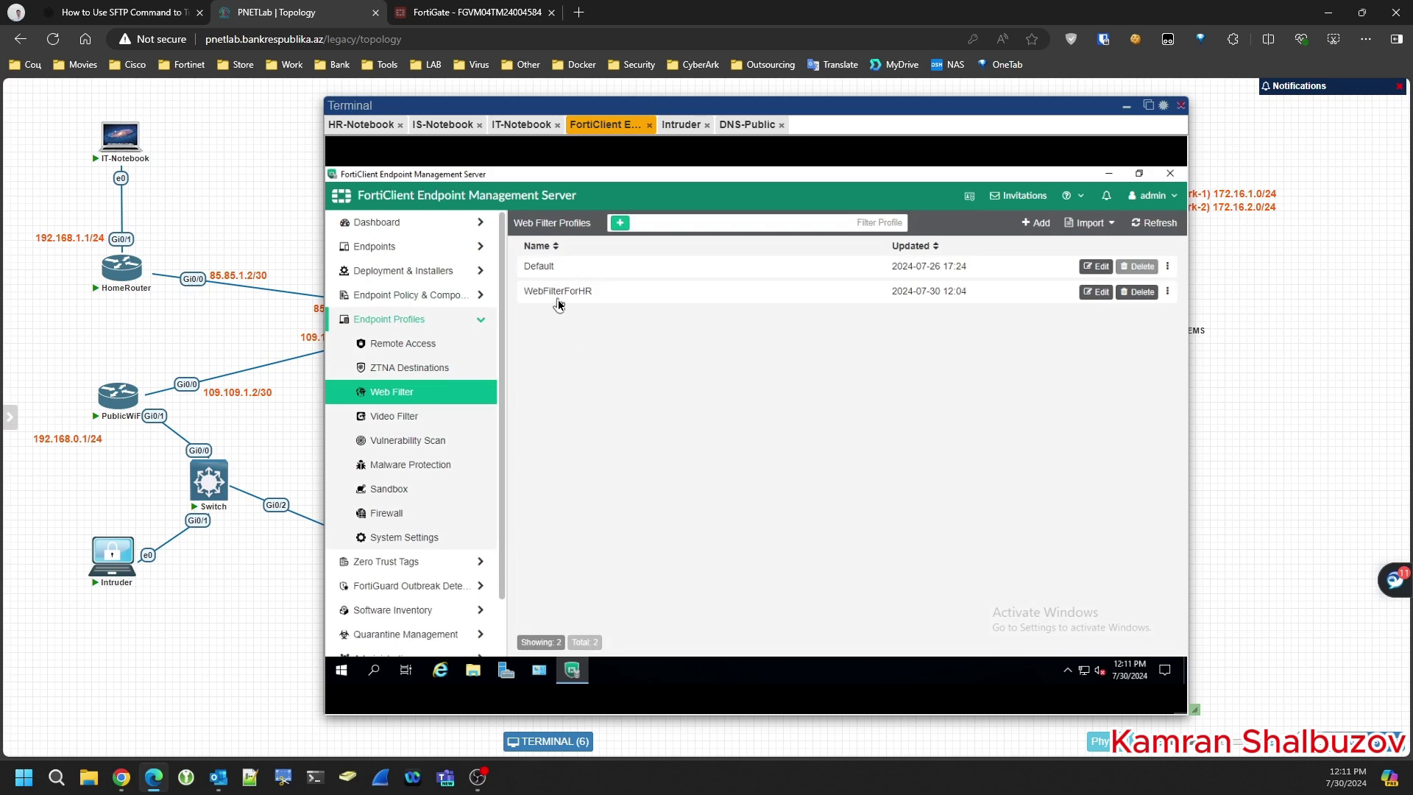
left_click(1100, 294)
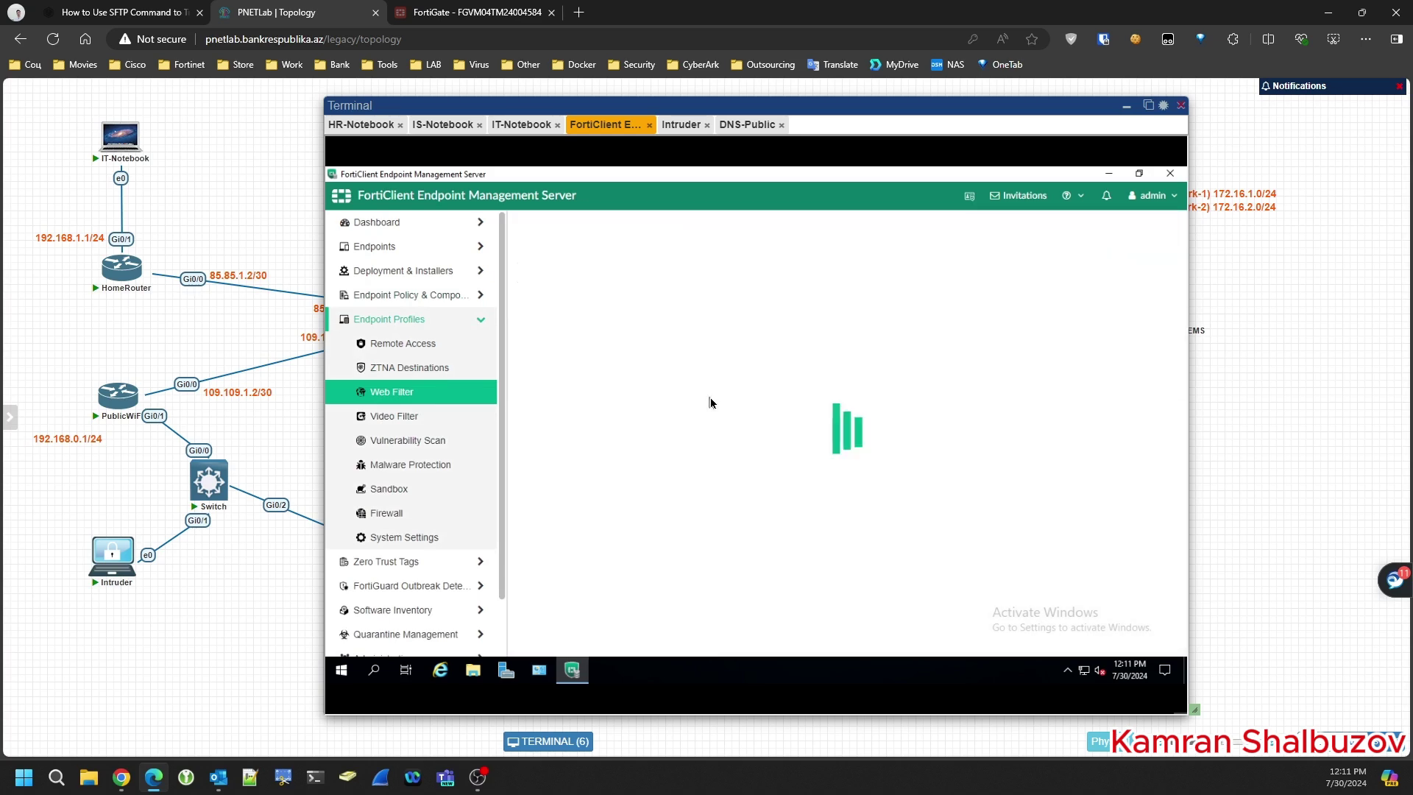
scroll(647, 427, "down", 10)
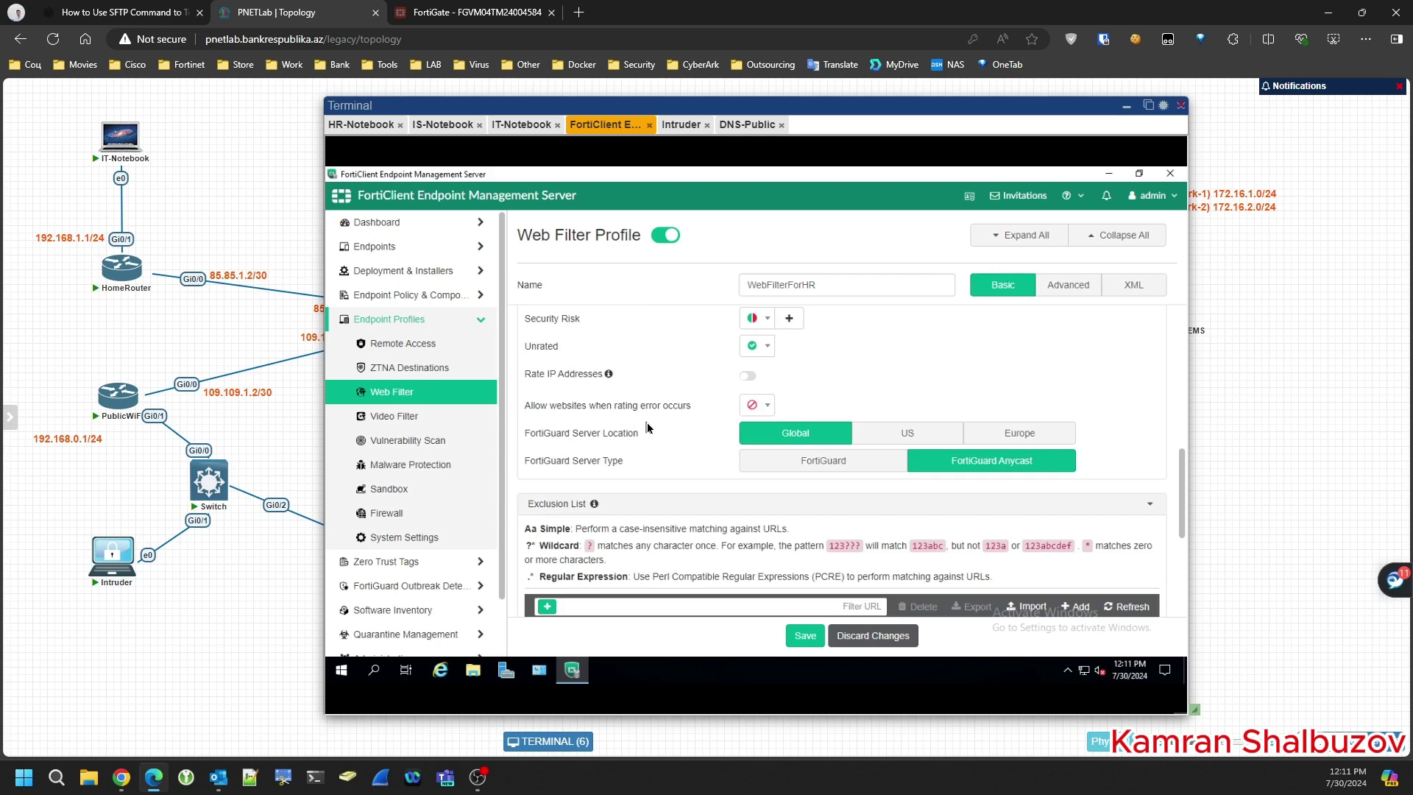
scroll(648, 428, "down", 3)
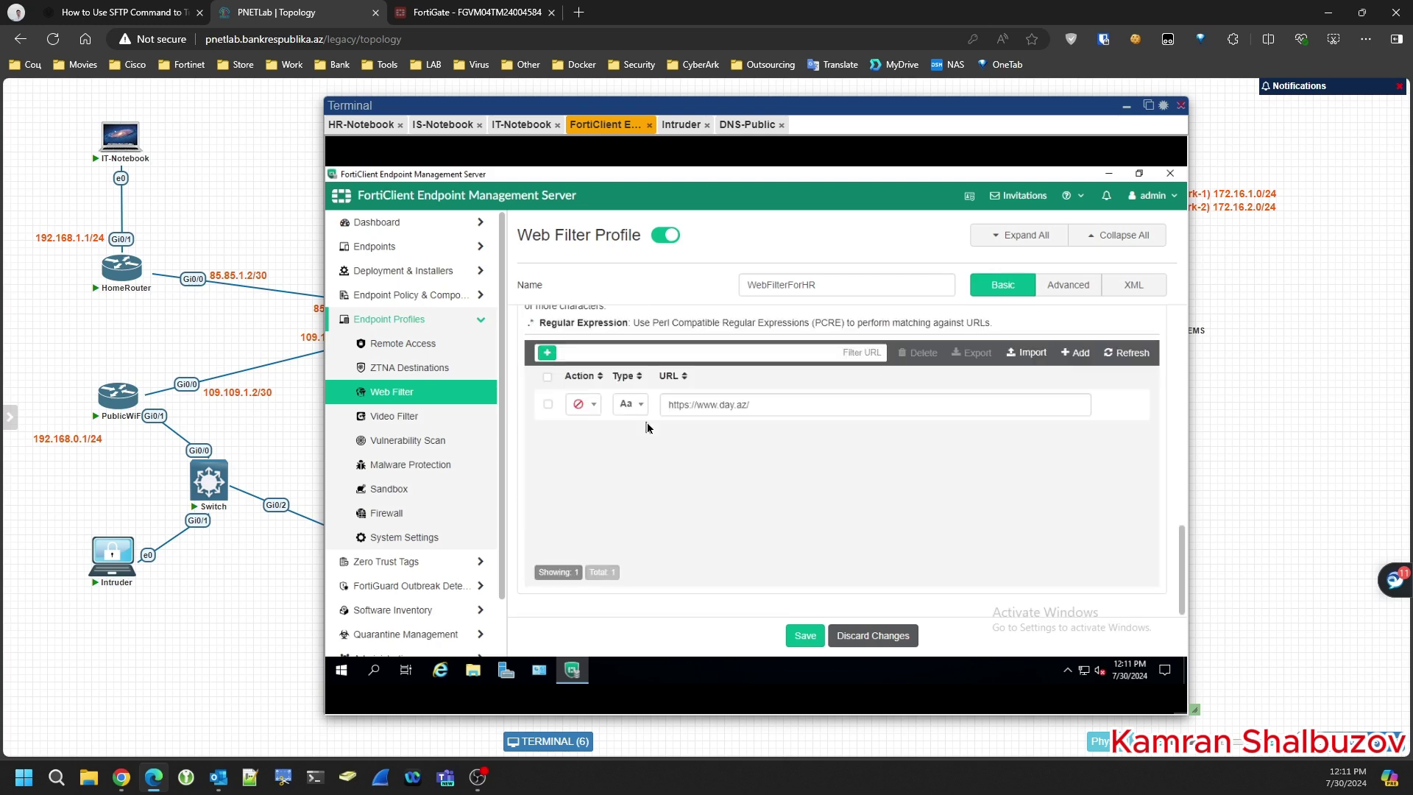
- Change the day.az exclusion to a Wildcard match on 'day.az/' and save the profile
left_click(548, 405)
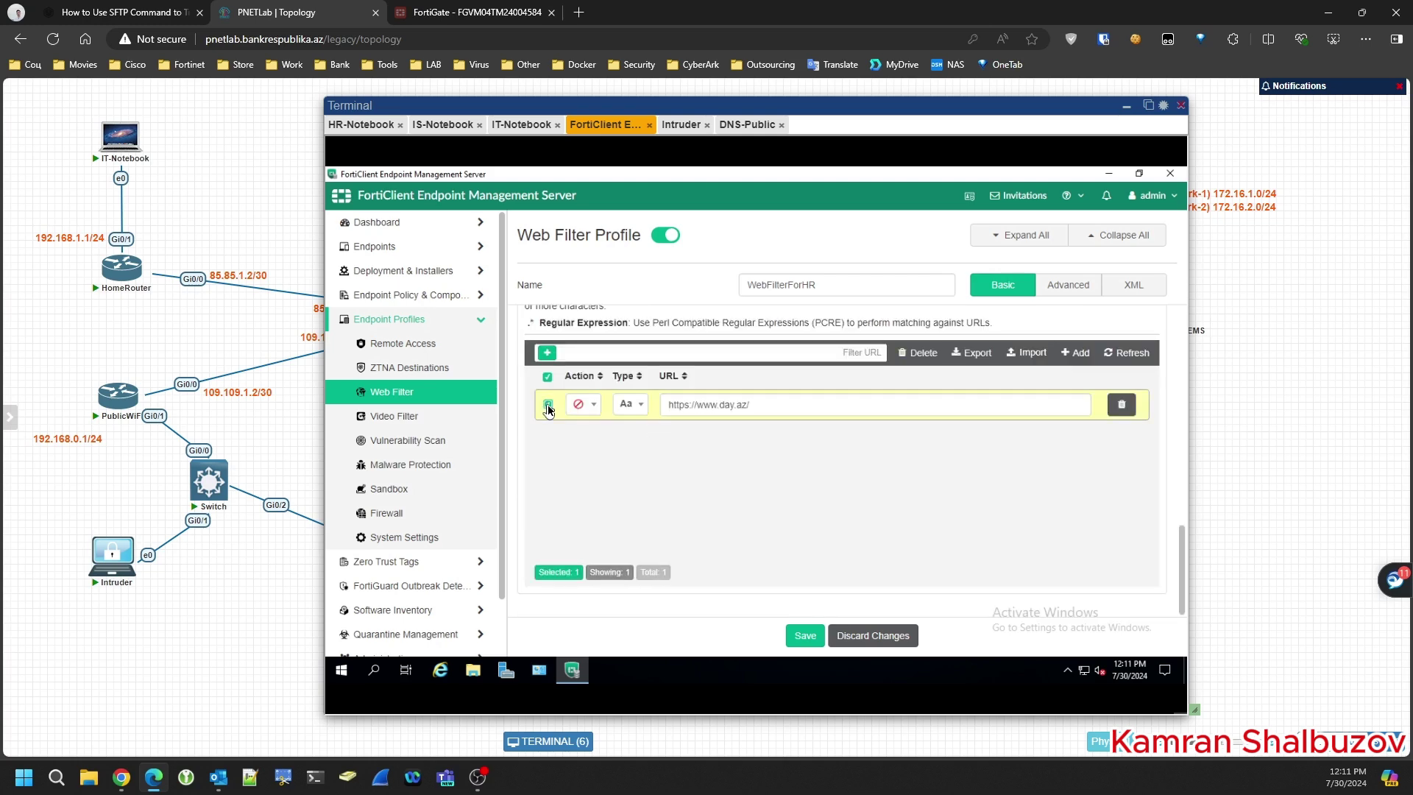
left_click(631, 405)
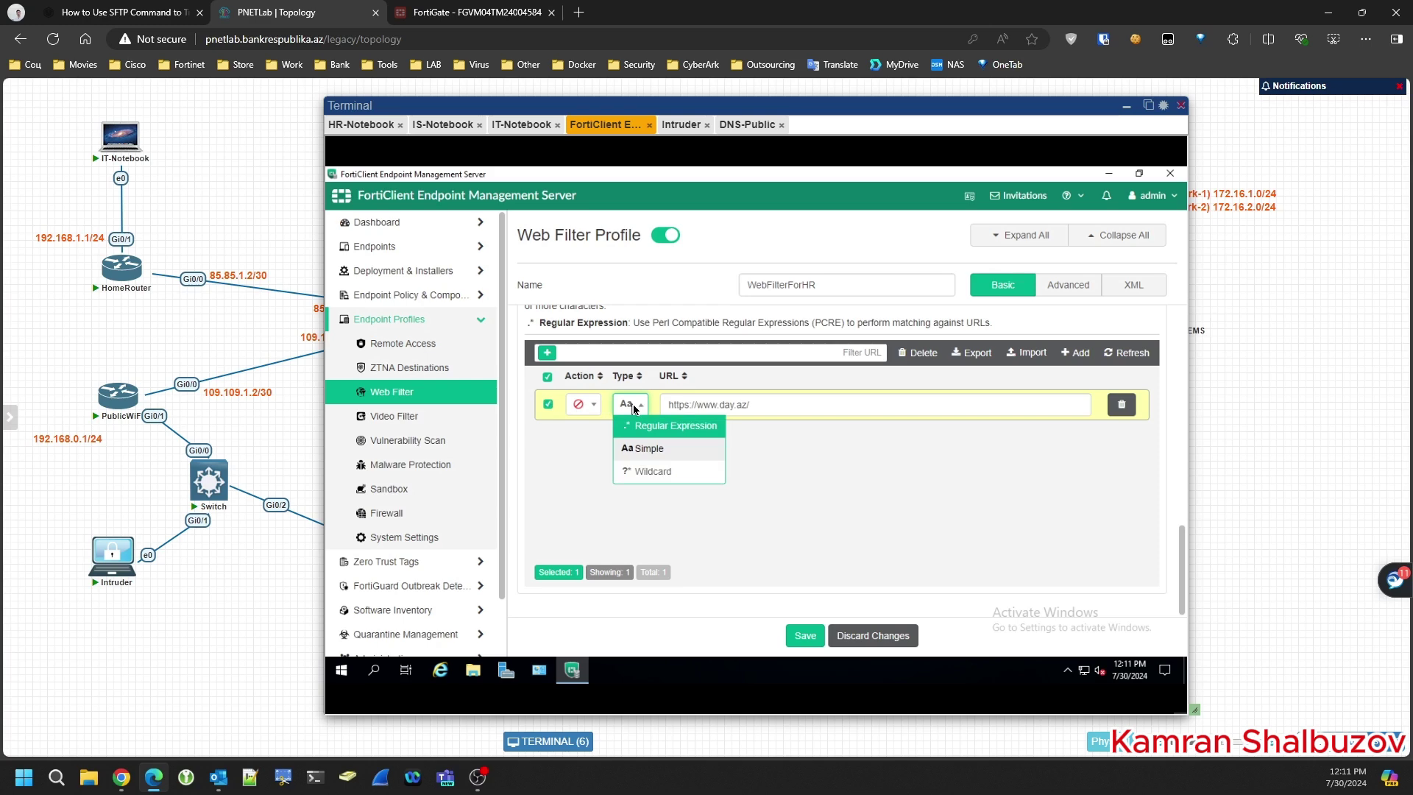
left_click(652, 471)
left_click_drag(718, 403, 660, 407)
key("BackSpace")
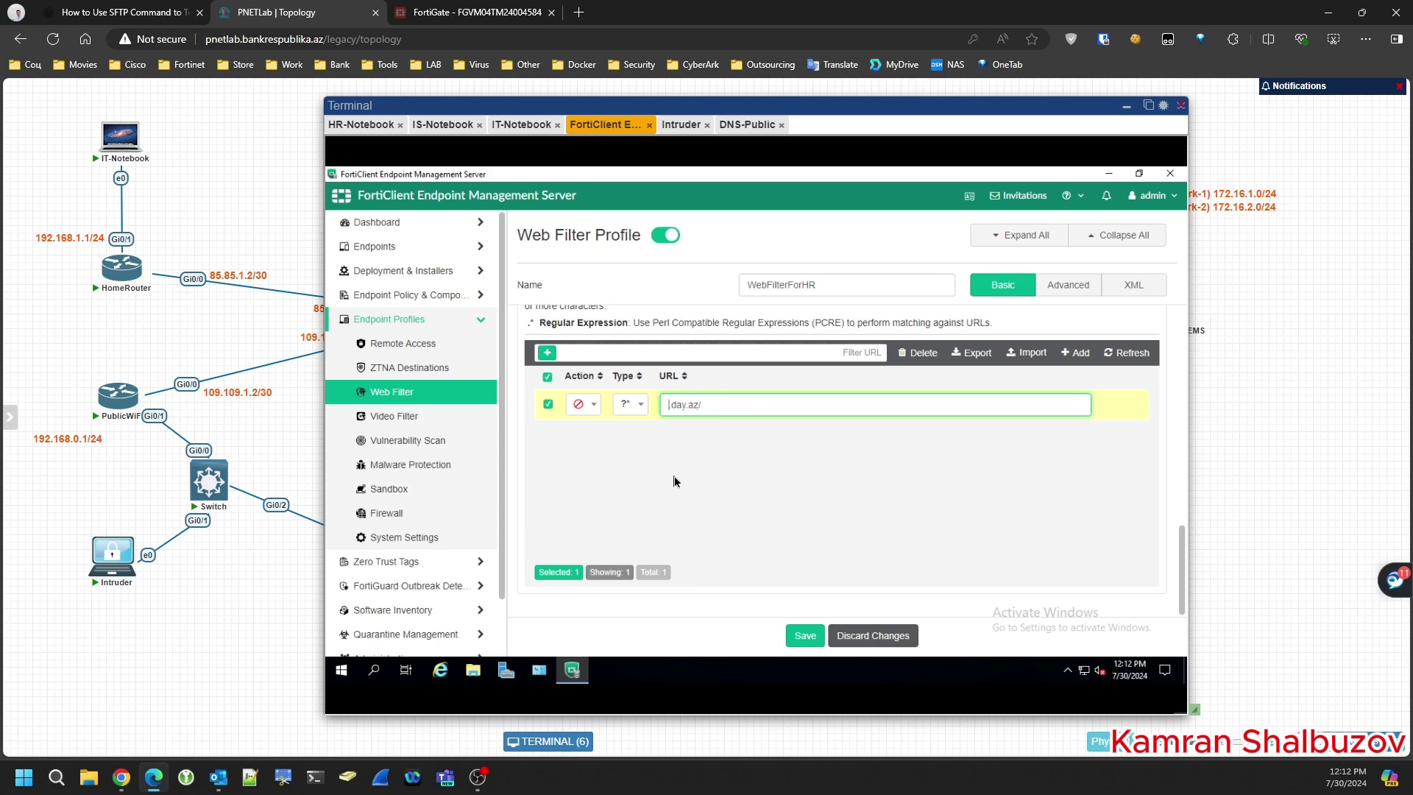
key("Delete")
left_click(806, 636)
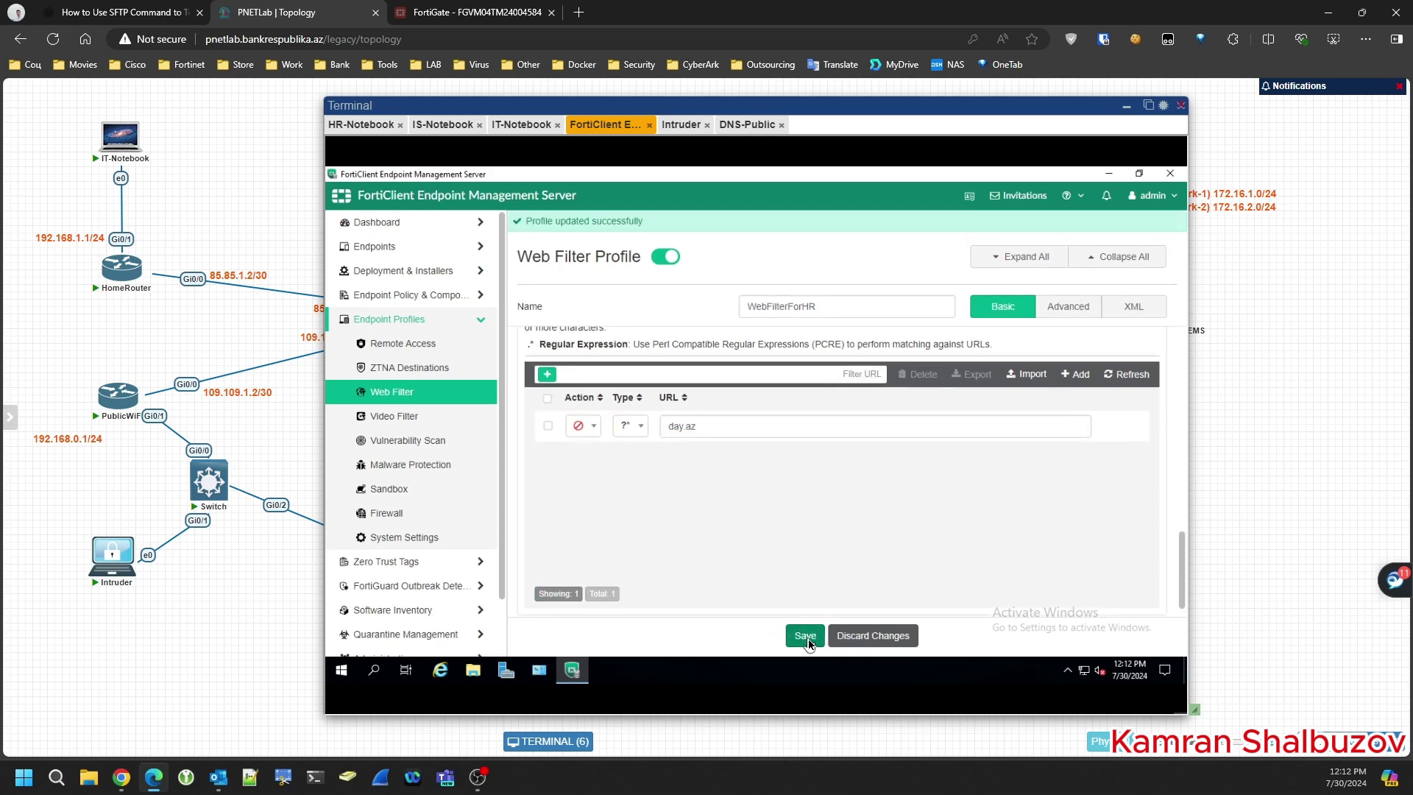
left_click(1067, 307)
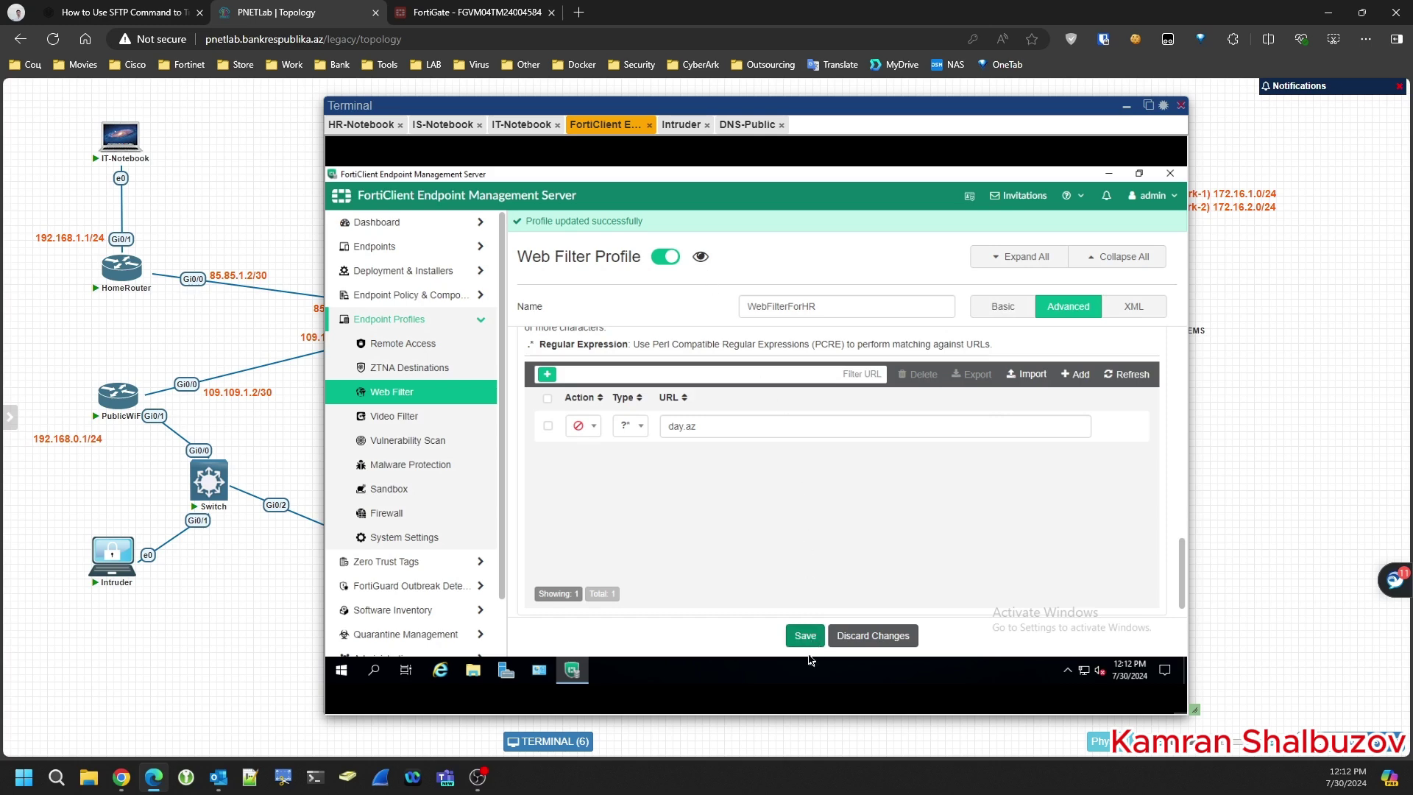
left_click(803, 636)
left_click(804, 635)
left_click(365, 125)
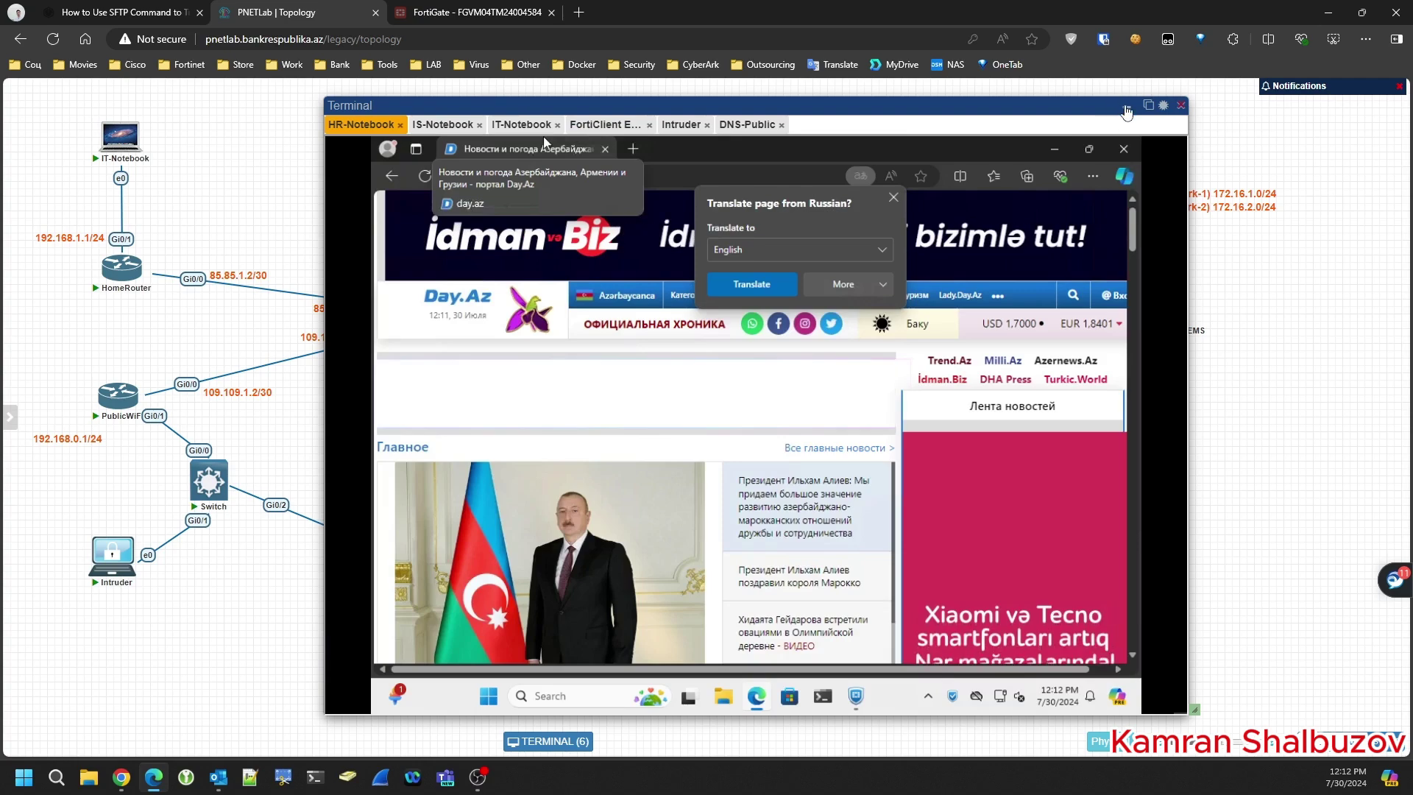
- Relink HR-Notebook's e0 from the Switch to AL Switch port Gi0/1
left_click(378, 416)
right_click(210, 483)
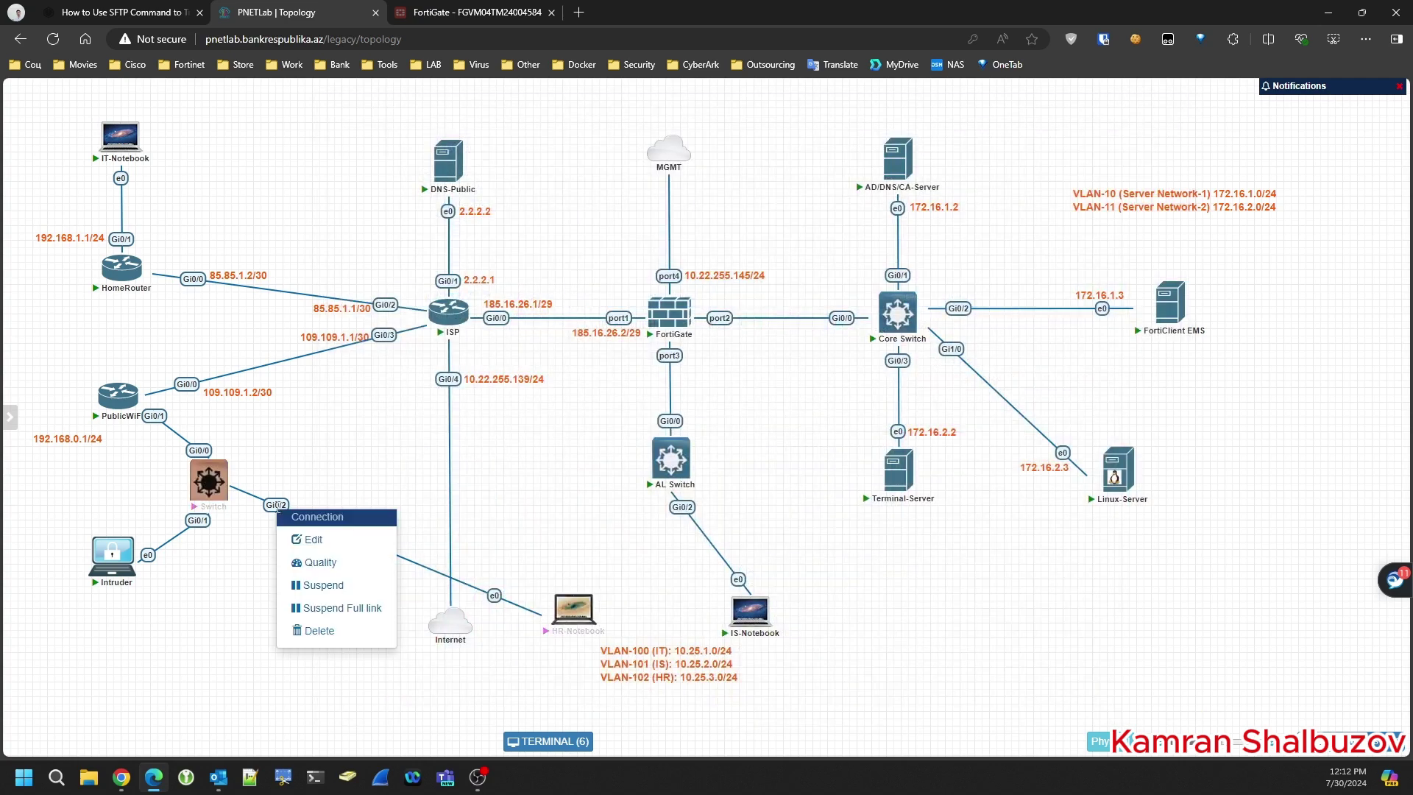
left_click(330, 637)
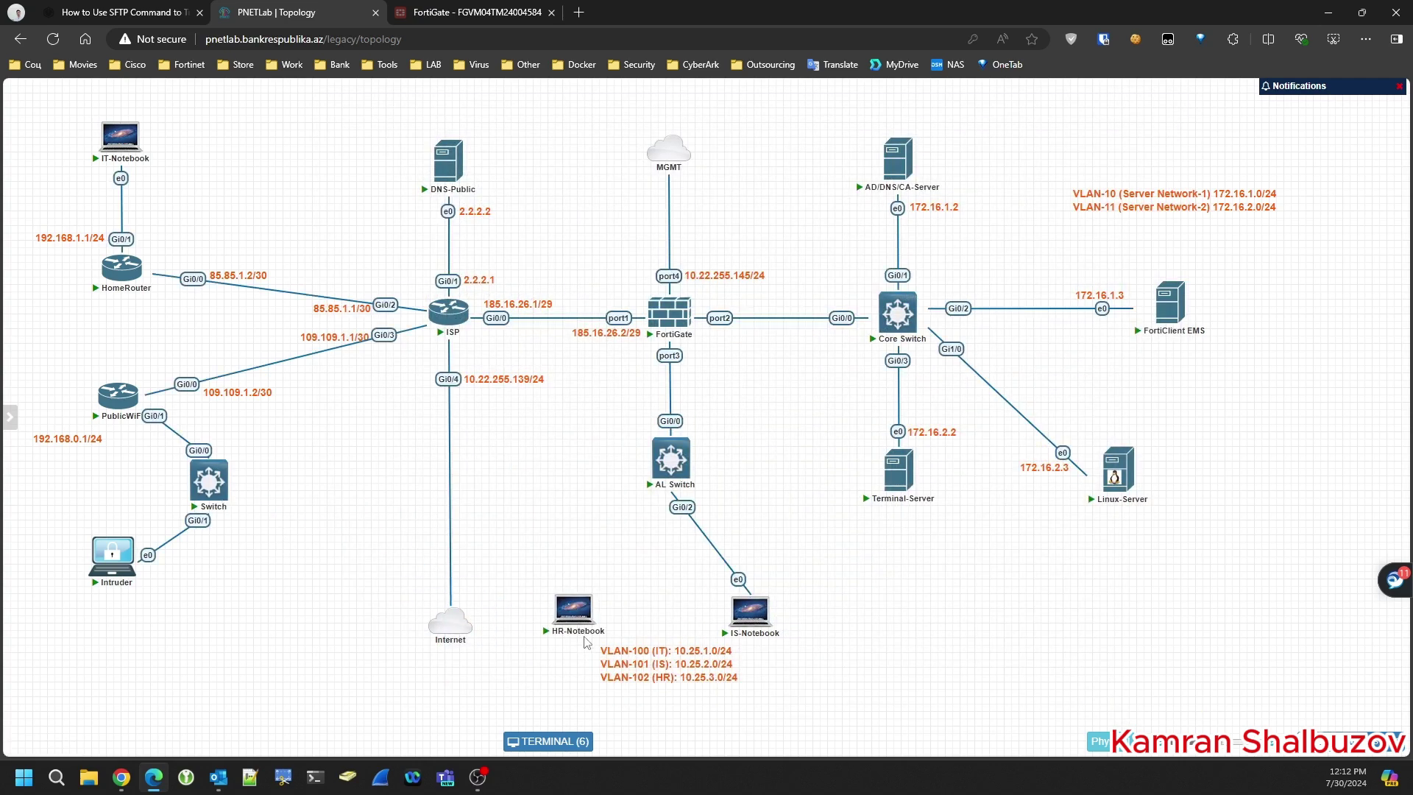
mouse_move(599, 615)
left_click_drag(598, 615, 671, 458)
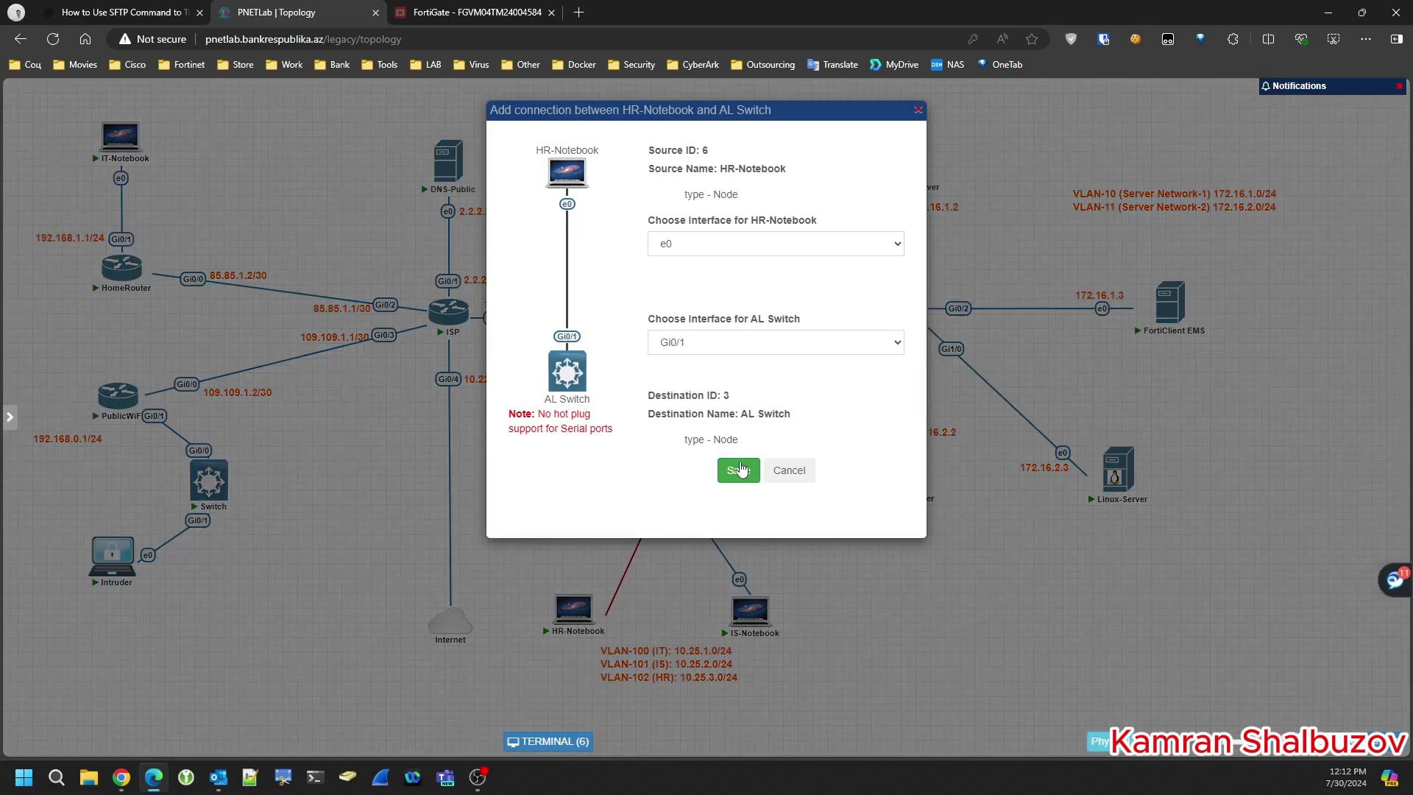
left_click(740, 469)
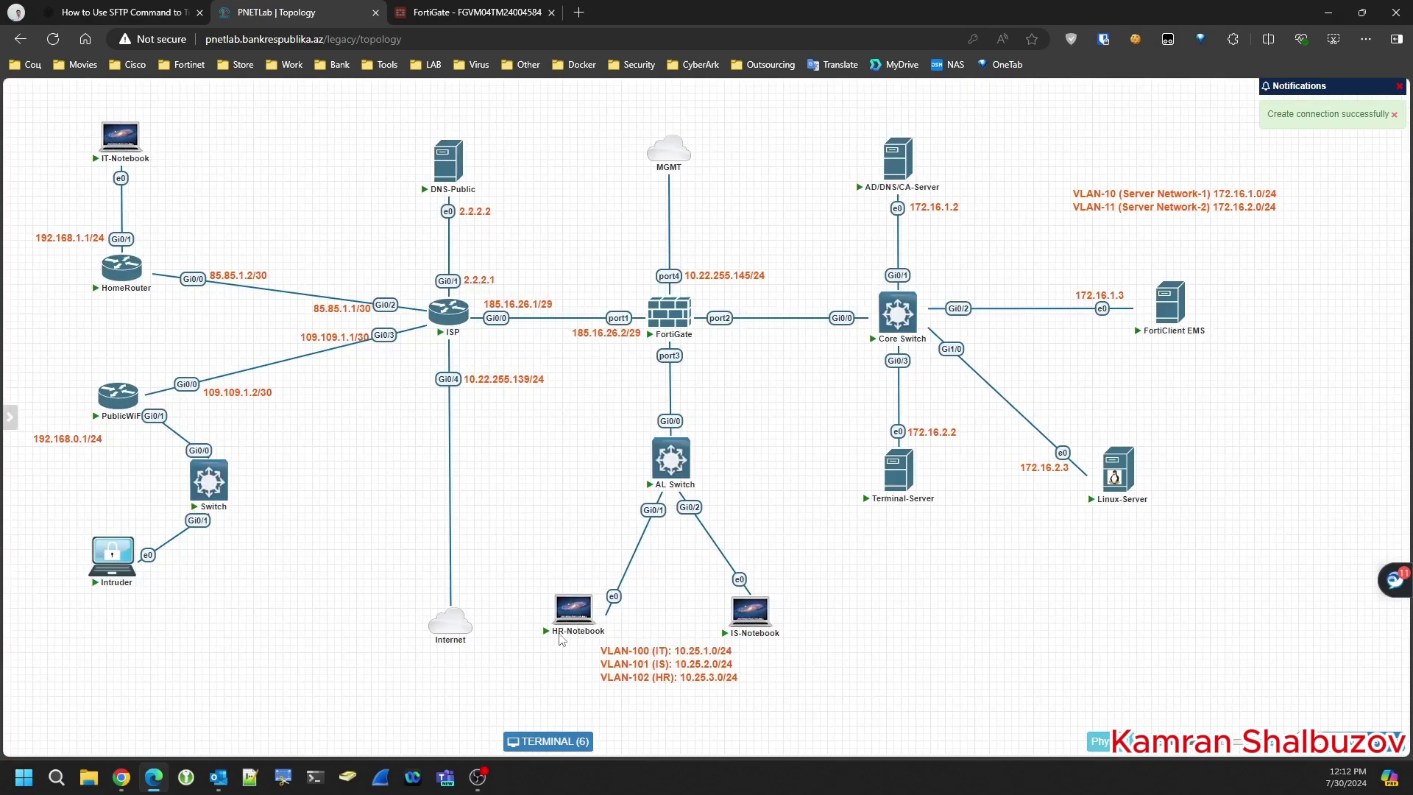
- Confirm FortiClient on the notebook still reports Connected to EMS, then hide the consoles
left_click(548, 741)
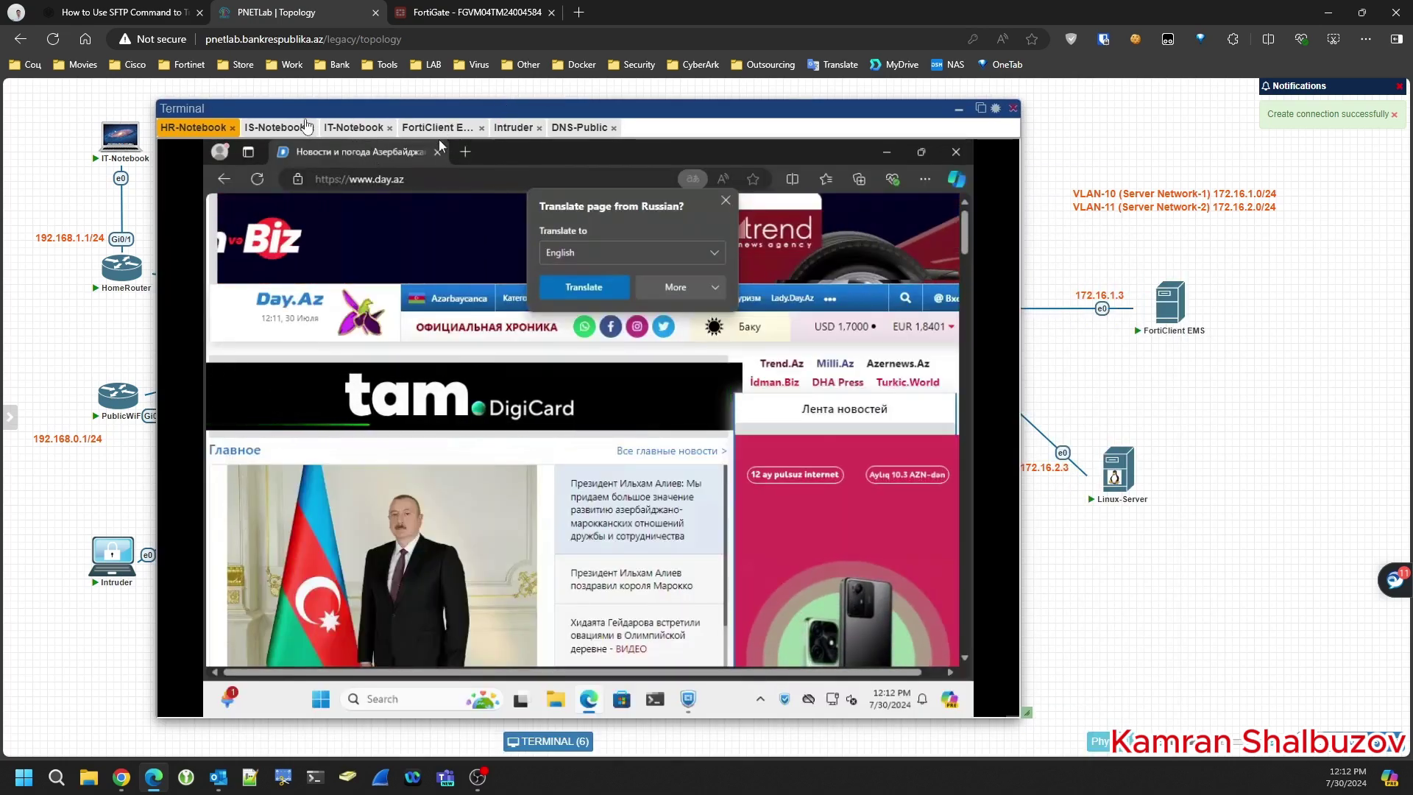
left_click(886, 154)
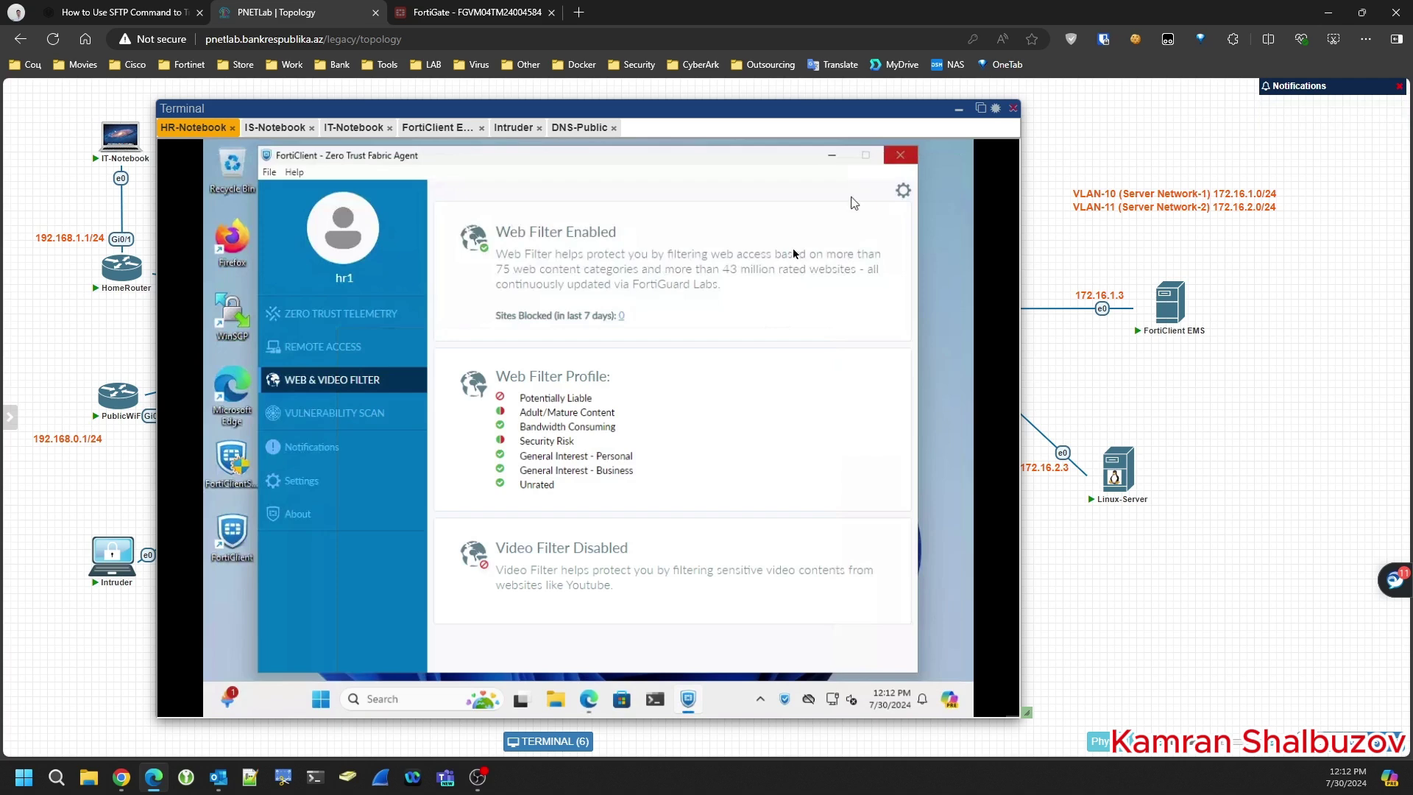
left_click(317, 315)
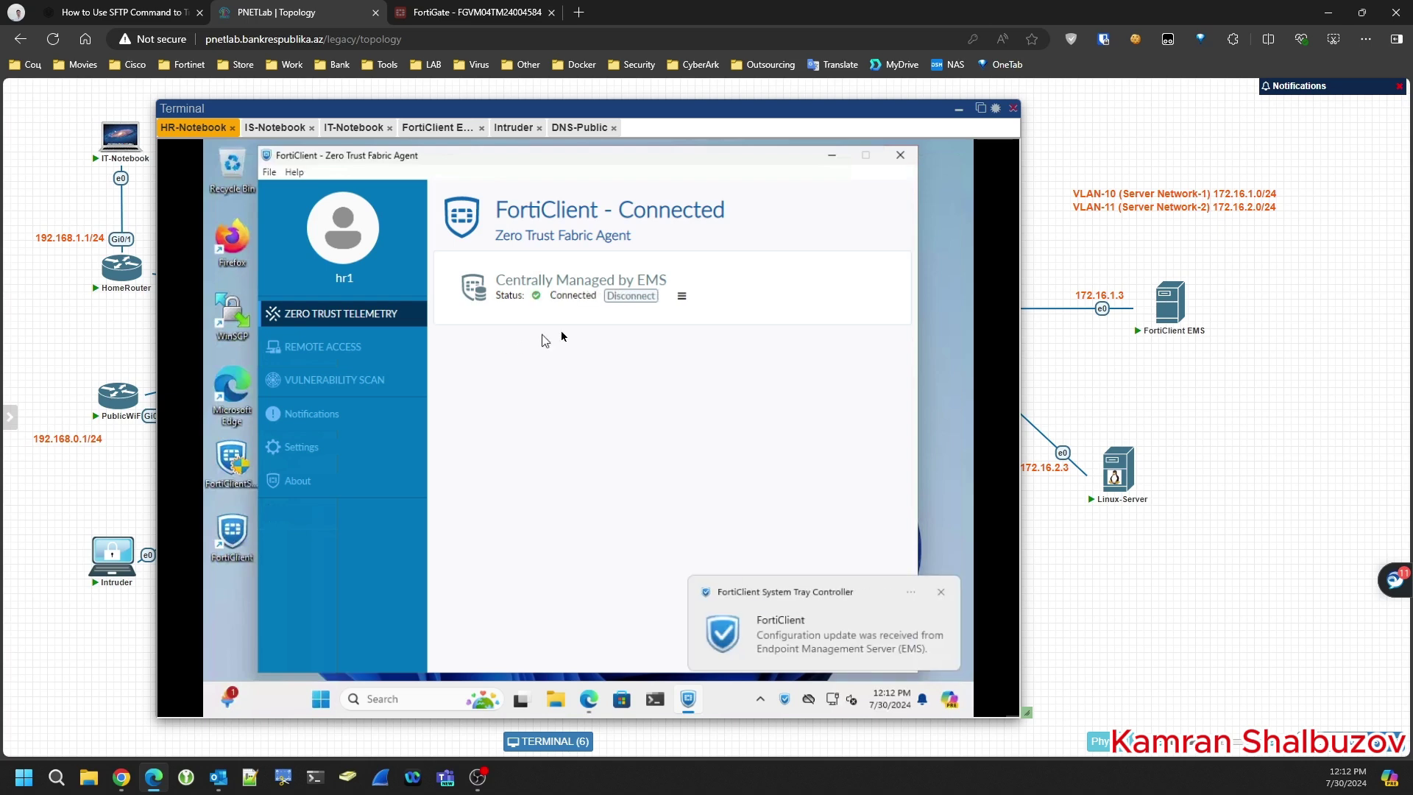
left_click(281, 356)
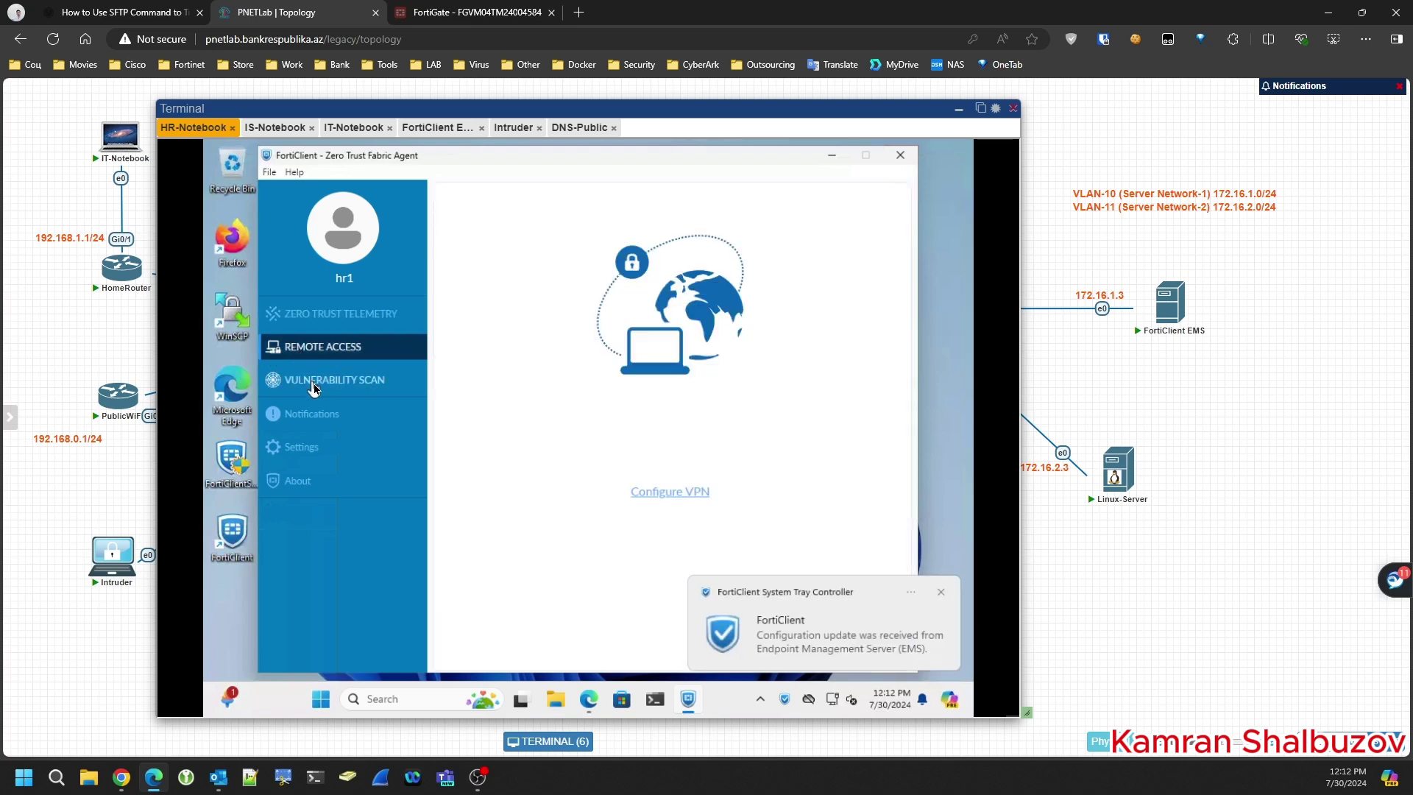
left_click(310, 382)
left_click(320, 323)
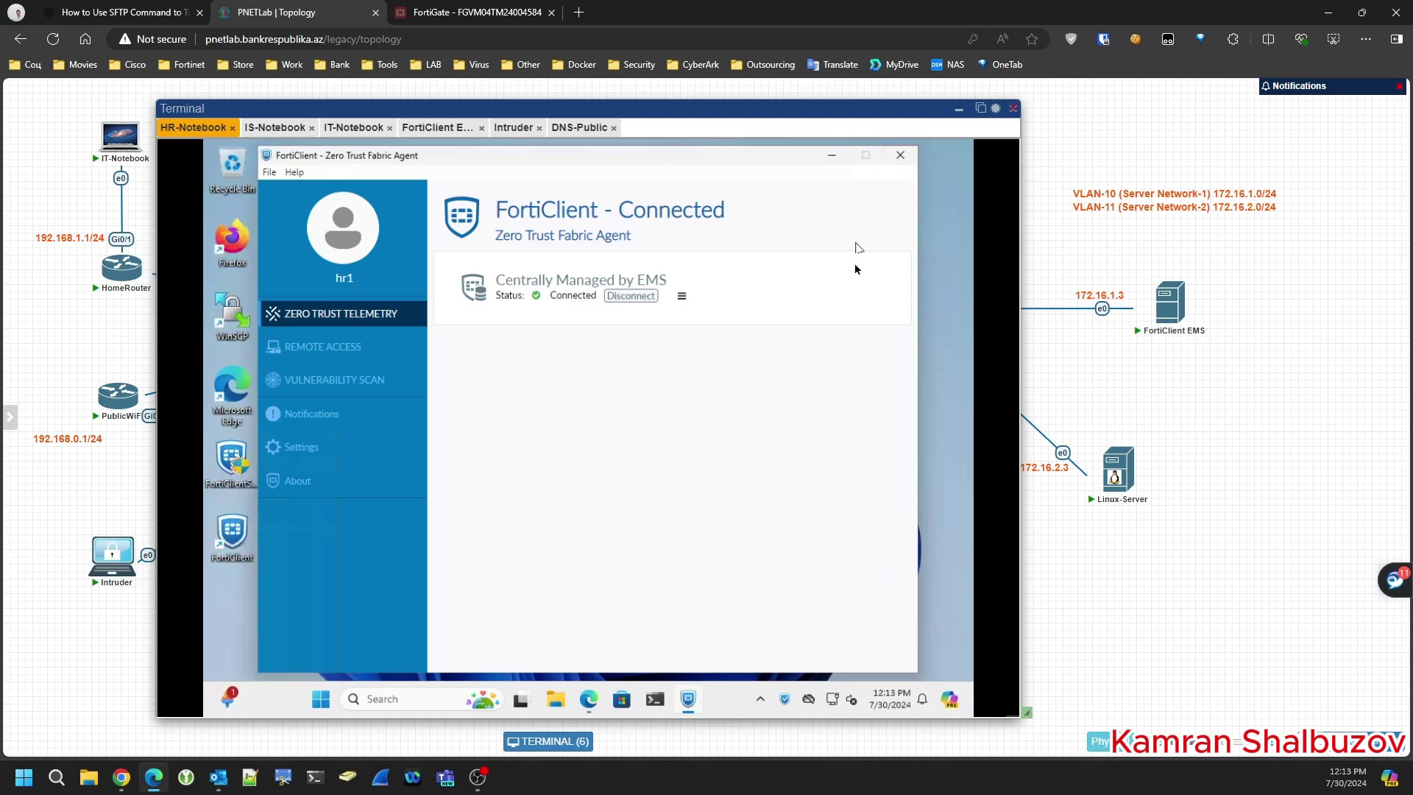
left_click(960, 112)
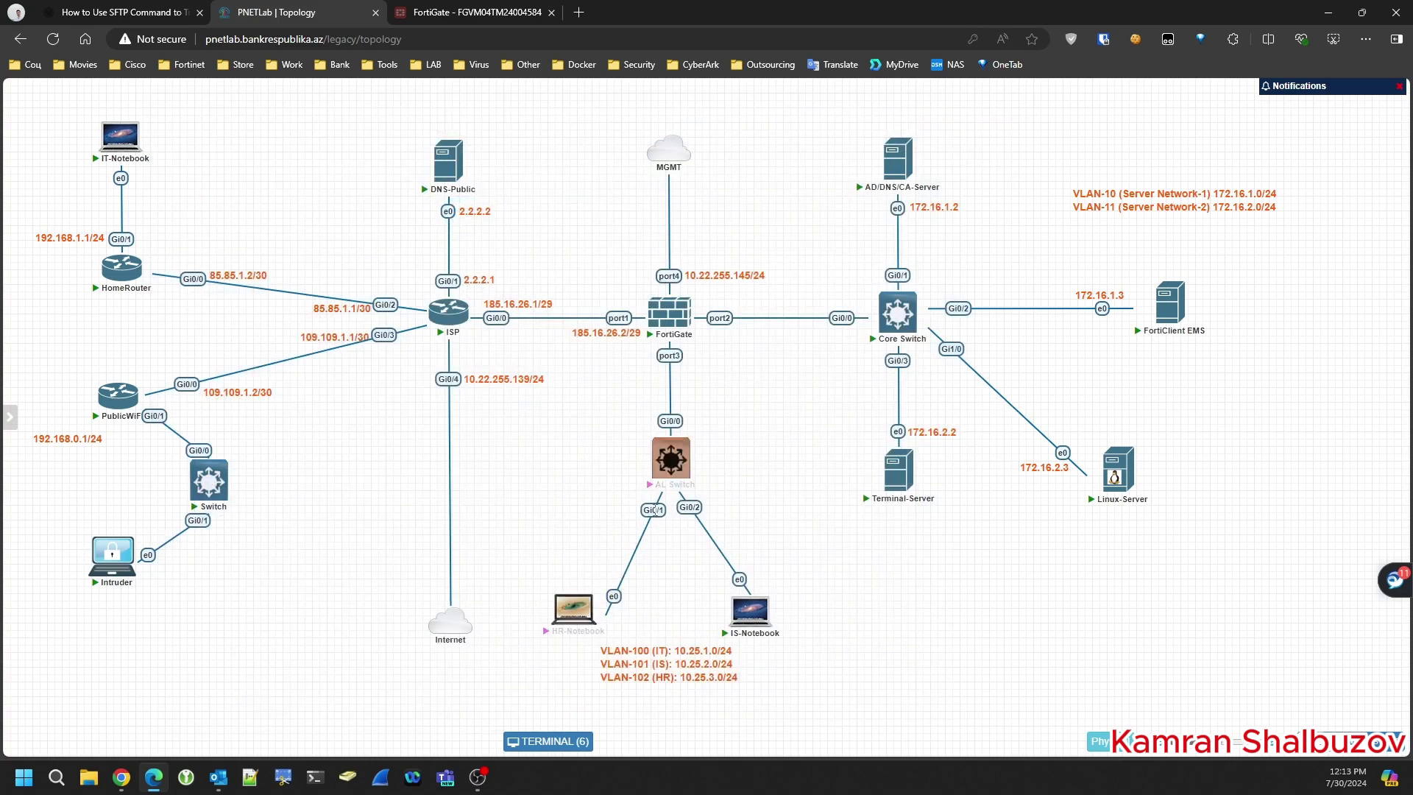
- Start AL Switch and HR-Notebook, then link HR-Notebook to Switch port Gi0/2
right_click(650, 508)
left_click(684, 537)
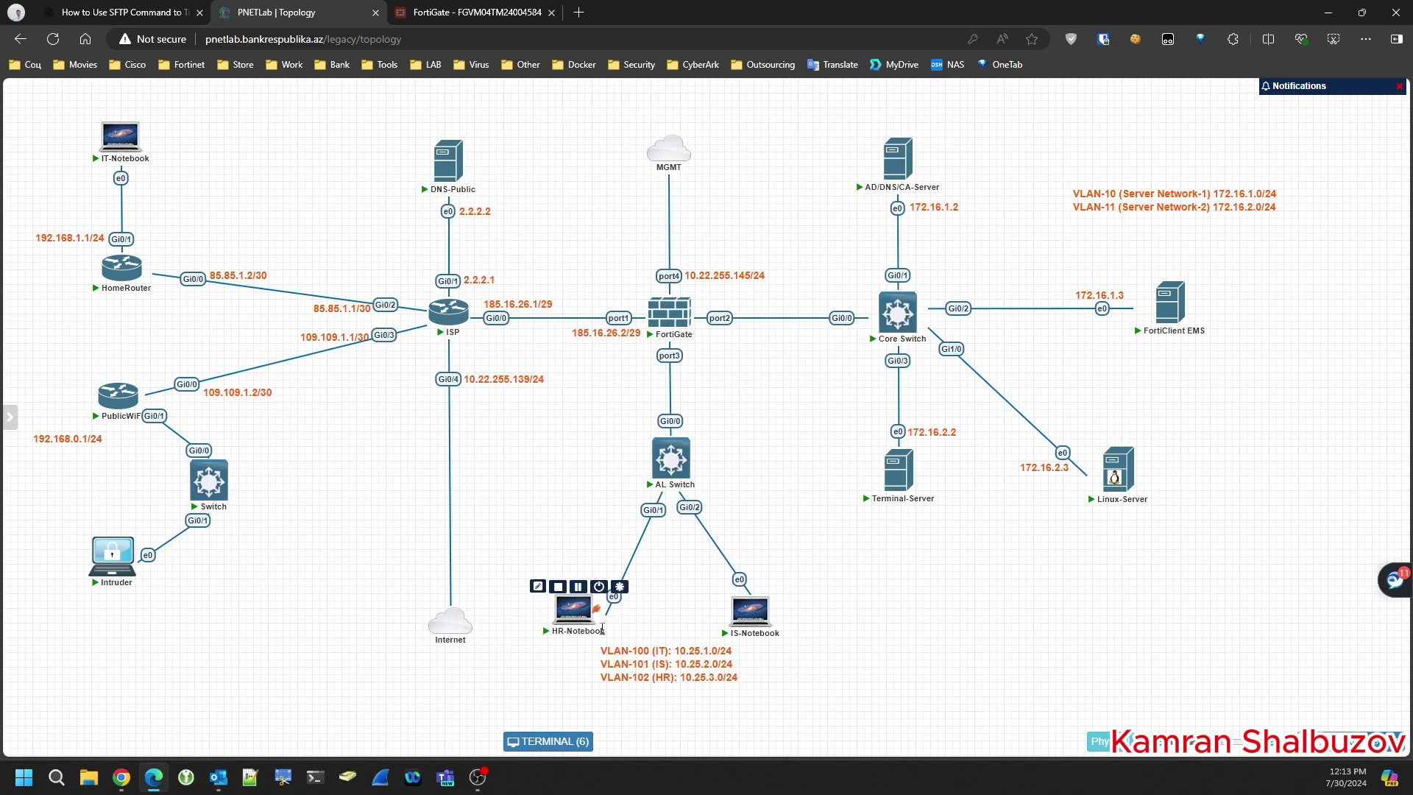
left_click_drag(593, 587, 209, 482)
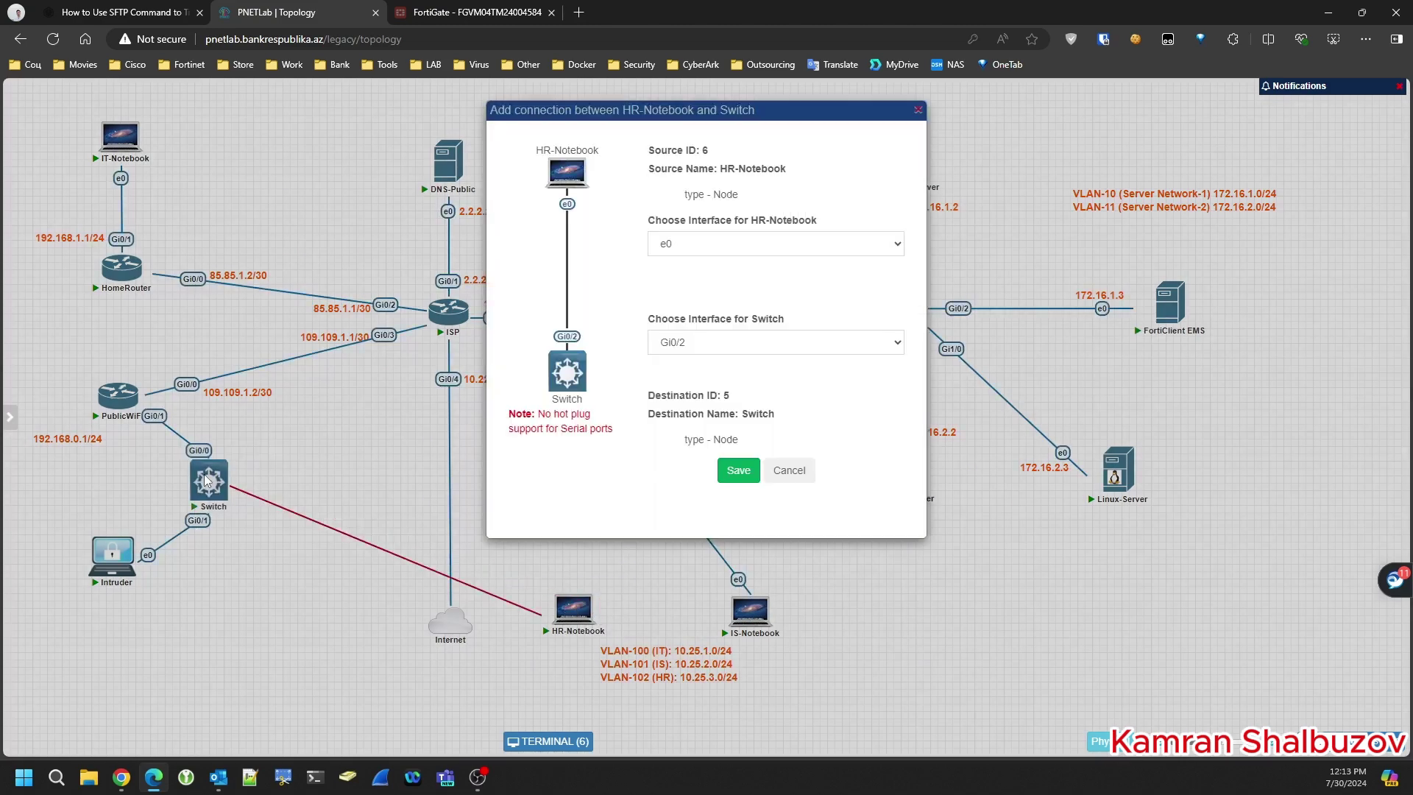
left_click(737, 471)
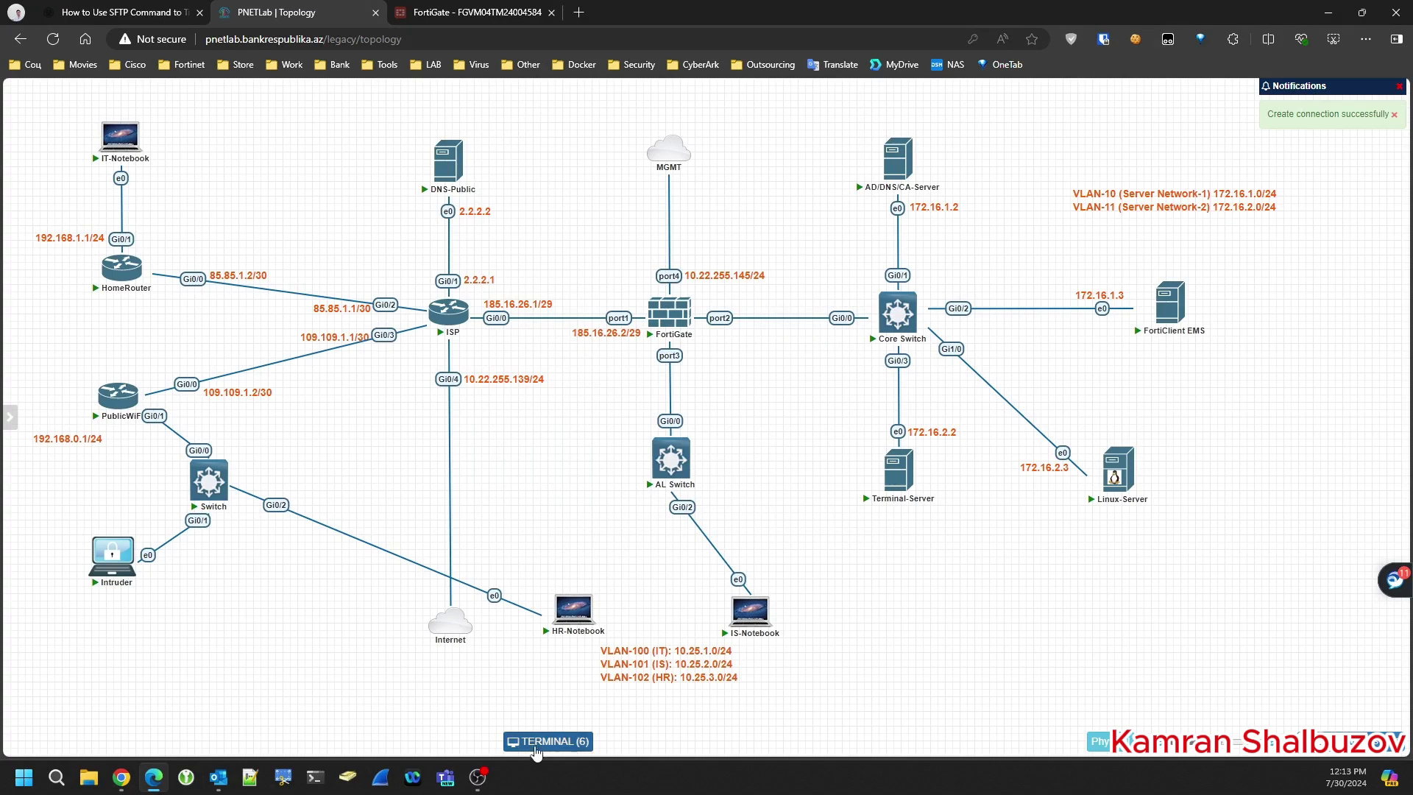
- In the HR-Notebook console, confirm FortiClient's Web Filter shows Enabled
left_click(546, 742)
left_click_drag(697, 269, 611, 104)
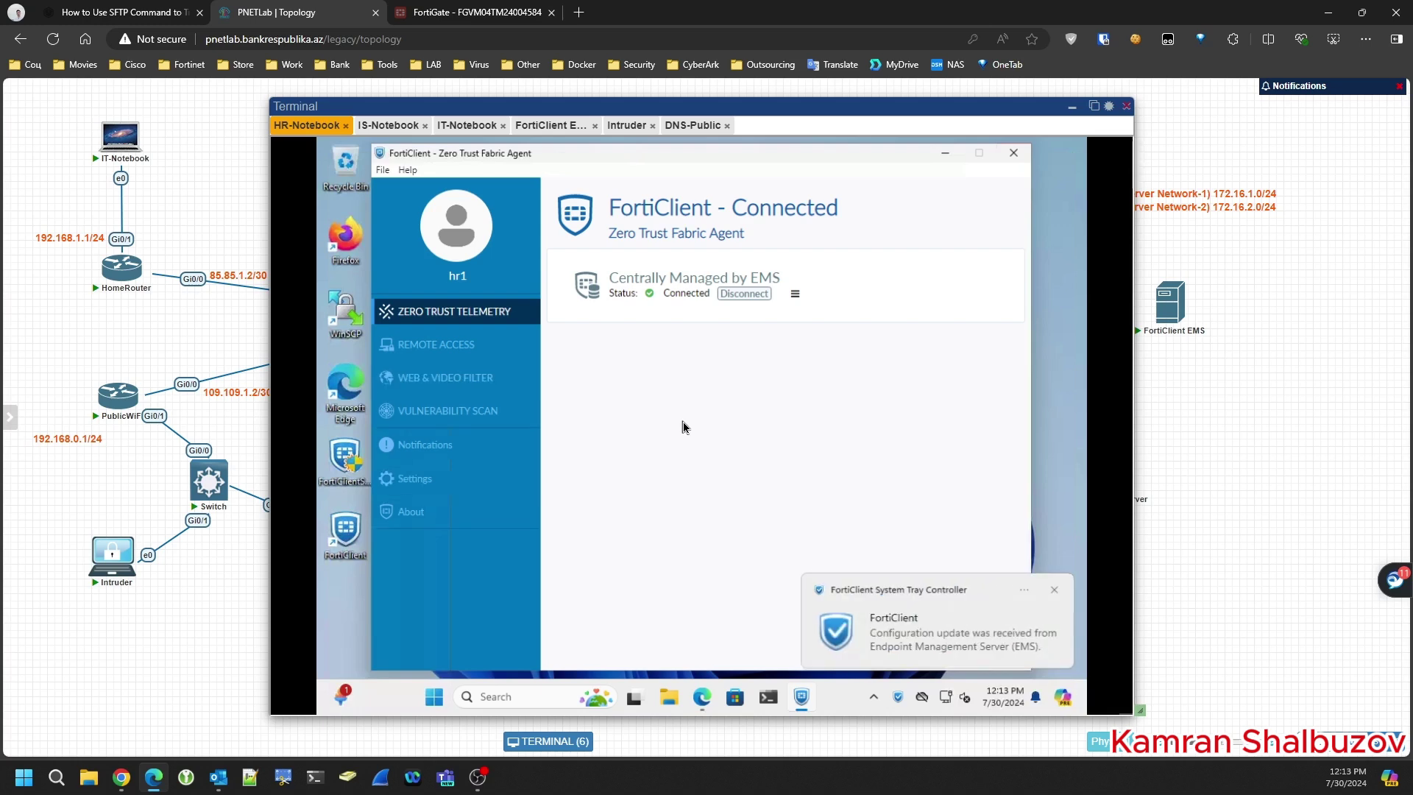
left_click(437, 379)
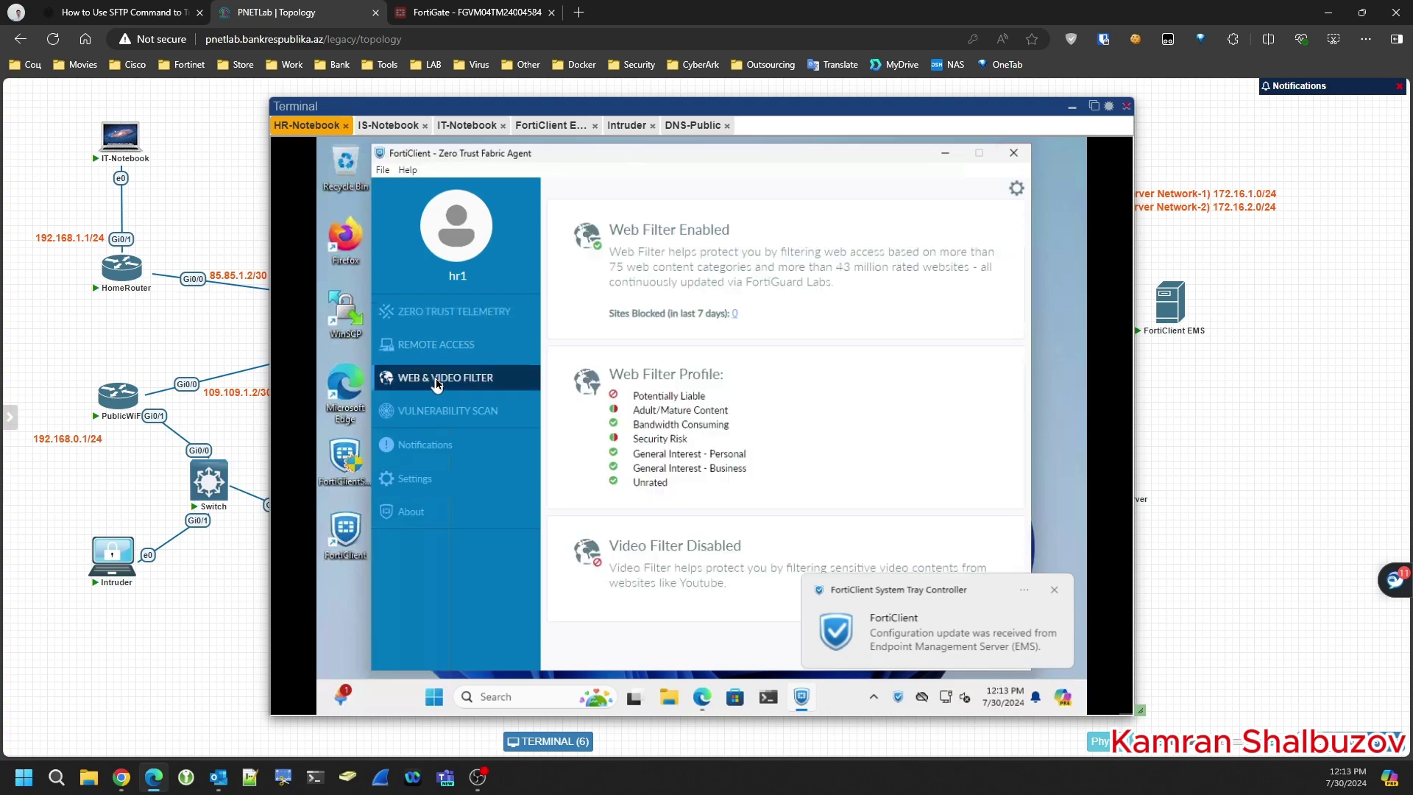
left_click_drag(610, 224, 758, 252)
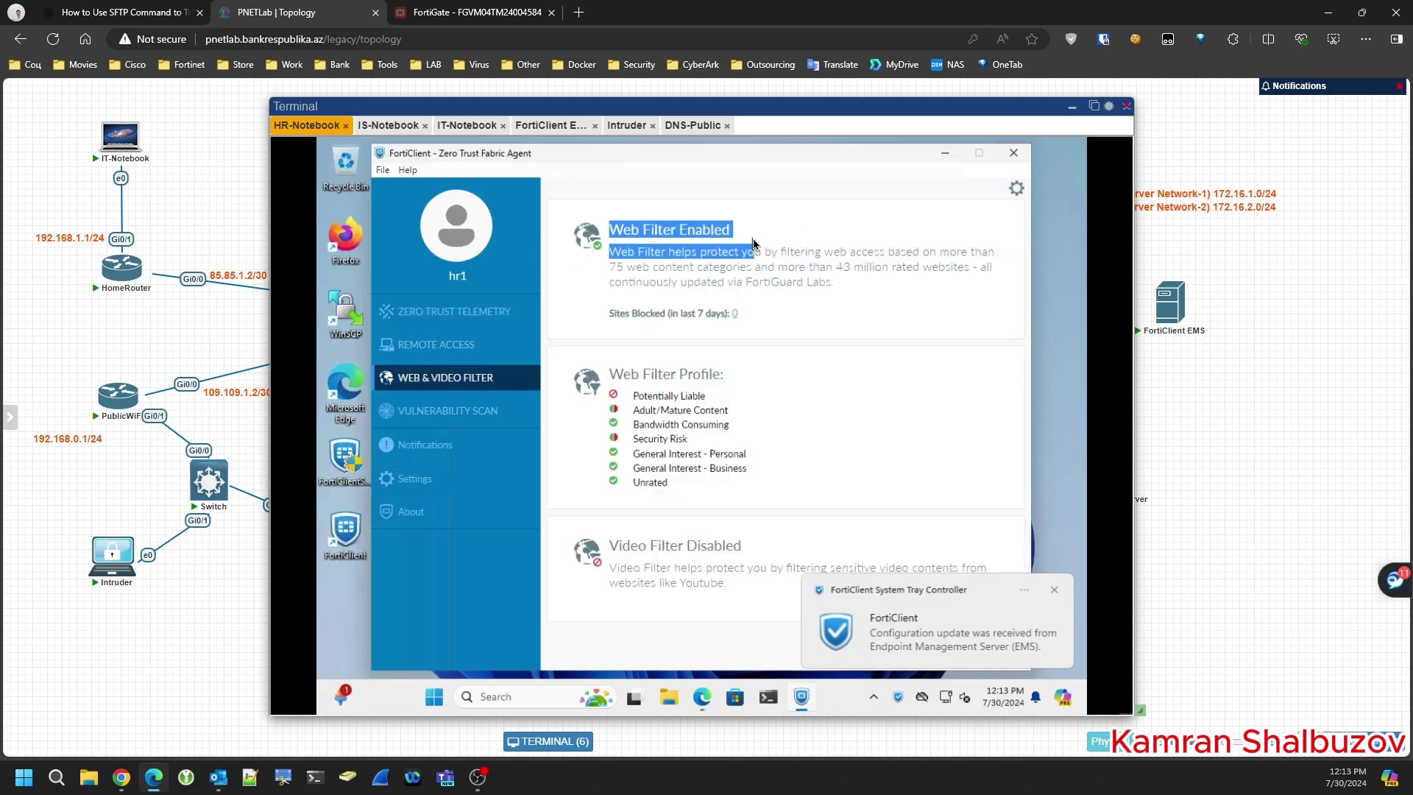
- Reload day.az in Edge, decline translation, and open a news article to test filtering
left_click(703, 696)
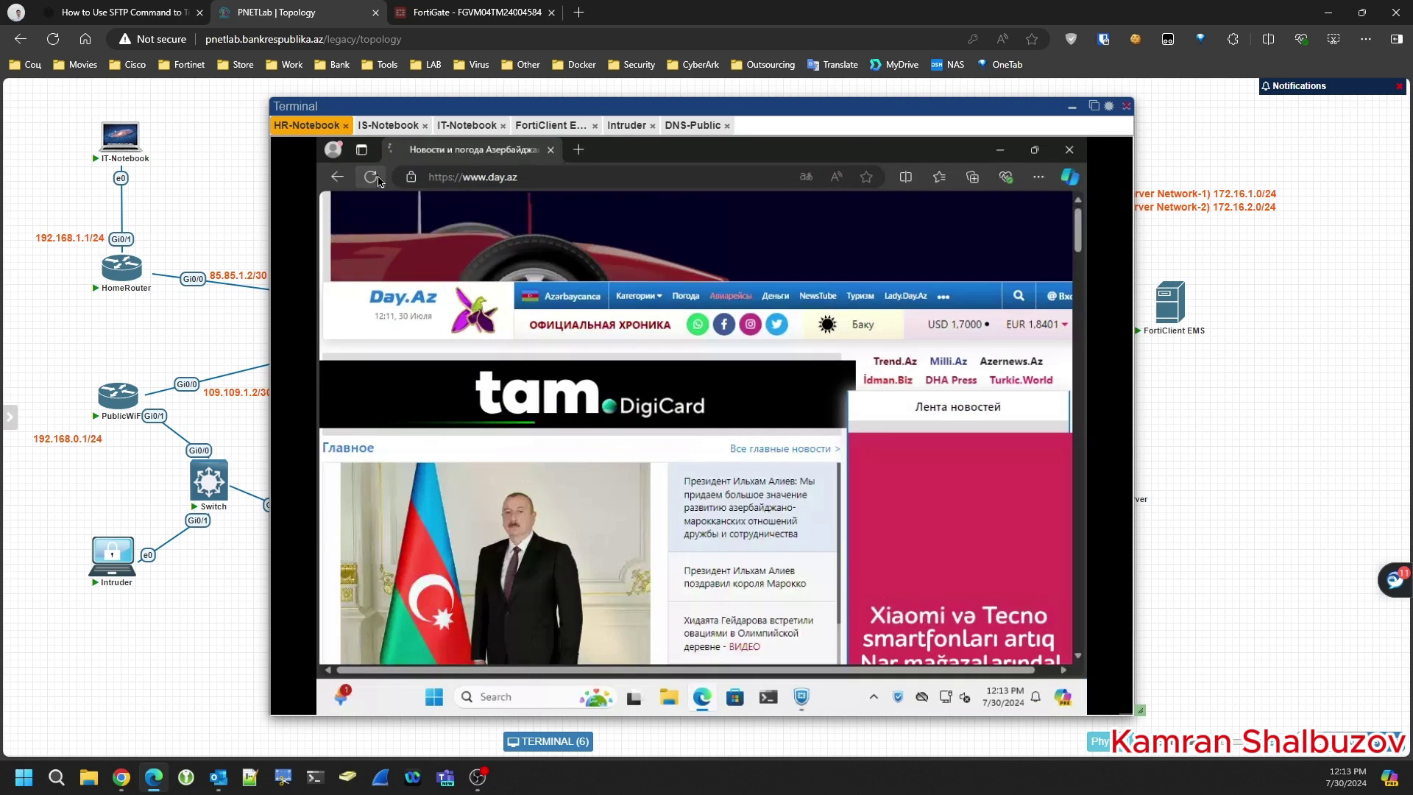
left_click(370, 177)
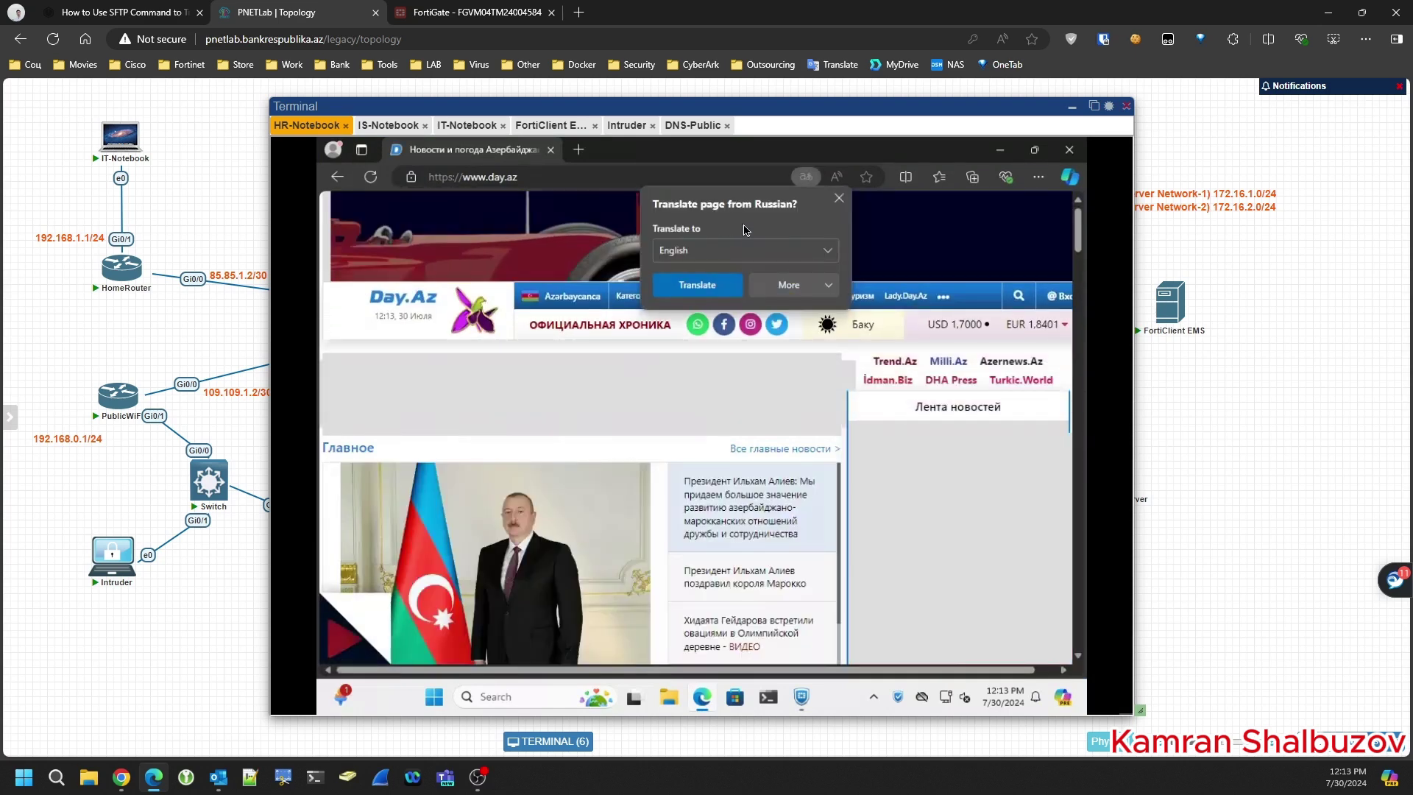
left_click(839, 198)
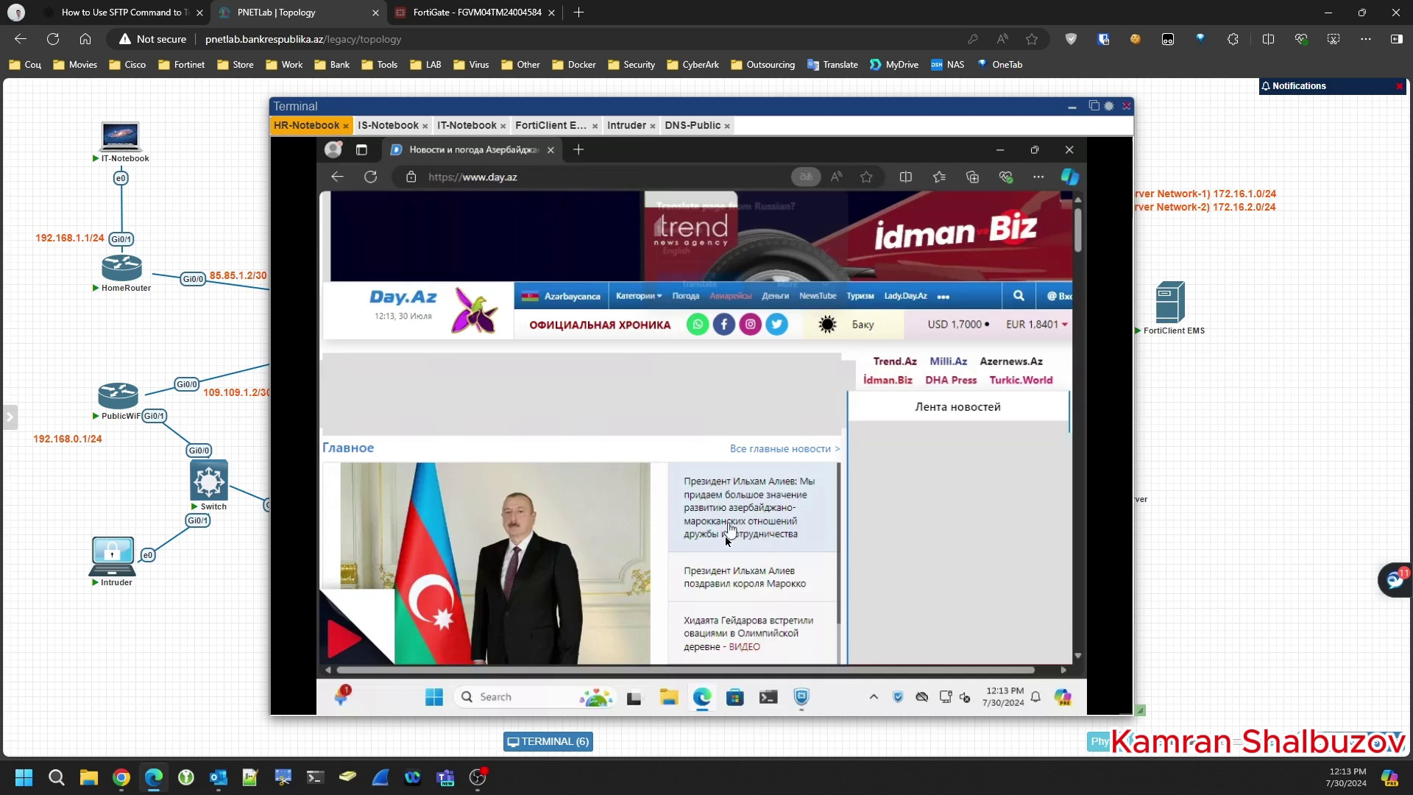
left_click(721, 579)
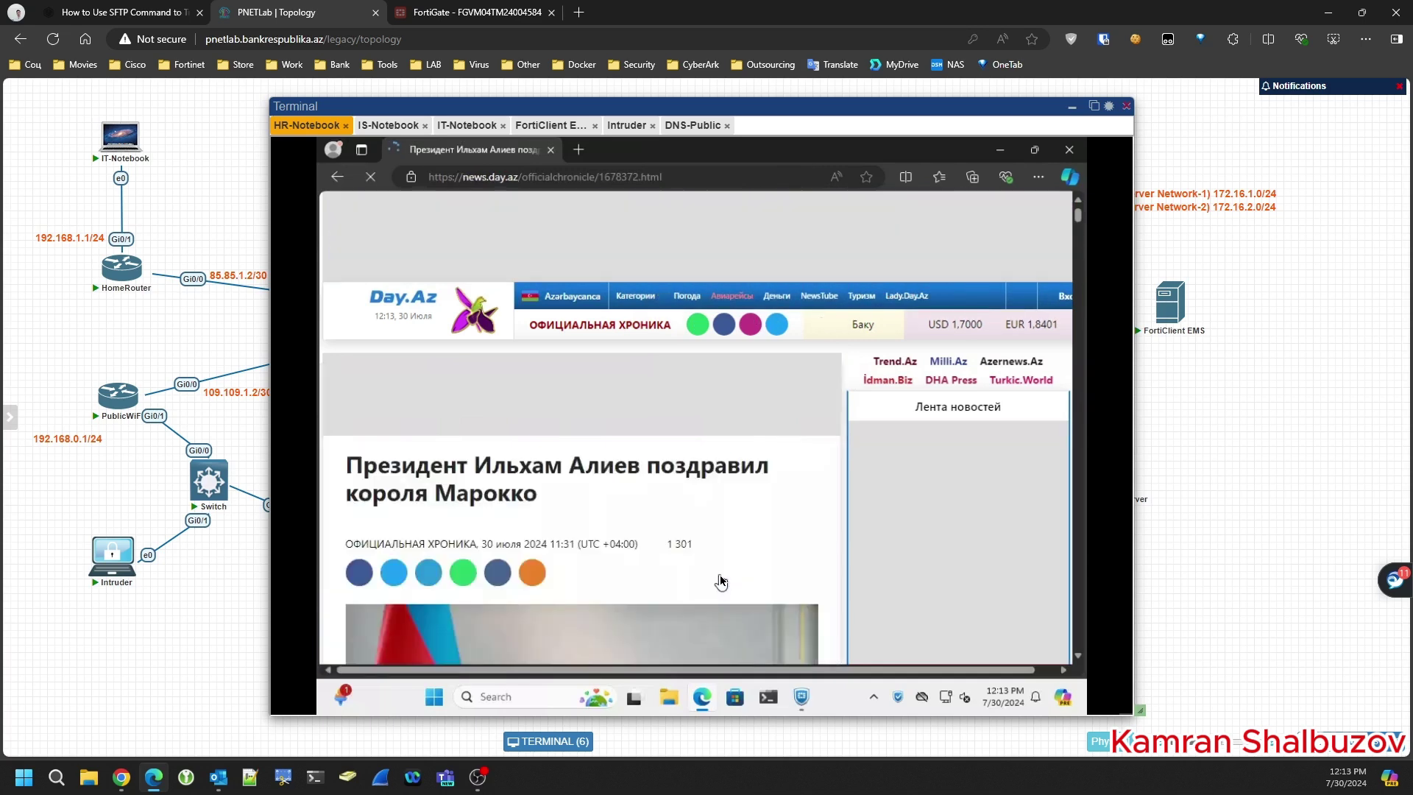
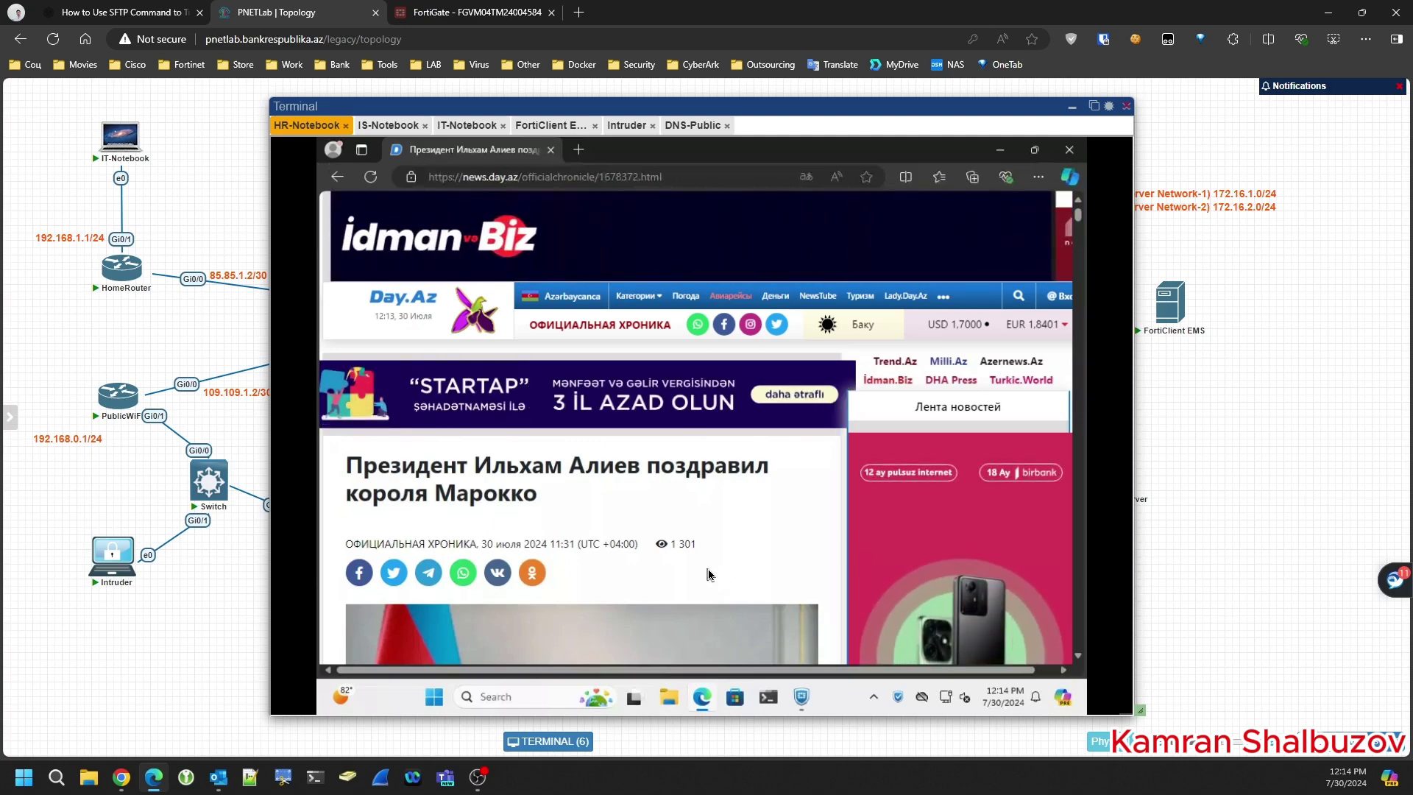
- Close the news page, verify 'Web Filter Enabled' on the Web & Video Filter tab, then close FortiClient
scroll(670, 508, "down", 10)
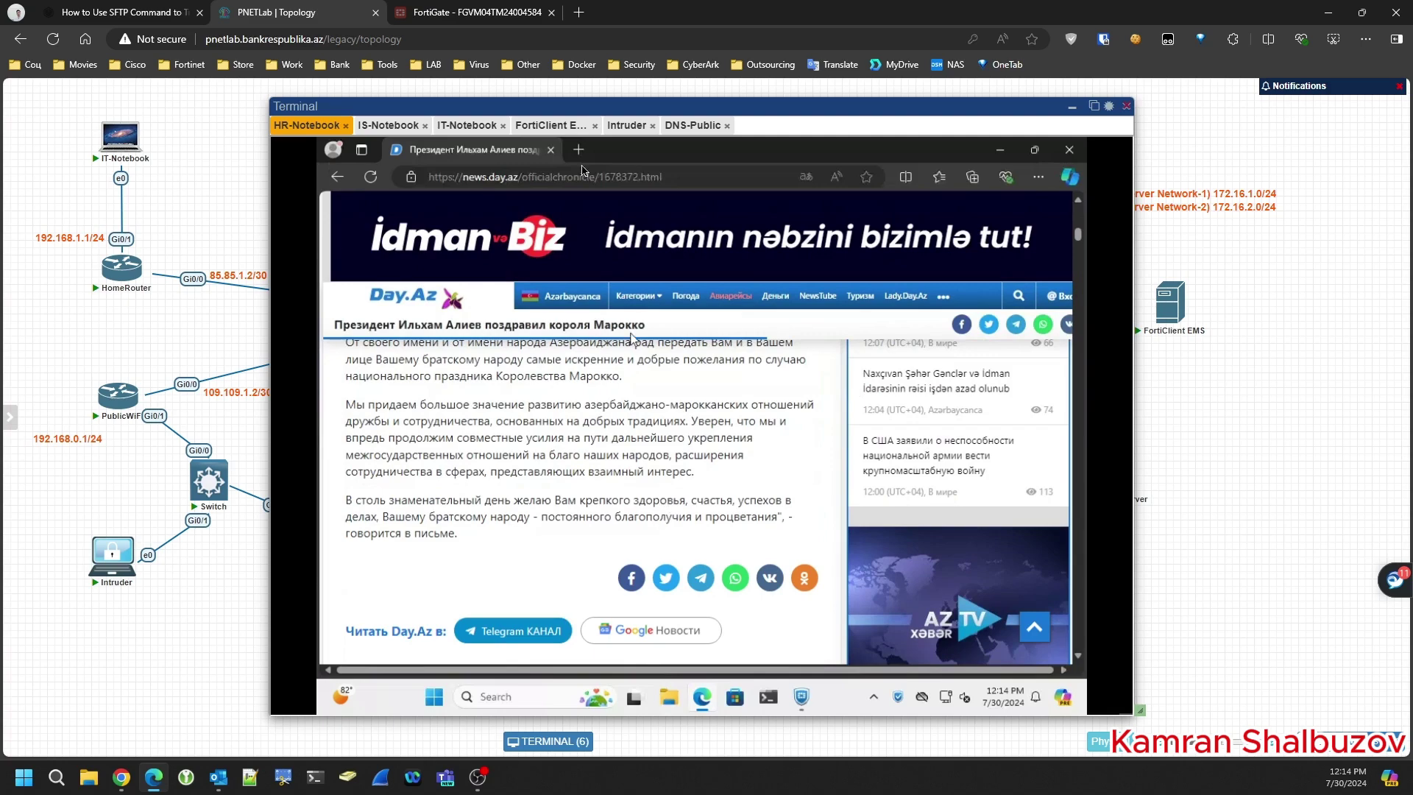
left_click(552, 150)
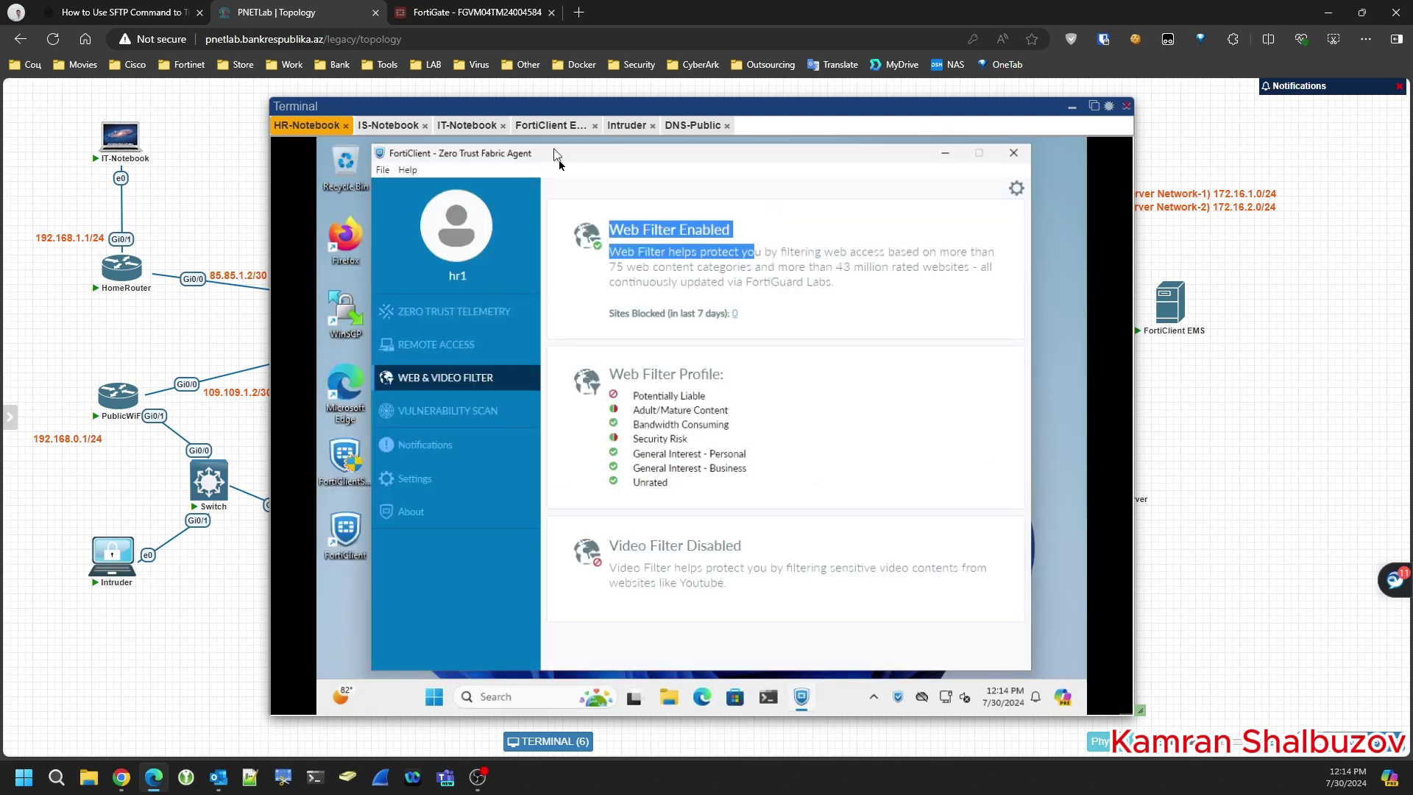
left_click(825, 238)
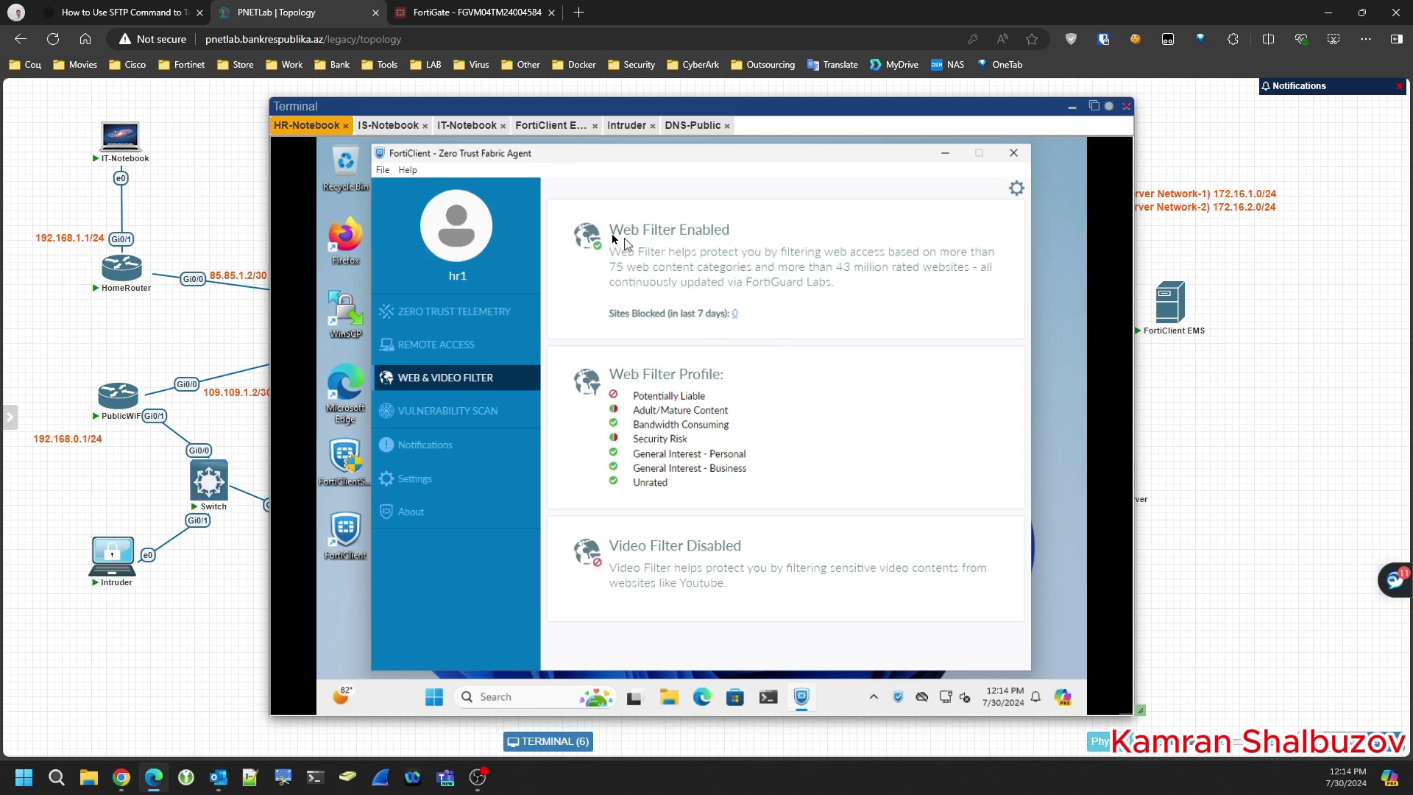
left_click_drag(611, 230, 748, 238)
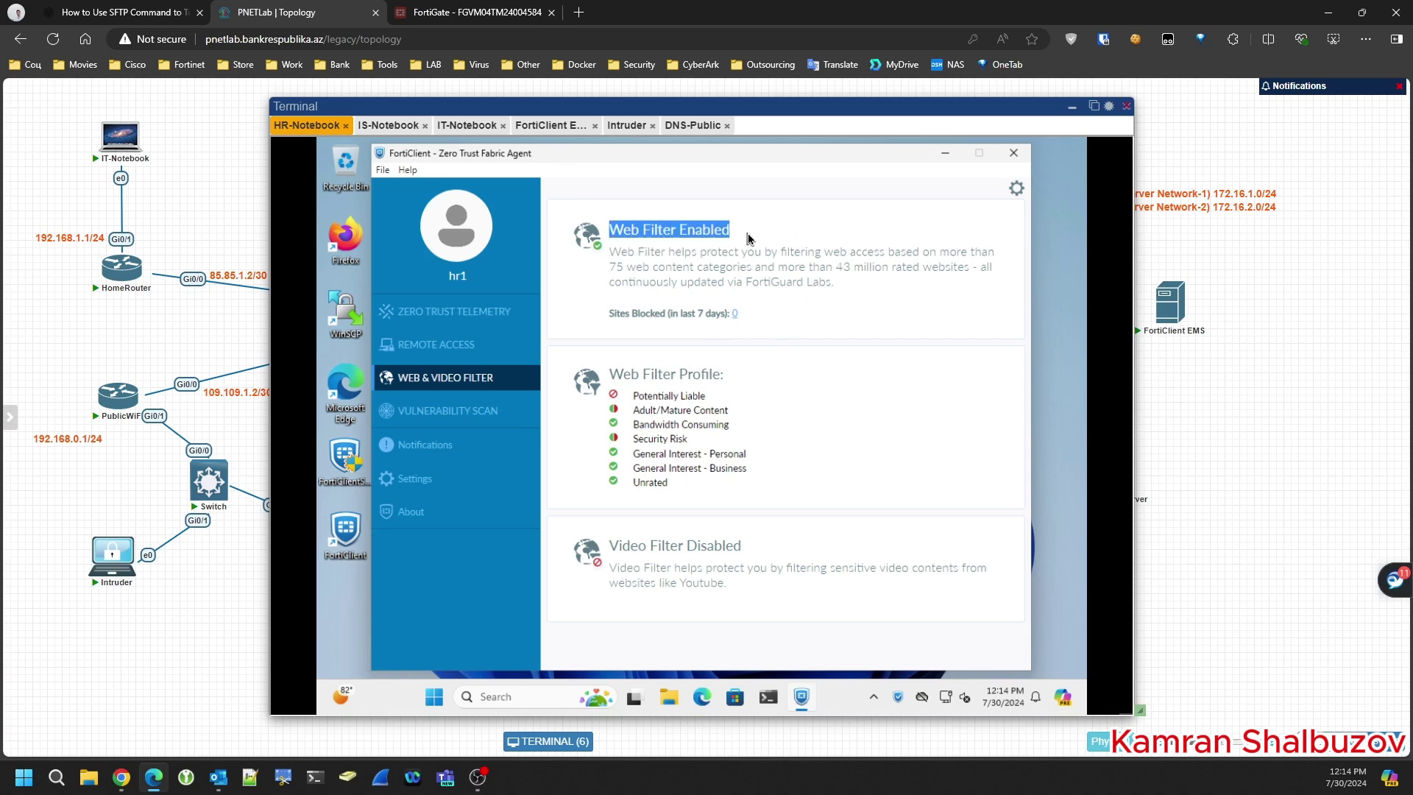
left_click(817, 290)
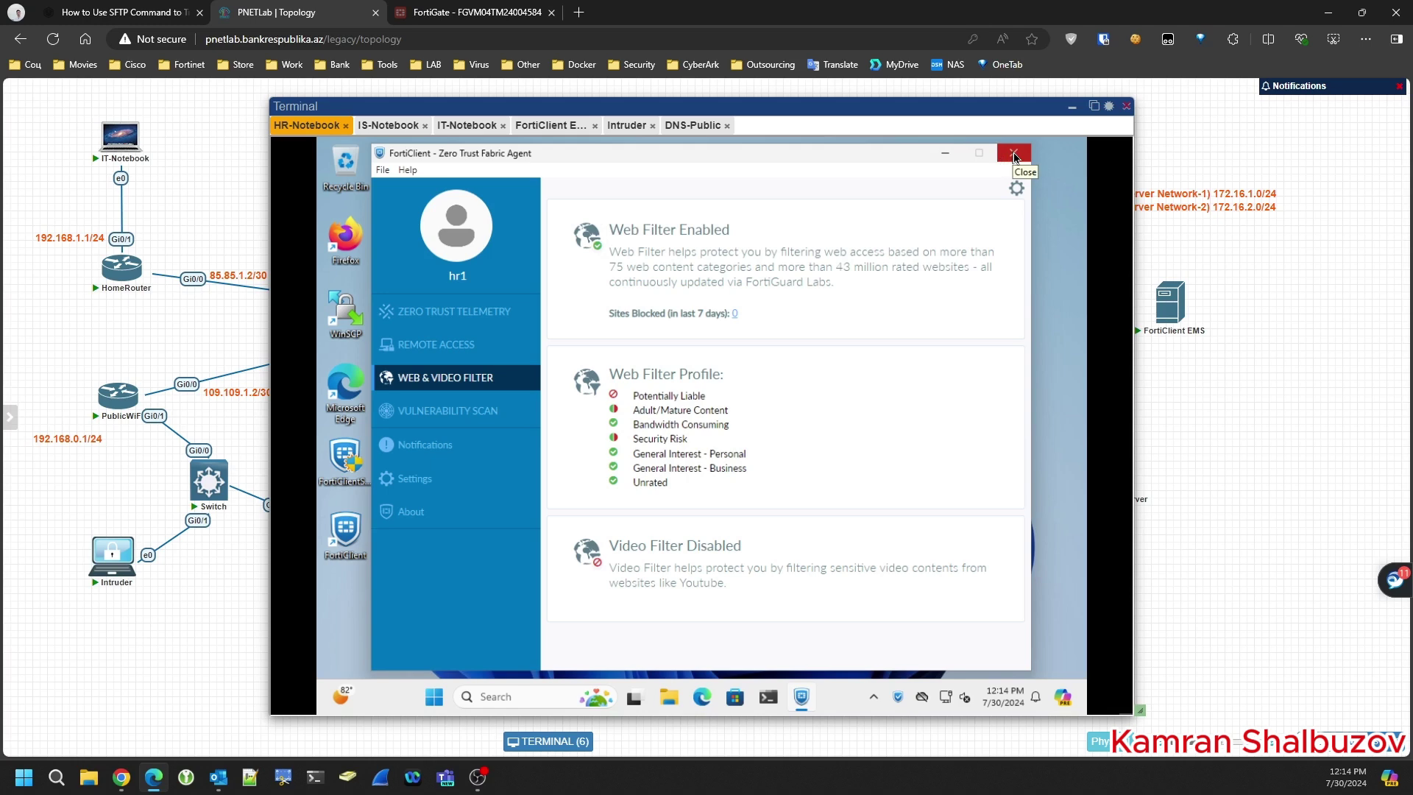
left_click(1014, 154)
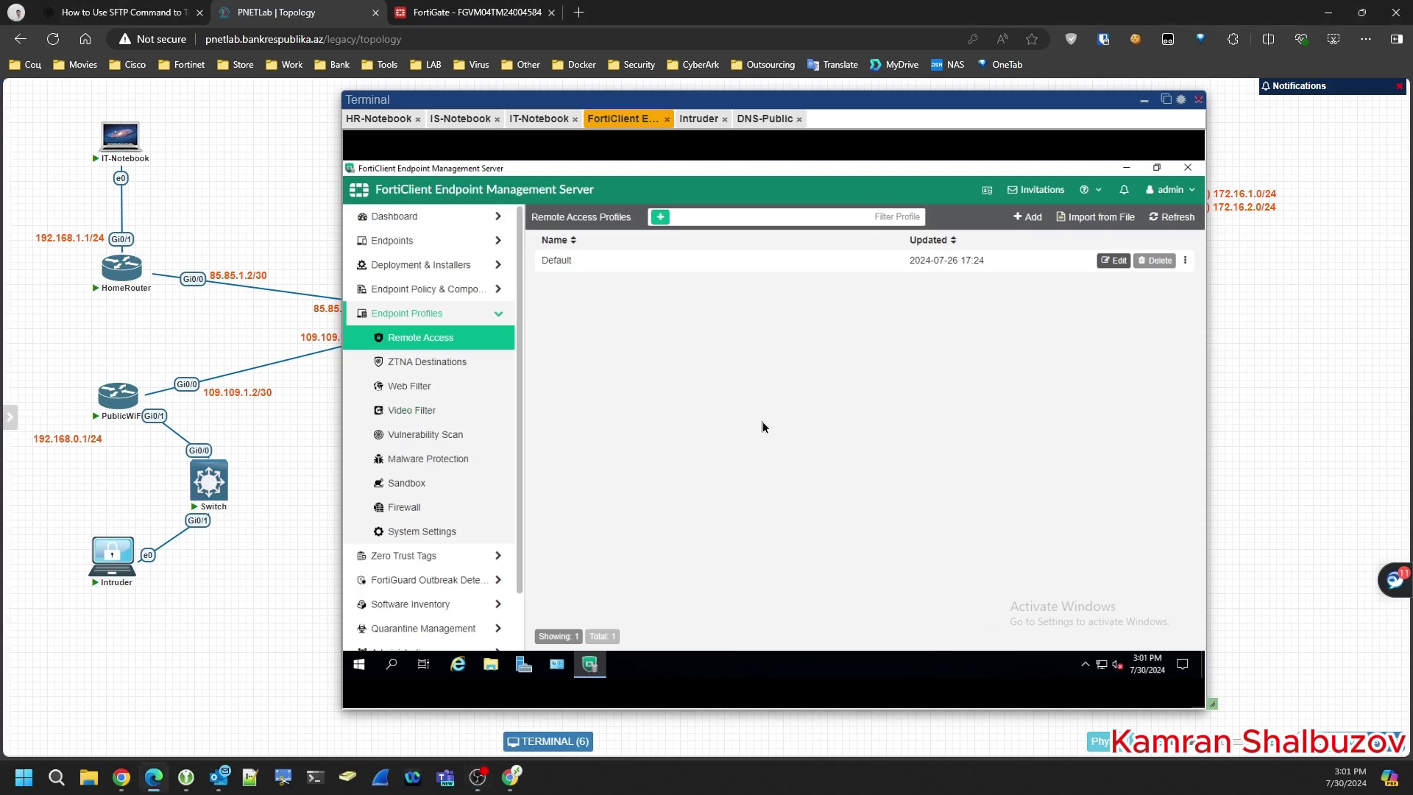
- Go to On-fabric Detection Rules under Endpoint Policy & Components and add a new rule set
left_click(438, 289)
left_click(417, 365)
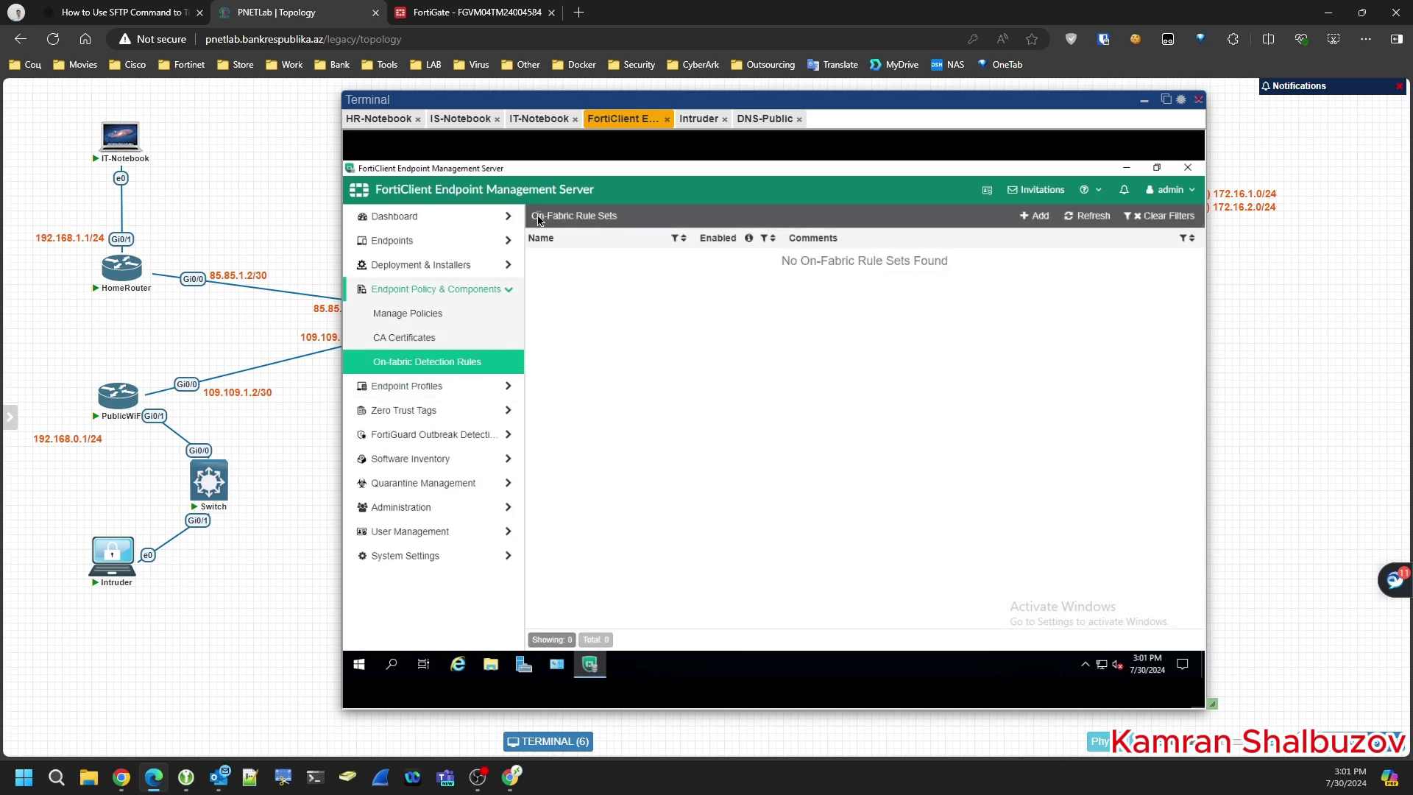
left_click_drag(532, 218, 599, 225)
key("ctrl+c")
left_click(1035, 216)
- Name the rule set On-FabricRule1 with comment 'On-Fabric Rule DNS' and begin adding a rule
left_click(800, 261)
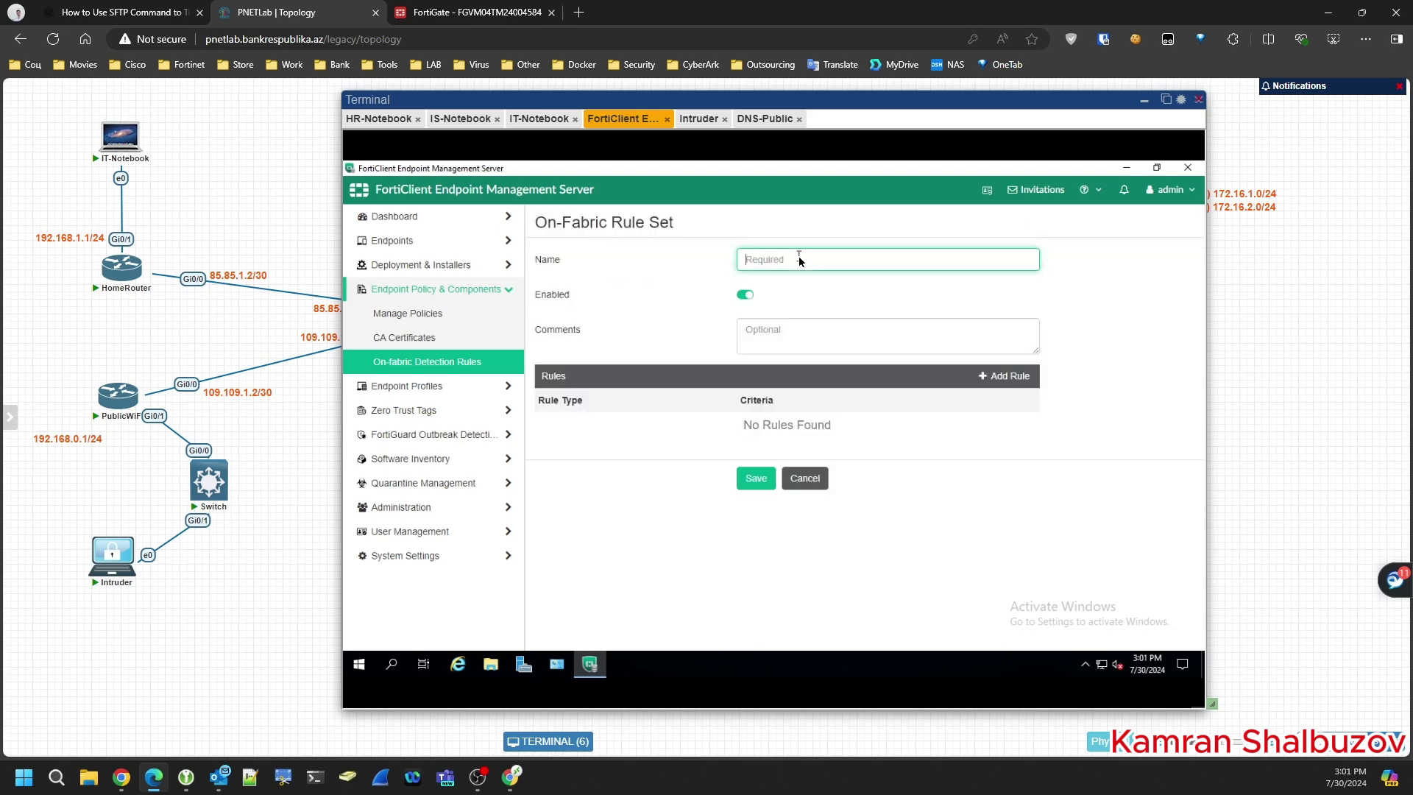
key("ctrl+v")
left_click(796, 263)
key("BackSpace")
left_click(800, 337)
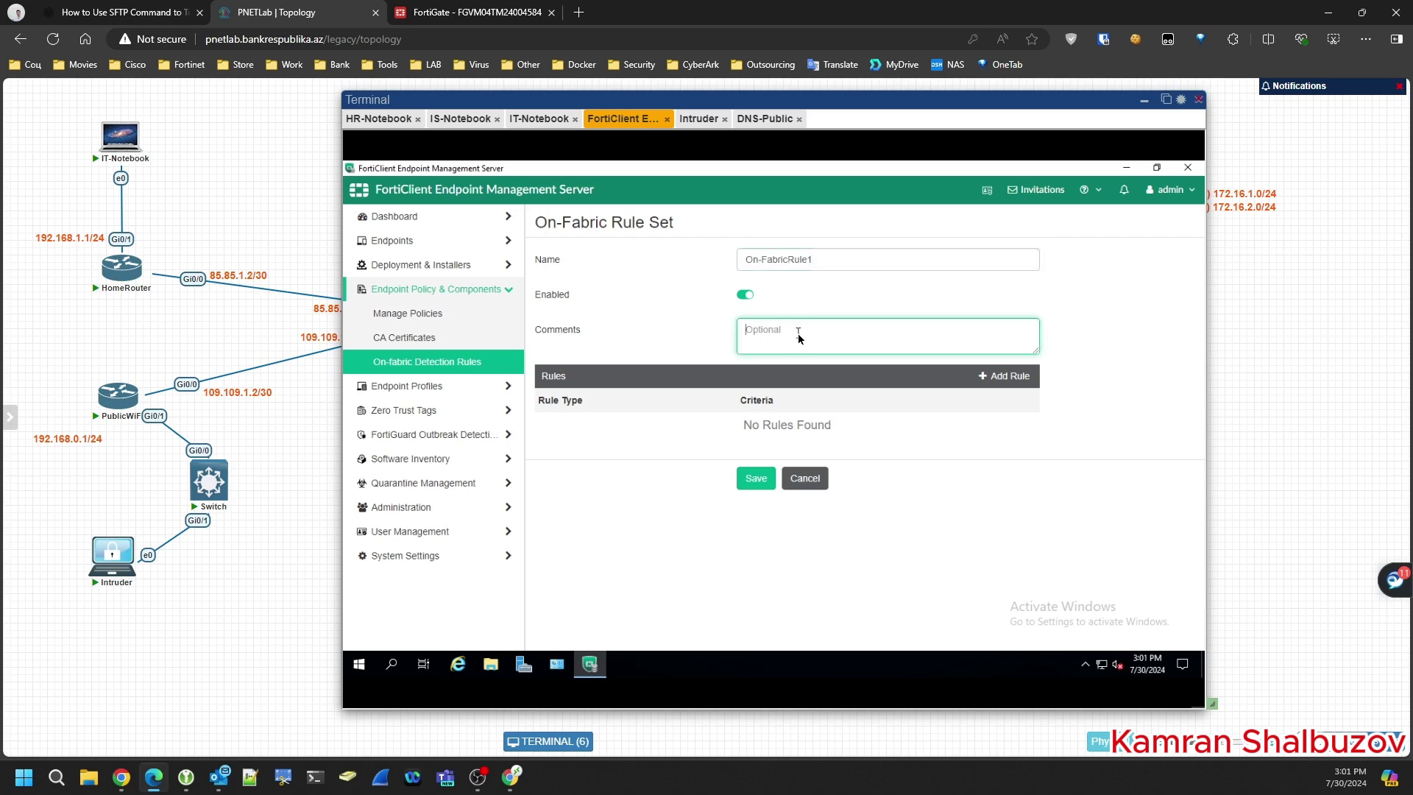
key("ctrl+v")
left_click(999, 377)
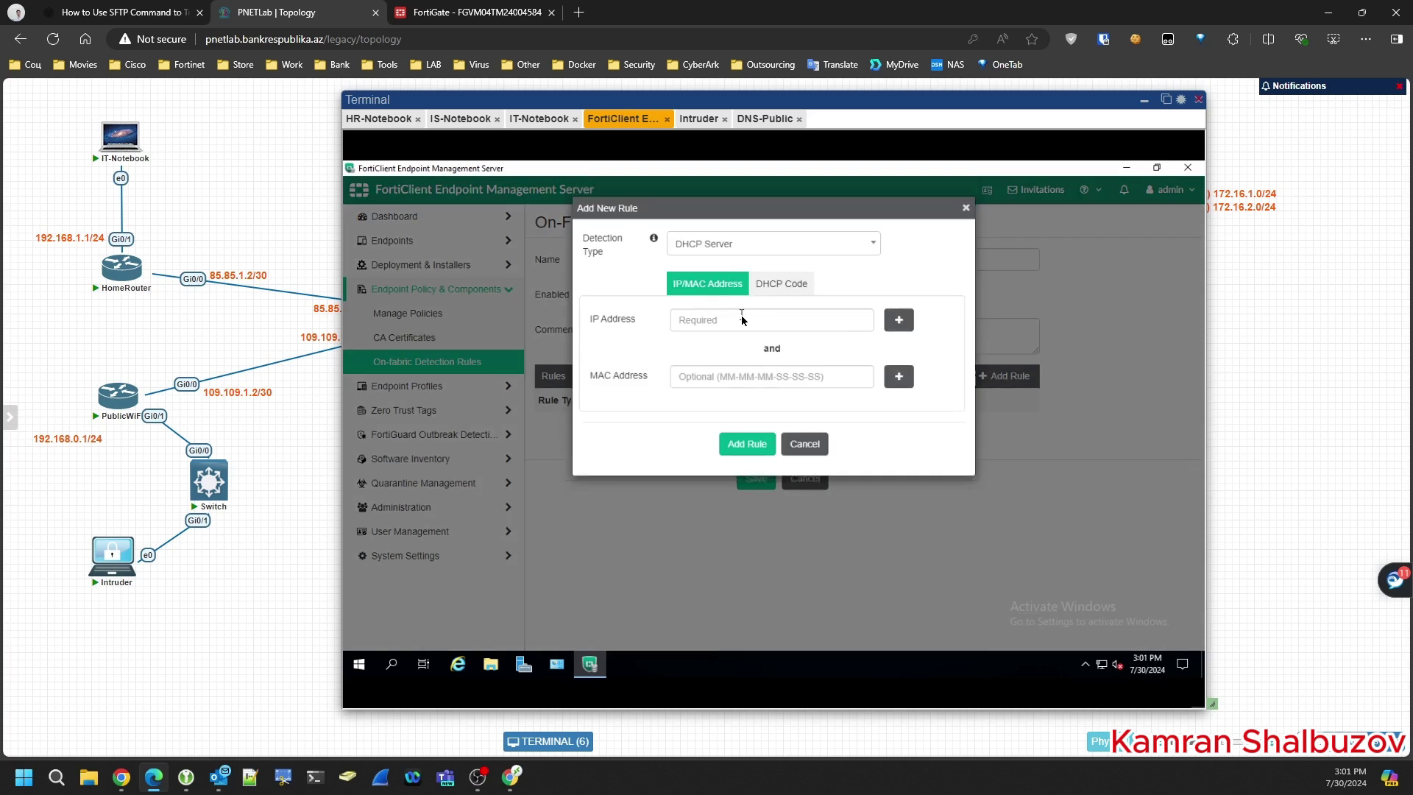
- Set the detection type to DNS Server and look up the HR notebook's DNS address with ipconfig
left_click(724, 243)
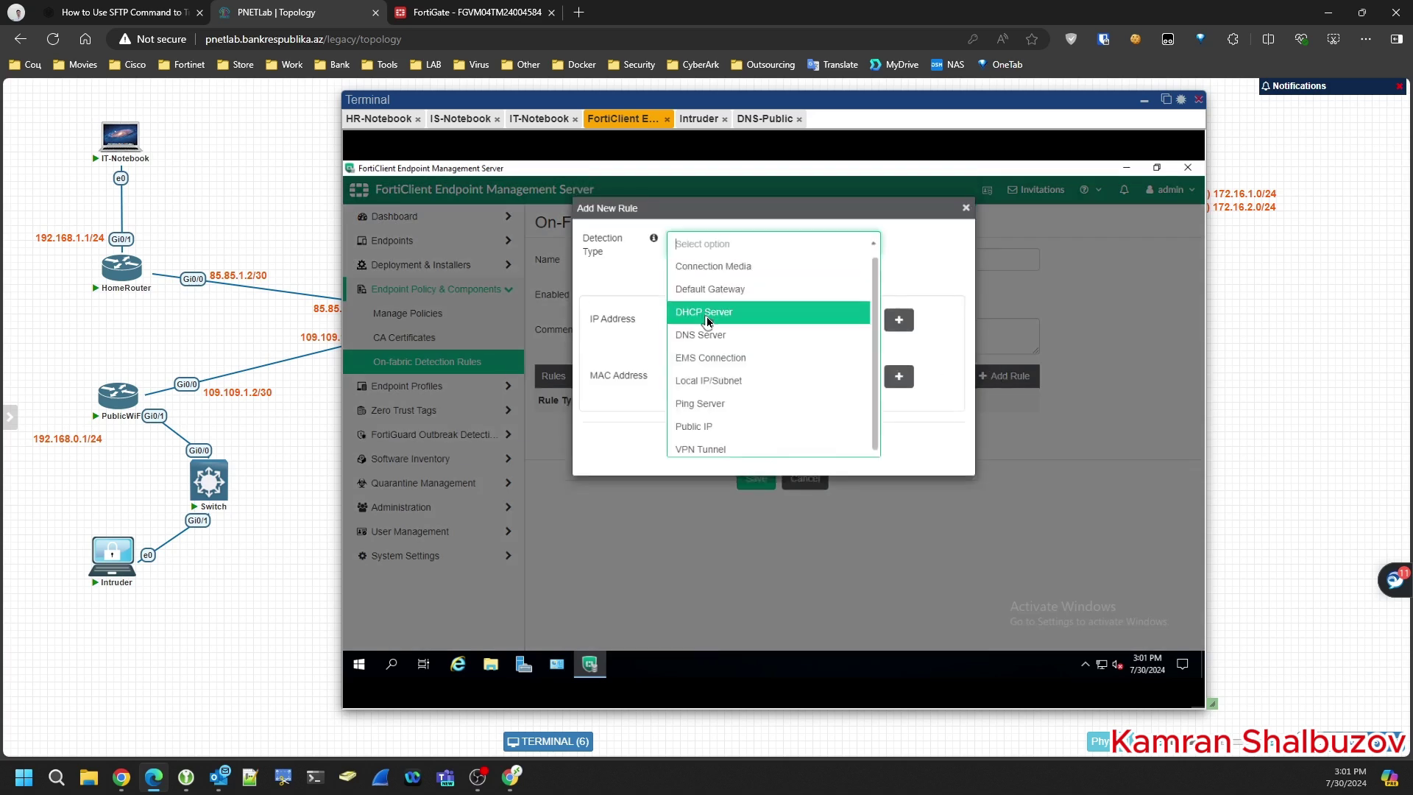
left_click(700, 337)
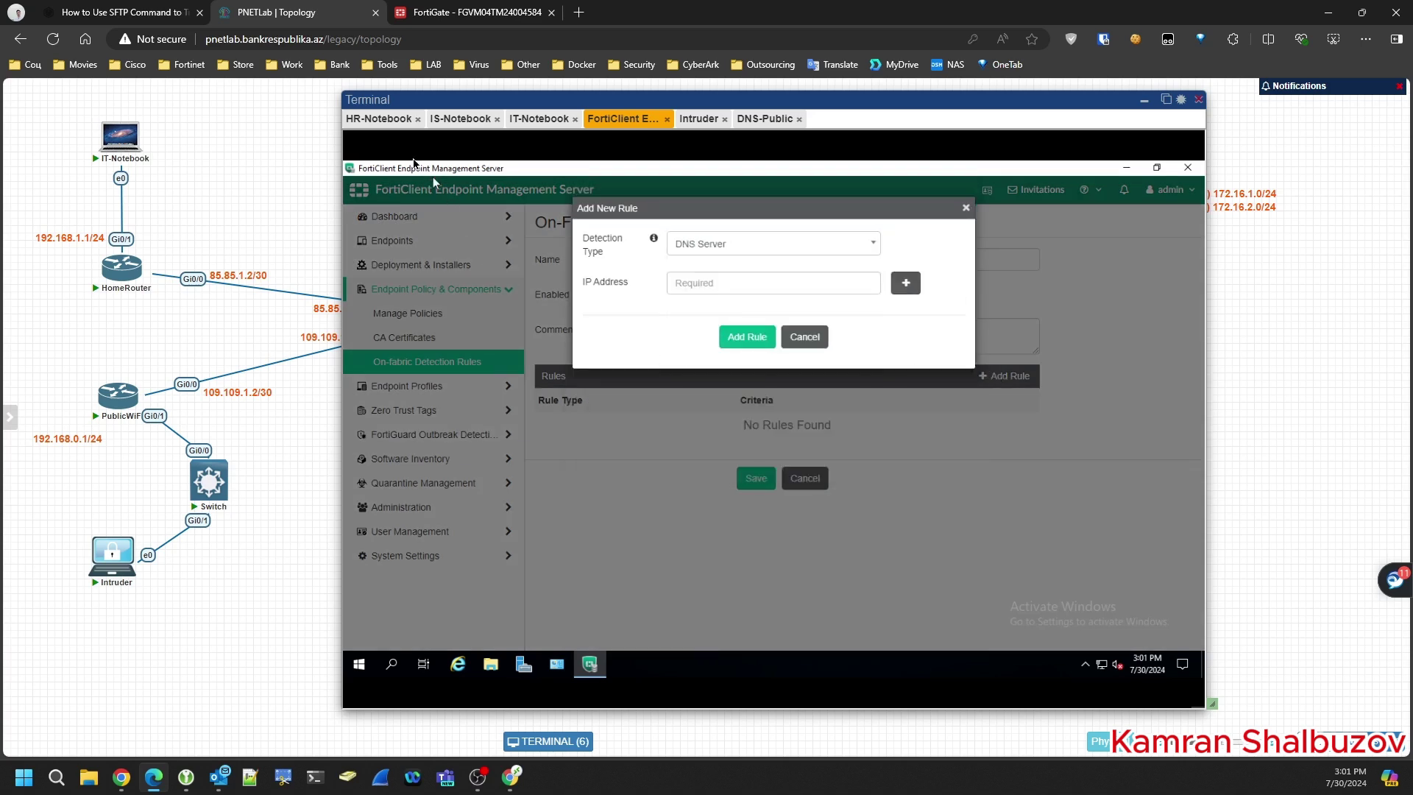
left_click(378, 120)
left_click(841, 694)
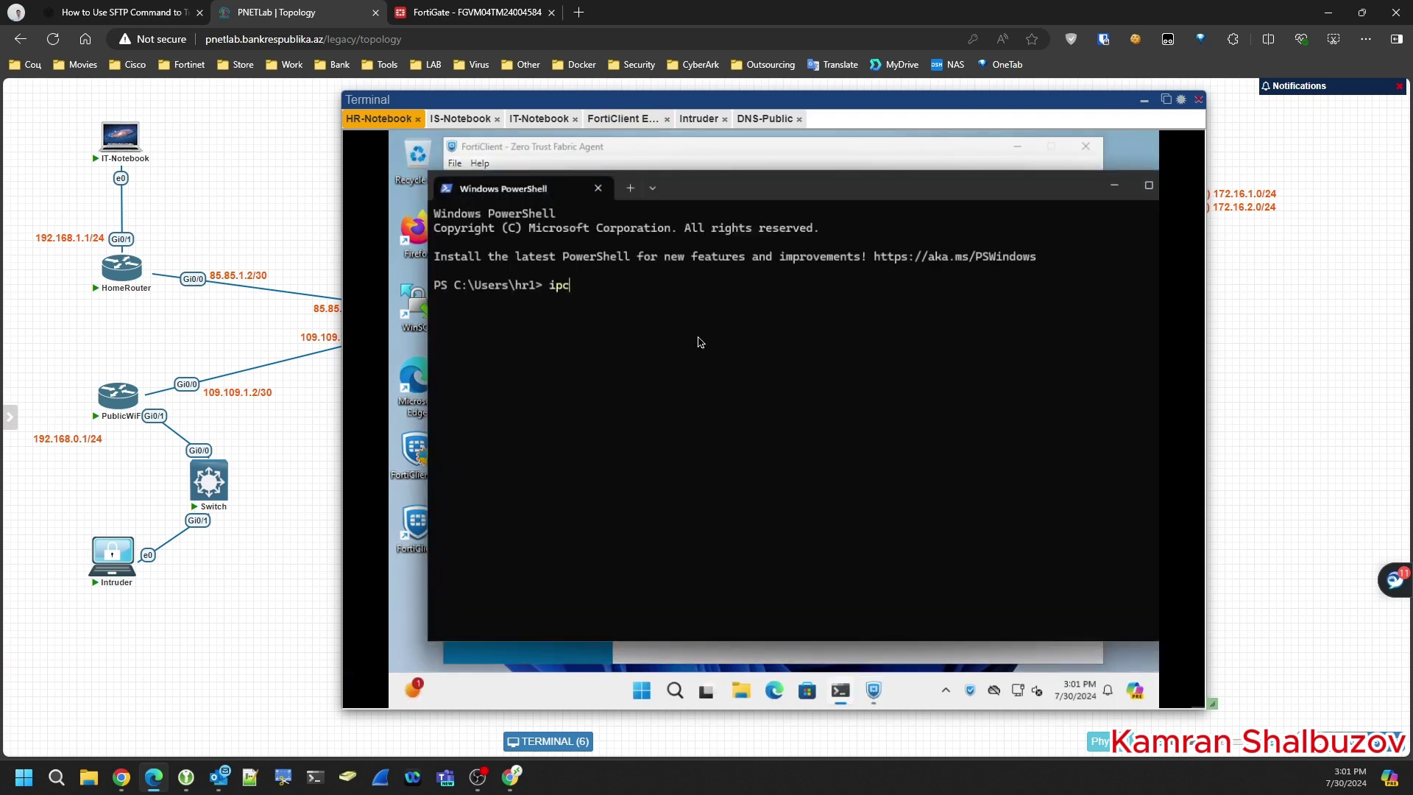
type("ipconfig /all")
key("Return")
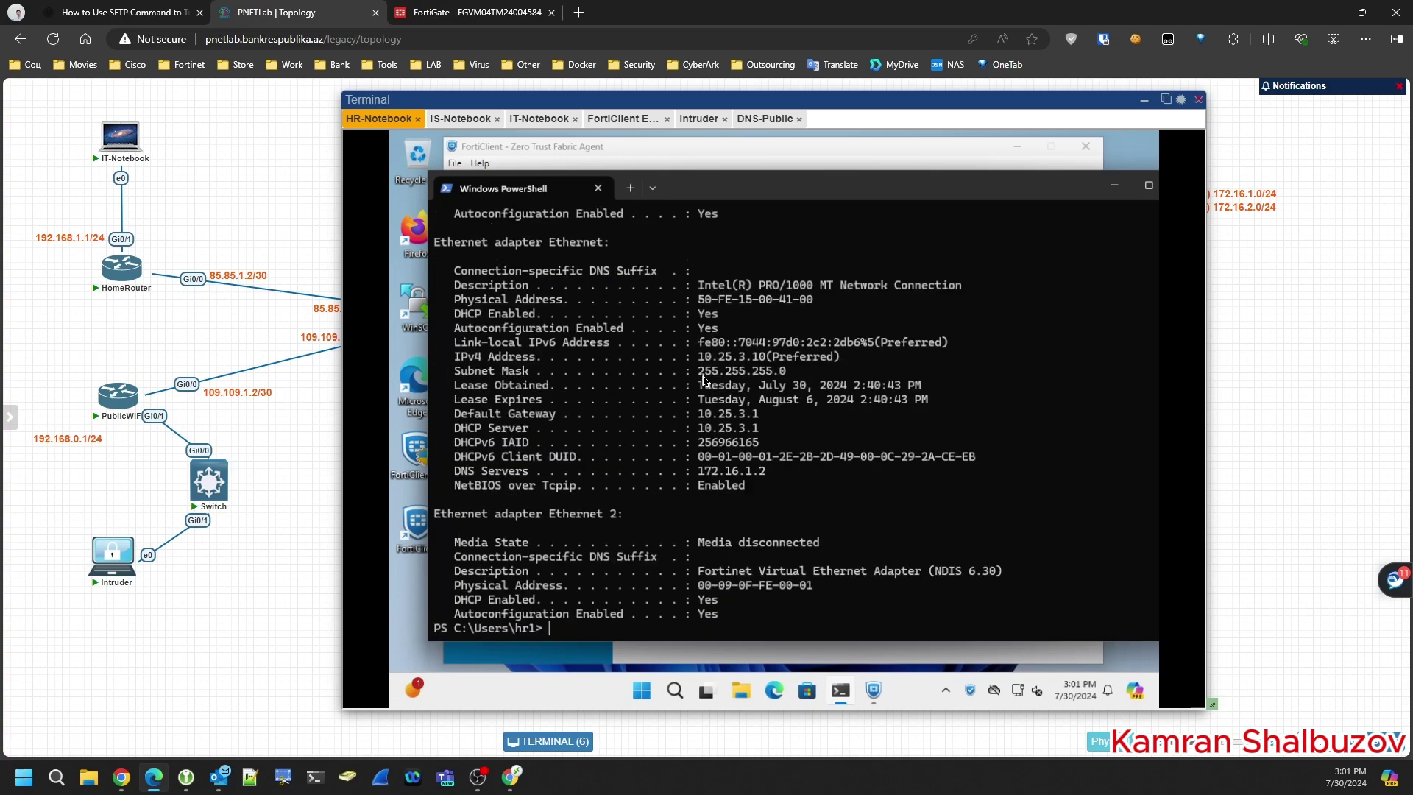
left_click_drag(698, 471, 773, 482)
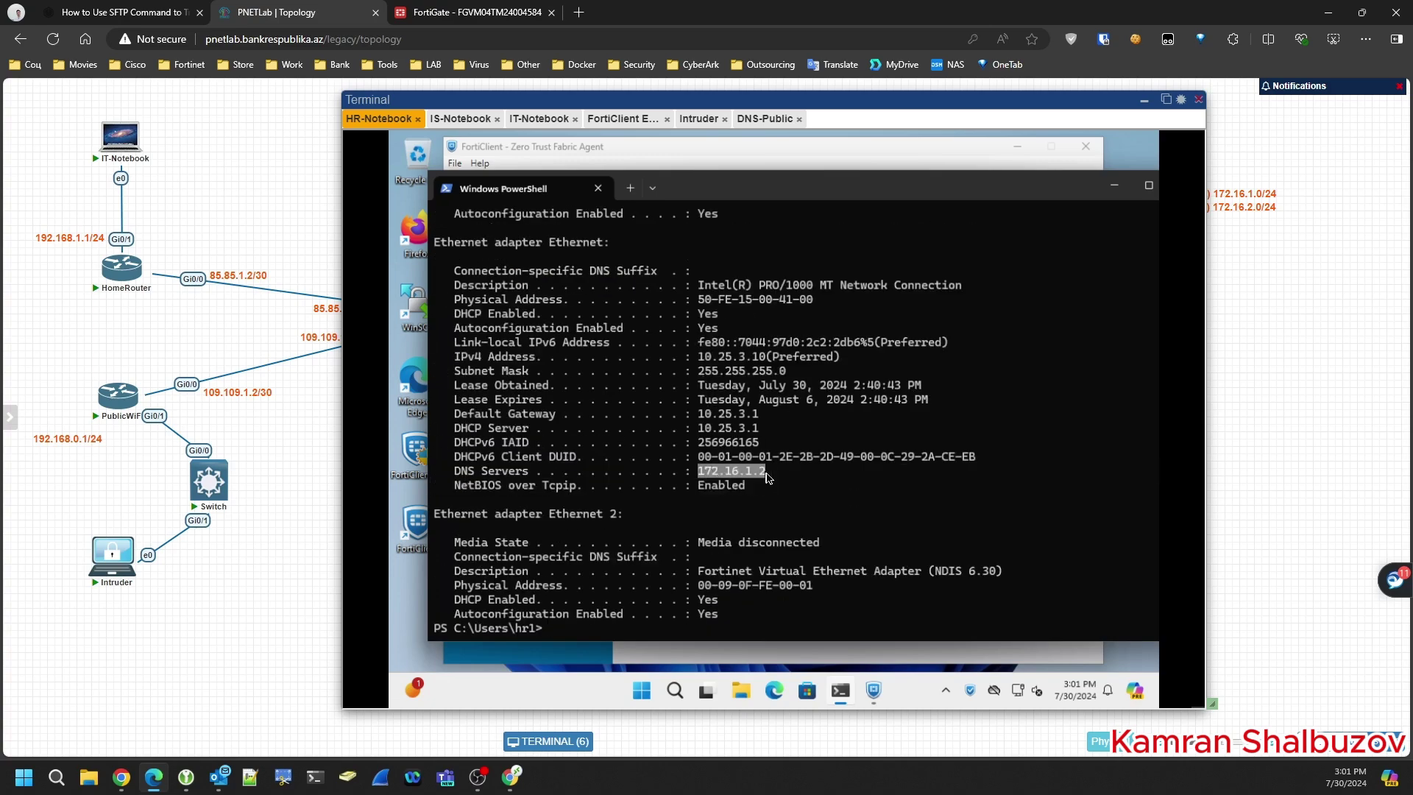
- Enter DNS server 172.16.1.2, add the rule, and save On-FabricRule1
left_click(625, 119)
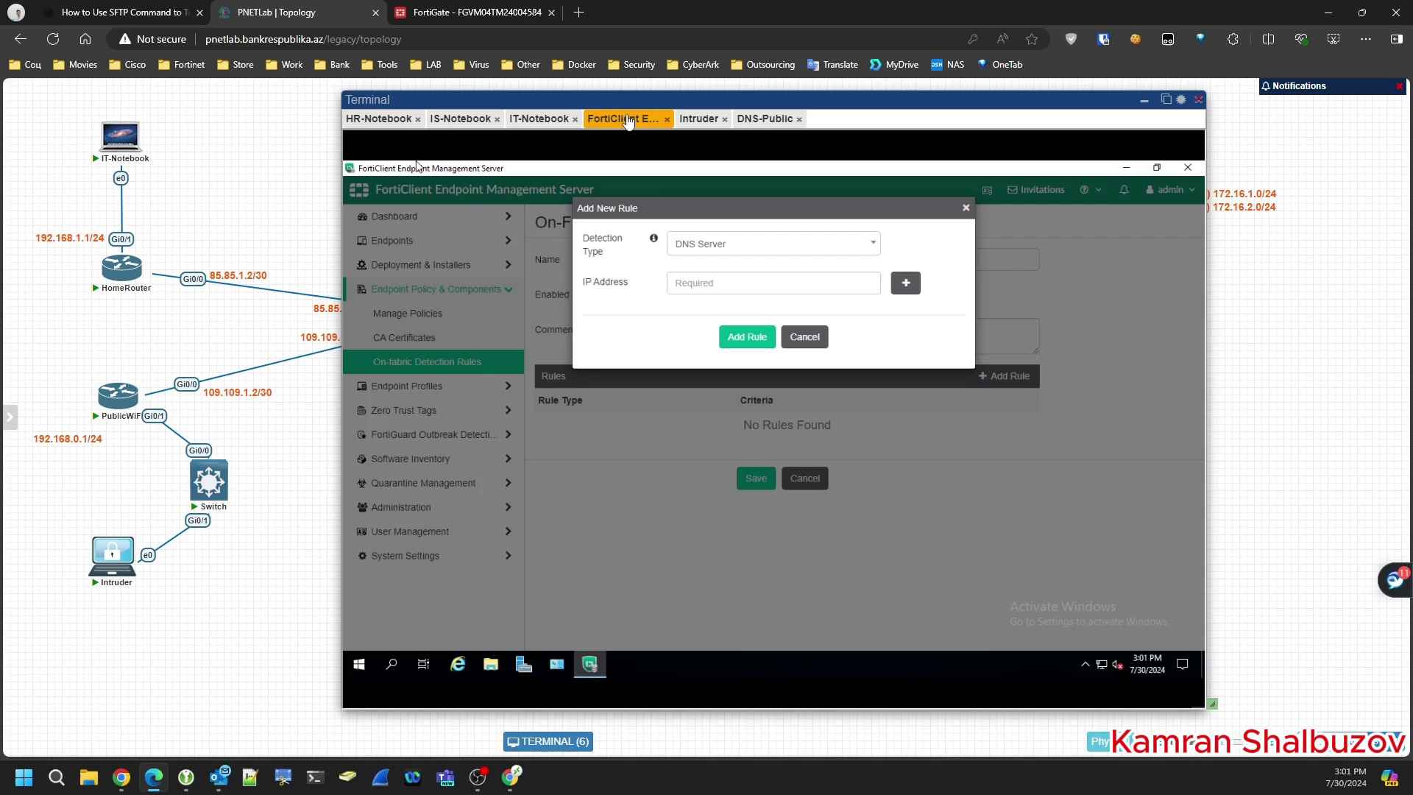
left_click(708, 289)
type("172.16.1.2")
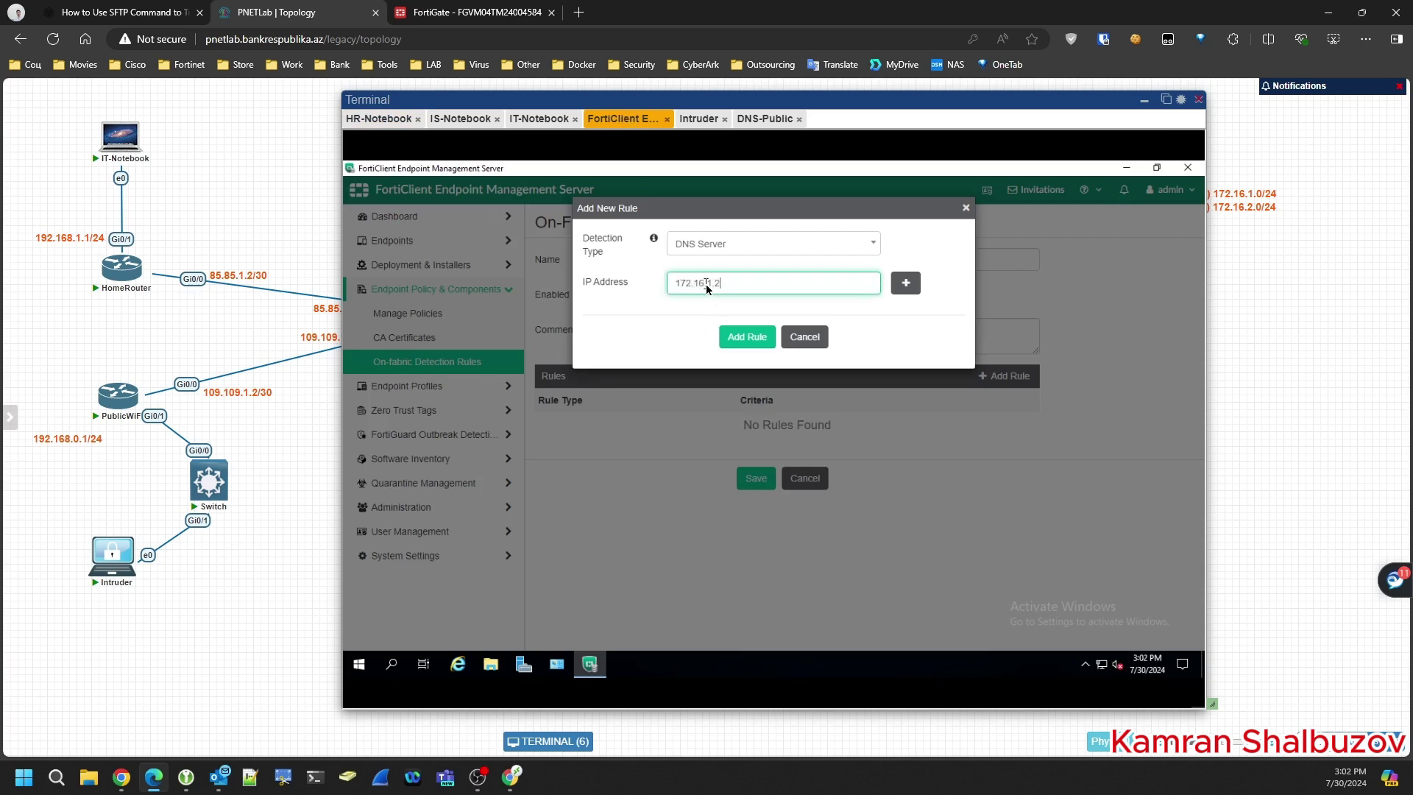
left_click(747, 338)
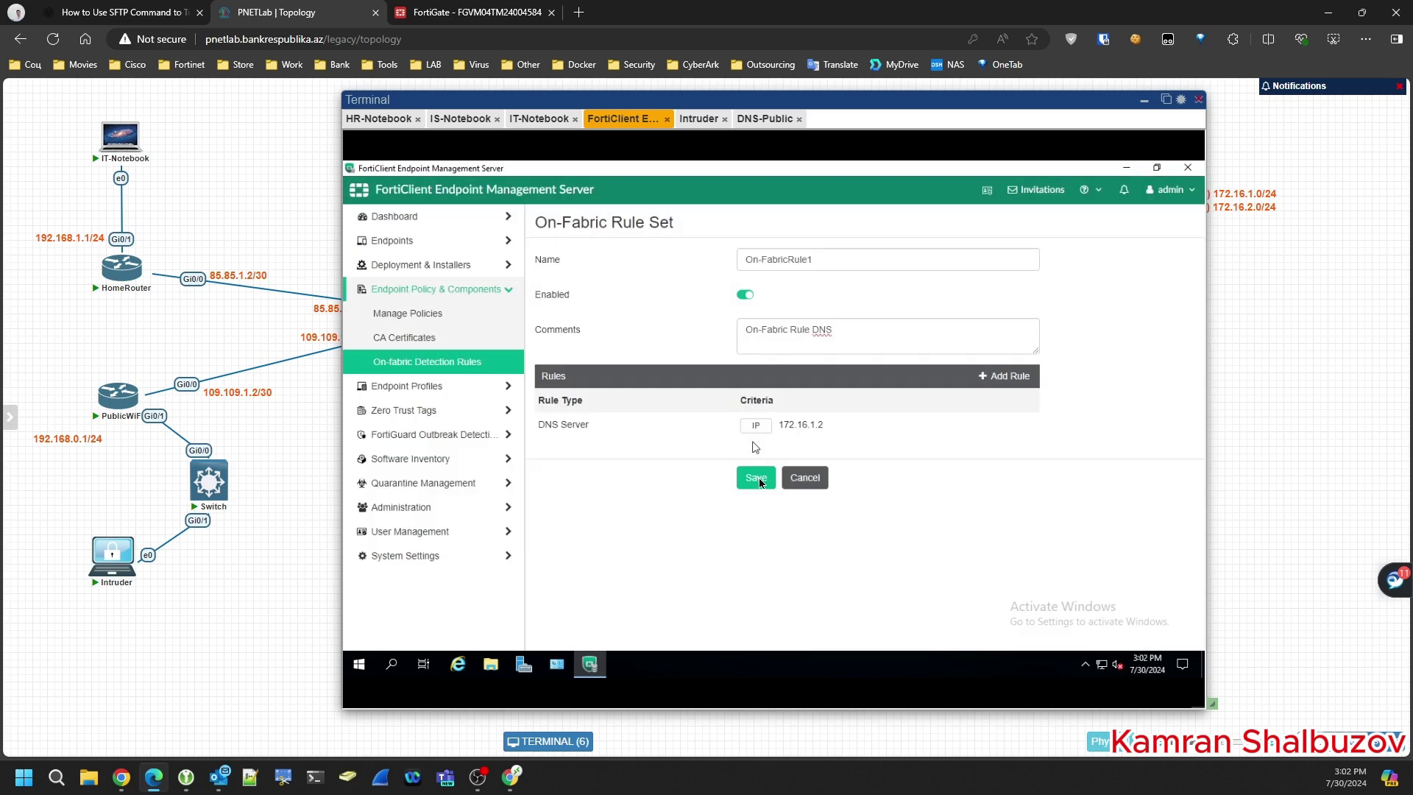
left_click(758, 479)
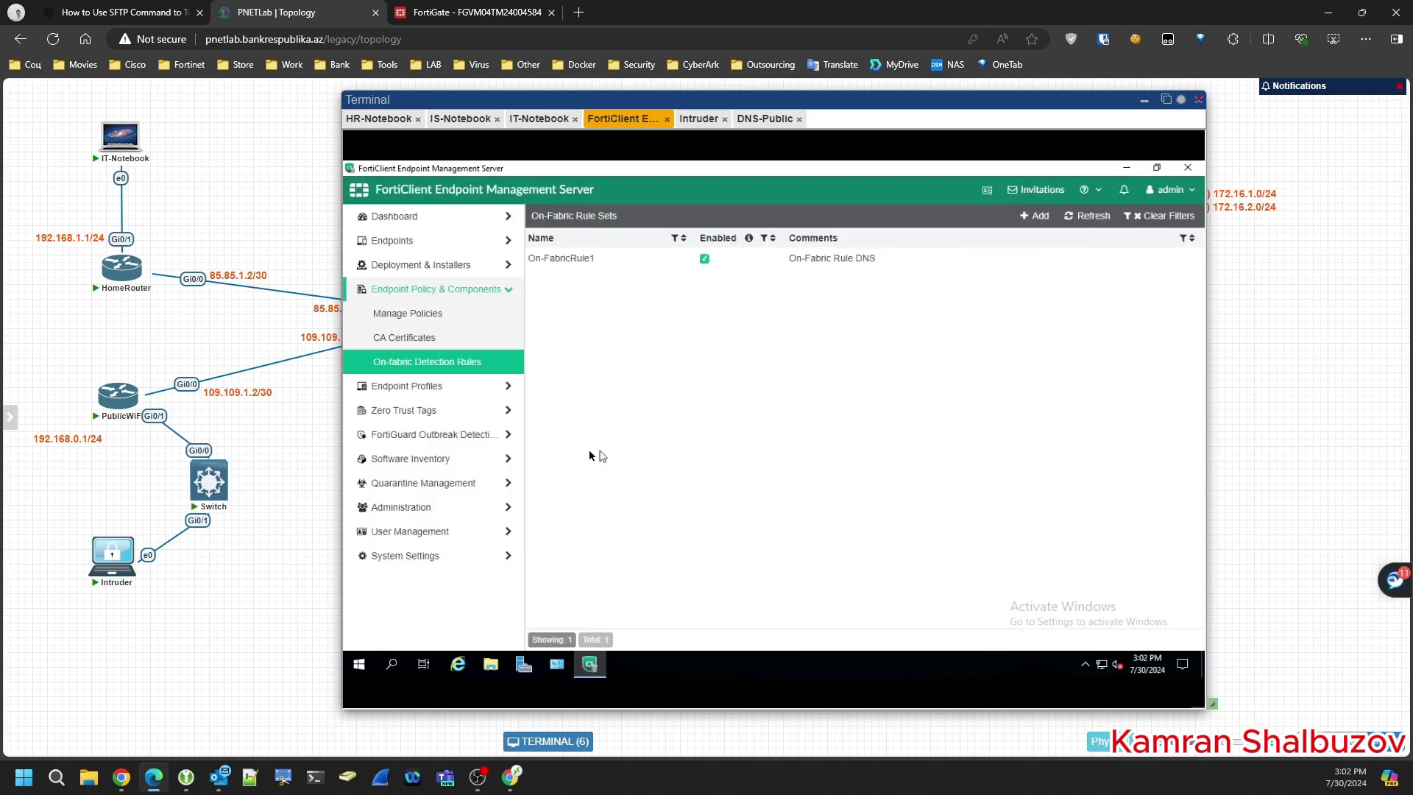
- In EPolicyForHR, enable separate off-fabric profiles and set the on-fabric web filter to Default
left_click(403, 314)
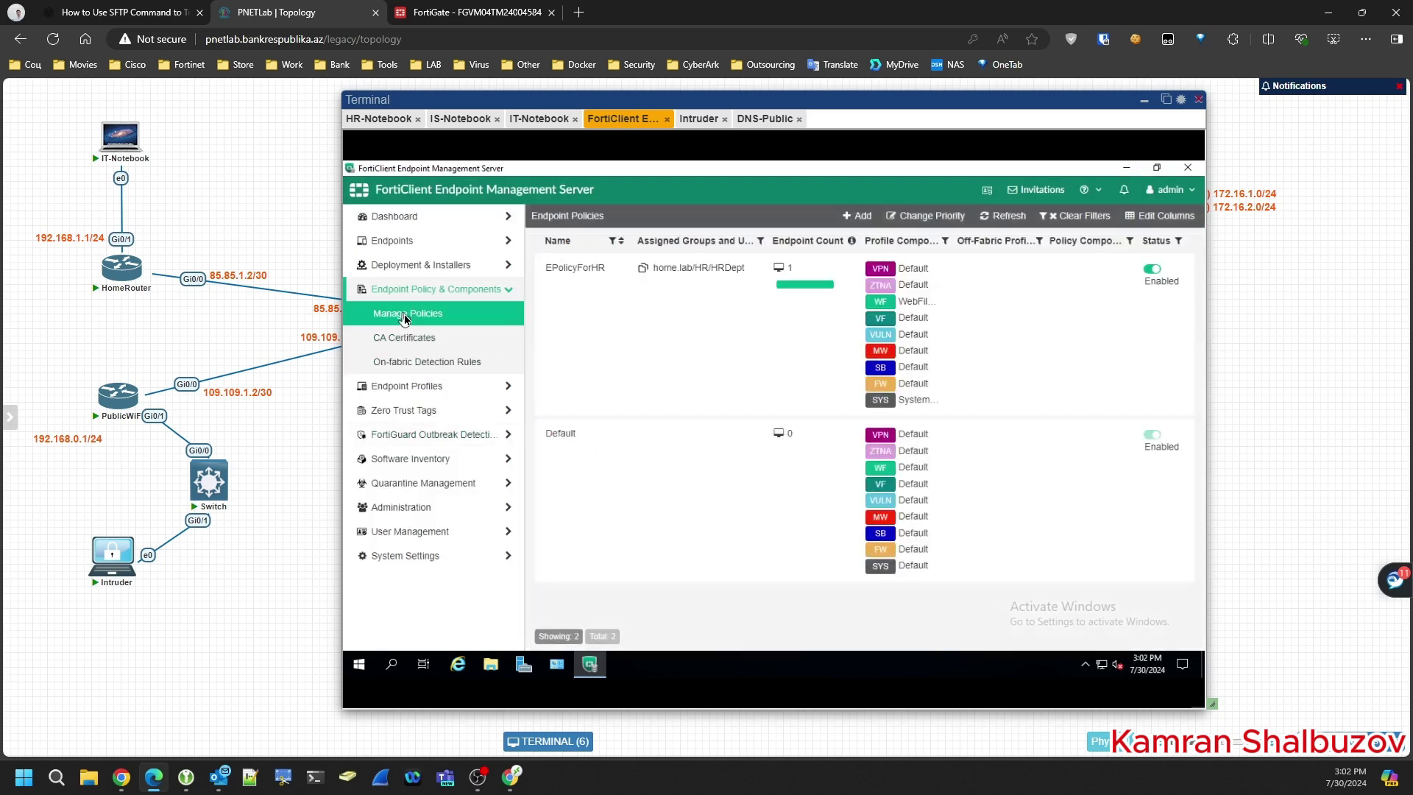
left_click(633, 217)
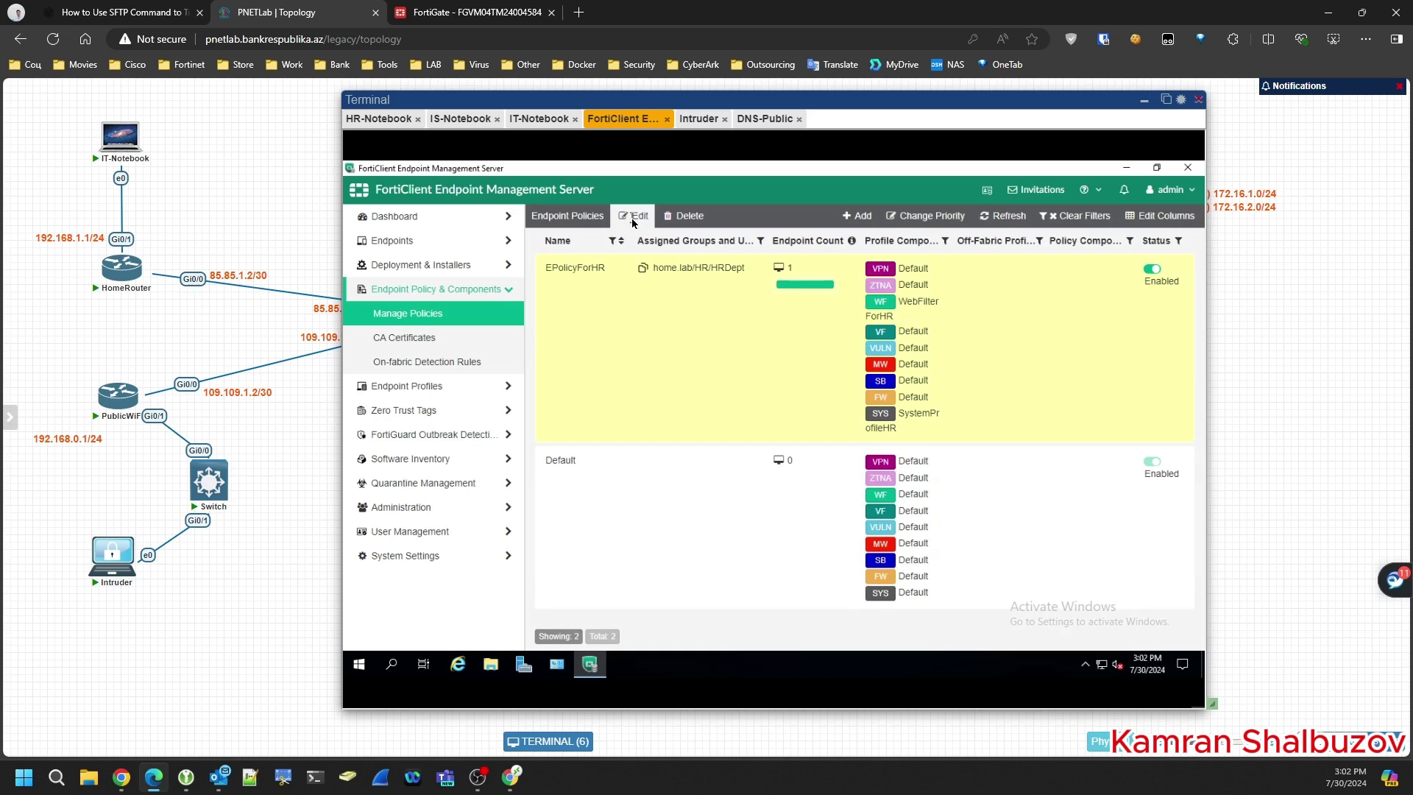
scroll(611, 346, "up", 3)
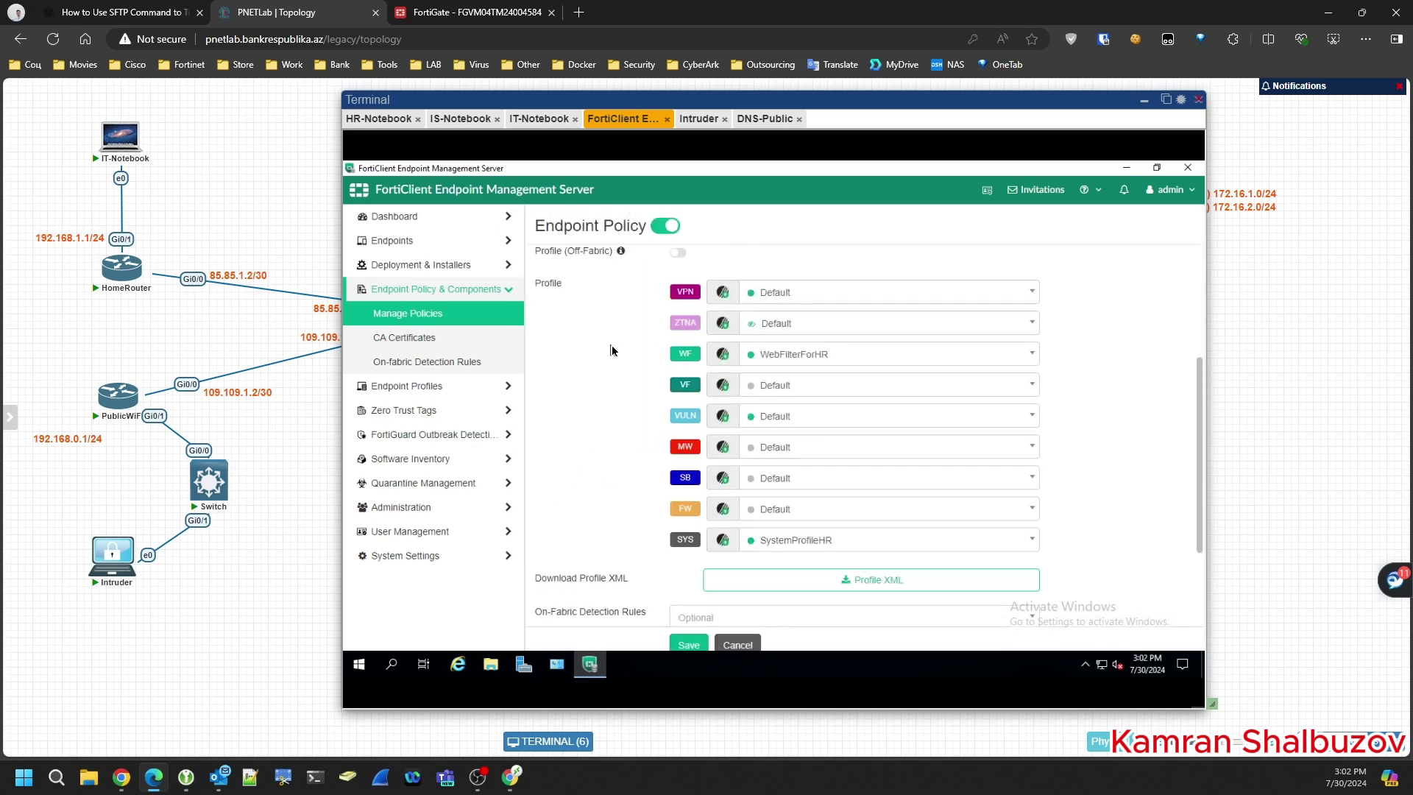
left_click(679, 323)
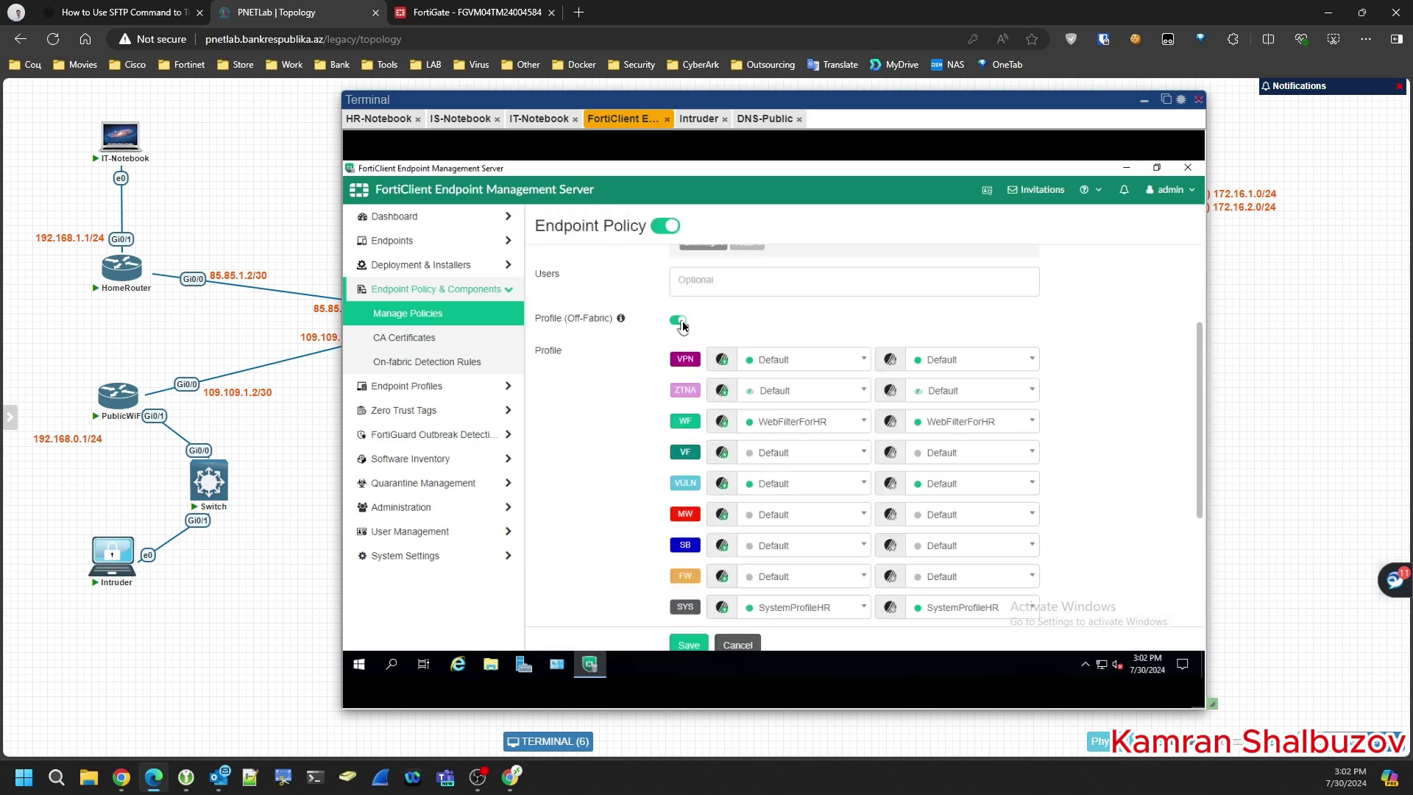
left_click(785, 424)
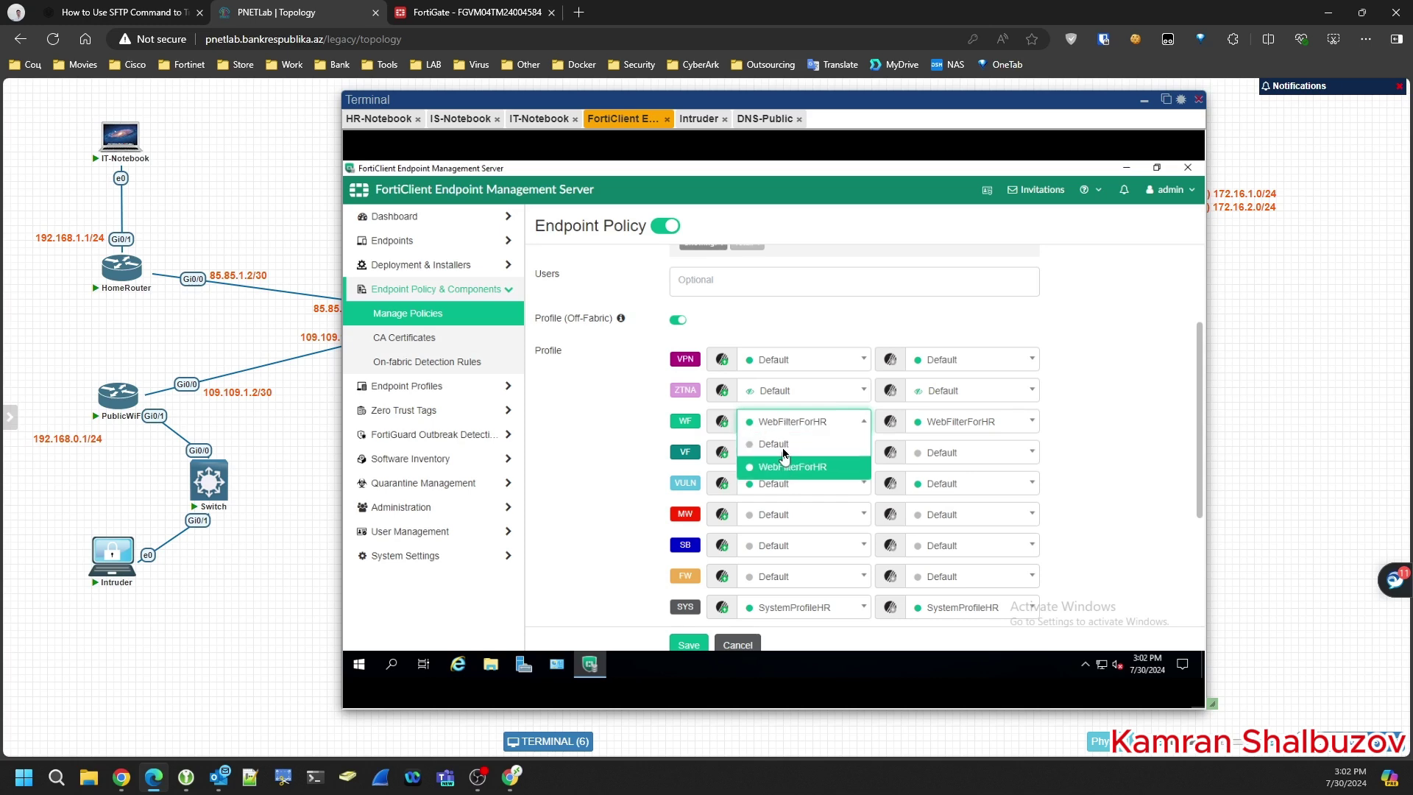
left_click(784, 471)
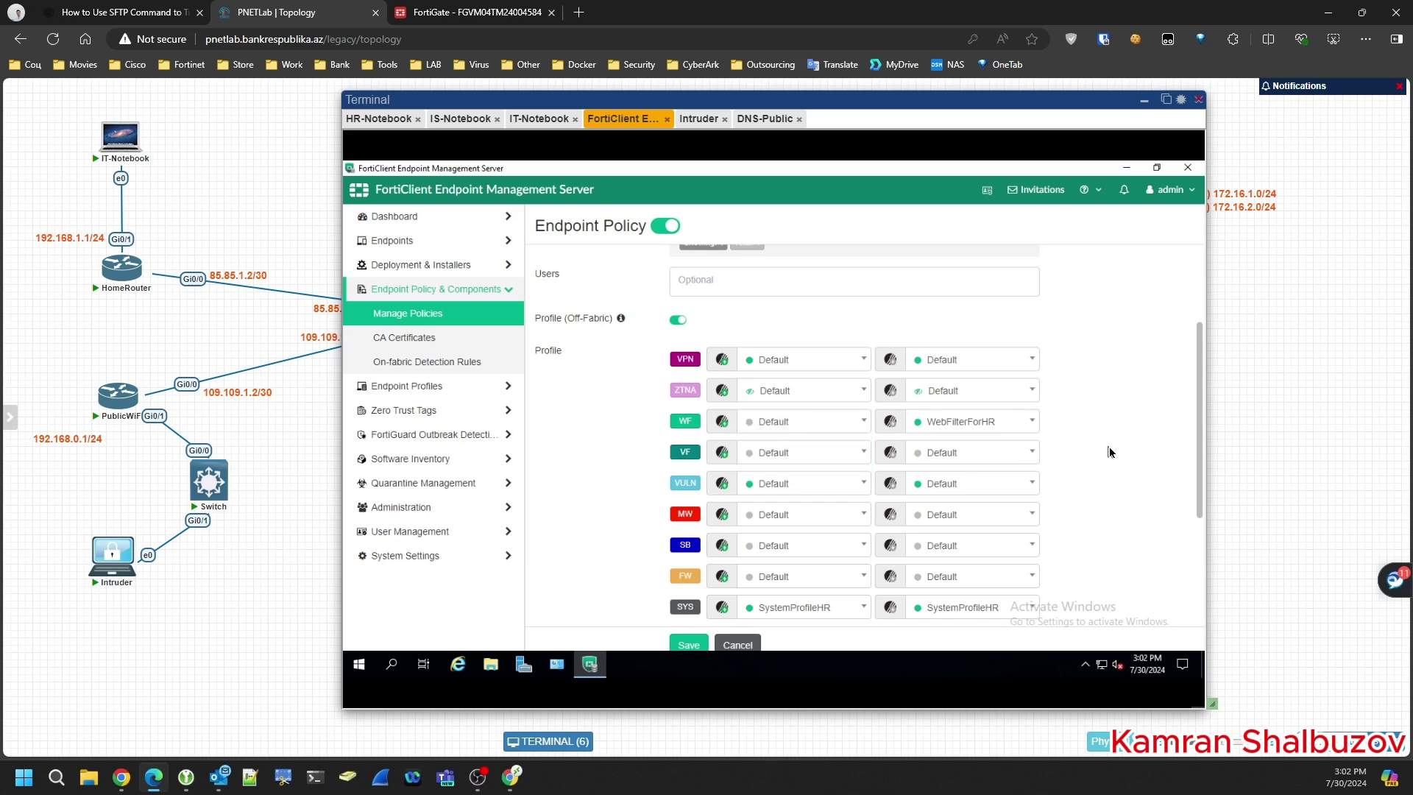
- Attach On-FabricRule1 as the on-fabric detection rule and save the policy
scroll(1110, 451, "down", 3)
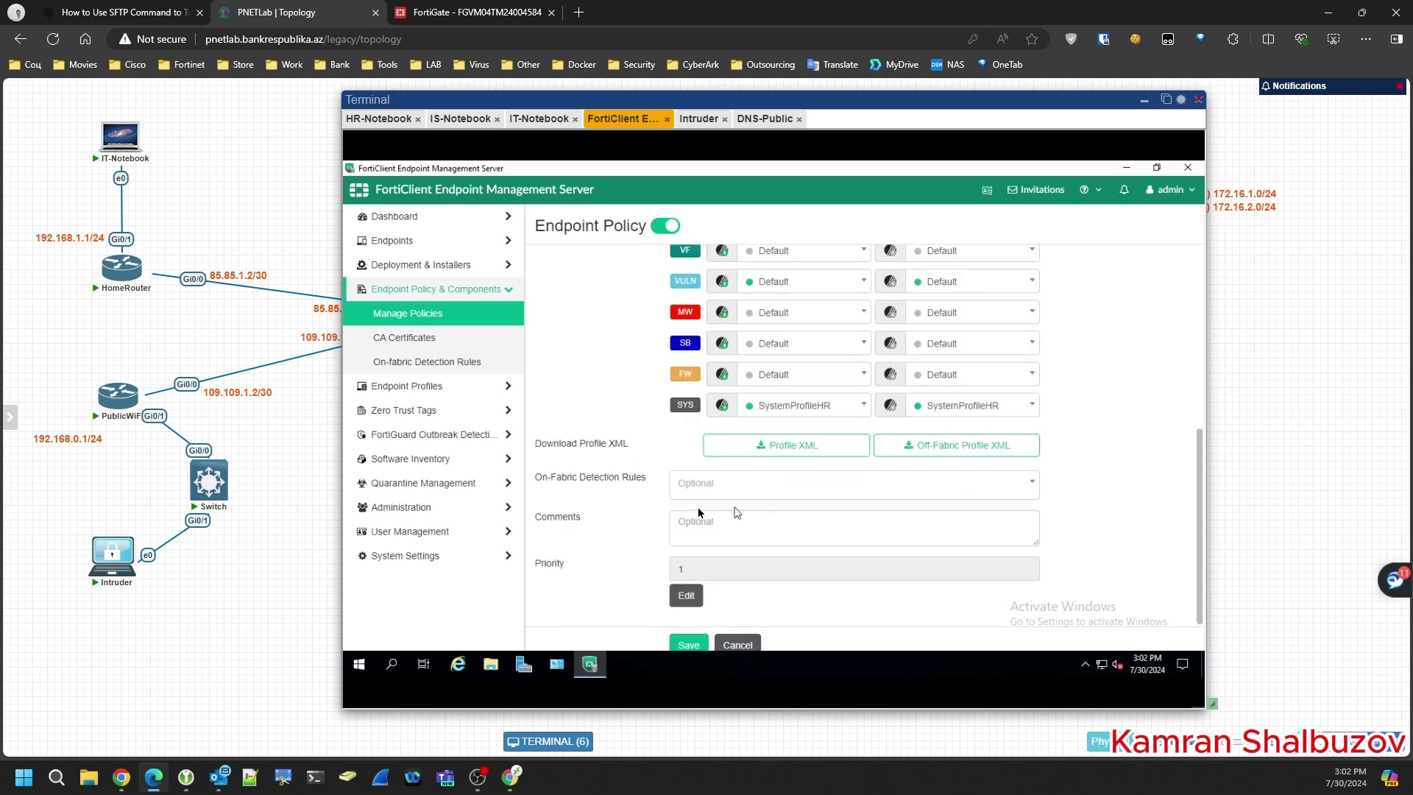
left_click(731, 491)
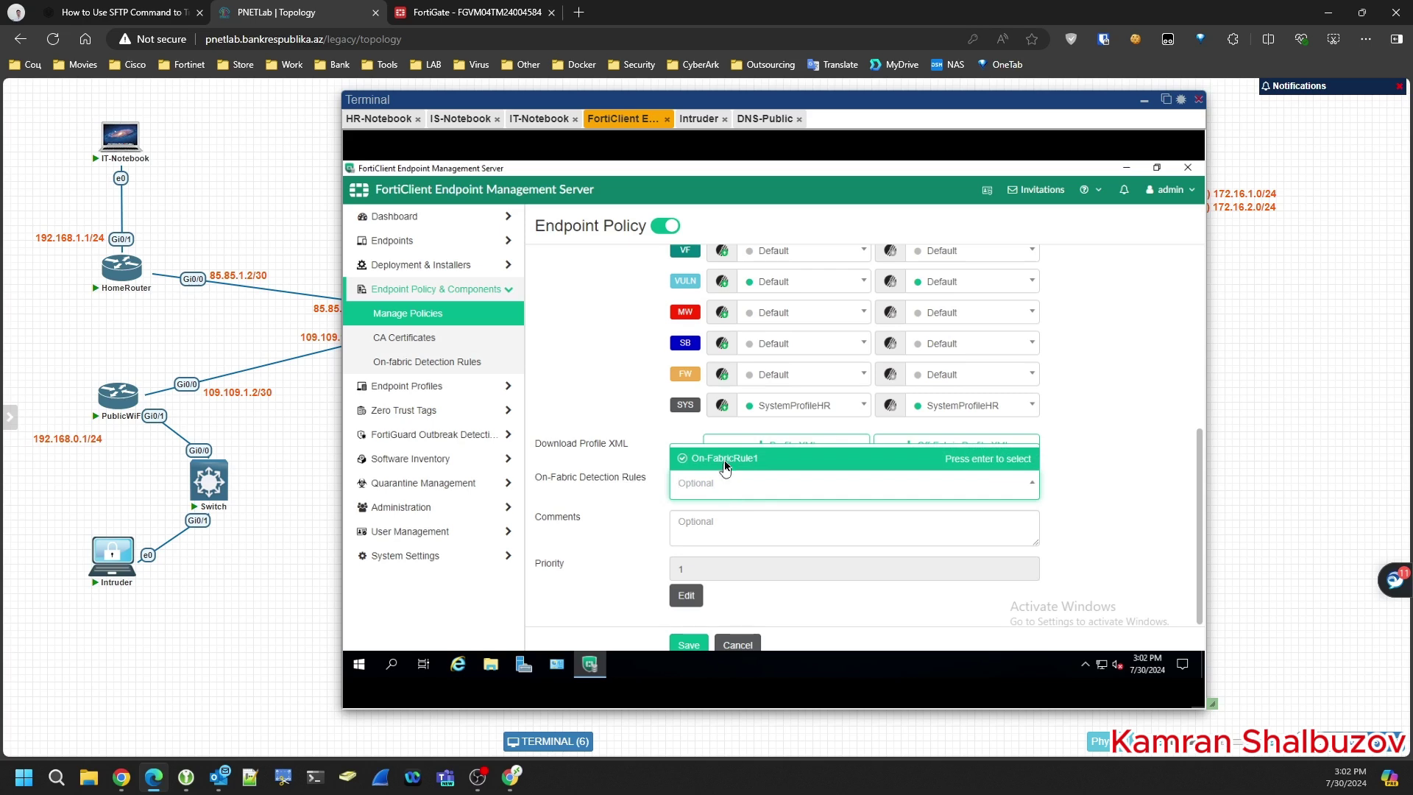
left_click(725, 459)
left_click(1146, 547)
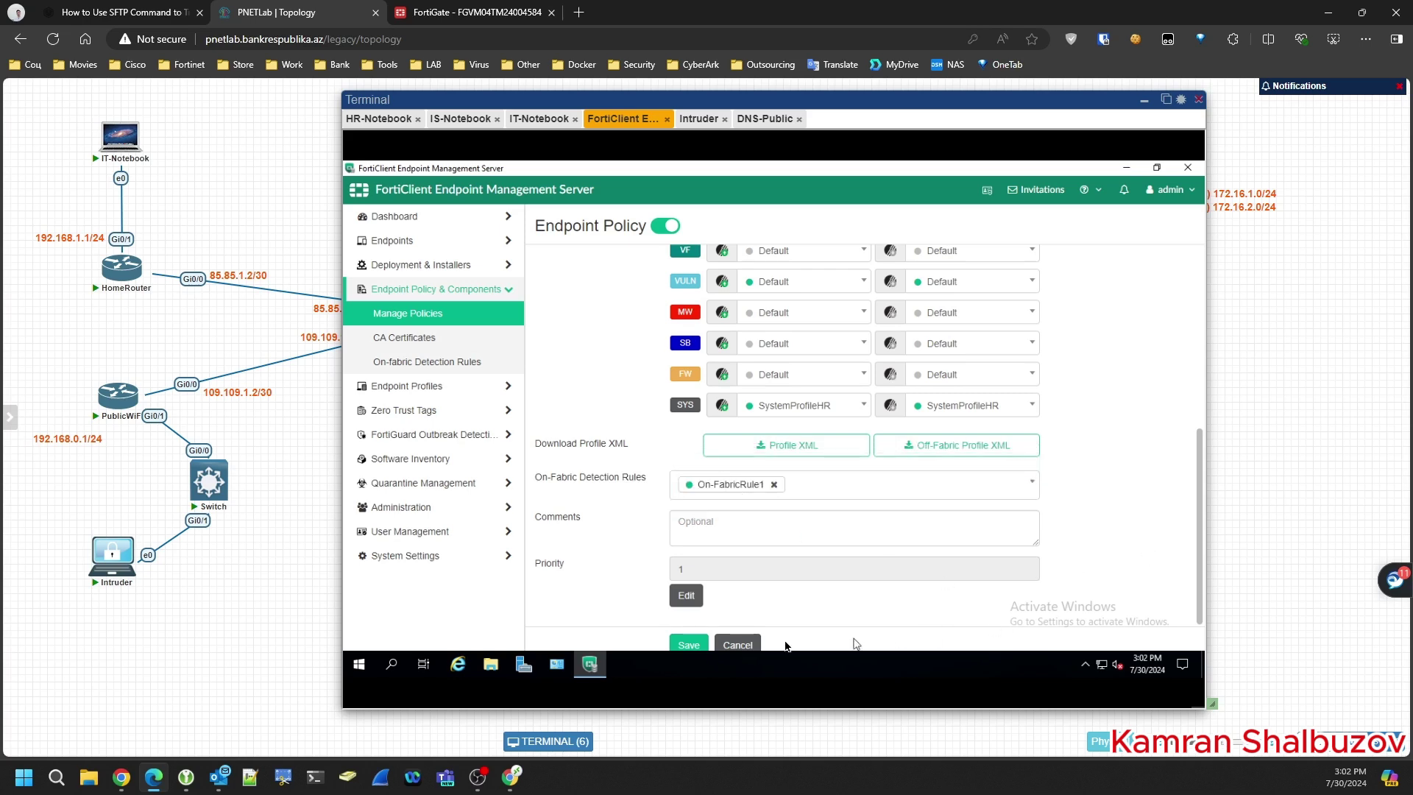
left_click(689, 644)
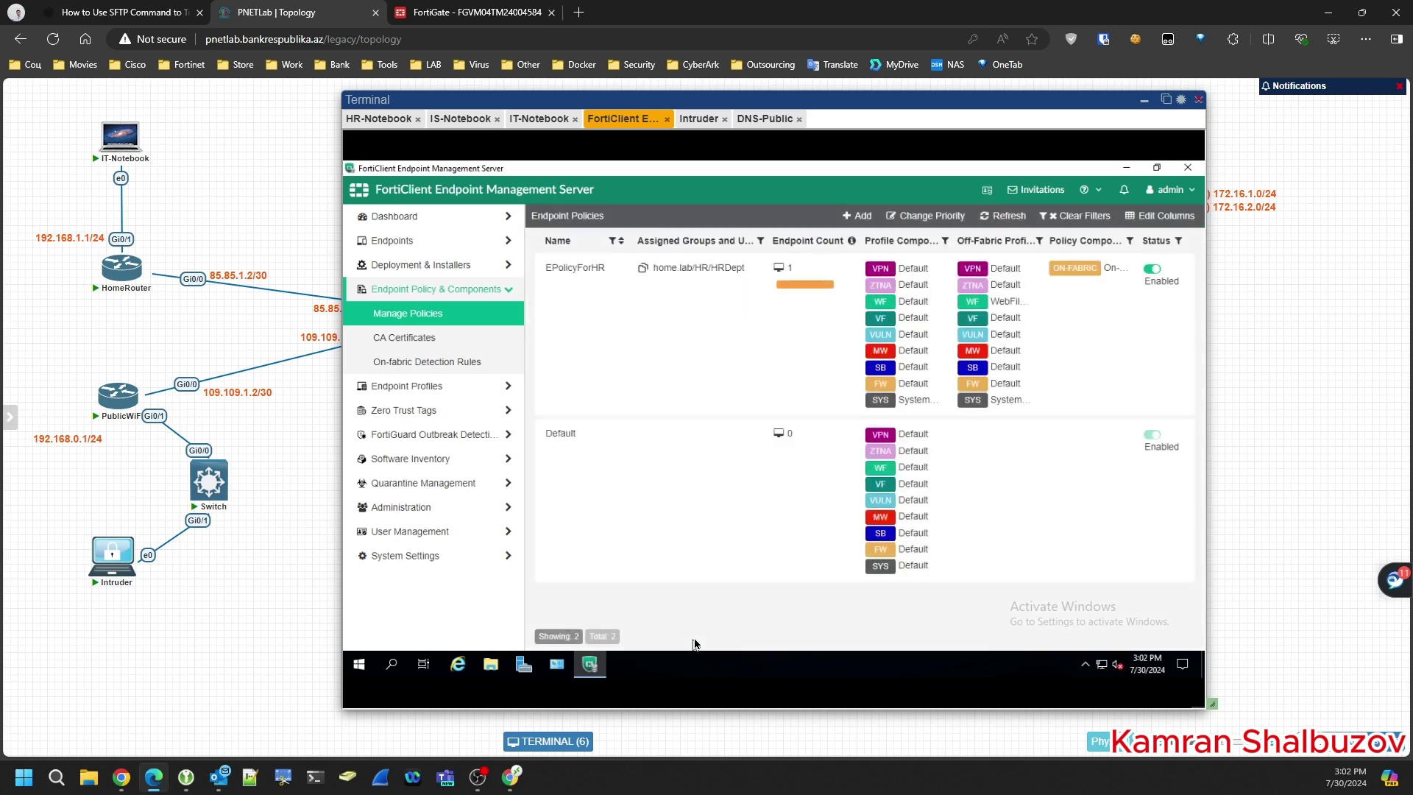
- On the HR notebook, view Zero Trust Telemetry's EMS connection details for ems.home.lab, then close them
left_click(369, 120)
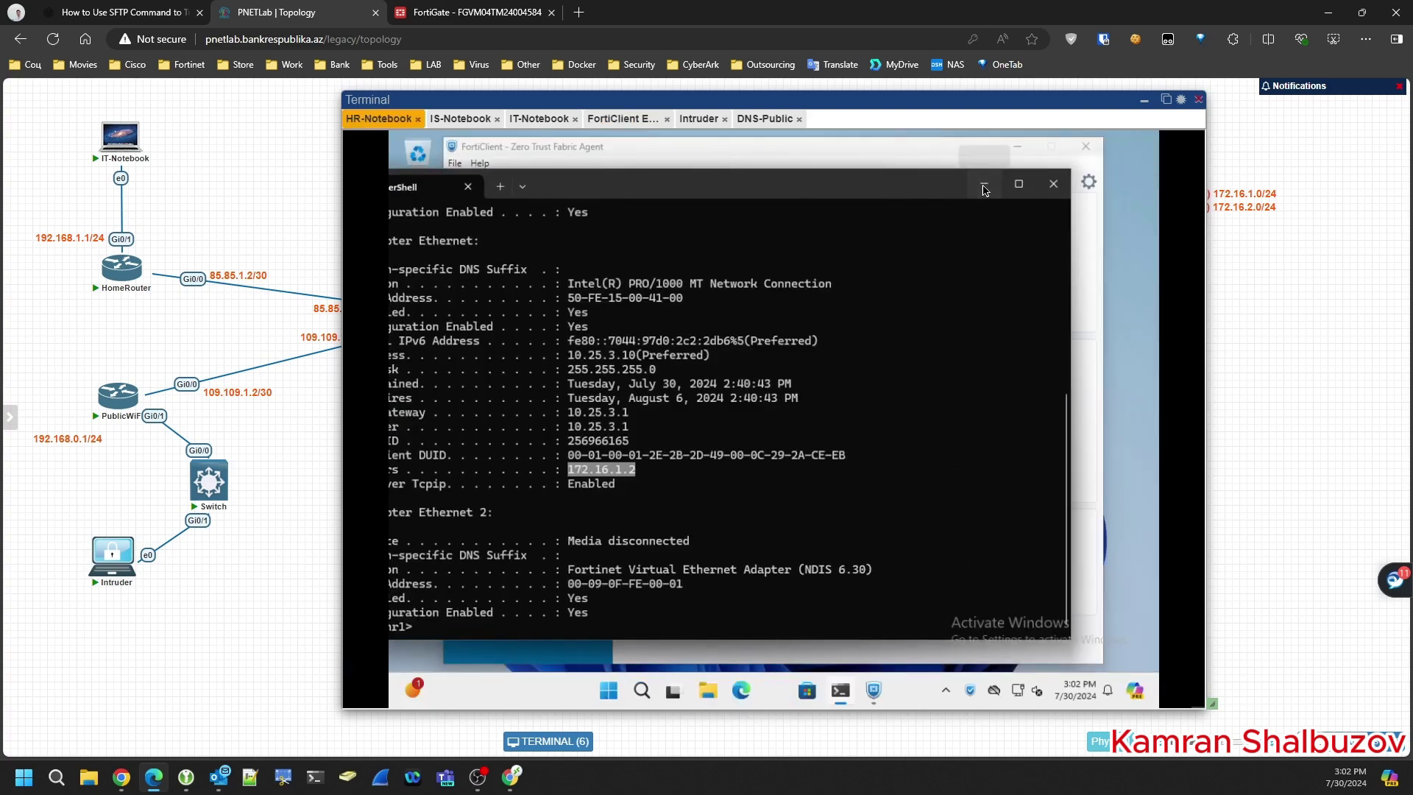
left_click(986, 185)
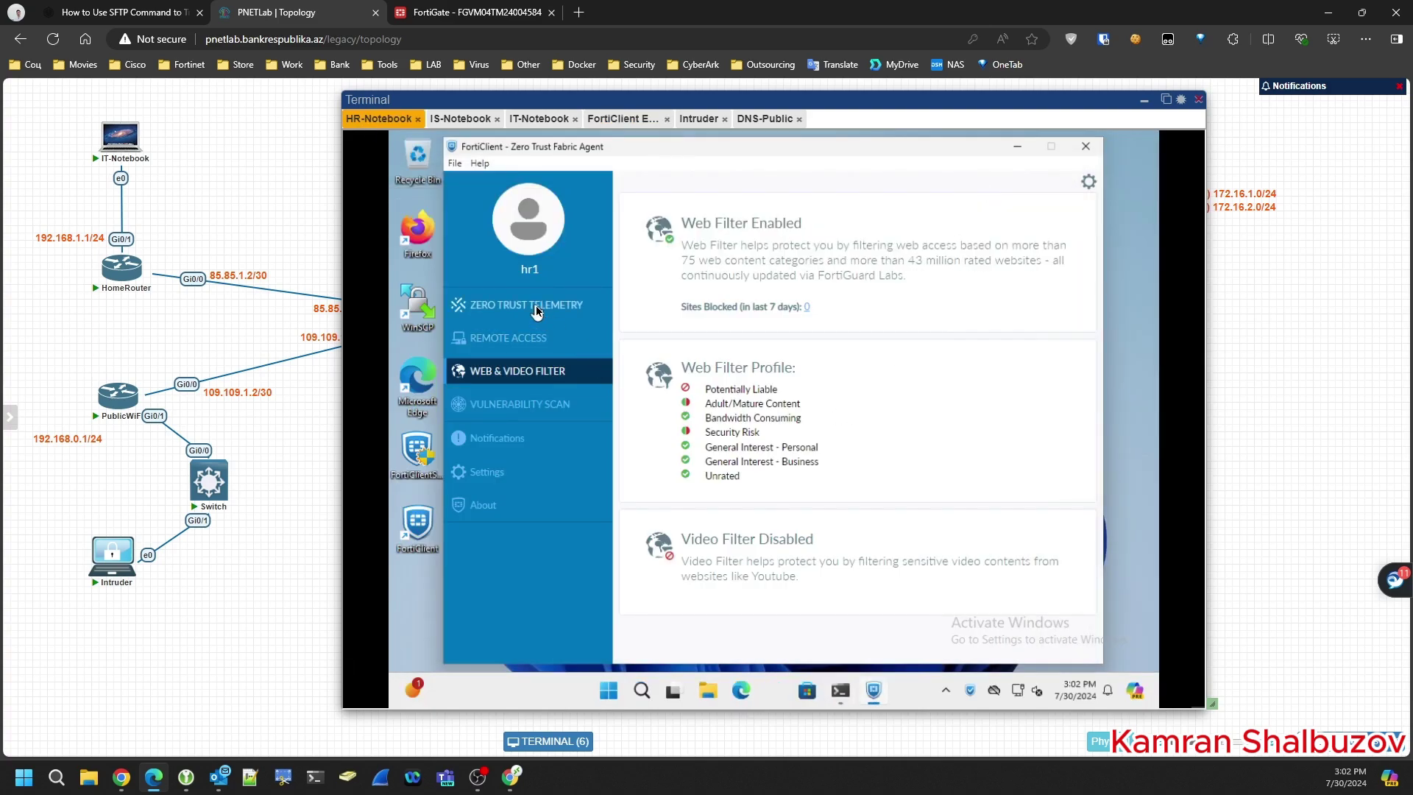
left_click(524, 305)
left_click(867, 288)
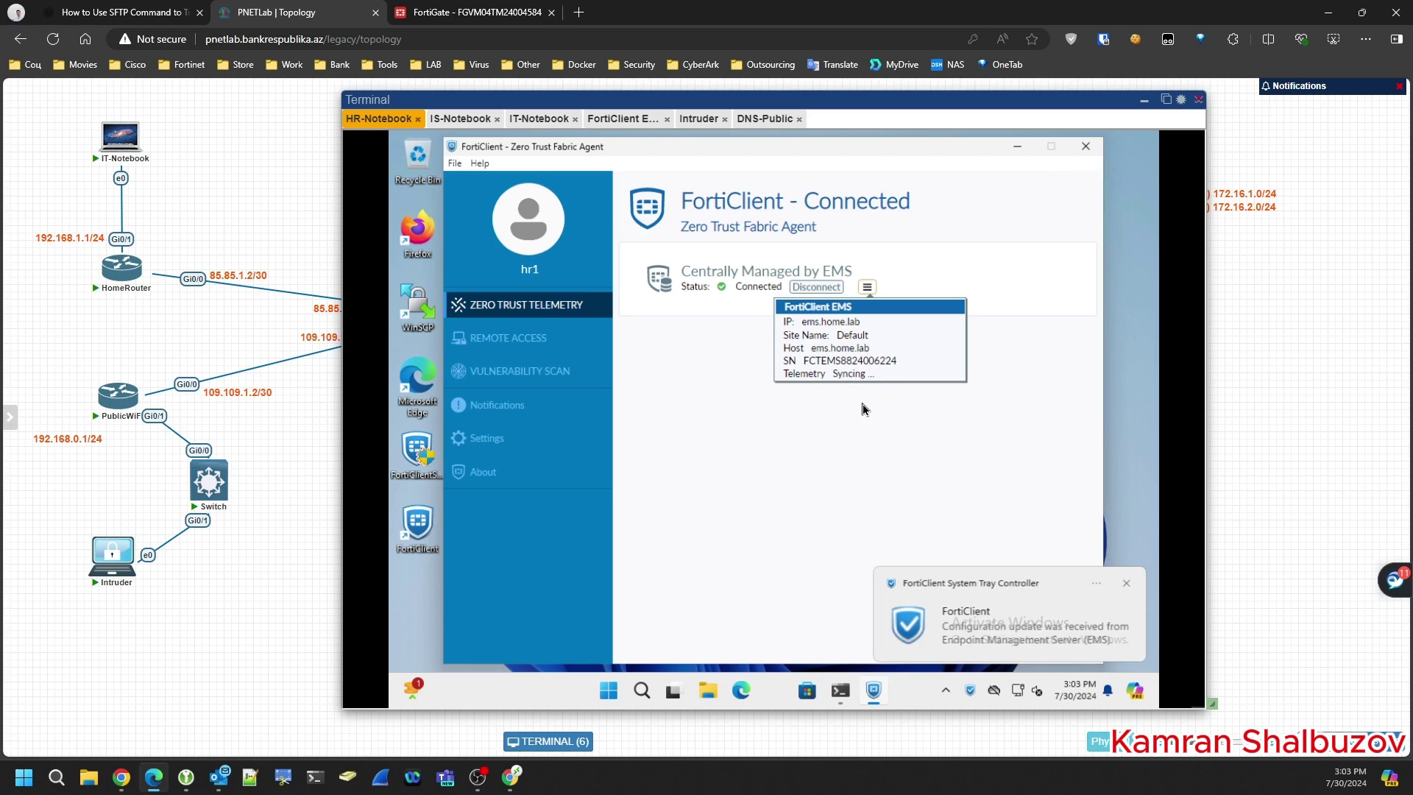
left_click(863, 409)
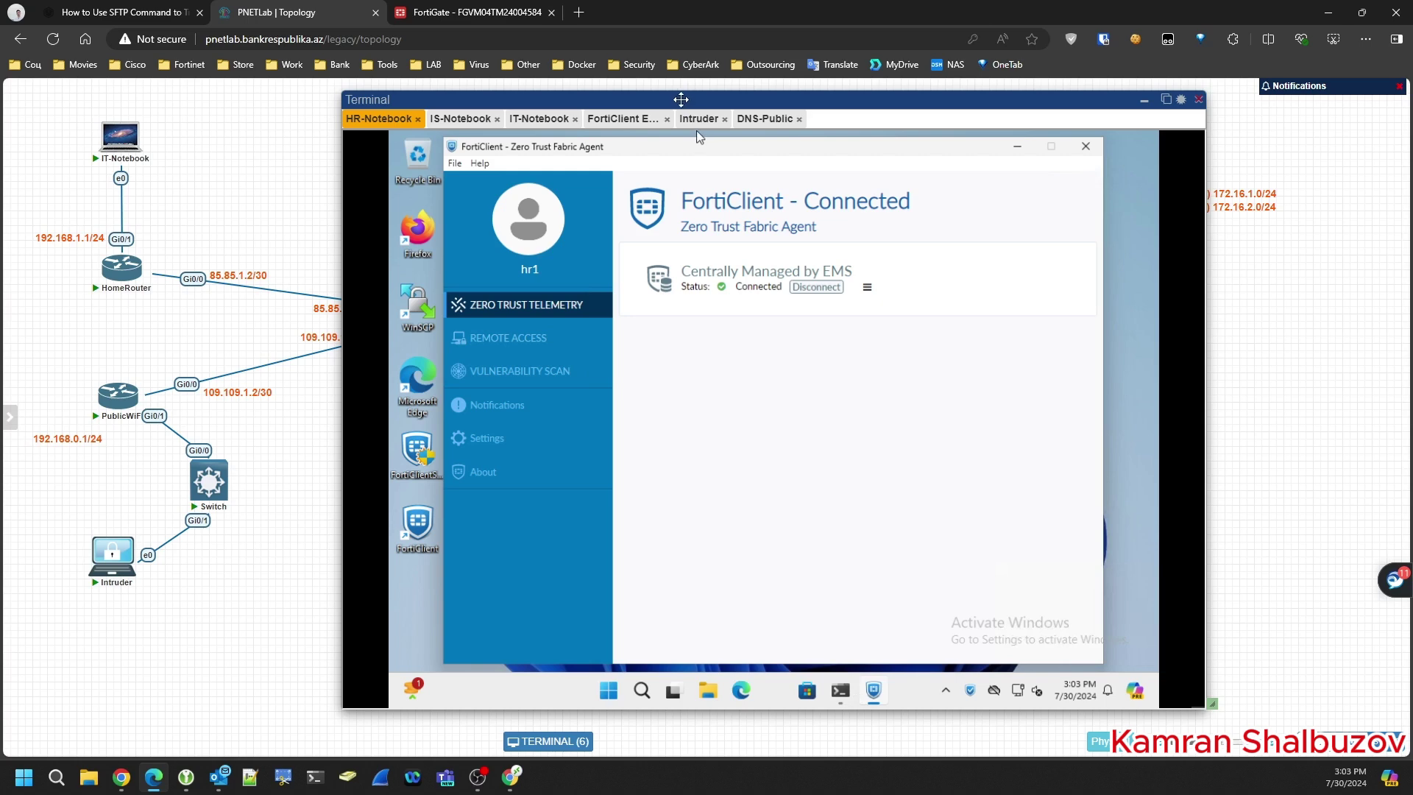
- Delete the AL Switch–HR-Notebook link and connect HR-Notebook e0 to the Switch's Gi0/2
left_click_drag(681, 99, 1060, 109)
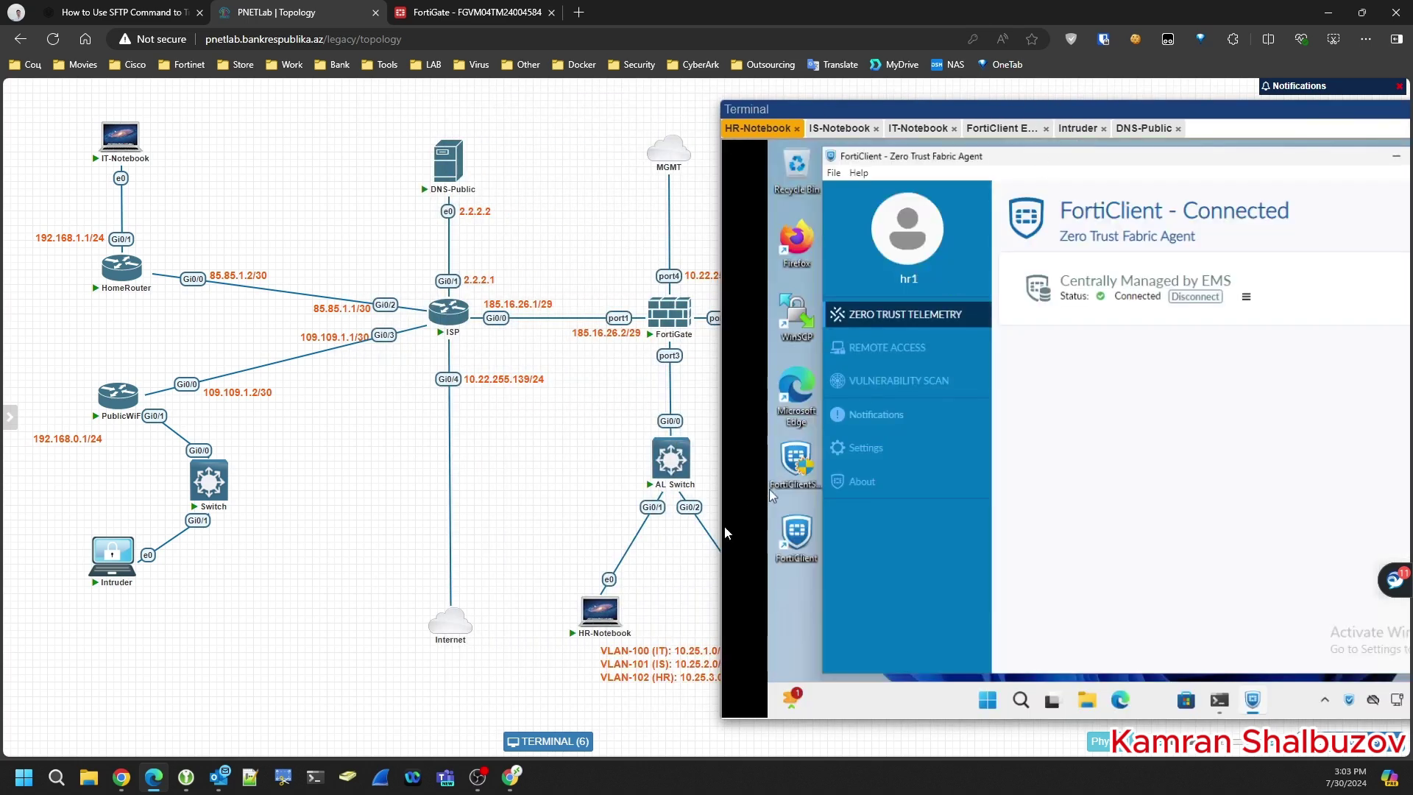
right_click(653, 508)
left_click(692, 633)
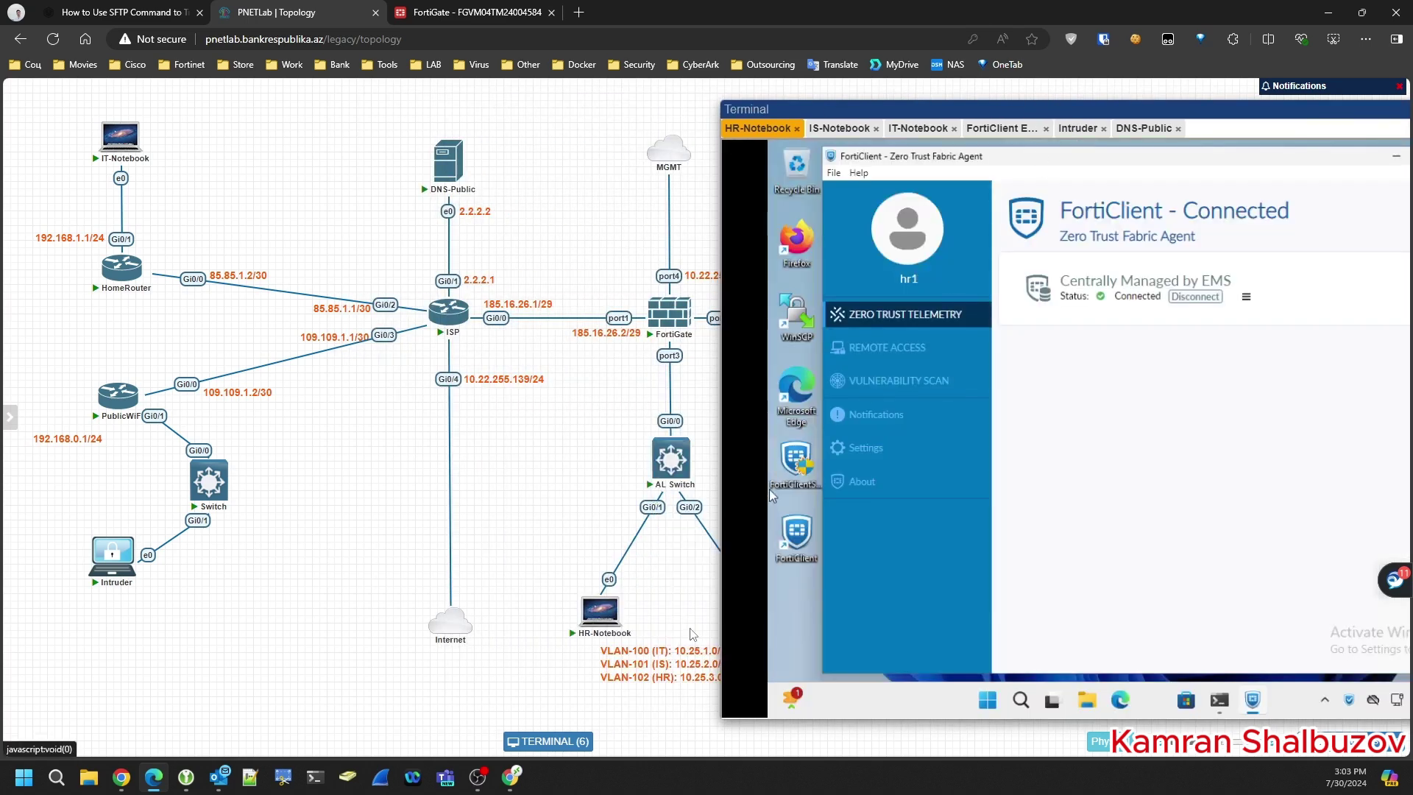
mouse_move(627, 618)
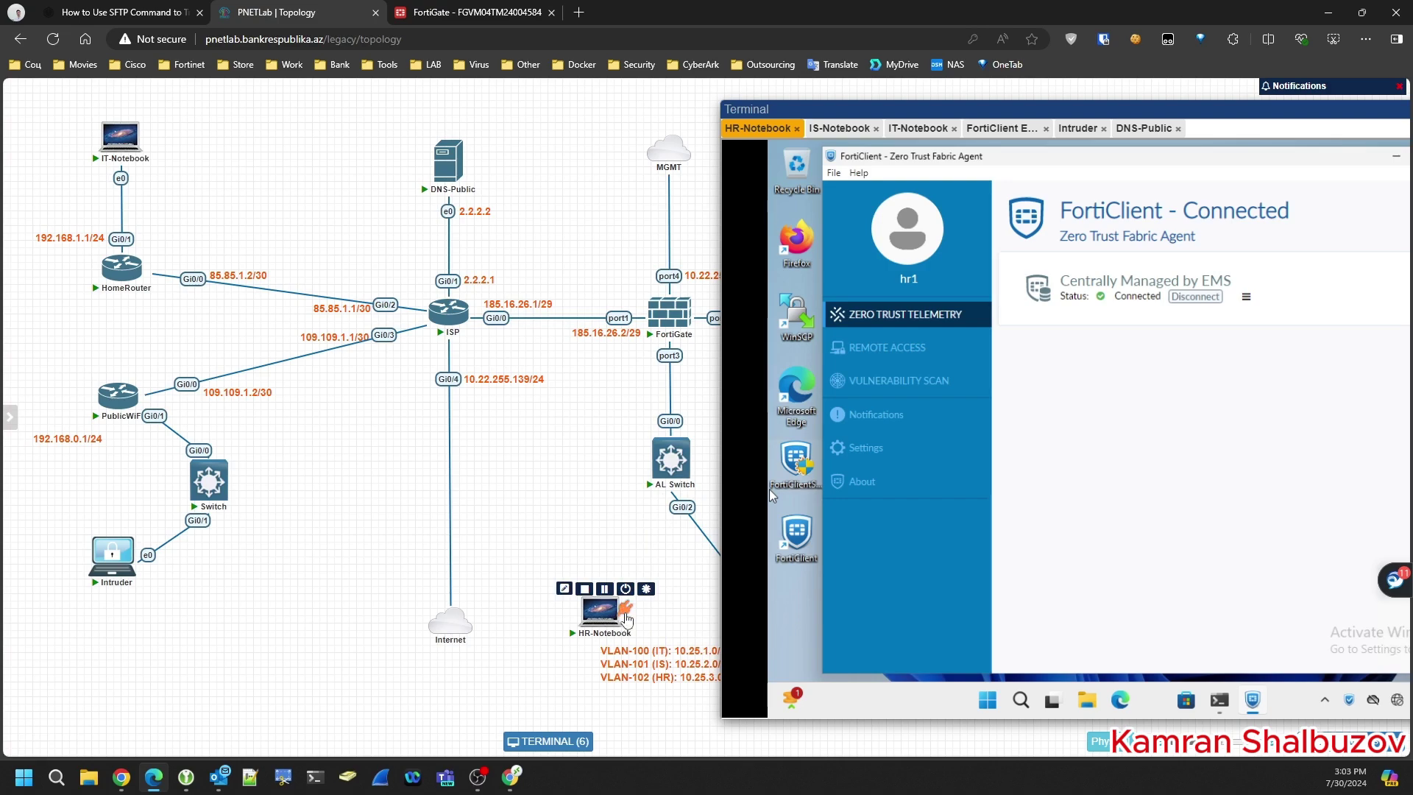
left_click_drag(625, 612, 210, 485)
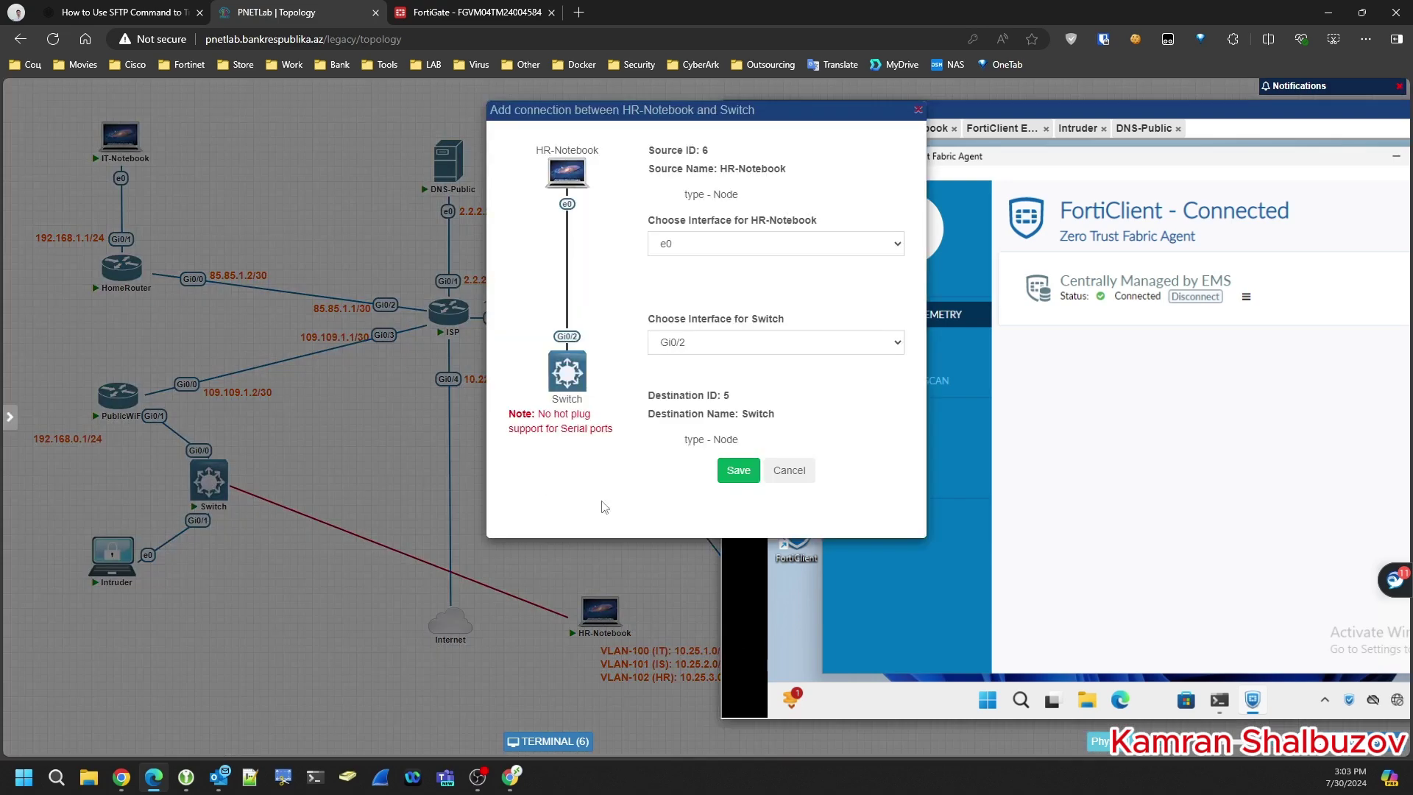
left_click(736, 479)
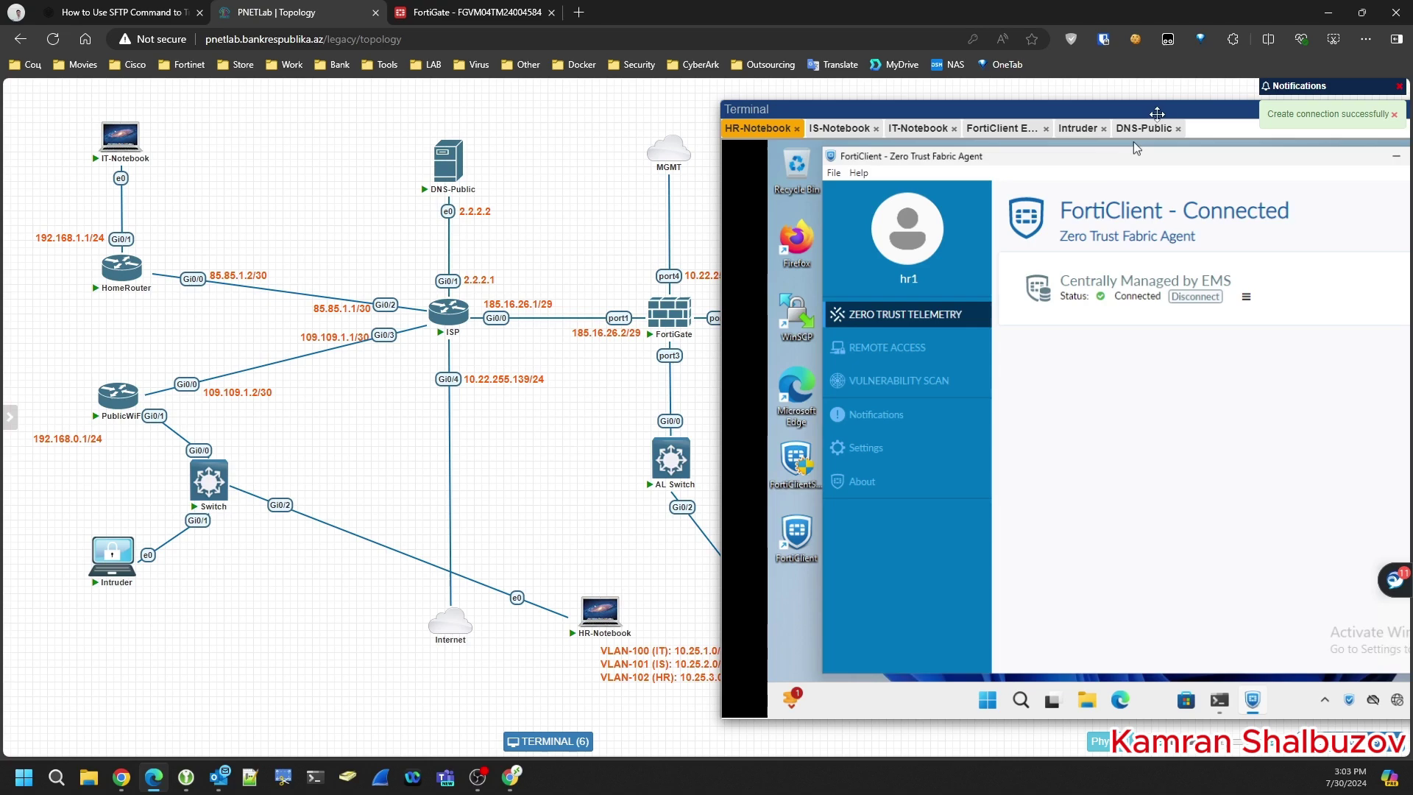
left_click_drag(1157, 113, 929, 103)
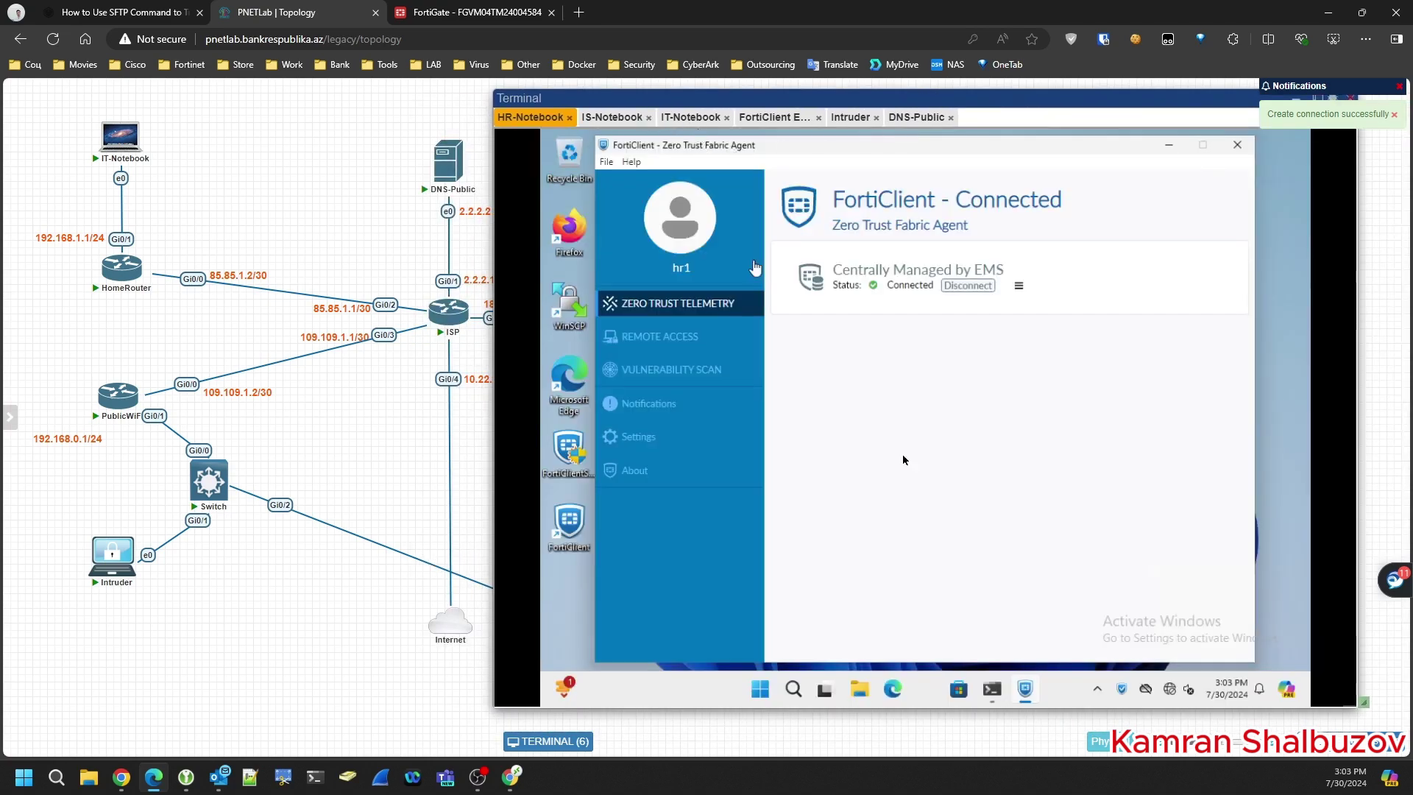
- Run ipconfig /all and confirm the notebook now has 192.168.0.4 with DNS server 2.2.2.2
left_click(993, 691)
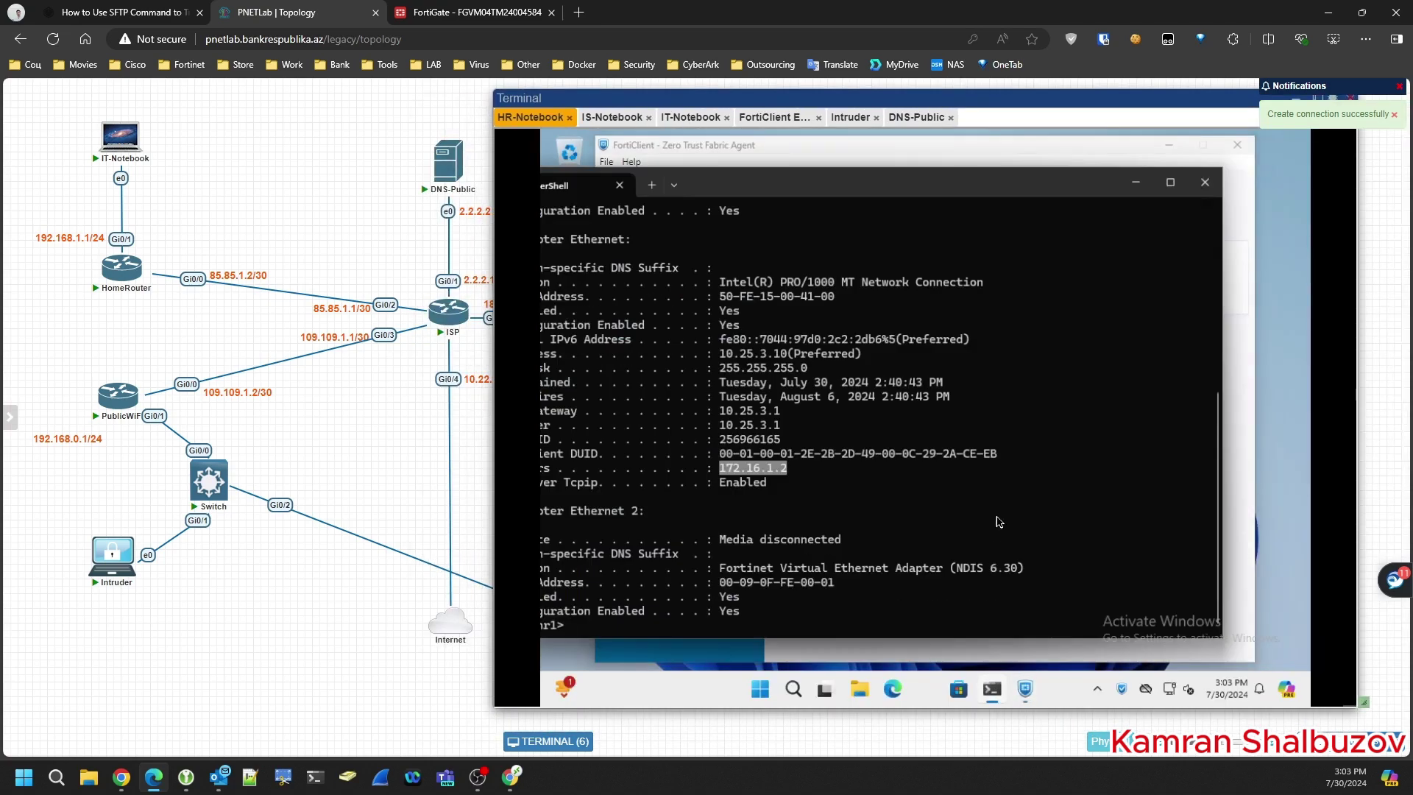
key("Return")
key("Return")
type("ipconfig /all")
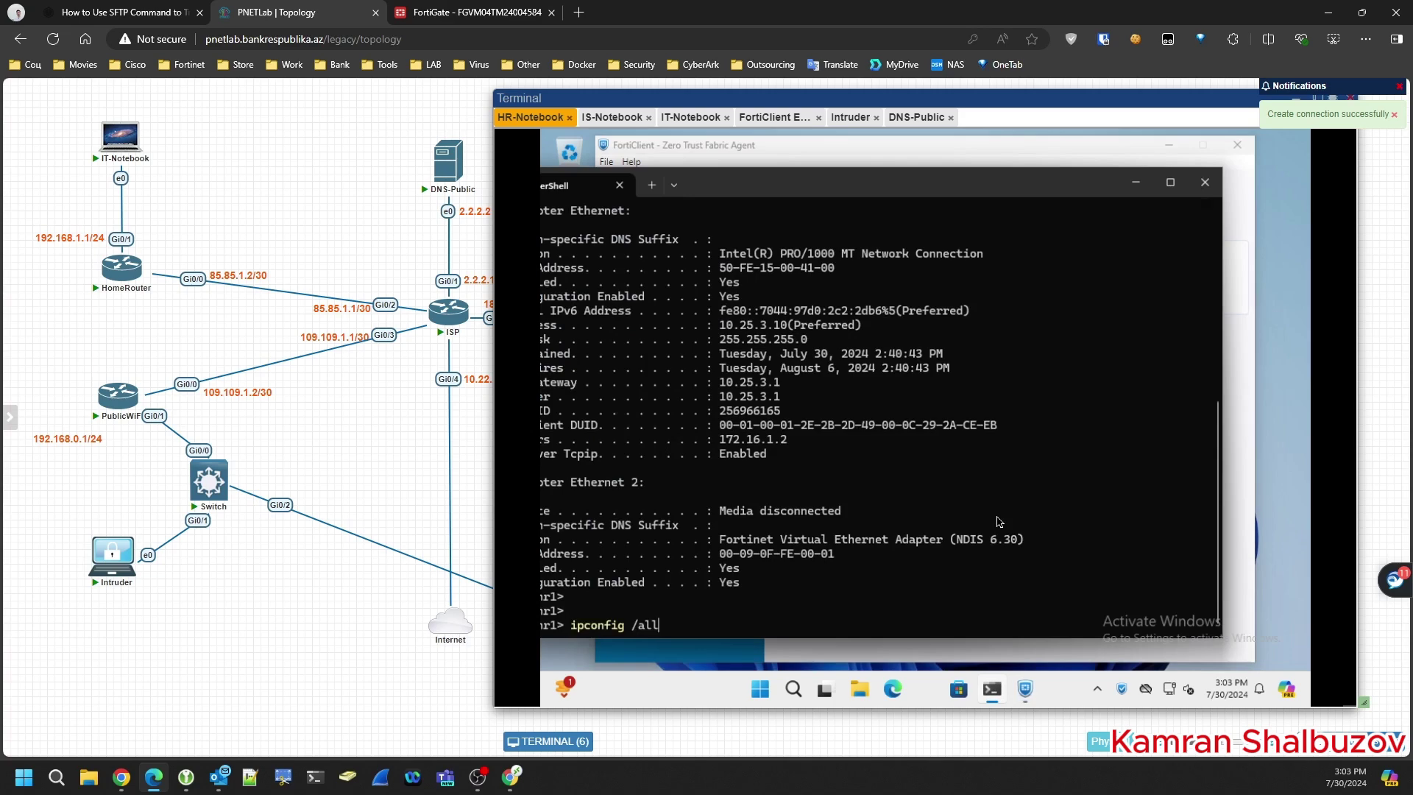
key("Return")
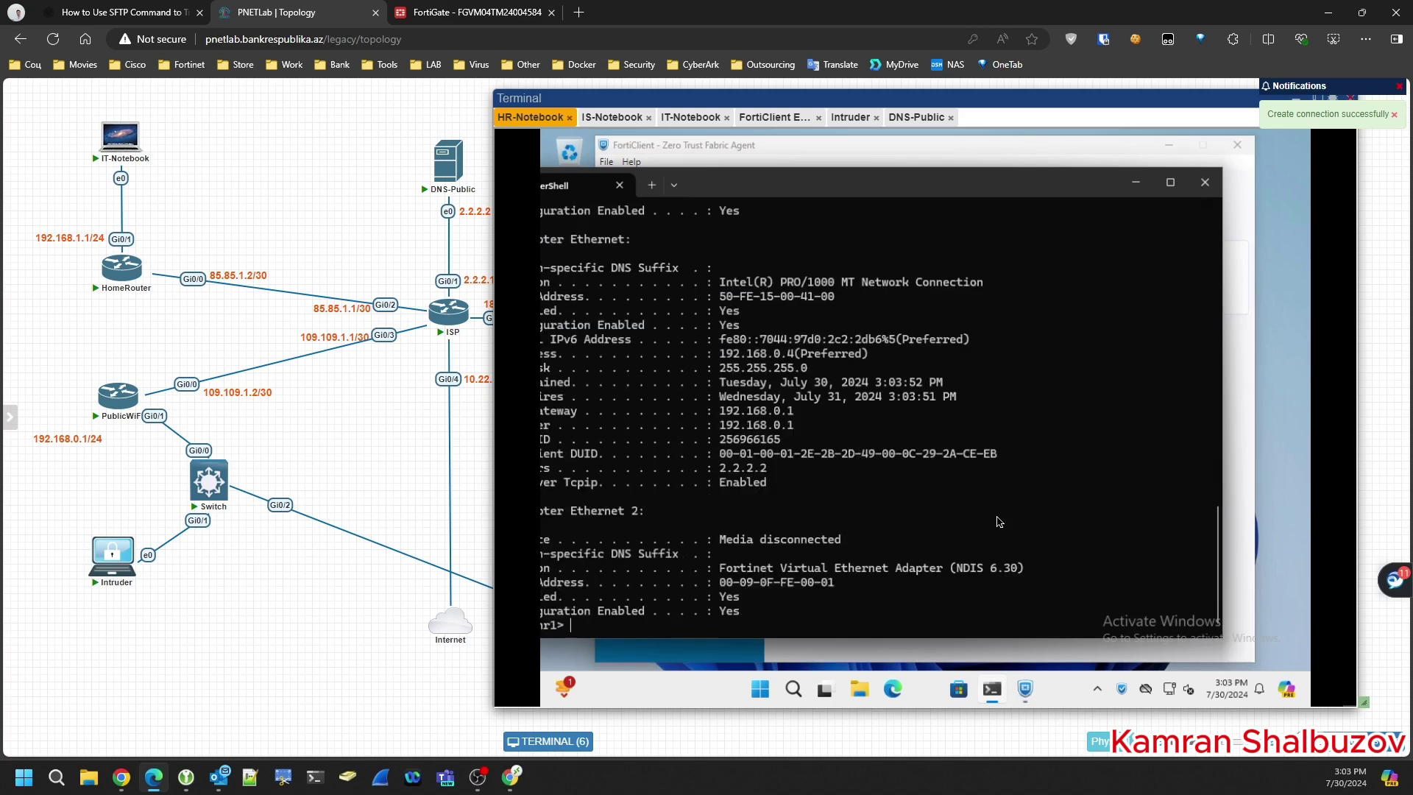
left_click_drag(756, 185, 828, 179)
left_click_drag(576, 464, 864, 471)
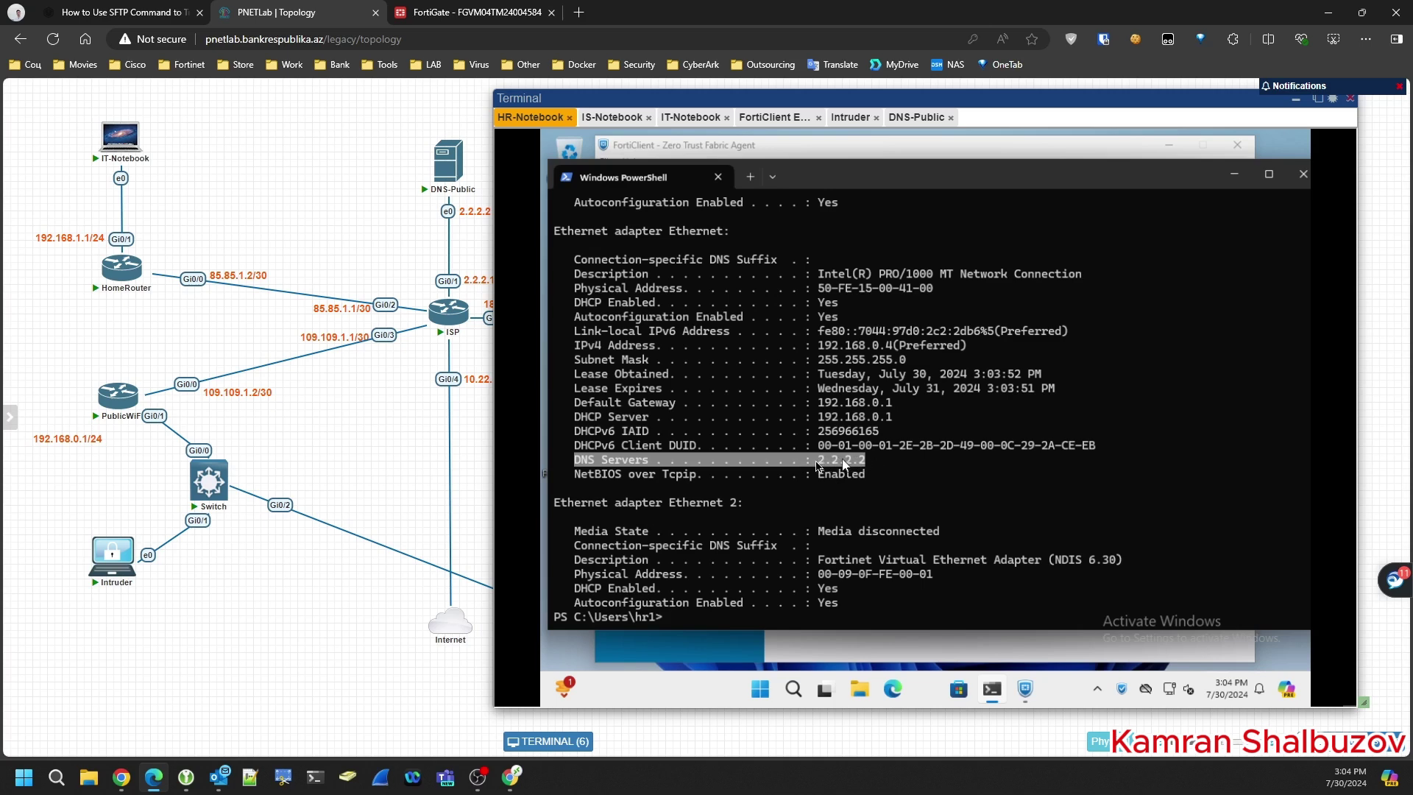
left_click(1025, 690)
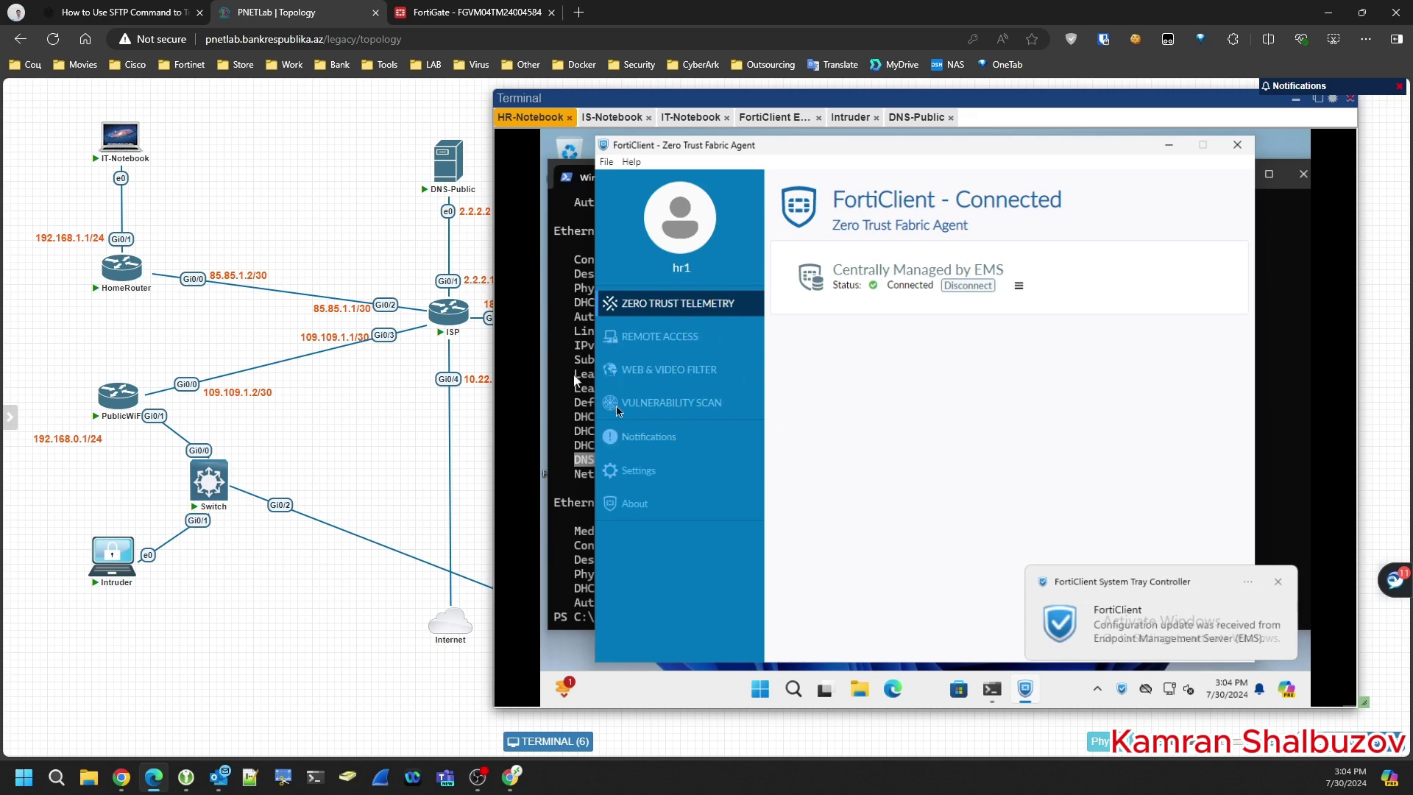
- Check the Web & Video Filter page shows Web Filter Enabled, then launch Microsoft Edge
left_click(675, 376)
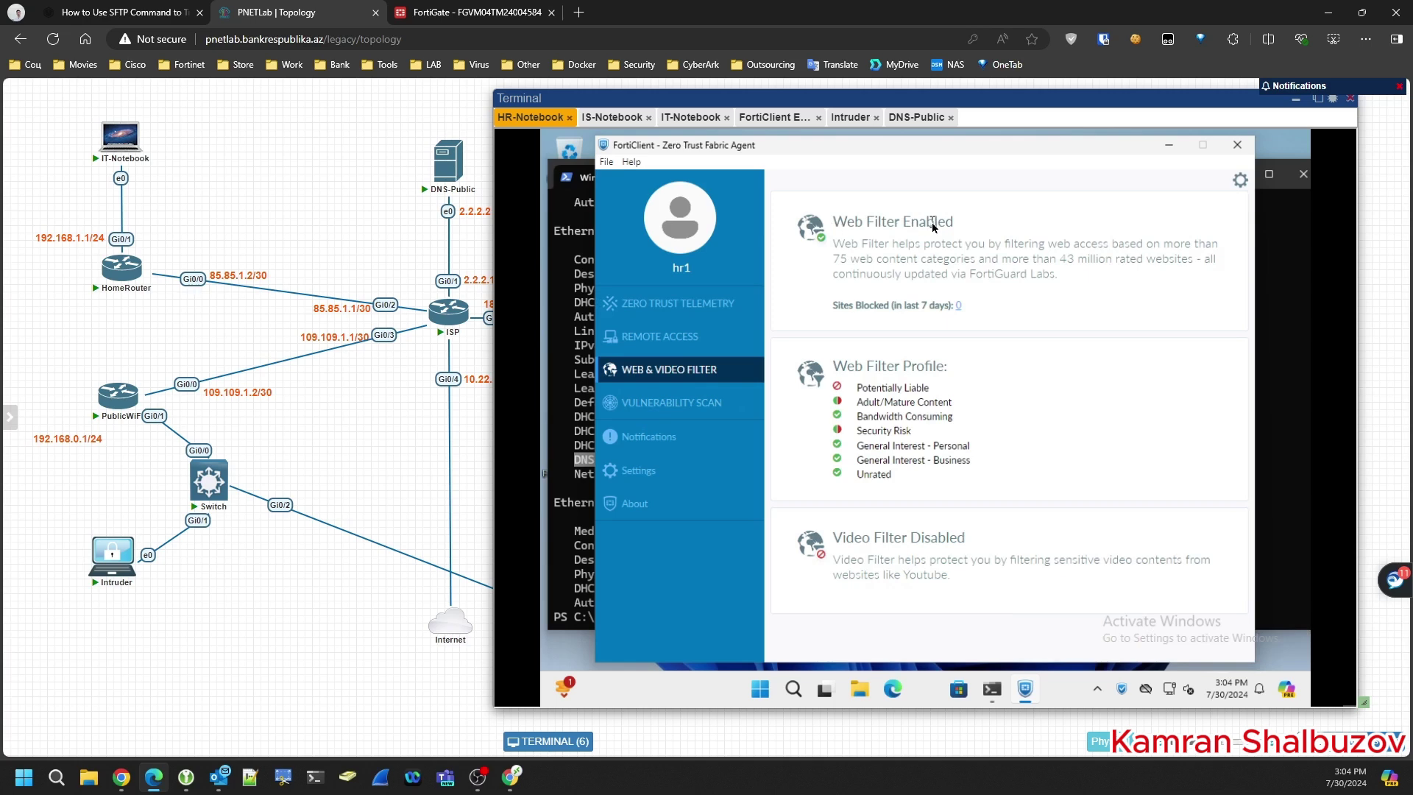
left_click(893, 692)
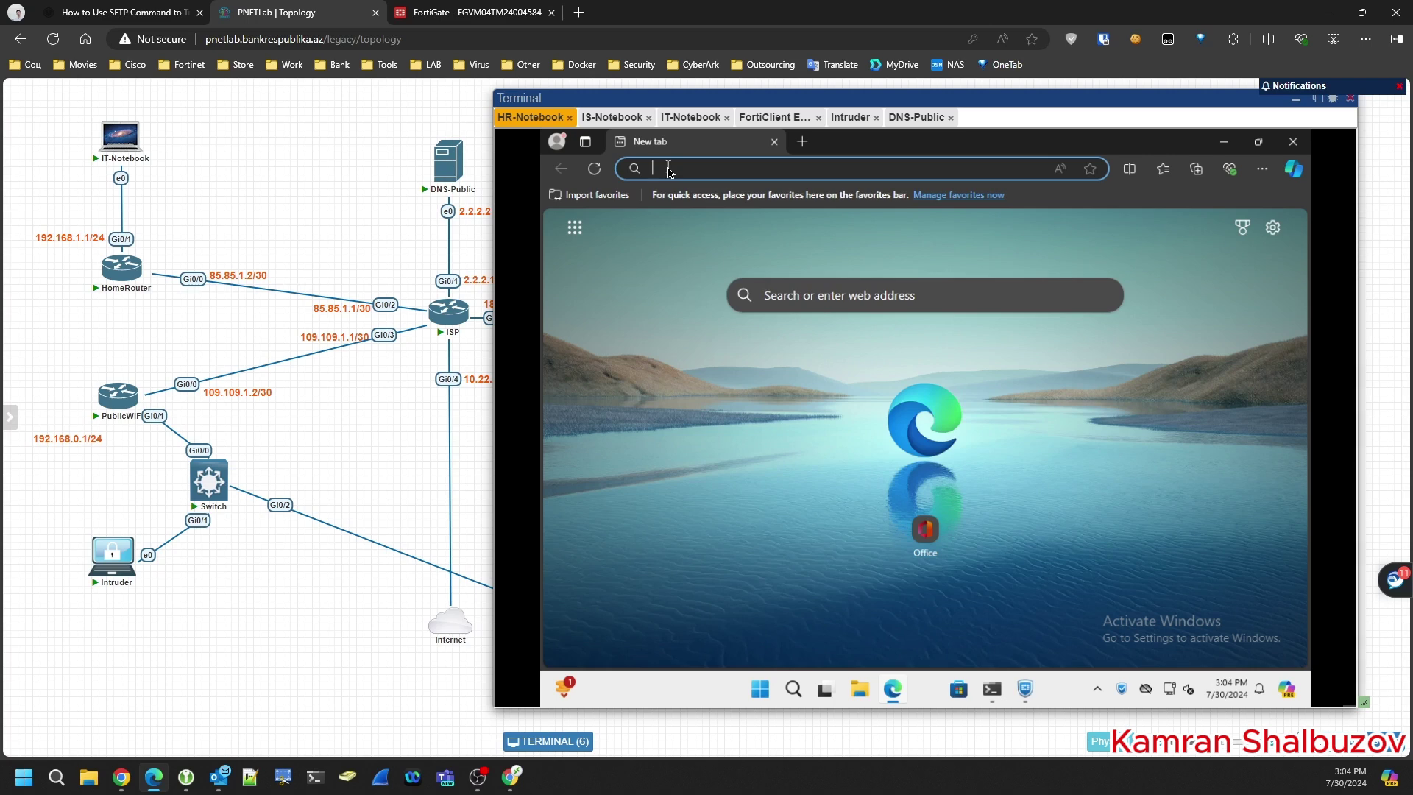
- Browse to day.az, dismiss the translation offer, and open the article about Cyprus's foreign minister
type("day.az")
key("Return")
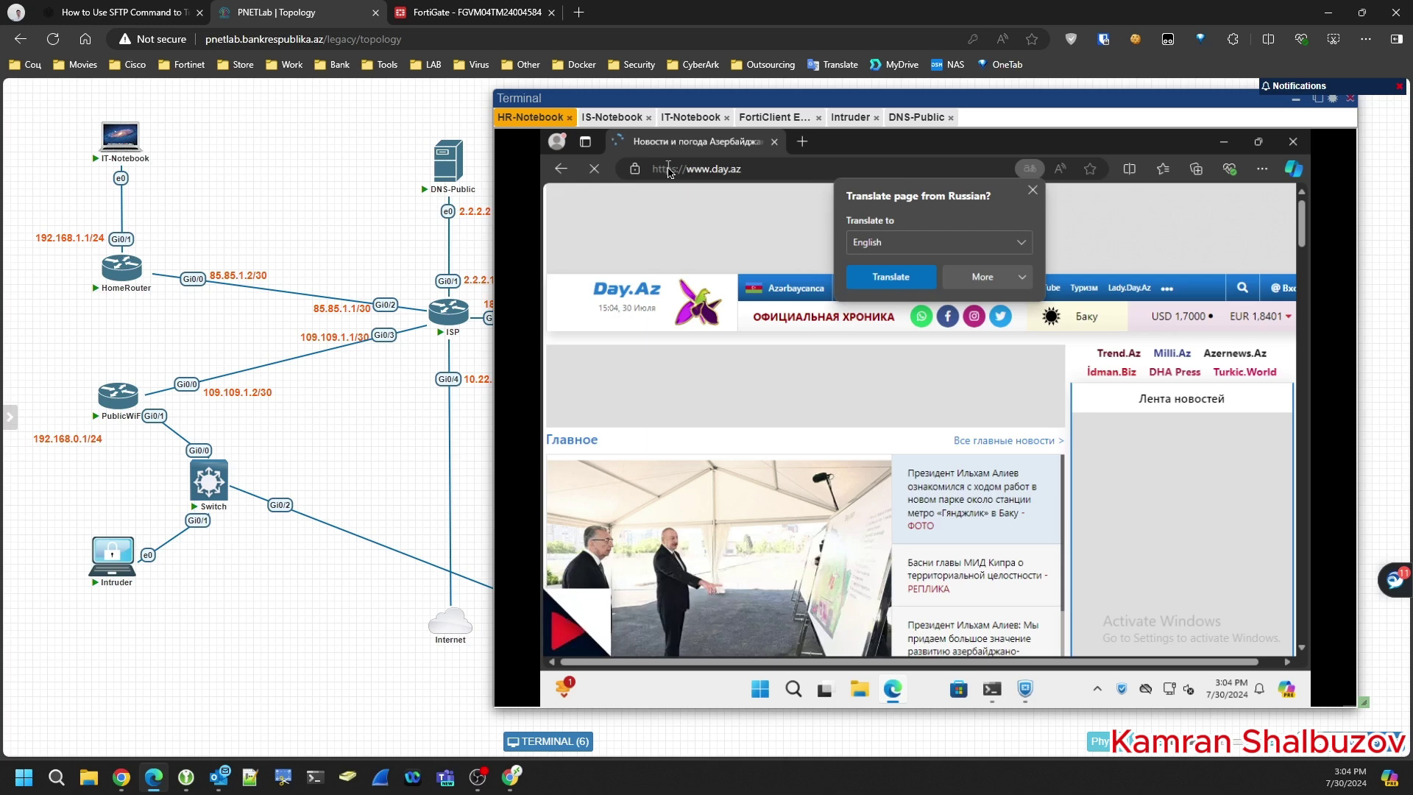
left_click(1034, 191)
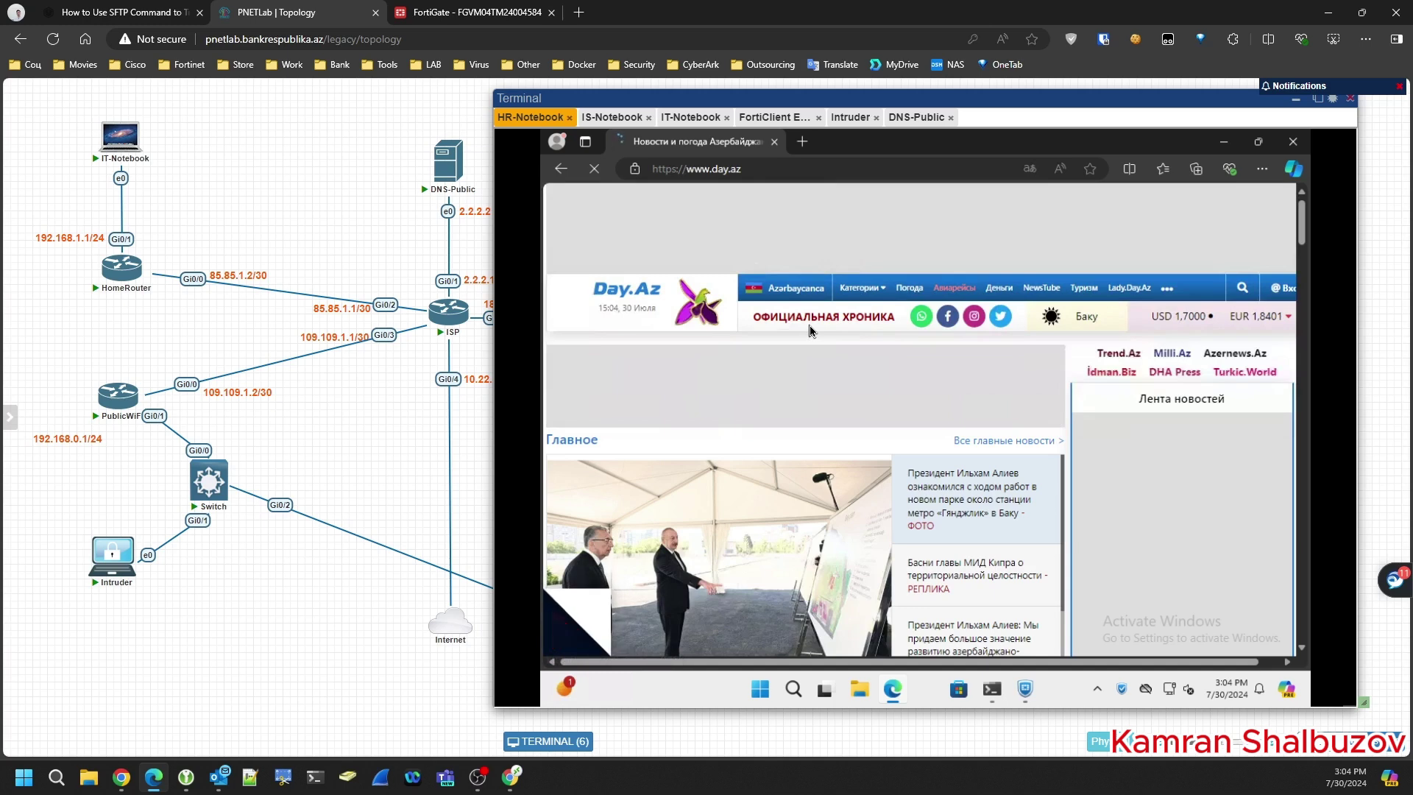
mouse_move(956, 579)
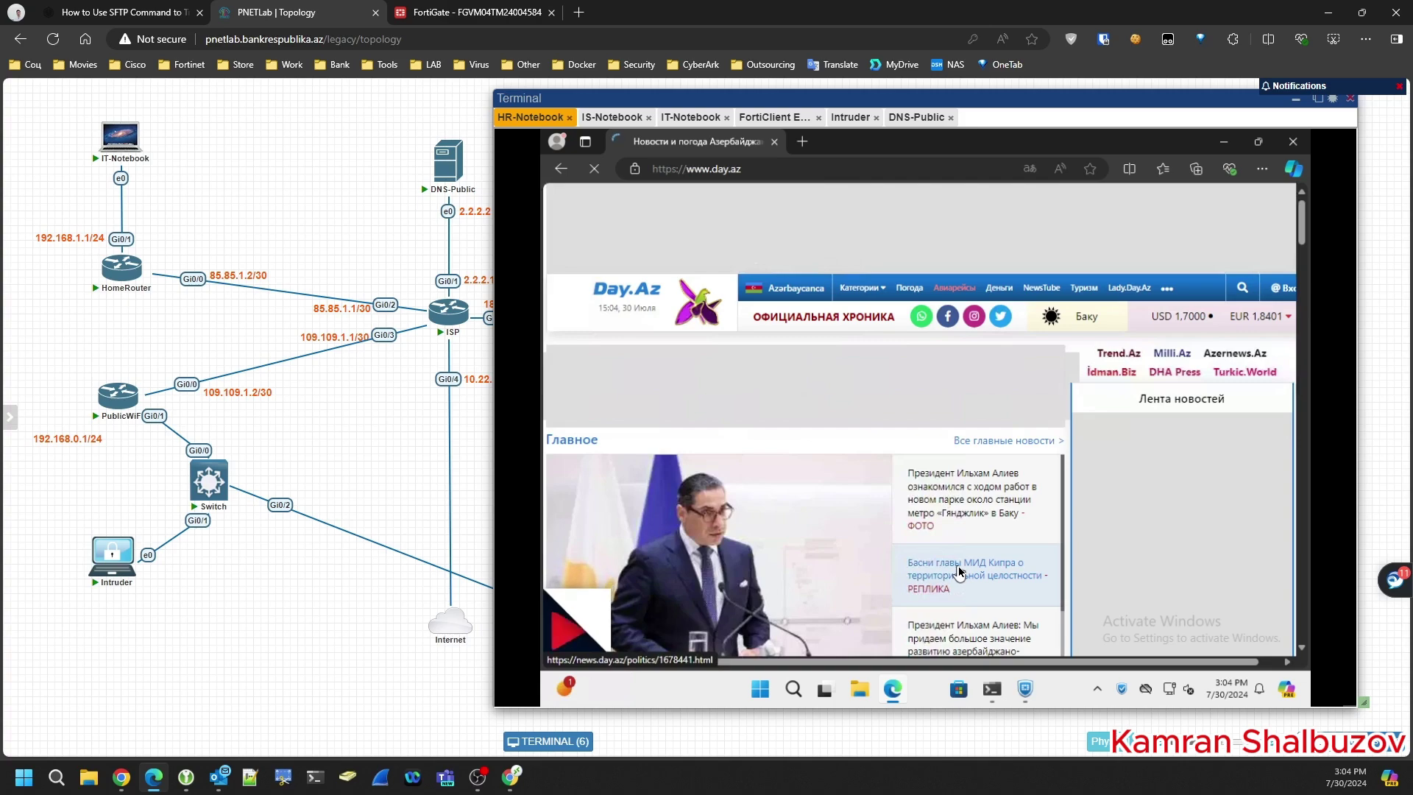
left_click(959, 571)
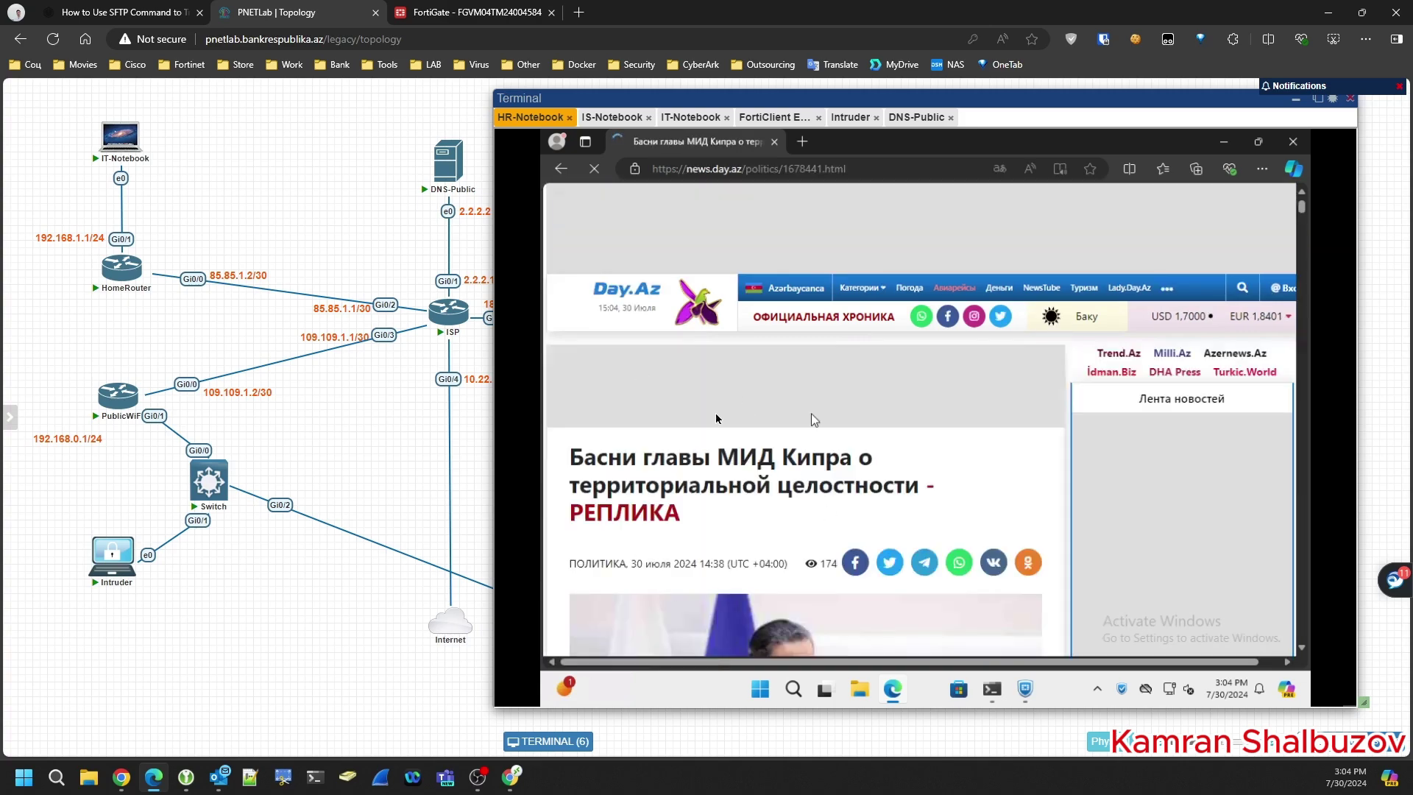
left_click(766, 119)
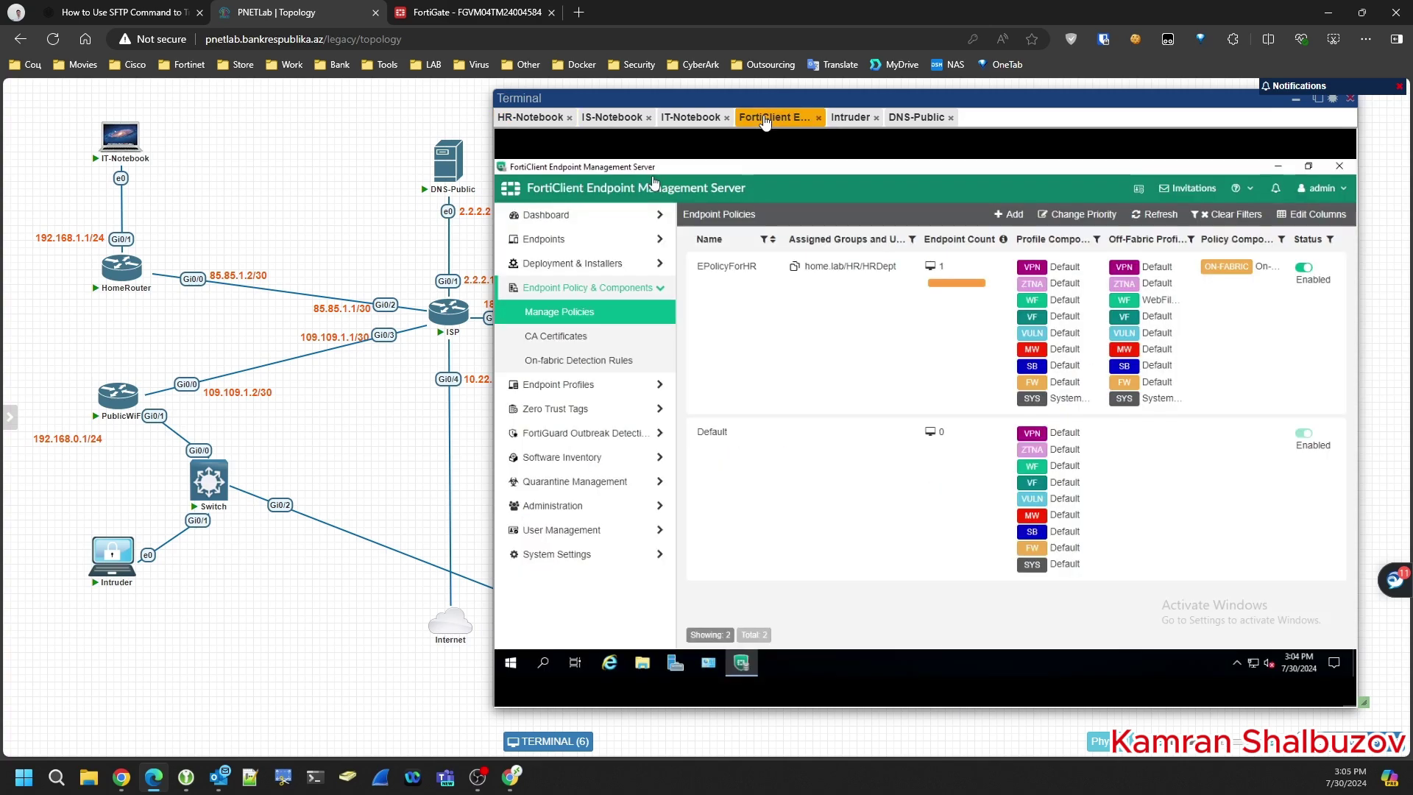
- Open the WebFilterForHR web filter profile for editing and scroll to its exclusion list
left_click(544, 387)
left_click(563, 387)
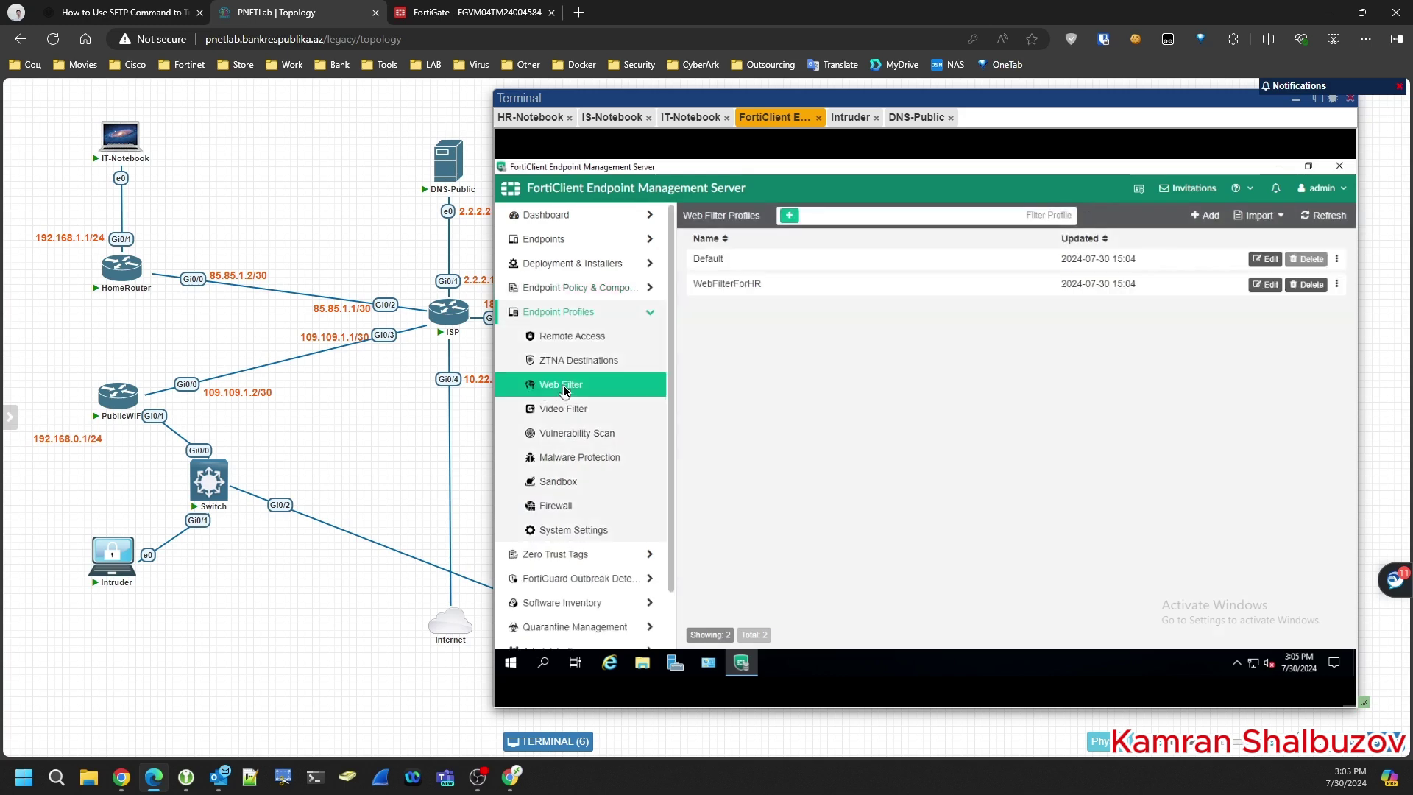
left_click(843, 288)
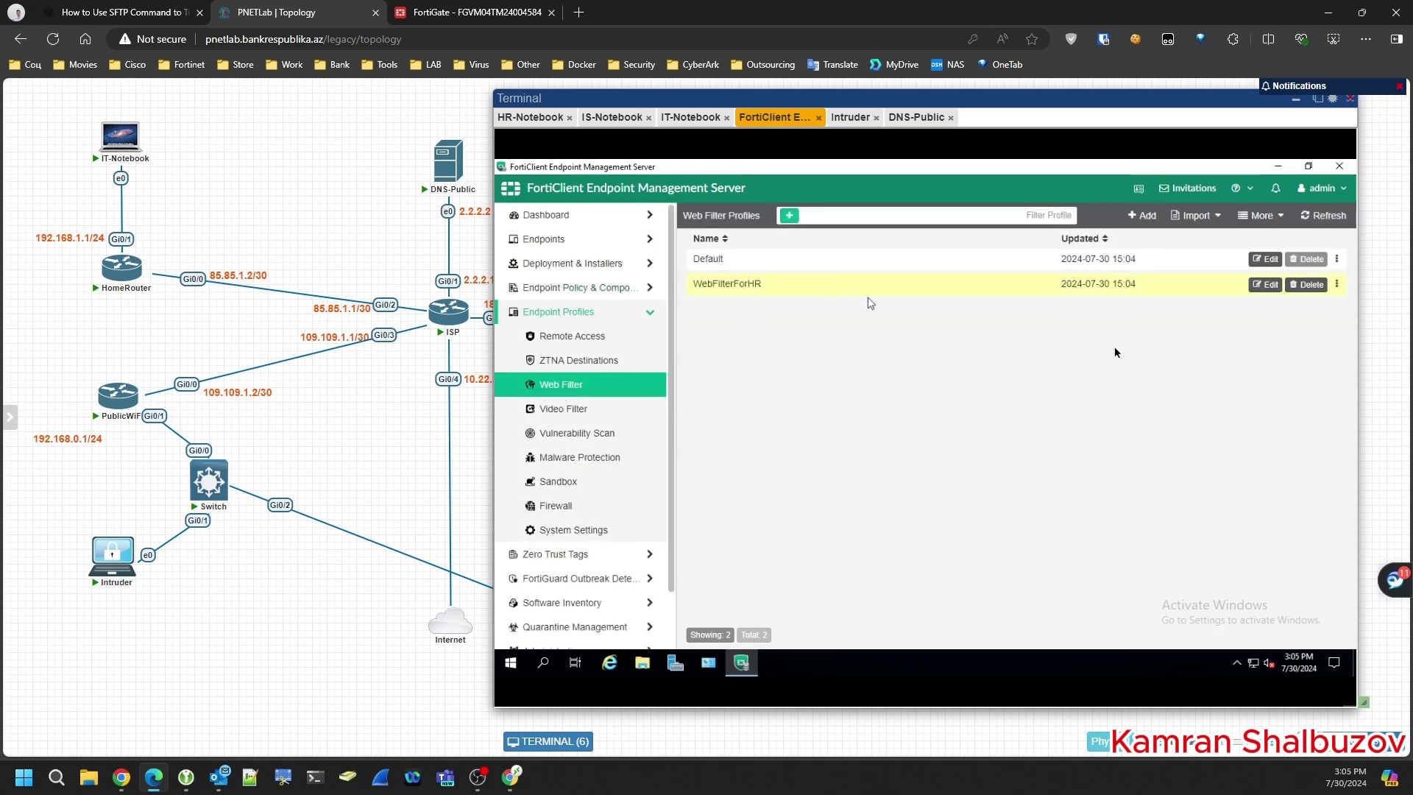
left_click(1255, 286)
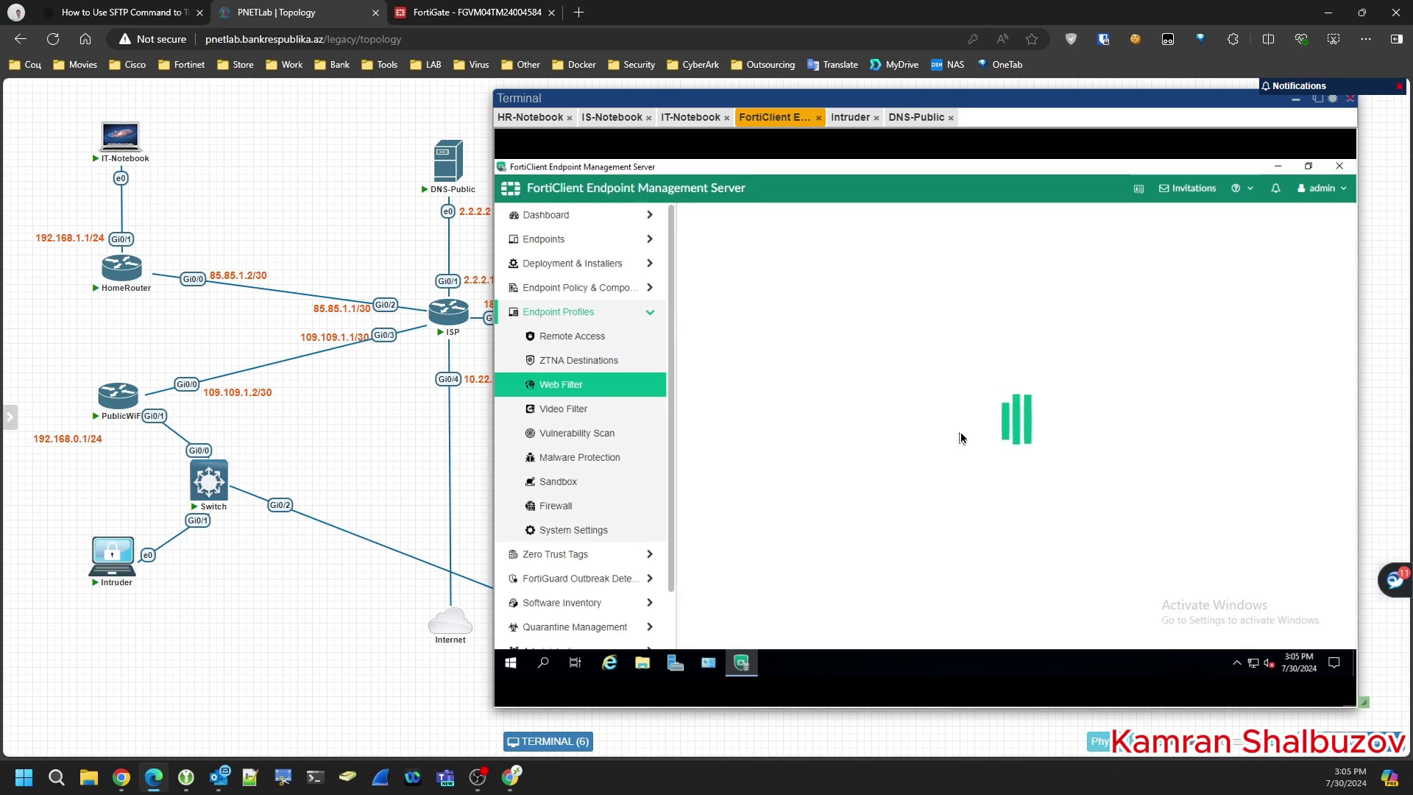
scroll(977, 464, "down", 7)
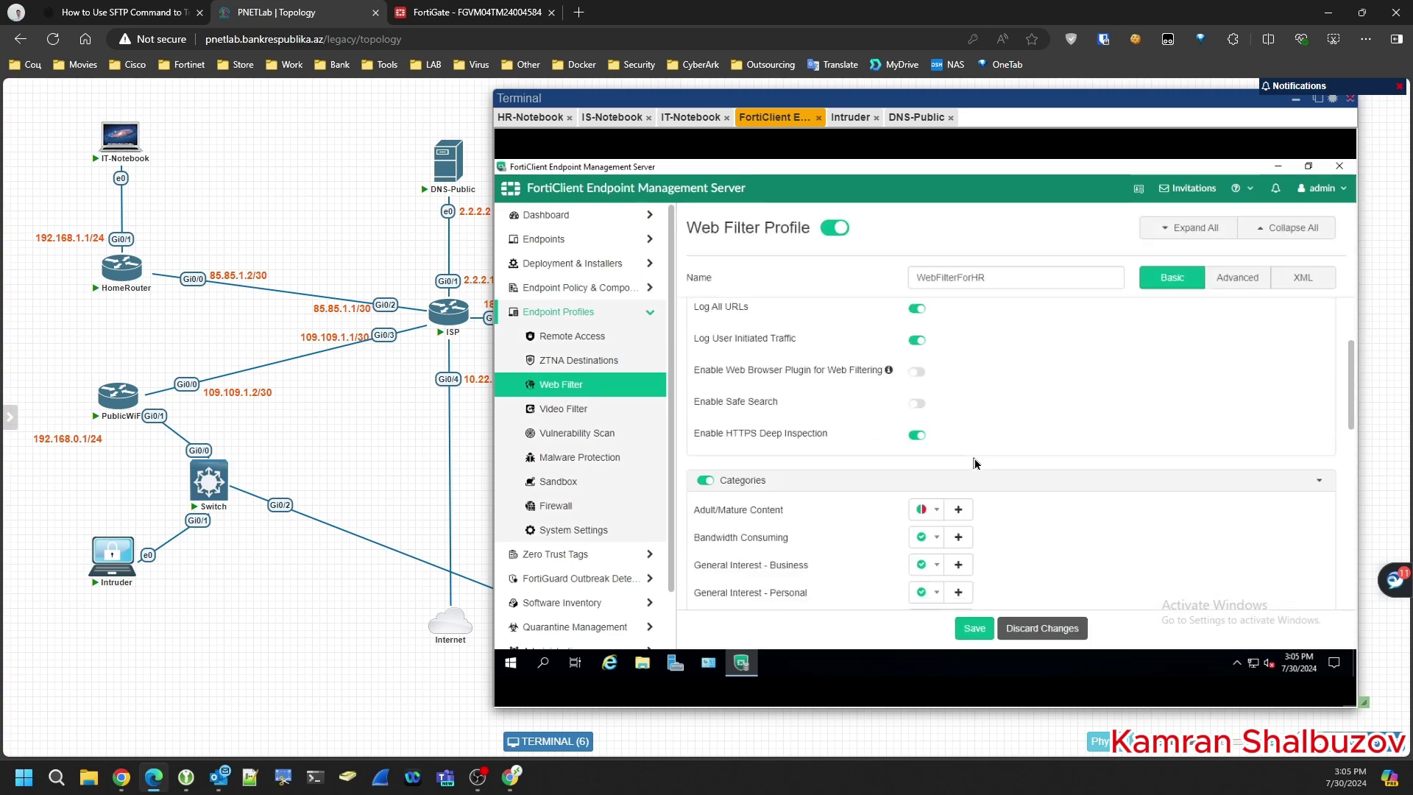
scroll(976, 463, "down", 3)
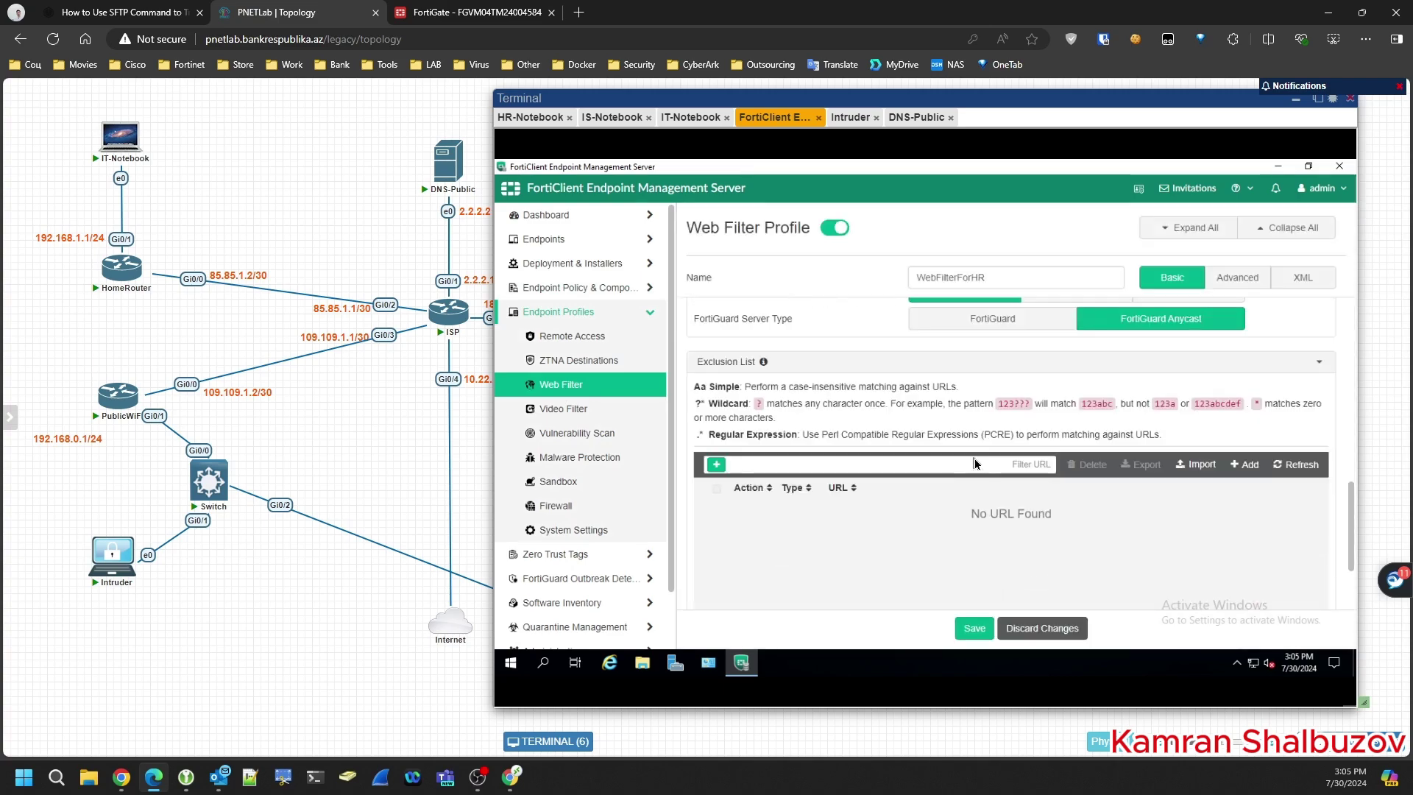
left_click(720, 465)
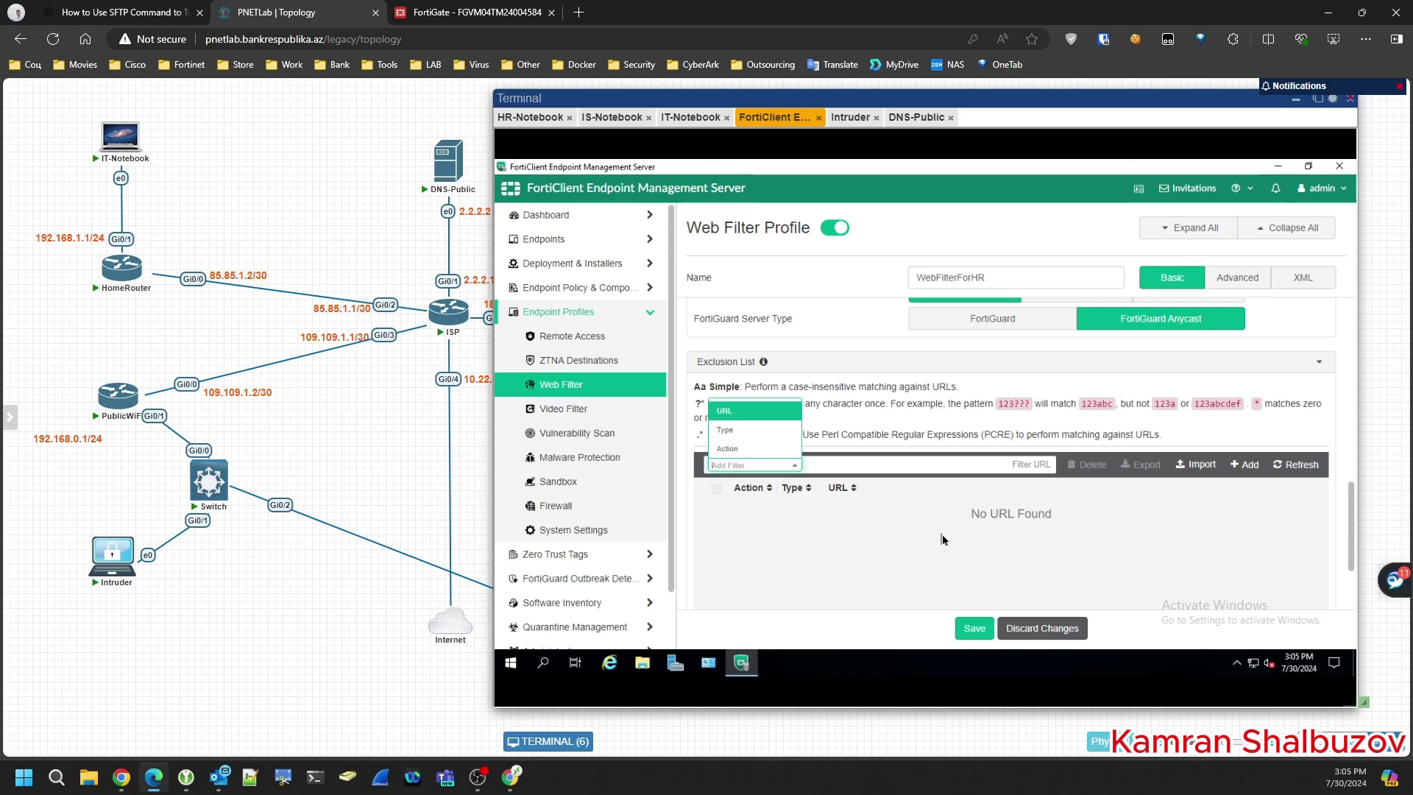
left_click(846, 510)
left_click(1244, 465)
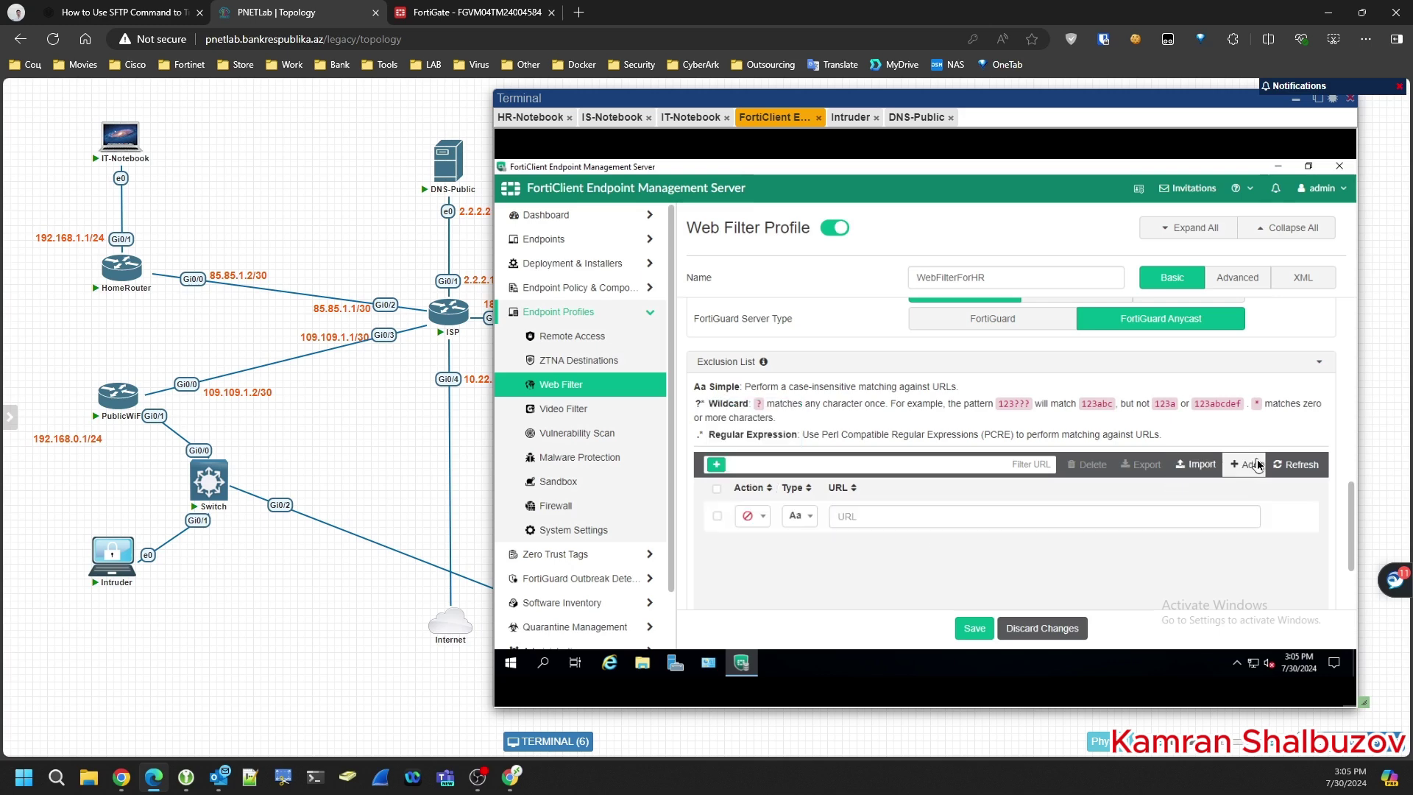
left_click(858, 518)
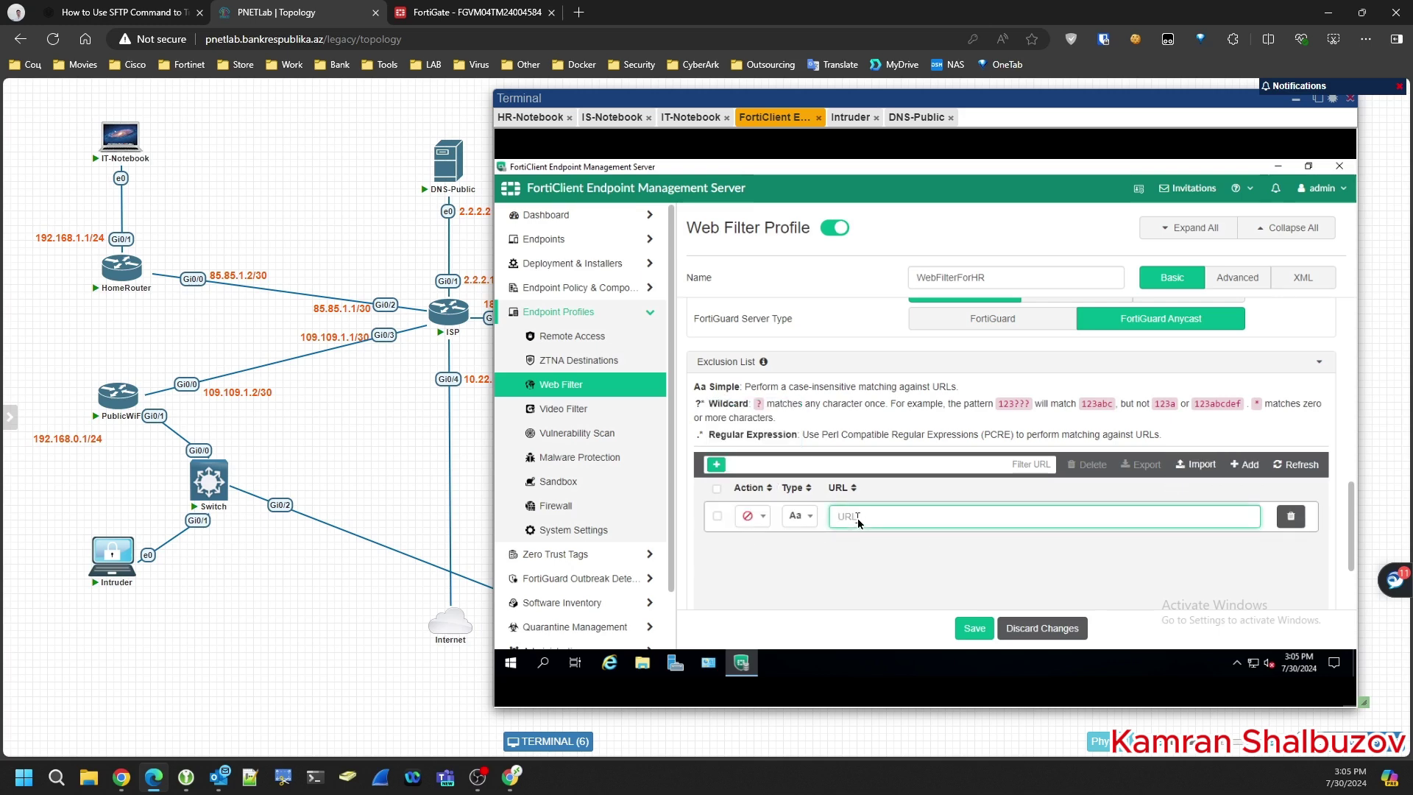
type("www.day.az/*")
left_click(800, 517)
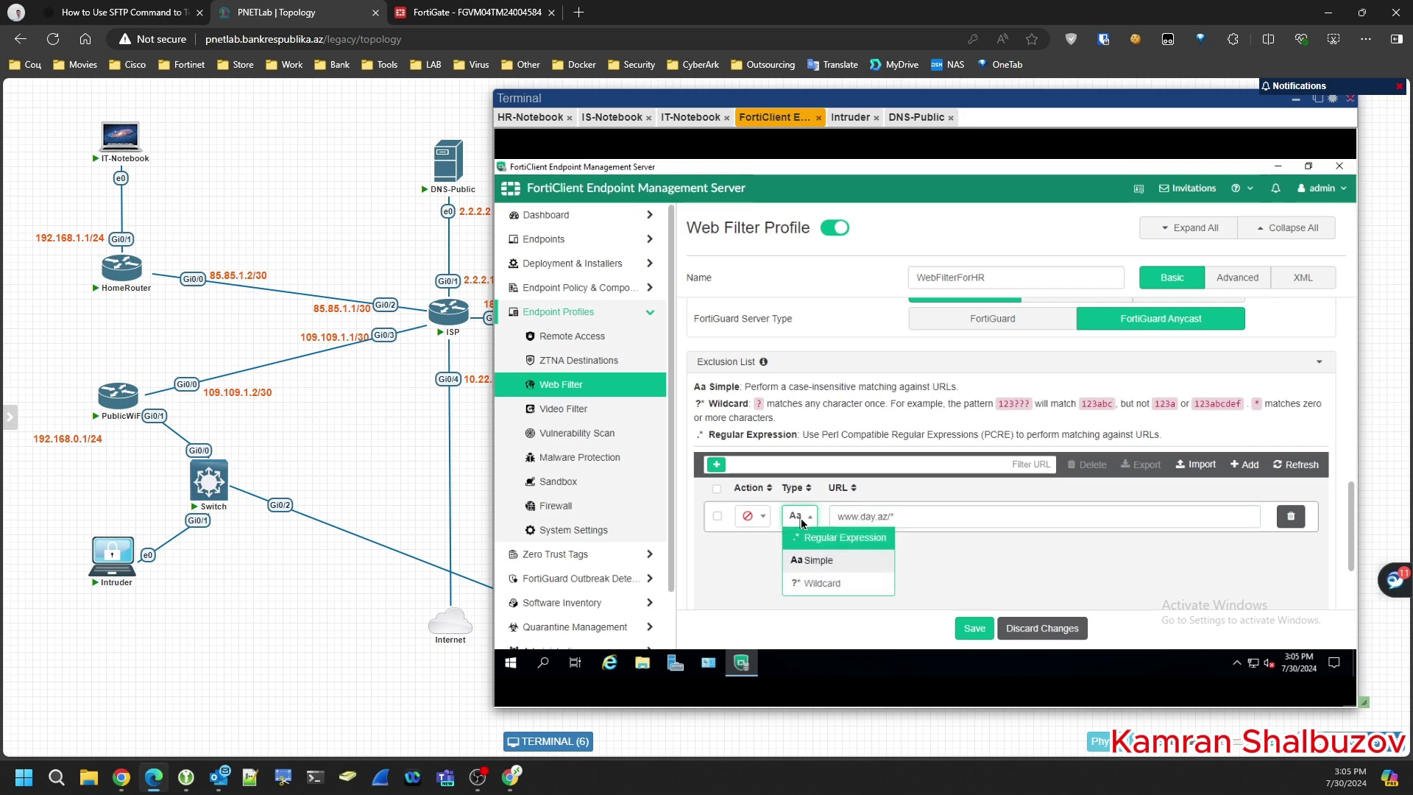
left_click(818, 585)
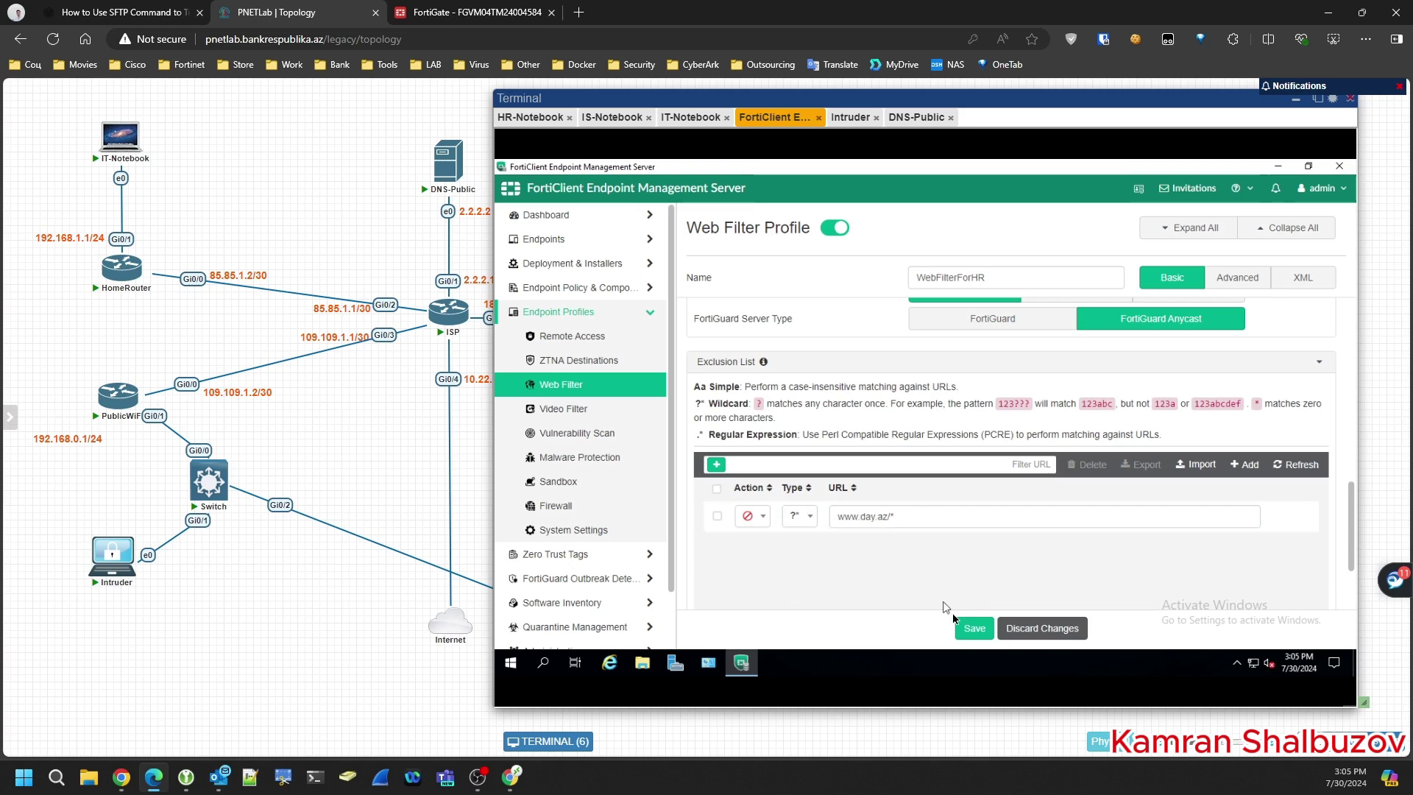
left_click(973, 629)
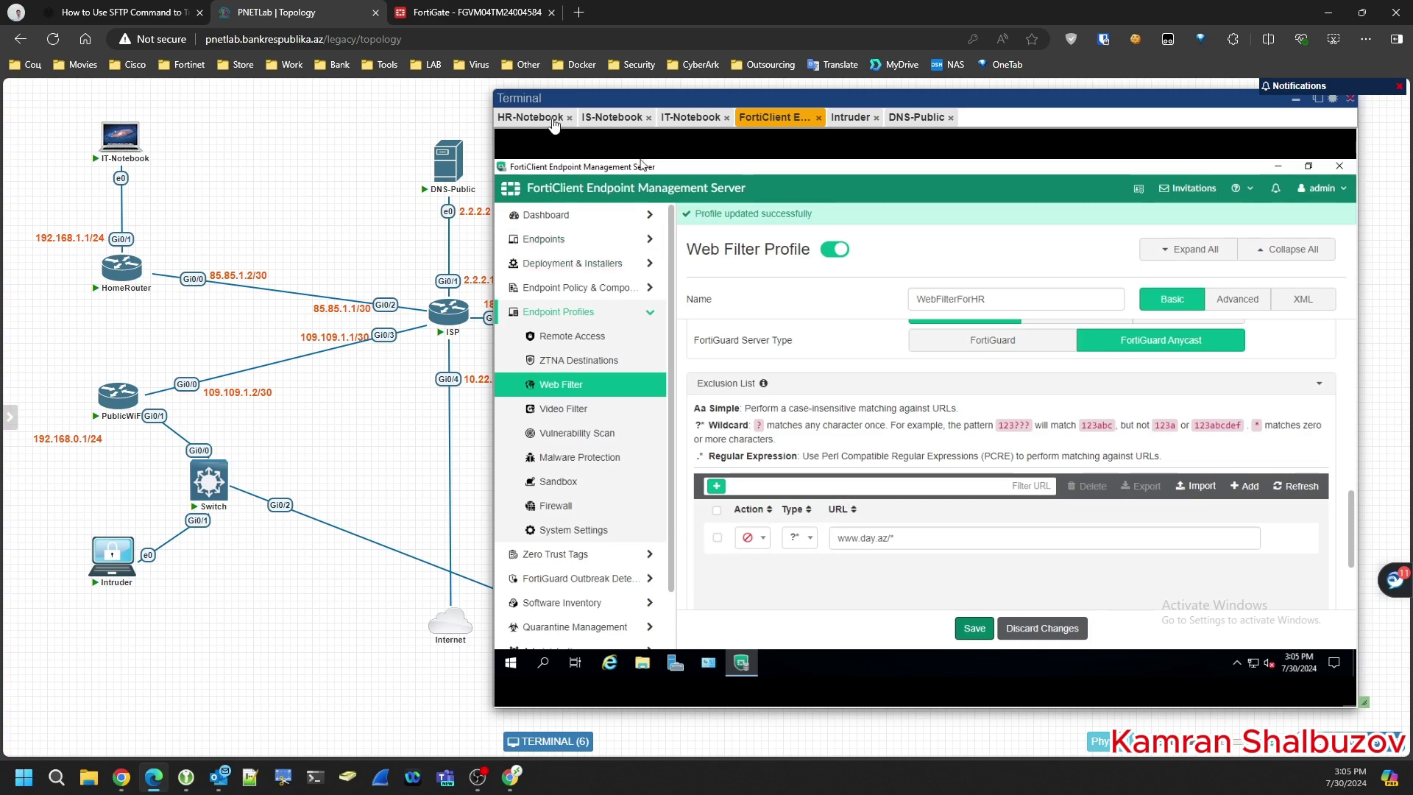
- On the HR notebook, show FortiClient's Zero Trust Telemetry EMS details: ems.home.lab, Not reachable
left_click(531, 118)
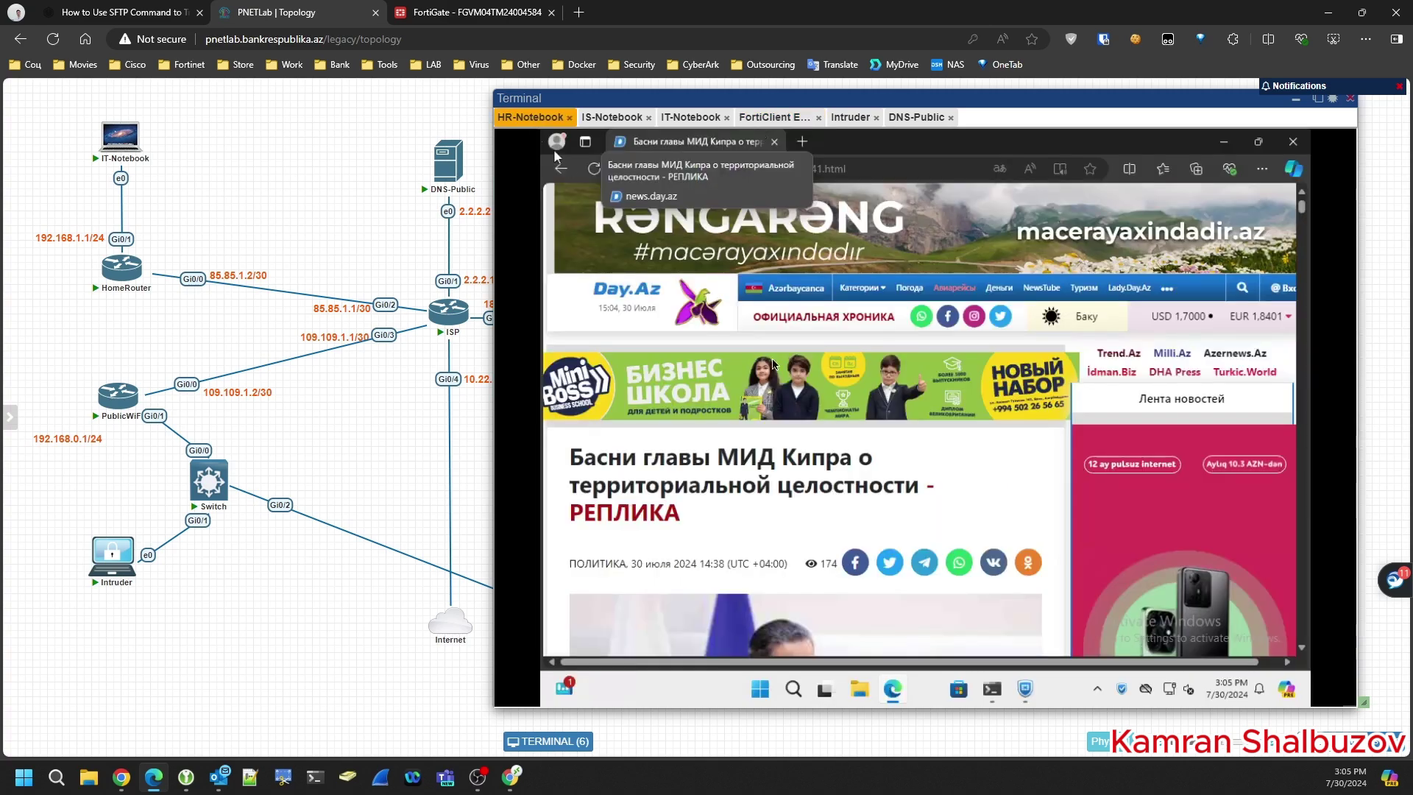
left_click(1023, 692)
left_click(652, 304)
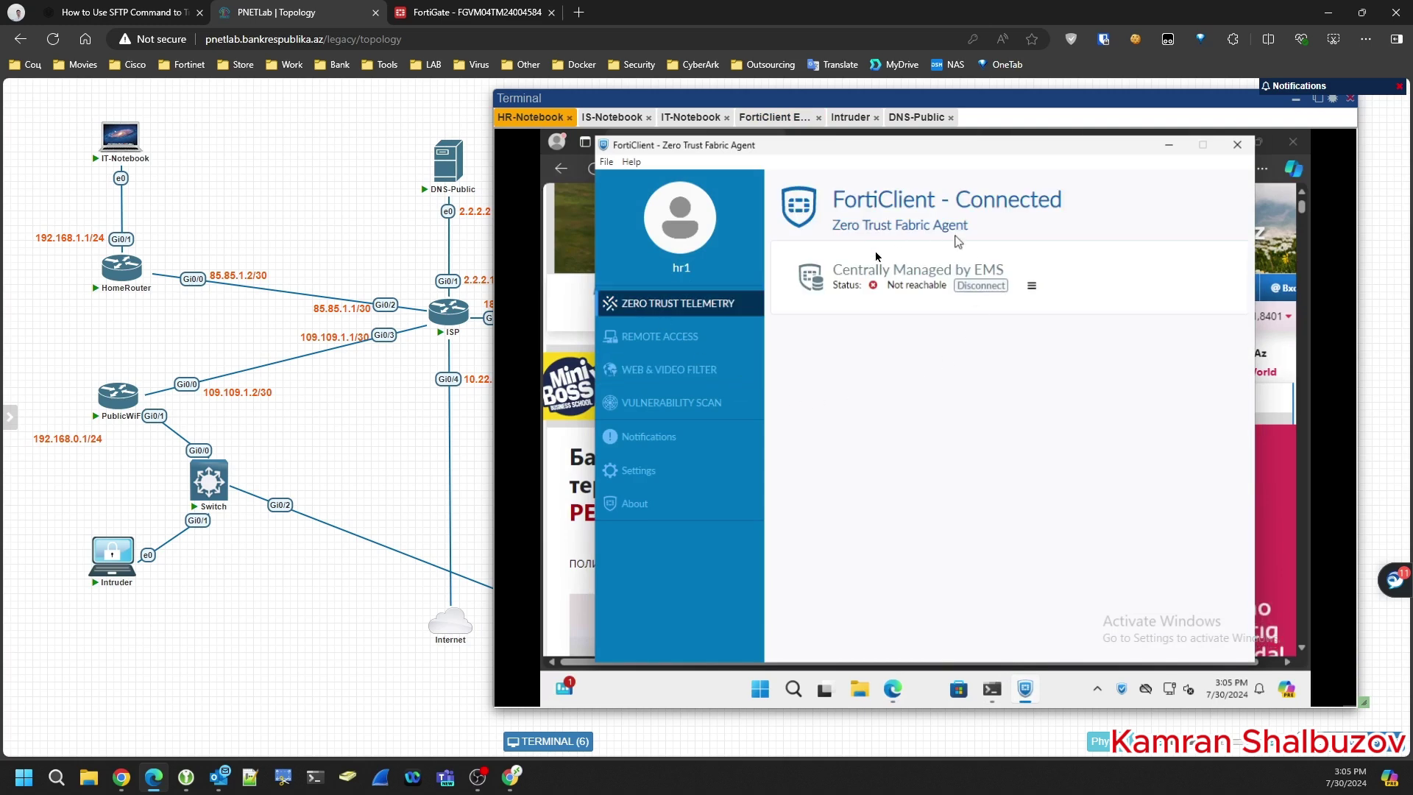
left_click(1031, 288)
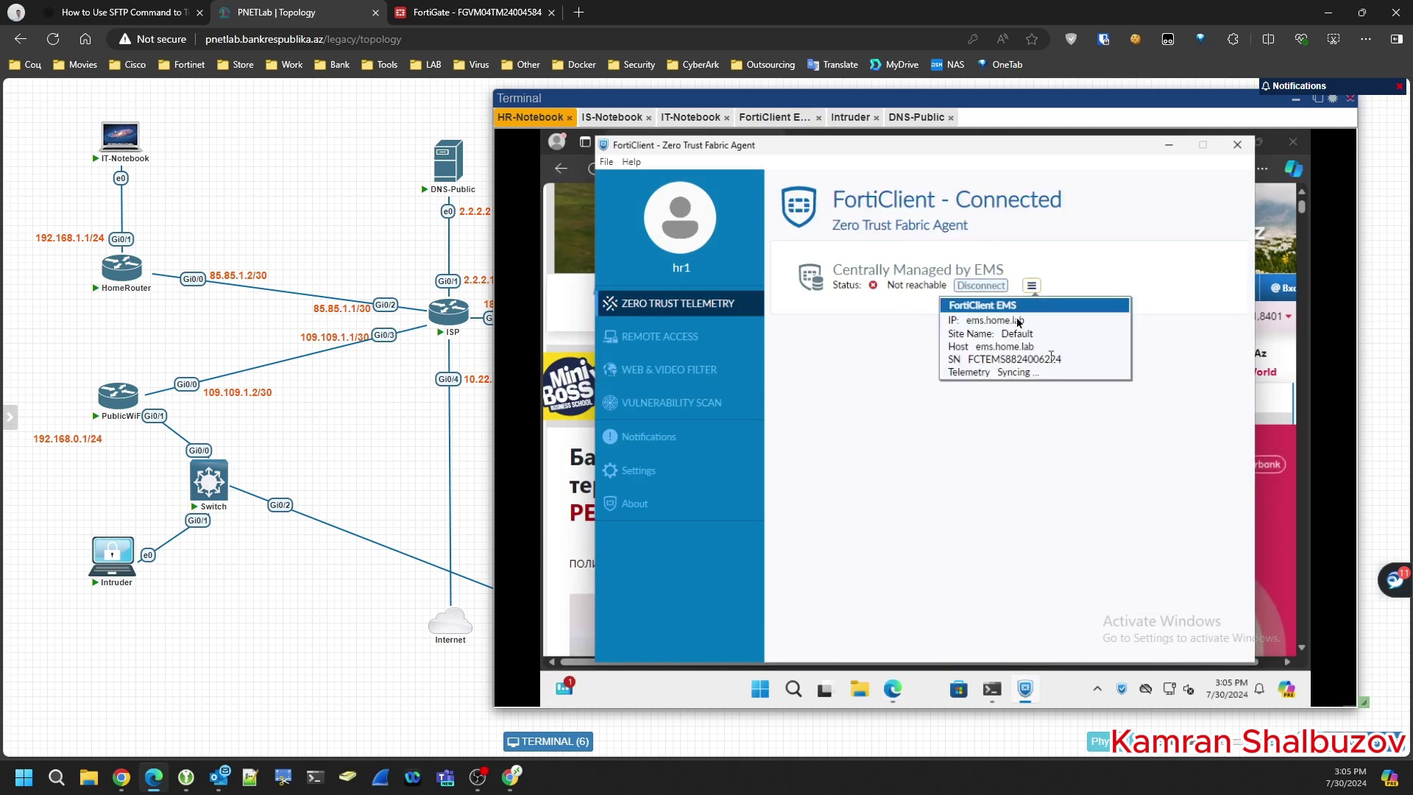
left_click(456, 7)
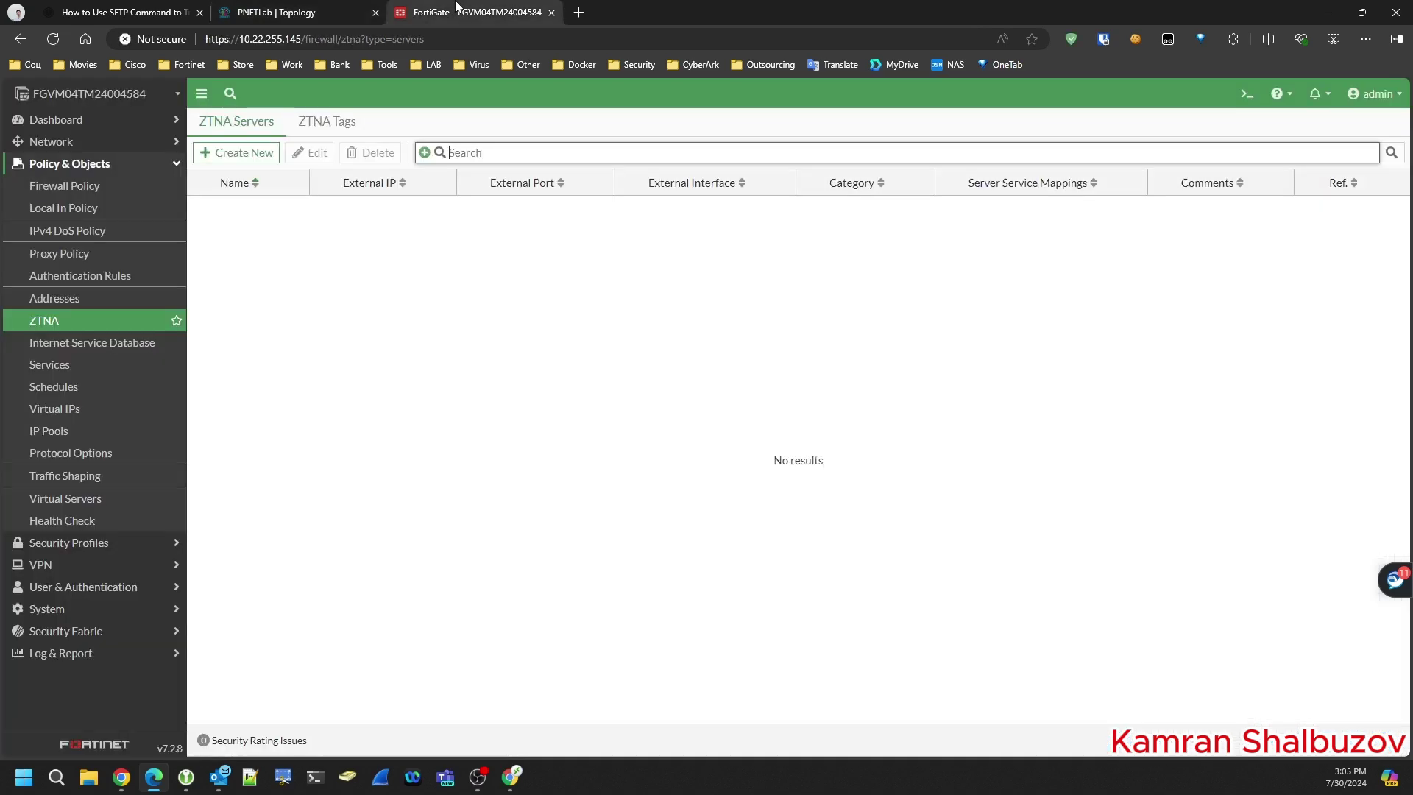
- Look up the Internet port1 public address 185.16.26.2 in the FortiGate interfaces list
left_click(55, 141)
left_click(58, 170)
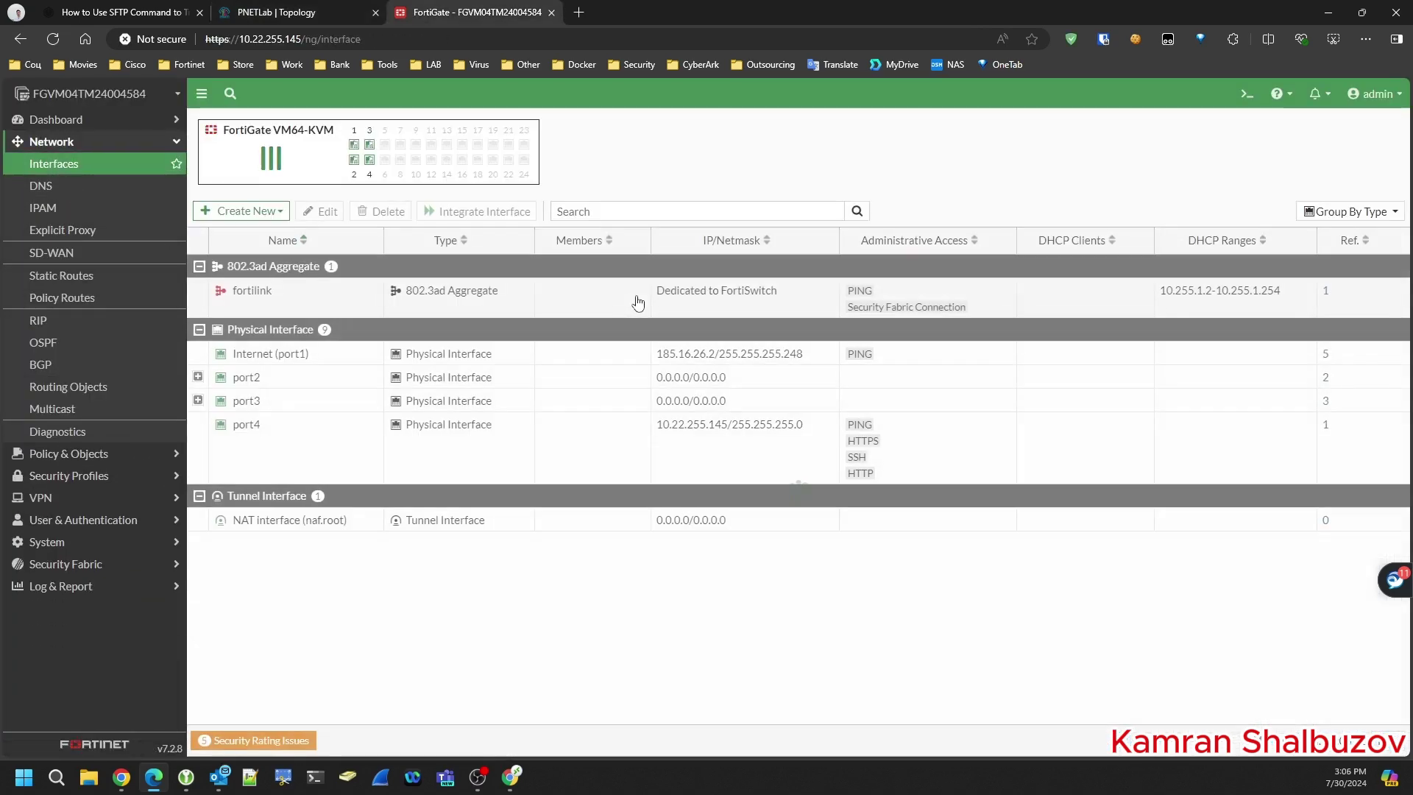
left_click(198, 377)
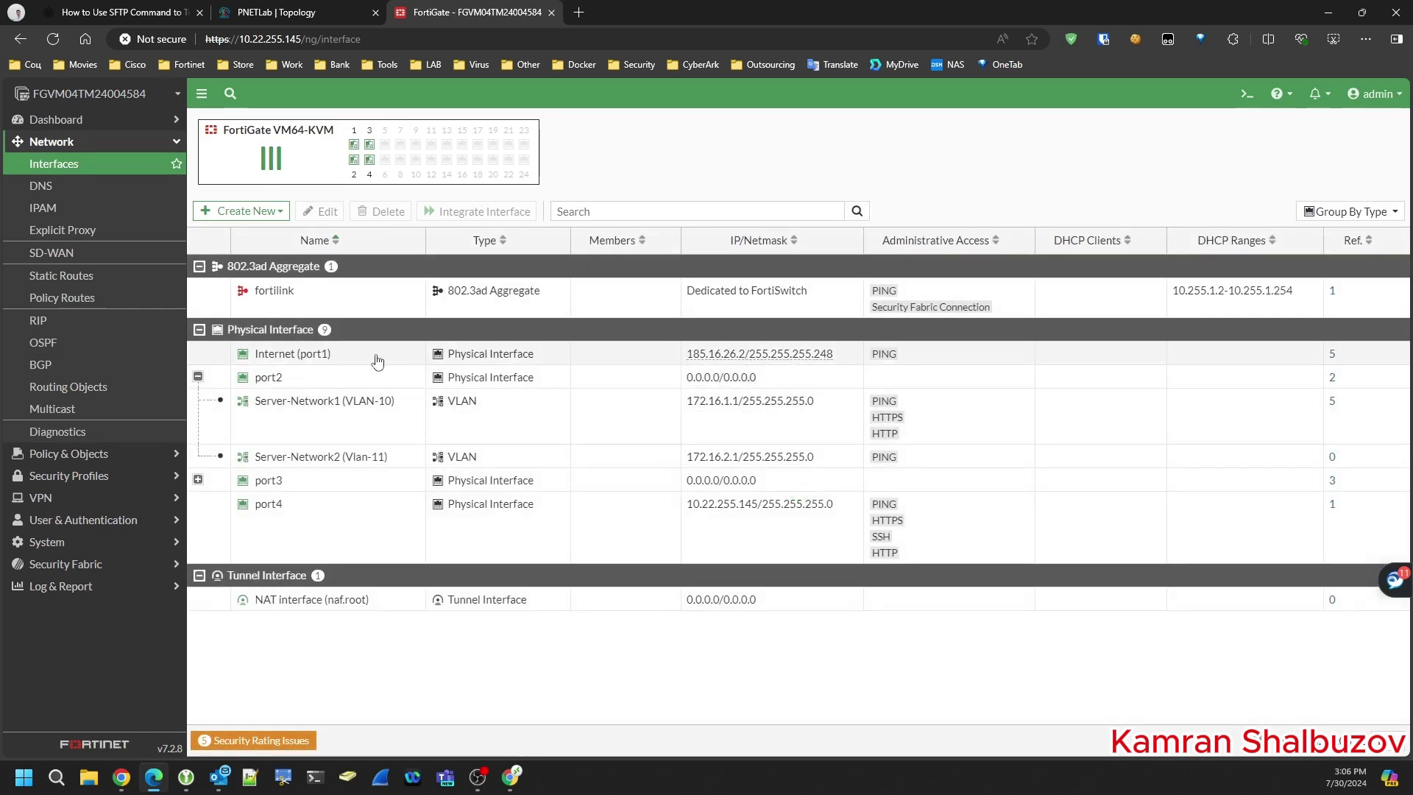
left_click_drag(691, 359, 747, 363)
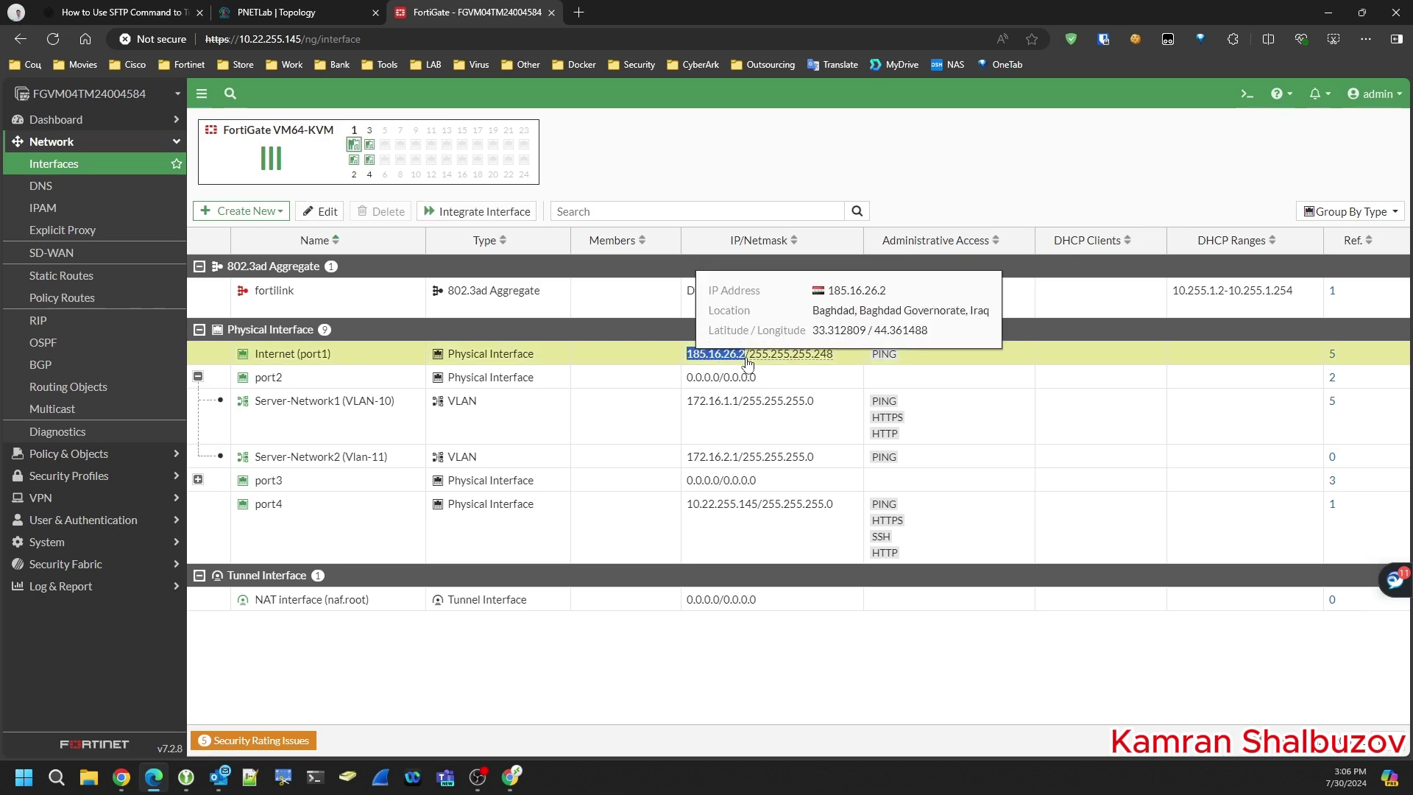
- Start a new virtual IP named EMS-TCP-80 under Policy & Objects > Virtual IPs
left_click(82, 454)
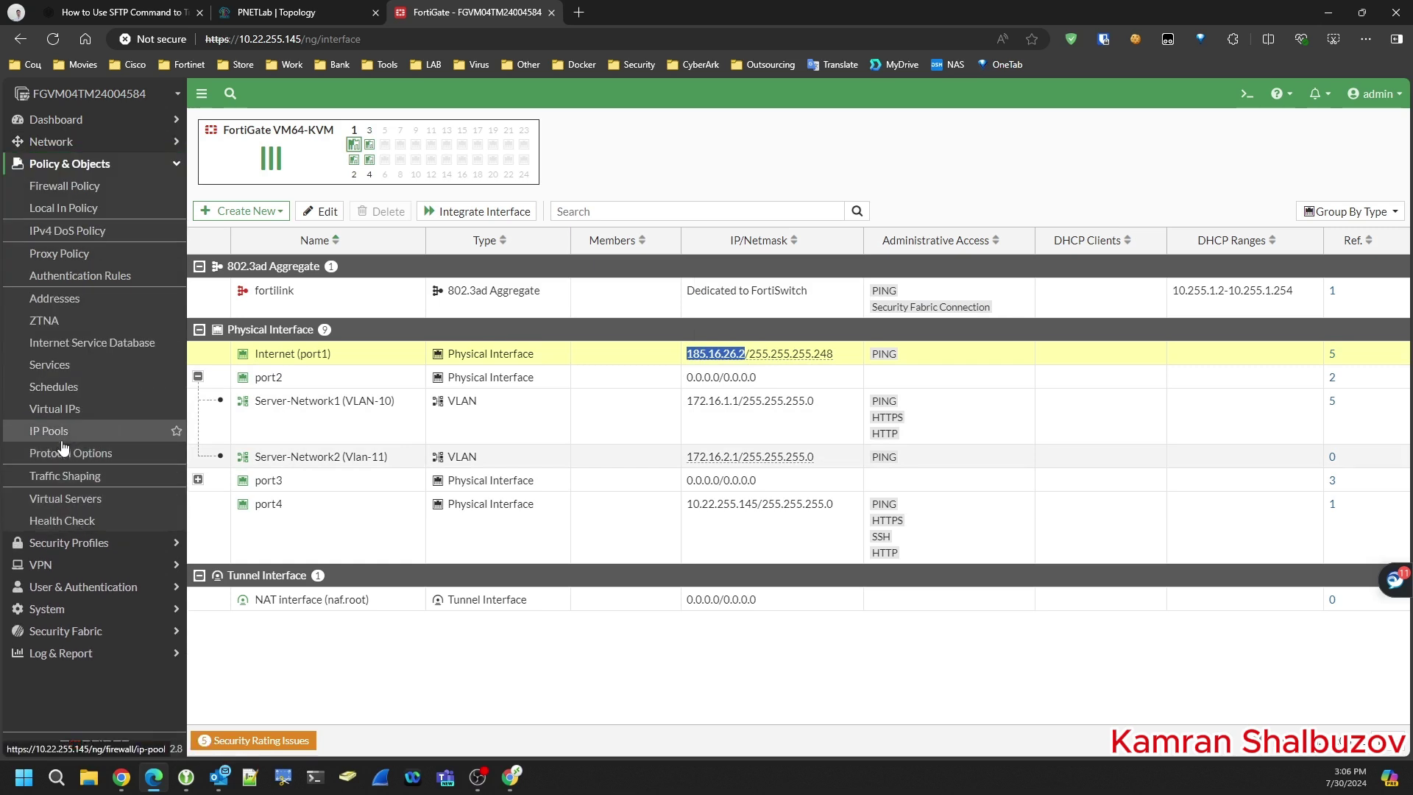
left_click(55, 409)
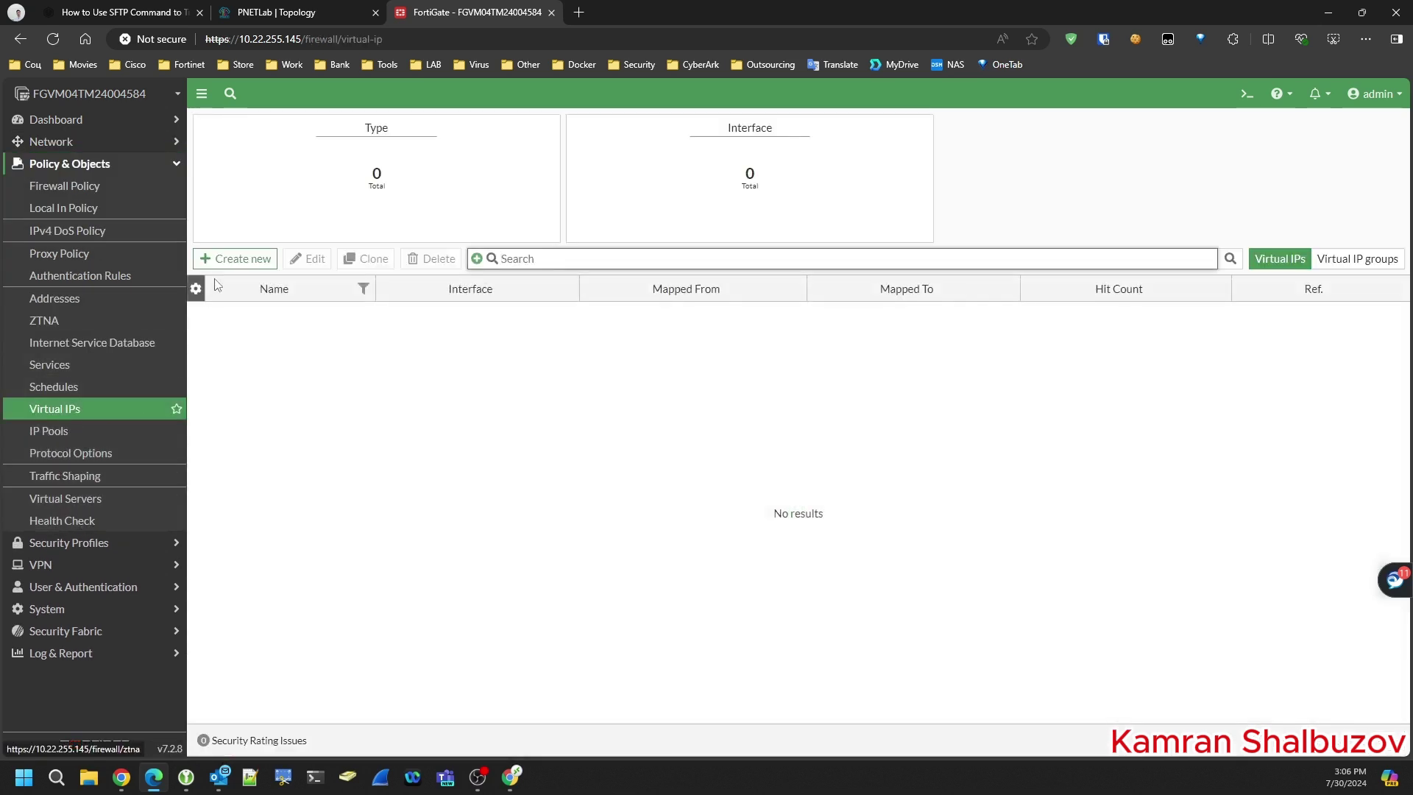
left_click(224, 259)
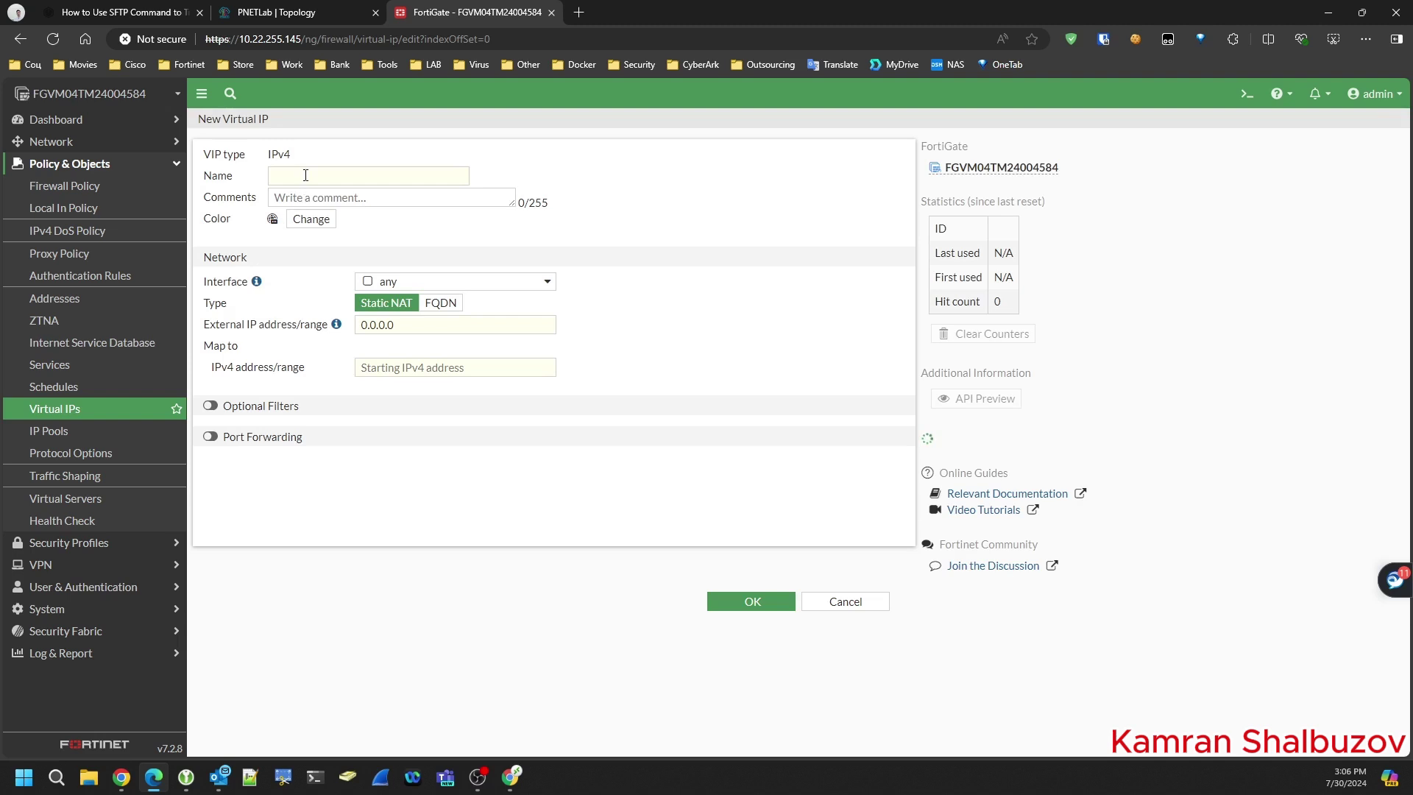
left_click(306, 175)
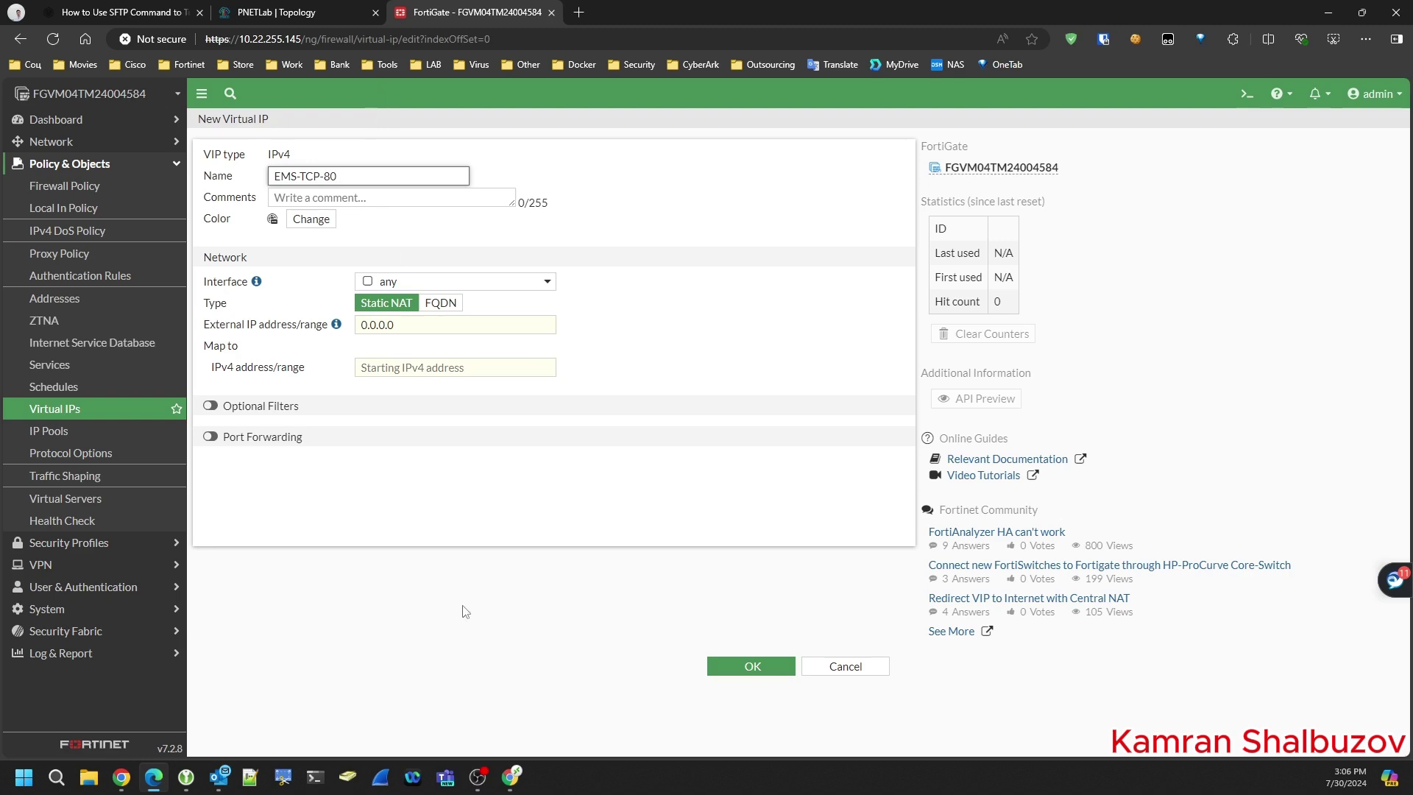
left_click(316, 10)
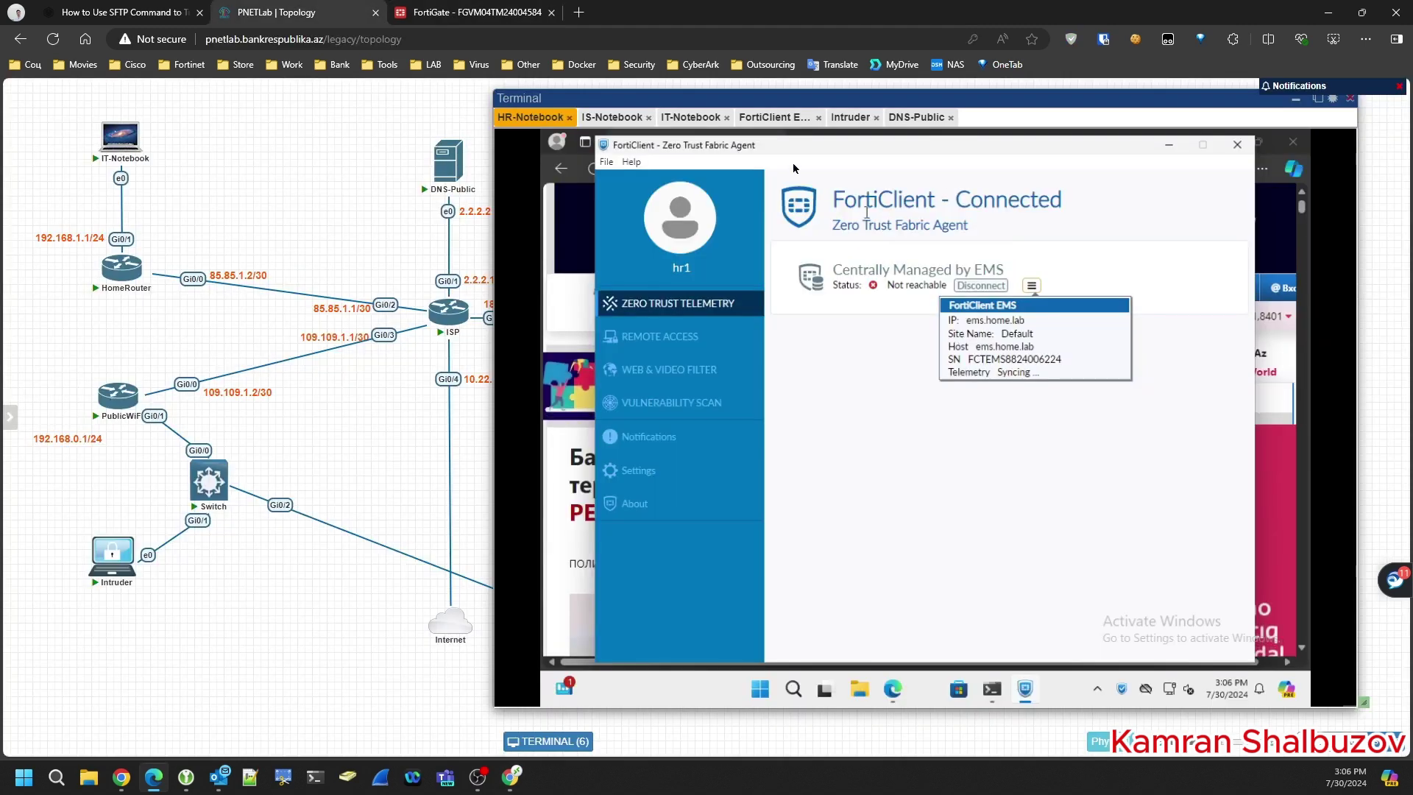
- Check in EMS Settings that the EMS server listens on port 8013
left_click(777, 119)
scroll(604, 463, "down", 1)
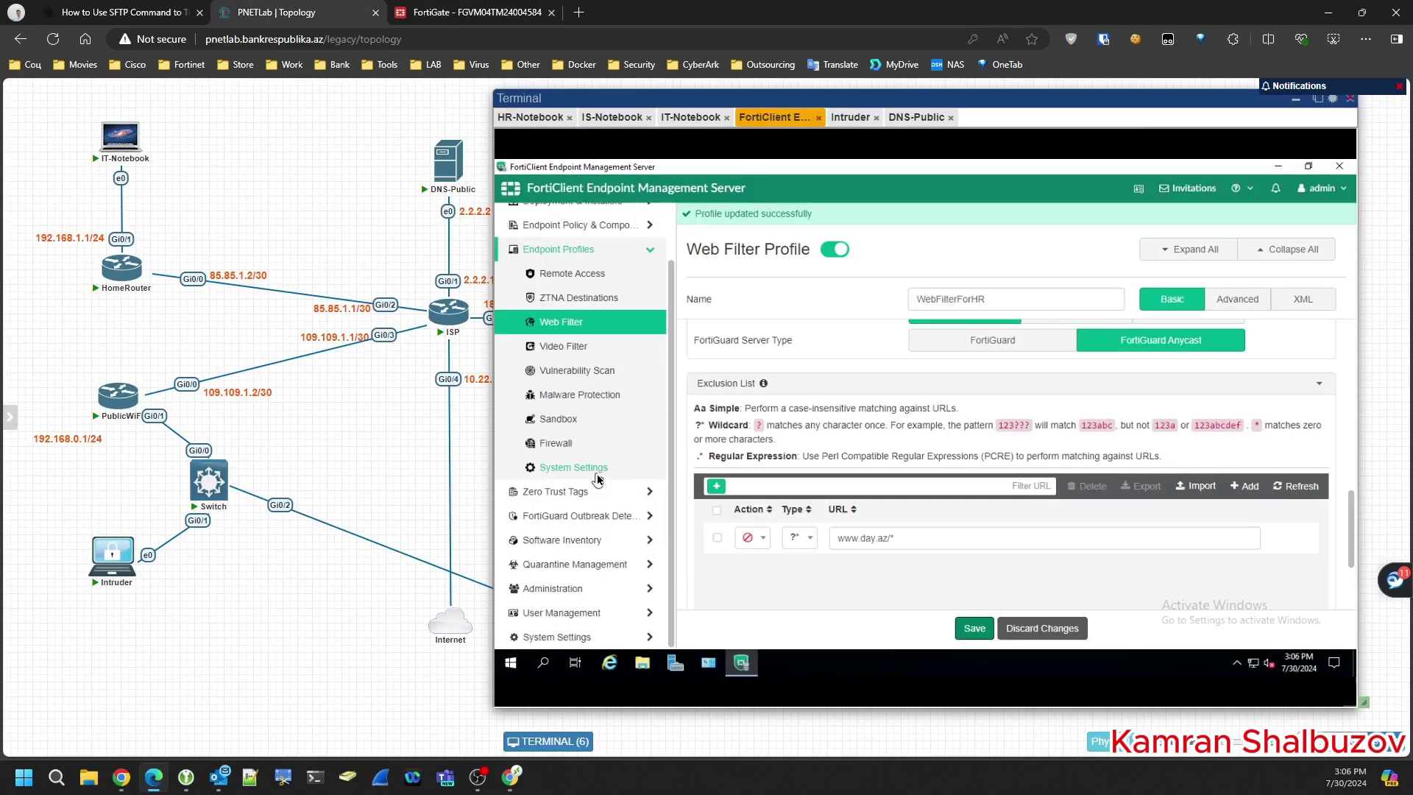
left_click(575, 639)
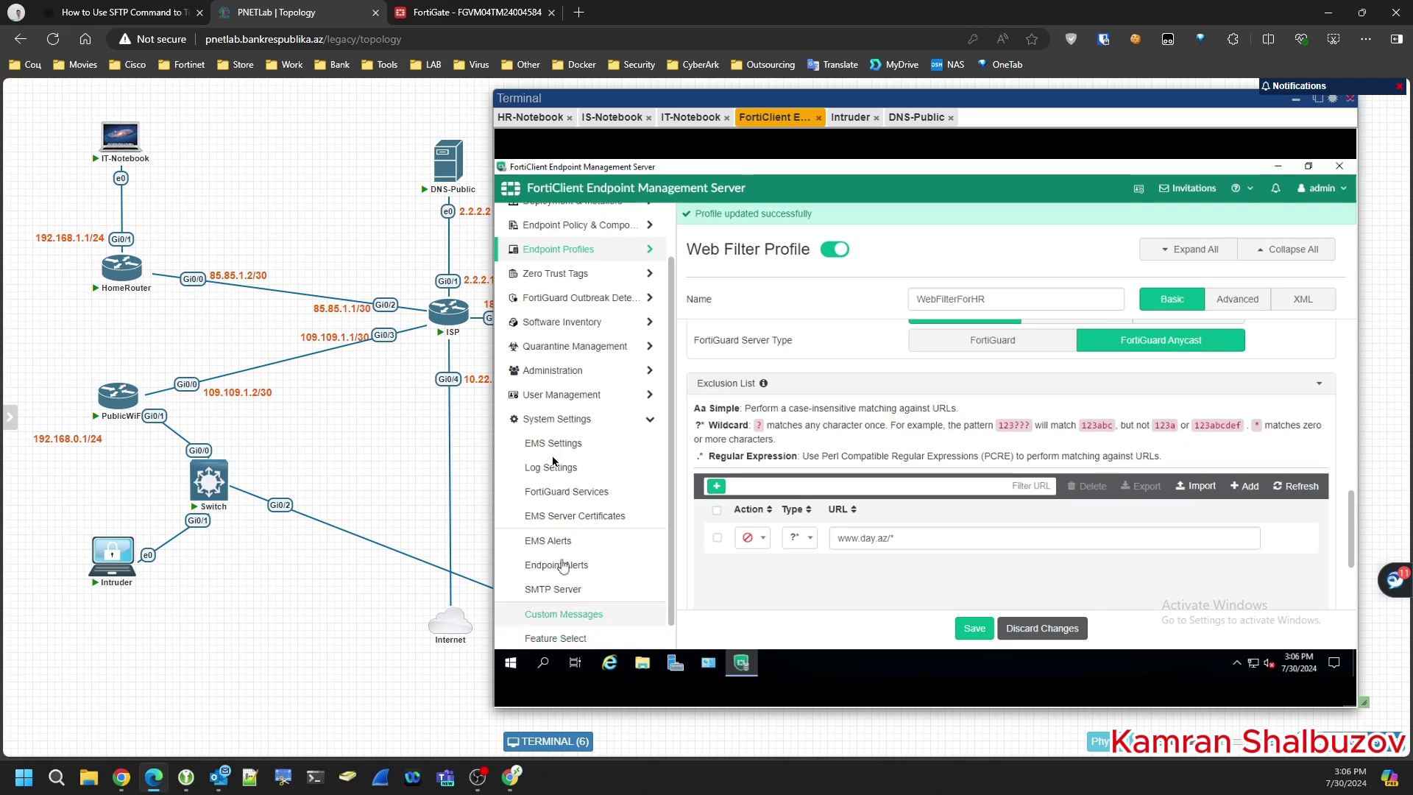
left_click(552, 444)
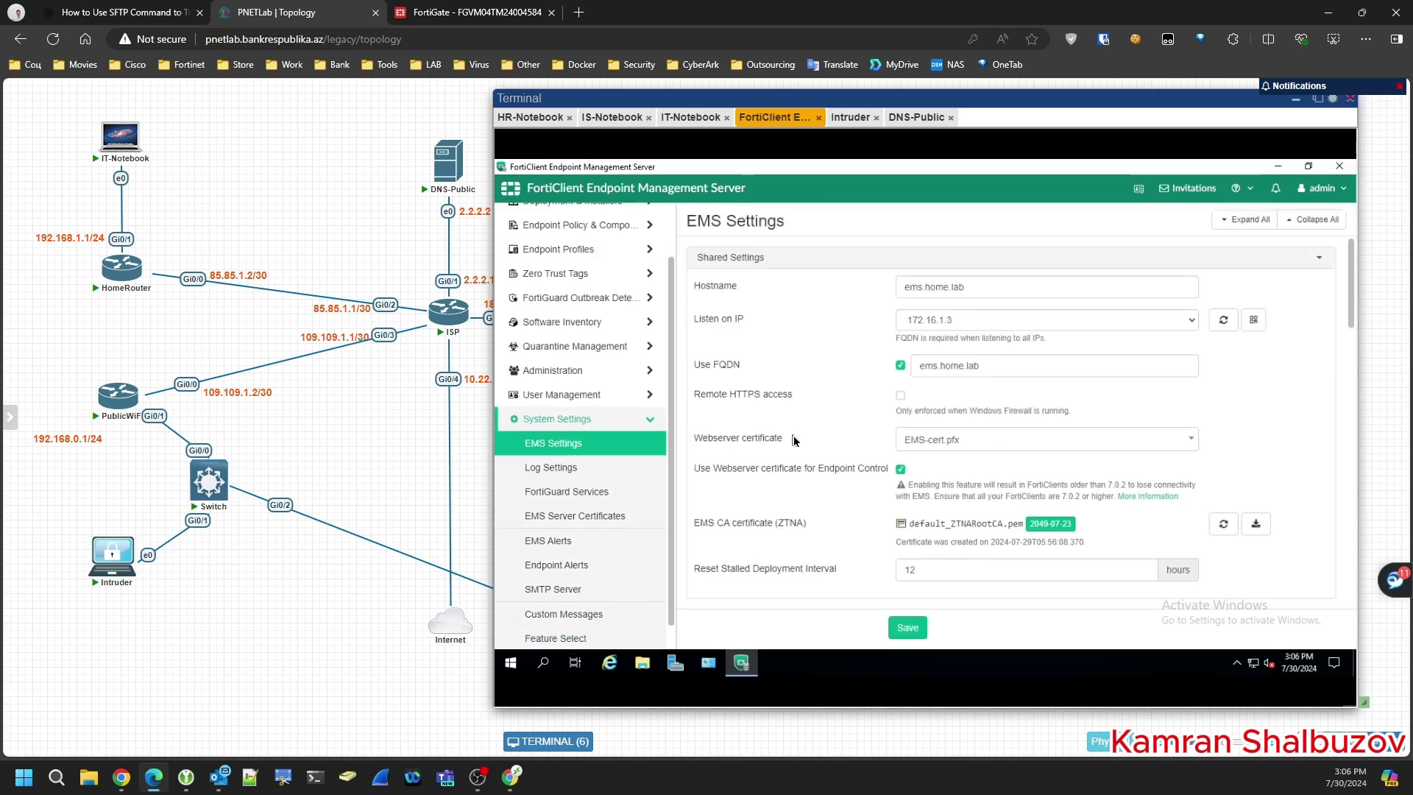
scroll(794, 440, "down", 5)
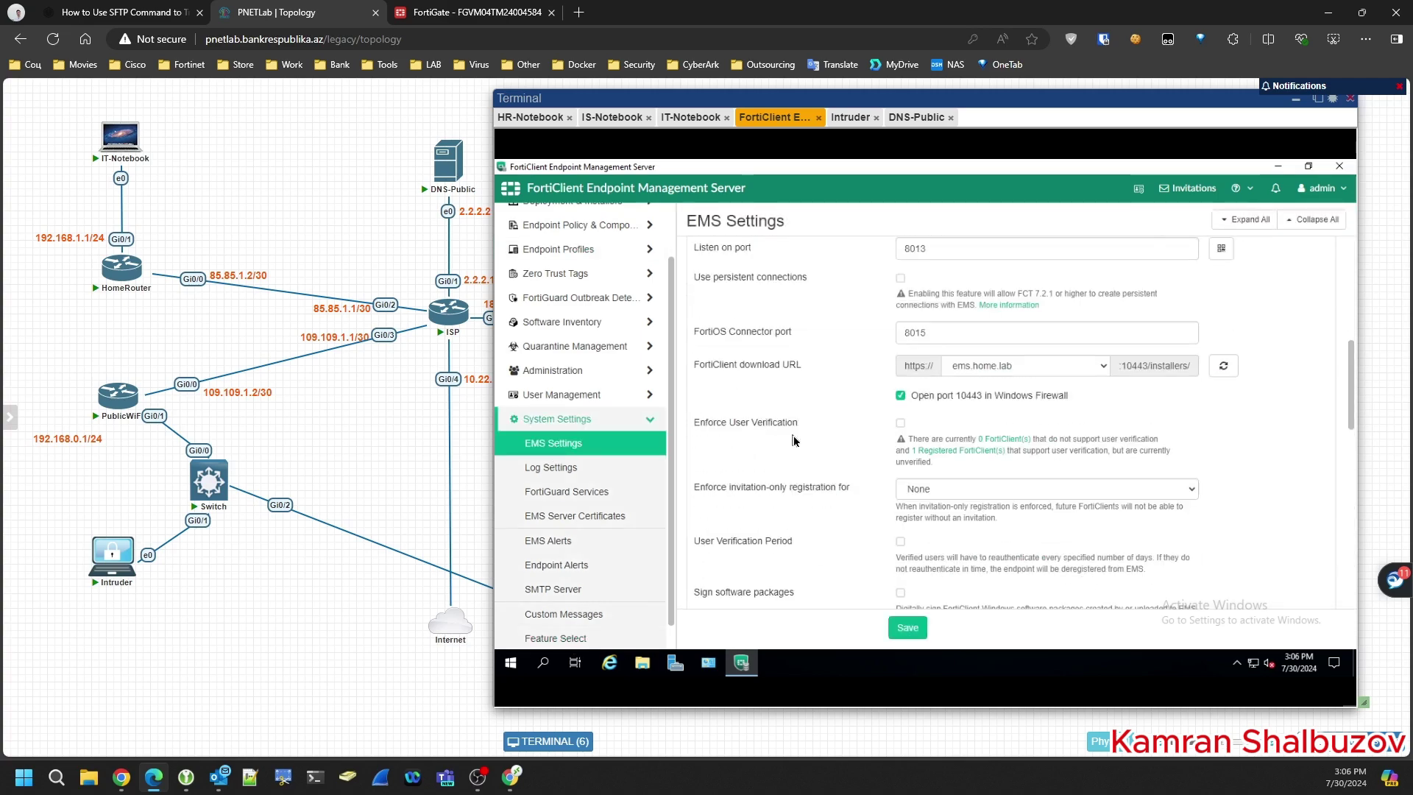
scroll(793, 440, "up", 2)
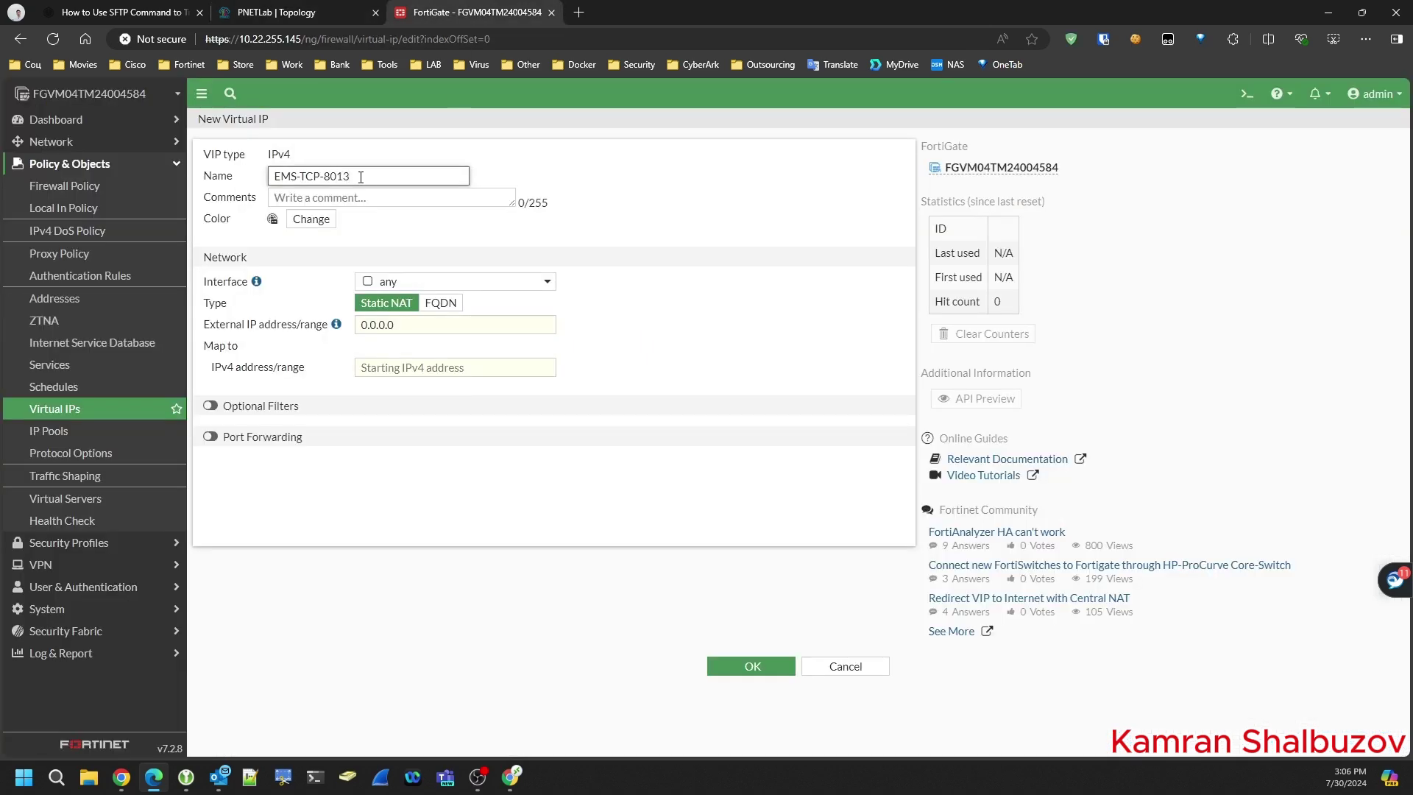
- Enable port forwarding on the virtual IP with external service port 8013
left_click_drag(353, 178, 326, 172)
key("ctrl+c")
left_click(211, 437)
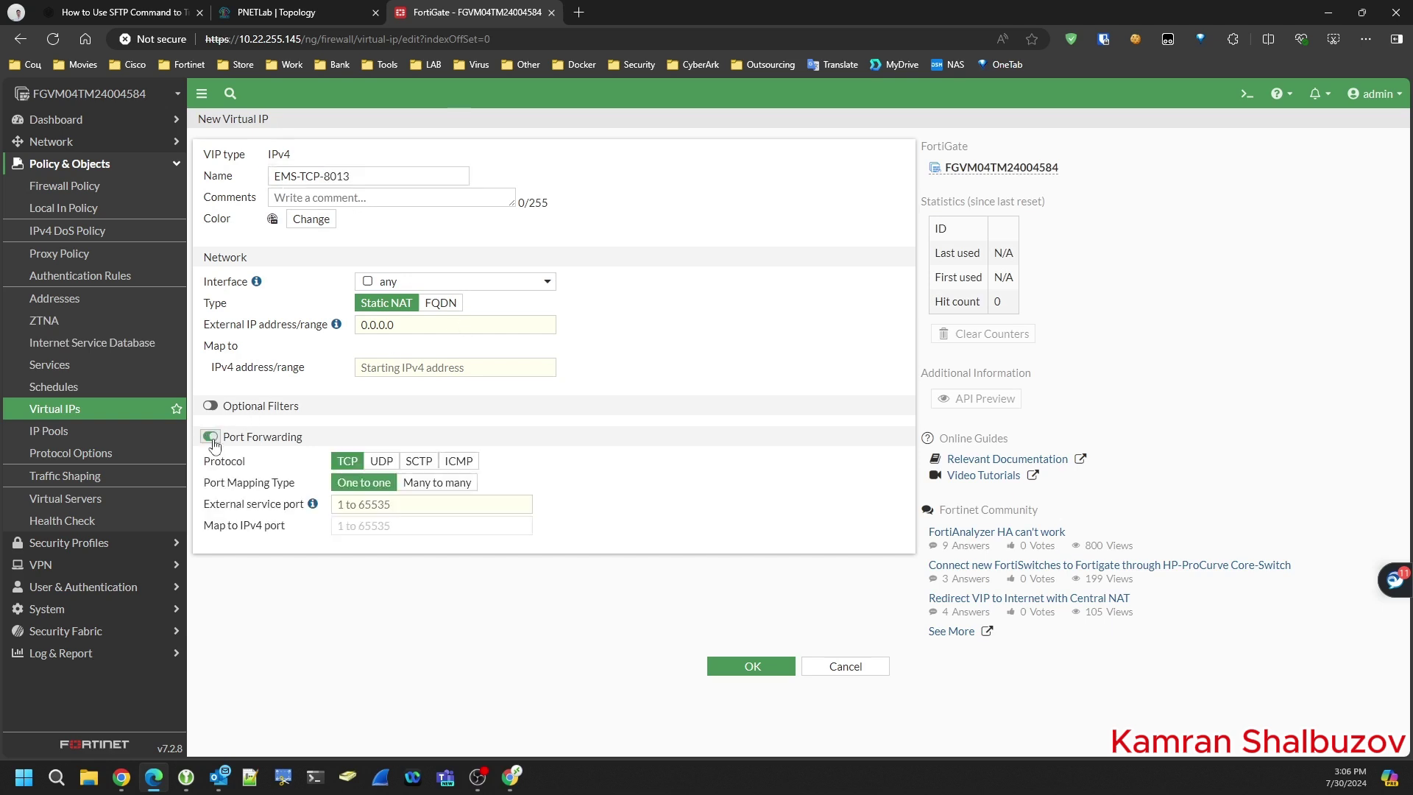
left_click(380, 514)
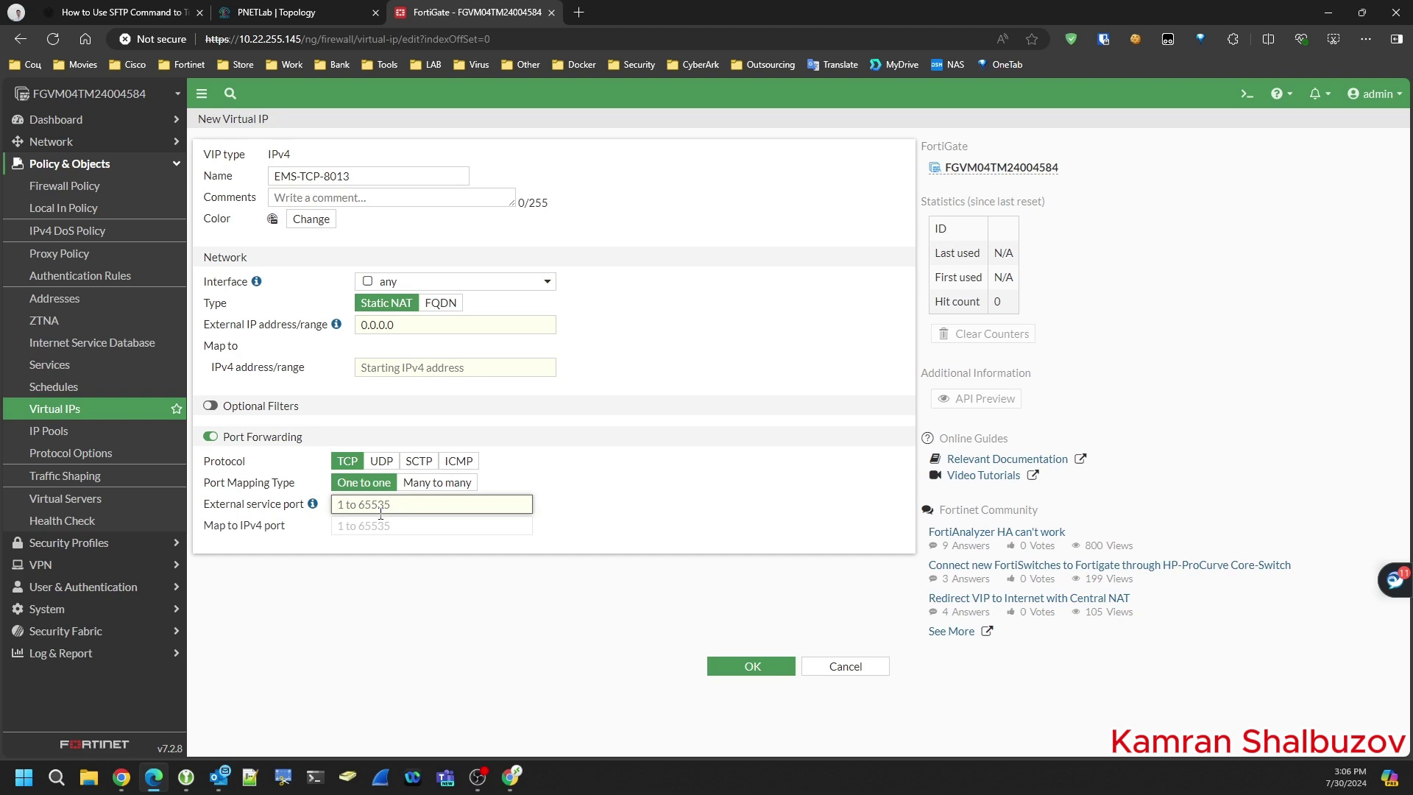
key("ctrl+v")
left_click(364, 528)
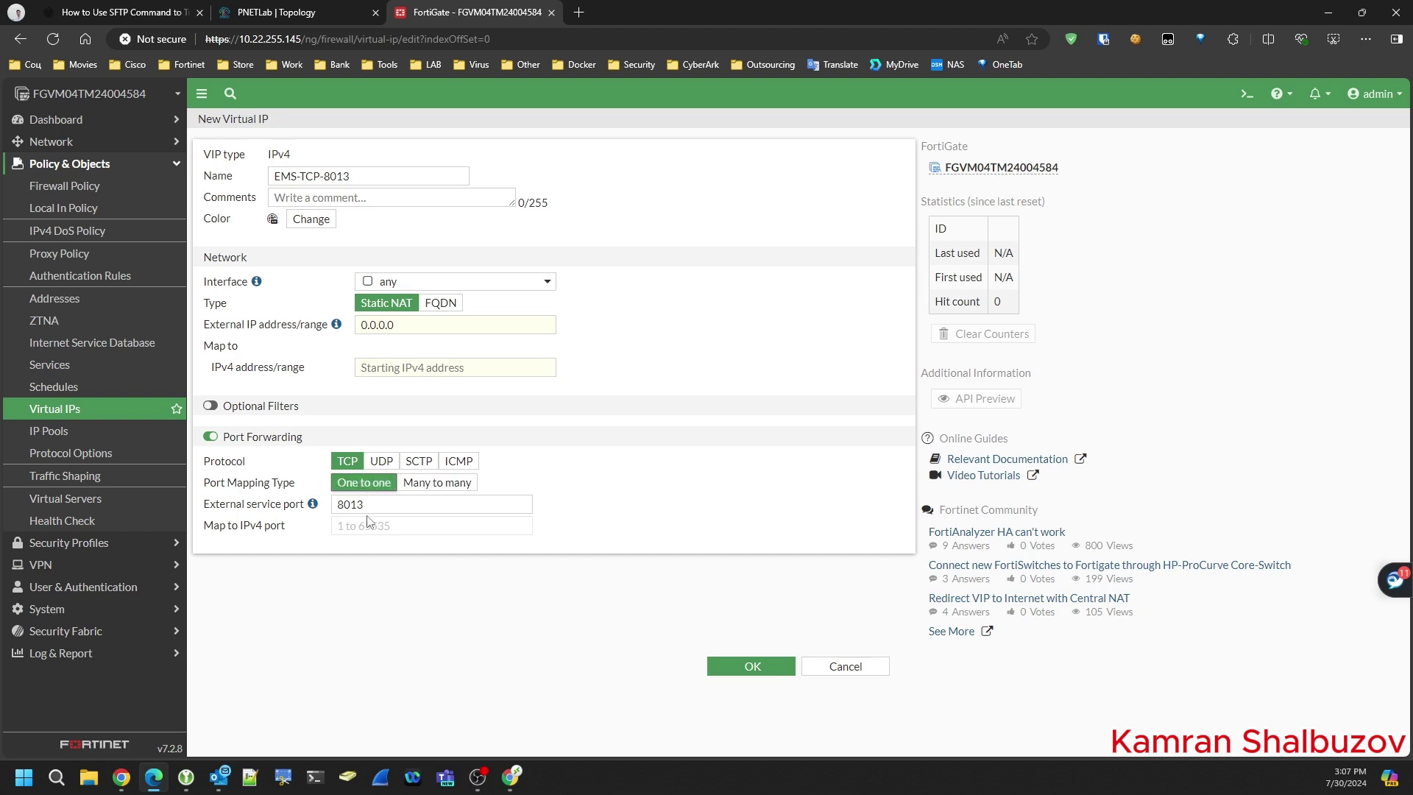
- Duplicate the FortiGate page and copy port1's public address 185.16.26.2 from Interfaces
left_click(396, 332)
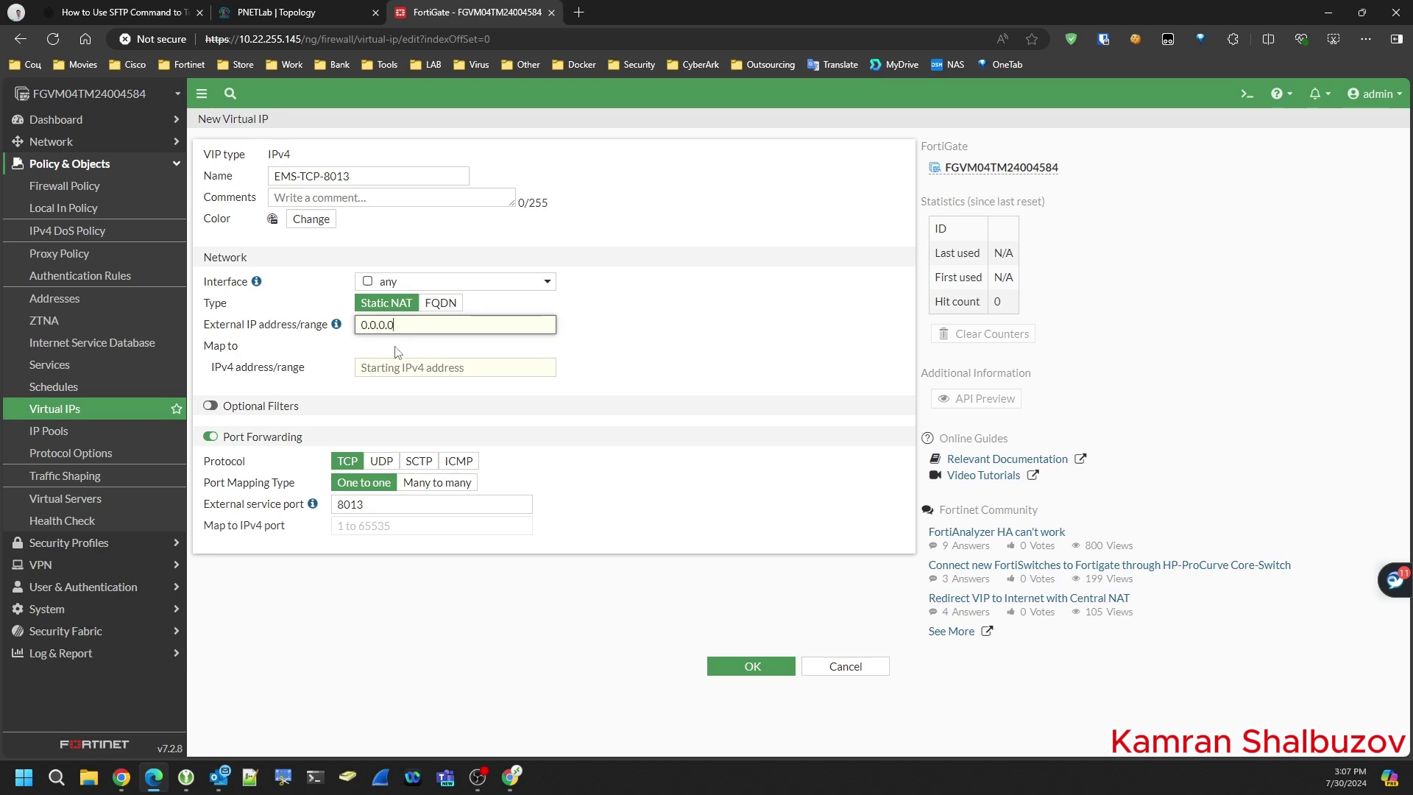
right_click(431, 15)
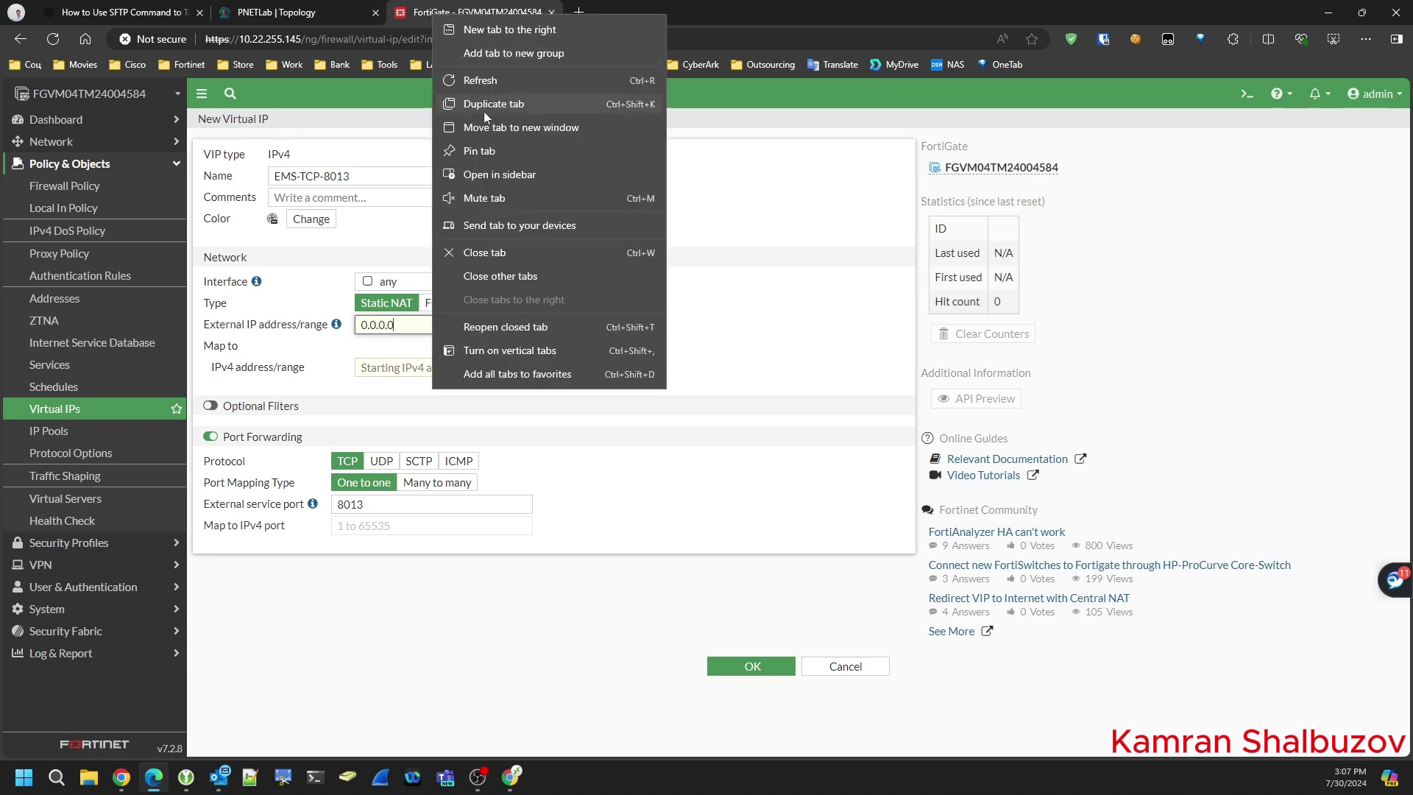
left_click(489, 103)
left_click(491, 15)
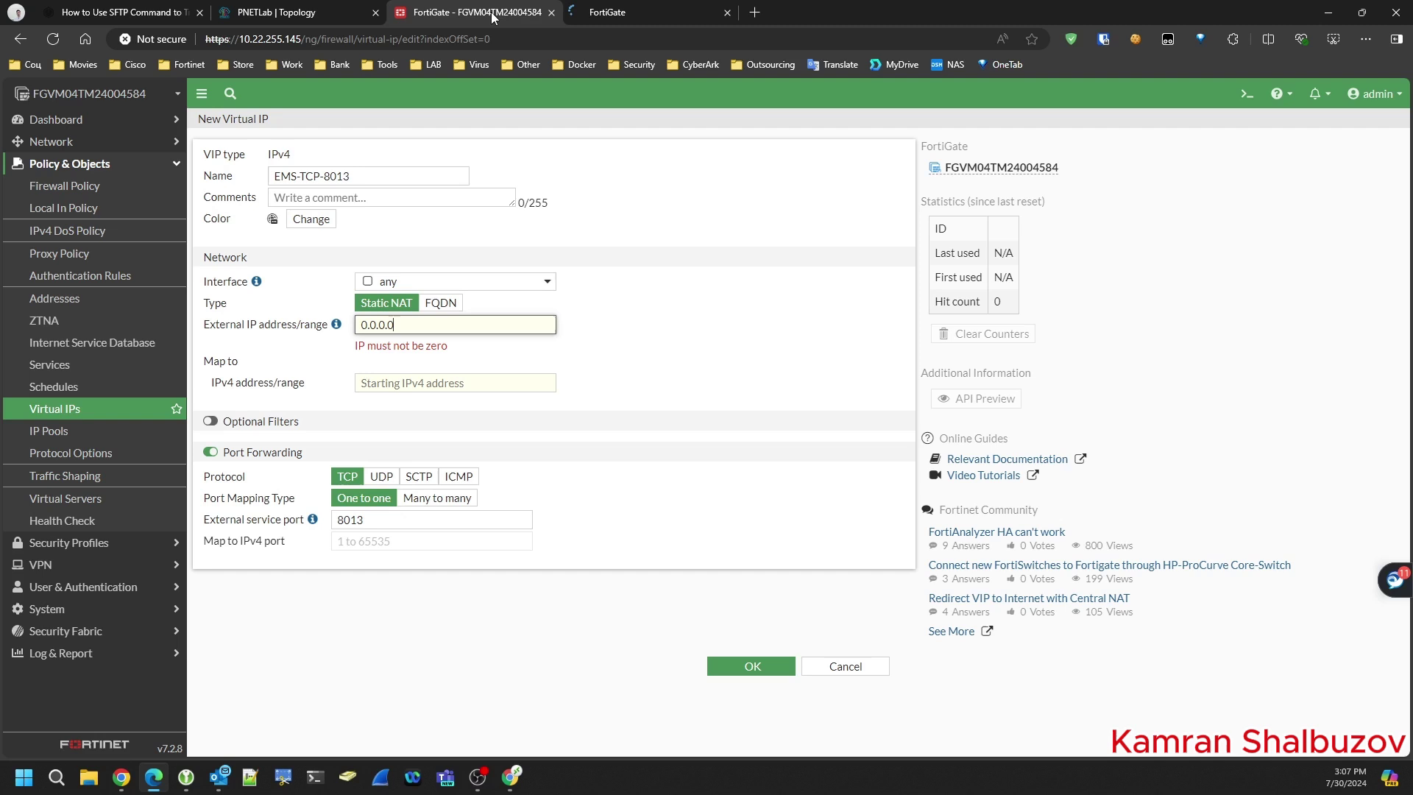
left_click(638, 10)
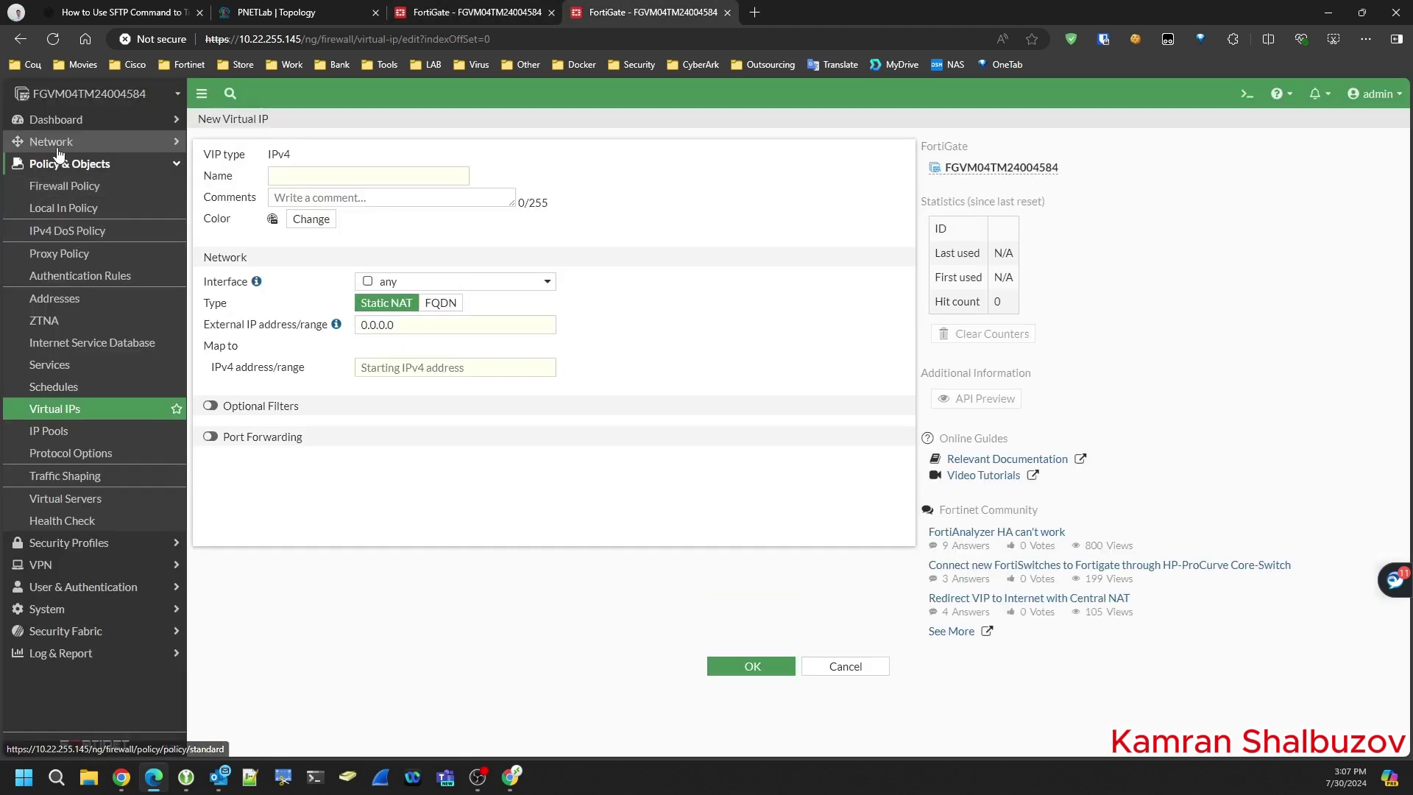
left_click(62, 141)
left_click(57, 165)
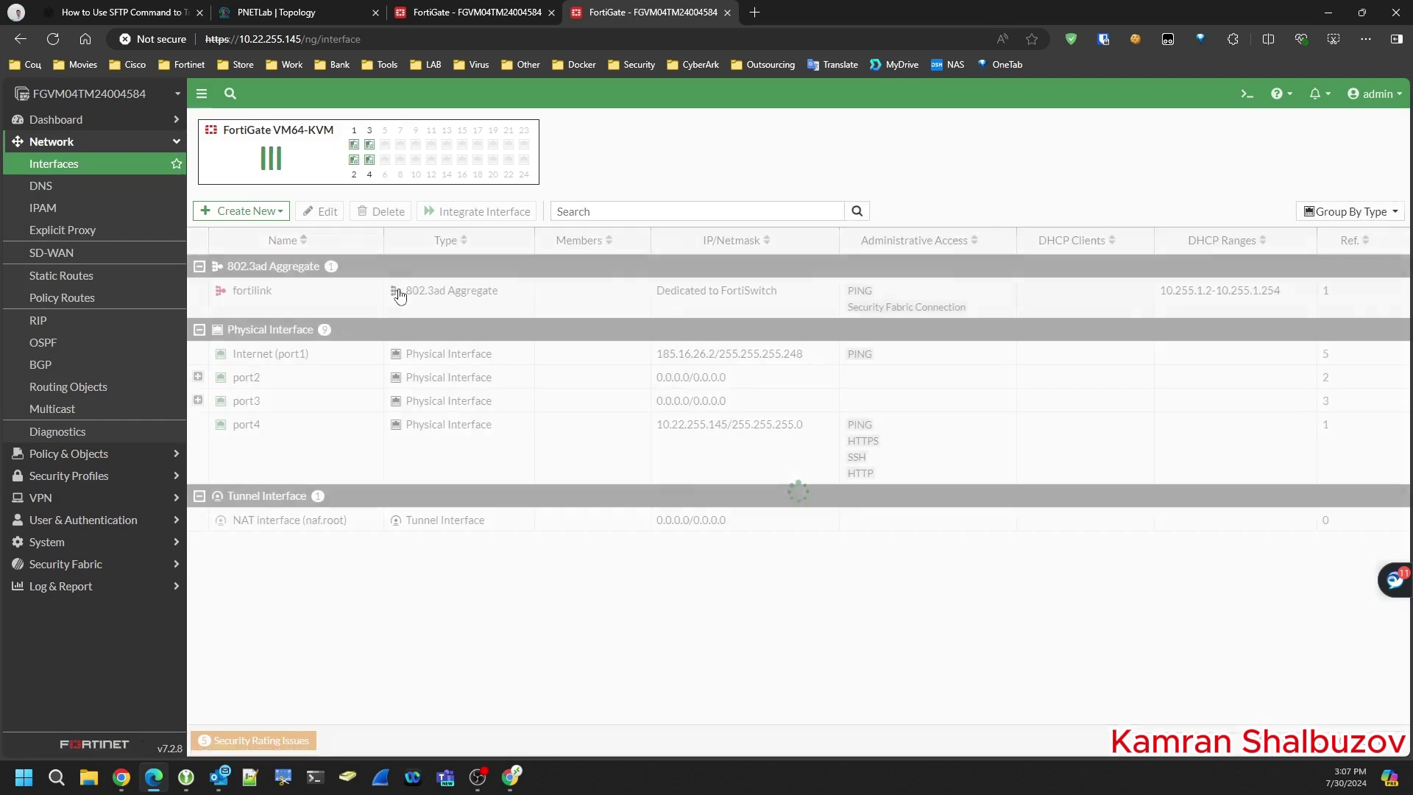
double_click(662, 355)
left_click_drag(680, 359, 715, 361)
key("ctrl+c")
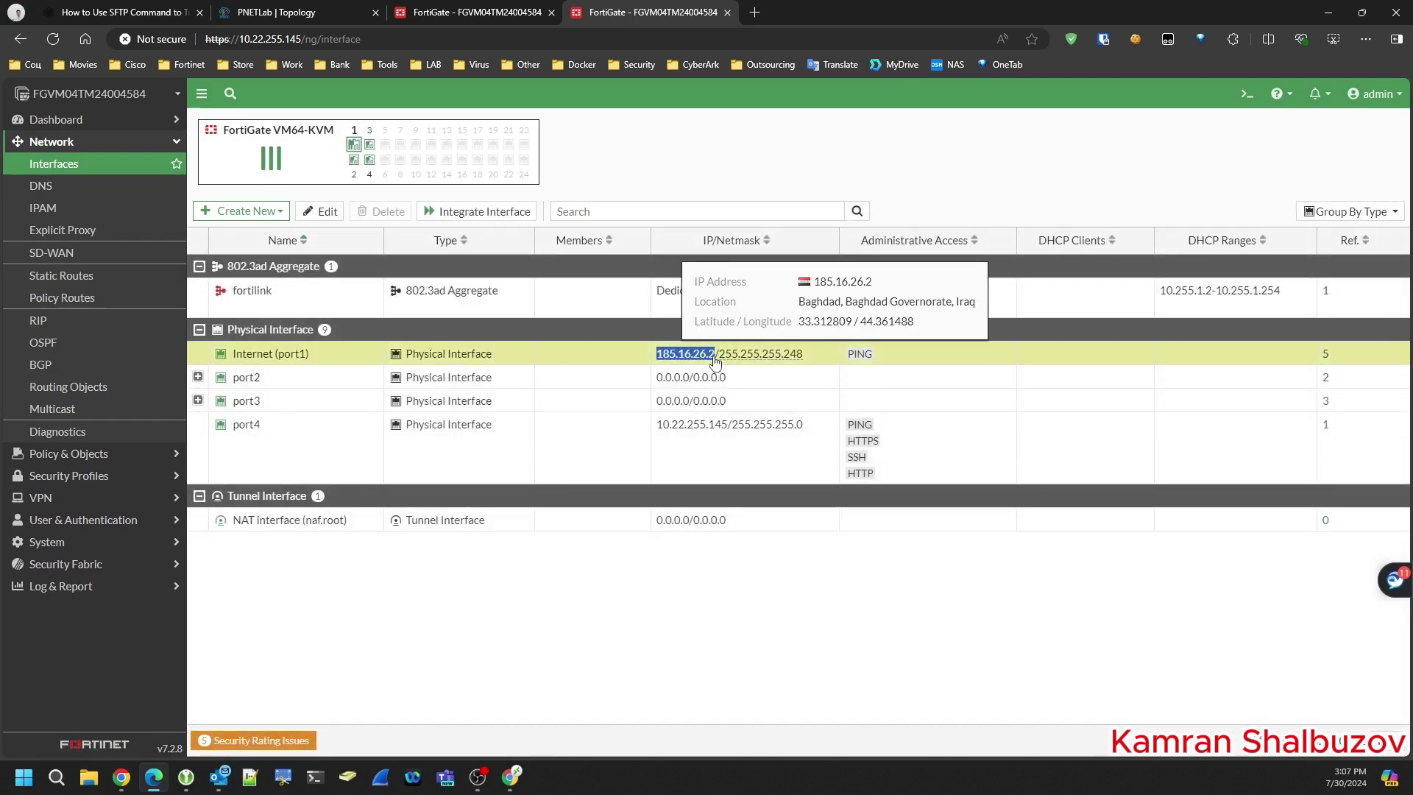
- Set the external IP to 185.16.26.3 and the interface to Internet (port1)
left_click(462, 13)
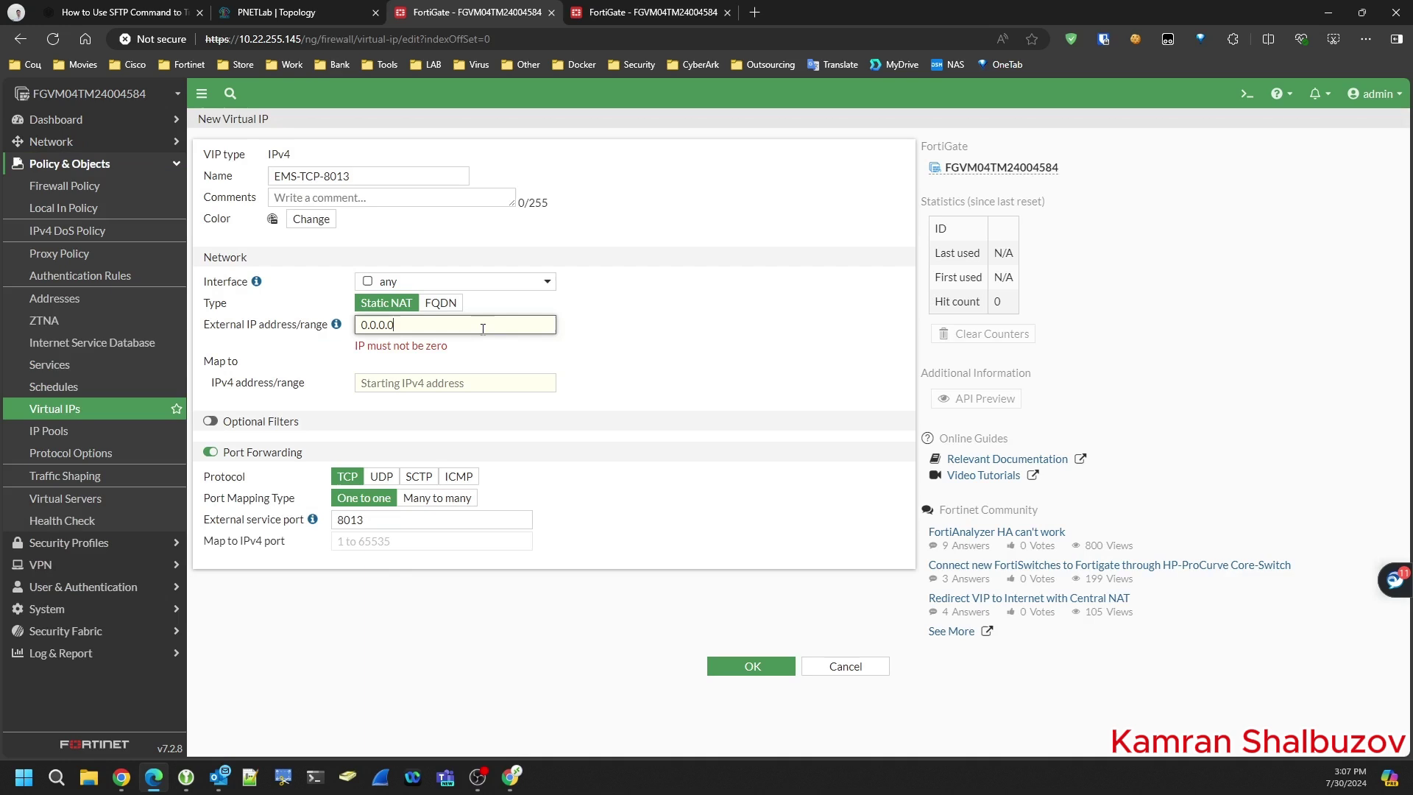
double_click(397, 324)
key("ctrl+v")
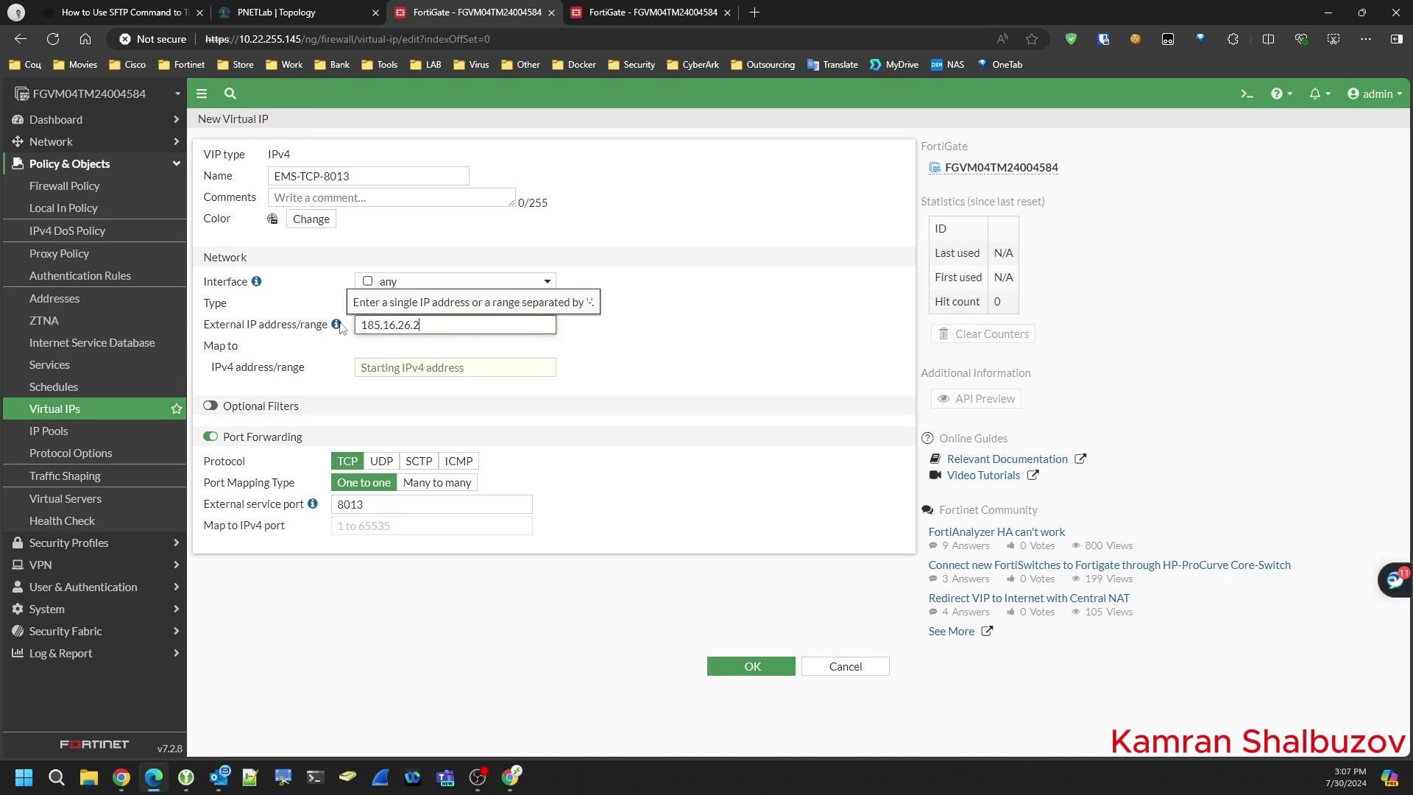
key("BackSpace")
type("3")
left_click(459, 282)
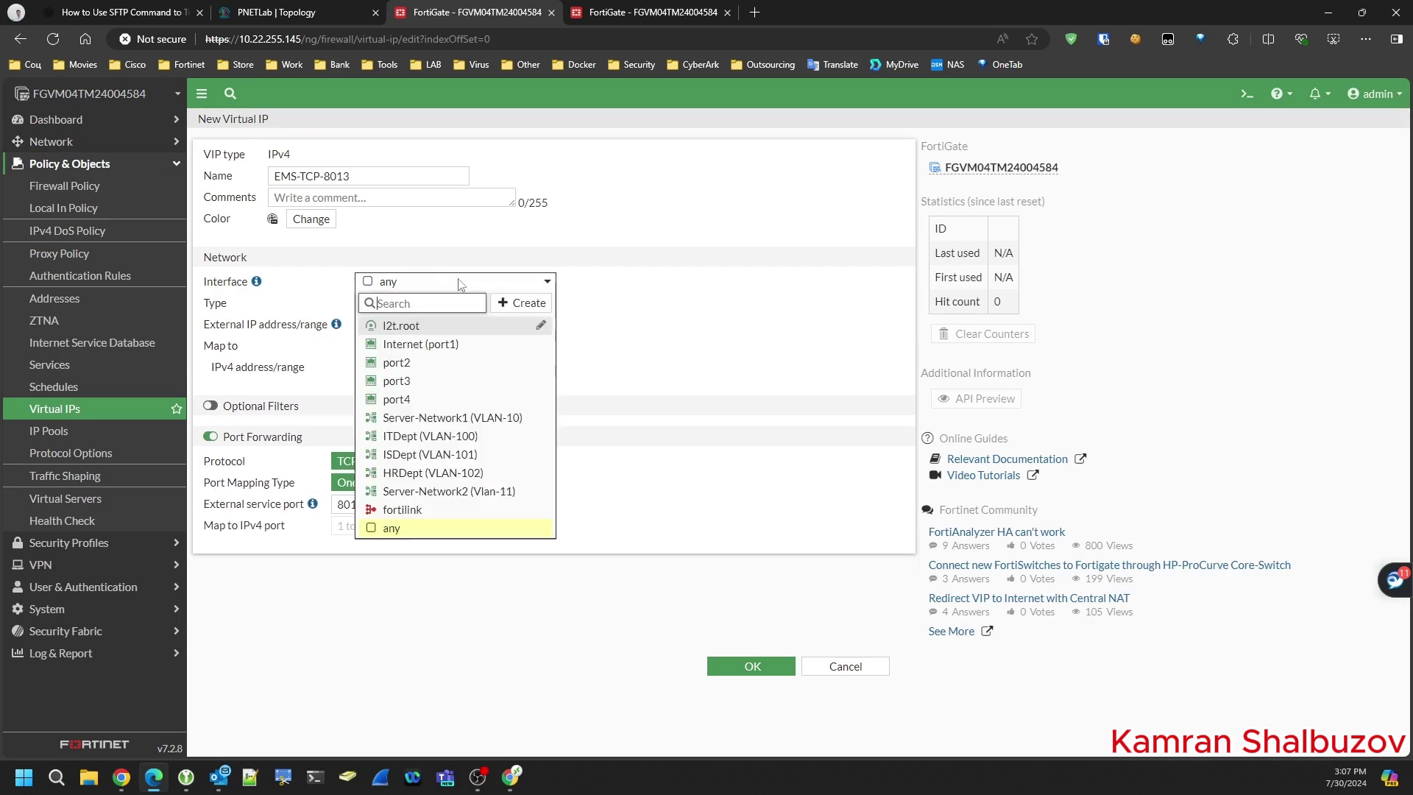
left_click(434, 343)
left_click(446, 619)
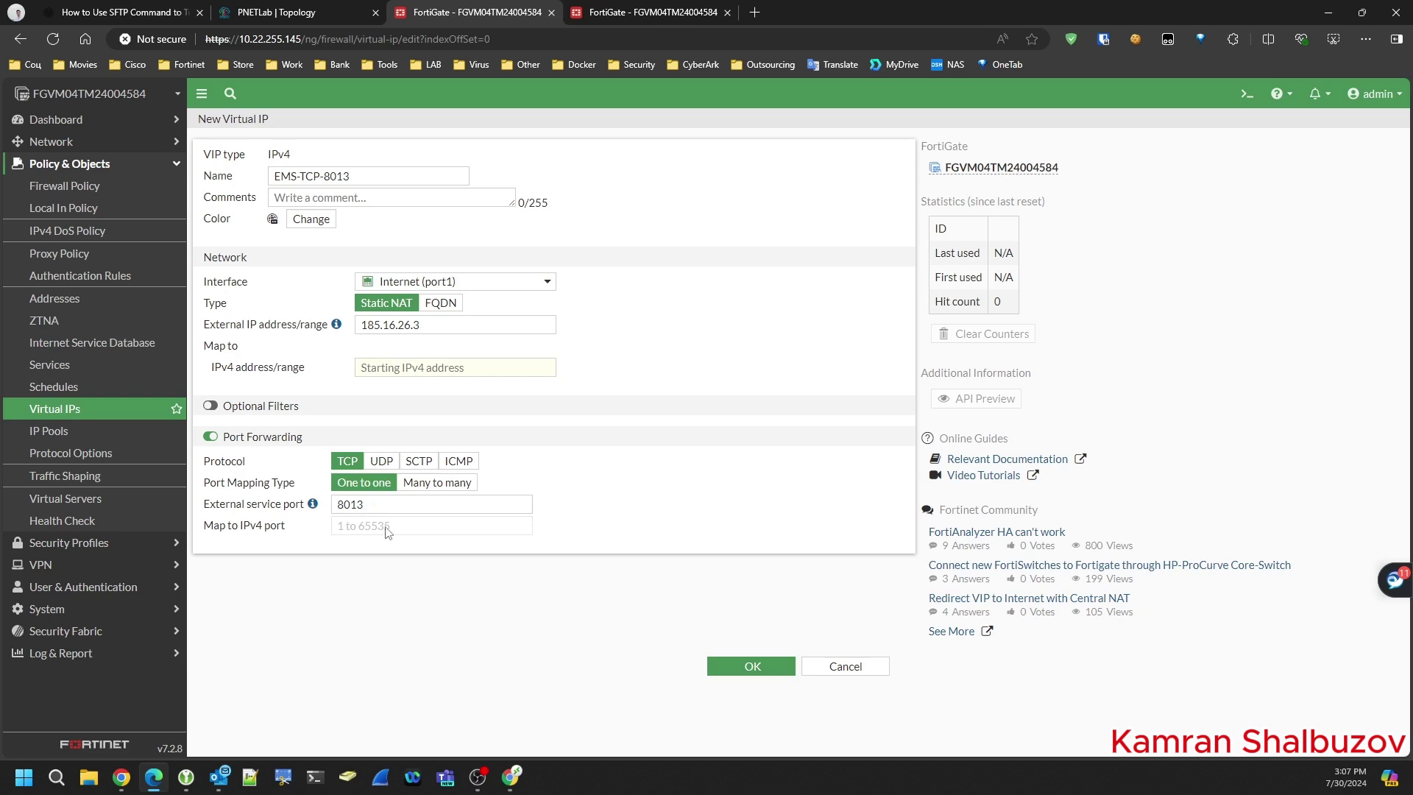
- Map to internal address 172.16.1.3 port 8013, save EMS-TCP-8013, and verify 185.16.26.3 listed
left_click(426, 369)
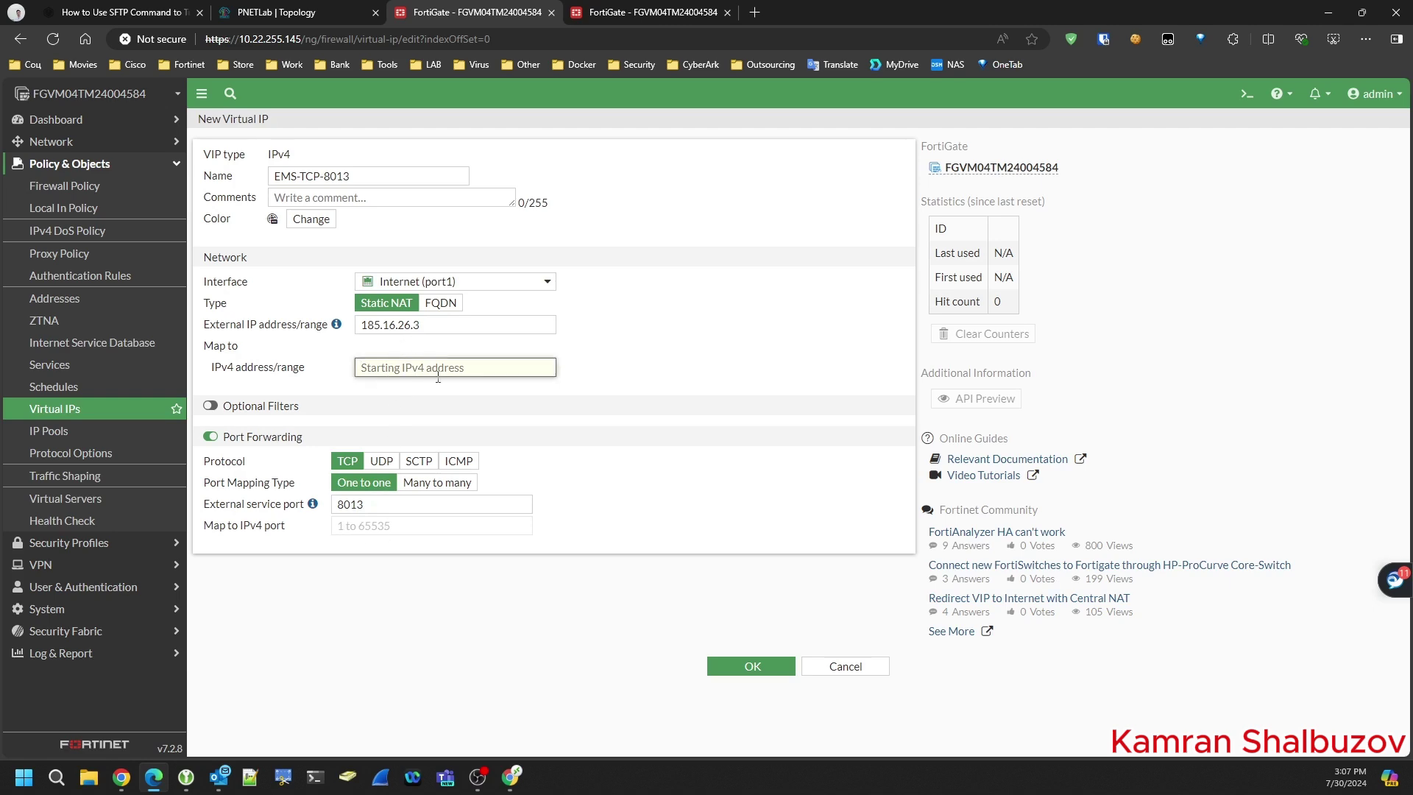
left_click(295, 12)
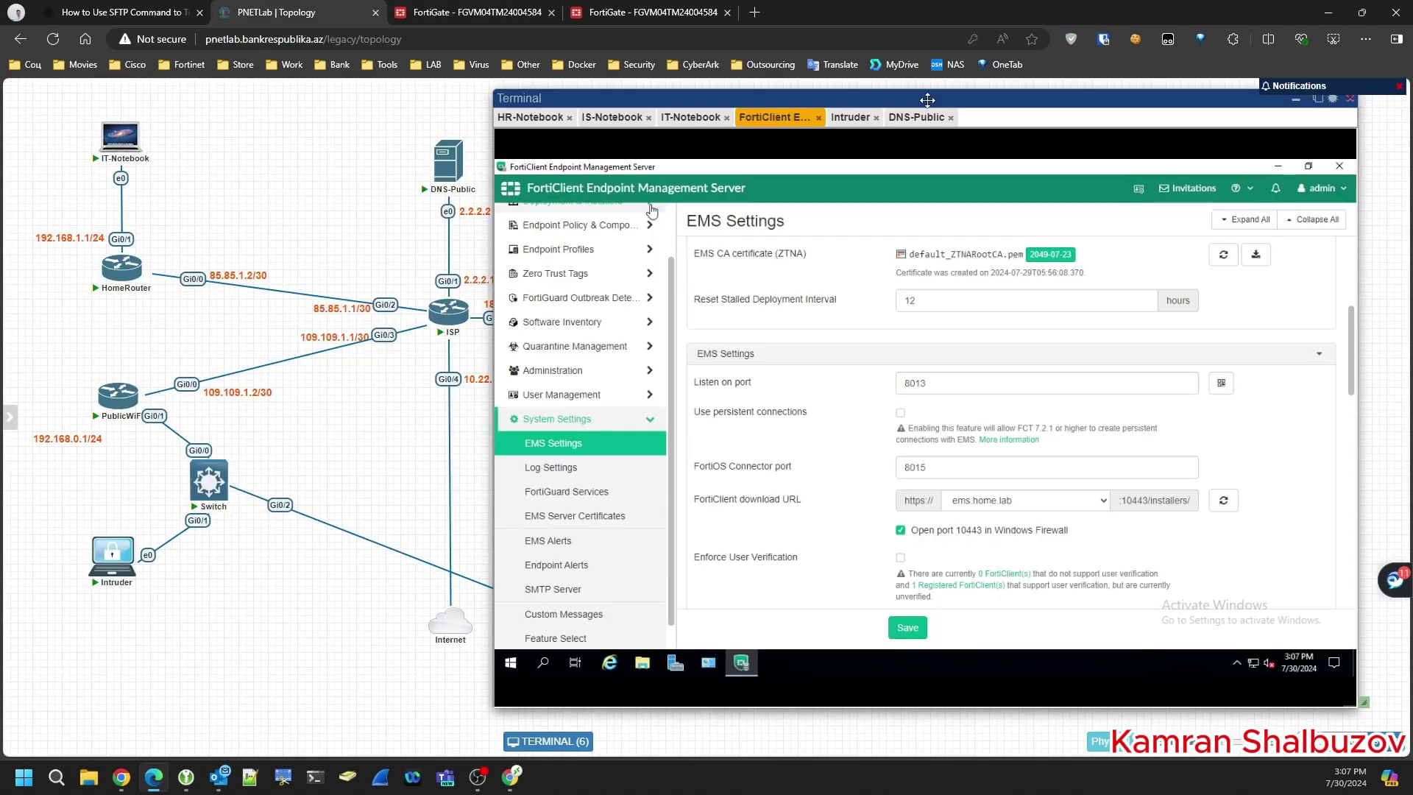
left_click_drag(923, 88, 530, 89)
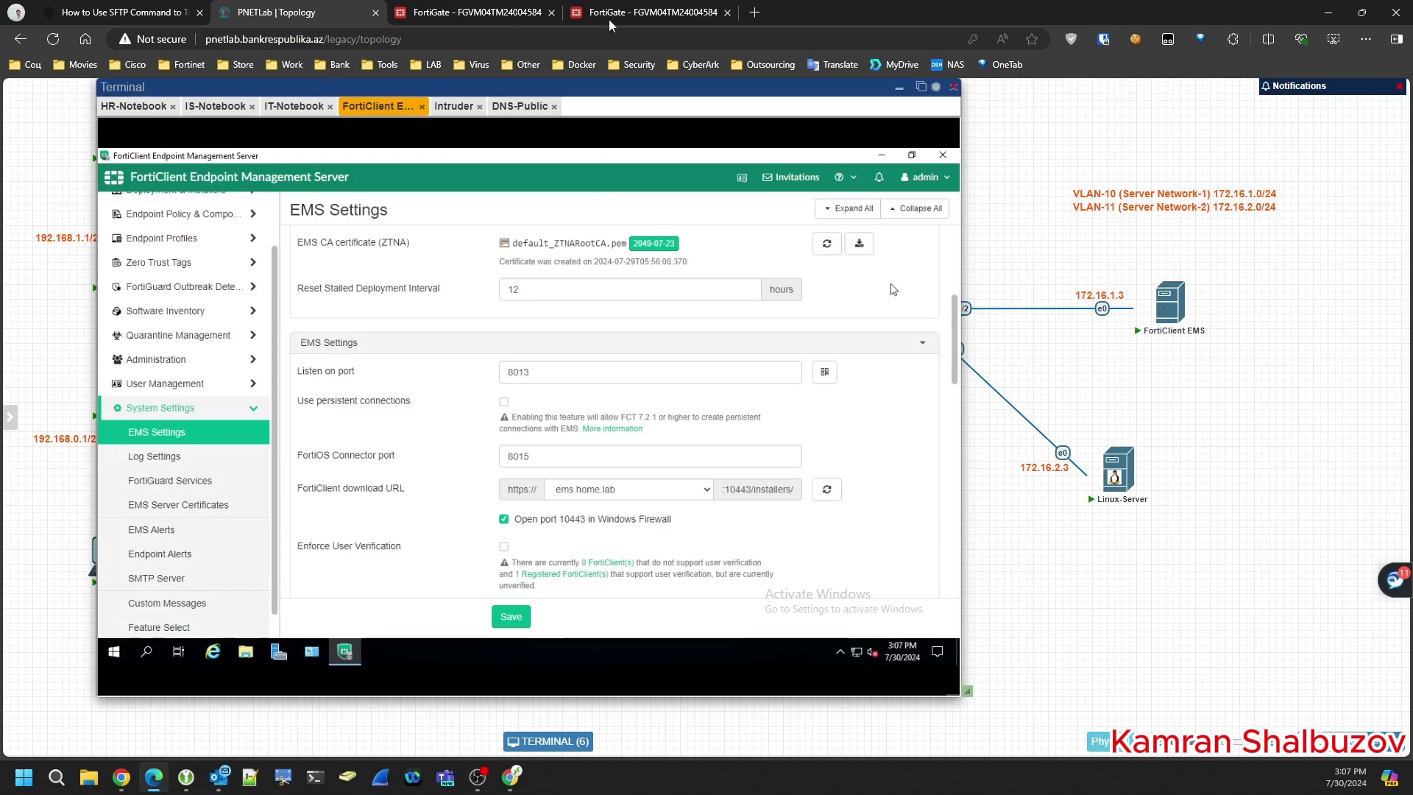
left_click(499, 22)
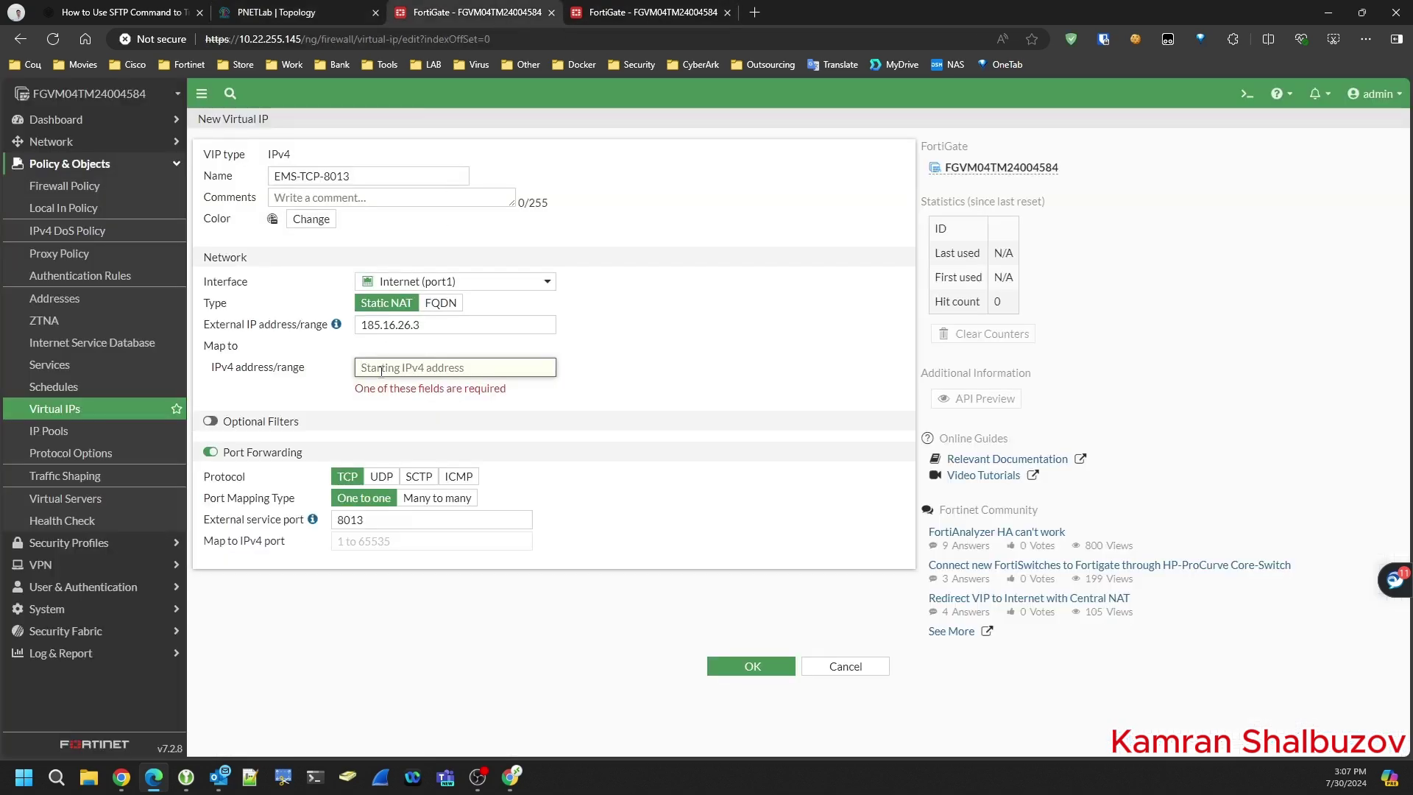
type("172")
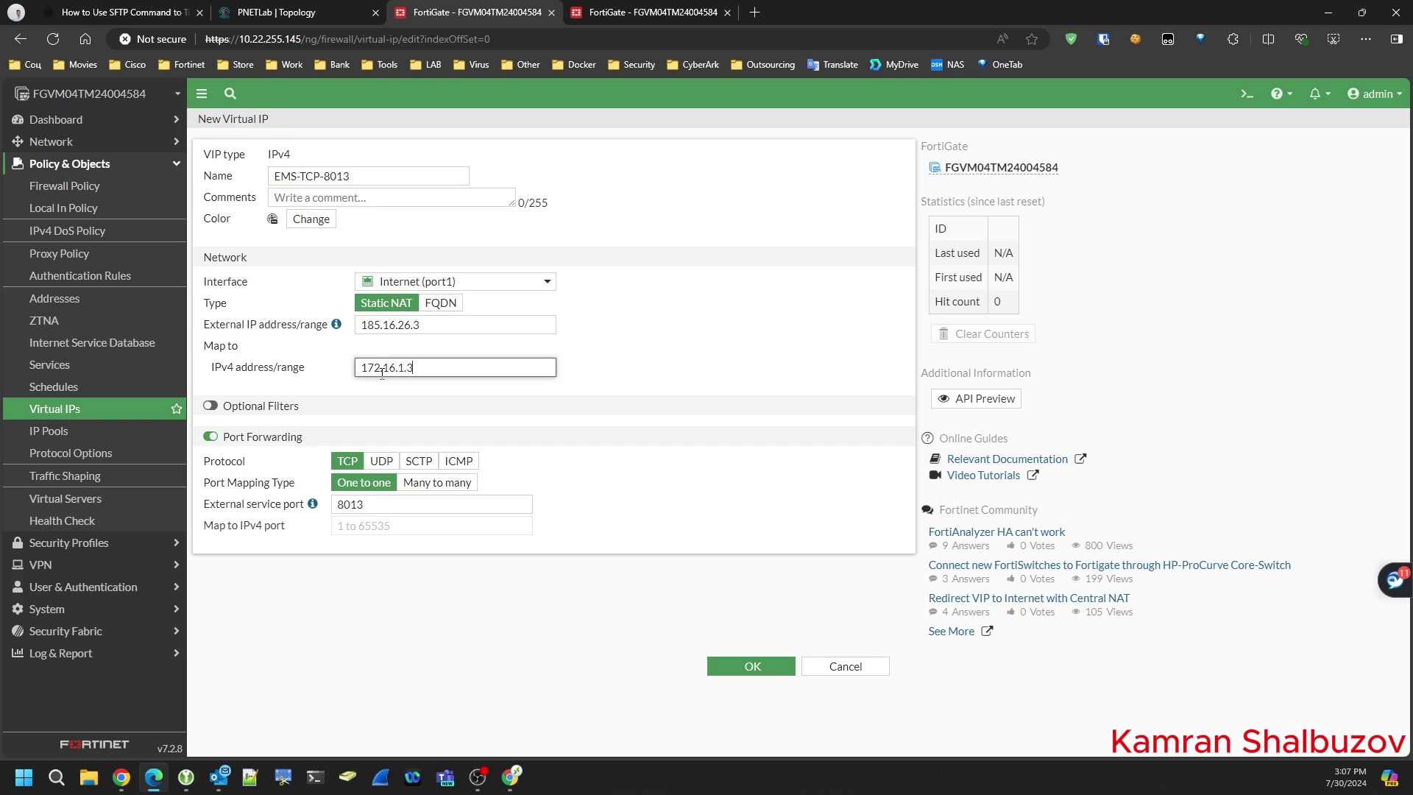
type(".16.1.3")
left_click(750, 666)
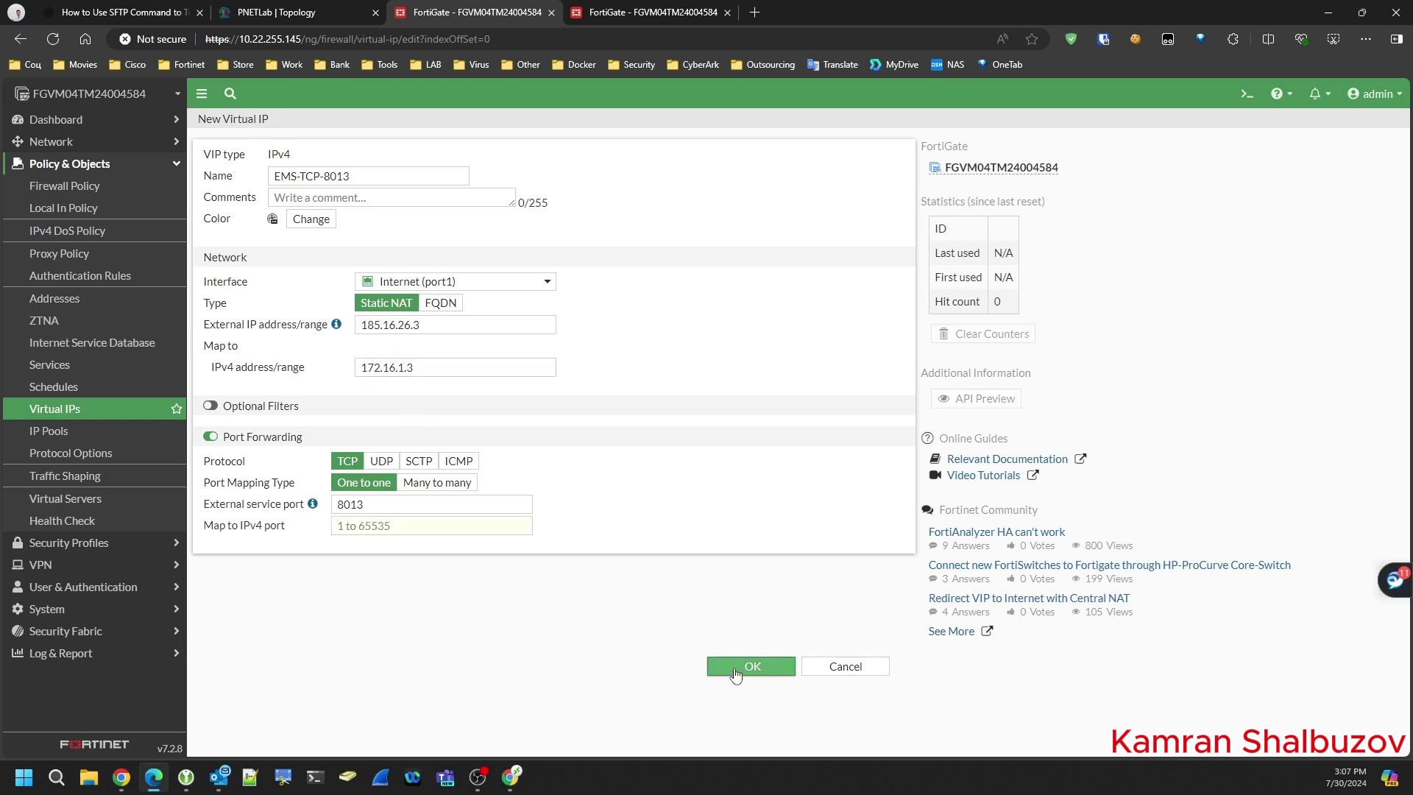
left_click(365, 527)
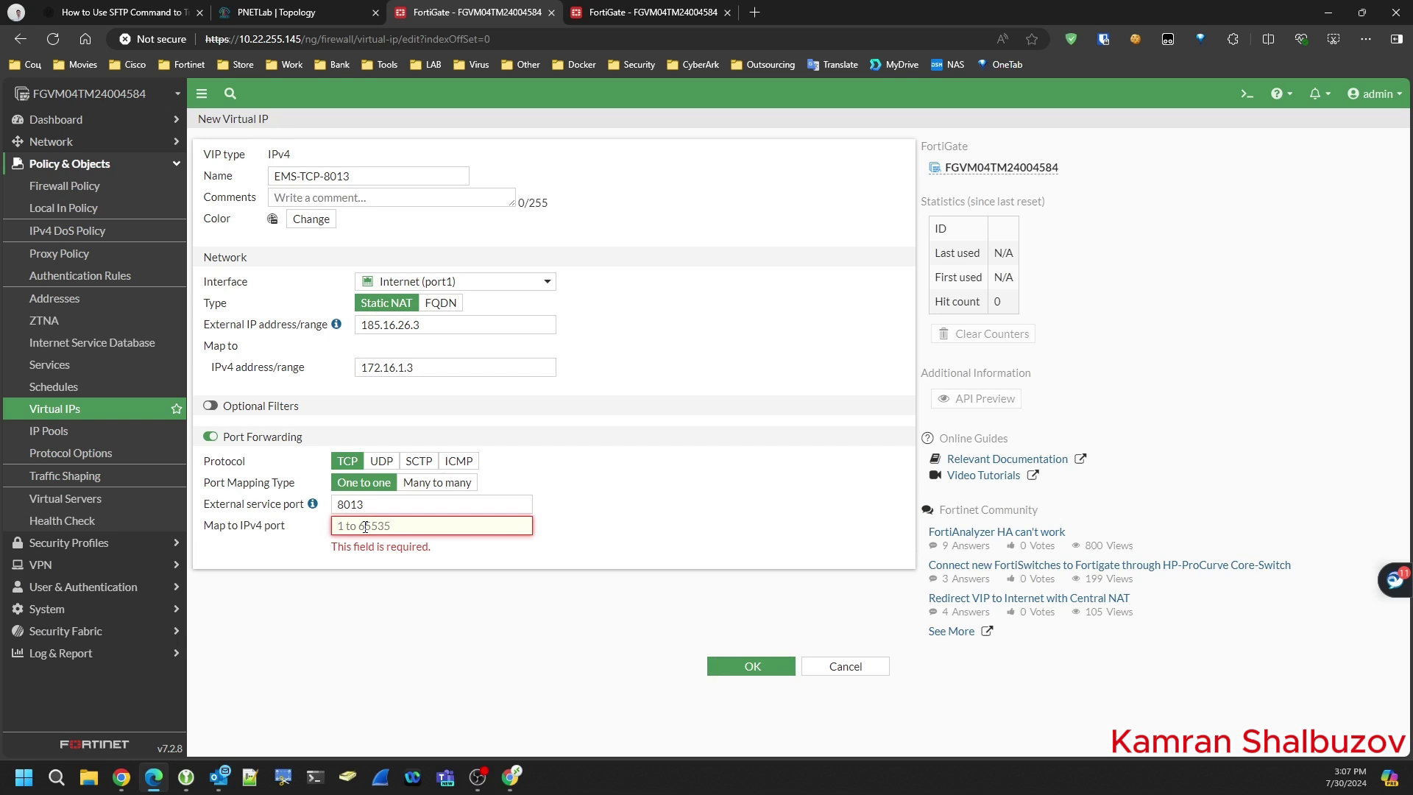
type("8013")
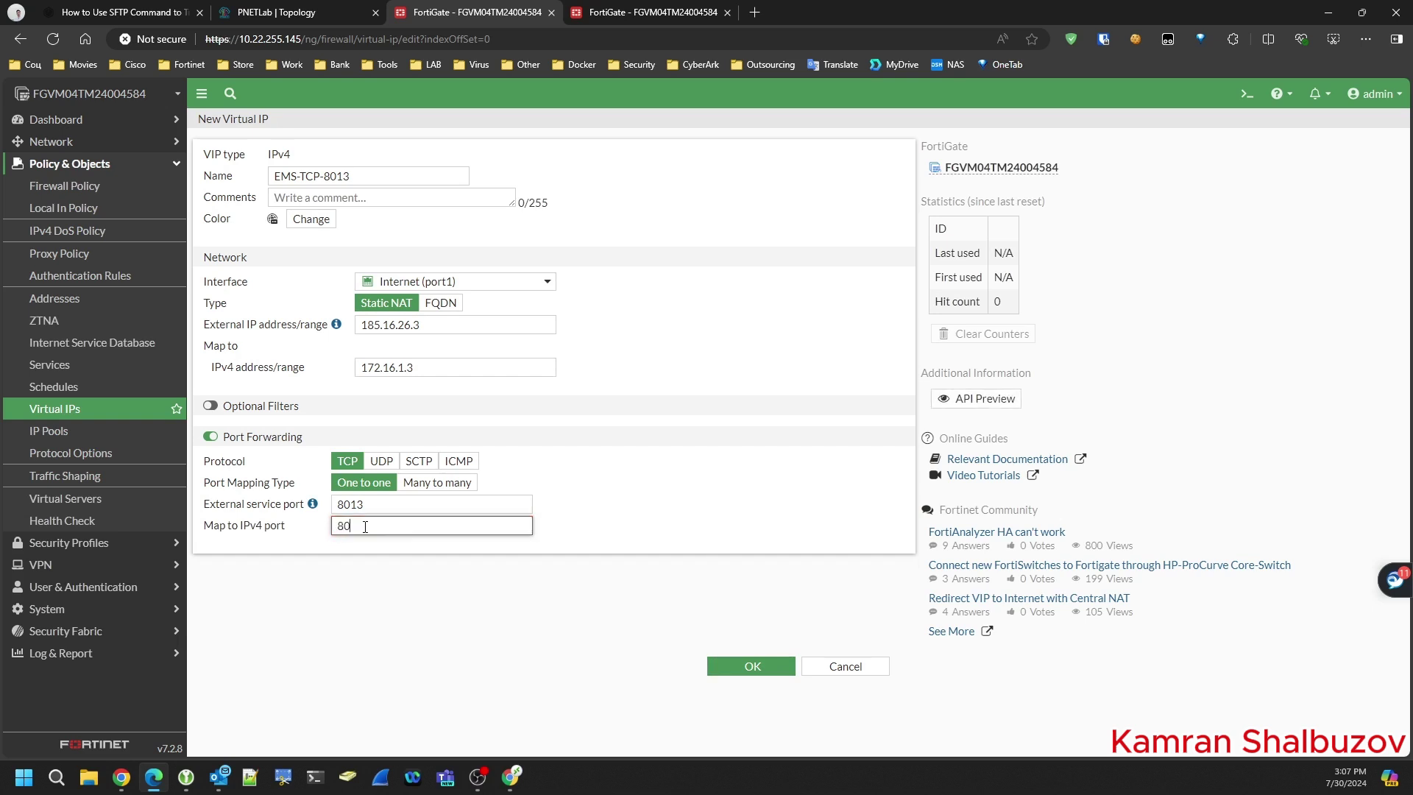
left_click(753, 667)
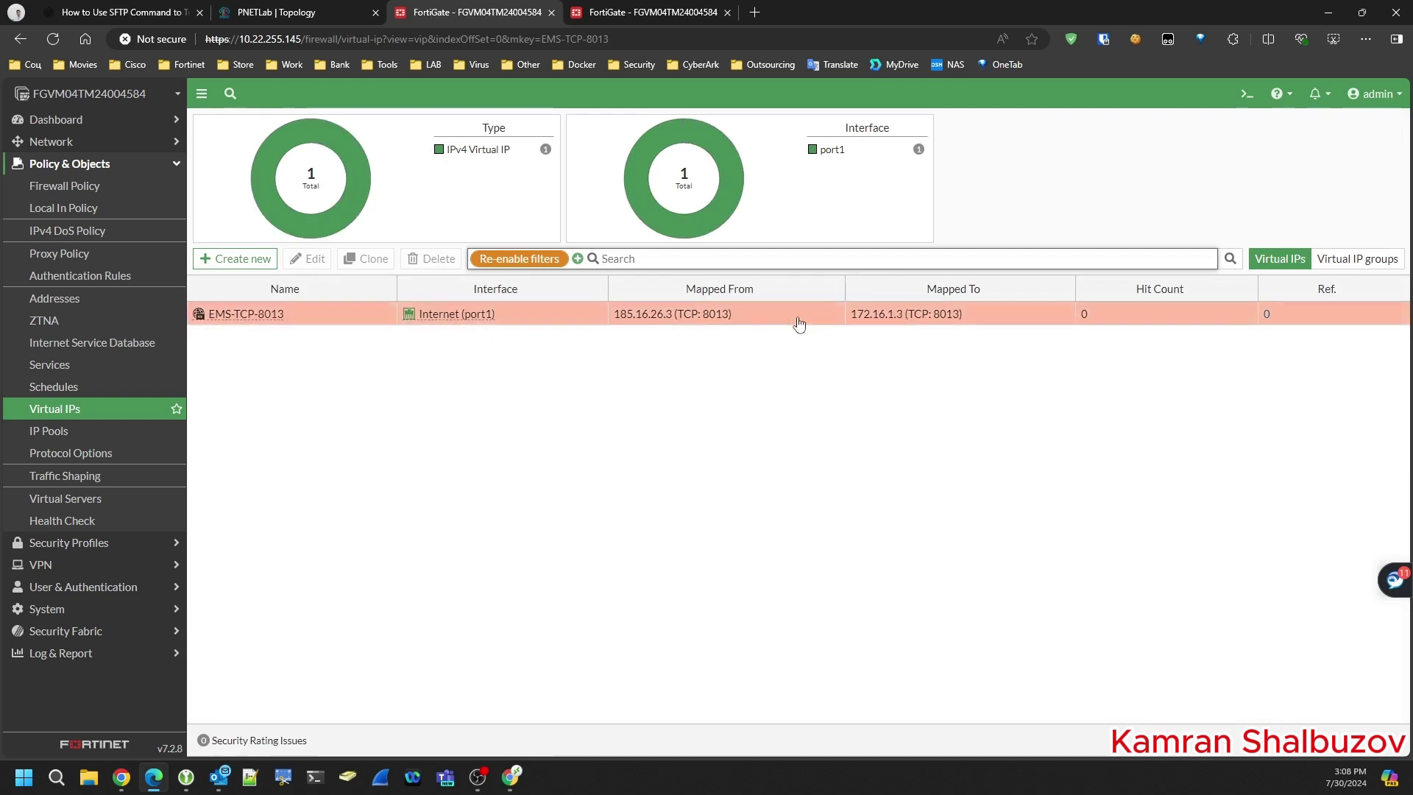
left_click_drag(612, 314, 672, 314)
- Start new policy 100 from Internet (port1) to Server-Network1 (VLAN-10)
left_click(81, 188)
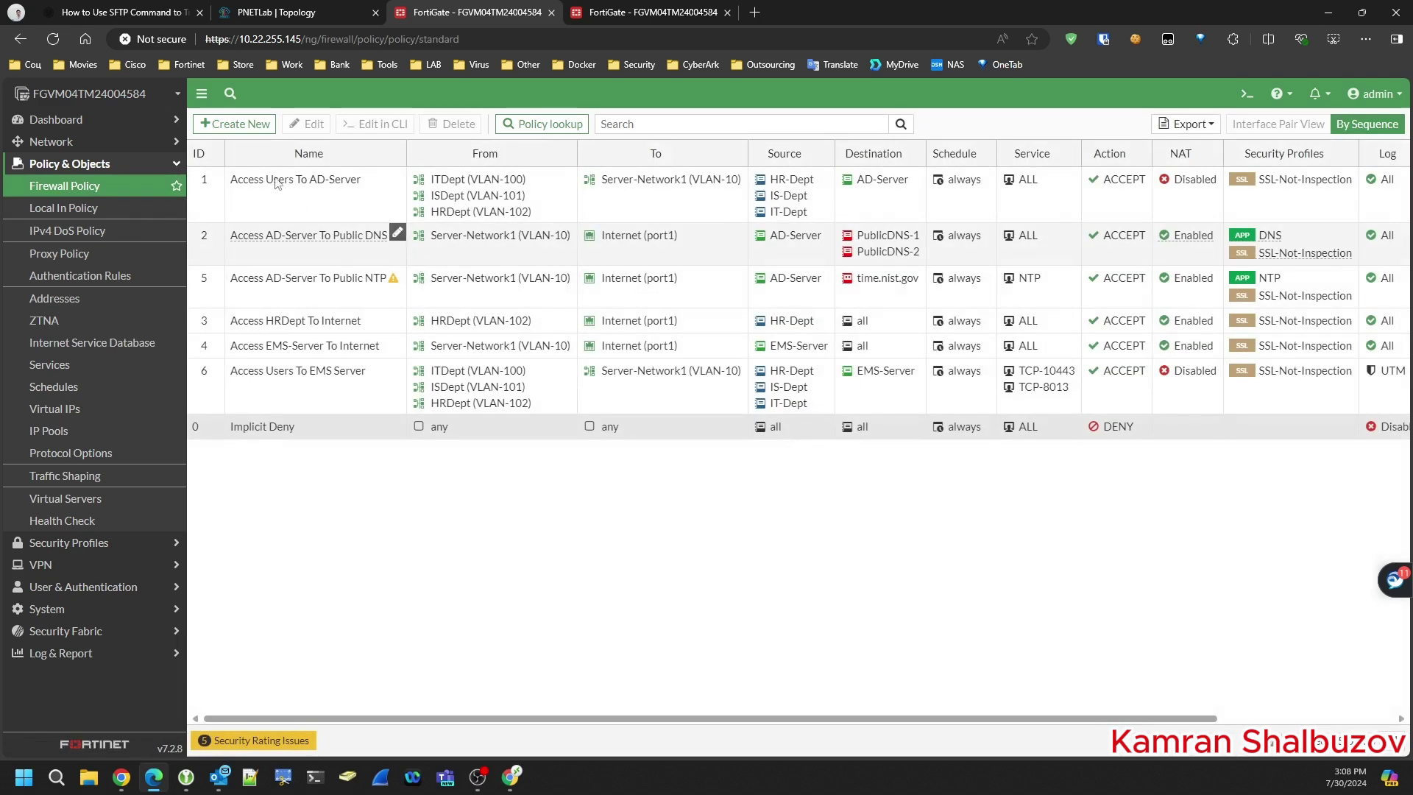
left_click(234, 125)
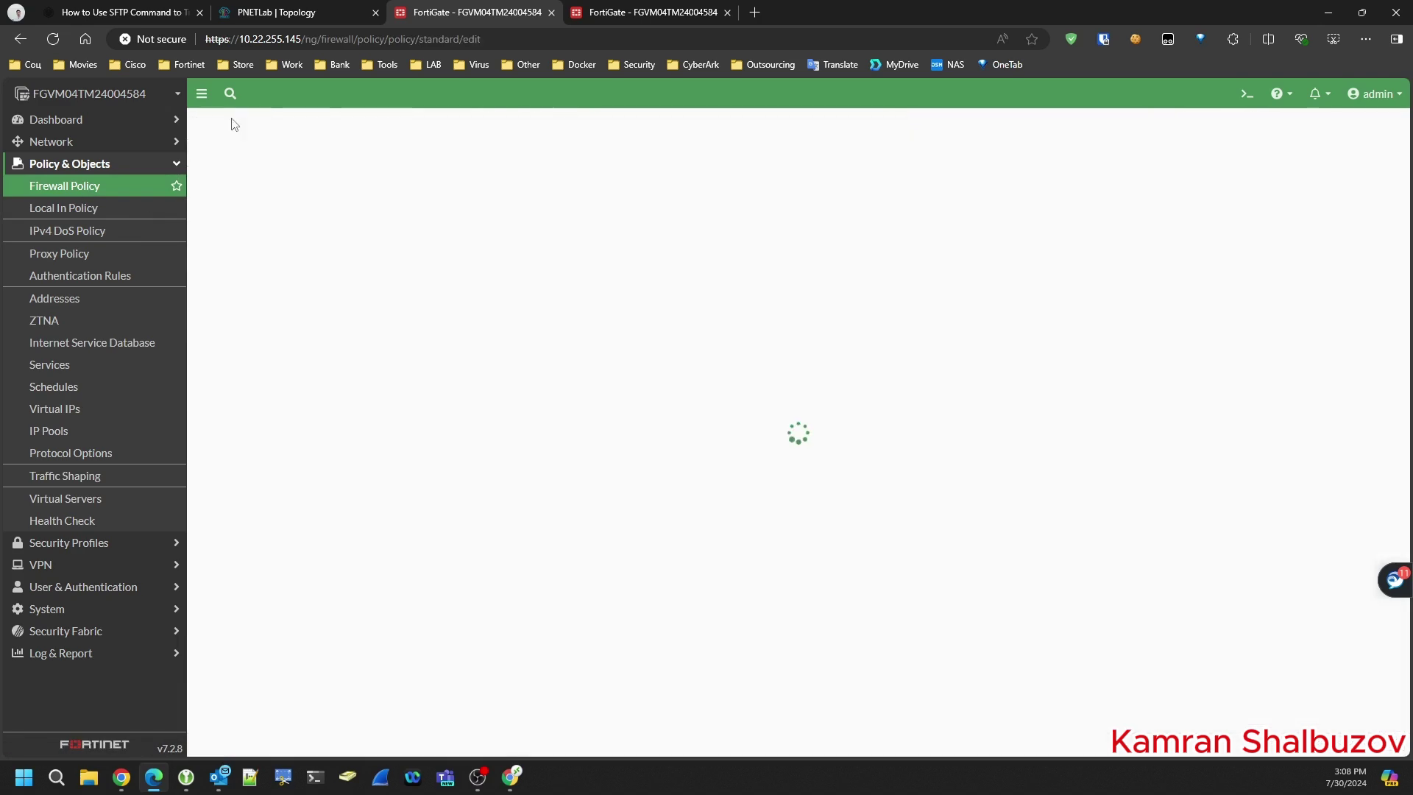
type("100")
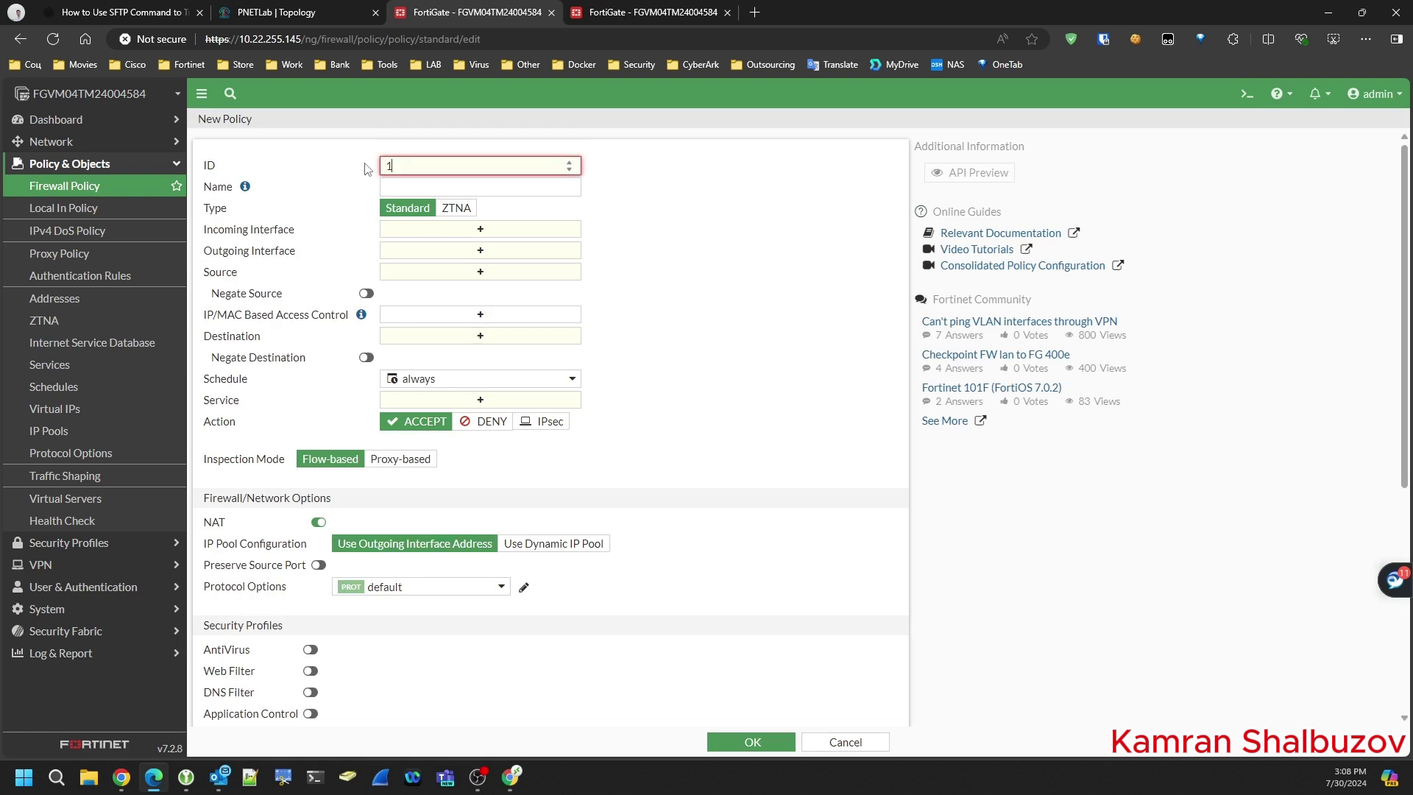
left_click(404, 191)
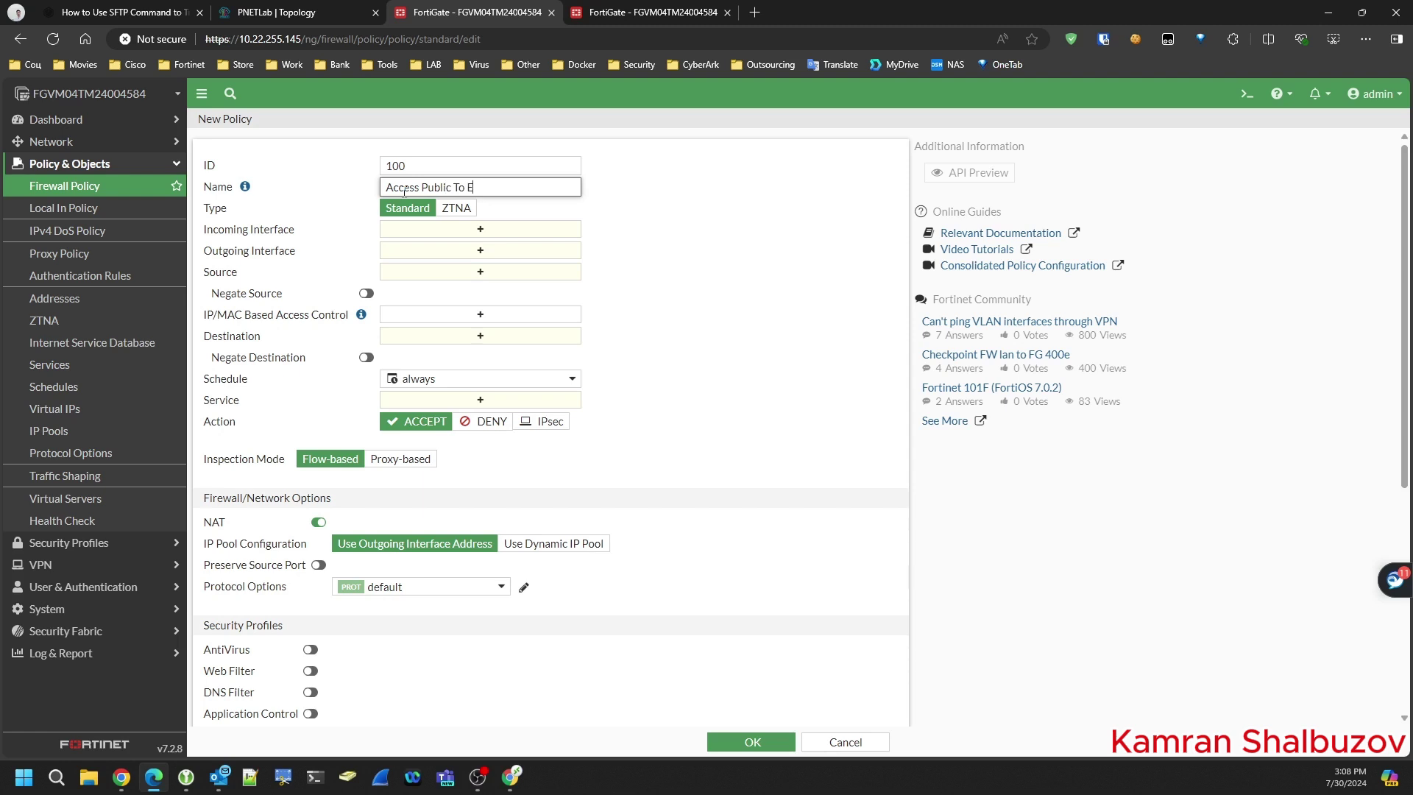
left_click(480, 229)
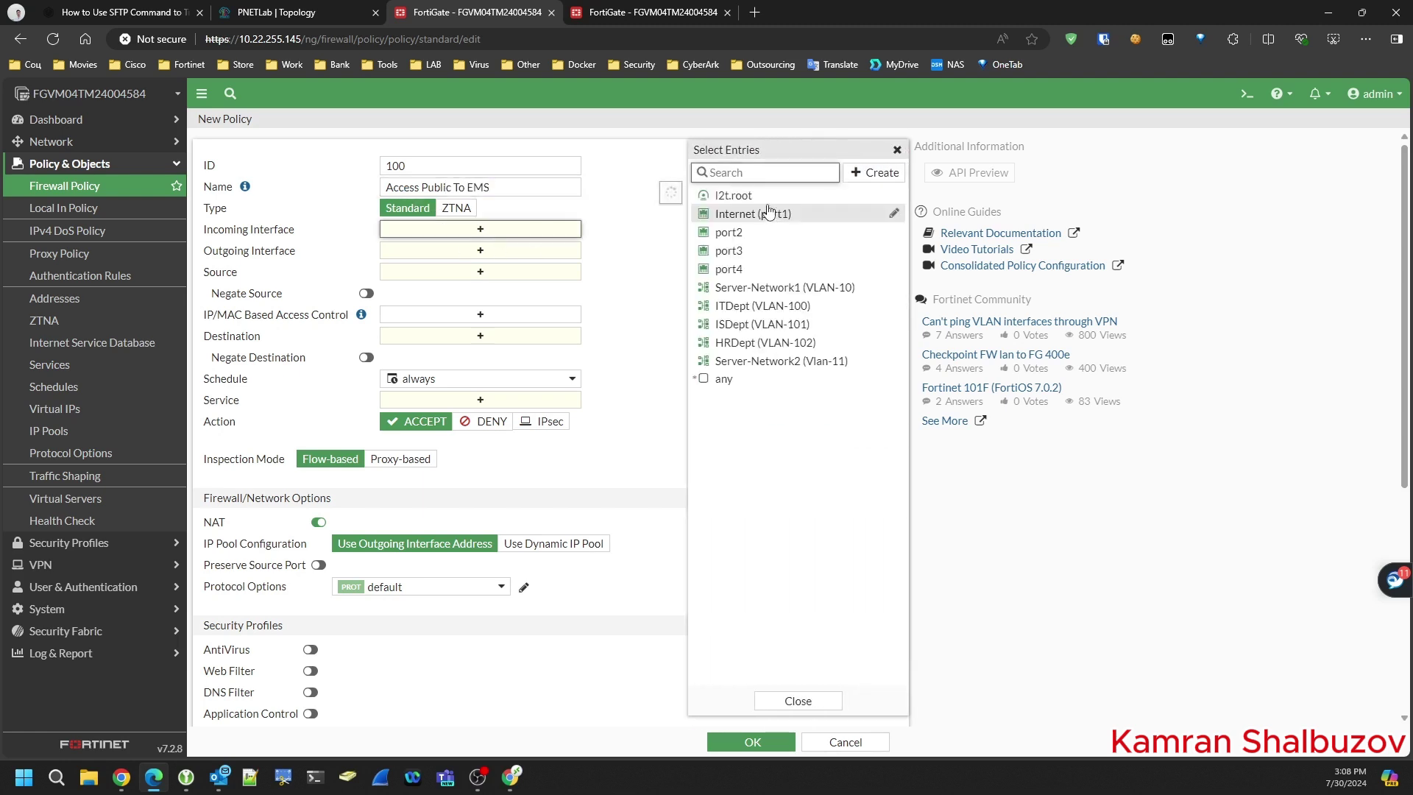
left_click(753, 213)
left_click(500, 266)
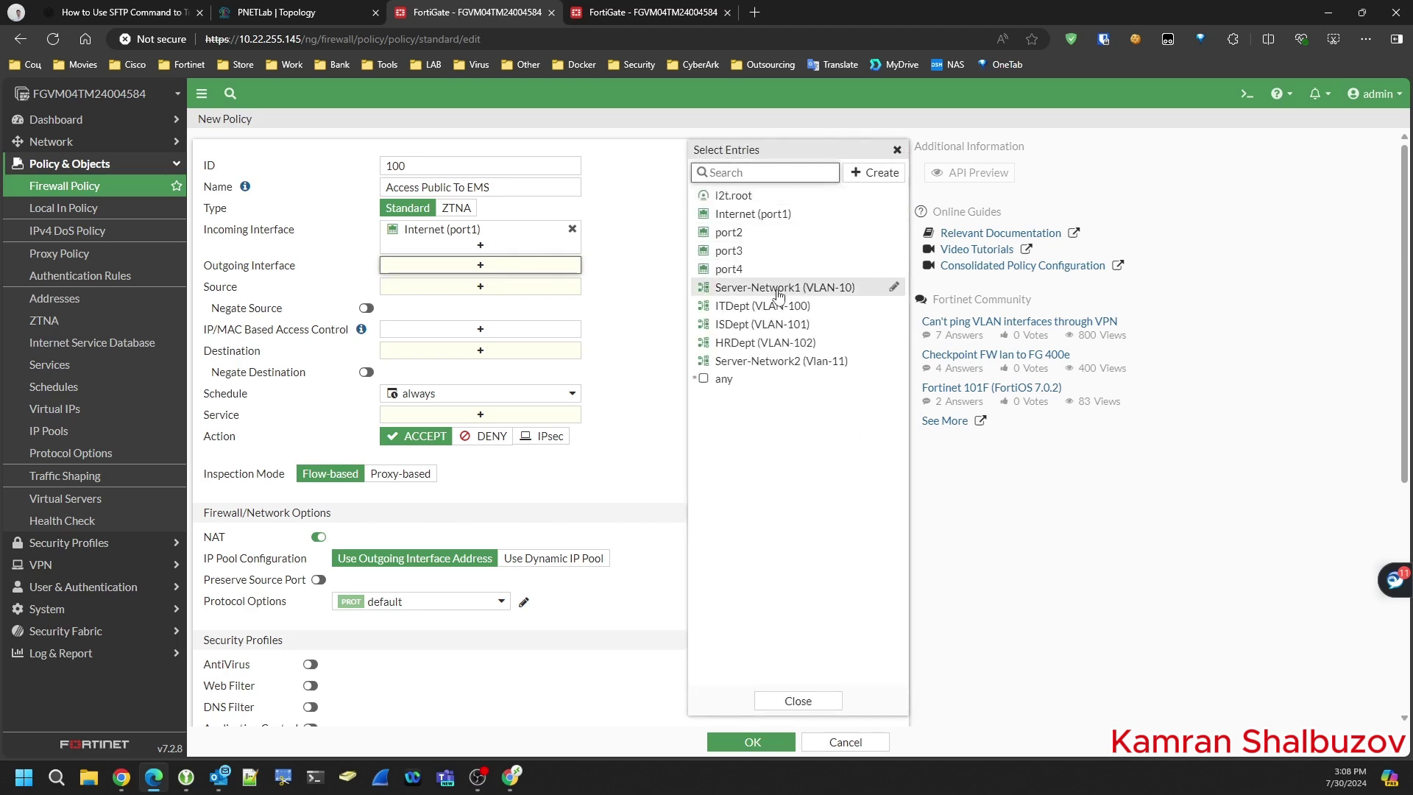
left_click(777, 287)
- Set source to all, destination to the EMS-TCP-8013 virtual IP, and disable NAT
left_click(482, 301)
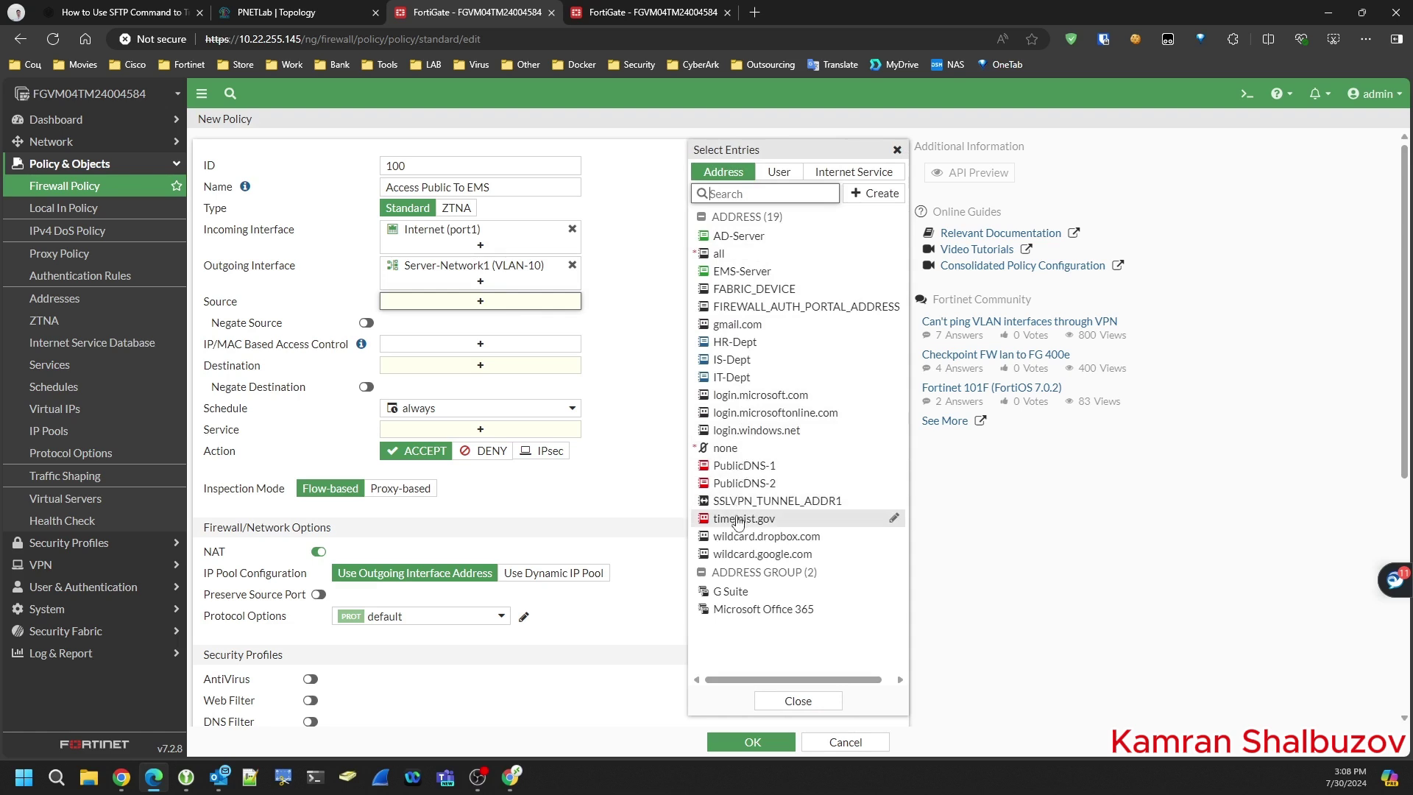
left_click(719, 253)
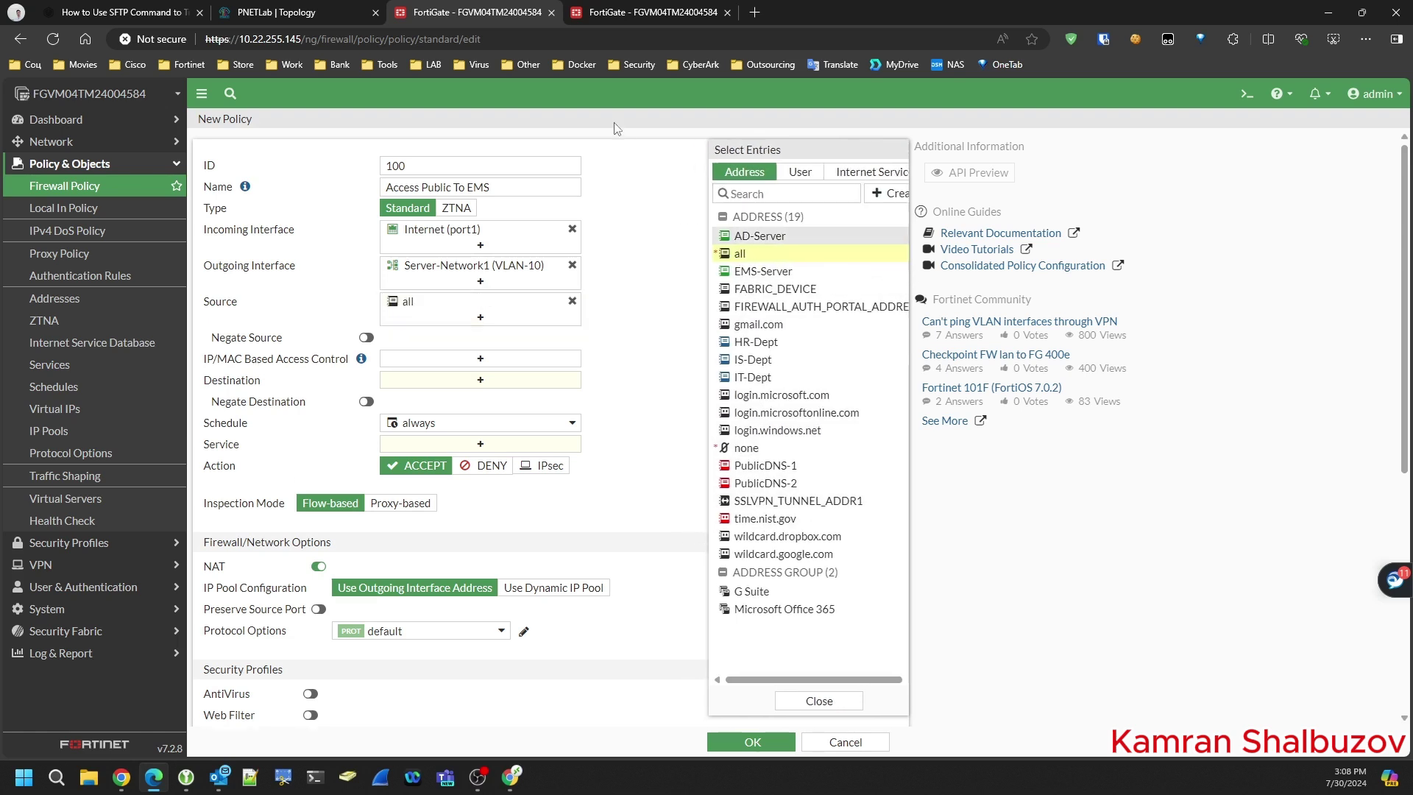
left_click(480, 380)
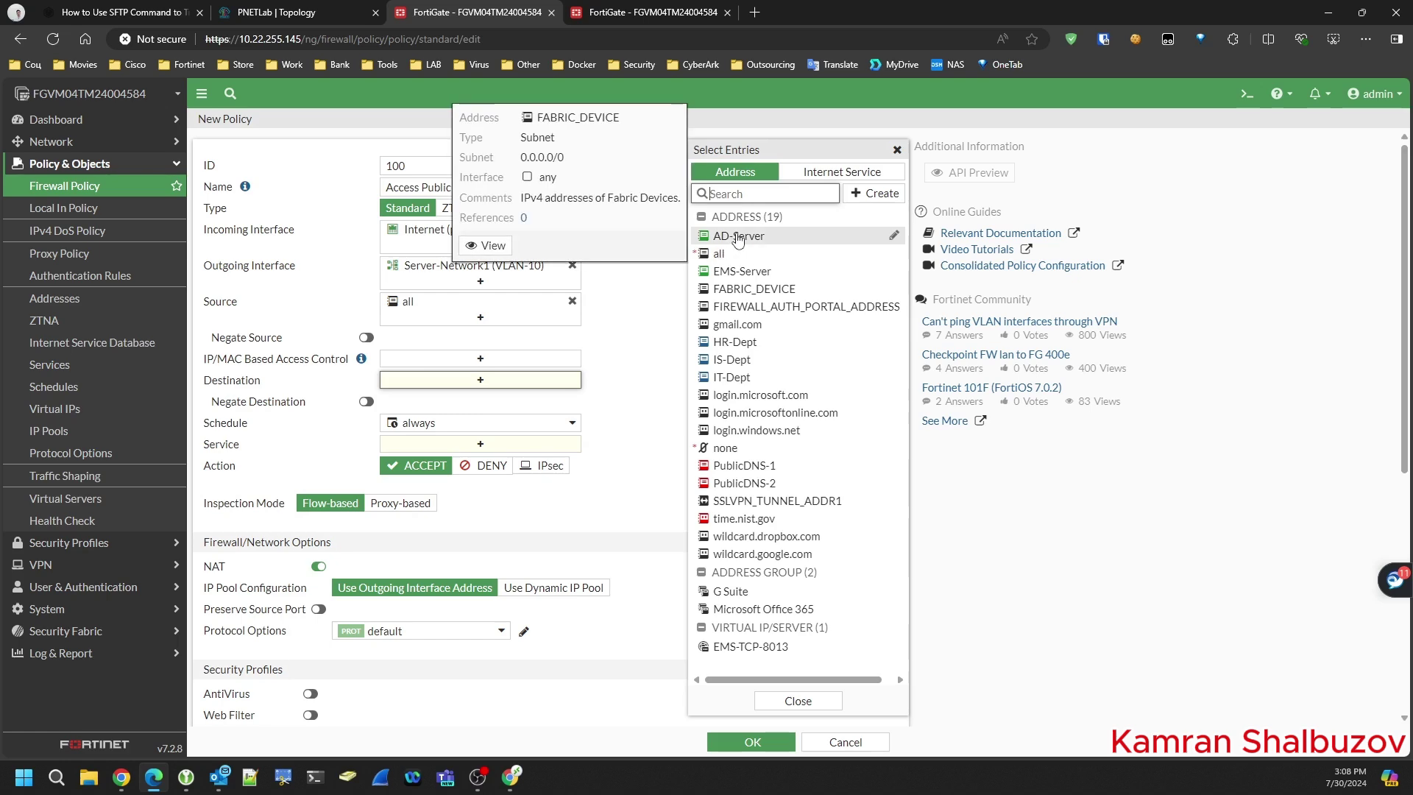
scroll(768, 637, "down", 4)
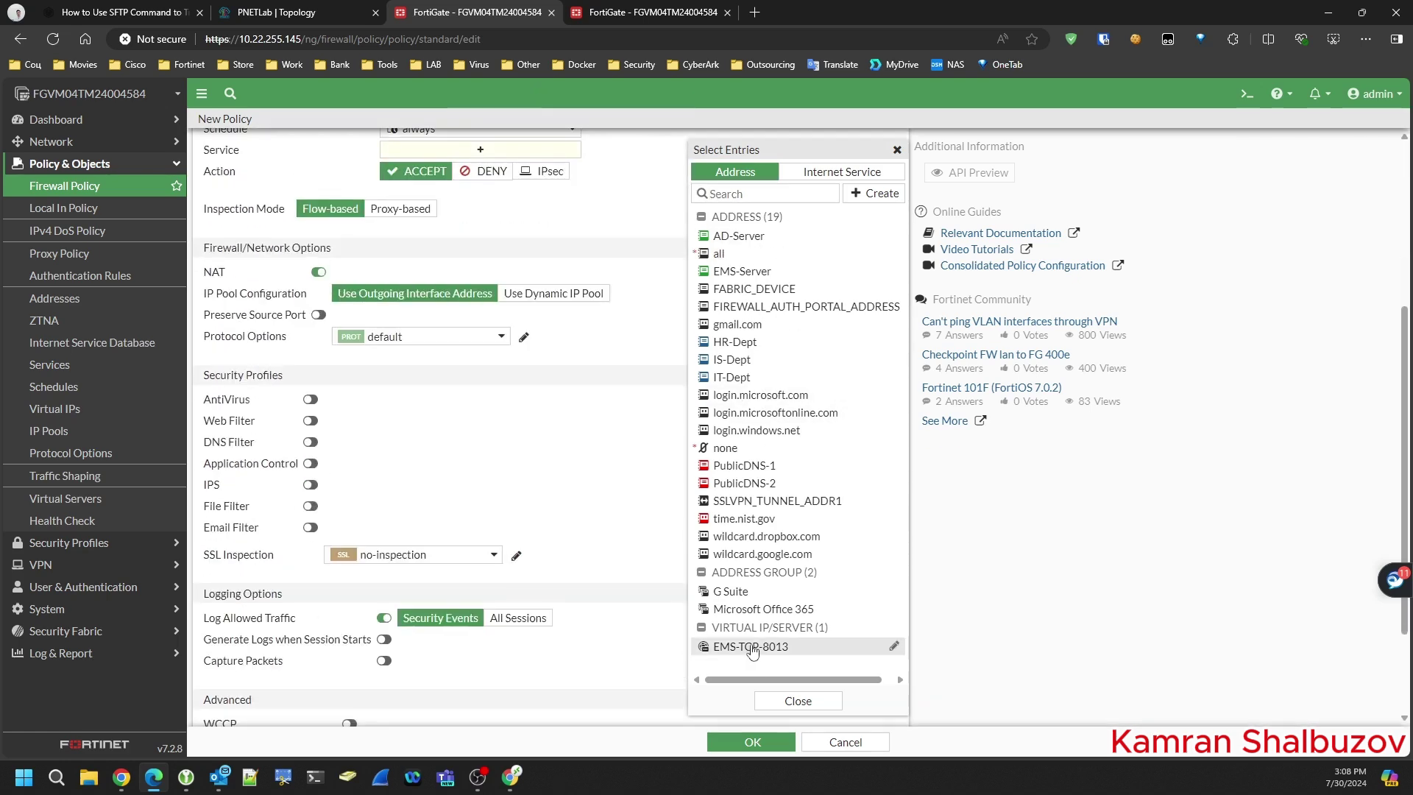
left_click(754, 647)
left_click(318, 272)
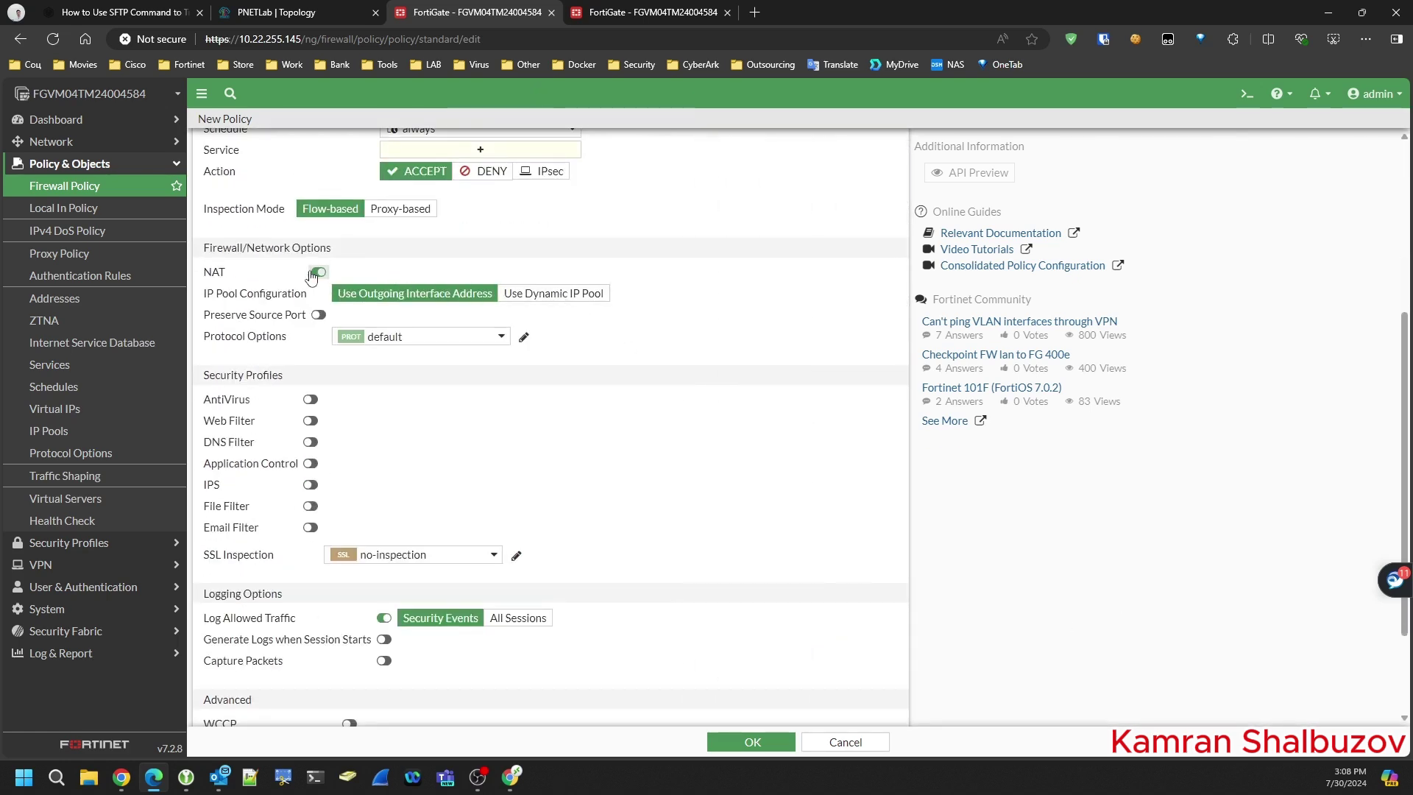
scroll(658, 287, "up", 4)
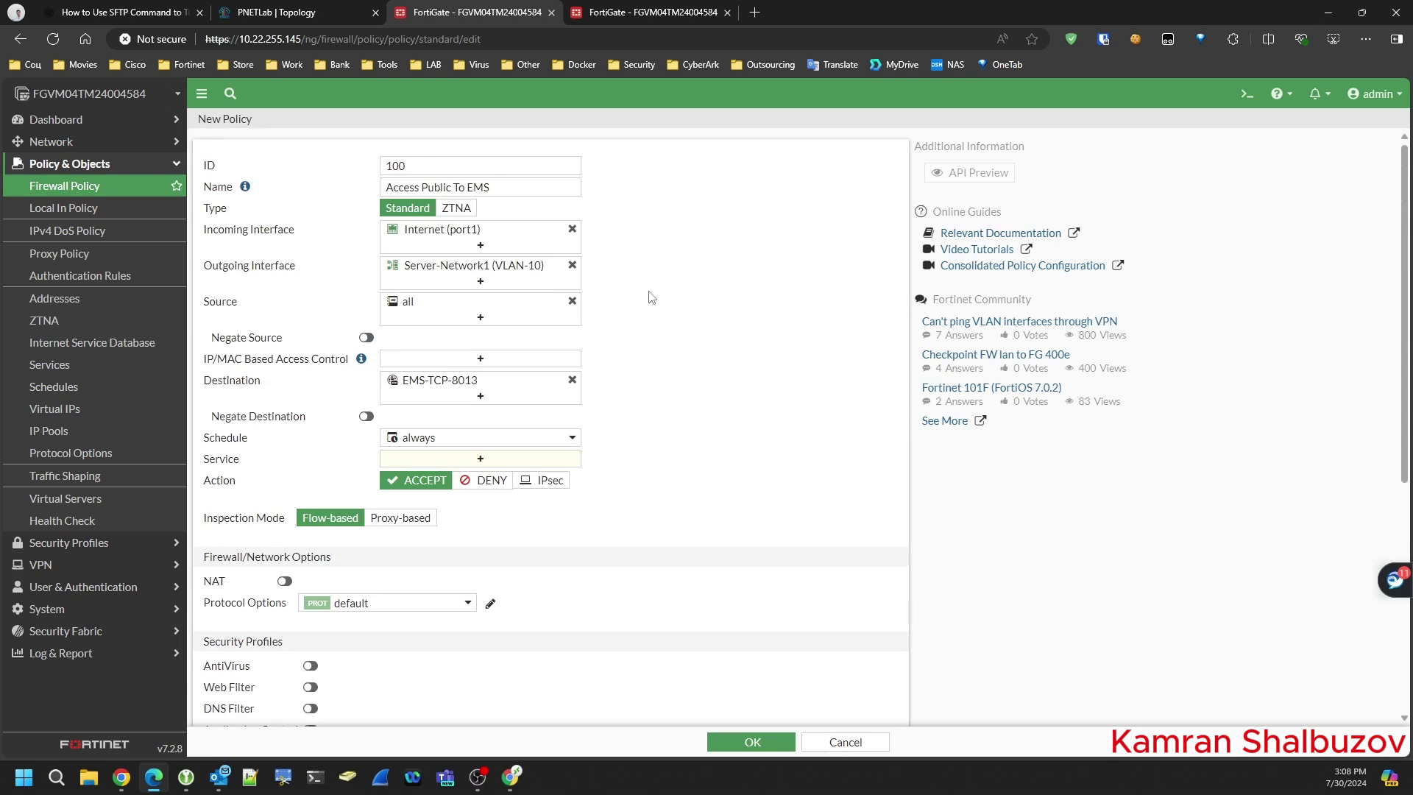
- Add service TCP-8013 and save the policy
left_click(480, 458)
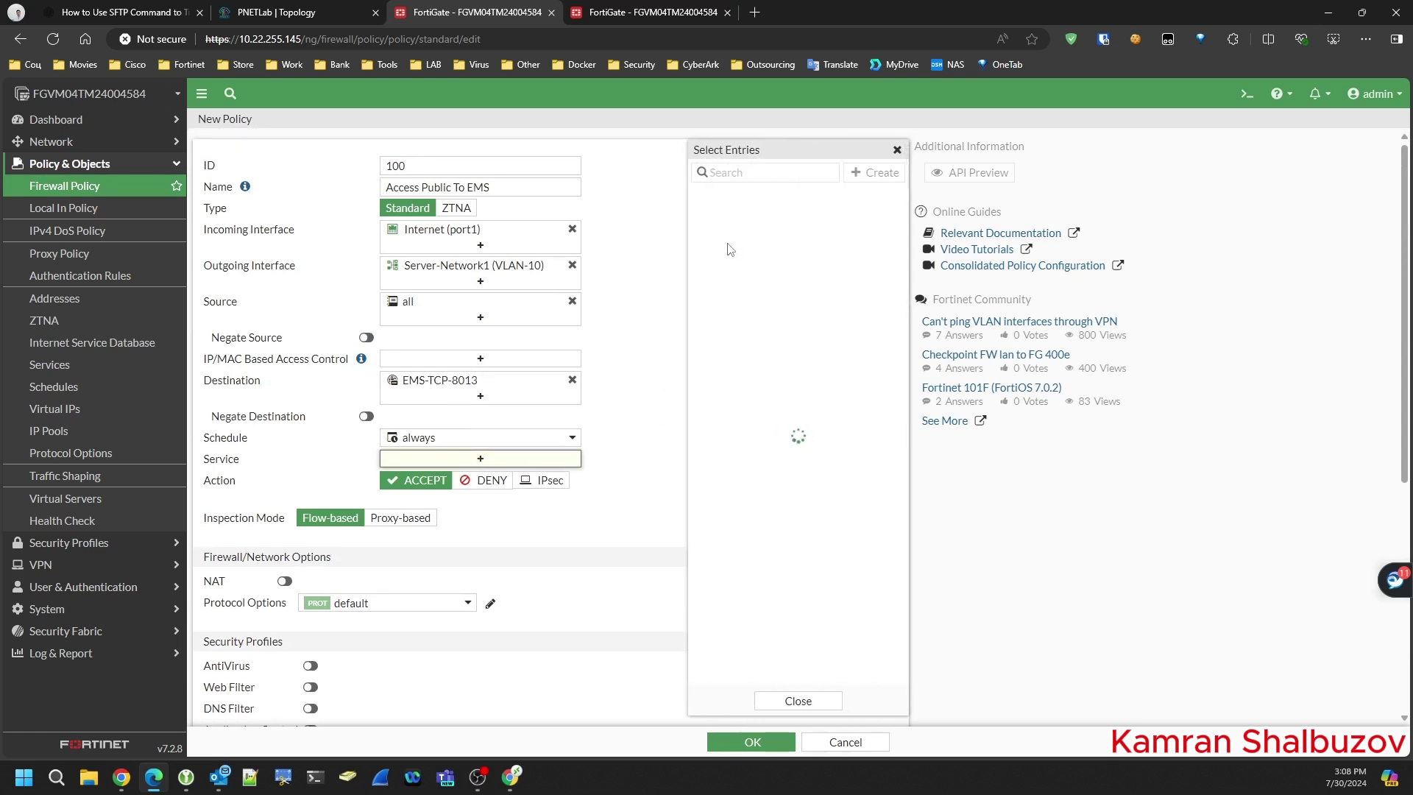
type("80")
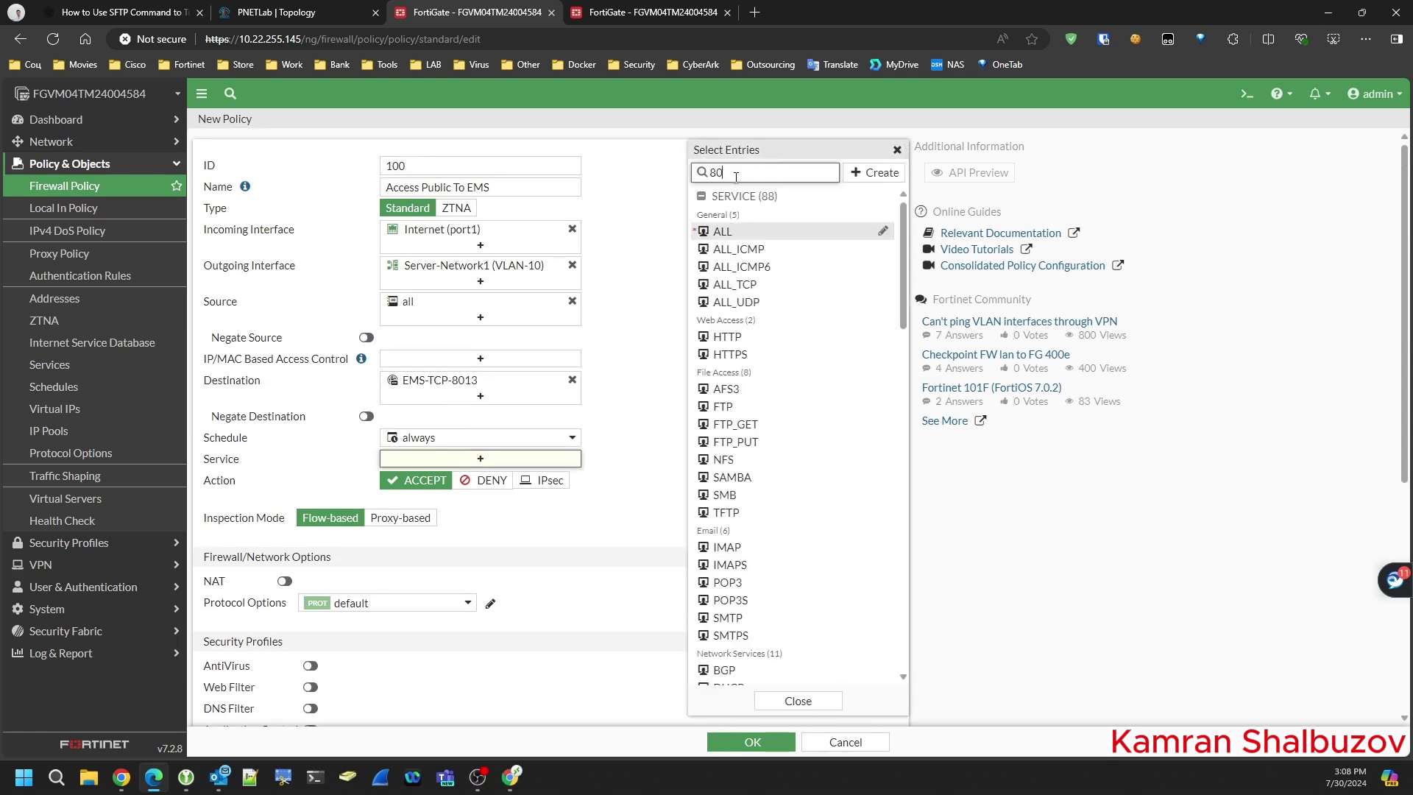
type("13")
left_click(729, 230)
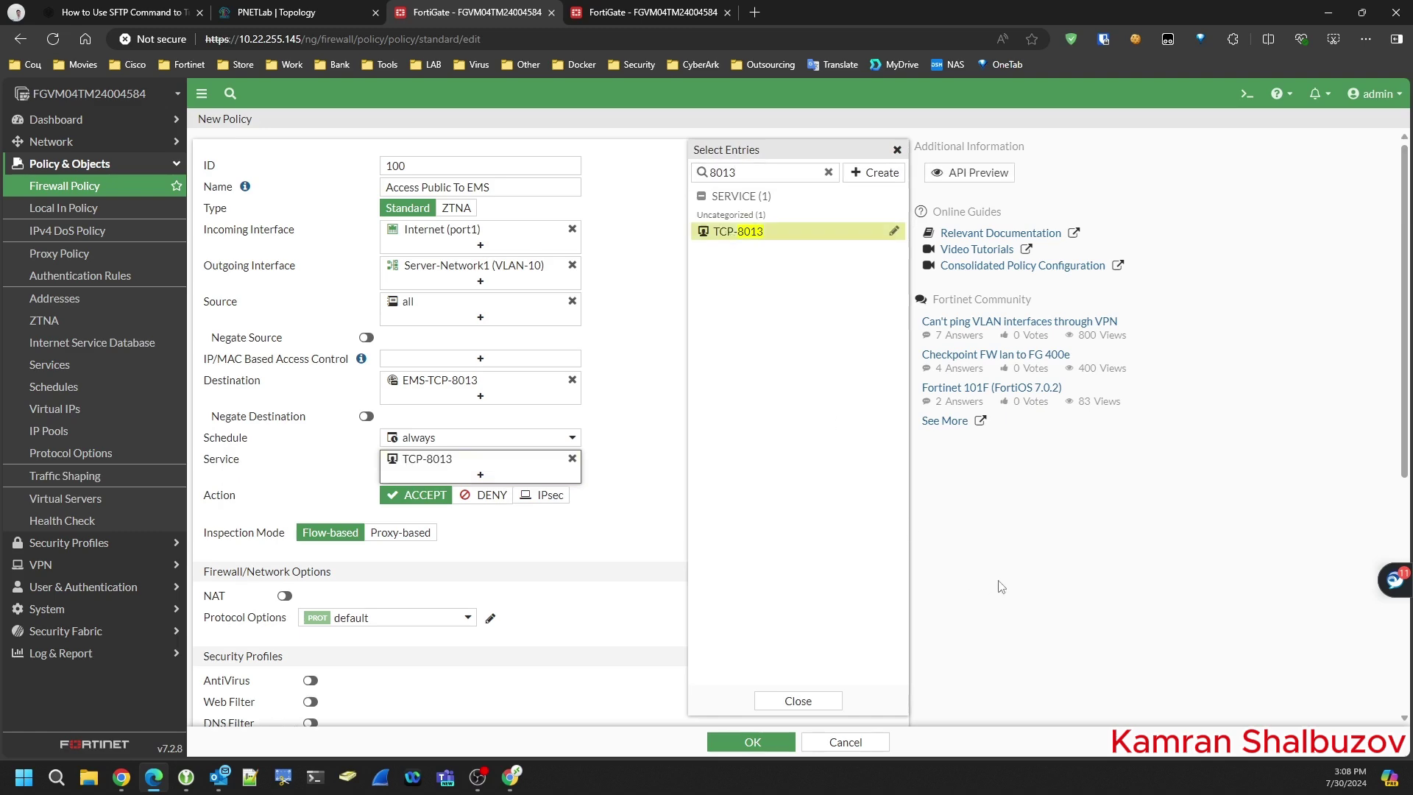
left_click(648, 295)
scroll(576, 360, "down", 2)
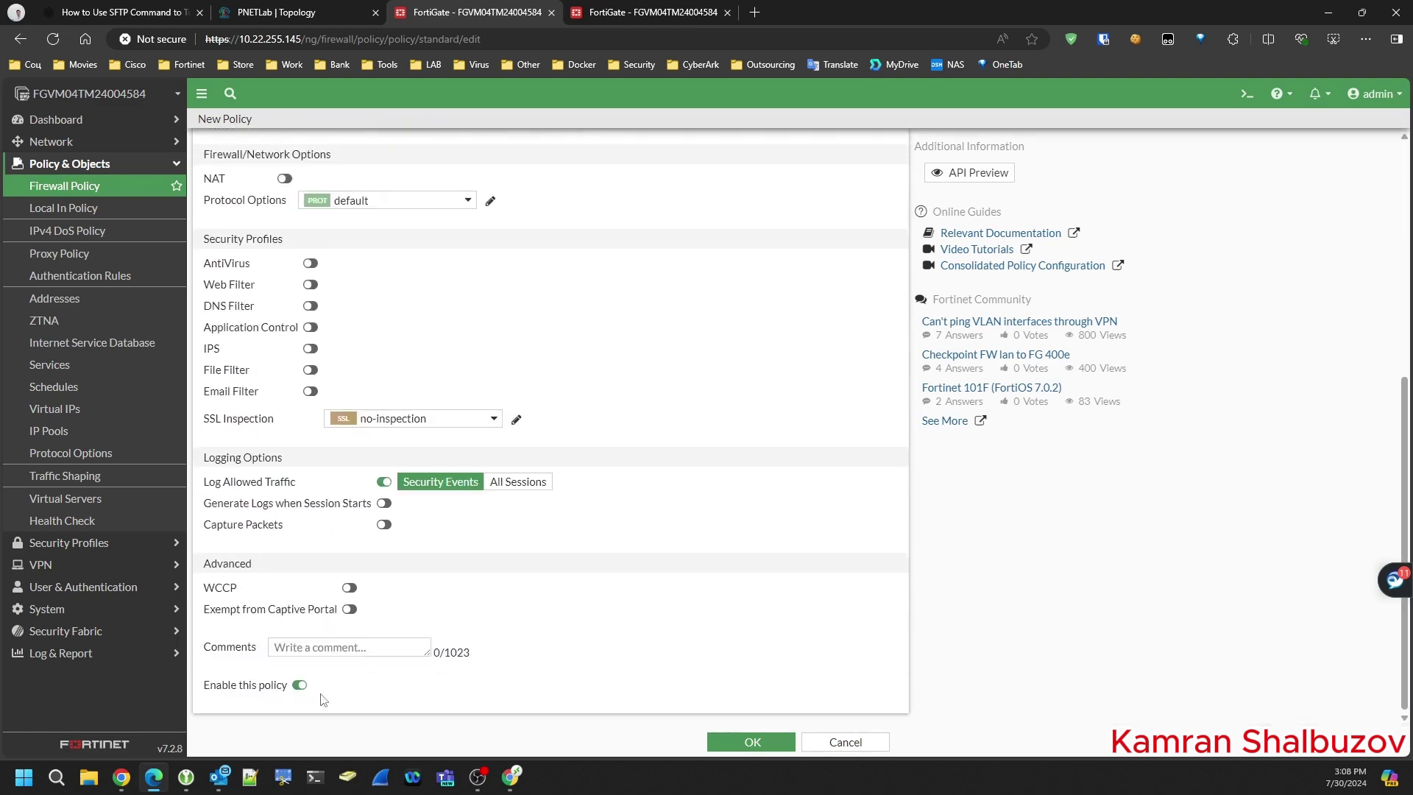
left_click(777, 740)
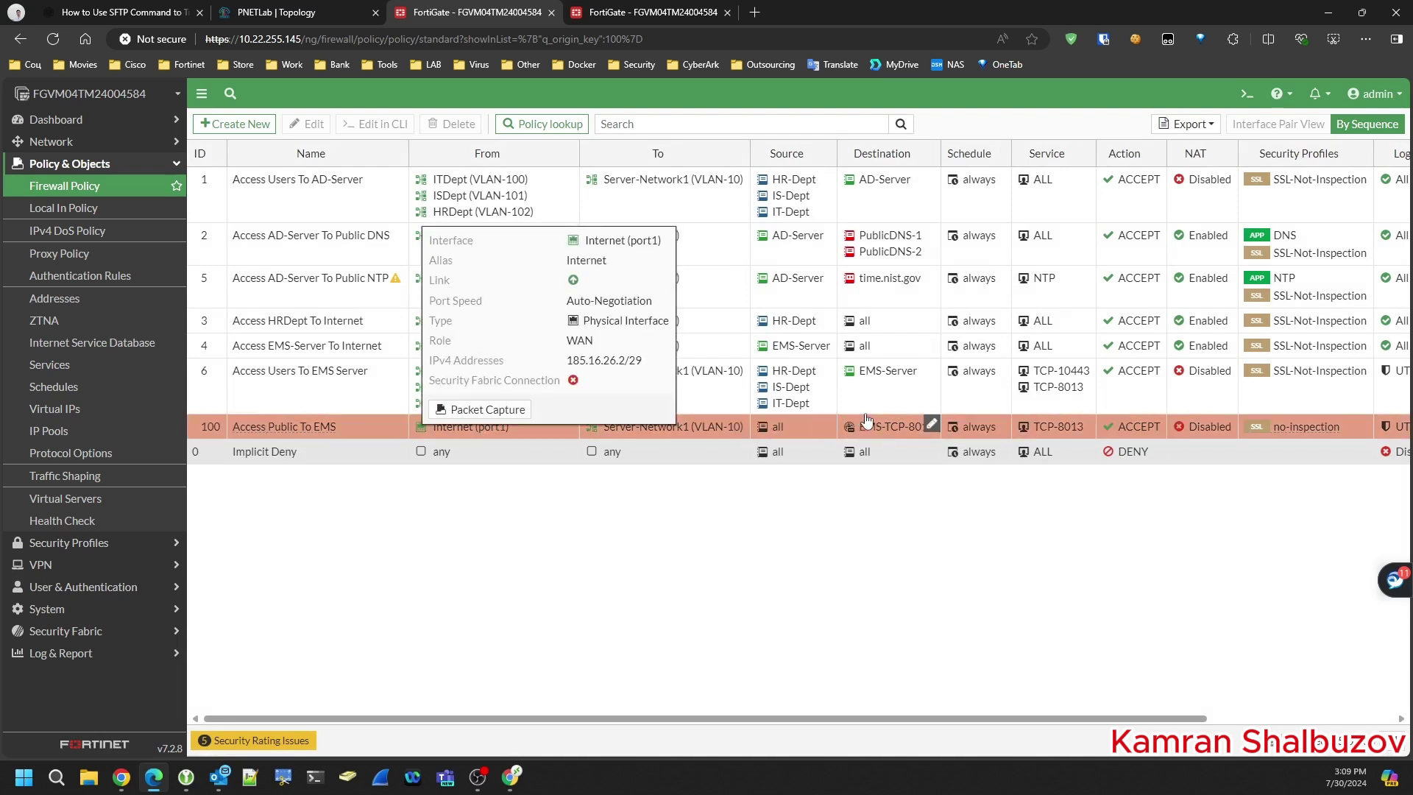
- Edit policy 100 to log all sessions and use the SSL-Not-Inspection profile
left_click_drag(1005, 721, 1122, 722)
double_click(375, 428)
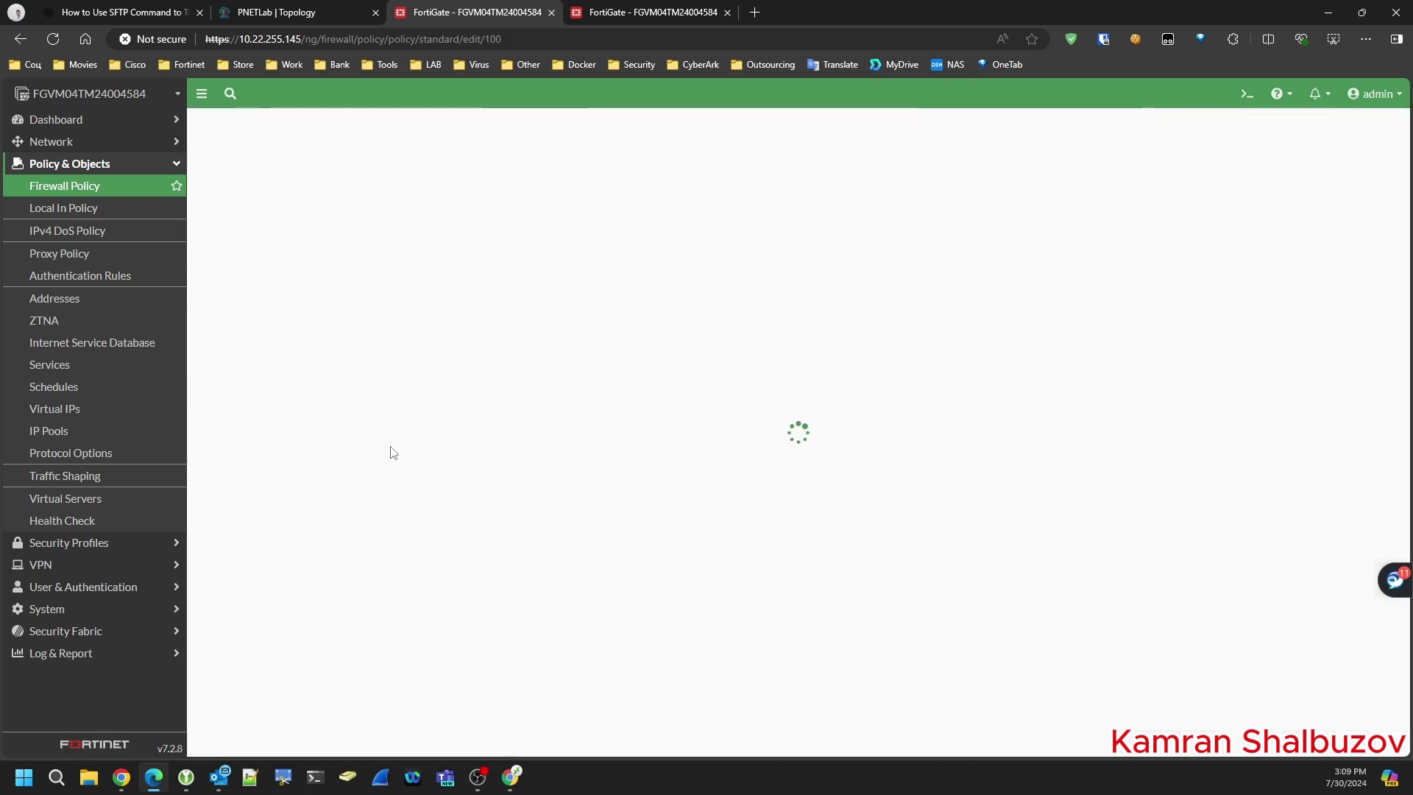
scroll(699, 379, "down", 5)
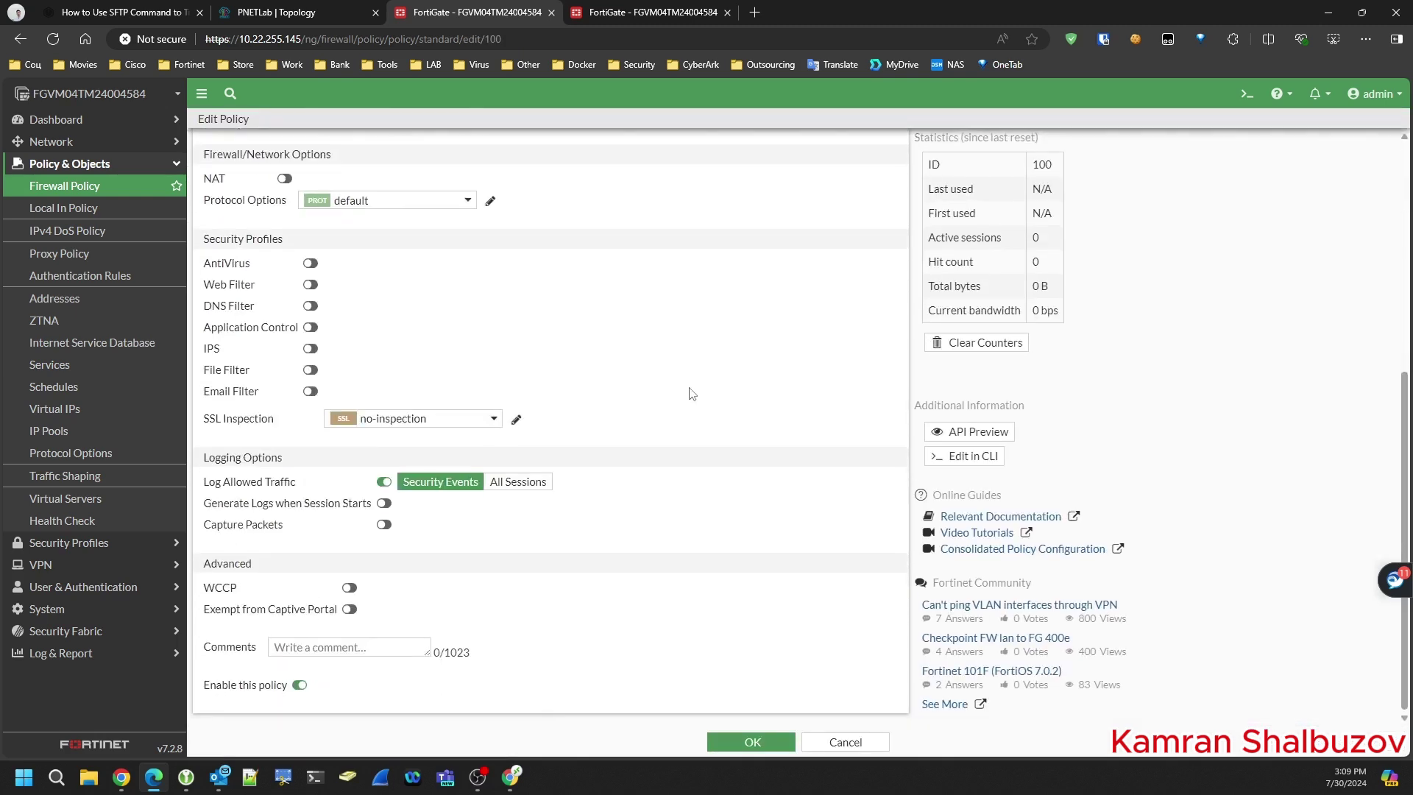
left_click(518, 484)
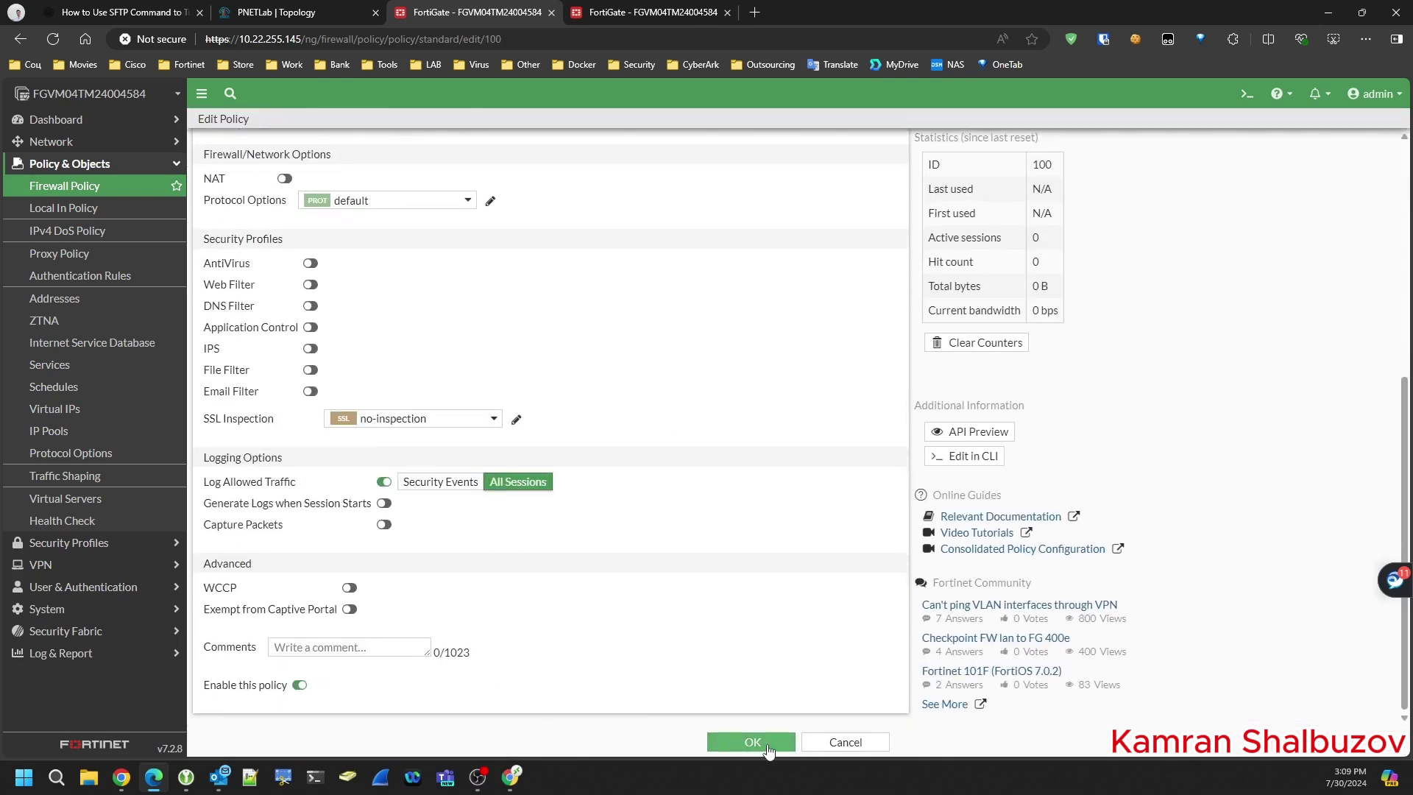
left_click(451, 419)
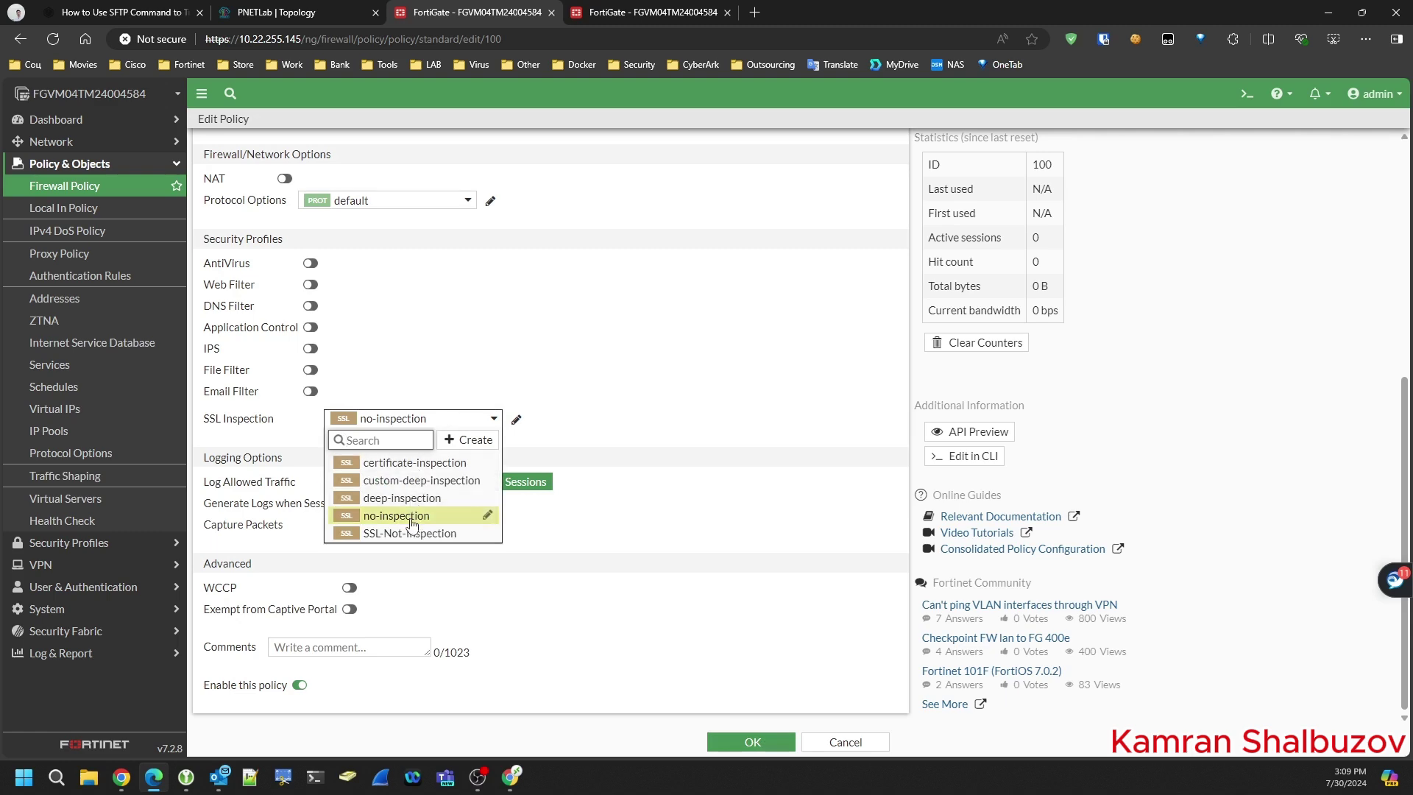
left_click(492, 534)
left_click(753, 744)
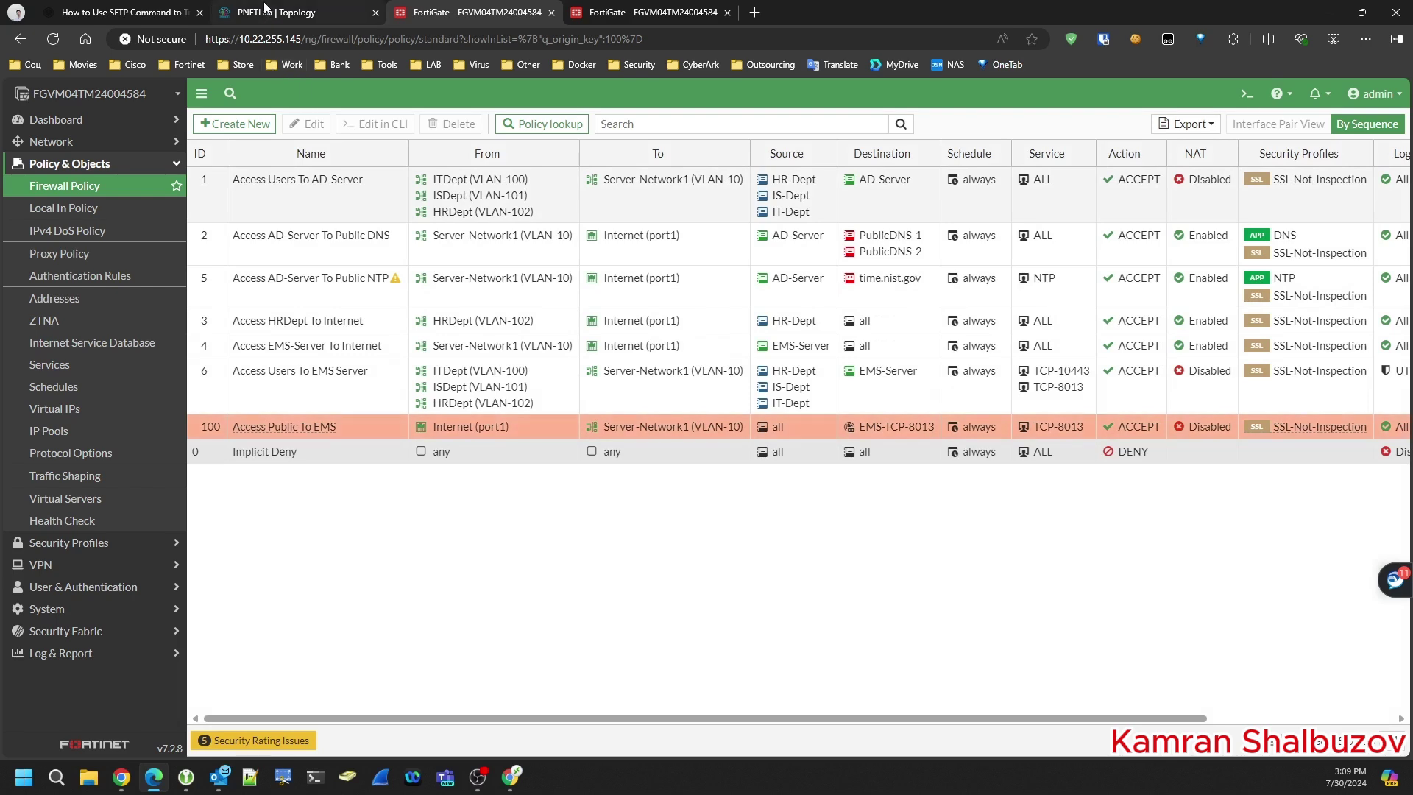
left_click(298, 13)
- On DNS-Public, open the home.lab zone and start a new host record
left_click_drag(301, 91, 741, 97)
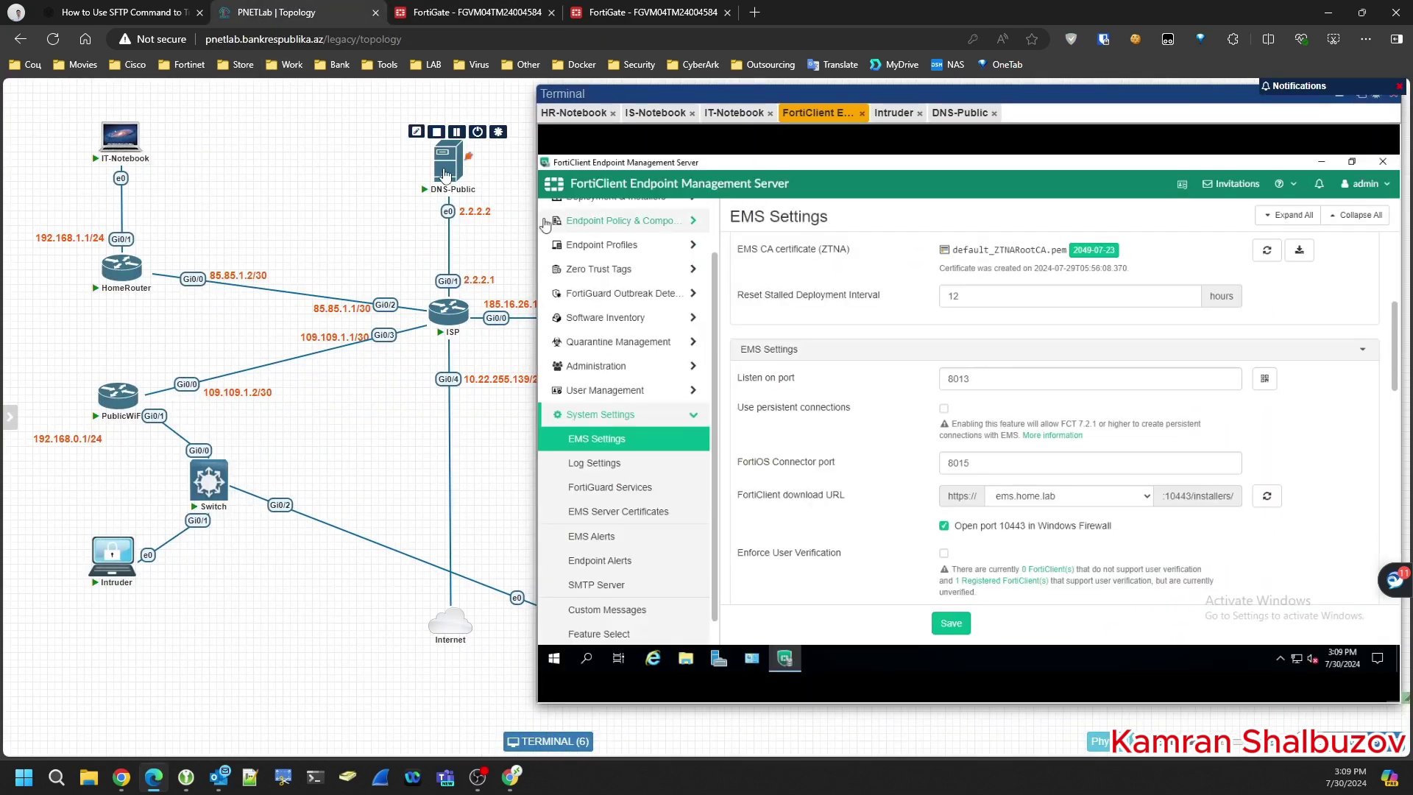
left_click(445, 175)
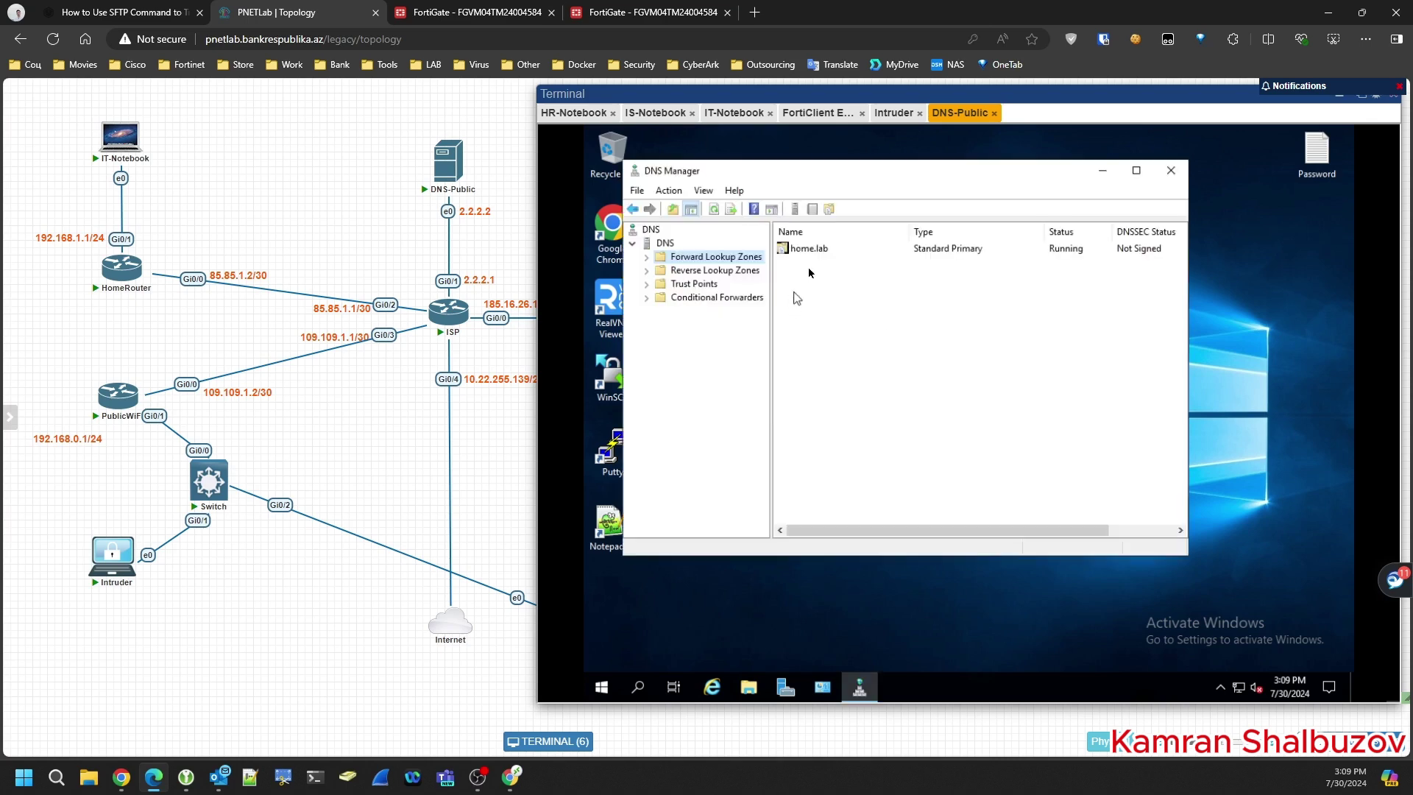
double_click(815, 250)
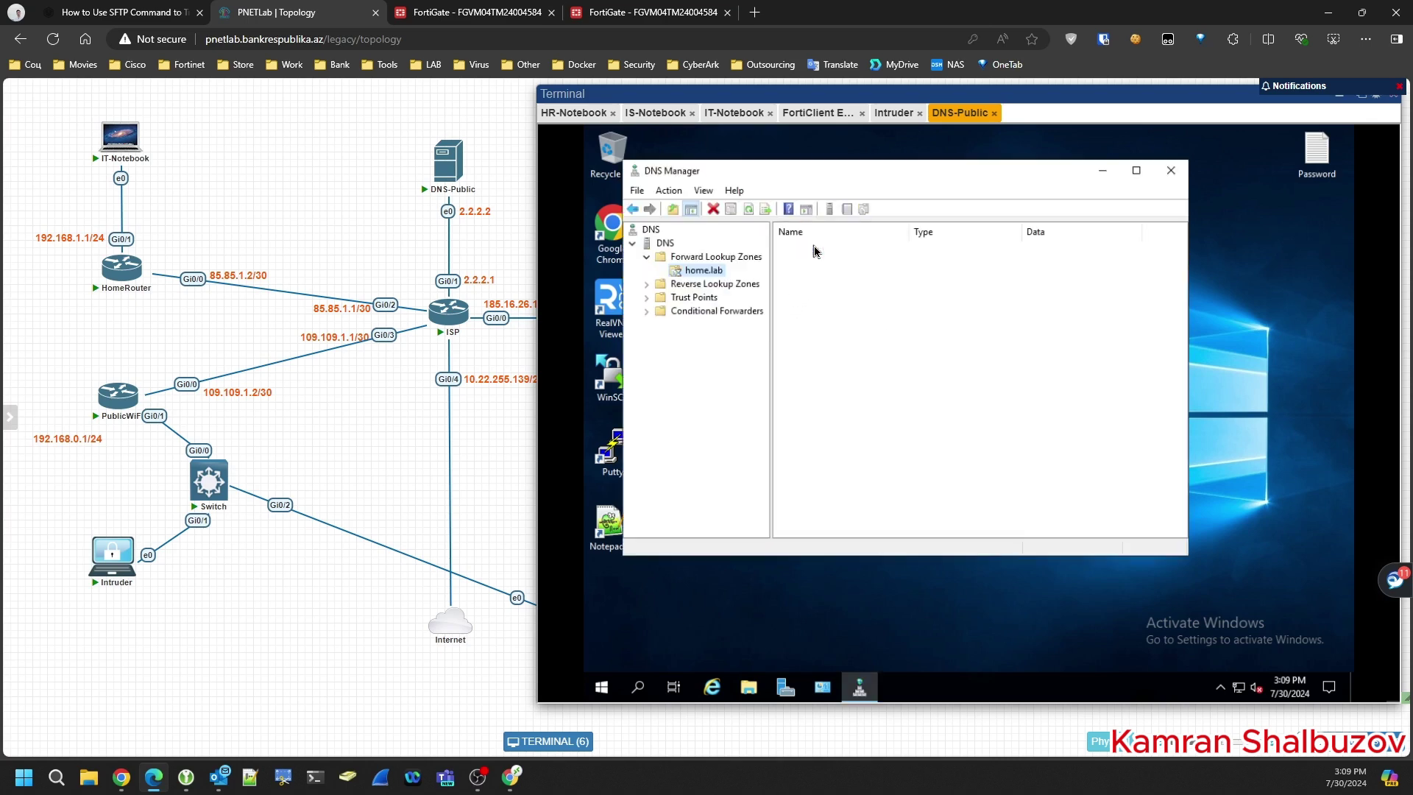
right_click(812, 314)
left_click(865, 352)
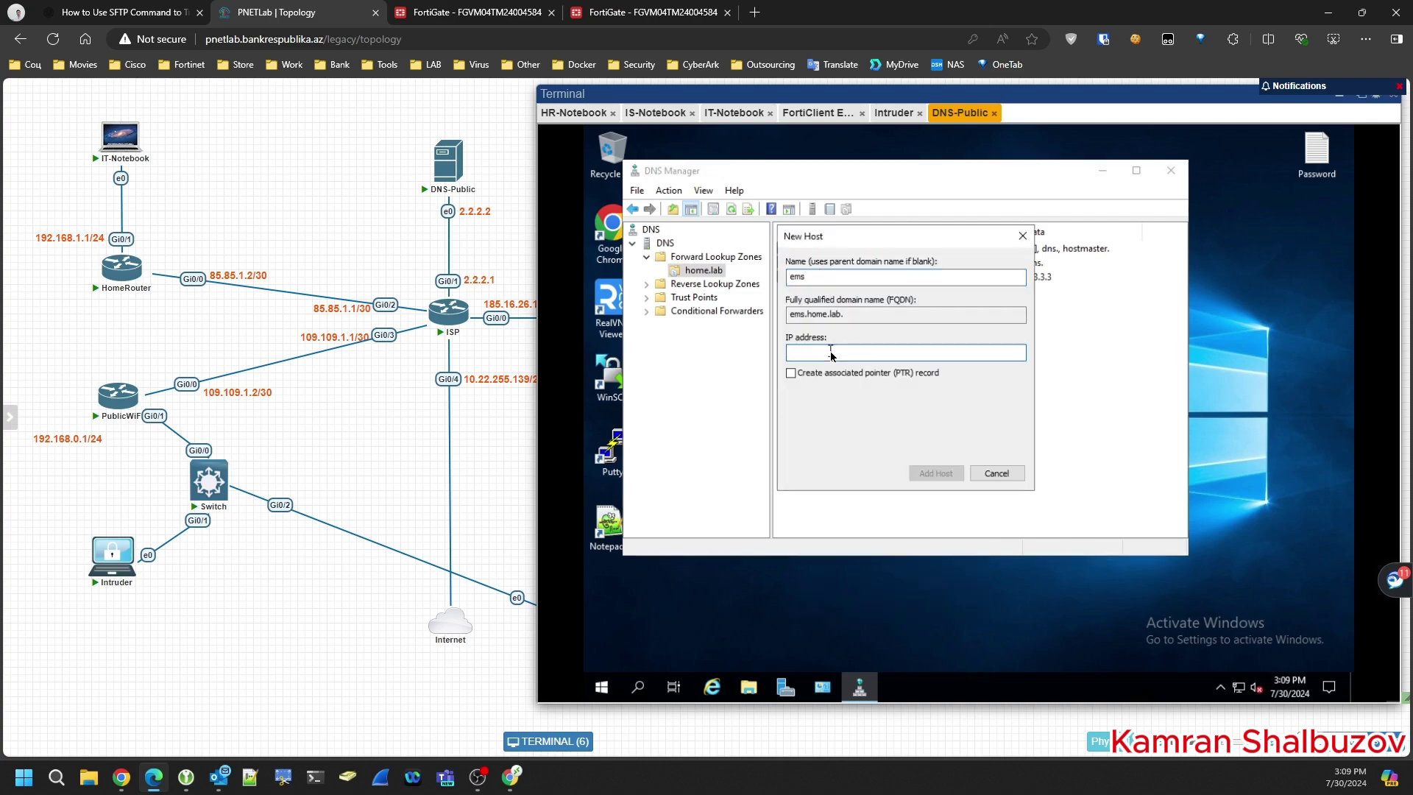
- Add host record ems pointing to 185.16.26.3 in home.lab and confirm it appears
left_click(465, 14)
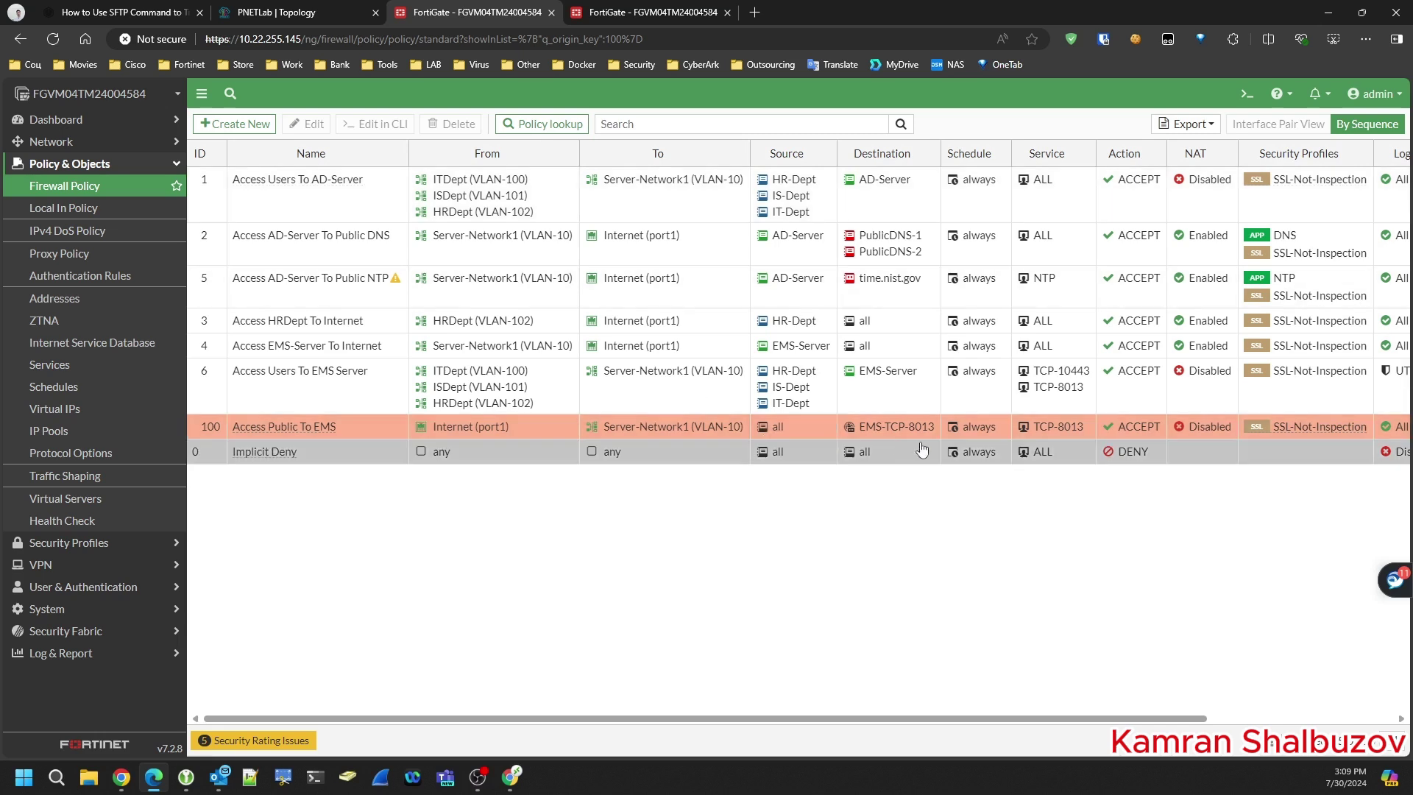
mouse_move(909, 435)
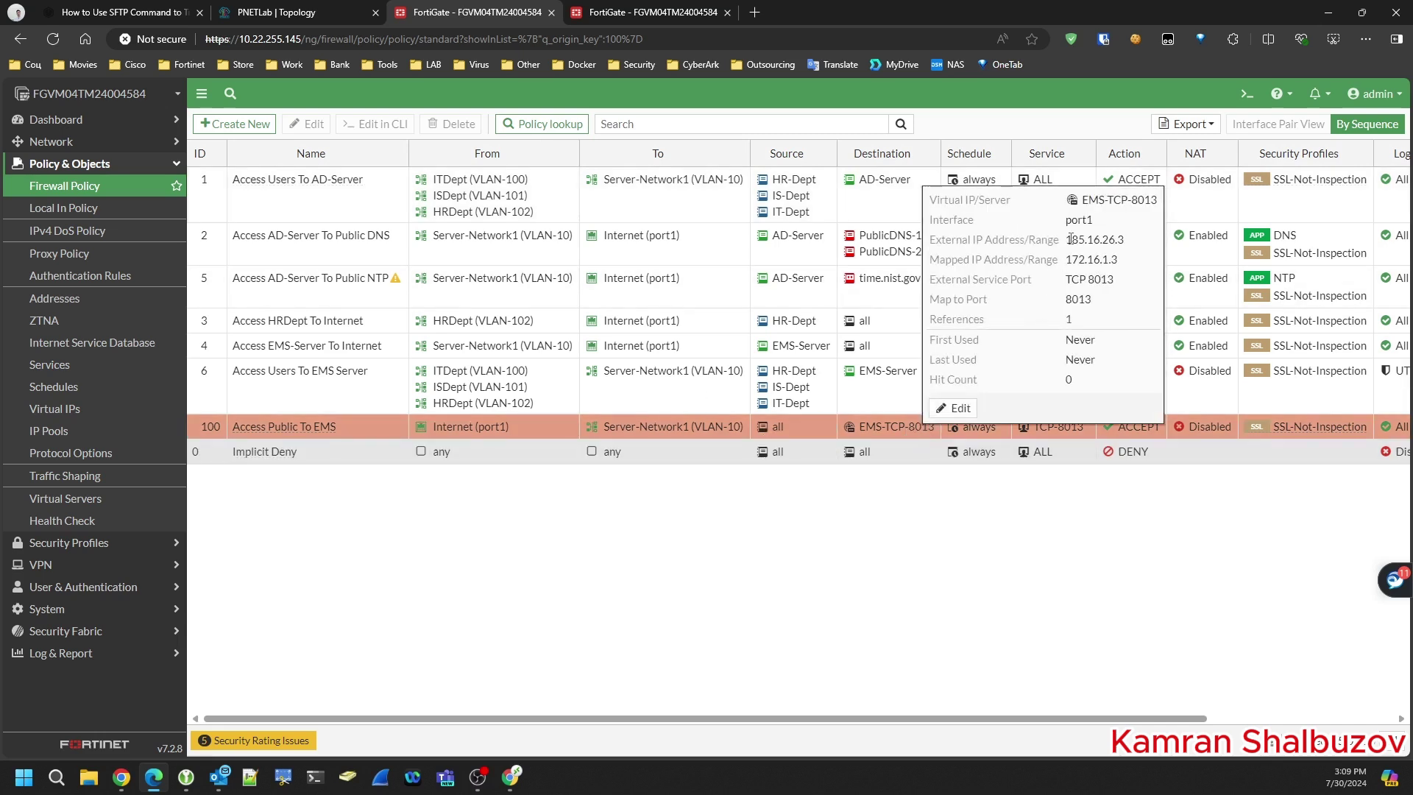
left_click_drag(1067, 239, 1126, 239)
left_click(294, 13)
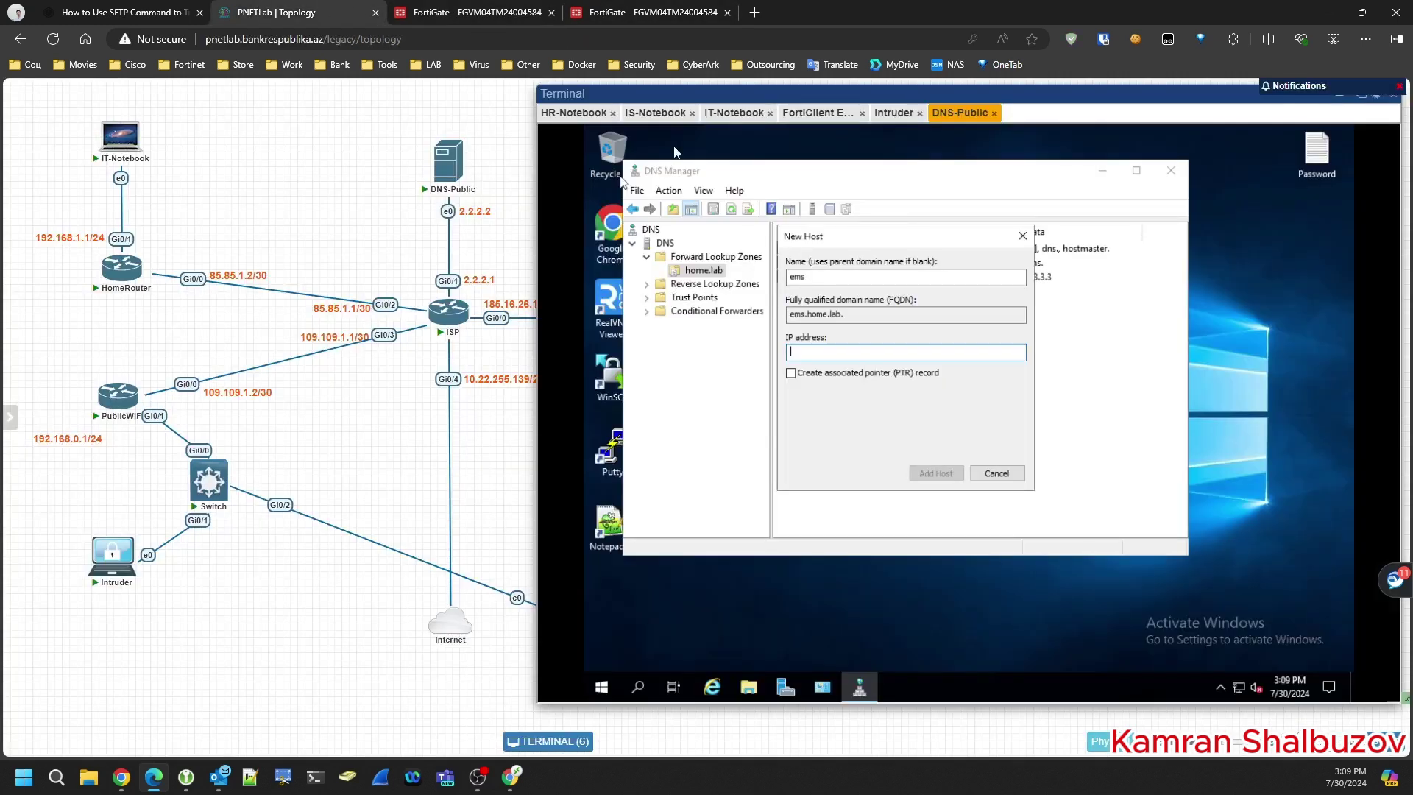
left_click_drag(747, 96, 888, 101)
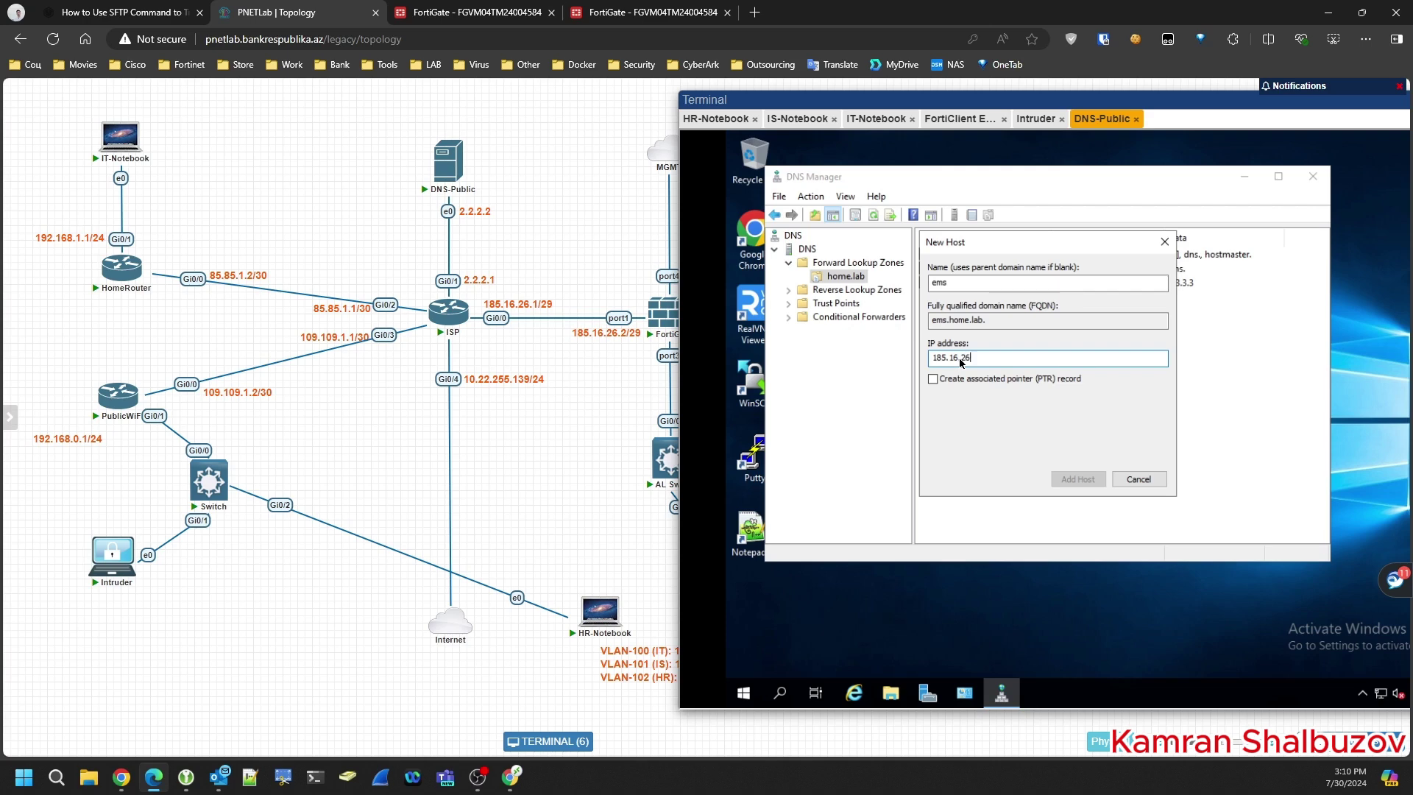
type("3")
left_click(1076, 483)
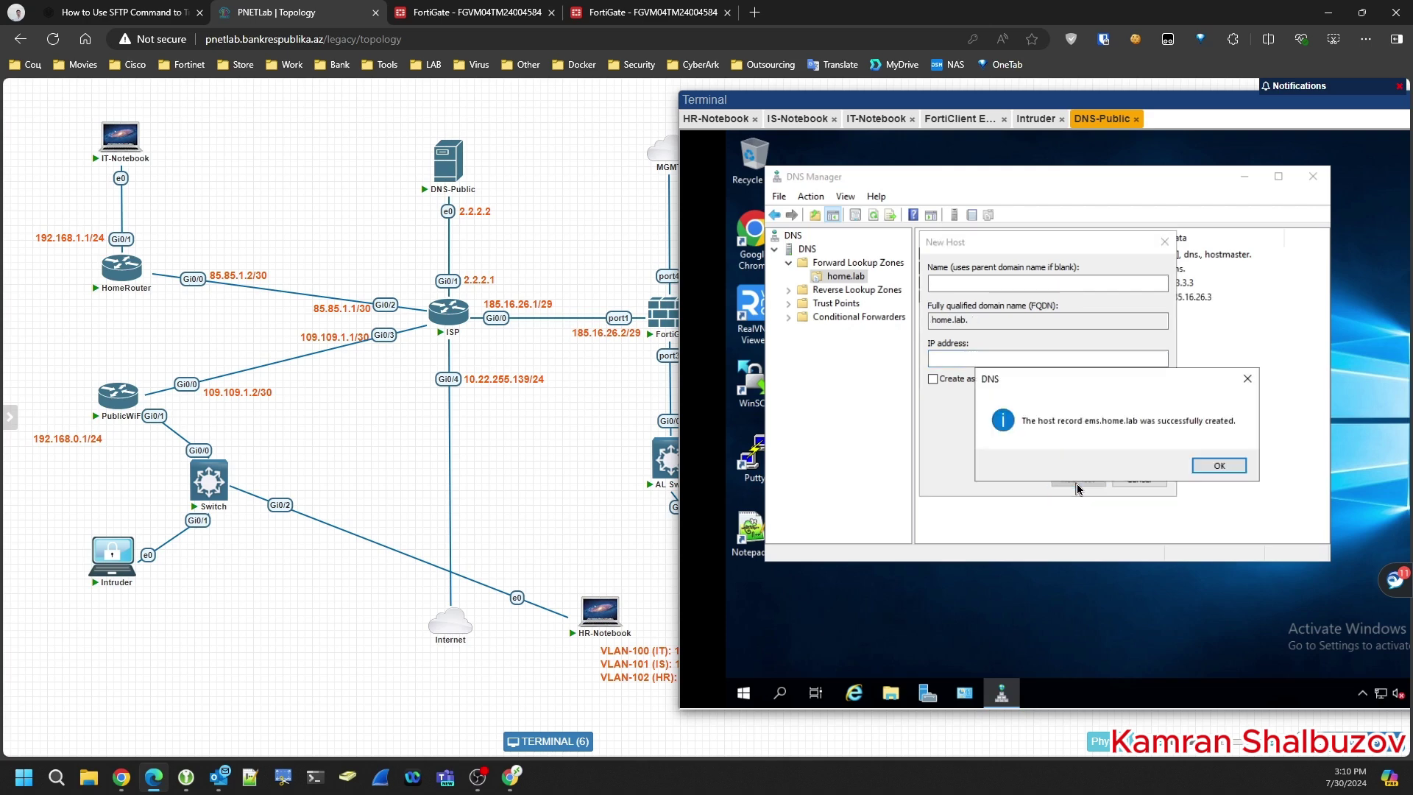
left_click(1226, 470)
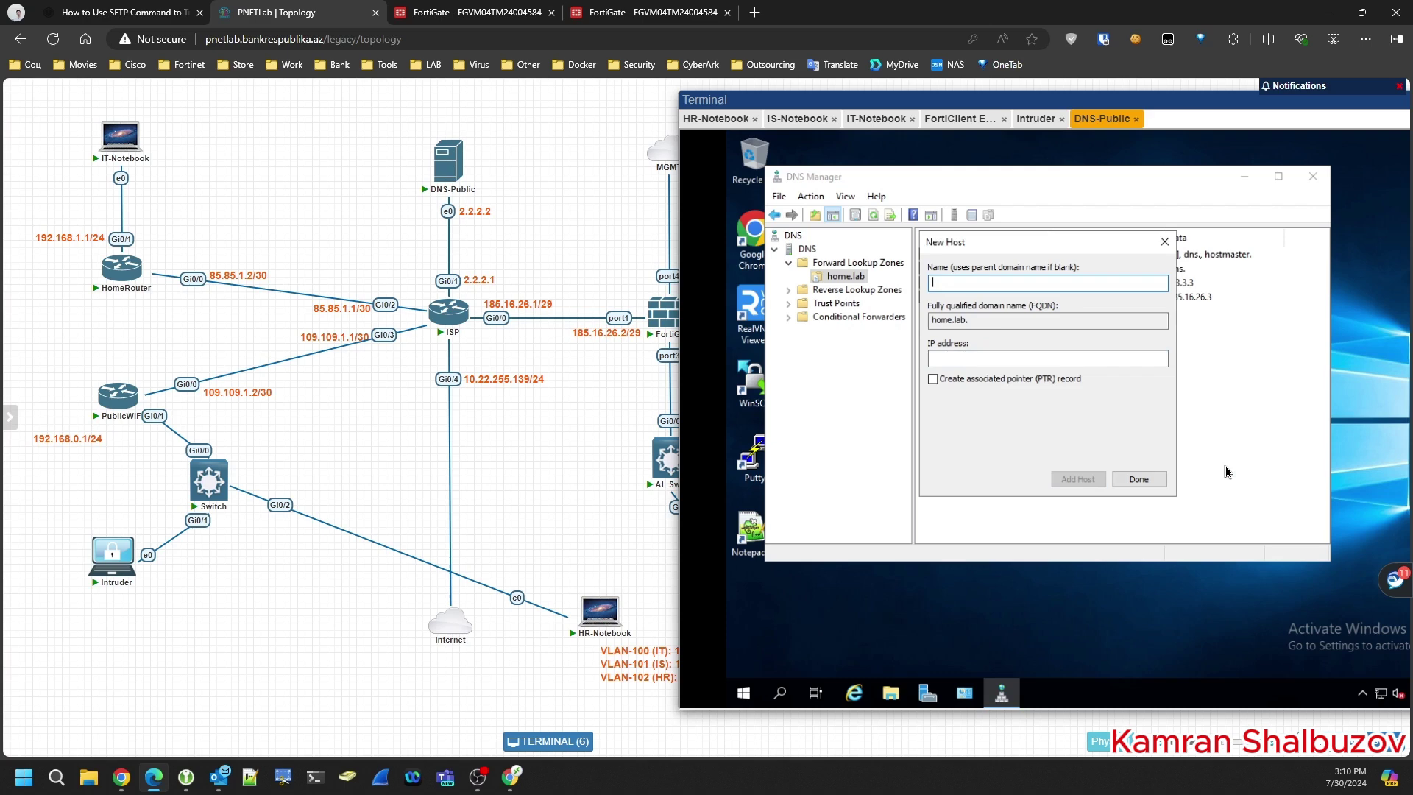
left_click(1141, 481)
left_click(1111, 300)
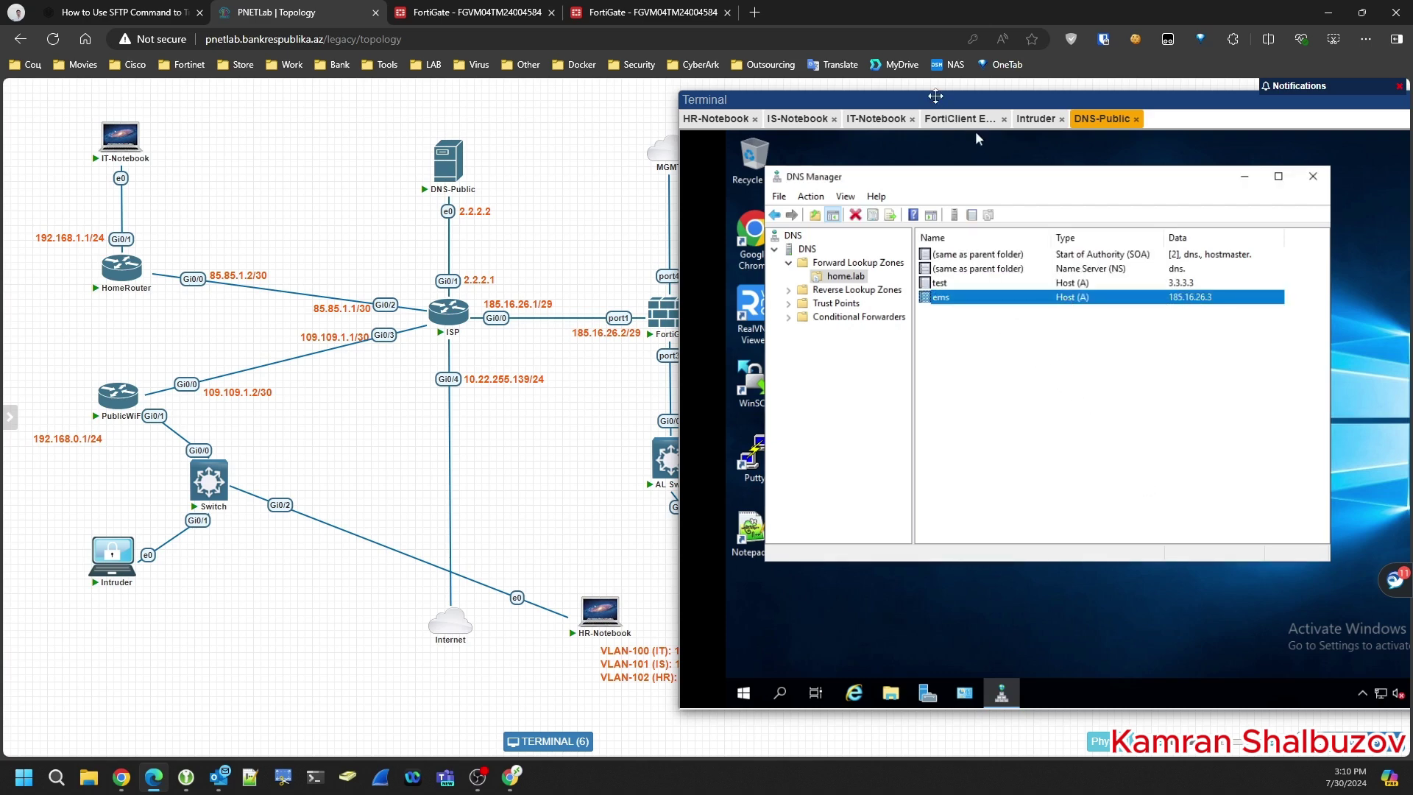
left_click_drag(935, 96, 749, 96)
- View FortiClient's EMS details on the HR notebook (ems.home.lab, Not reachable), then bring up PowerShell
left_click(530, 118)
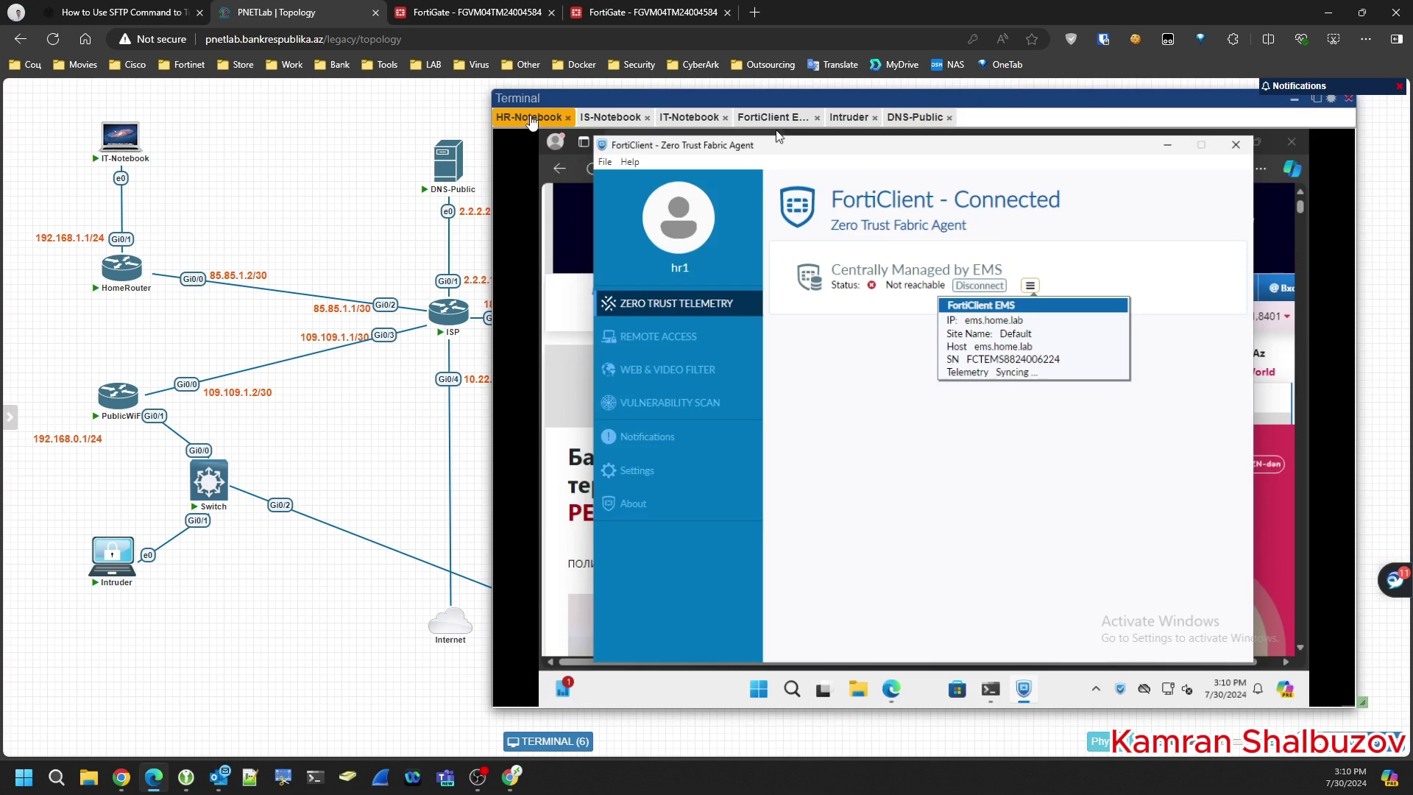
left_click_drag(918, 95, 713, 89)
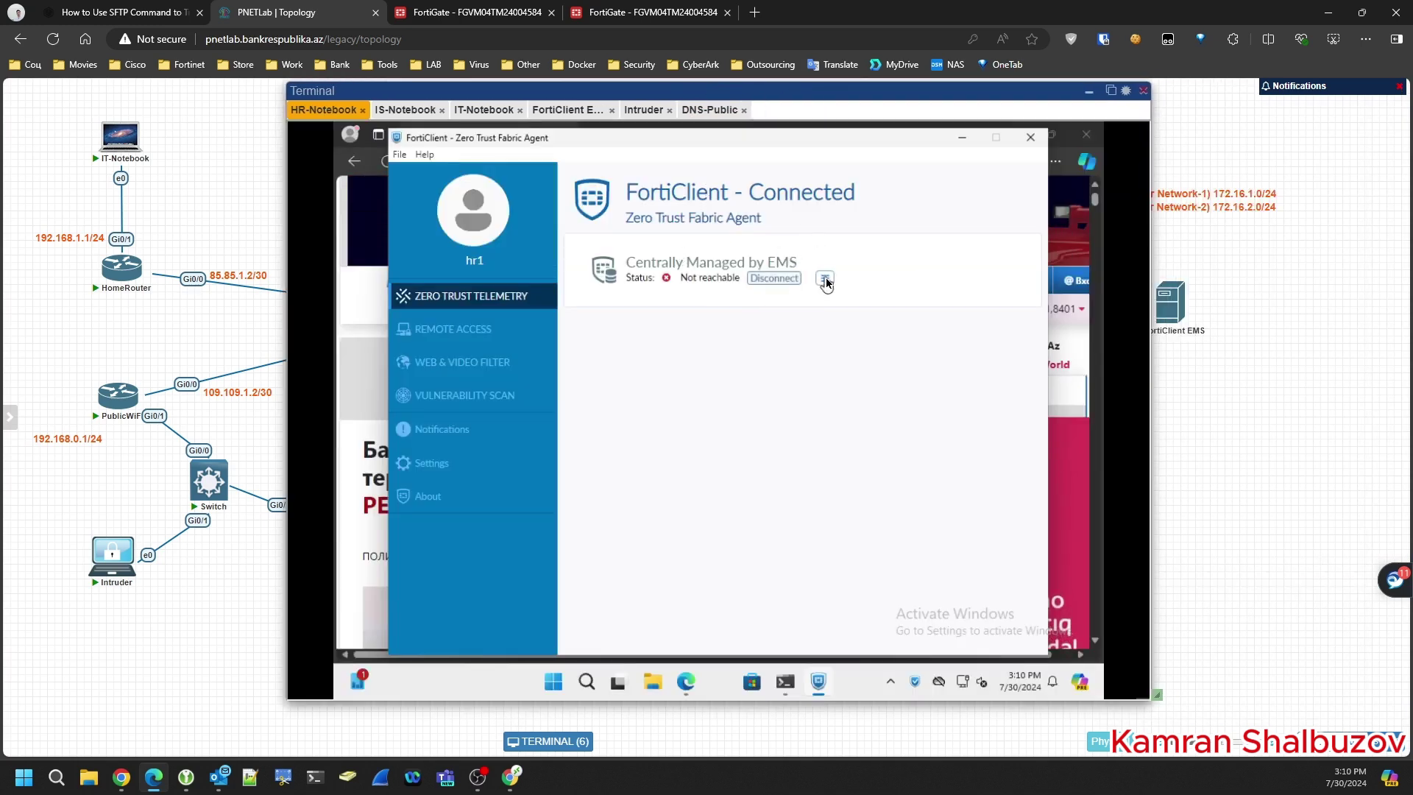
left_click(825, 279)
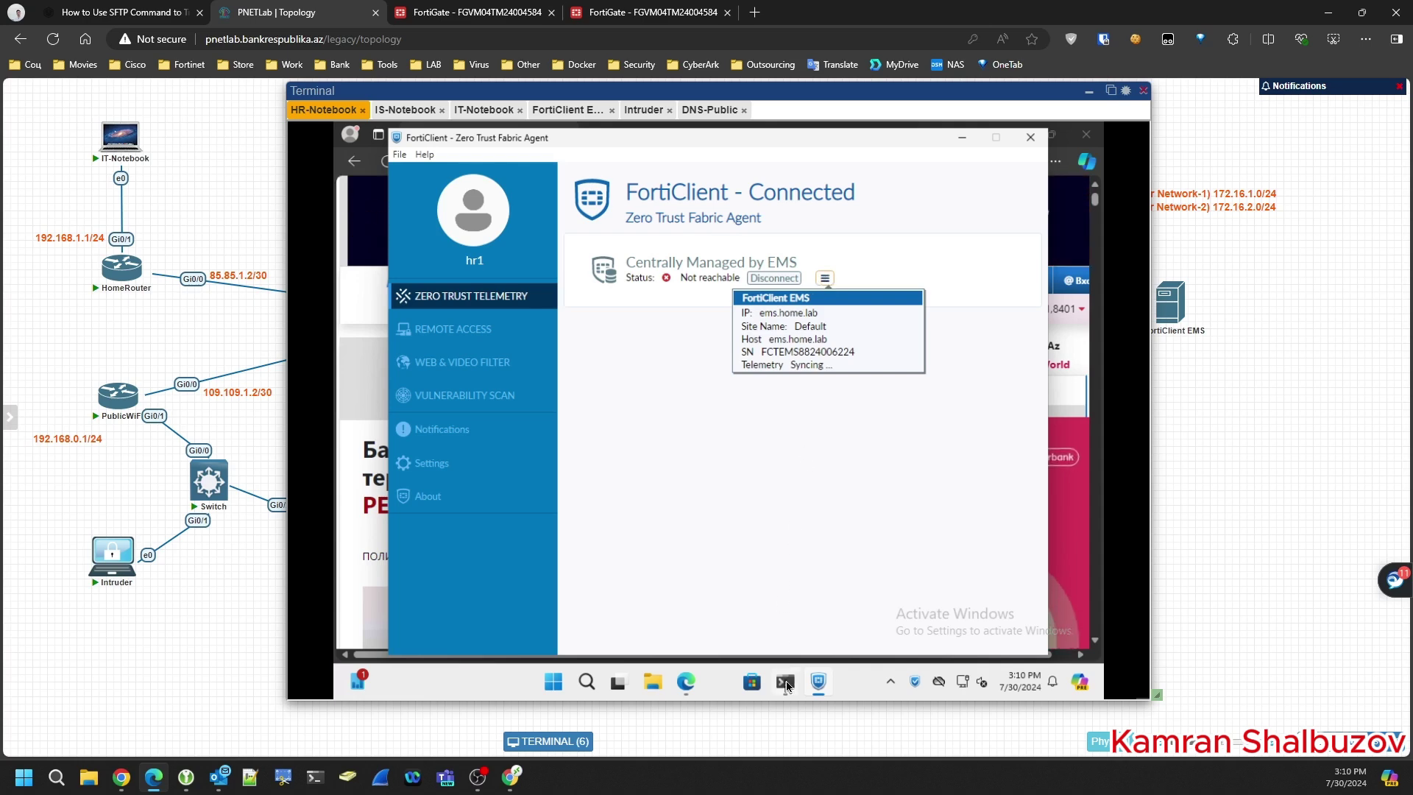
left_click(786, 683)
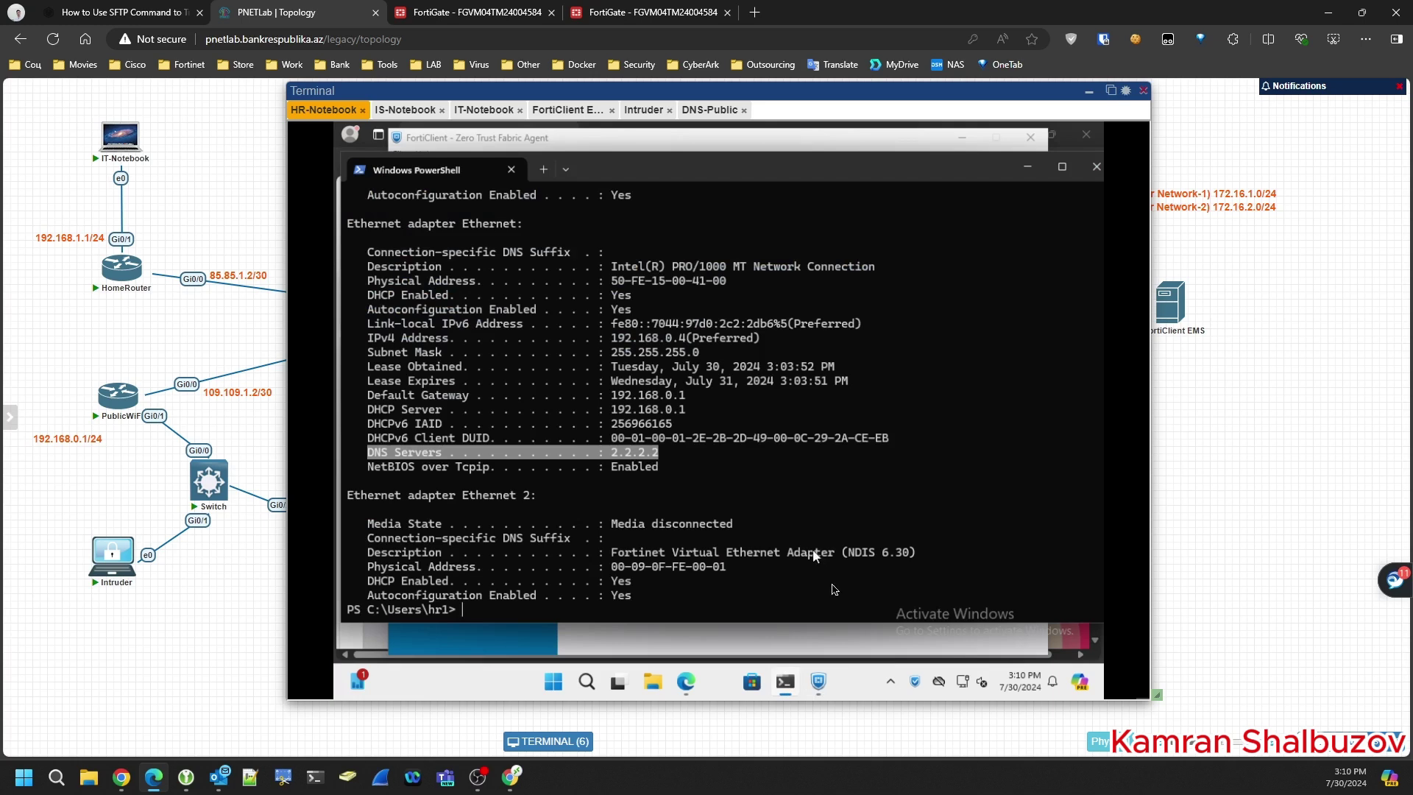
- Run nslookup for ems.home.lab and confirm it resolves to 185.16.26.3 via 2.2.2.2
left_click(834, 590)
key("Return")
key("Return")
key("Return")
key("Return")
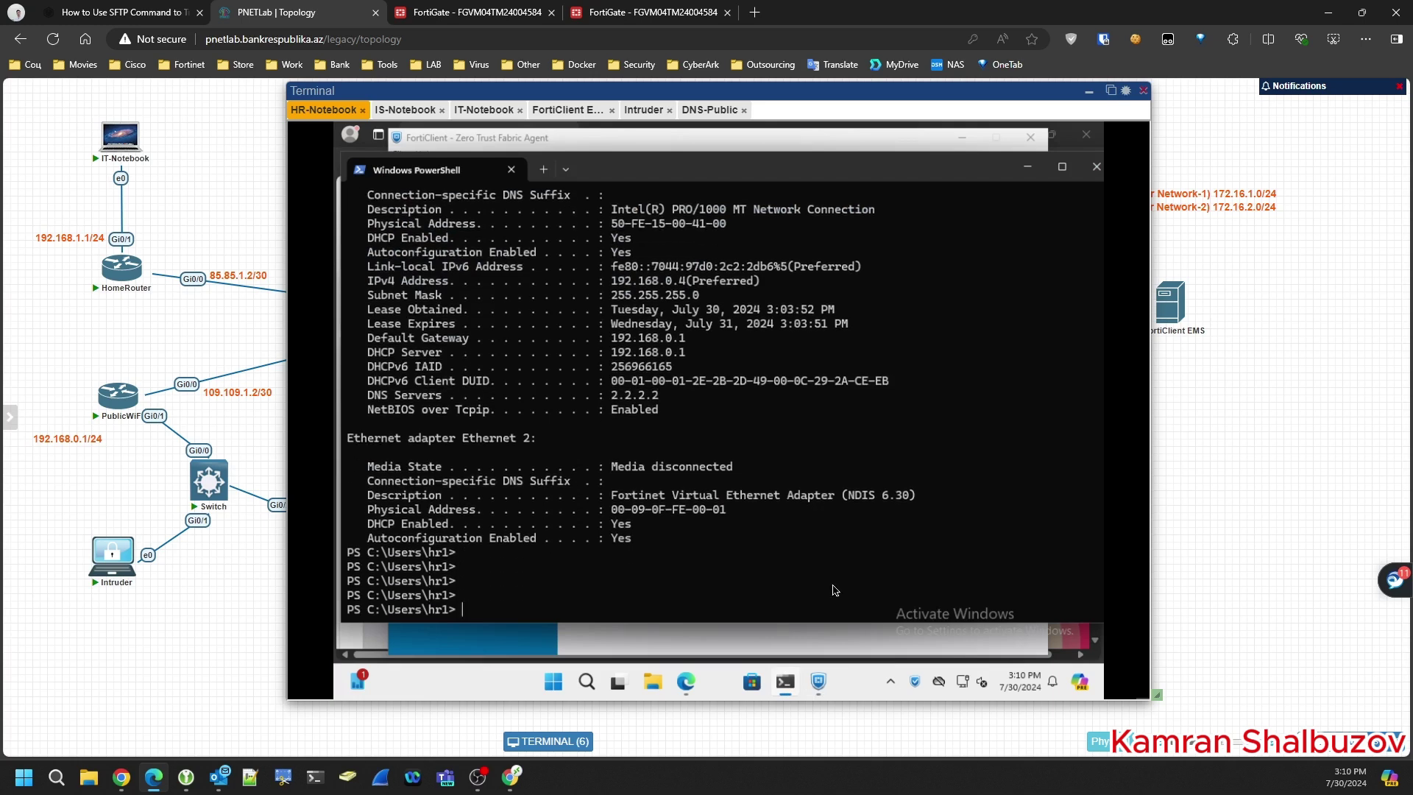
type("nslooku")
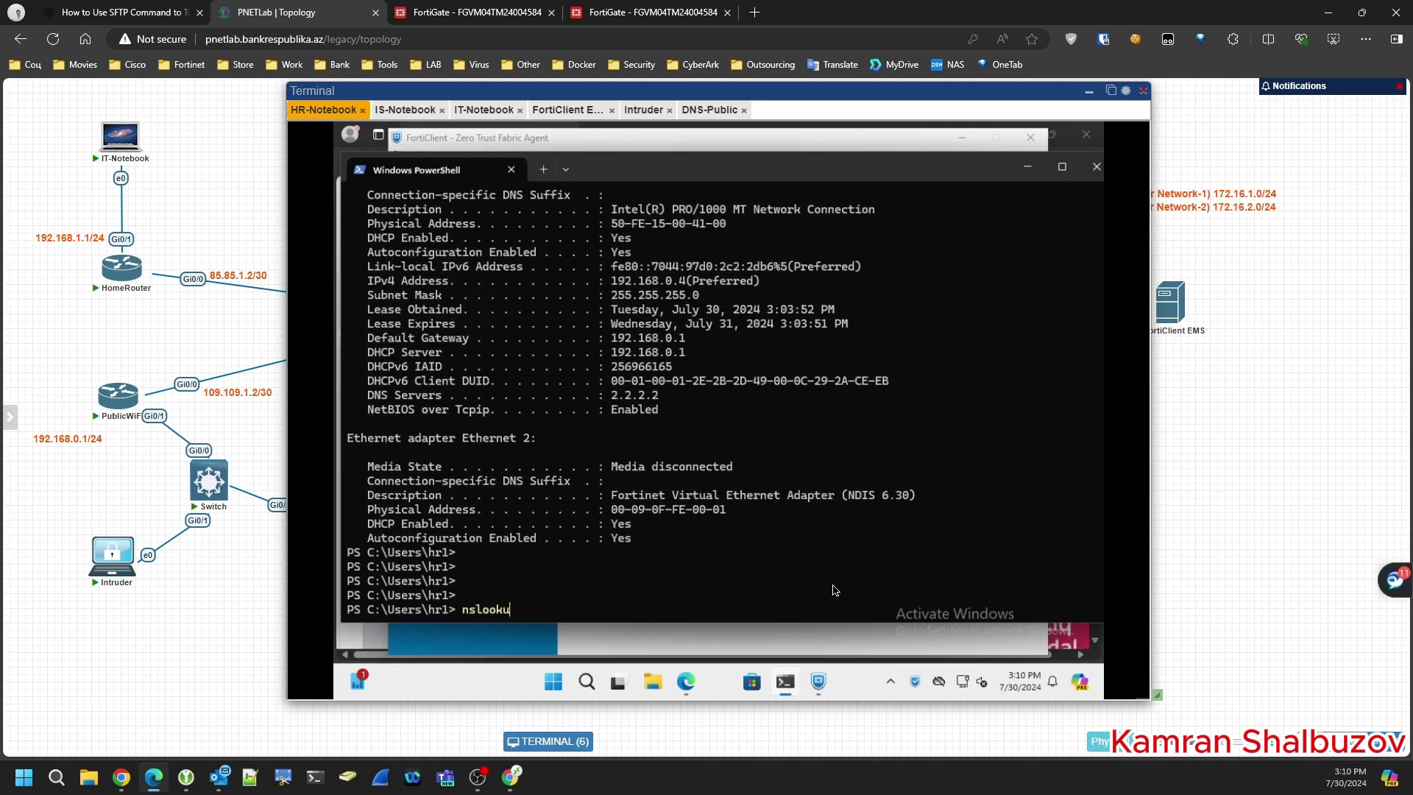
type("p")
key("Return")
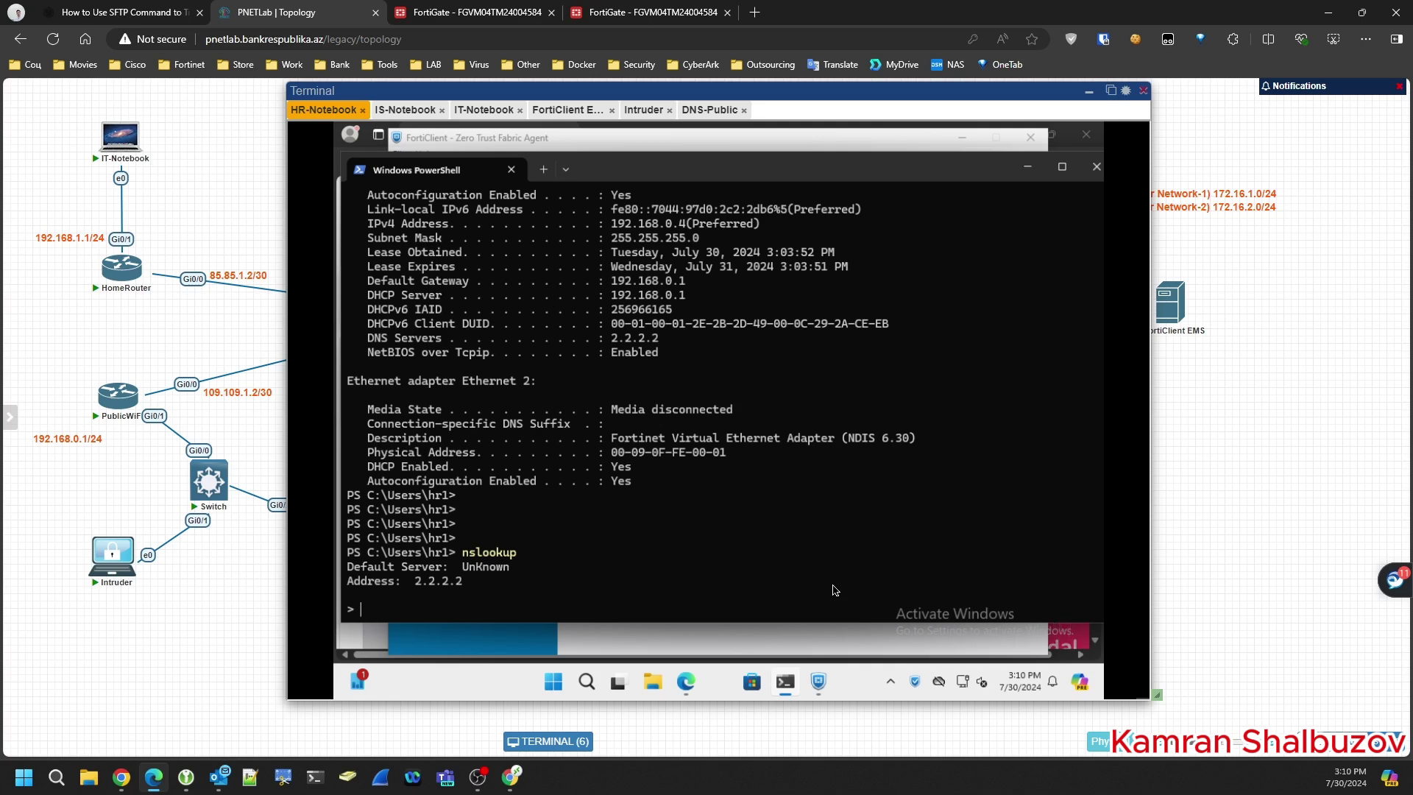
type("ems.home.lab")
key("Return")
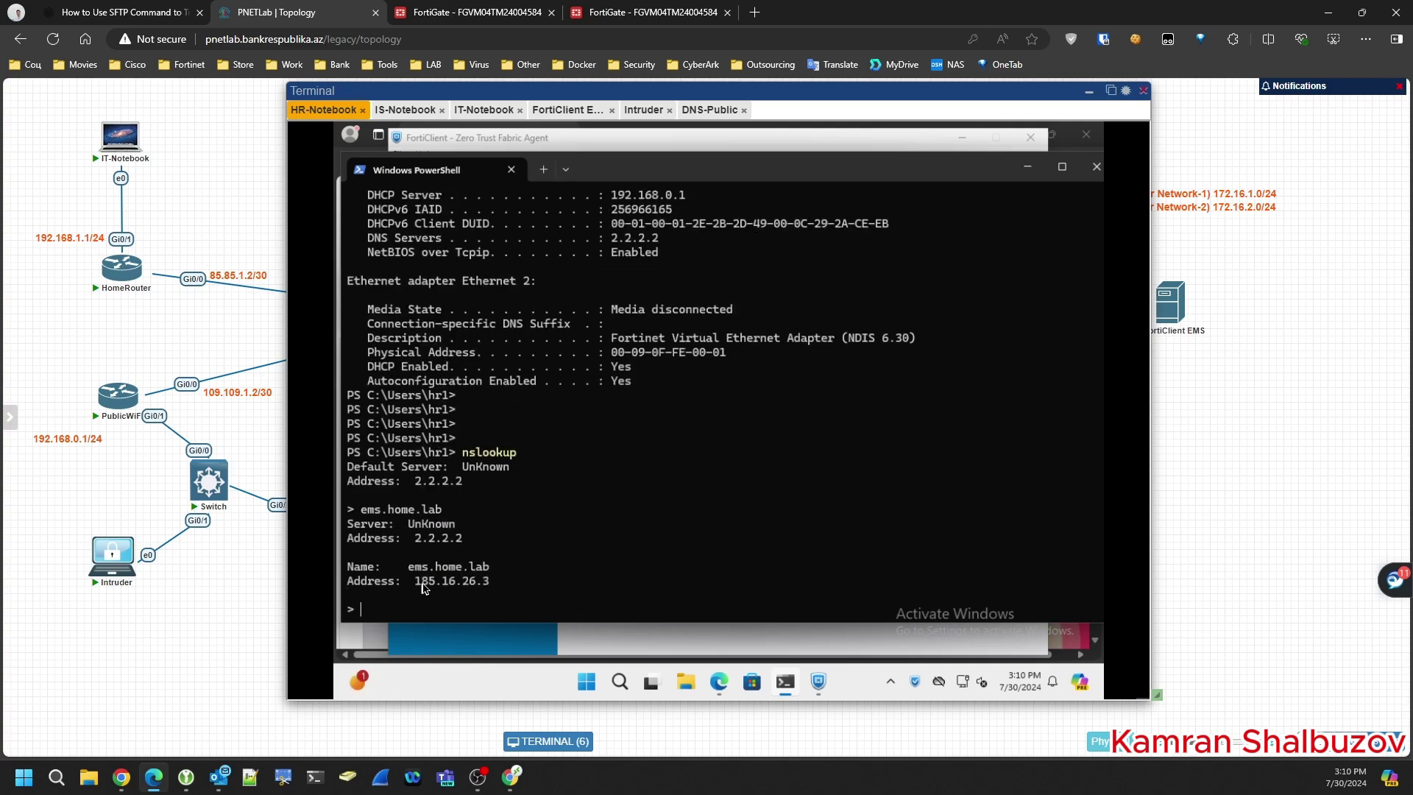
left_click_drag(415, 583, 488, 589)
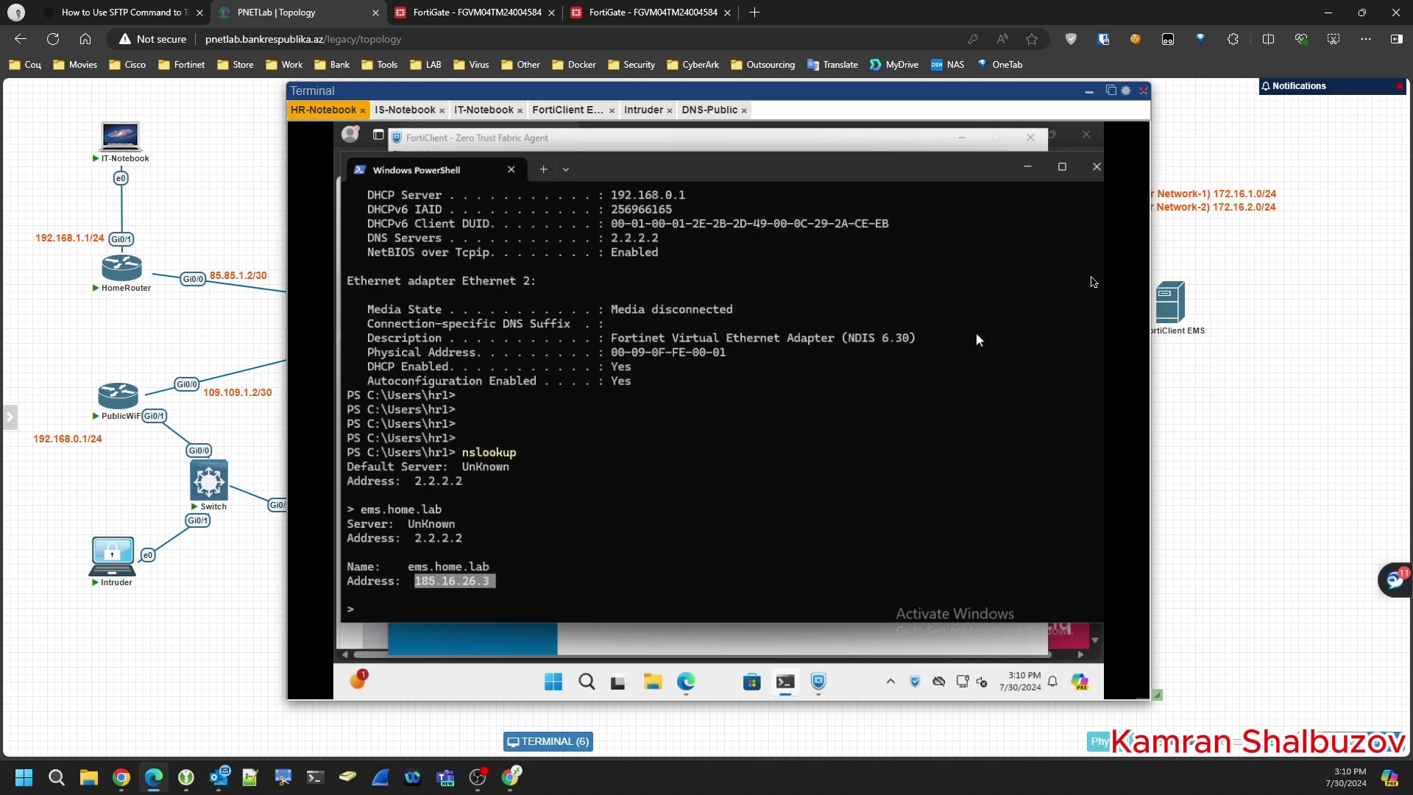
left_click(1025, 143)
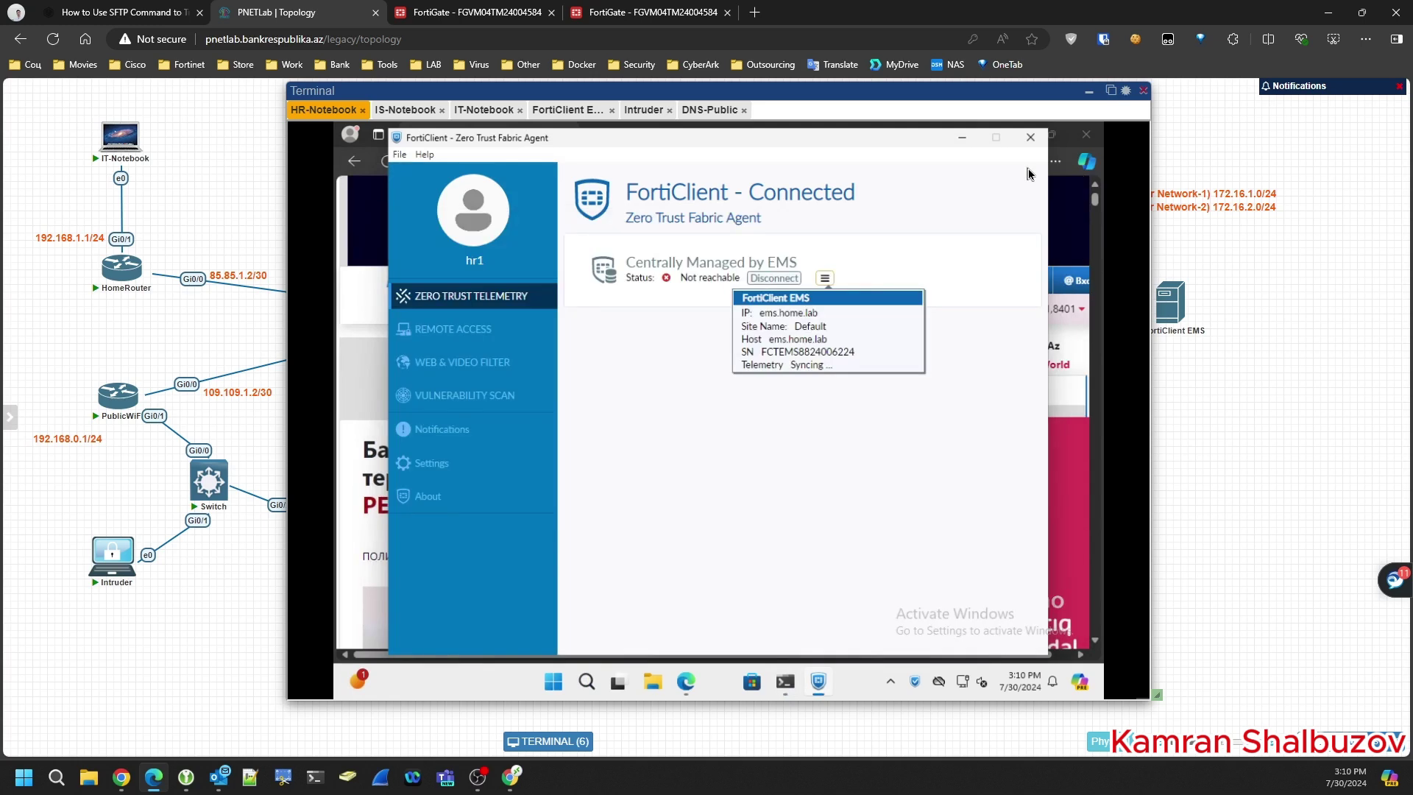
left_click(825, 476)
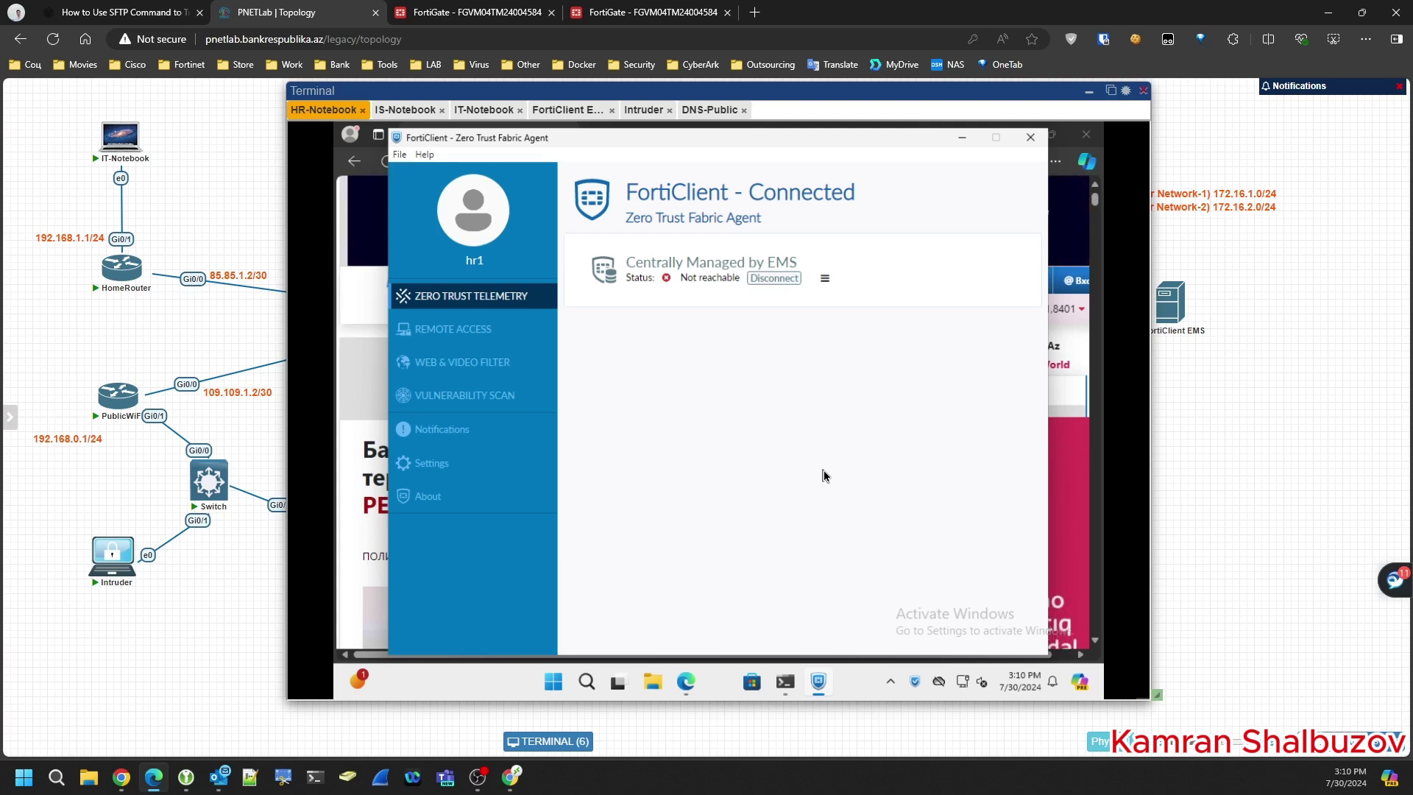
left_click(825, 279)
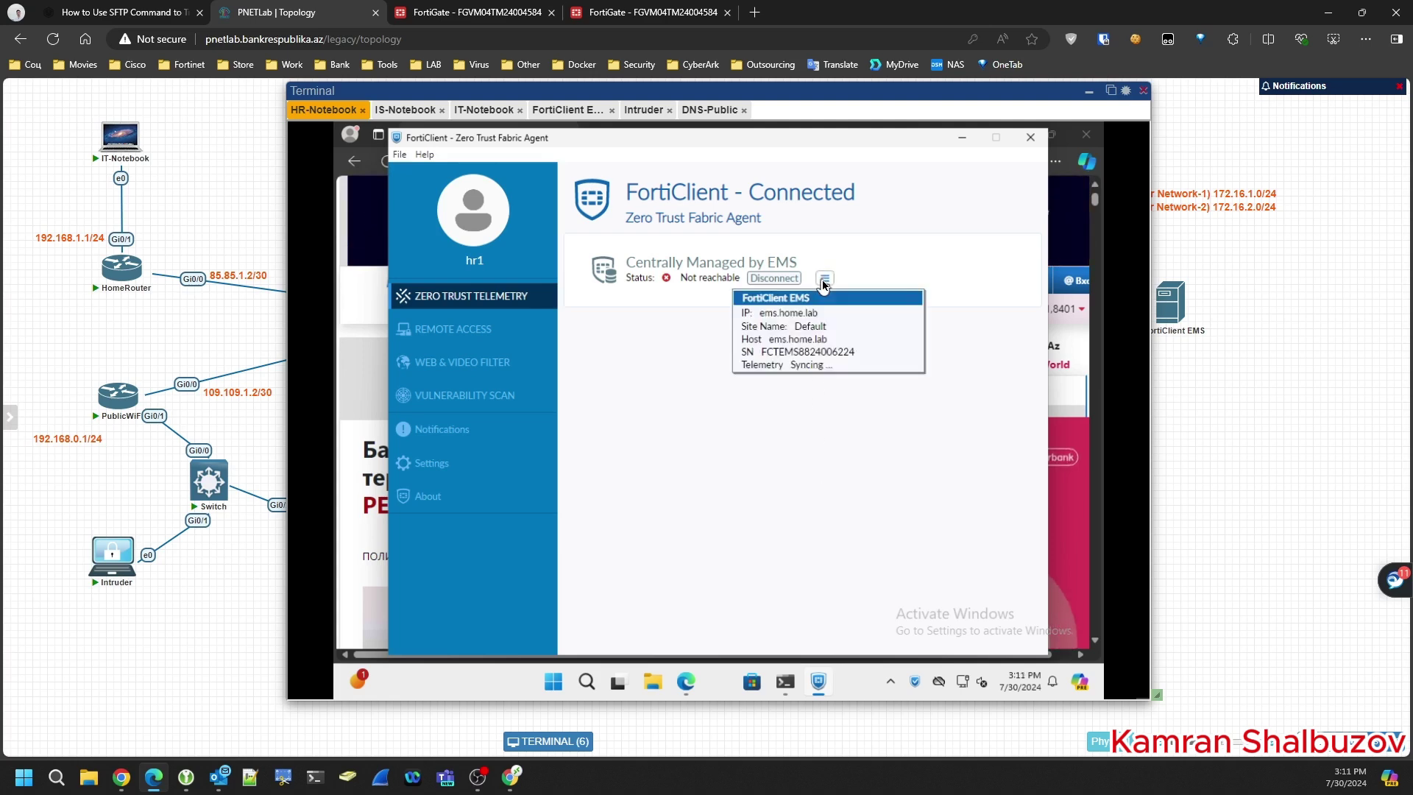
left_click(834, 443)
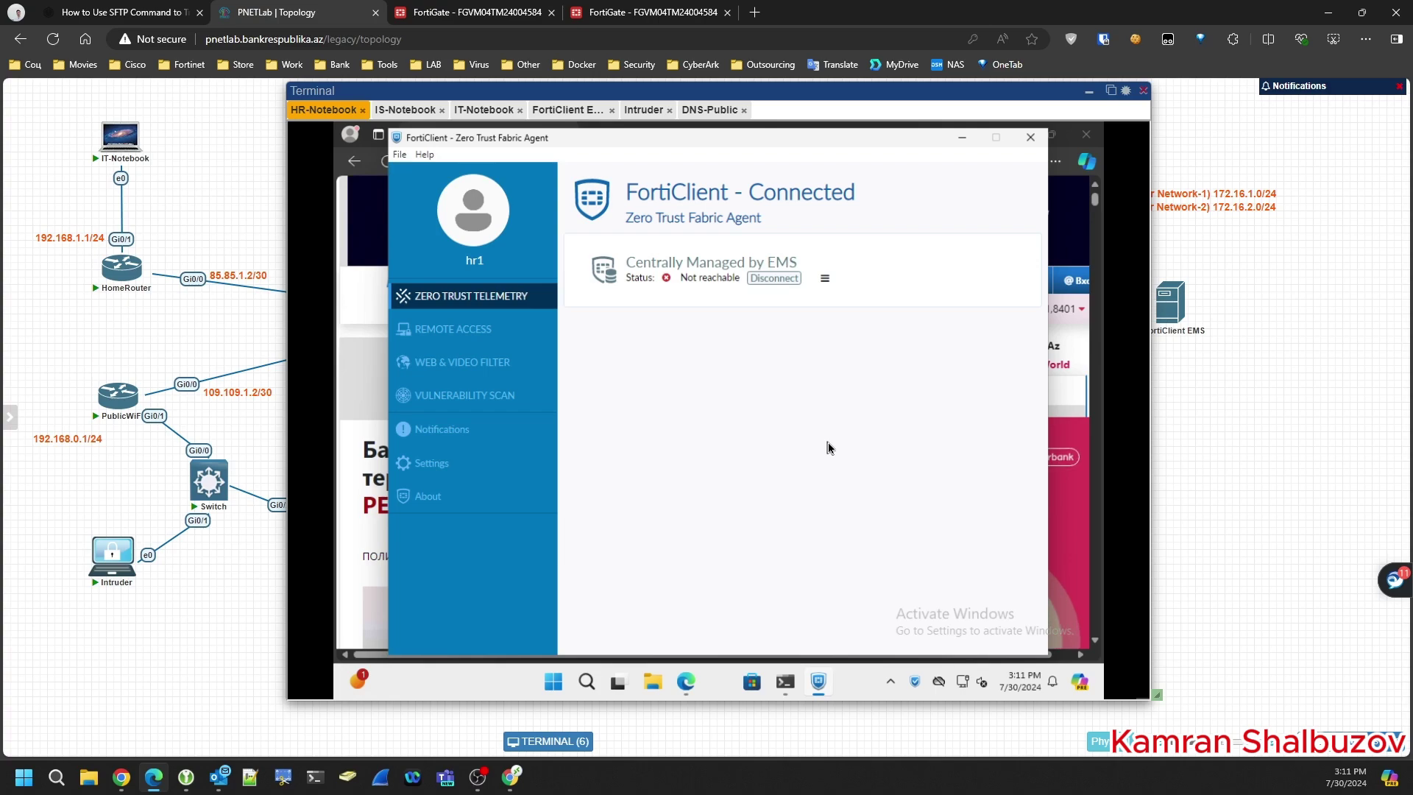
- Close the duplicate FortiGate tab and check policy 100 Access Public To EMS's Bytes count
left_click(474, 16)
left_click(551, 12)
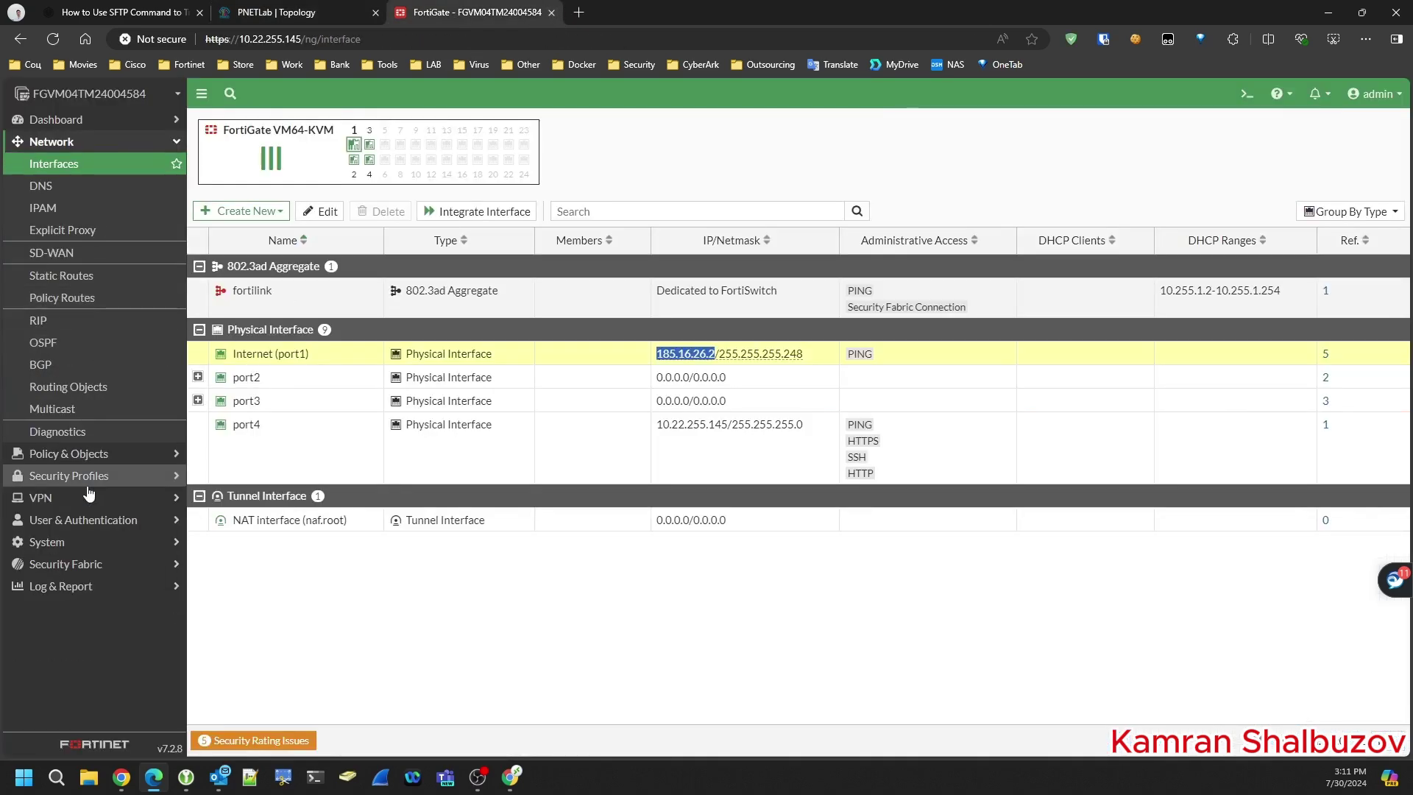
left_click(66, 454)
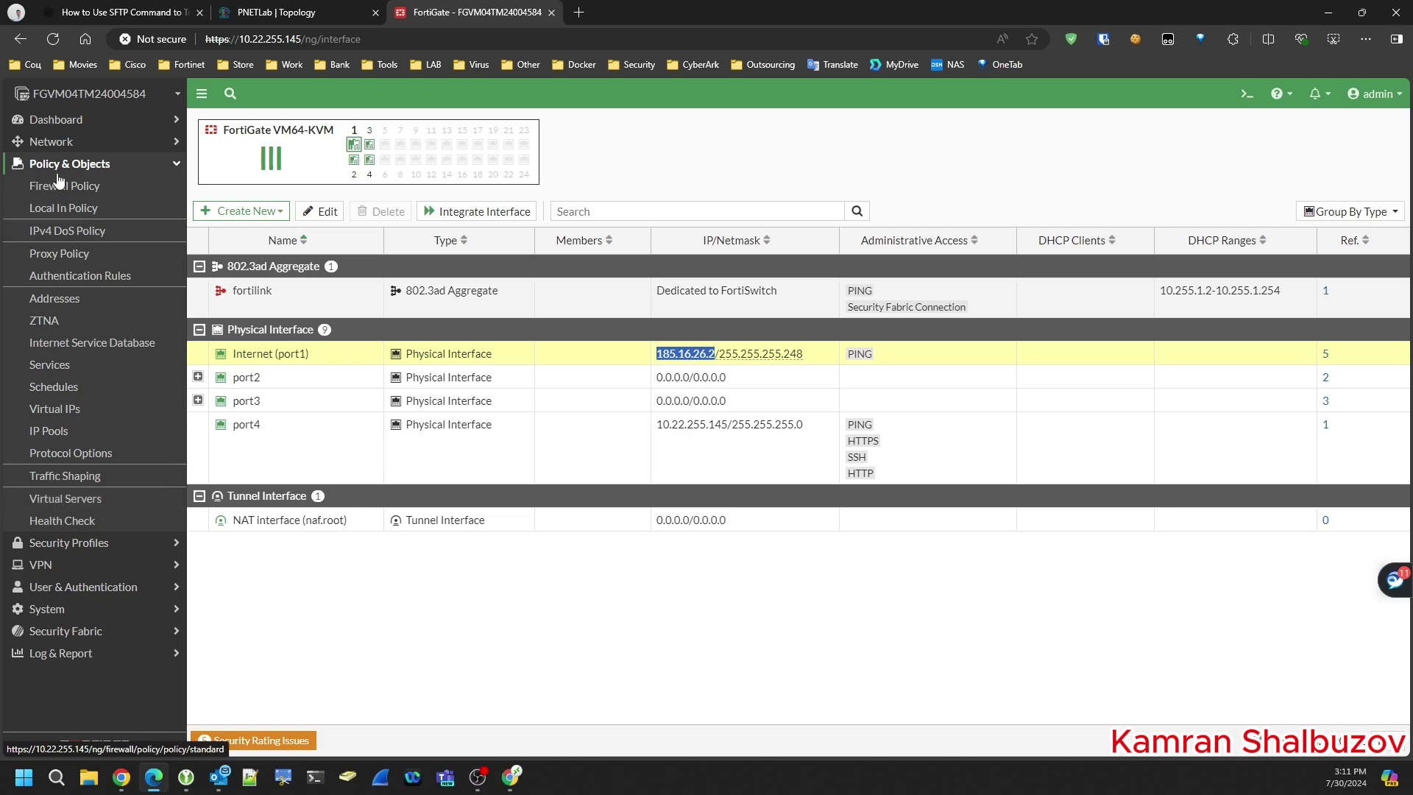
left_click(73, 186)
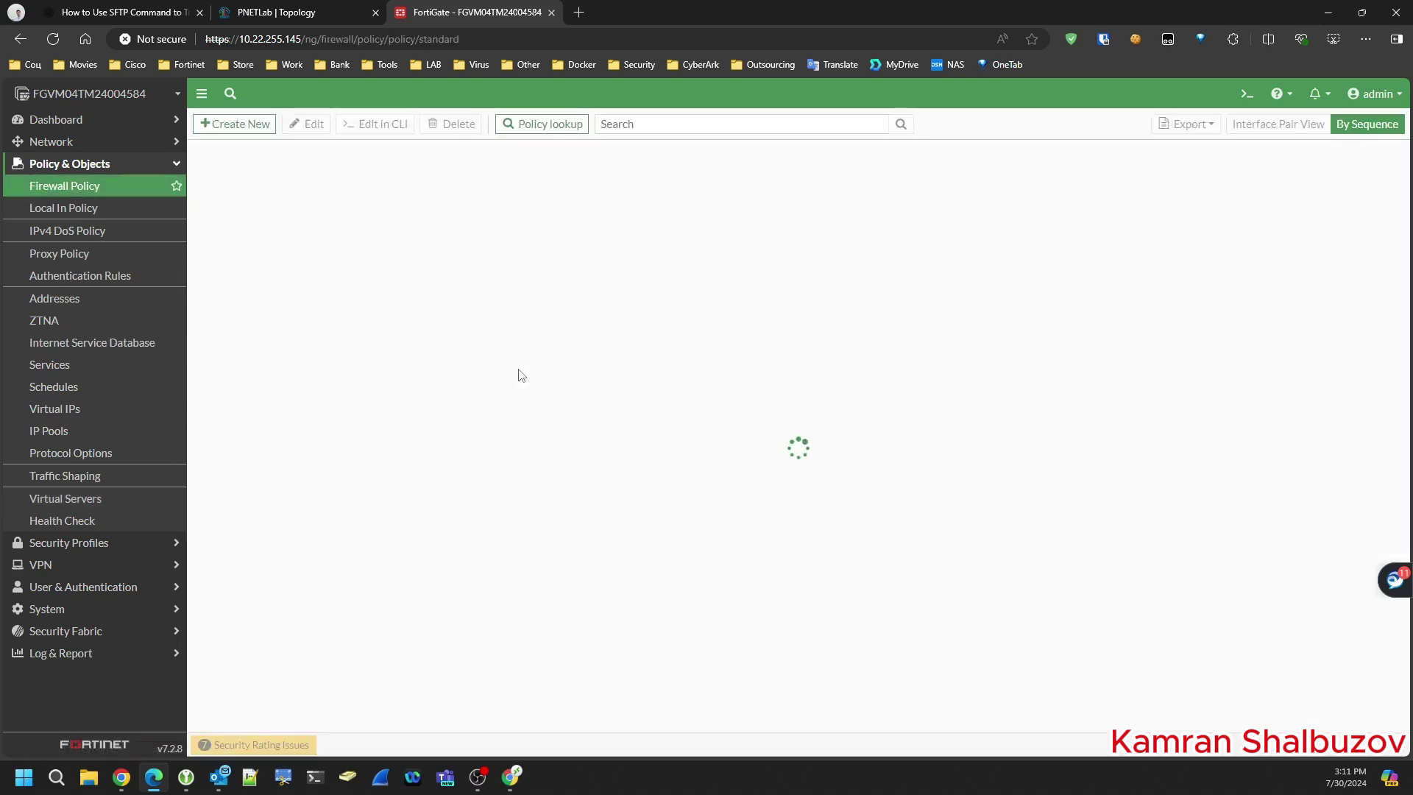
left_click(528, 434)
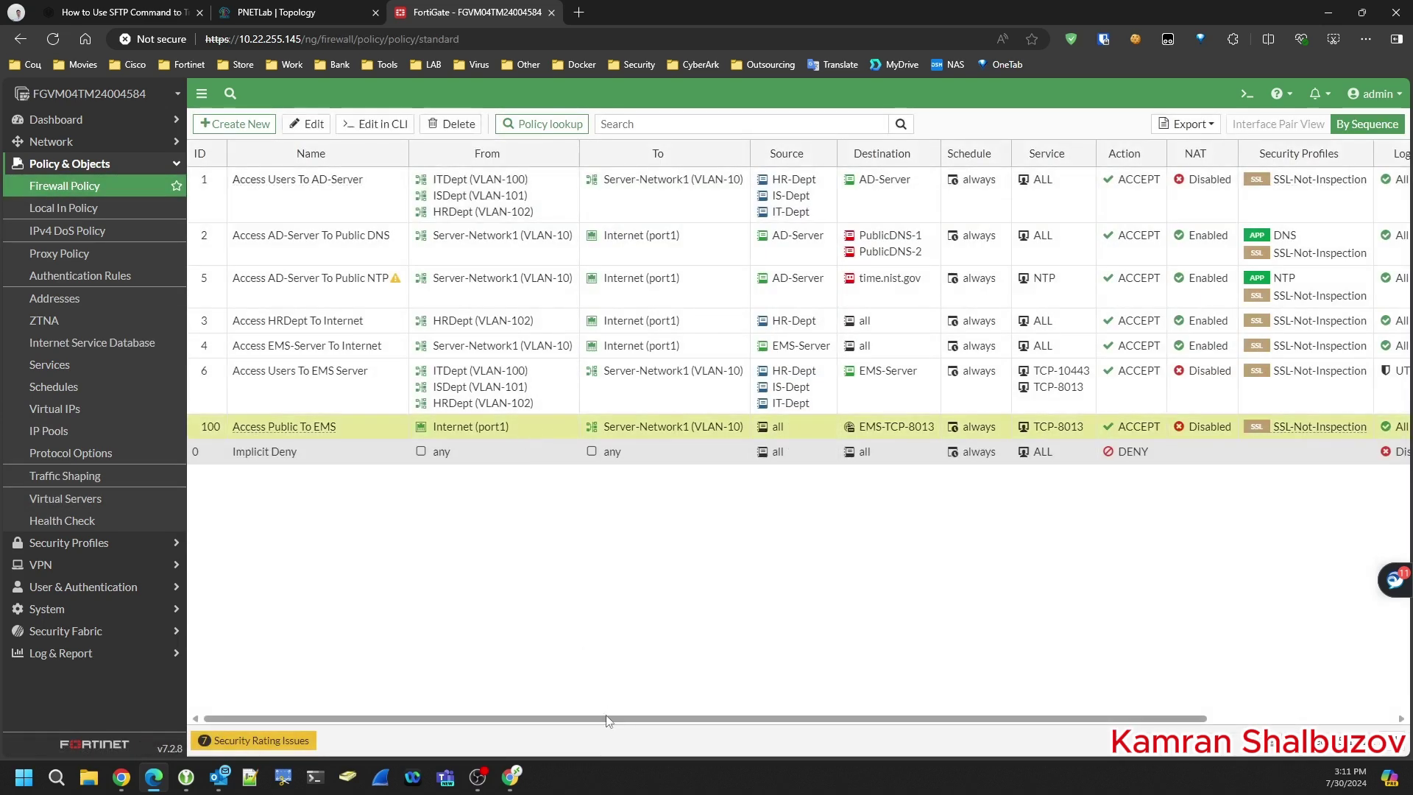
left_click_drag(606, 720, 998, 727)
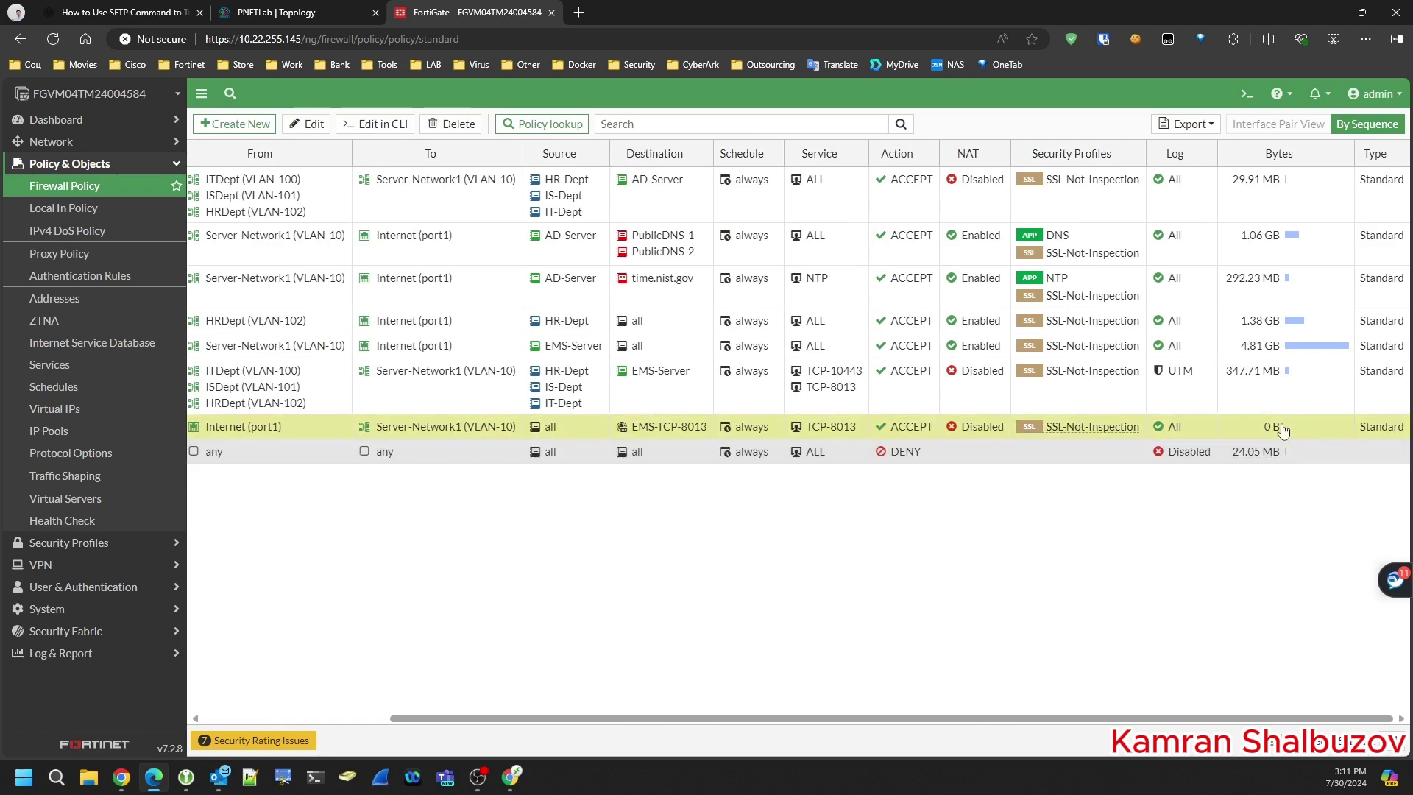
left_click_drag(976, 719, 787, 723)
left_click(65, 207)
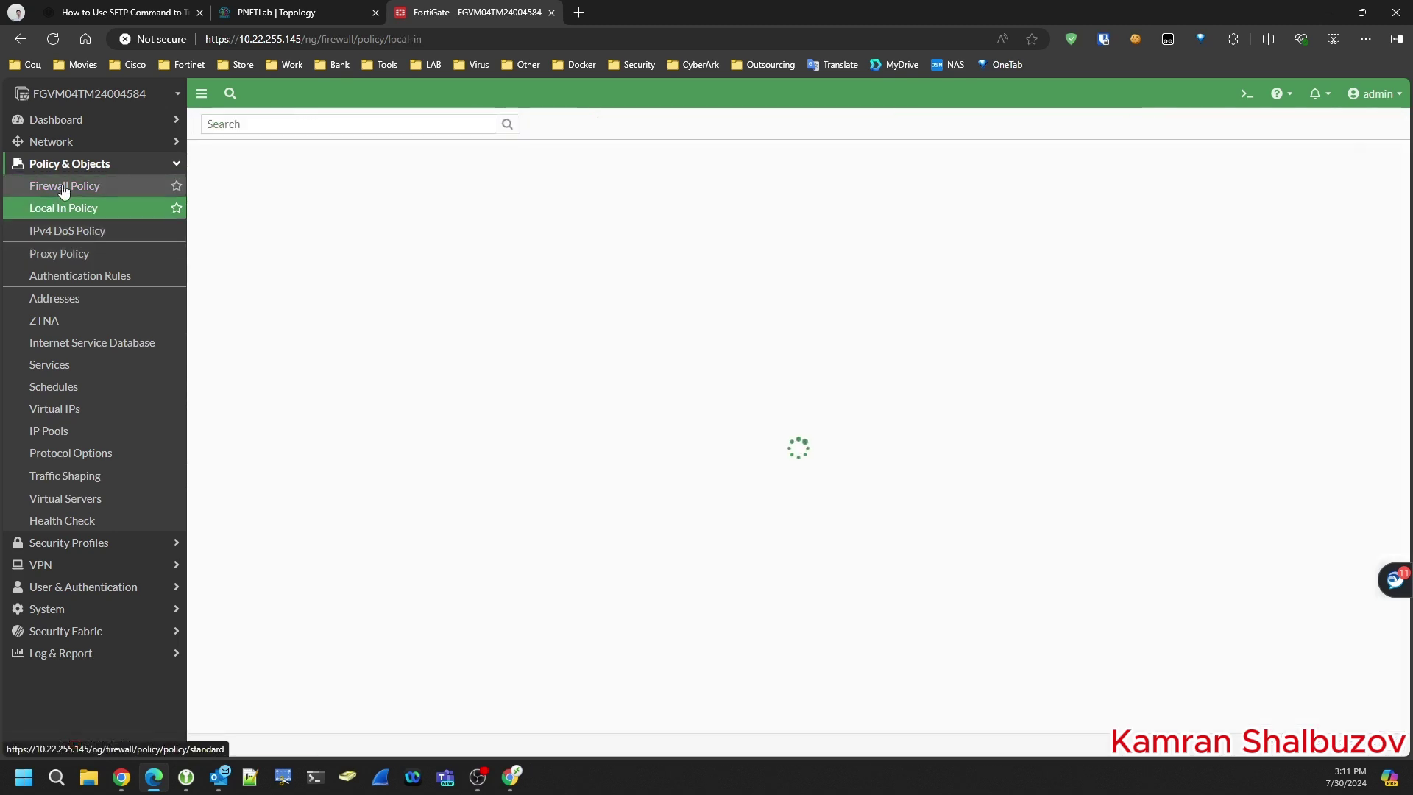
left_click(65, 187)
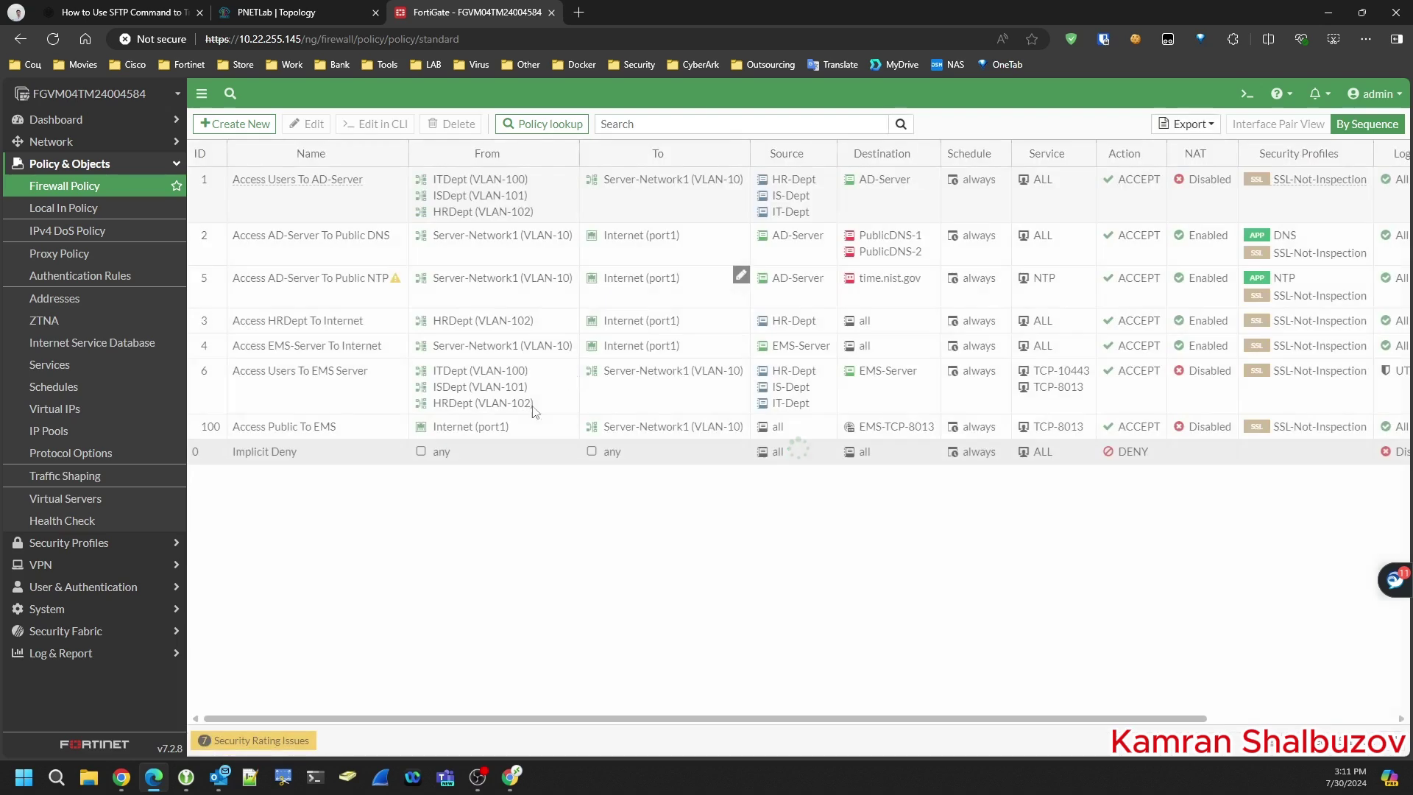
left_click(368, 431)
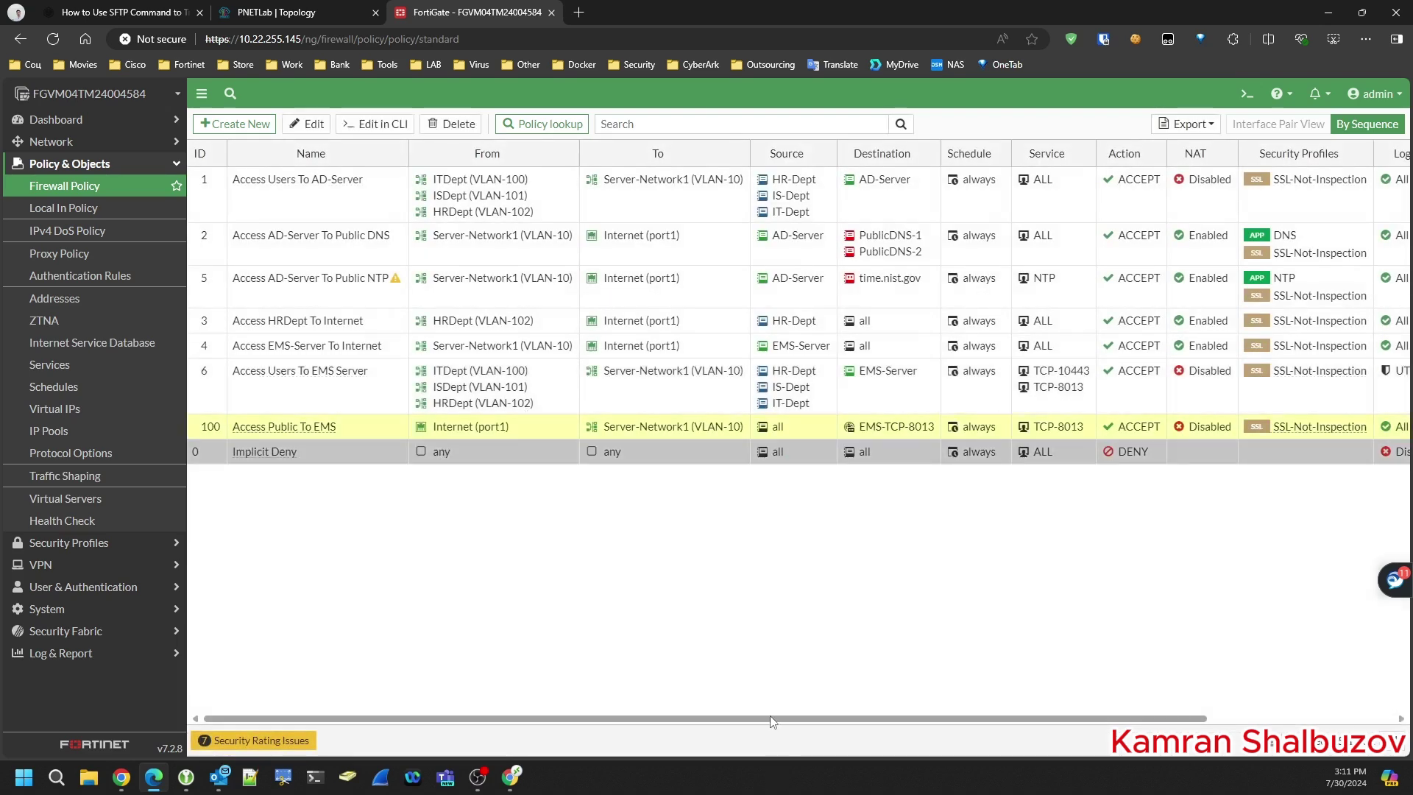
left_click_drag(770, 715, 836, 732)
left_click(255, 14)
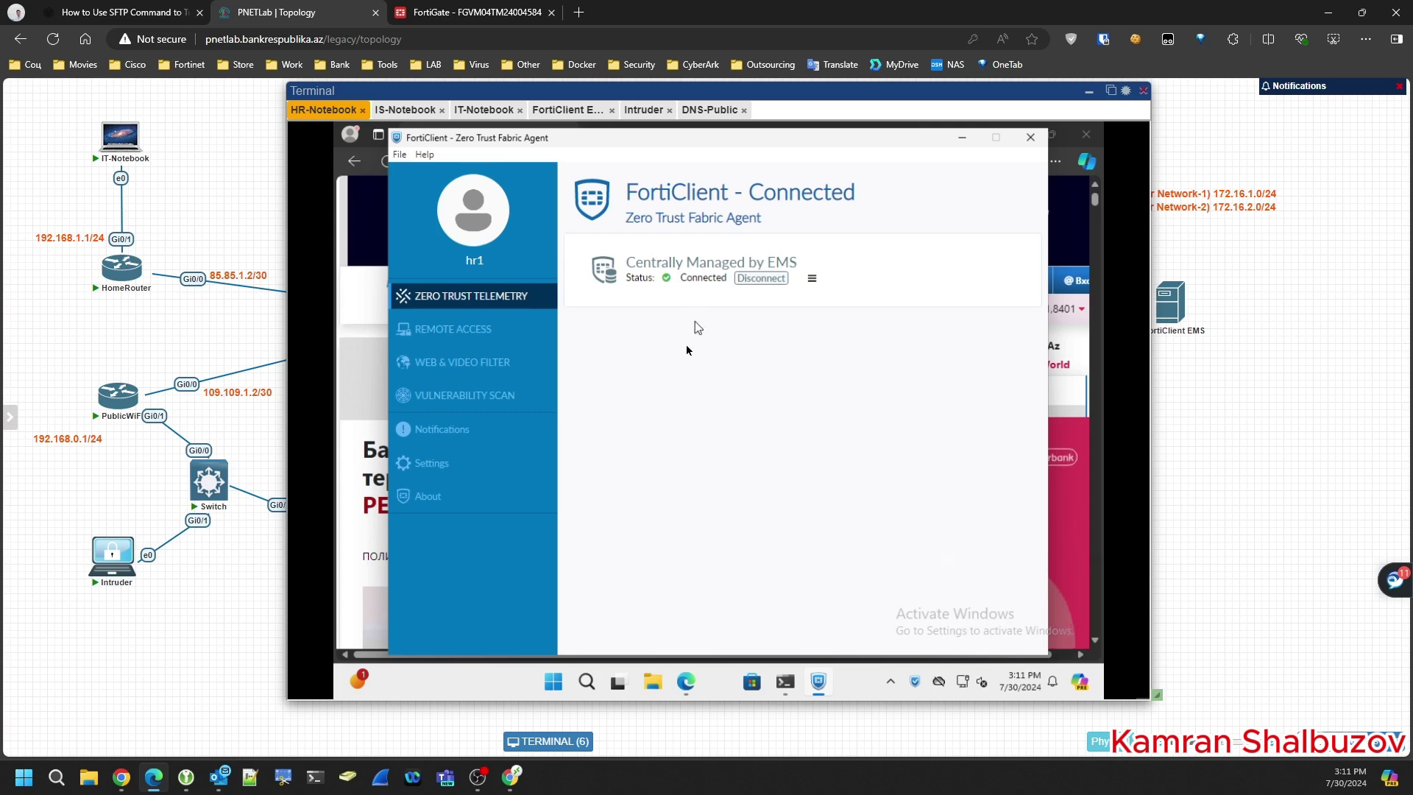
- Check Web & Video Filter, then view the EMS connection details under Zero Trust Telemetry
left_click(472, 370)
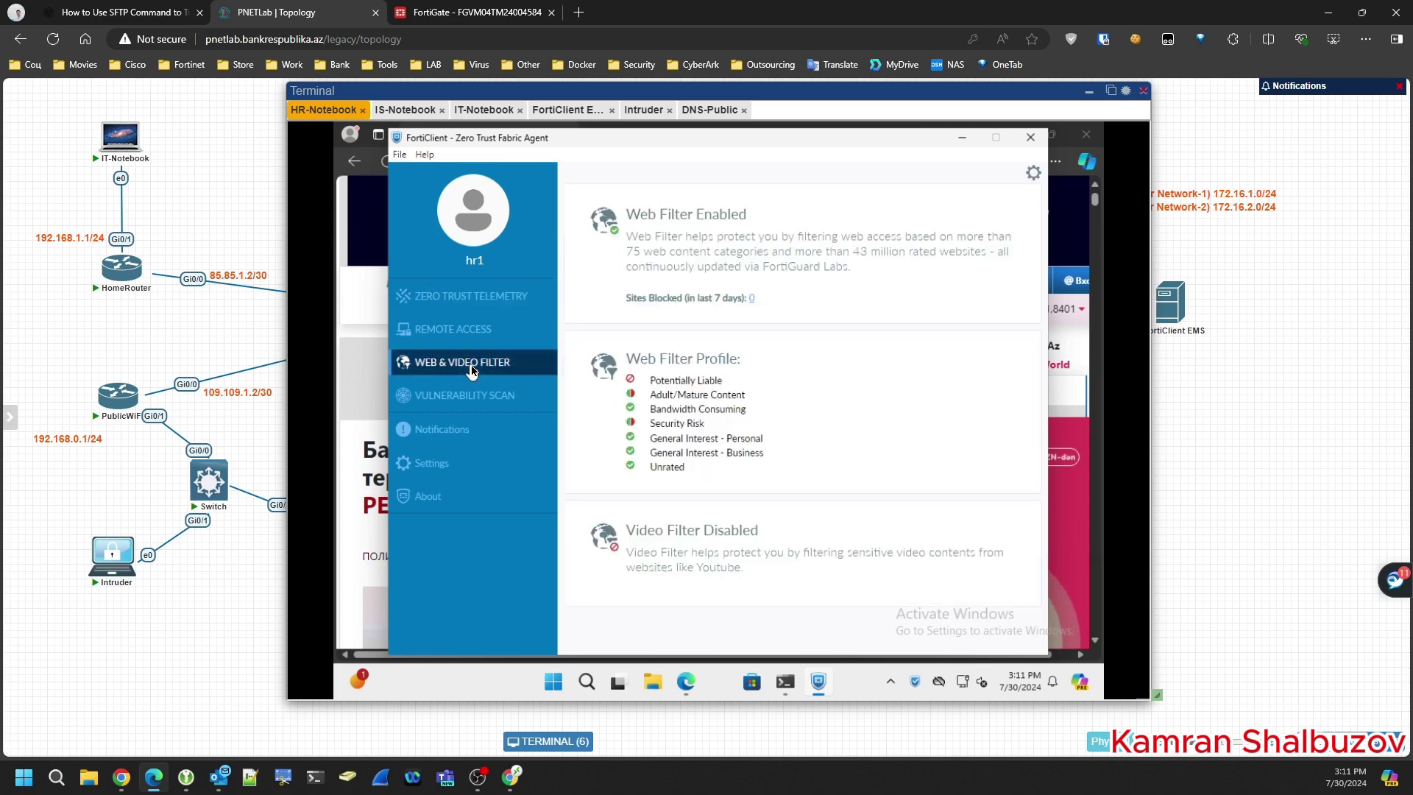
left_click(464, 297)
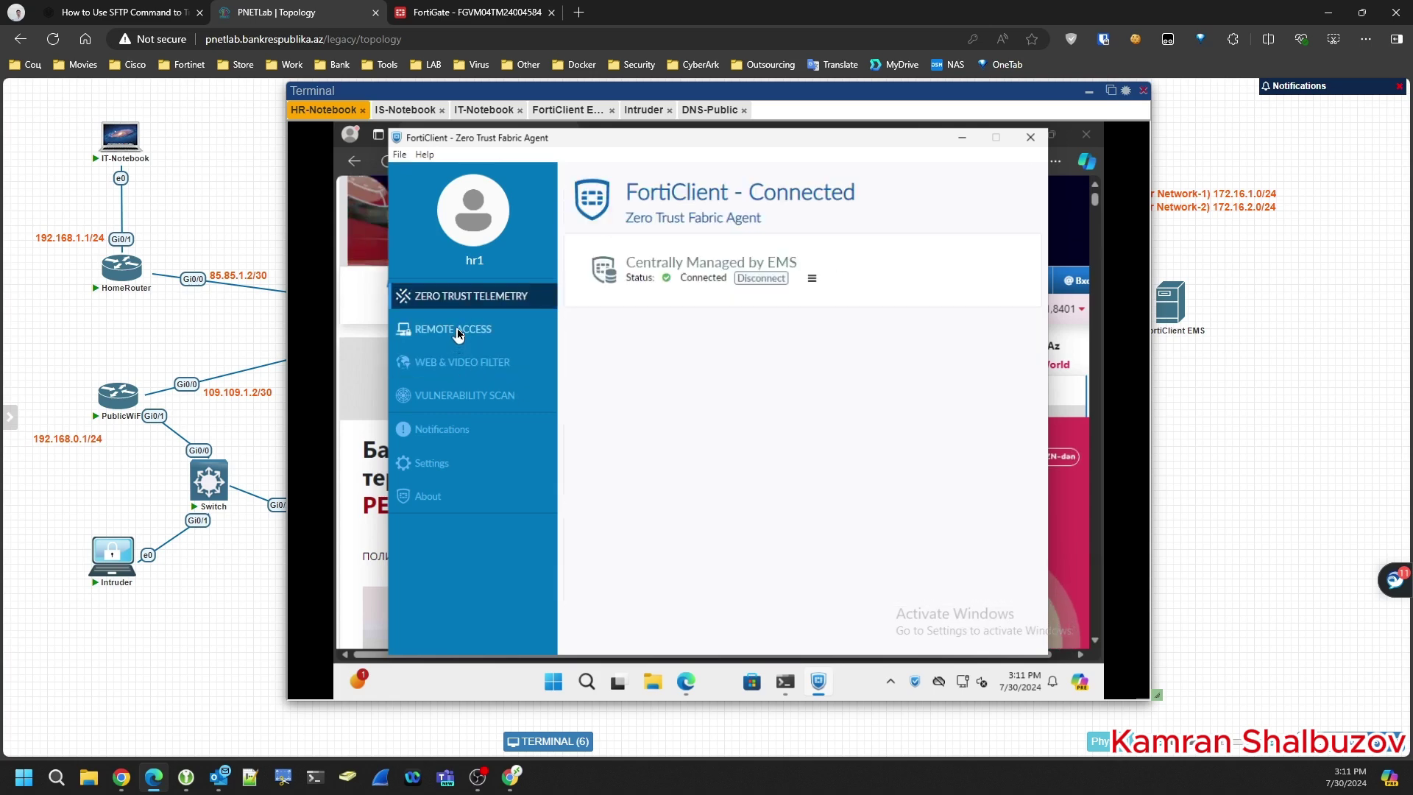
left_click(812, 278)
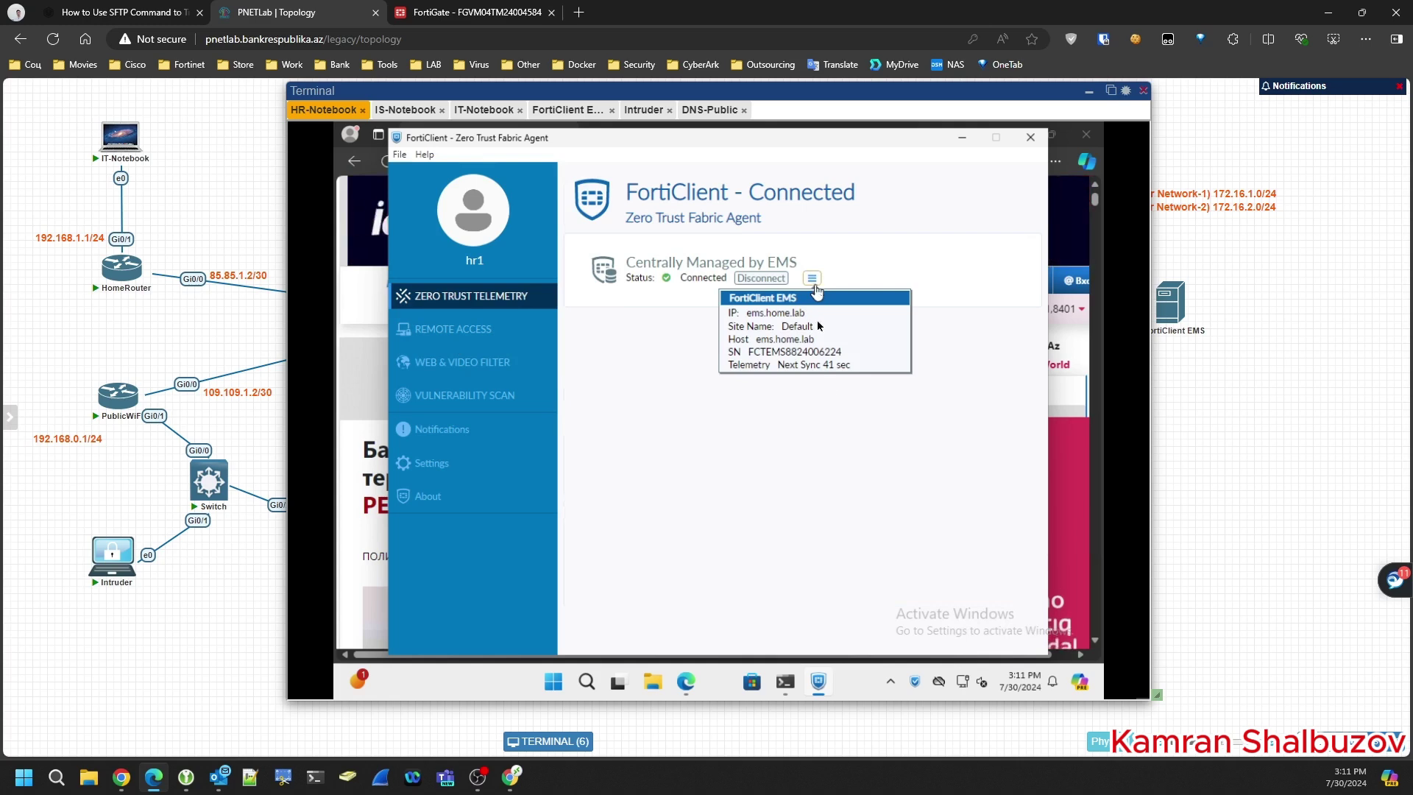
- Reload the news.day.az article in Edge and select its domain in the address bar
left_click(340, 254)
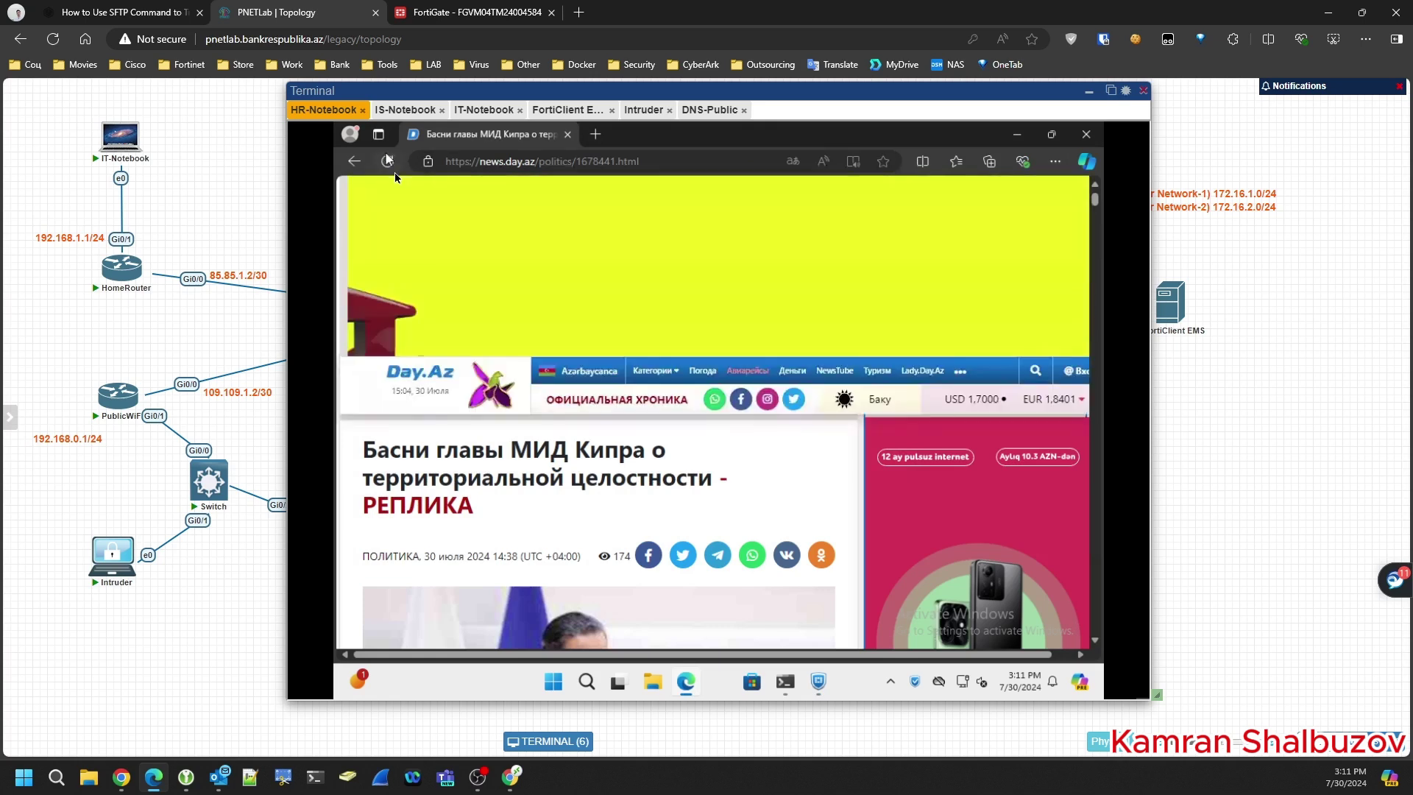
left_click(394, 166)
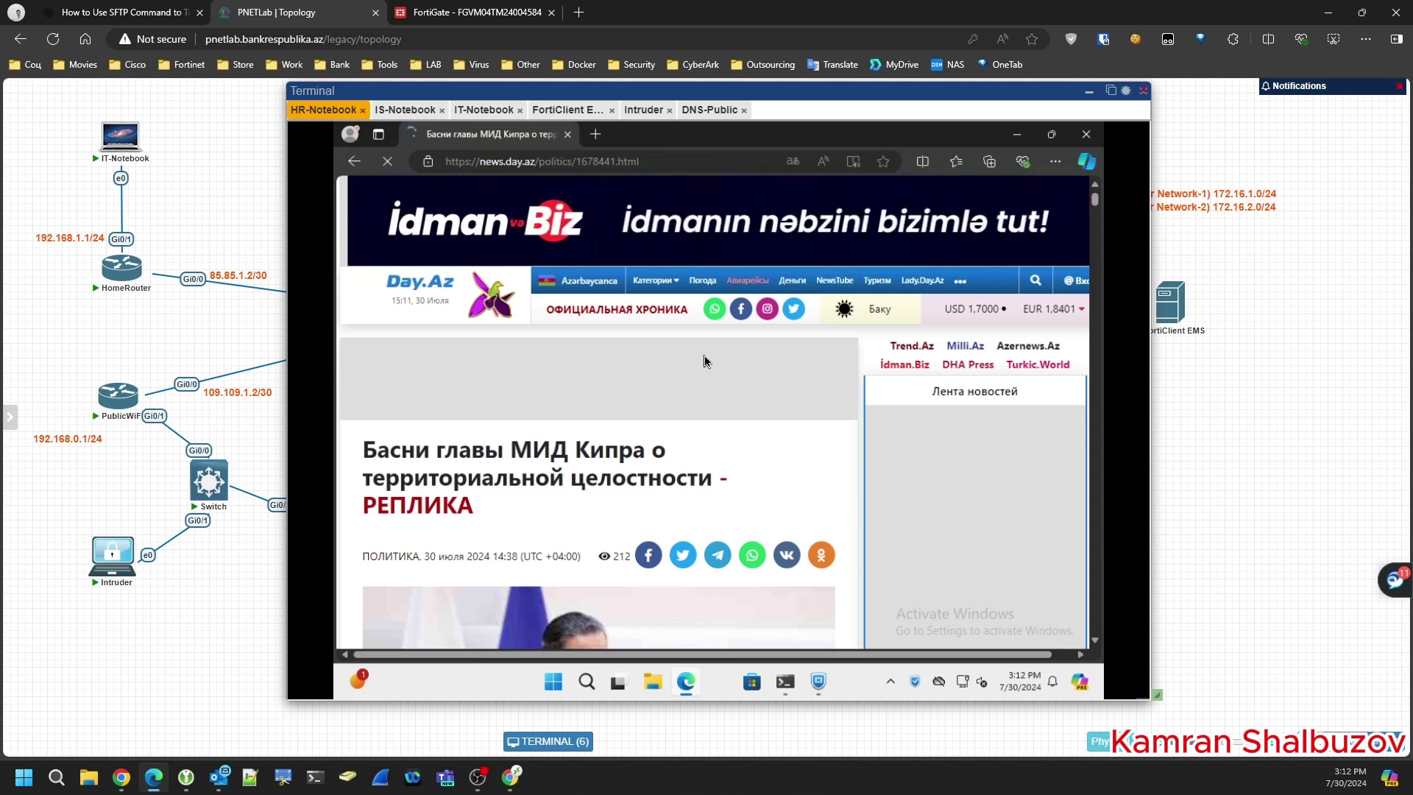
double_click(498, 163)
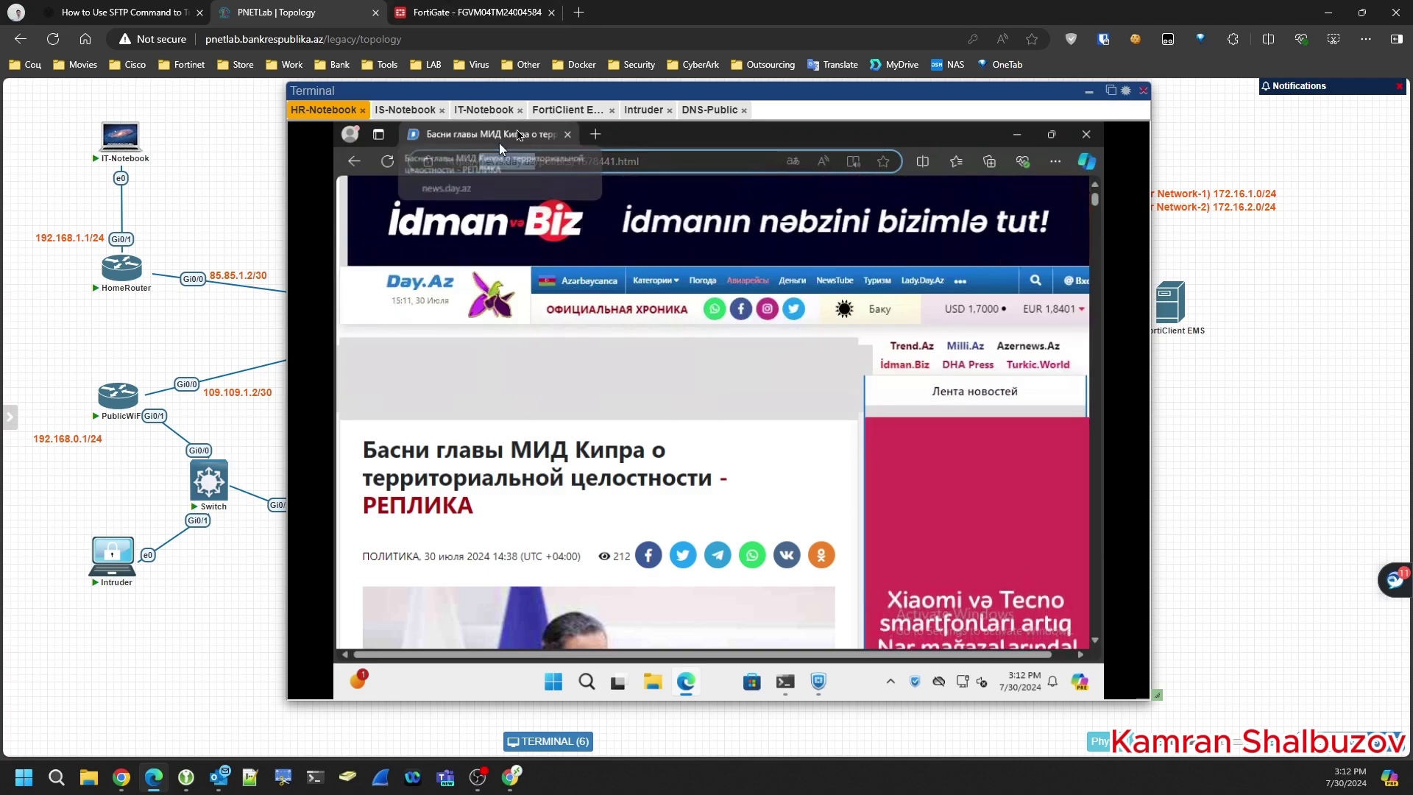
- In the EMS console, open the WebFilterForHR profile under Endpoint Profiles > Web Filter for editing
left_click(561, 110)
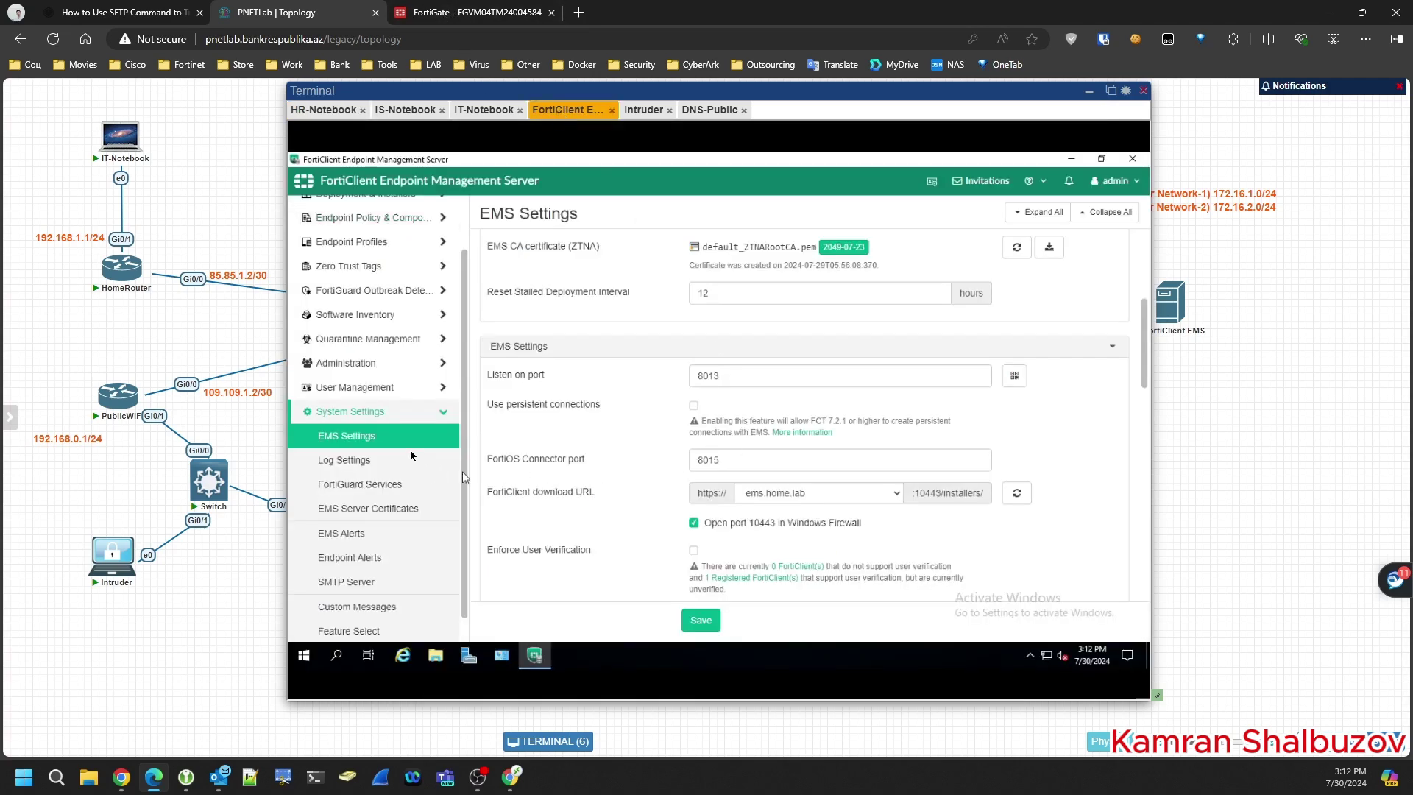
scroll(366, 340, "up", 1)
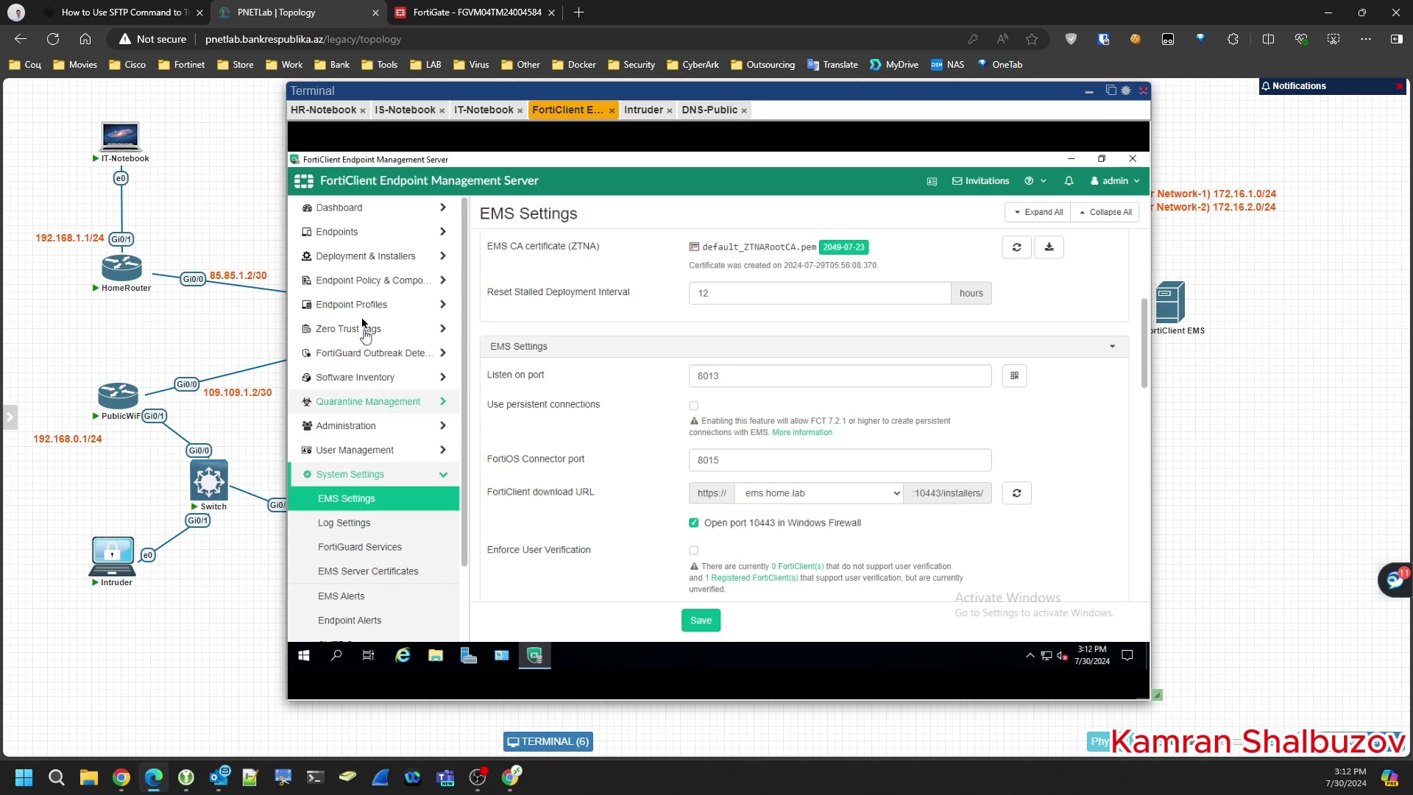
left_click(357, 308)
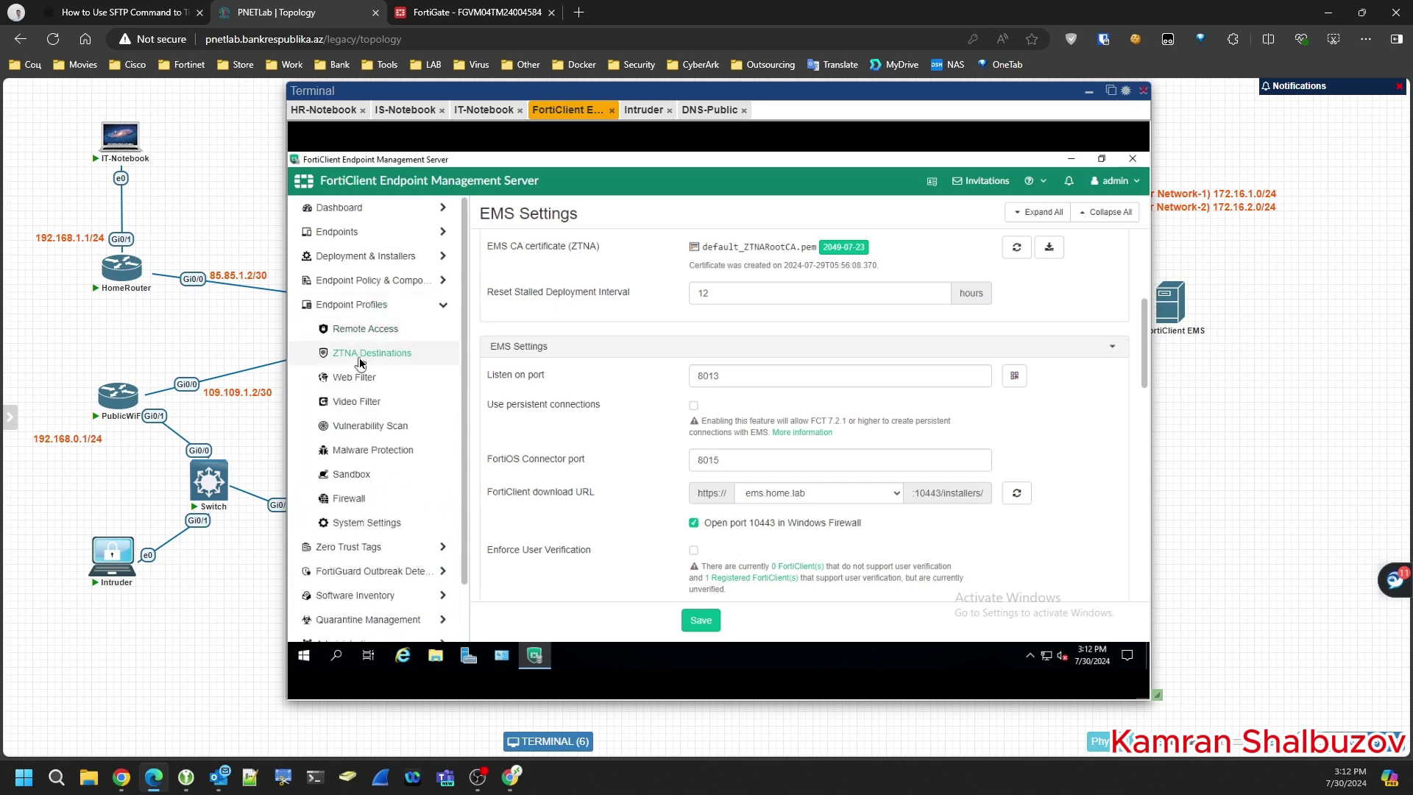
left_click(354, 378)
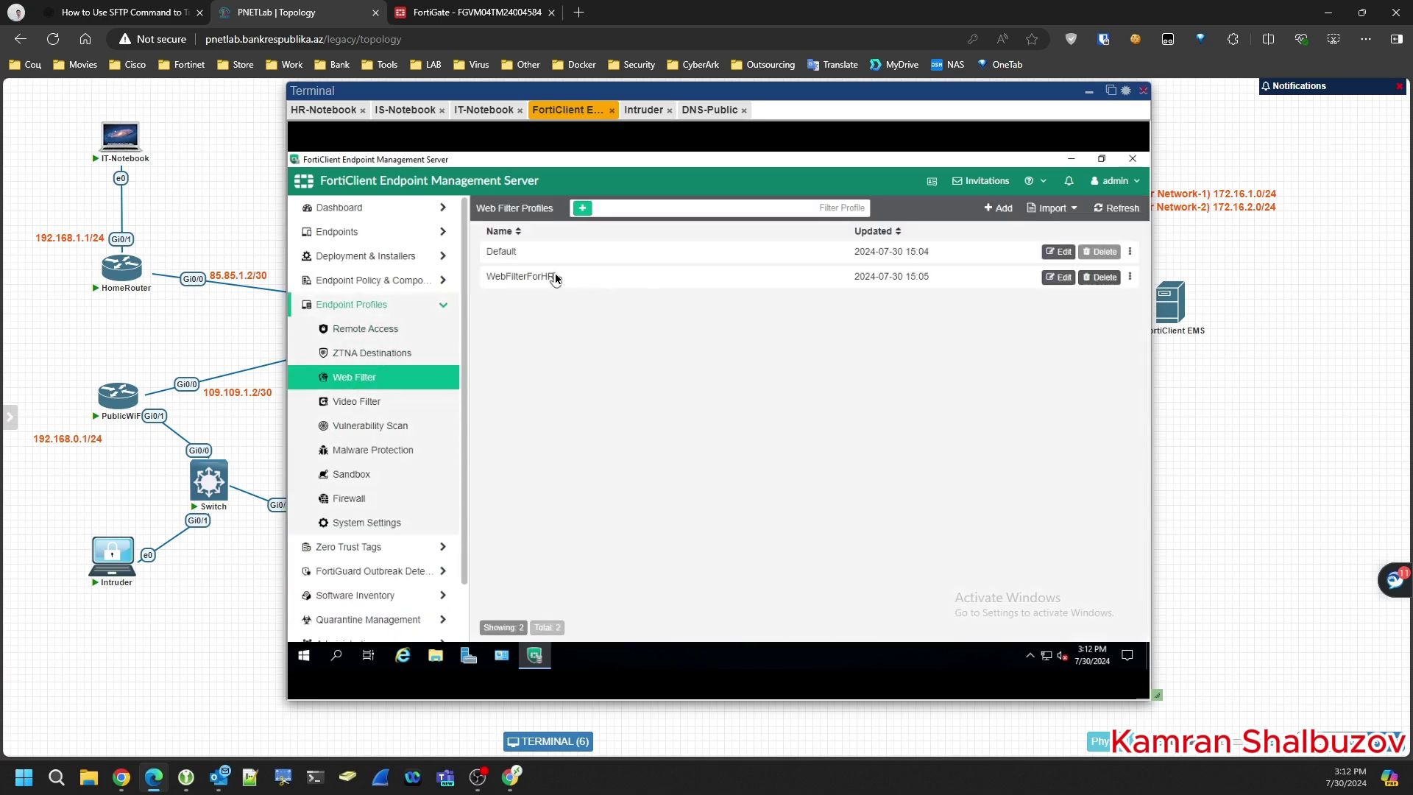
left_click(1058, 277)
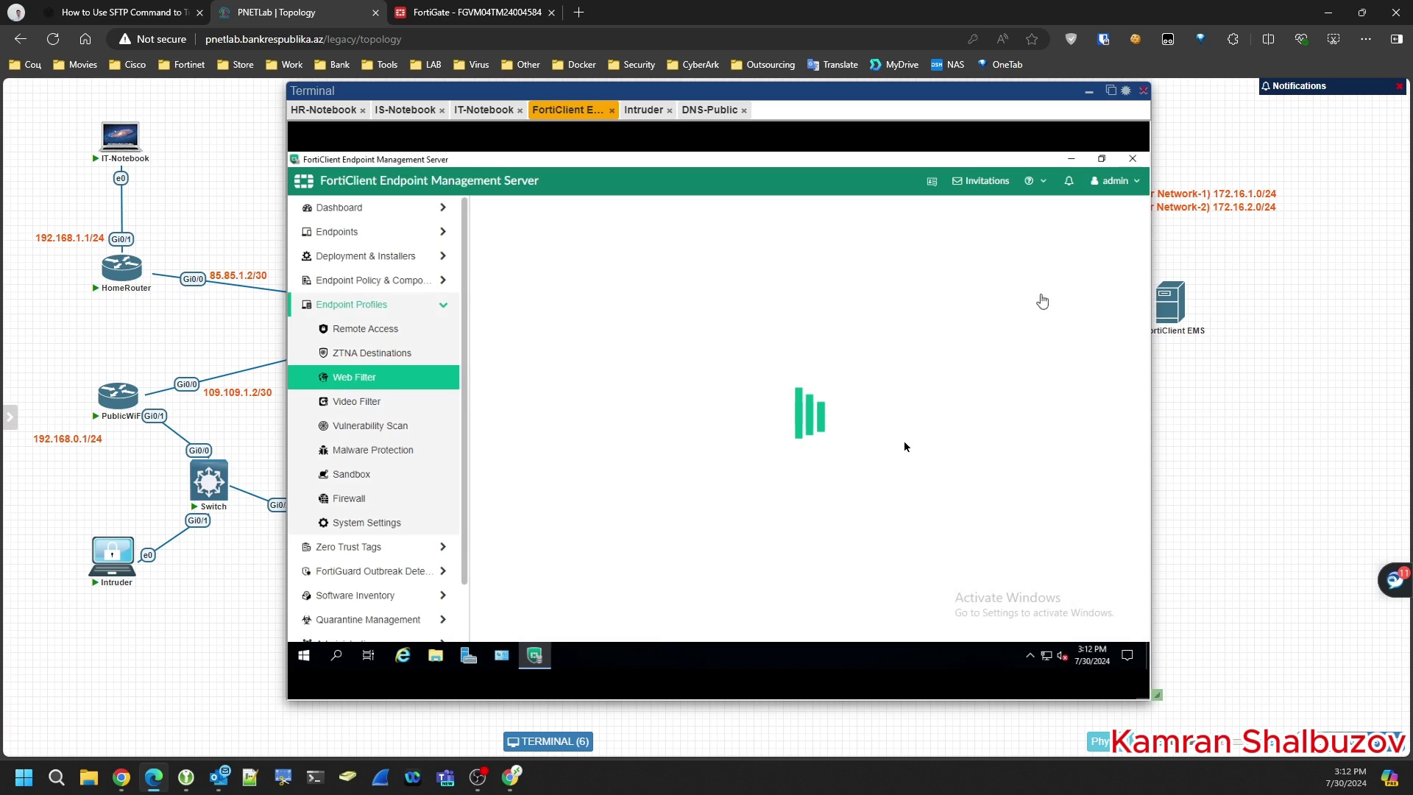
- Replace www with * so the blocked URL reads *.day.az/*, and save the profile
scroll(863, 458, "down", 15)
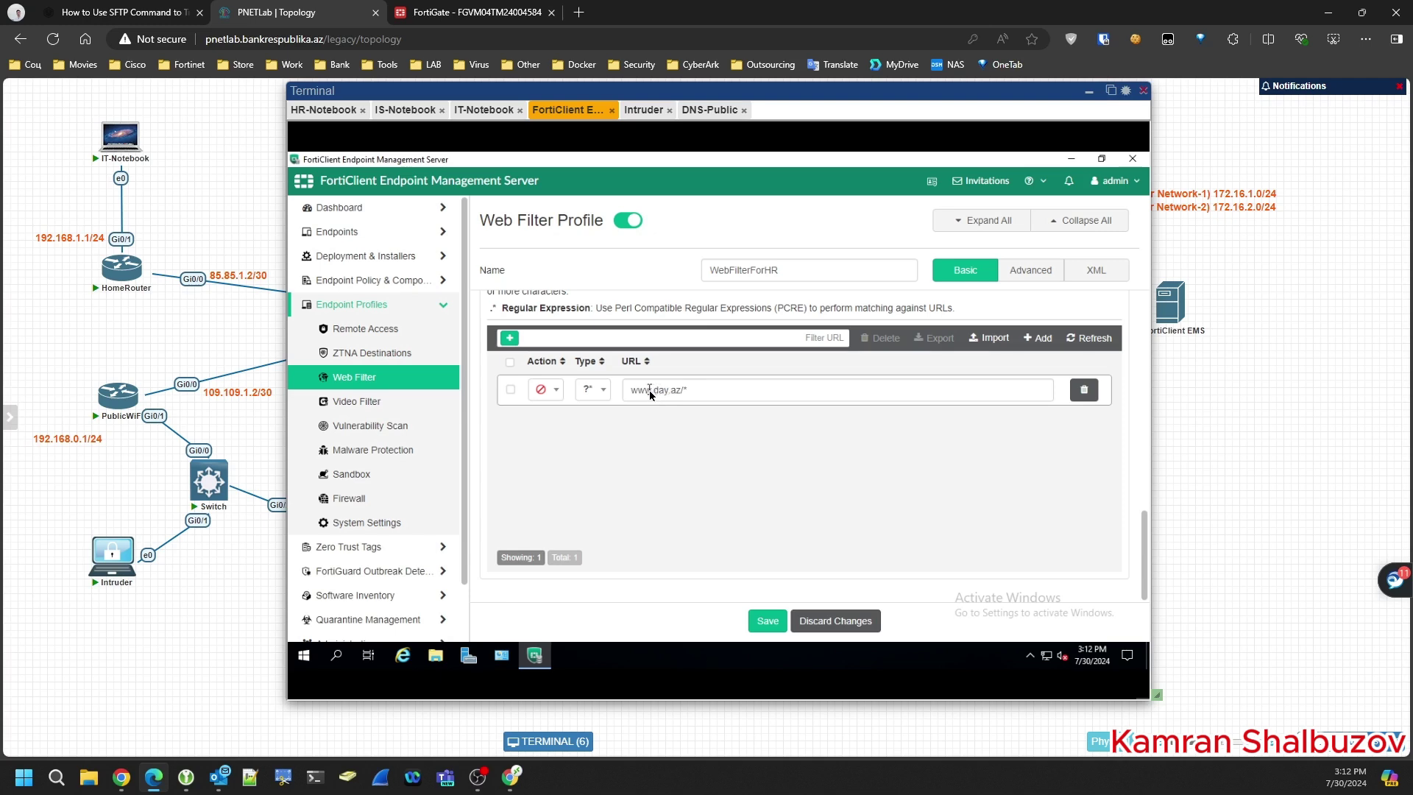
left_click_drag(651, 394, 628, 393)
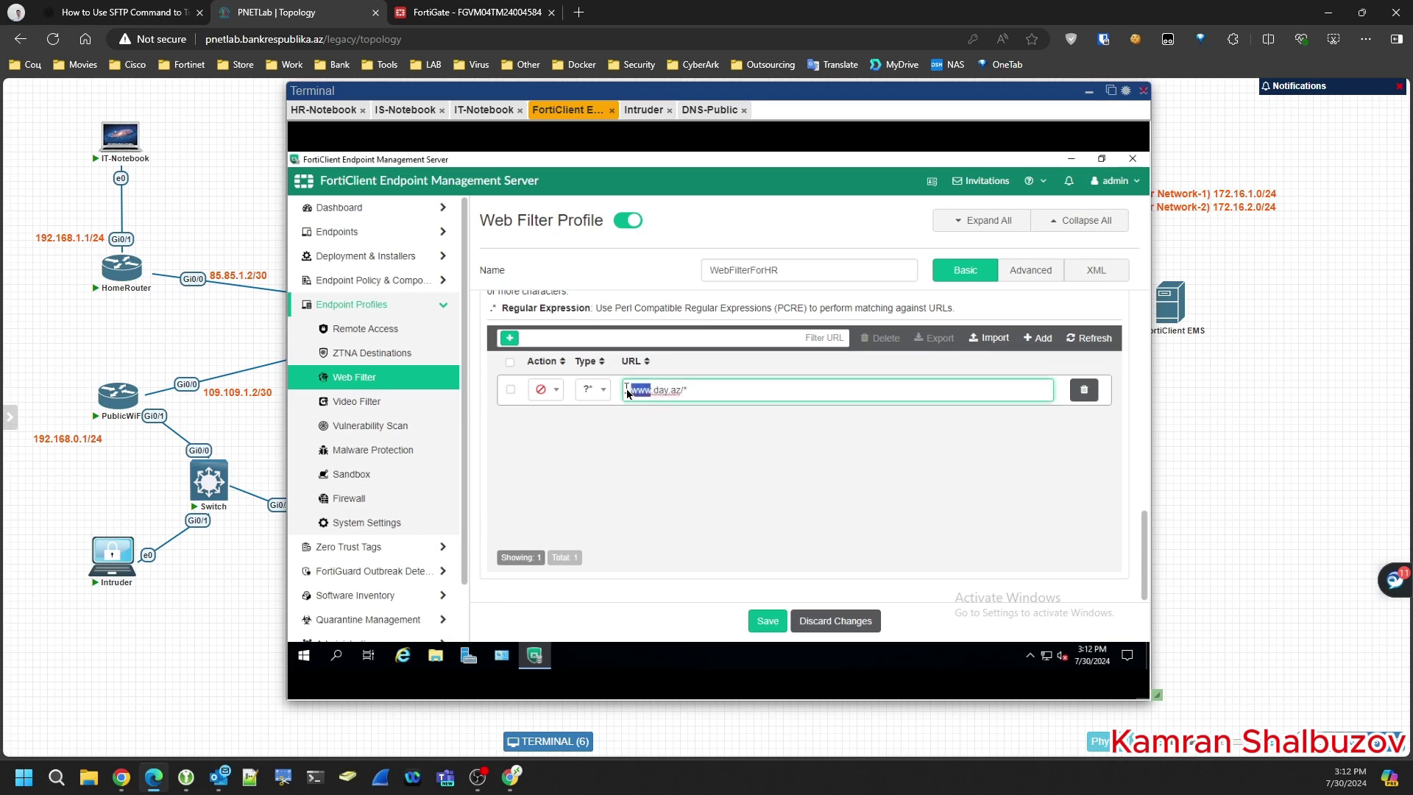
type("*")
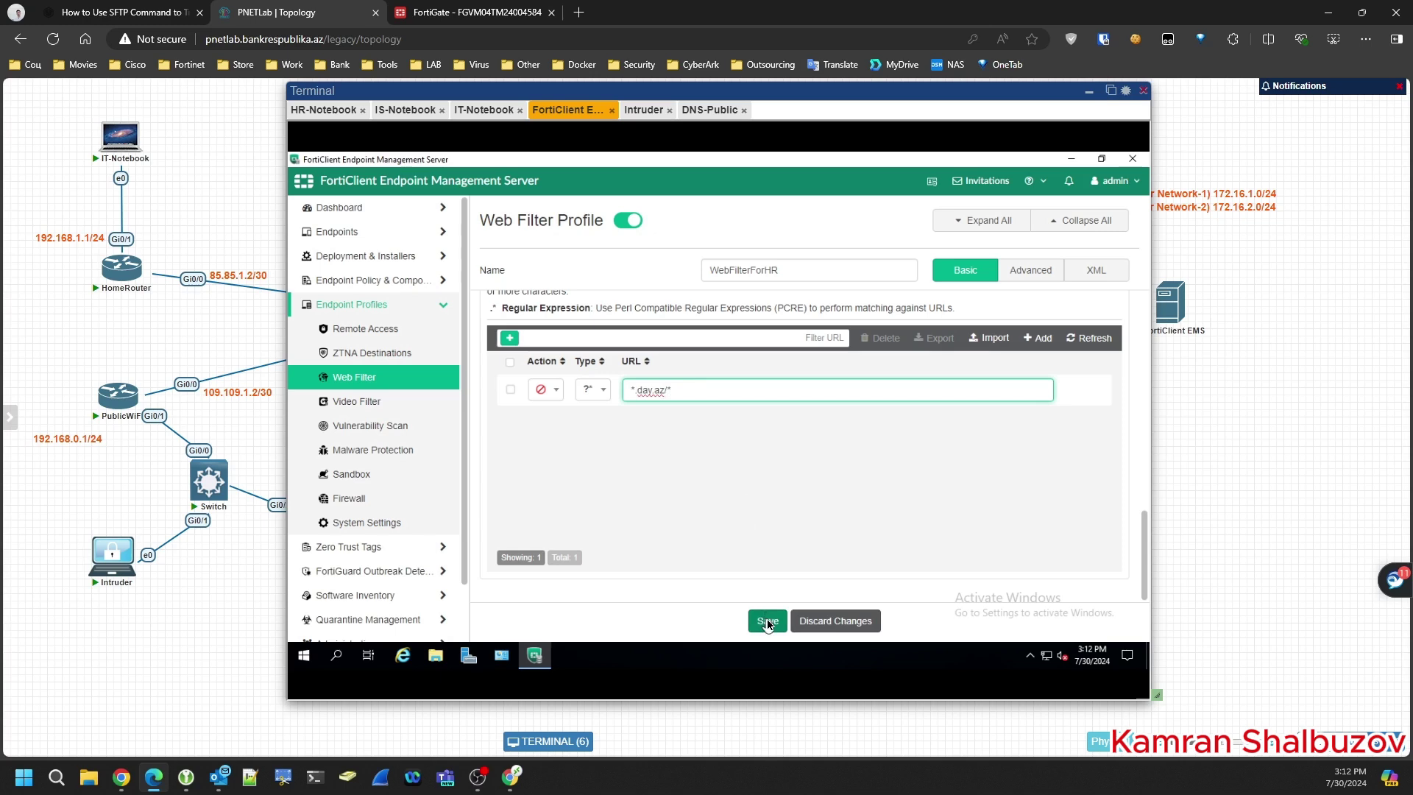
left_click(768, 622)
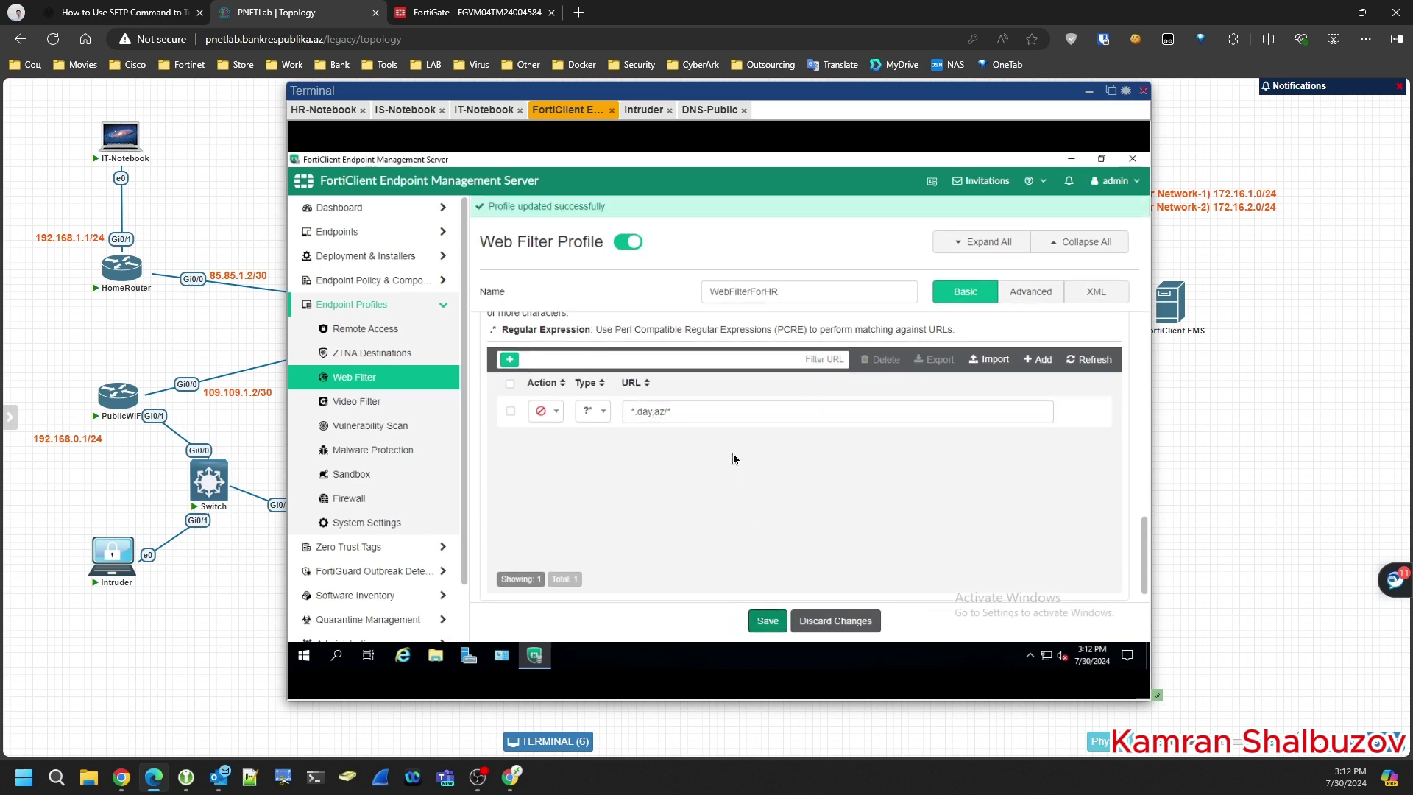
- On the HR notebook, reopen the FortiClient agent showing its connection to EMS at ems.home.lab
left_click(333, 110)
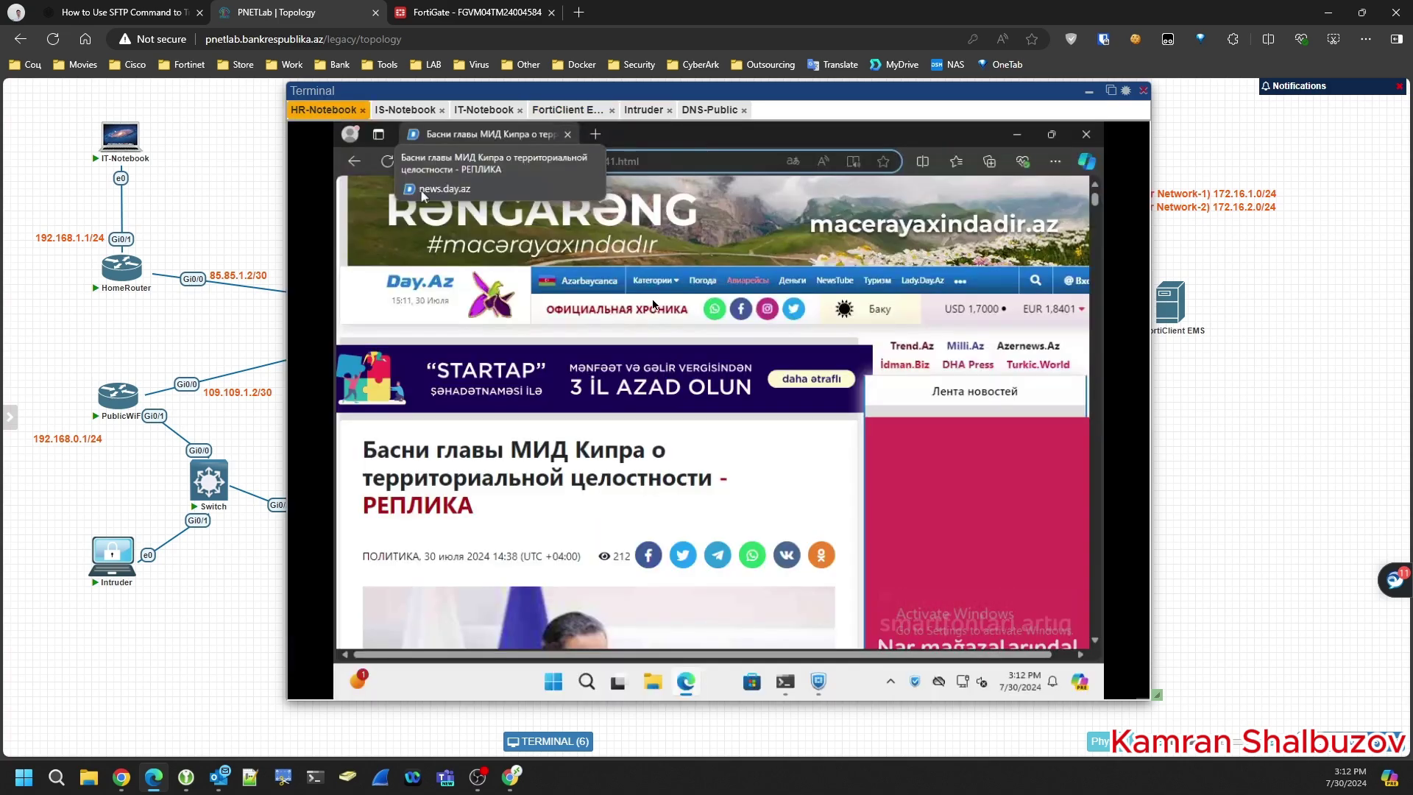
left_click(822, 684)
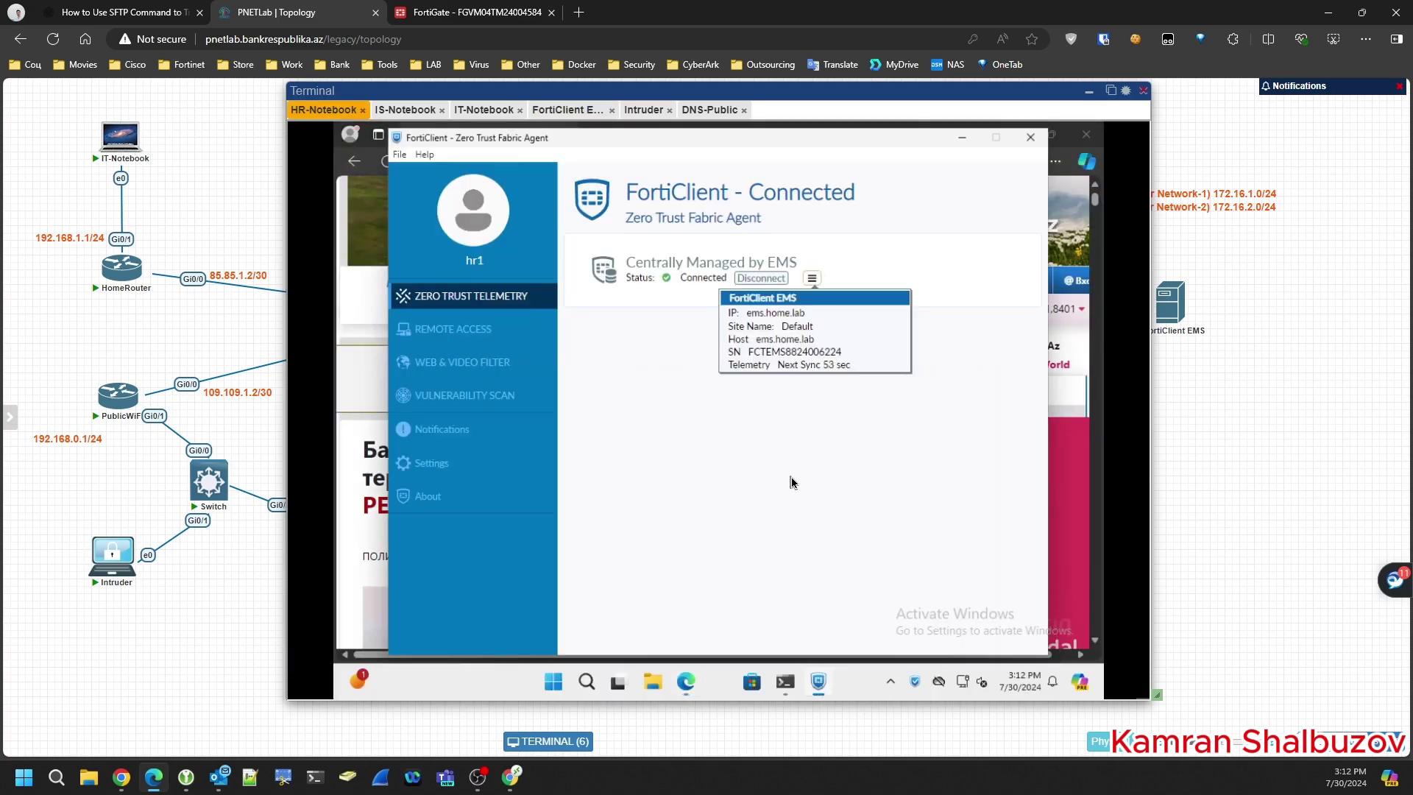